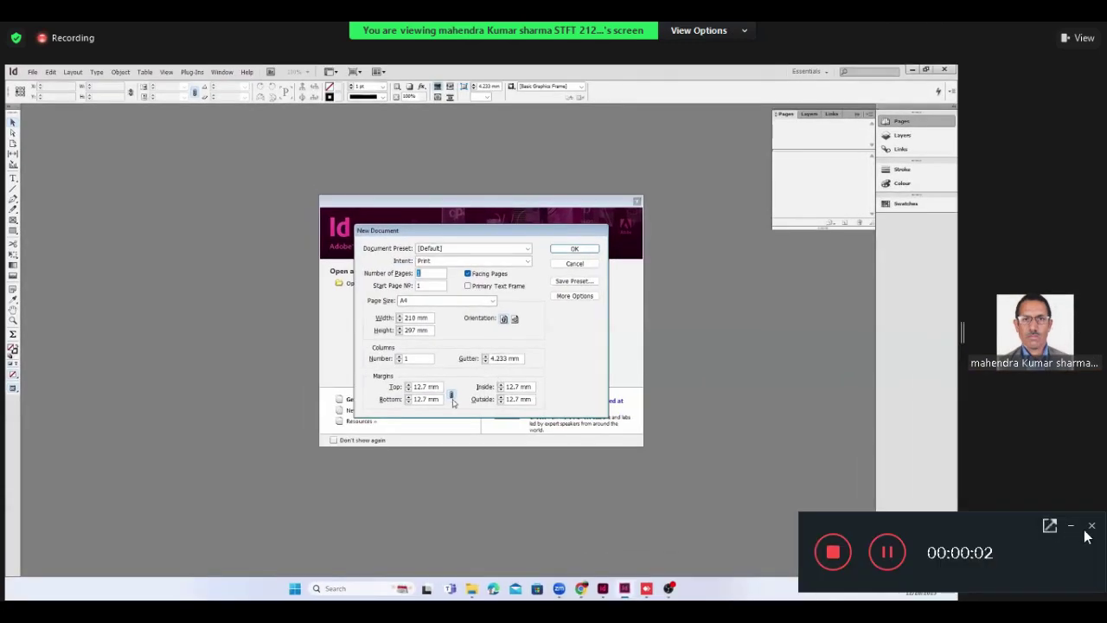
- Nudge the New Document dialog into place and expand More Options to show Bleed and Slug
click(1074, 525)
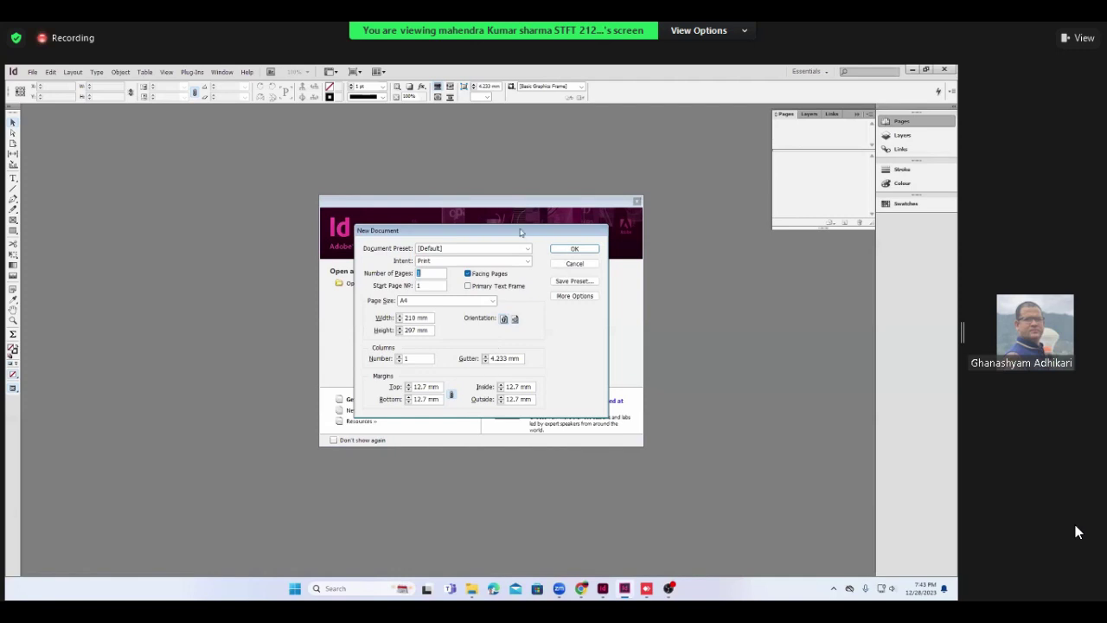
drag(518, 232, 523, 211)
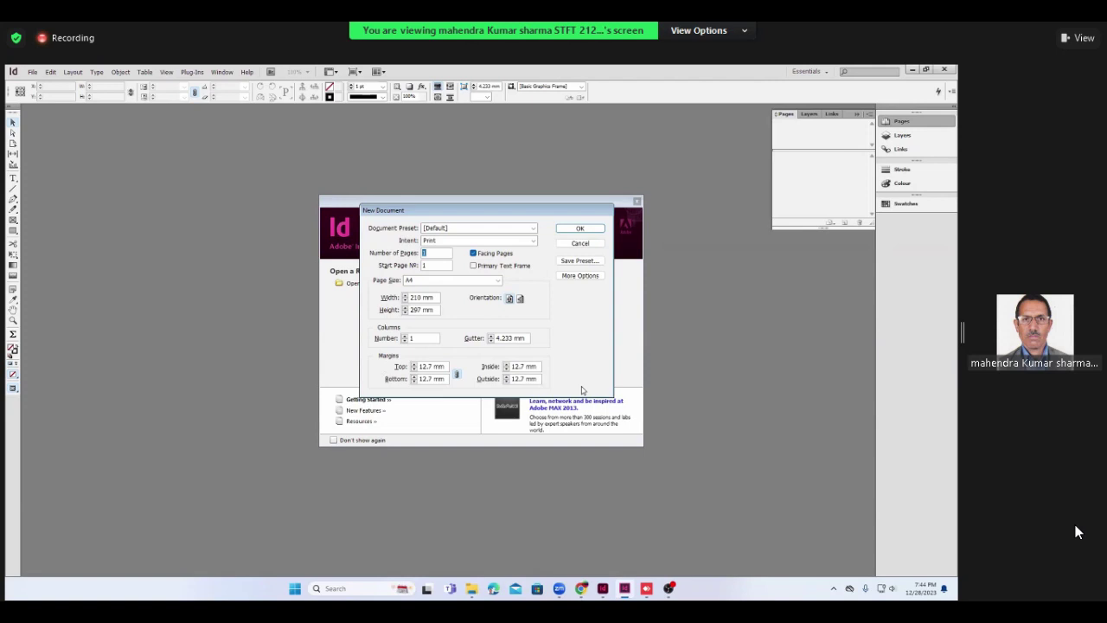
click(573, 277)
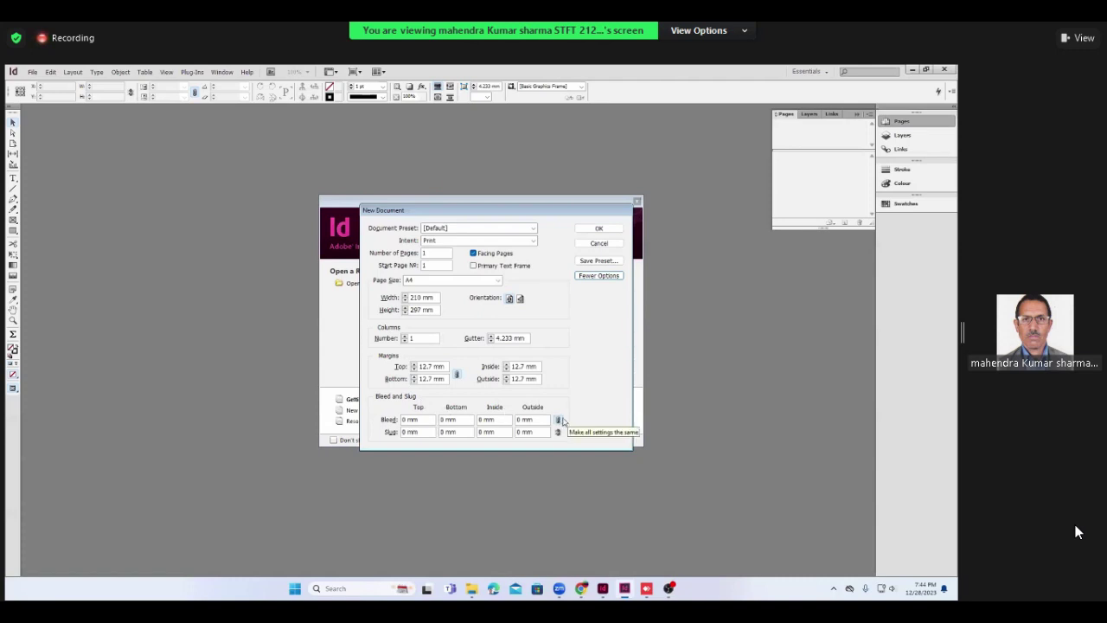
- Link all four bleed values together and raise the column count to 2
click(559, 420)
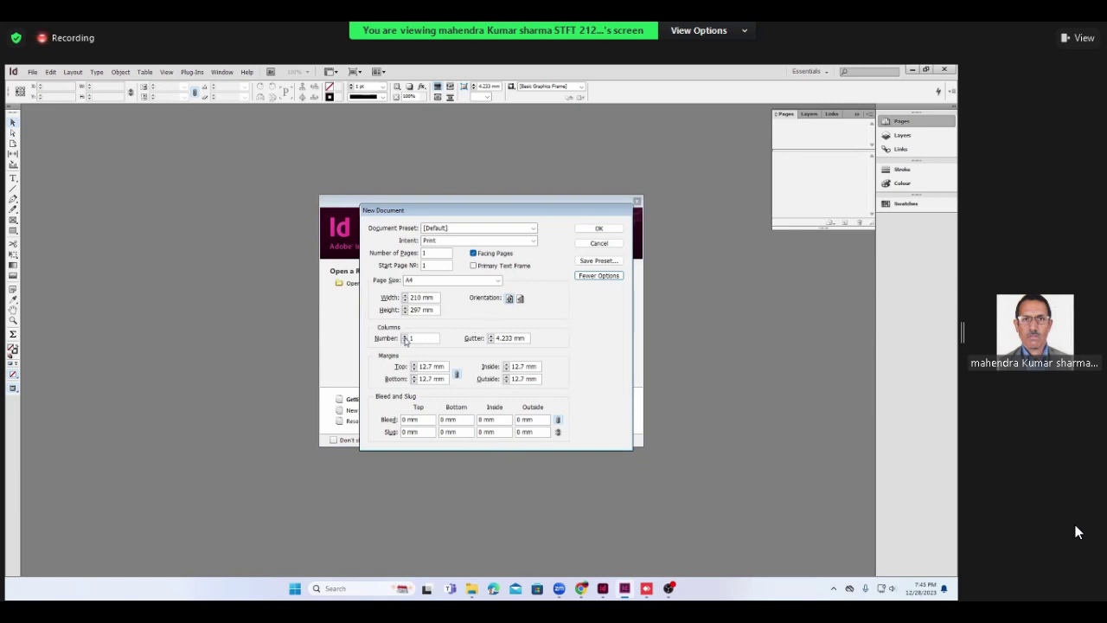
click(404, 336)
- Confirm the New Document settings to create the two-column A4 document
click(593, 230)
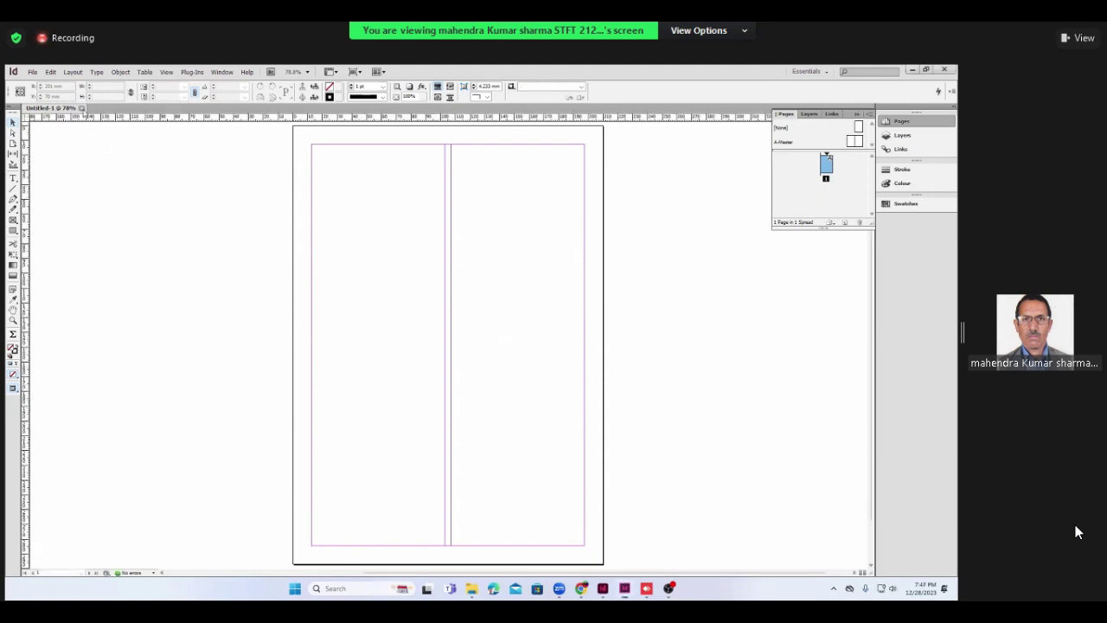
- Close the two-column document and create a new single-column A4 document with a 5 mm gutter
key(ctrl+w)
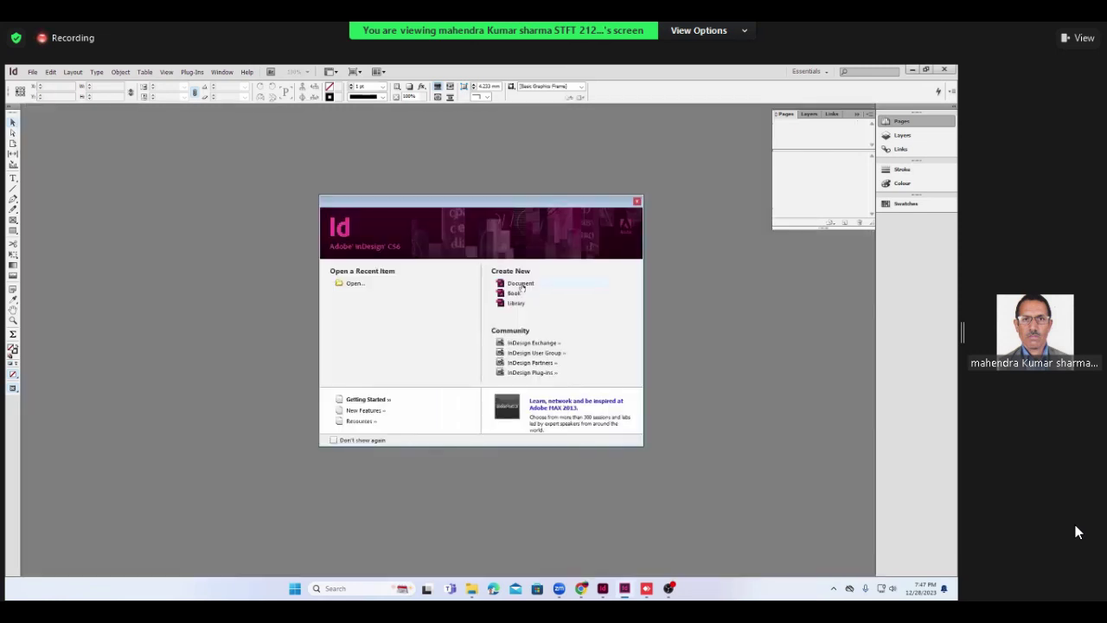
click(521, 285)
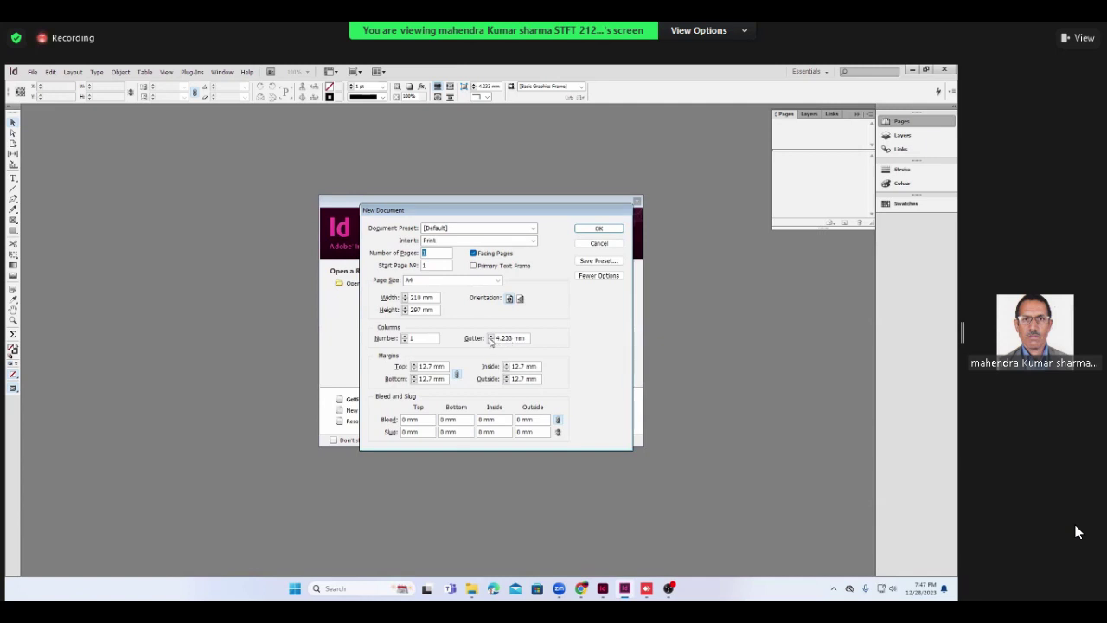
click(490, 337)
click(595, 229)
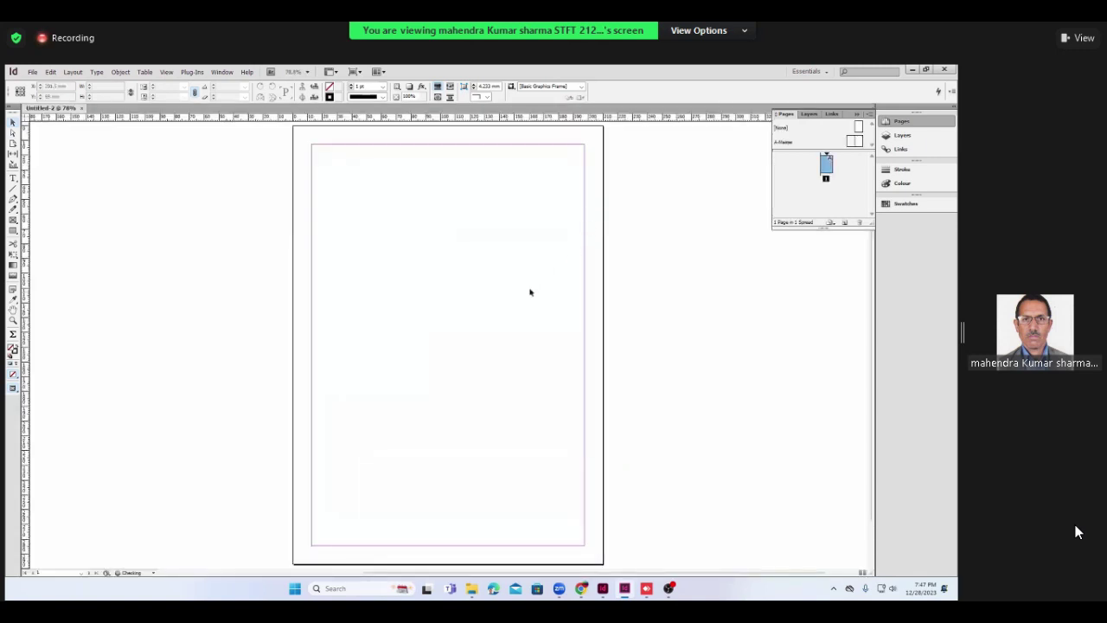
- Close Untitled-2 and create a new A4 document with 3 columns and a 5 mm gutter
click(82, 110)
click(521, 284)
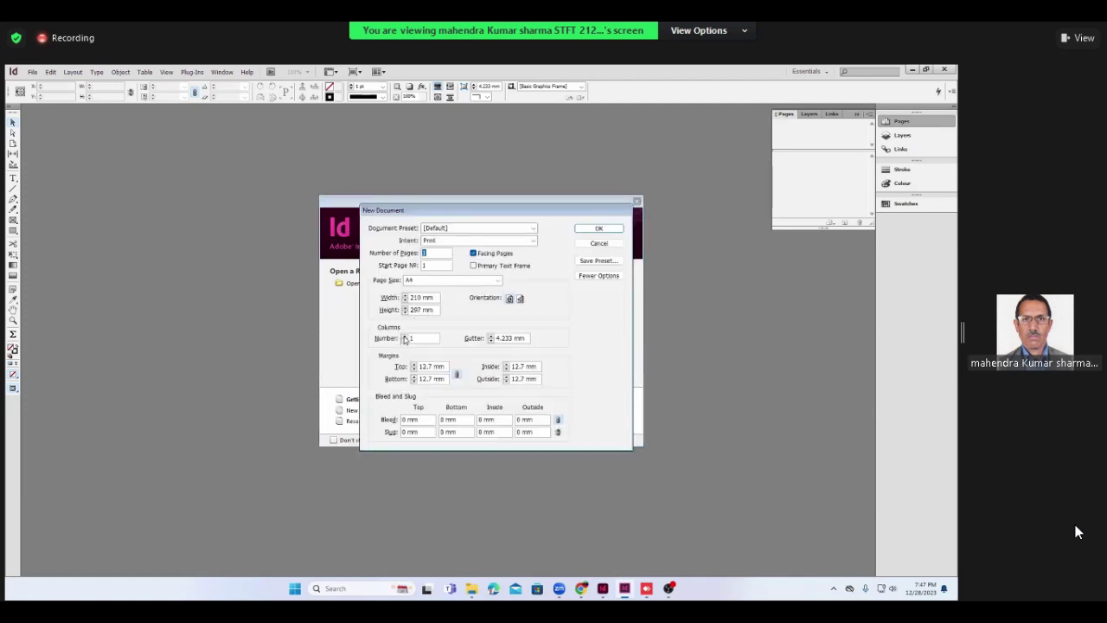
click(404, 336)
click(404, 336)
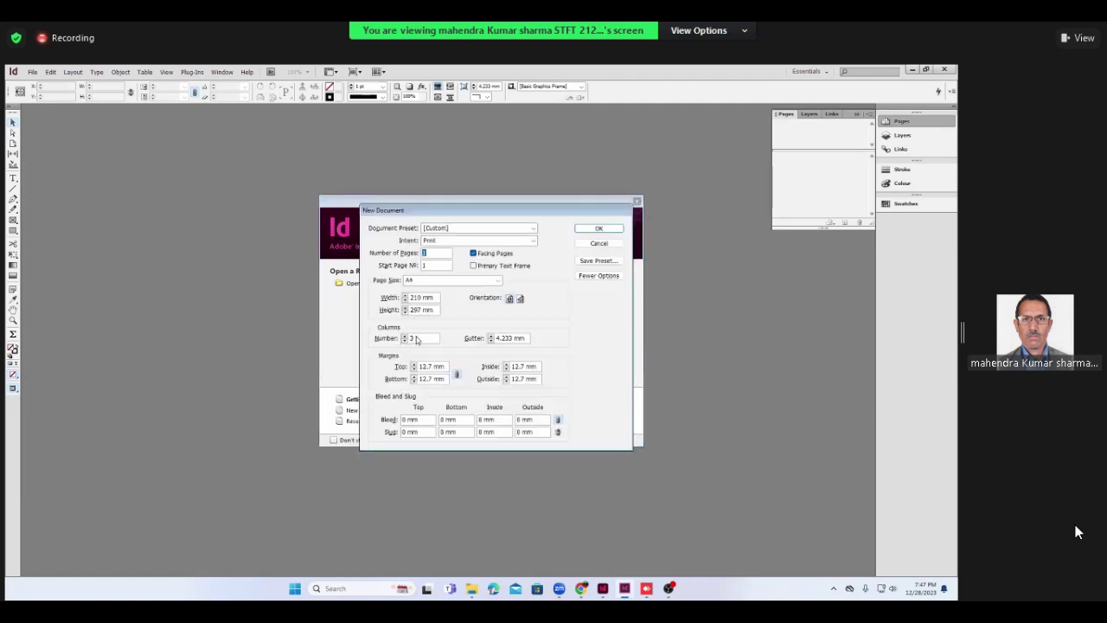
click(490, 335)
key(Return)
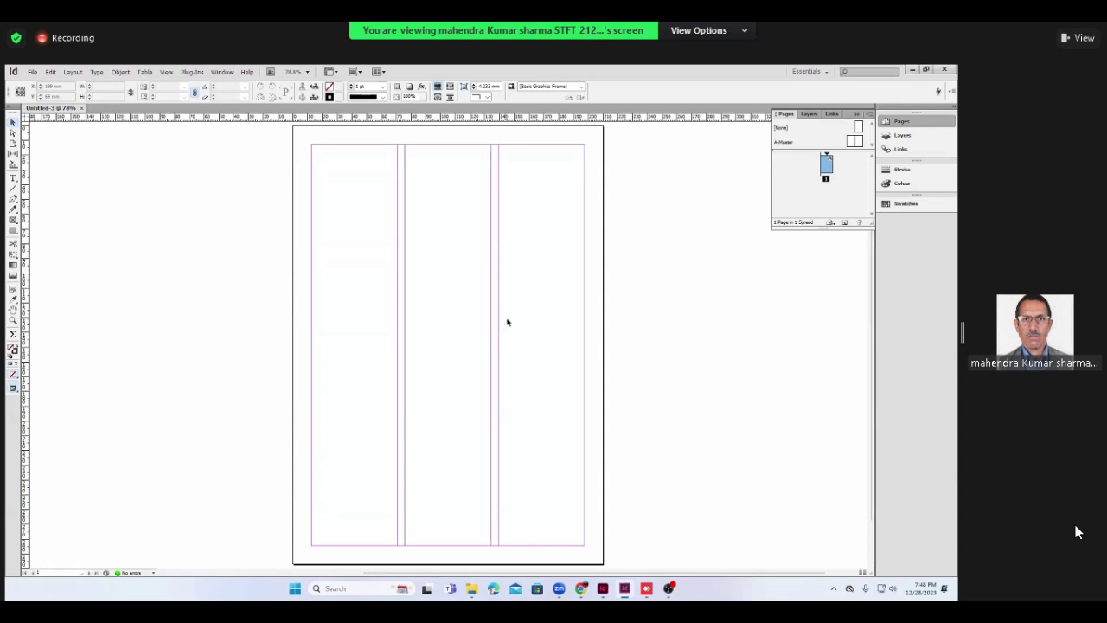
- Close the three-column document and create a new A4 document with Facing Pages turned off
click(82, 108)
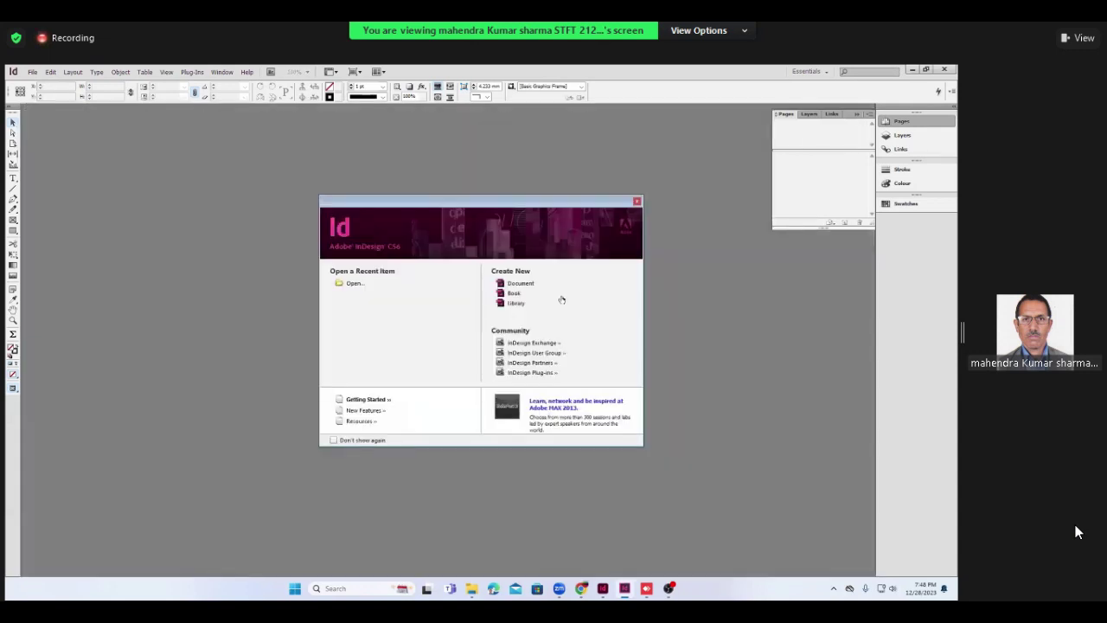
click(530, 288)
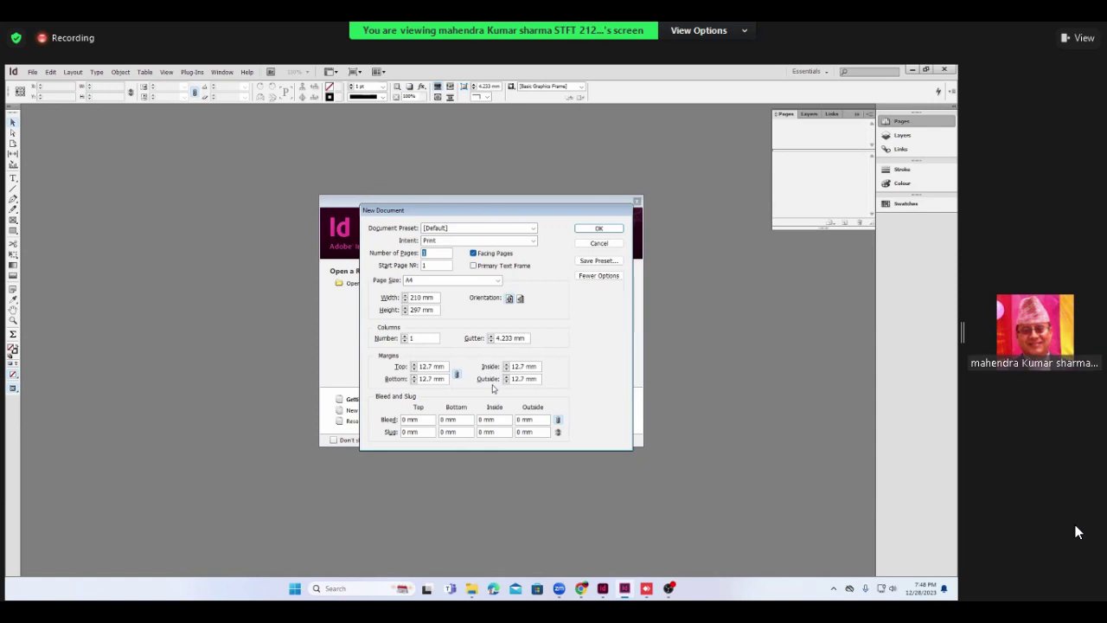
click(474, 253)
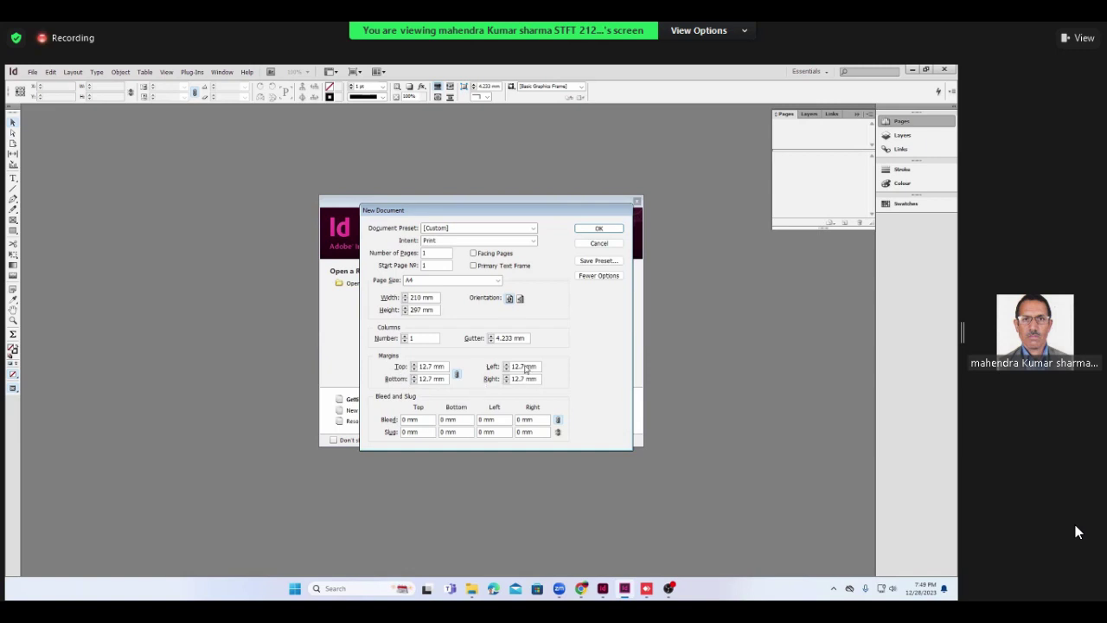
click(586, 229)
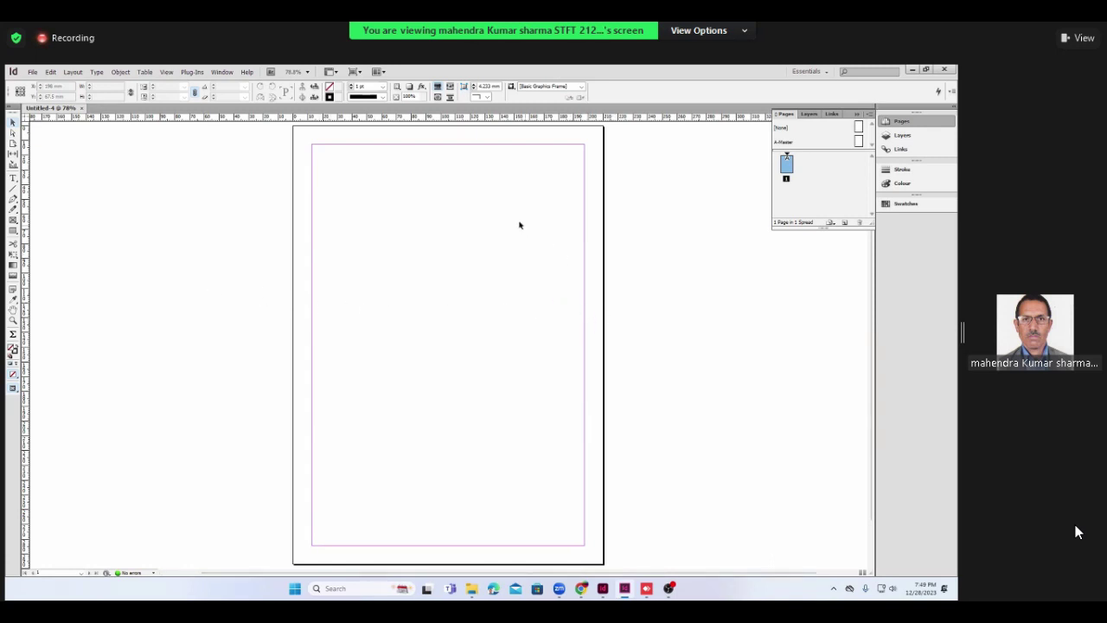
- Close the non-facing document and create Untitled-5 with default A4 facing-pages settings
click(81, 109)
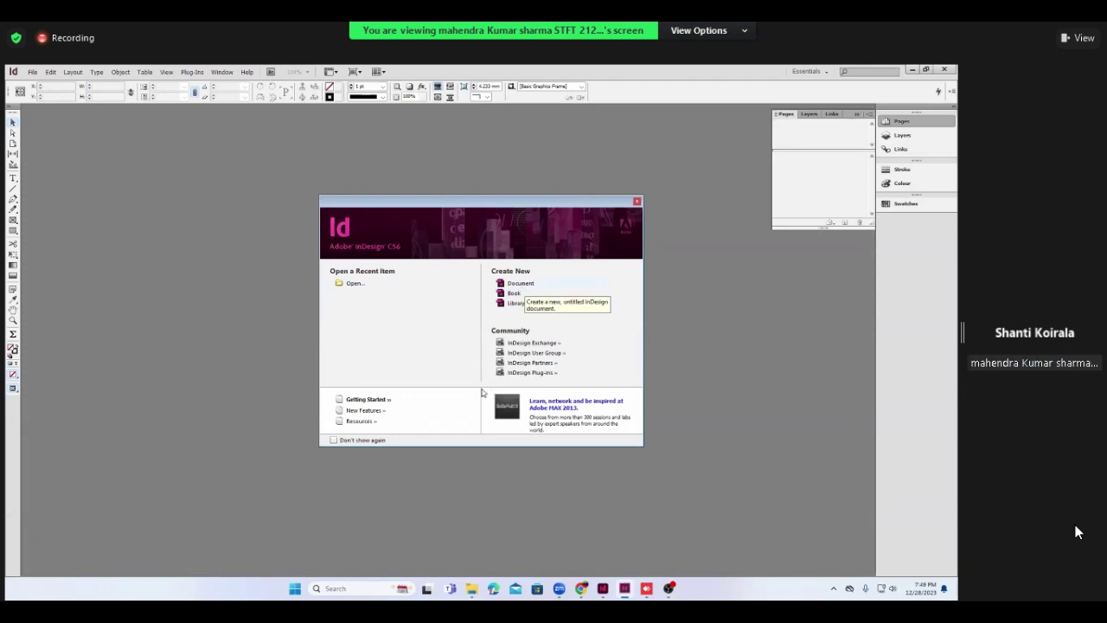
click(521, 286)
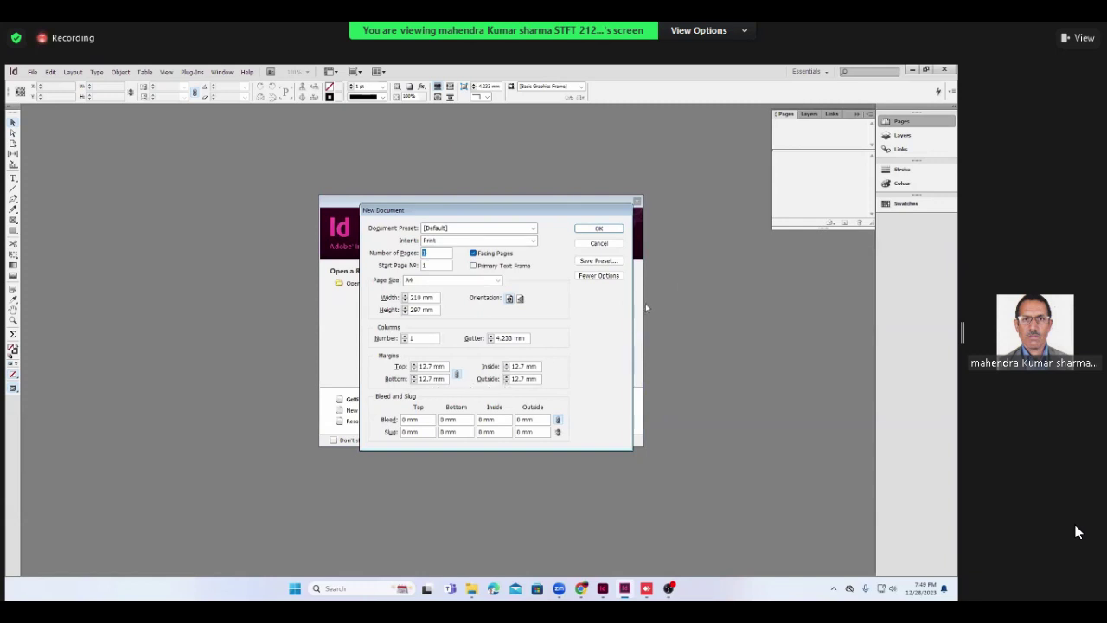
click(595, 230)
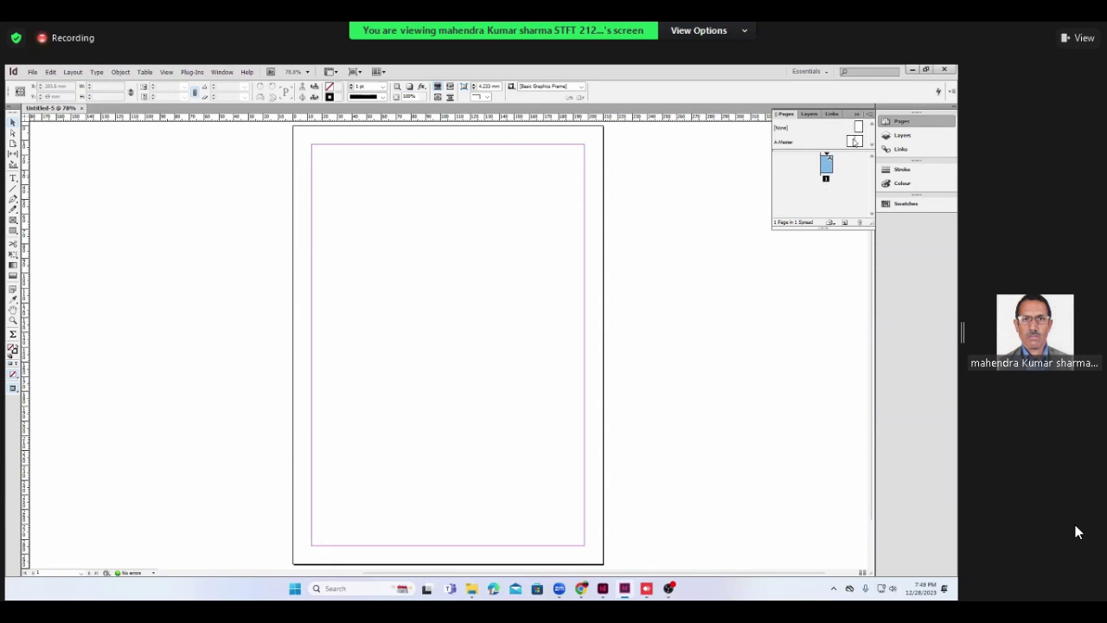
- Open the A-Master spread of Untitled-5 for editing
double_click(853, 141)
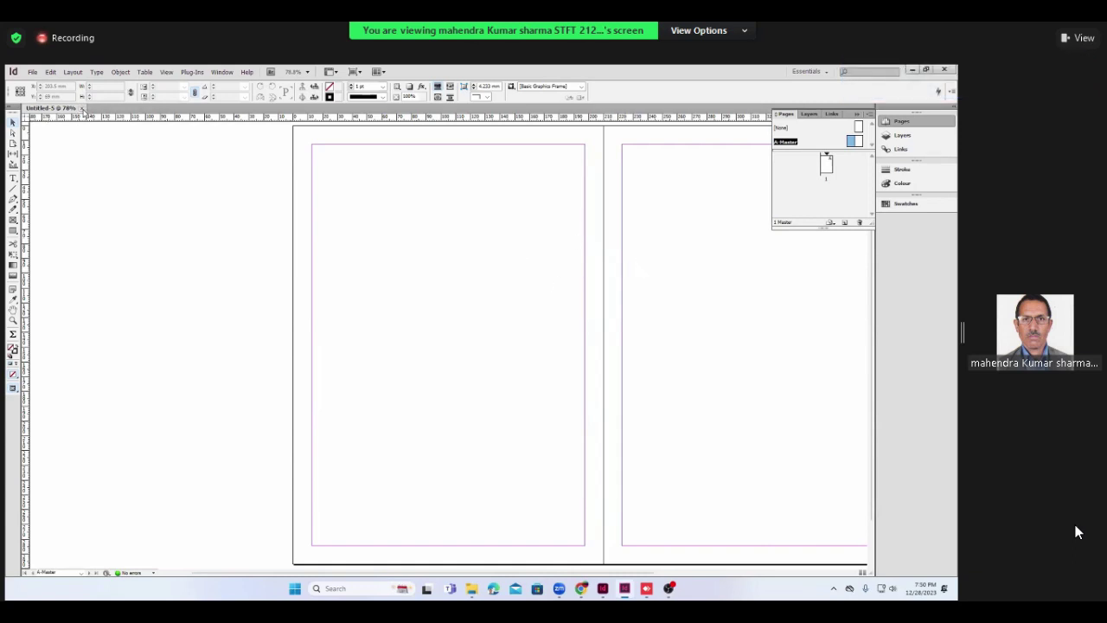
- Close the current document and start a new A4 document from the welcome screen
click(82, 109)
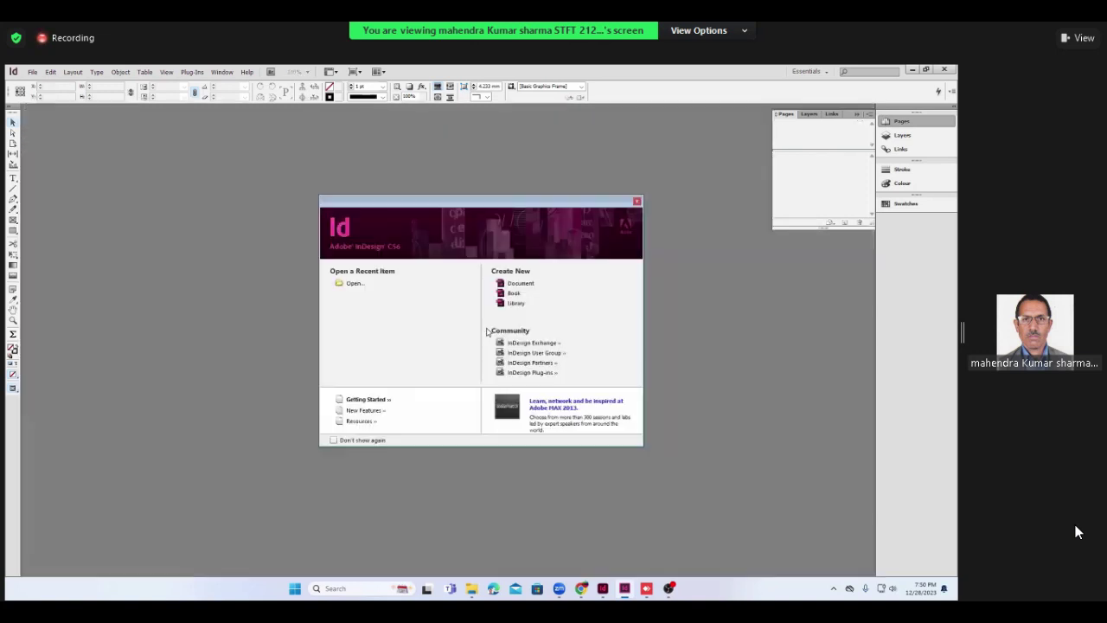
click(522, 283)
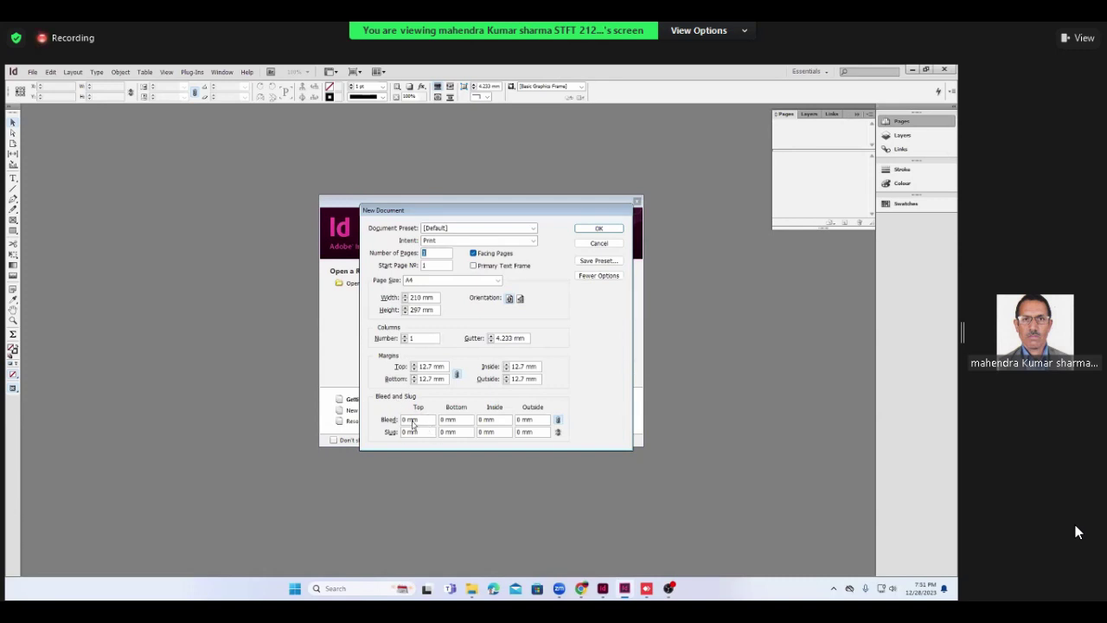
- Set a 3 mm bleed linked on all four sides and create the A4 document
click(409, 421)
drag(420, 421, 401, 420)
text(3)
click(557, 419)
click(589, 232)
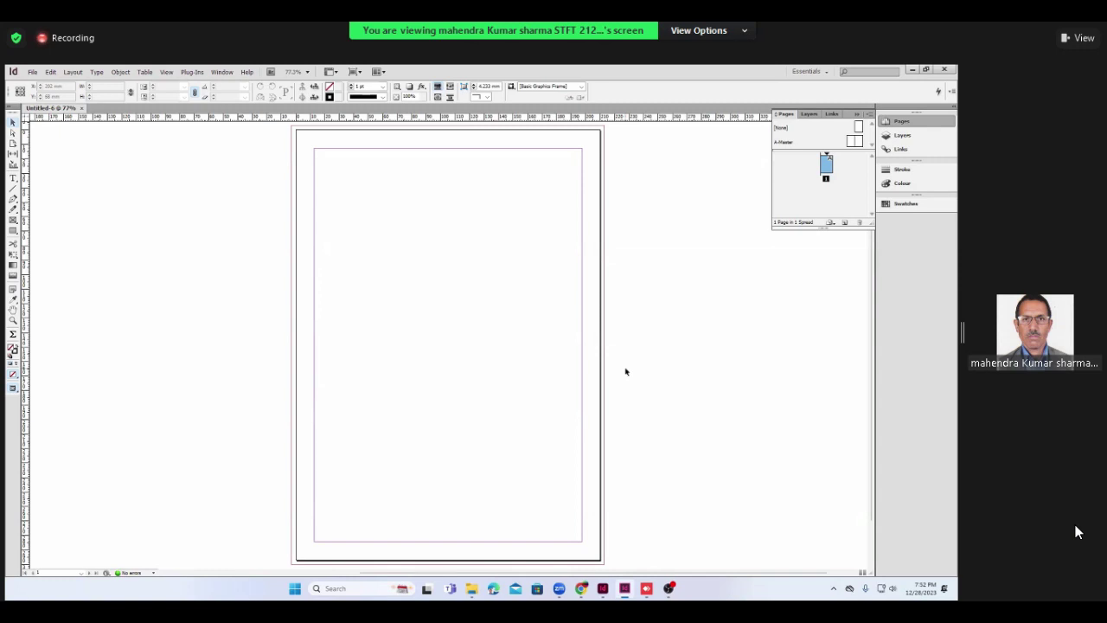
- Zoom the new Untitled-6 page to 200% and scroll up to its top edge
key(ctrl+equal)
key(ctrl+equal)
key(ctrl+equal)
key(ctrl+equal)
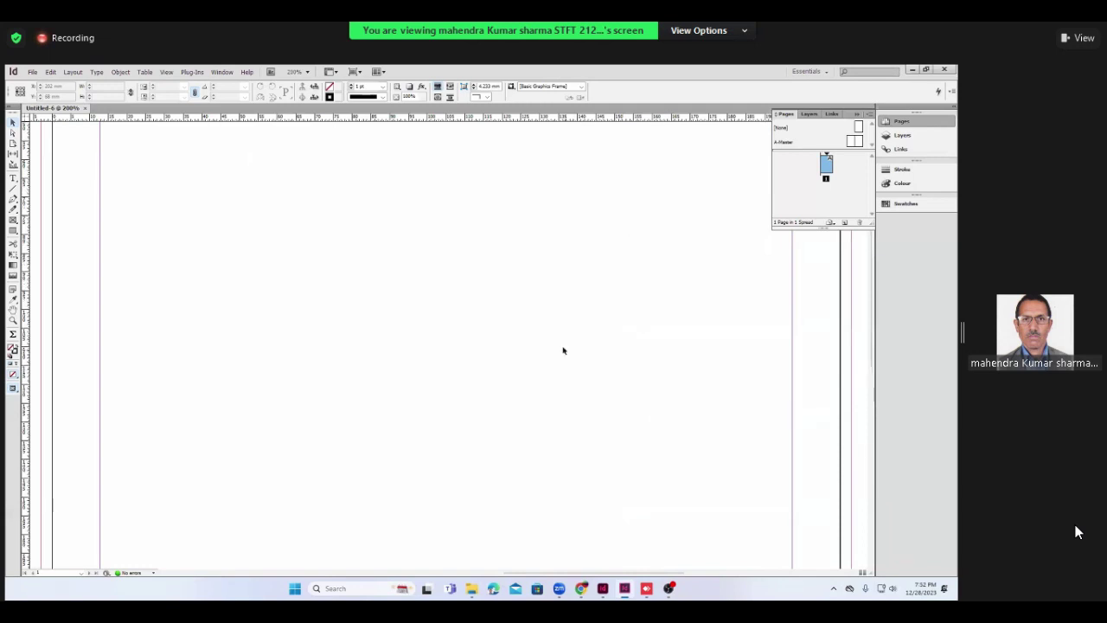
scroll(593, 321, up, 3)
scroll(595, 323, up, 2)
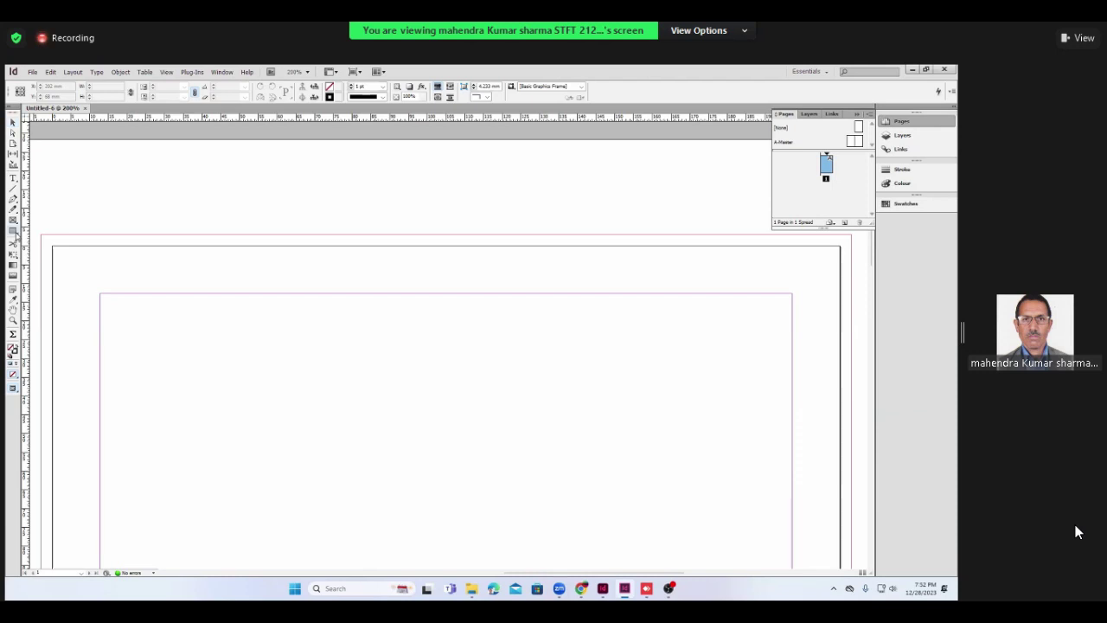
- Draw a 210 mm wide rectangle frame across the page top from its top-left corner
drag(14, 234, 47, 235)
mouse_move(52, 248)
mouse_down()
mouse_move(198, 287)
mouse_move(835, 294)
mouse_up()
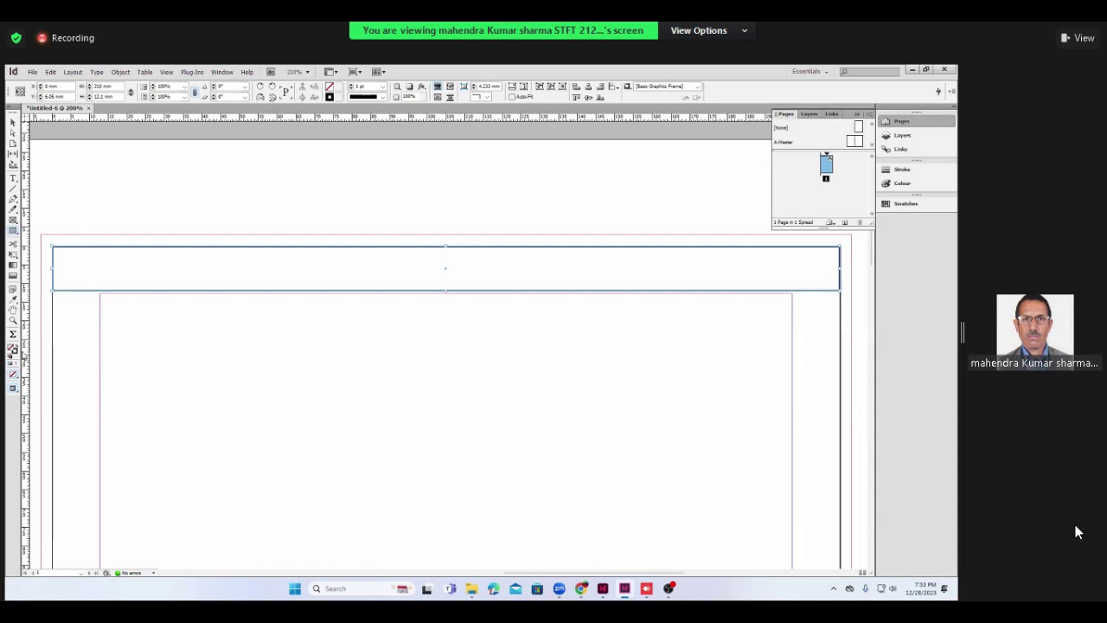
- Fill the top frame with a very dark, nearly black maroon using the Colour Picker
double_click(13, 348)
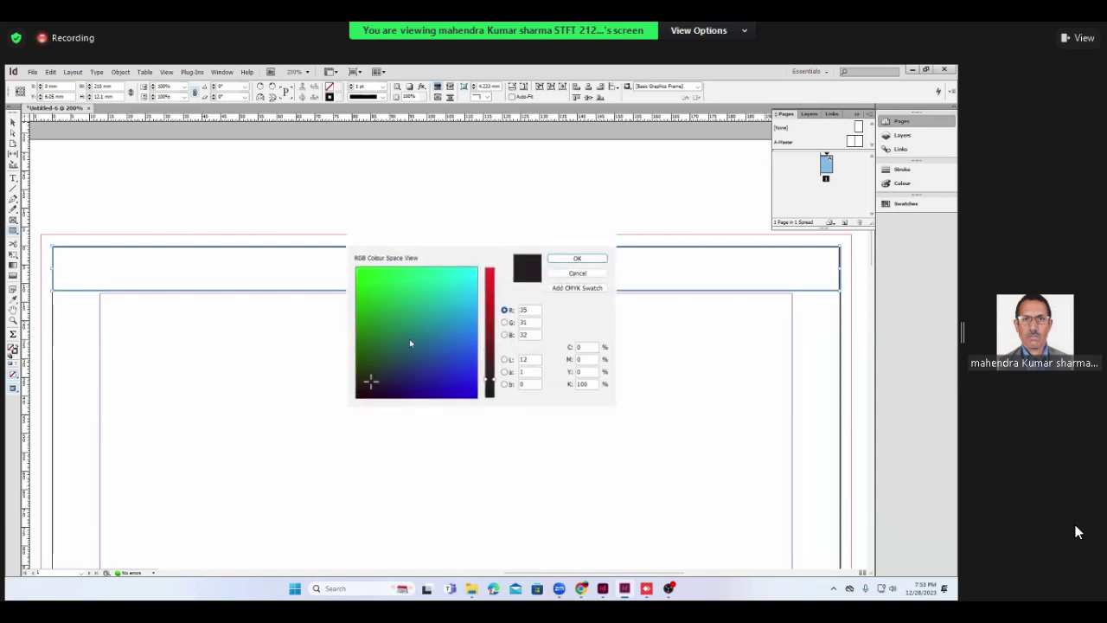
mouse_move(469, 377)
mouse_down()
mouse_move(472, 275)
mouse_move(372, 394)
mouse_move(361, 391)
mouse_up()
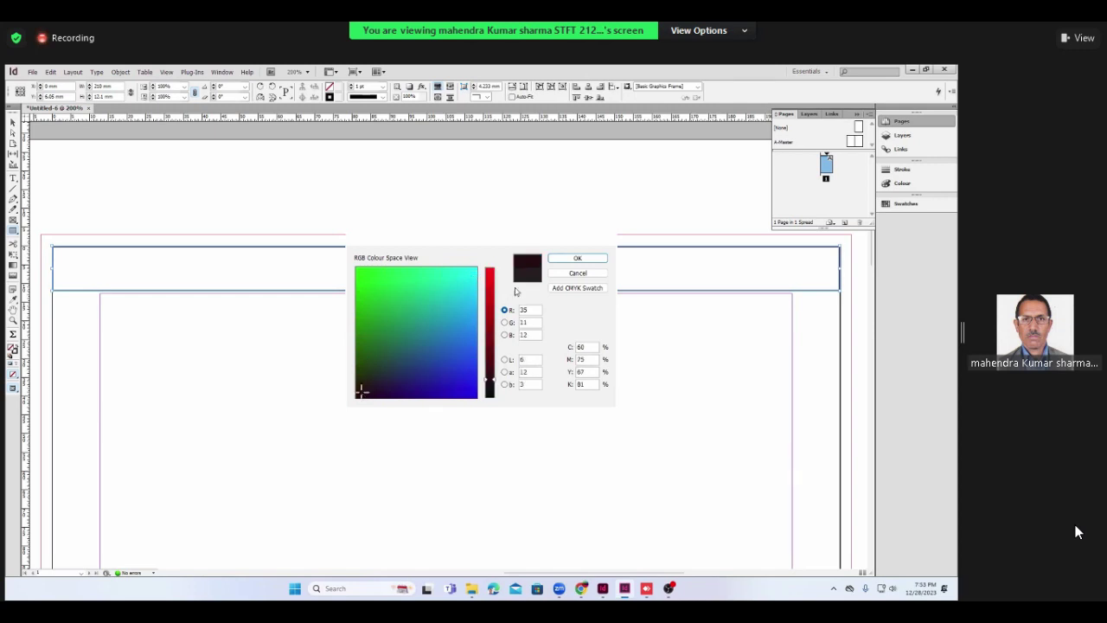
click(563, 260)
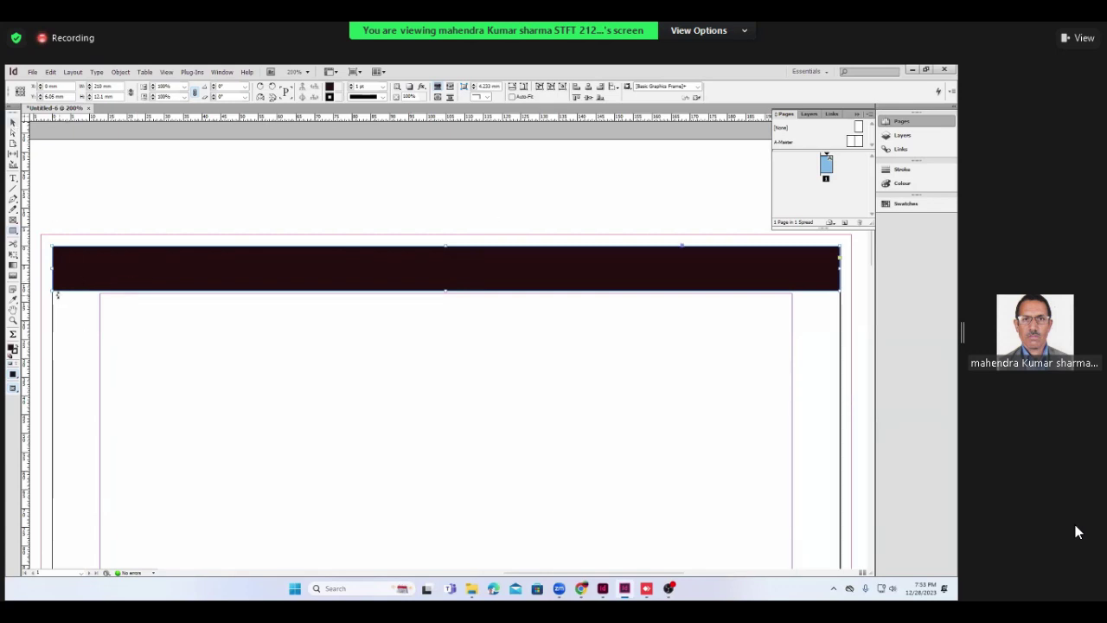
- Stretch the bar's left, top and right edges out to the red bleed guides, about 216 mm wide
drag(51, 269, 41, 269)
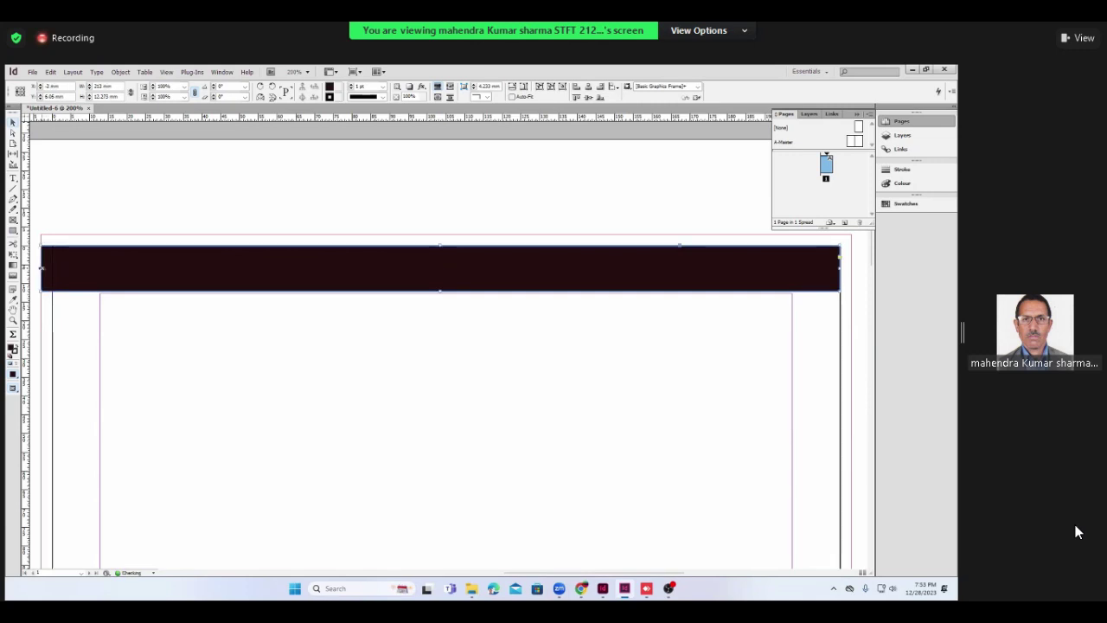
drag(439, 246, 439, 234)
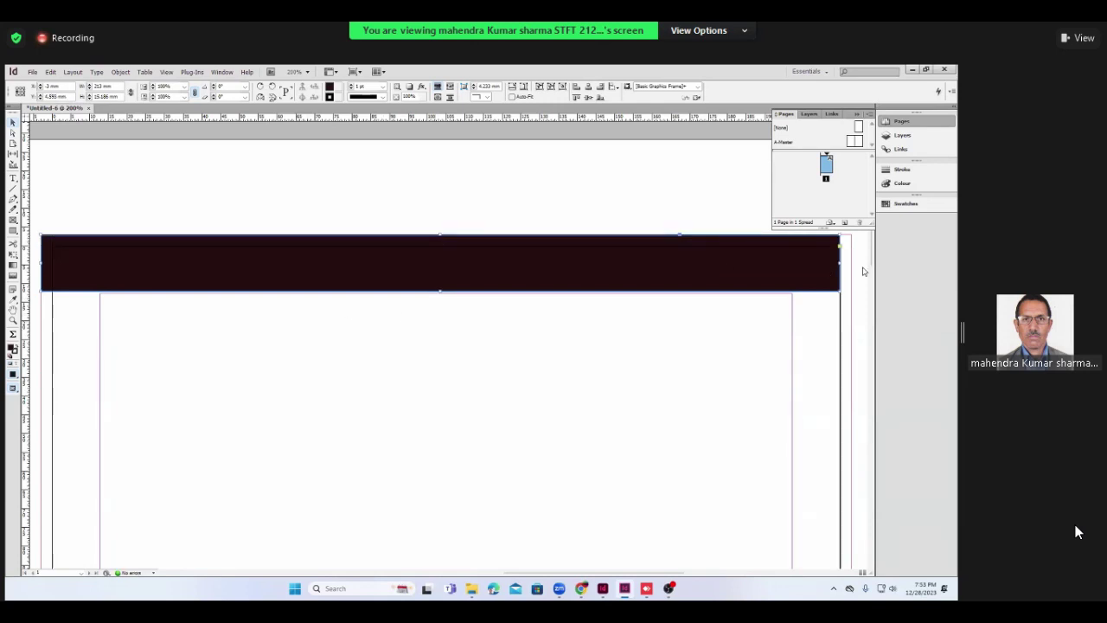
drag(839, 263, 849, 263)
drag(839, 264, 848, 263)
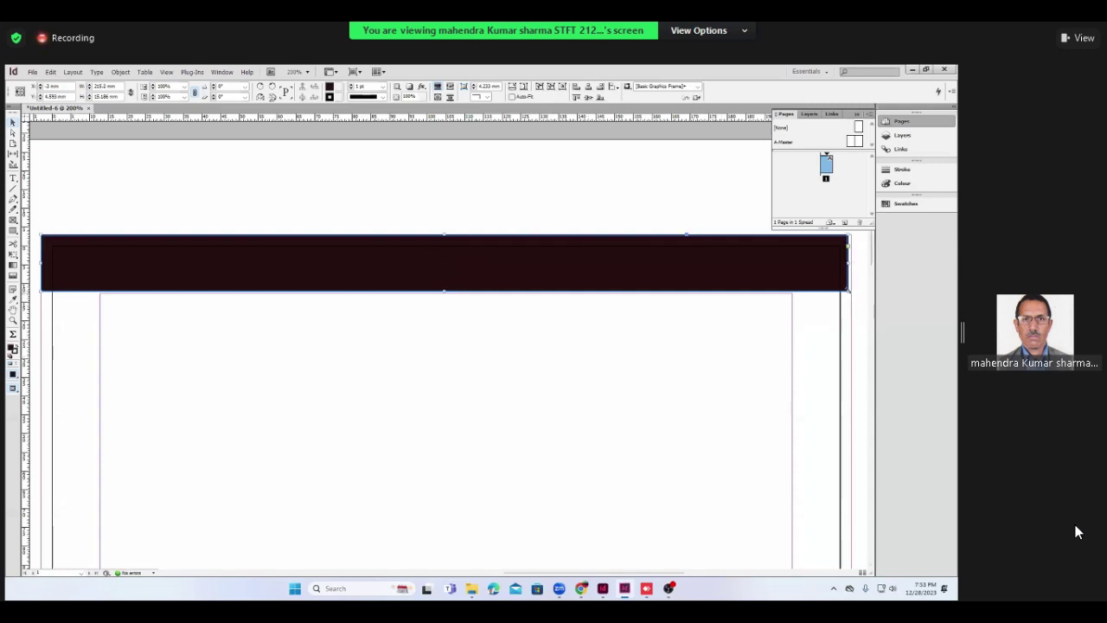
drag(849, 291, 852, 294)
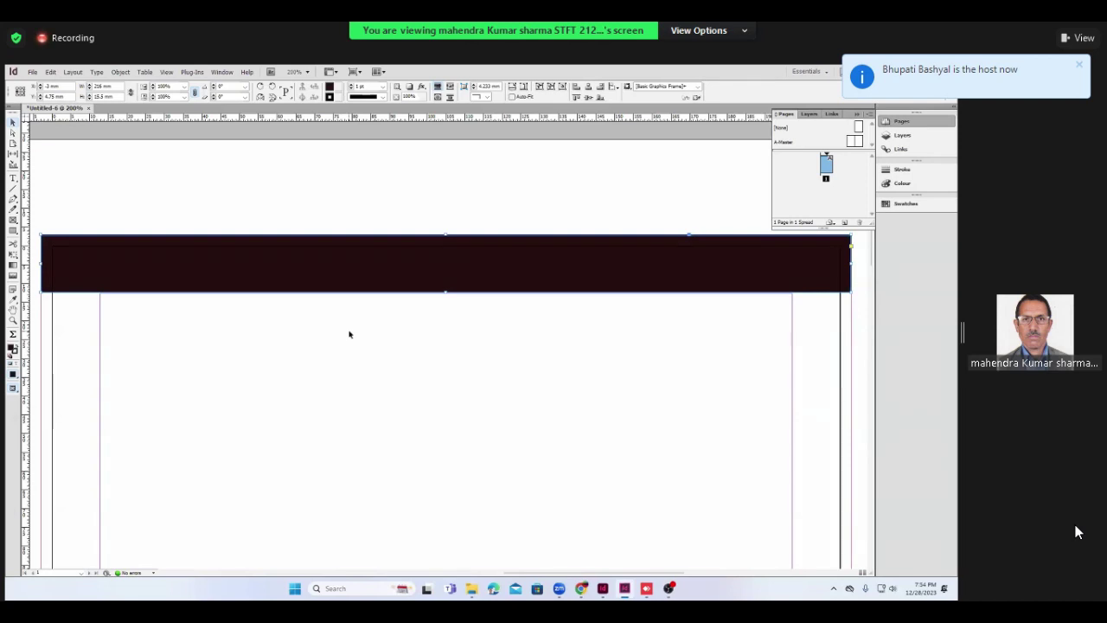
- Zoom to 400% on the page's left edge, add a vertical guide, and pull the bar back to X 0 mm
key(ctrl+equal)
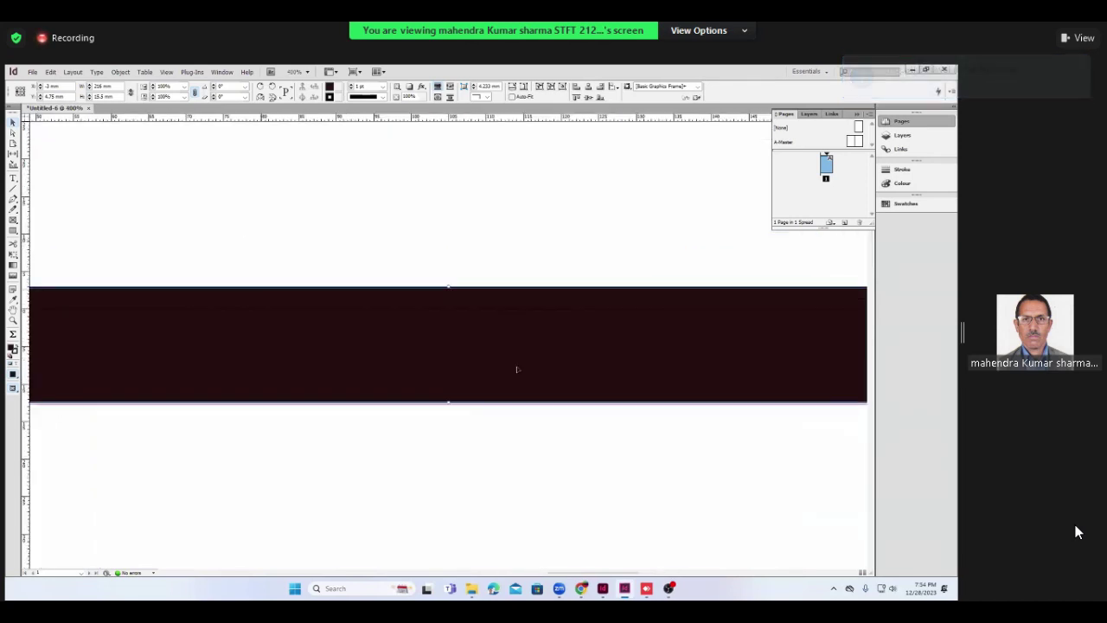
drag(321, 344, 332, 341)
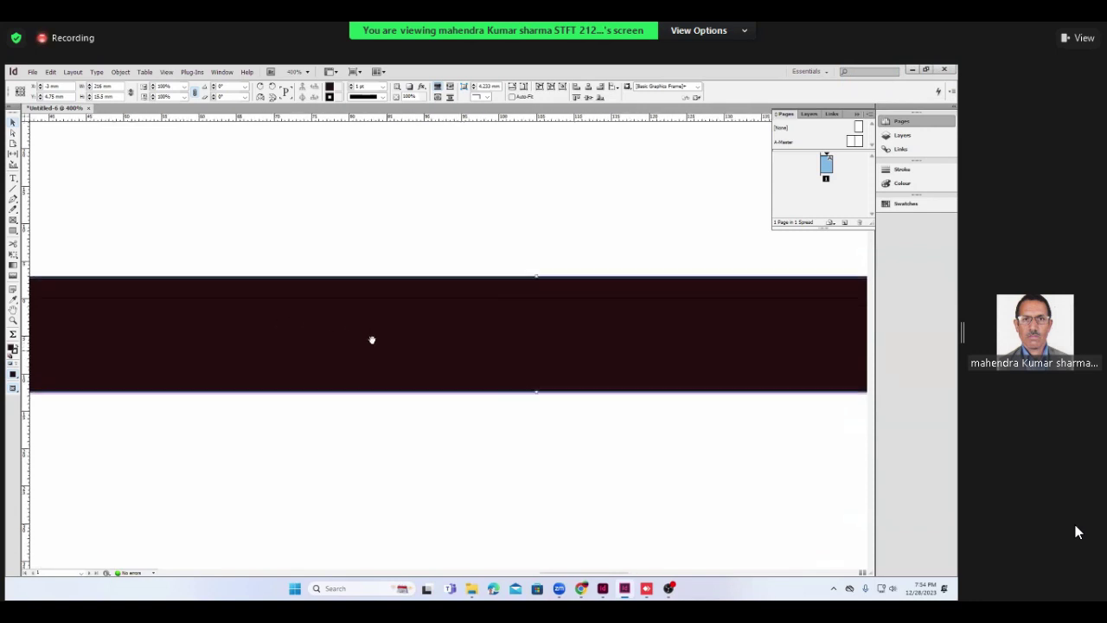
scroll(301, 425, down, 1)
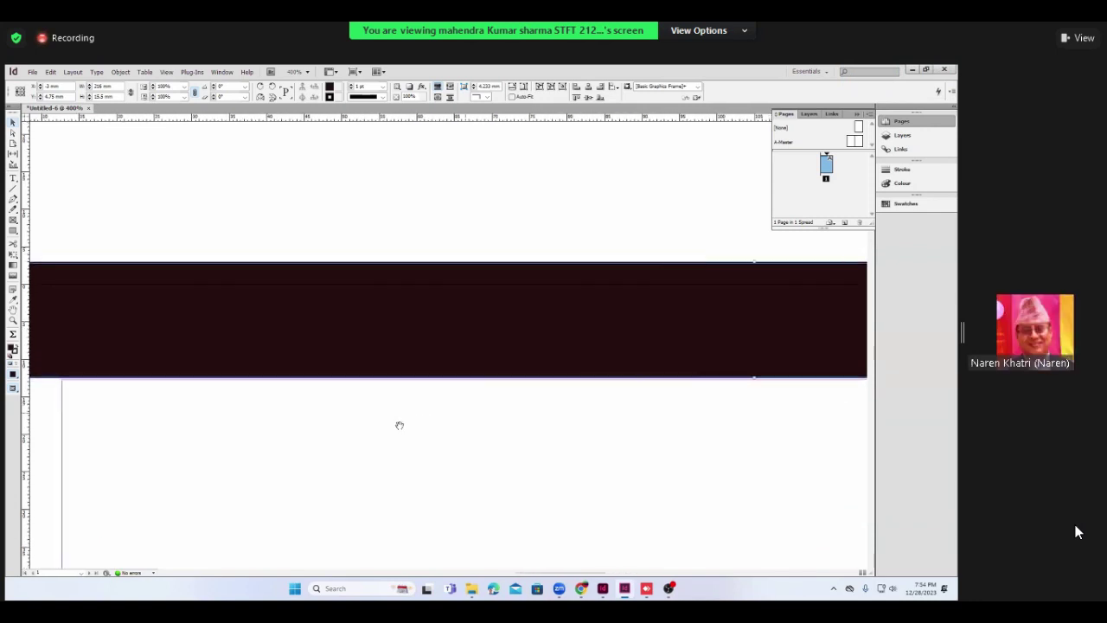
drag(285, 435, 477, 432)
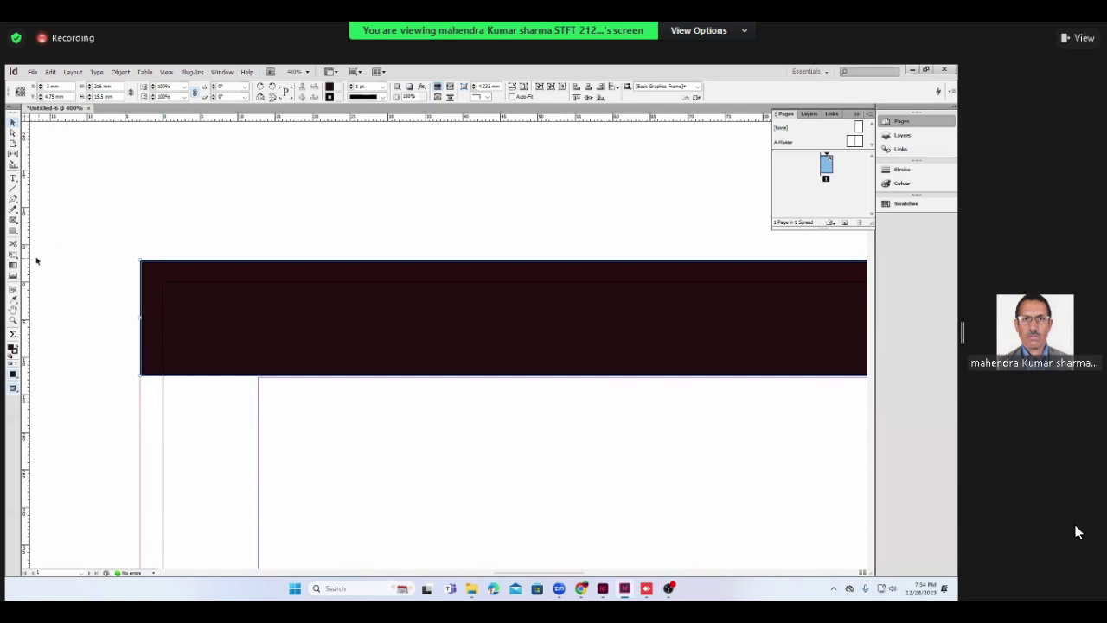
drag(29, 256, 163, 291)
drag(138, 318, 162, 322)
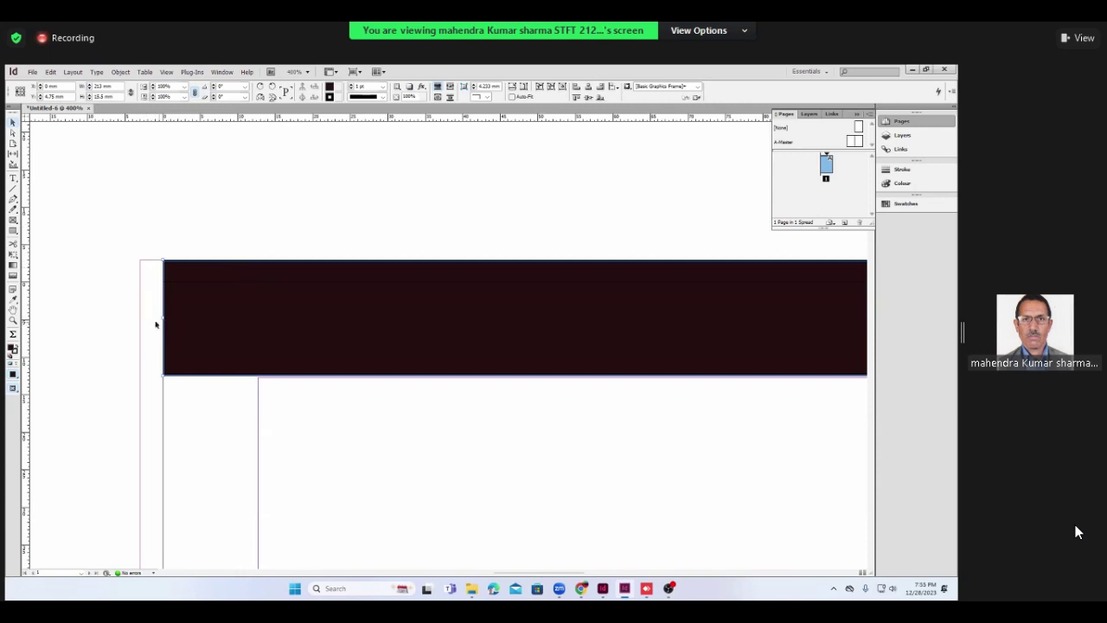
- Align the bar's left edge to the page edge and add vertical and horizontal guides at its top-left corner
drag(160, 317, 140, 320)
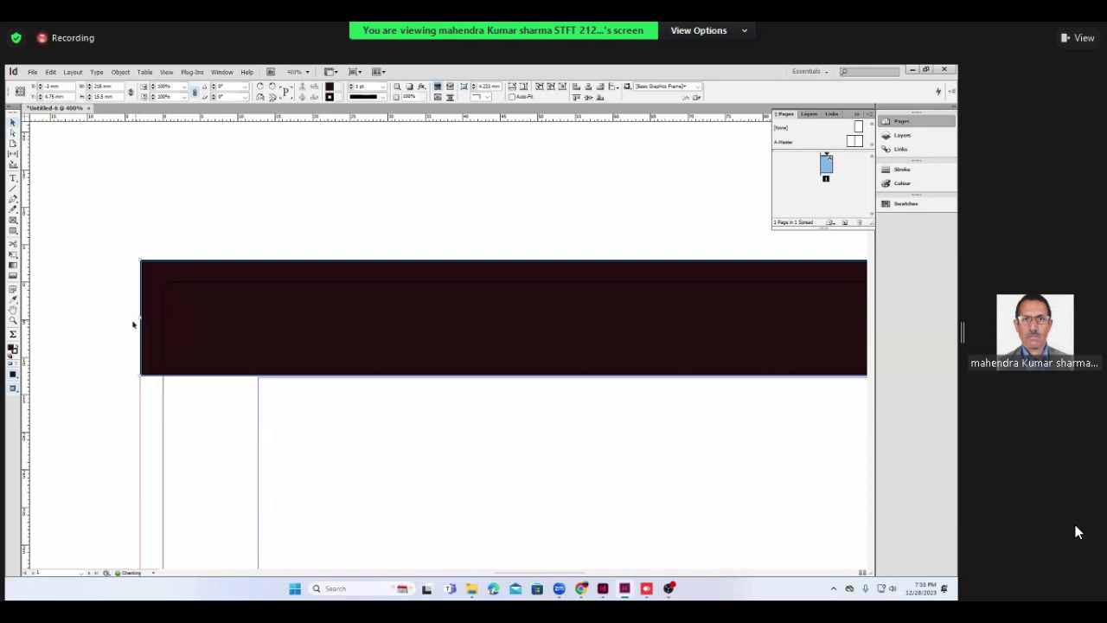
mouse_move(141, 317)
mouse_down()
mouse_move(164, 306)
mouse_move(160, 257)
mouse_up()
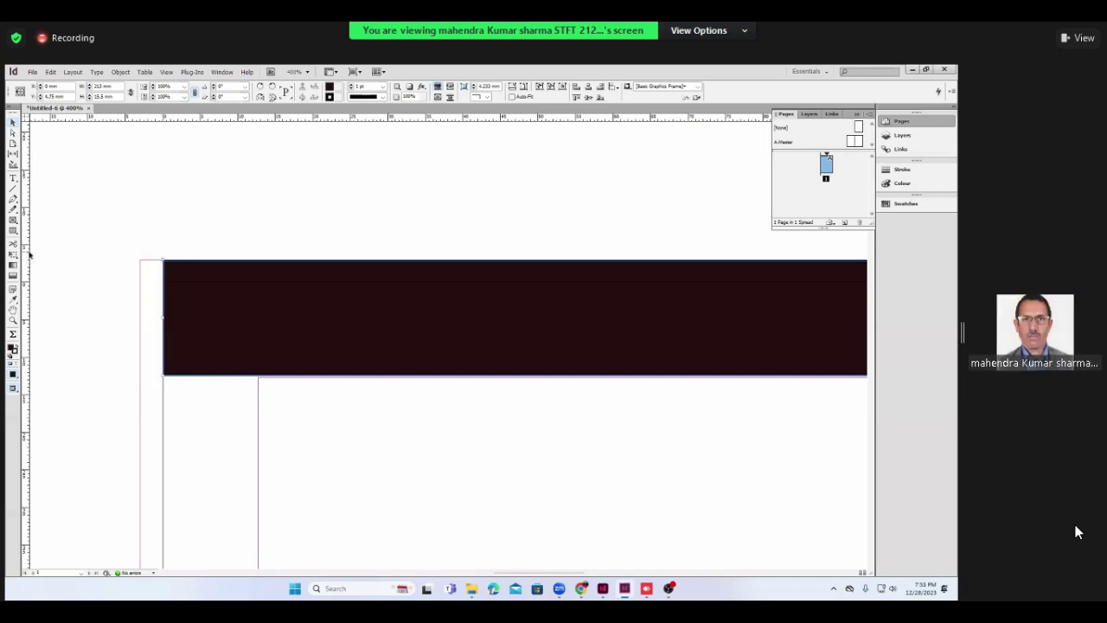
drag(26, 253, 165, 269)
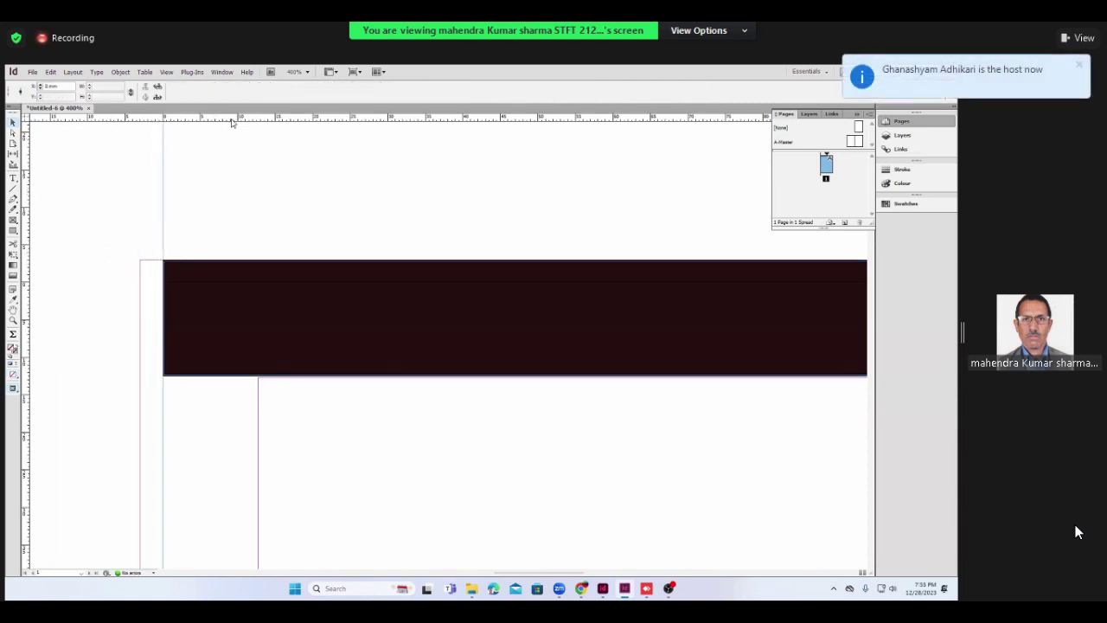
drag(231, 121, 229, 260)
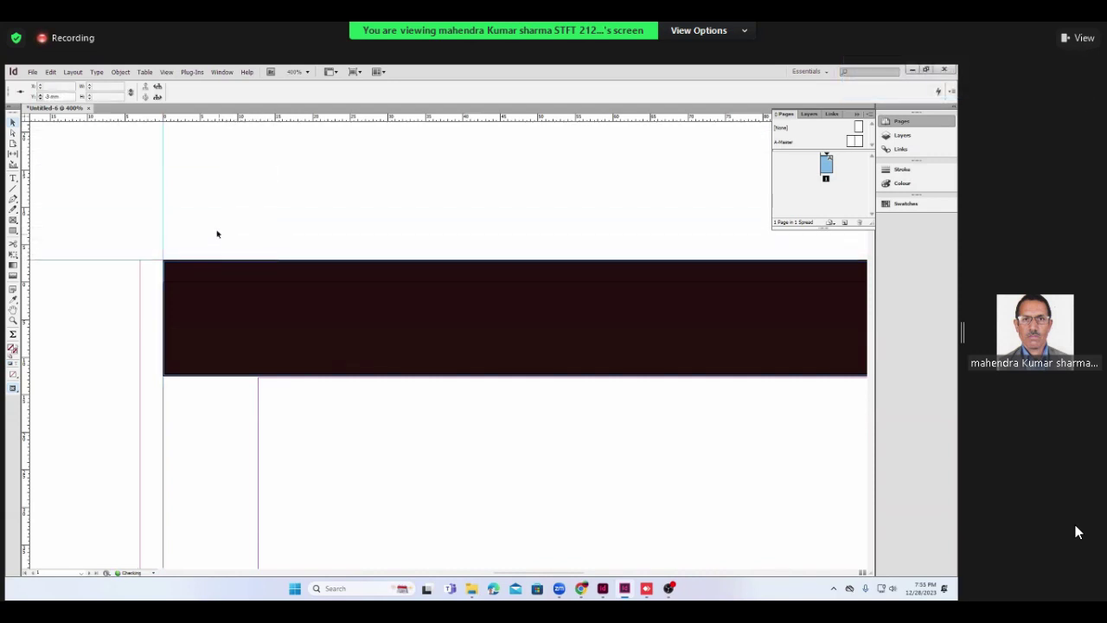
scroll(600, 226, down, 2)
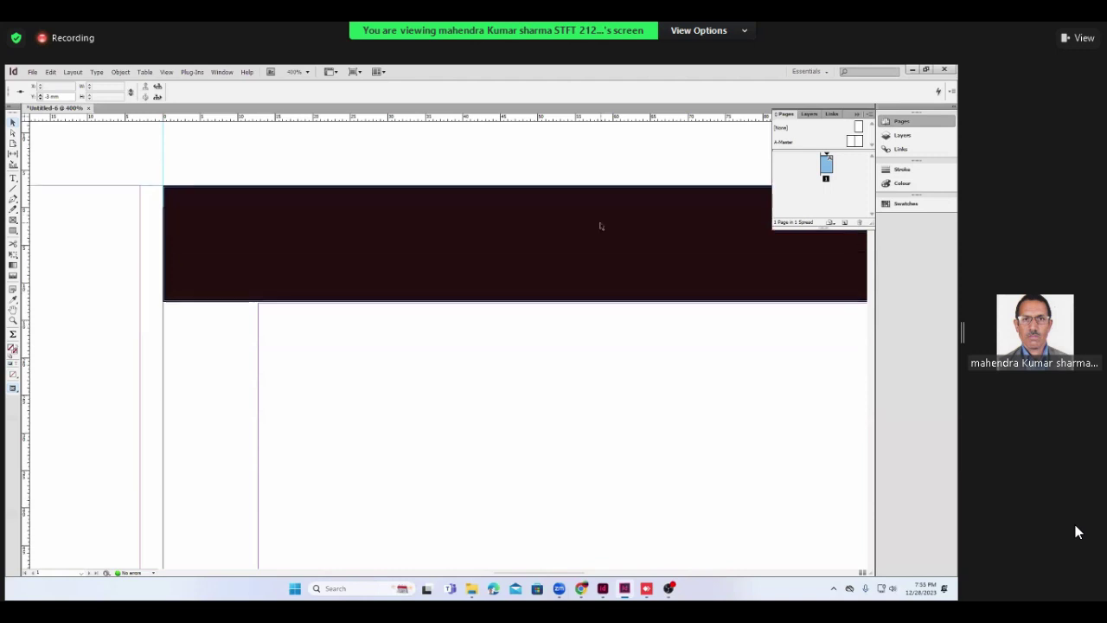
scroll(600, 226, down, 3)
scroll(600, 225, down, 2)
scroll(528, 370, down, 3)
scroll(527, 370, down, 3)
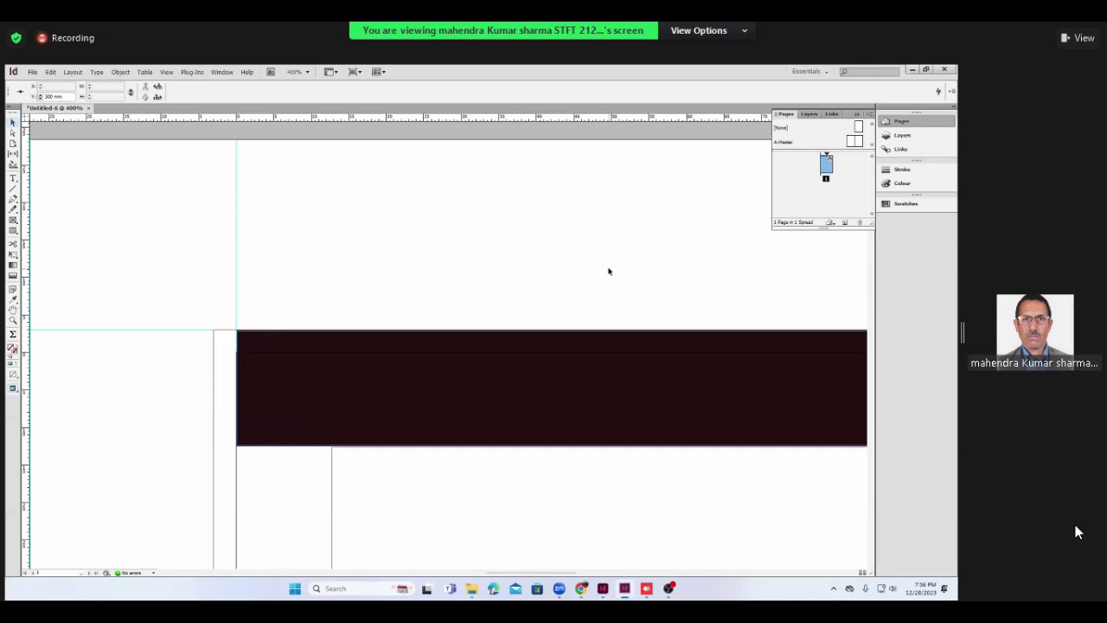
- Zoom out from 400% to 100% and close Untitled-6
key(ctrl+minus)
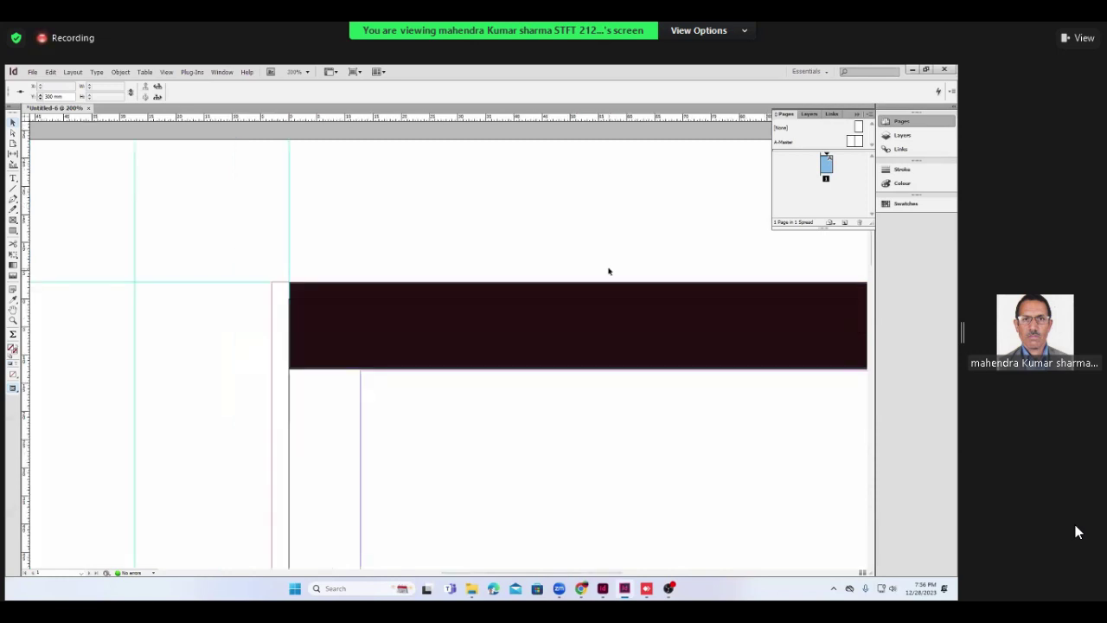
key(ctrl+minus)
key(ctrl+minus)
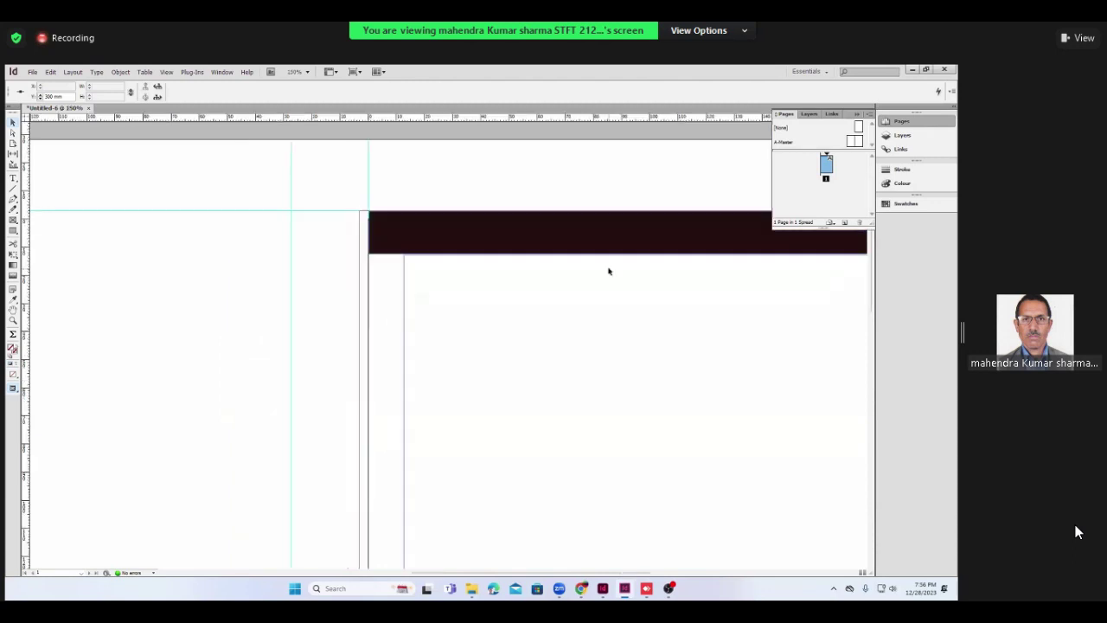
key(ctrl+minus)
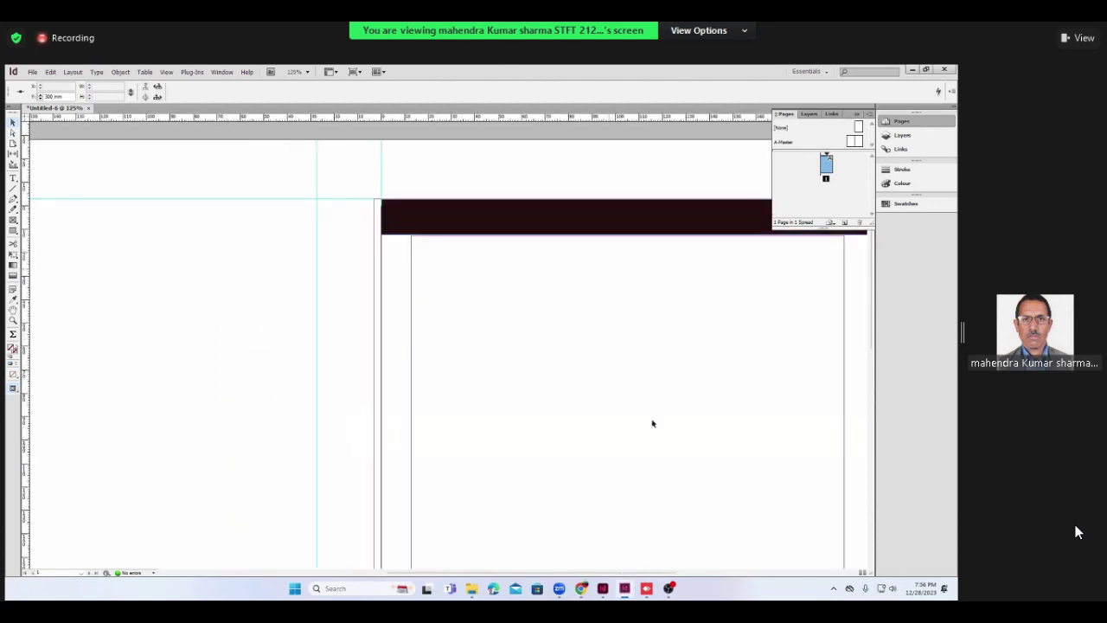
key(ctrl+minus)
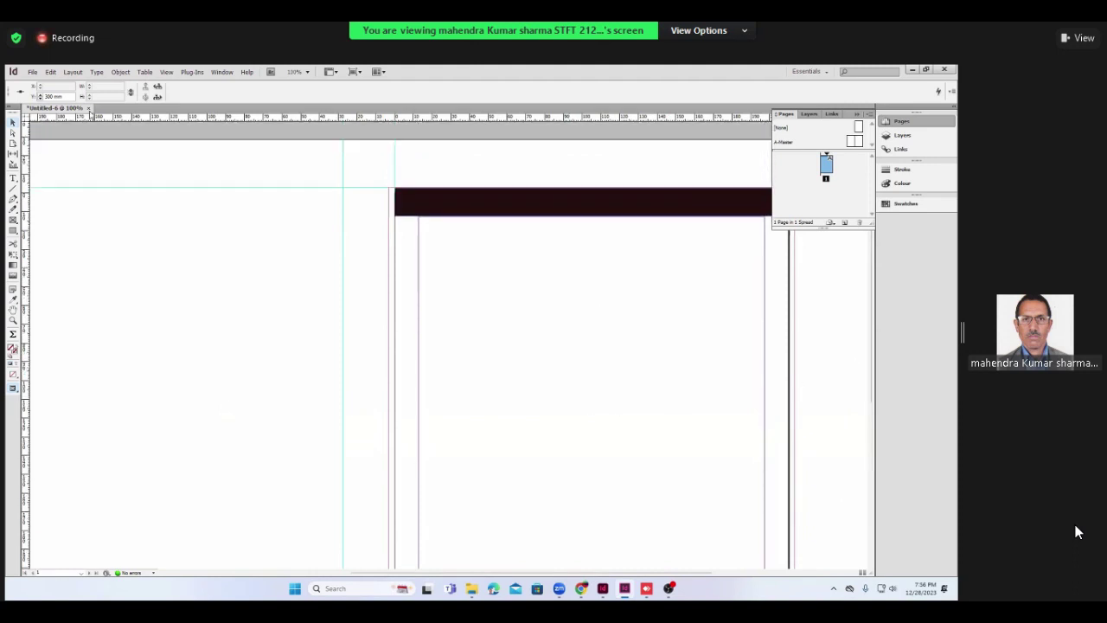
click(89, 108)
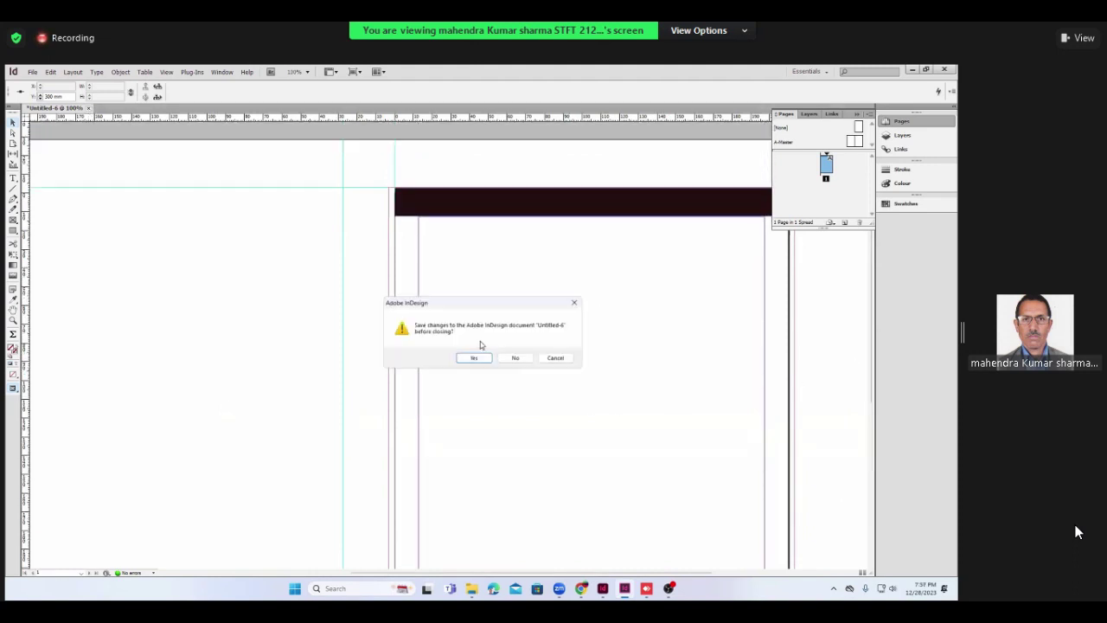
- Discard Untitled-6 and create new A4 document Untitled-7, entering 5 for the top slug
click(513, 359)
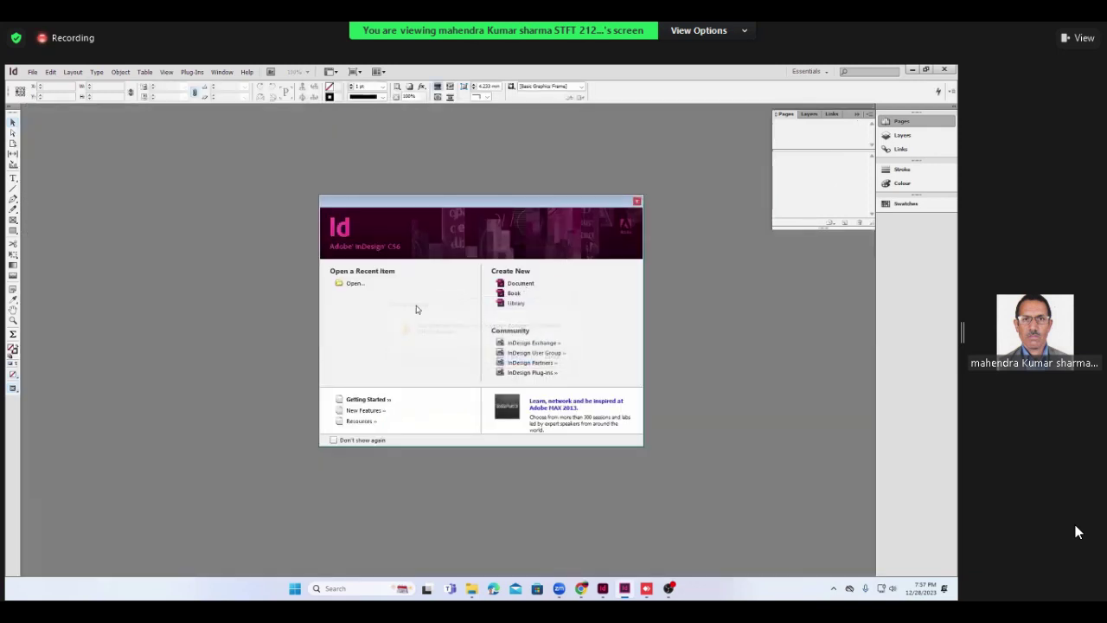
key(ctrl+n)
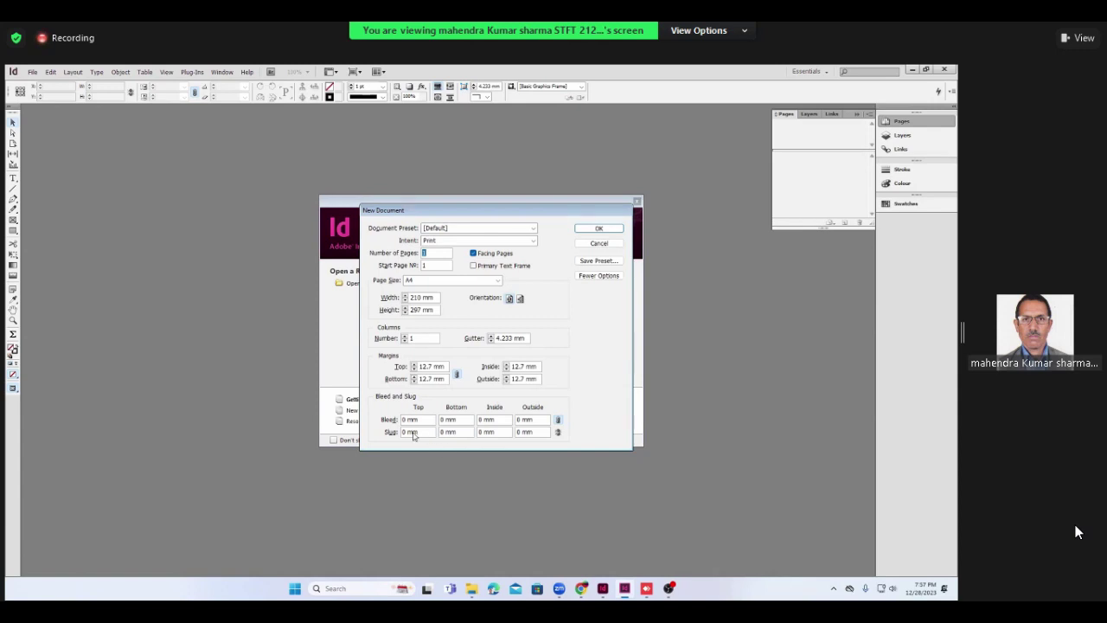
drag(423, 432, 401, 435)
text(5)
key(Tab)
click(588, 230)
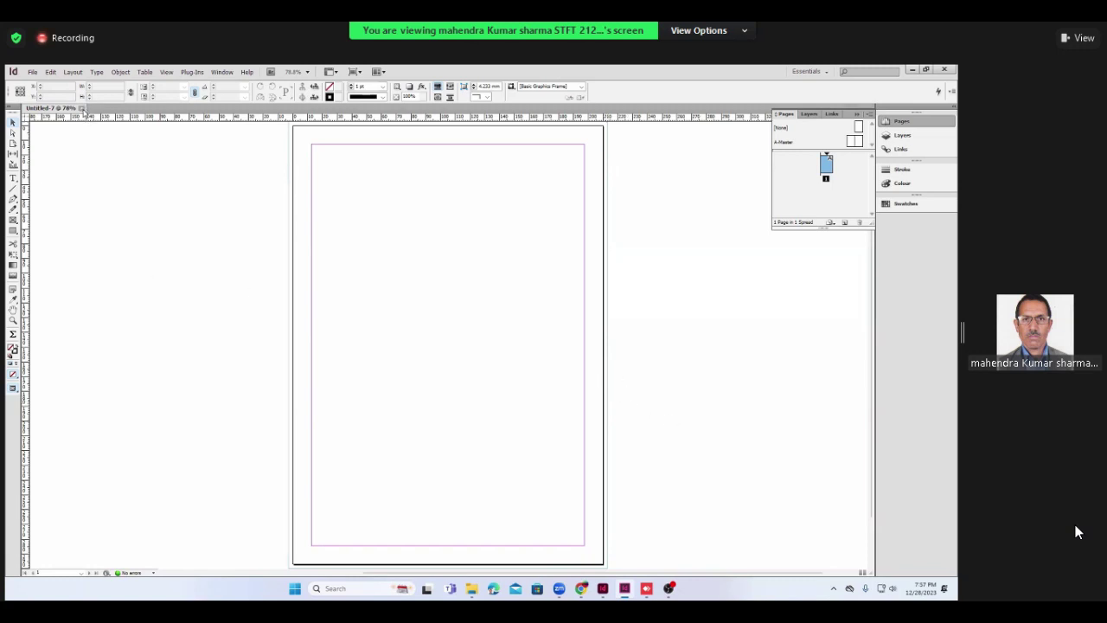
- Close the document and start a new one with 3 mm bleed linked on all sides
key(ctrl+w)
key(ctrl+n)
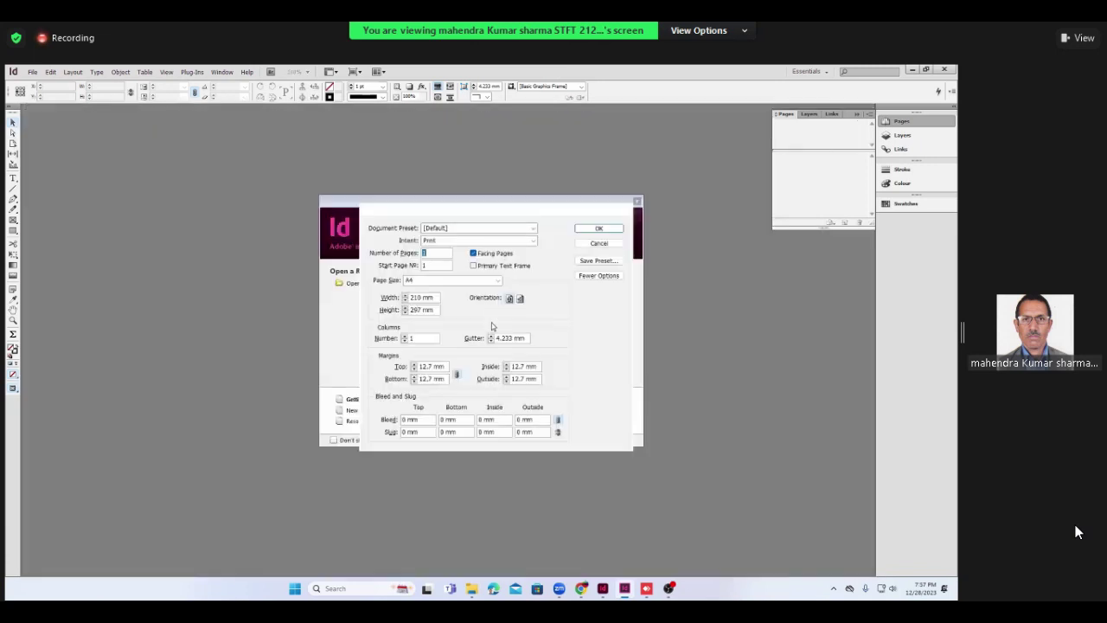
click(401, 423)
text(3)
click(558, 421)
- Set a linked 3 mm slug on all sides and create document Untitled-8
drag(415, 432, 400, 435)
text(3)
click(558, 432)
click(600, 231)
scroll(390, 221, up, 2)
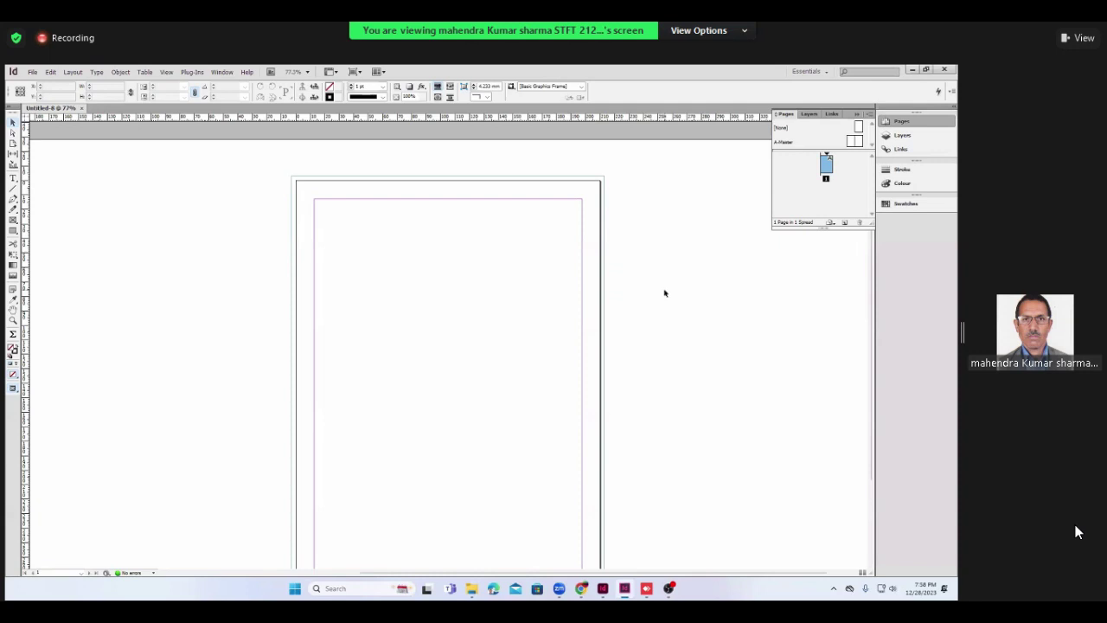
scroll(292, 485, down, 4)
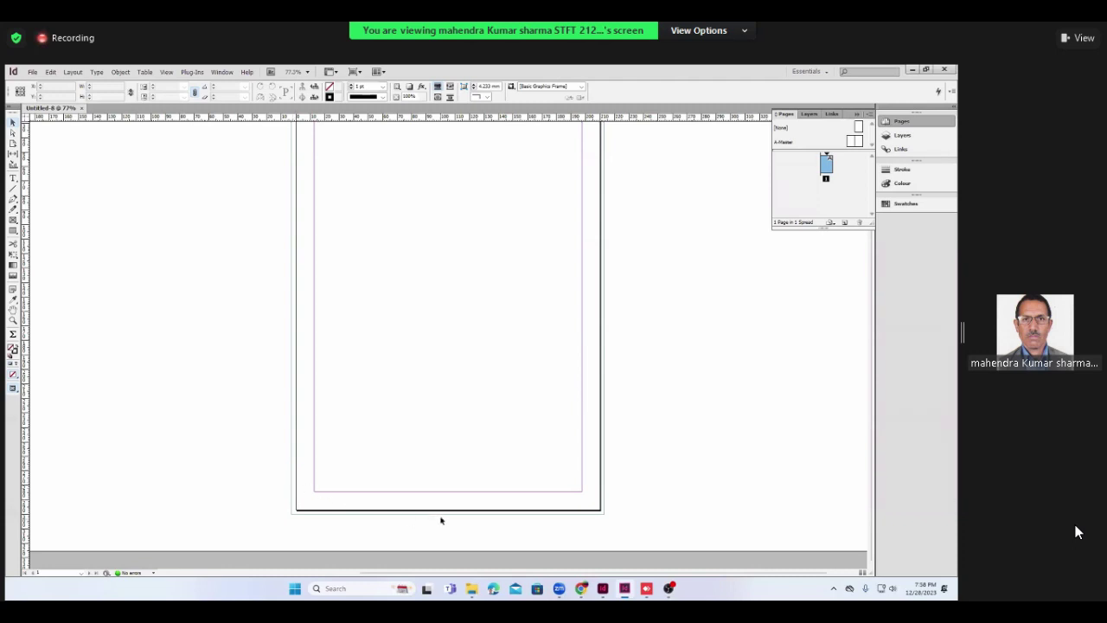
scroll(440, 520, up, 3)
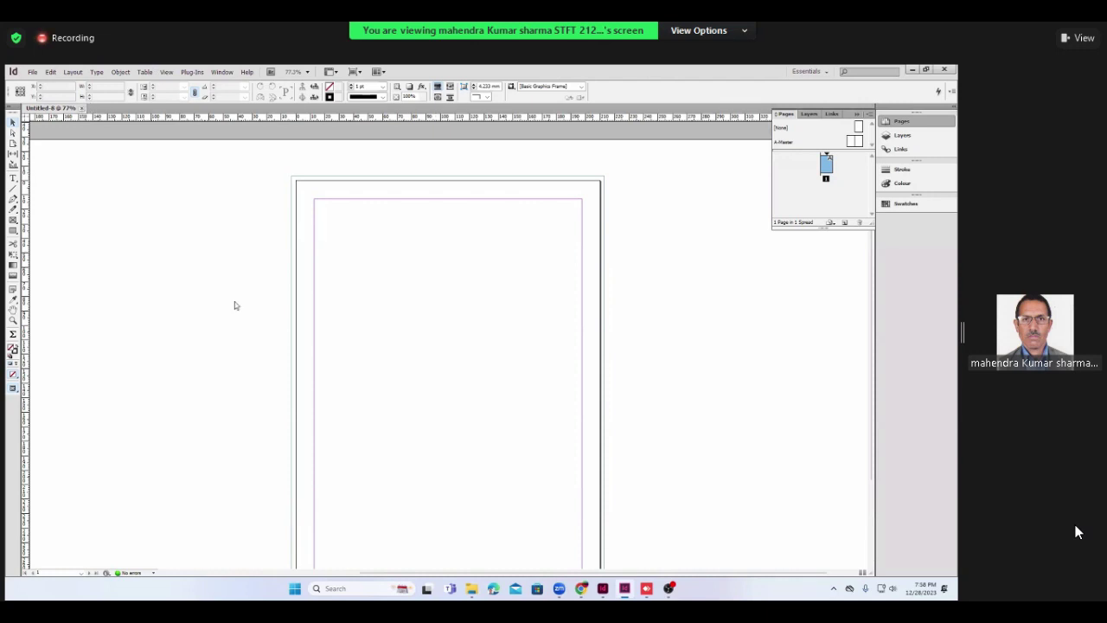
- Replace Untitled-8 with new document Untitled-9 using 3 mm bleed all round and slug 3
key(ctrl+w)
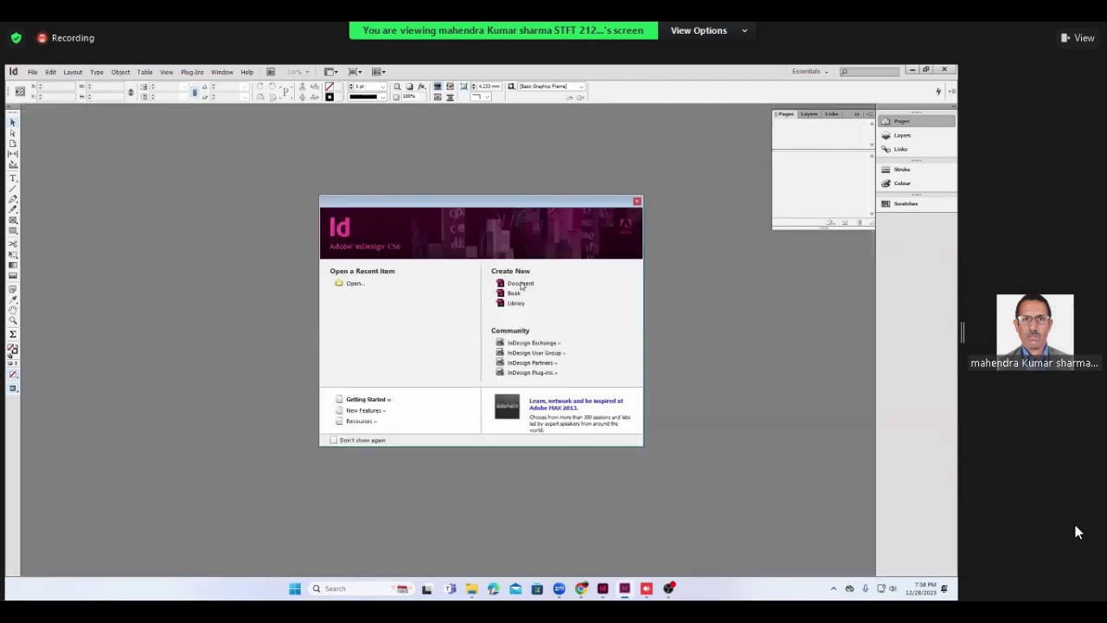
click(520, 284)
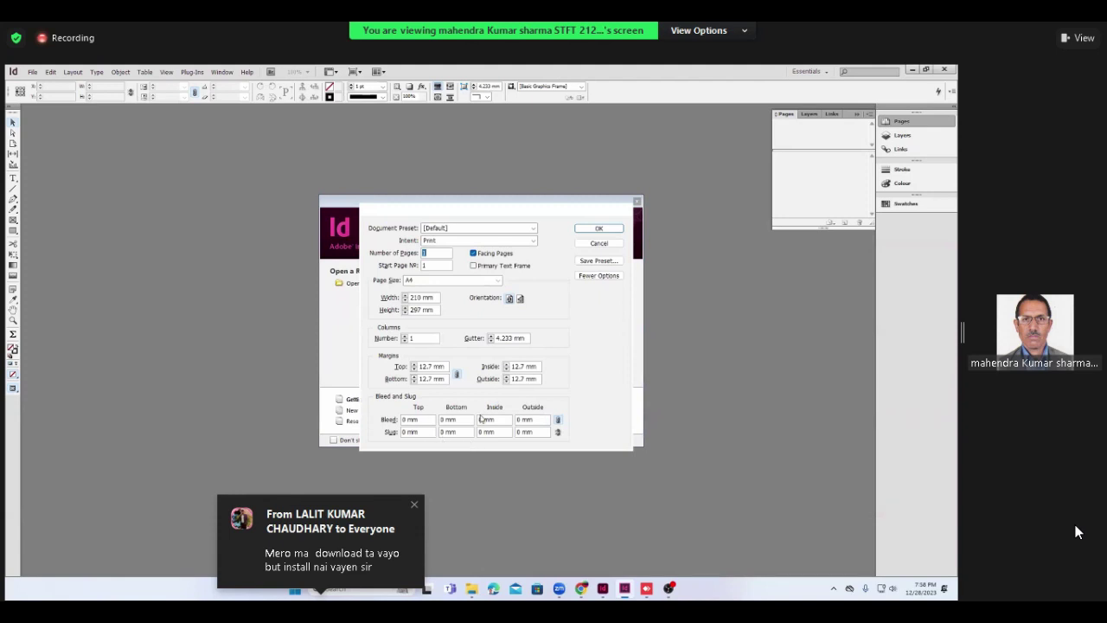
click(399, 420)
text(3)
key(Tab)
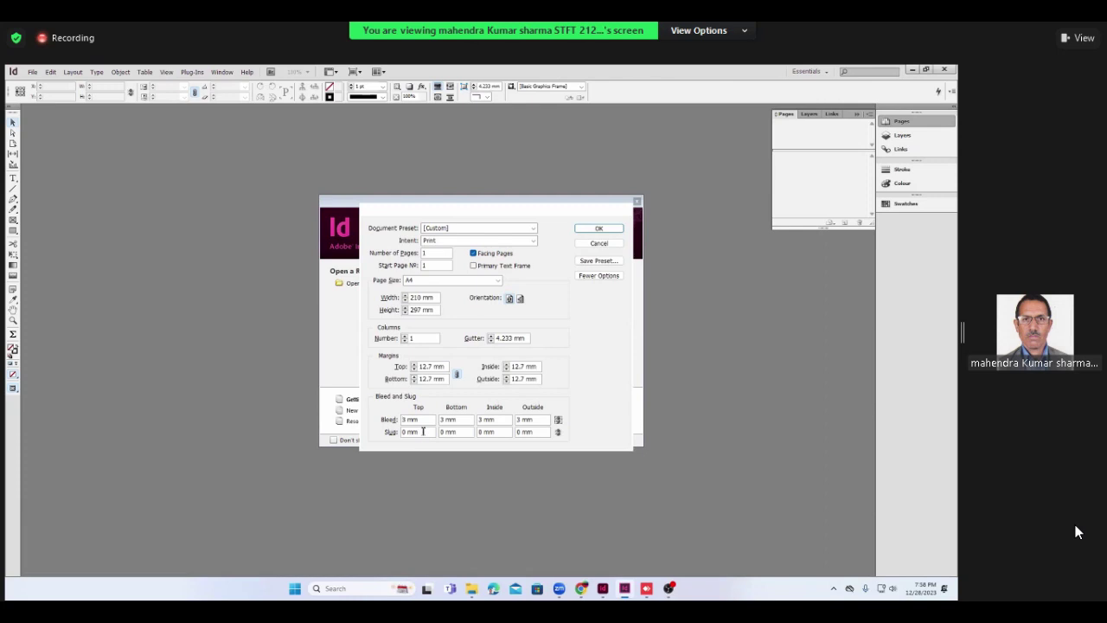
double_click(396, 433)
text(3)
click(588, 229)
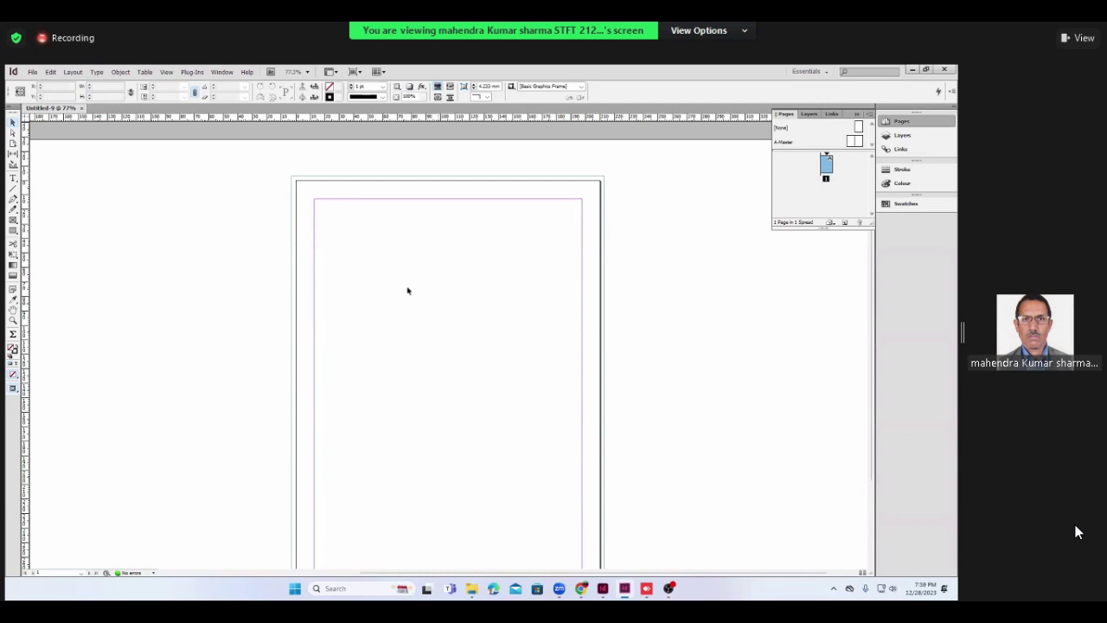
- Close Untitled-9 and create a new default A4 document, Untitled-10, with no bleed
click(82, 108)
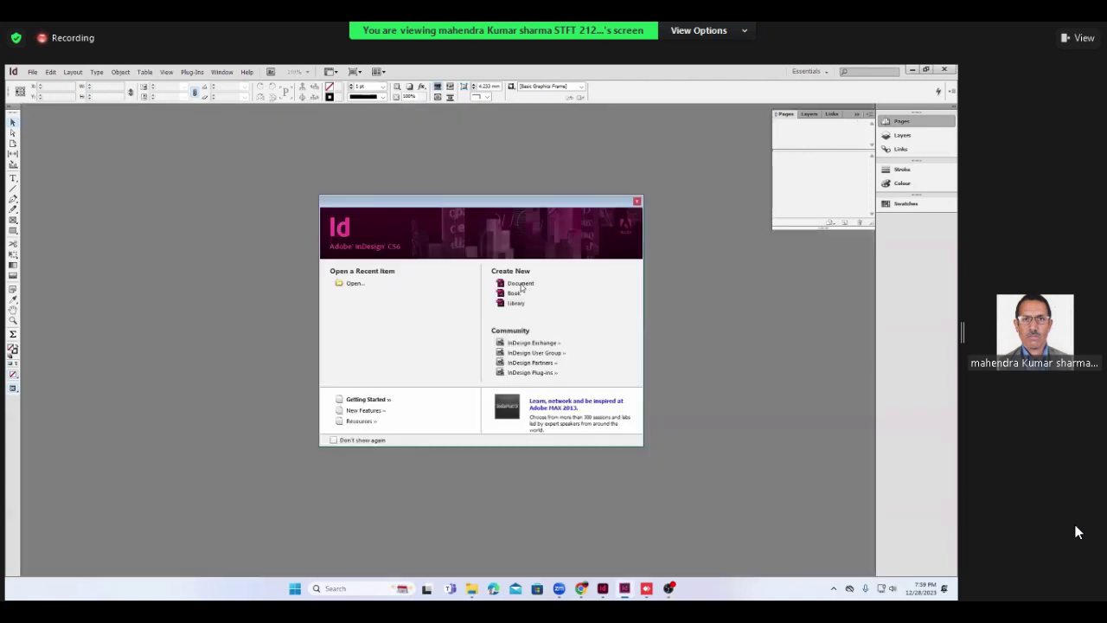
click(520, 284)
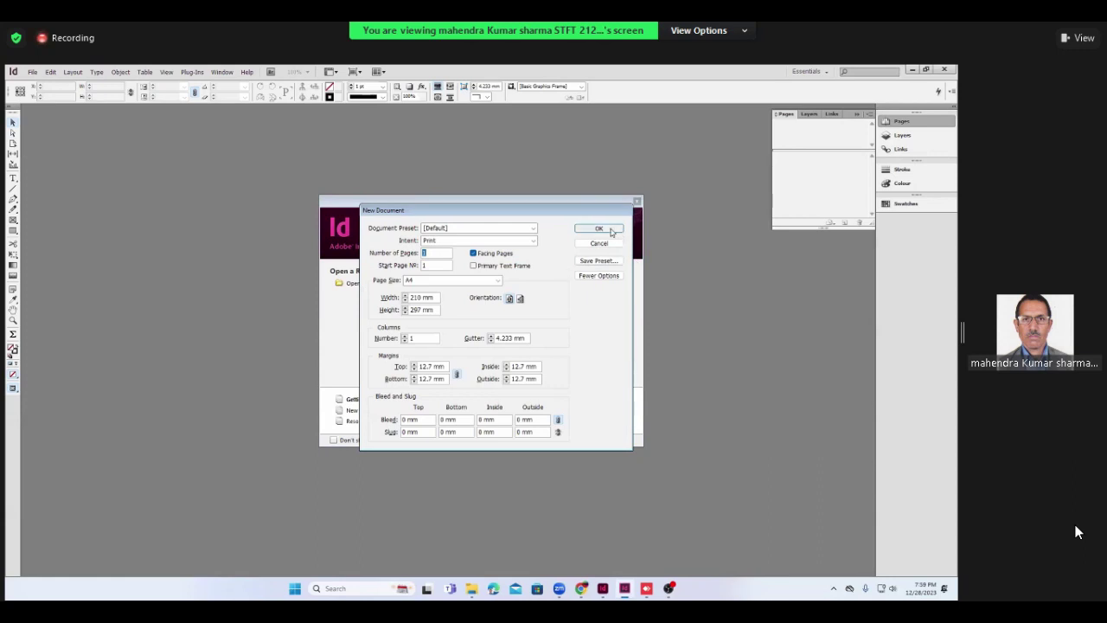
click(610, 230)
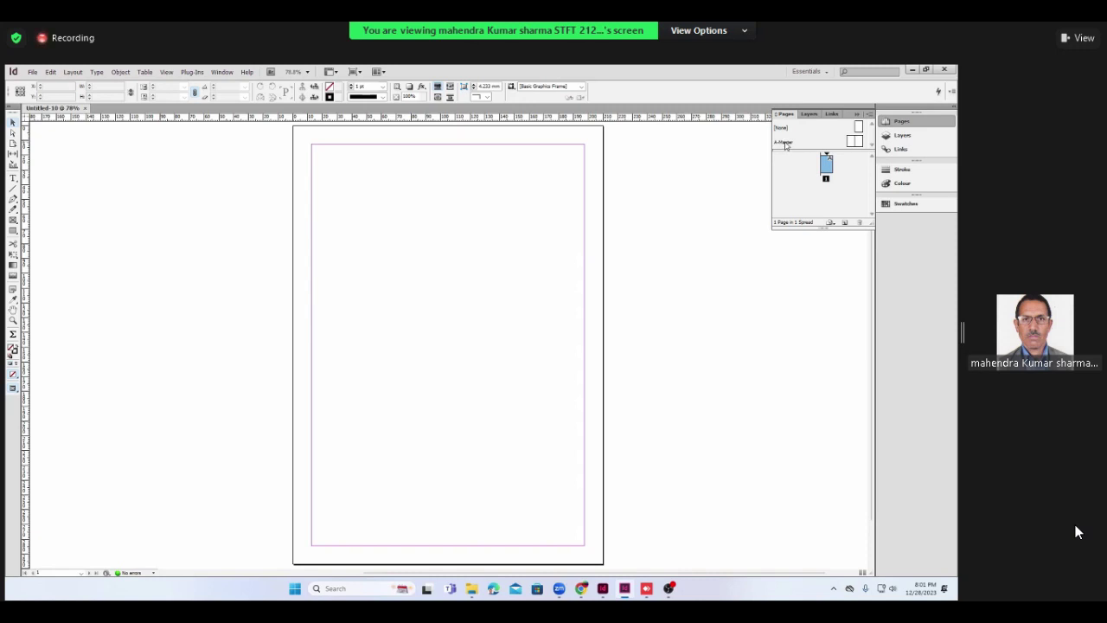
- Open the A-Master spread from the Pages panel and switch to the Type tool
double_click(784, 143)
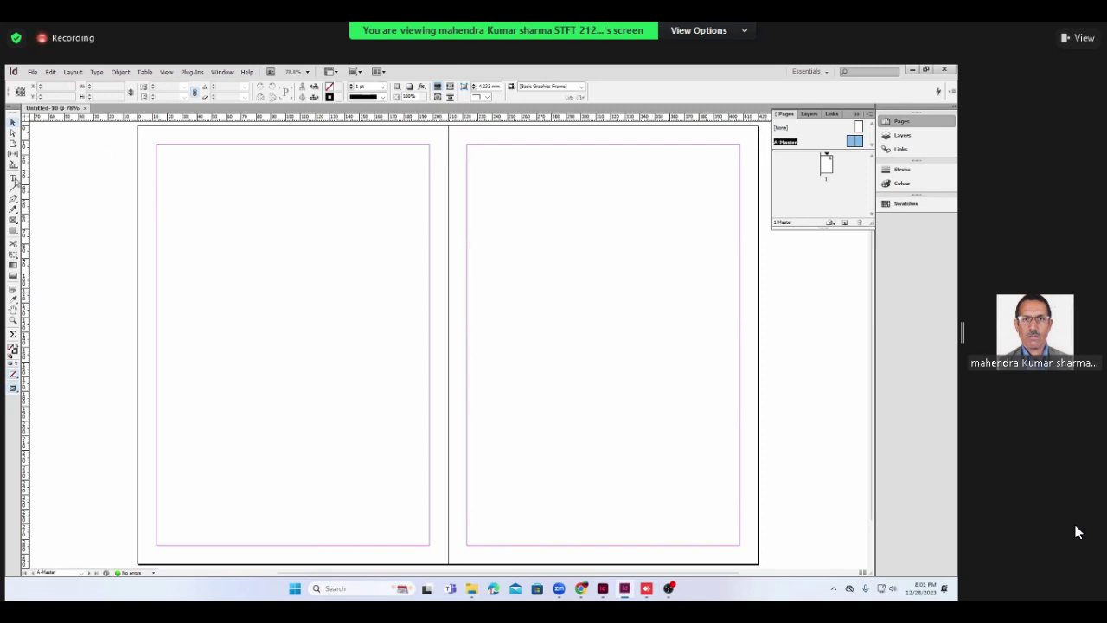
click(14, 179)
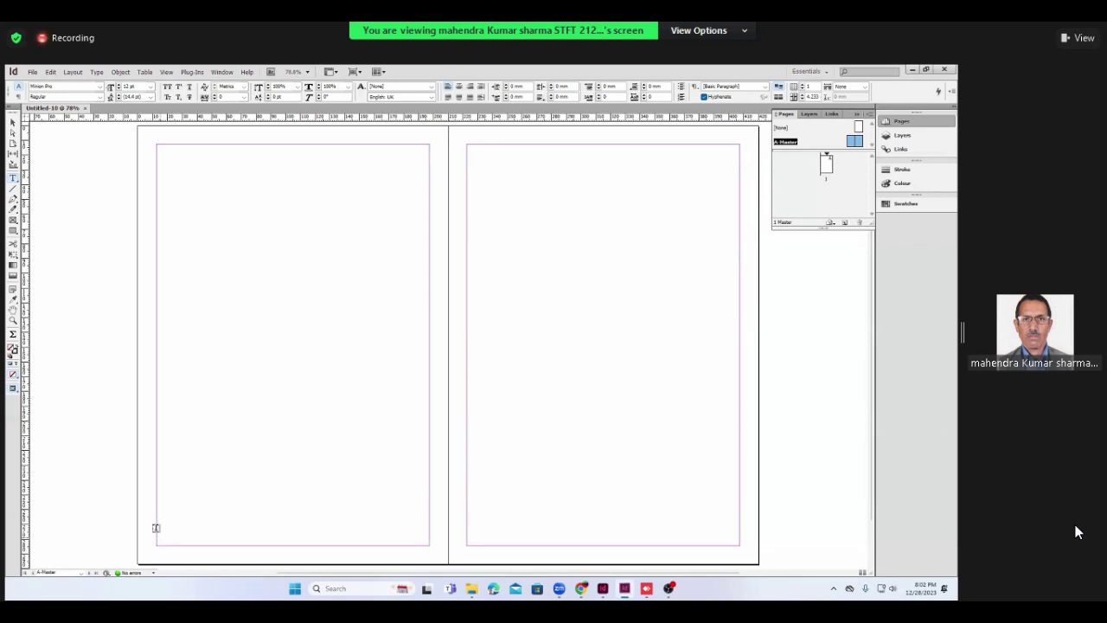
- Draw a small text frame at the bottom-left margin corner of the left master page
drag(157, 526, 199, 546)
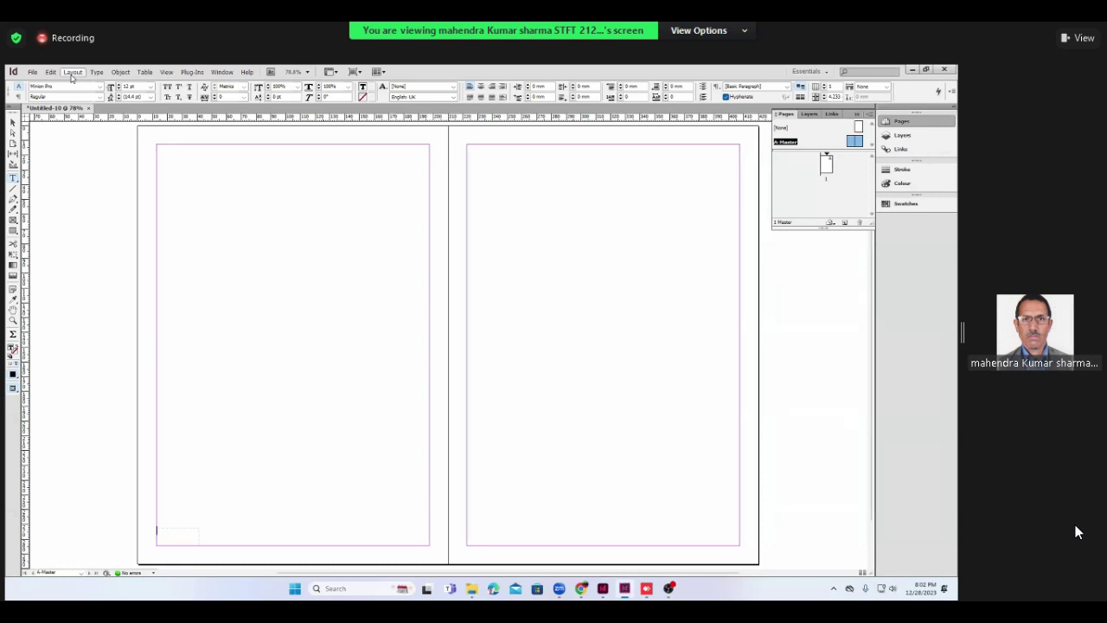
click(73, 73)
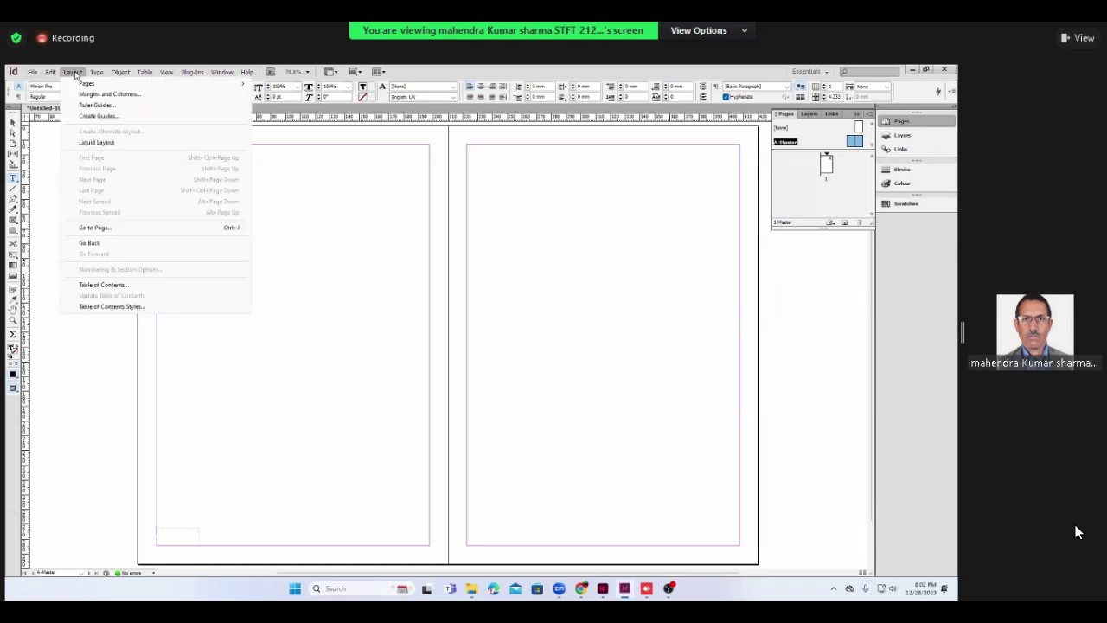
click(52, 73)
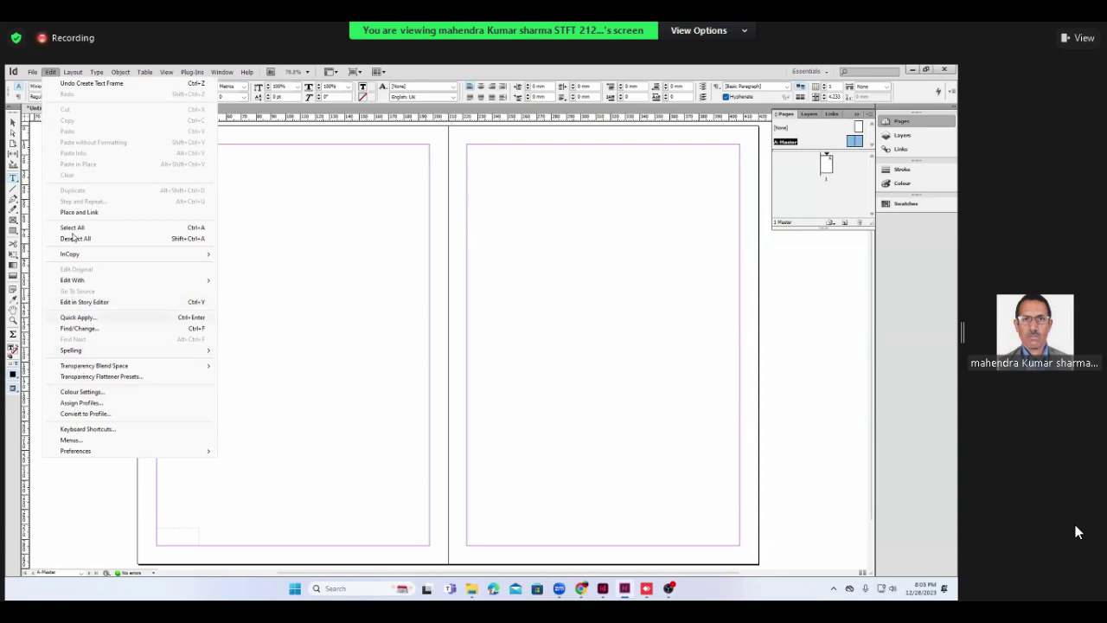
click(50, 72)
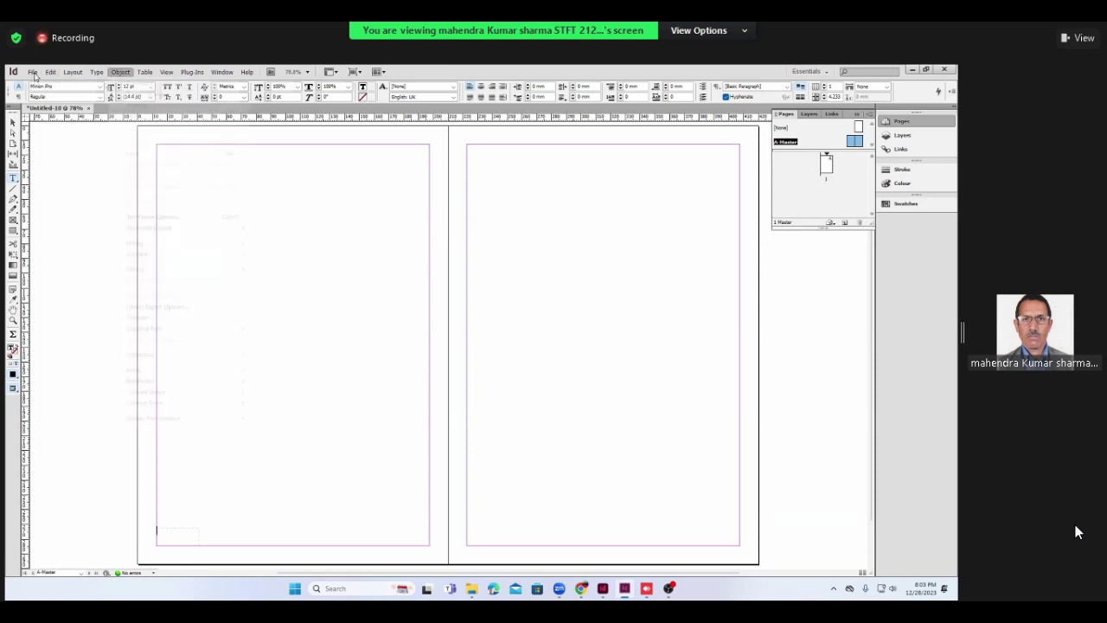
click(33, 72)
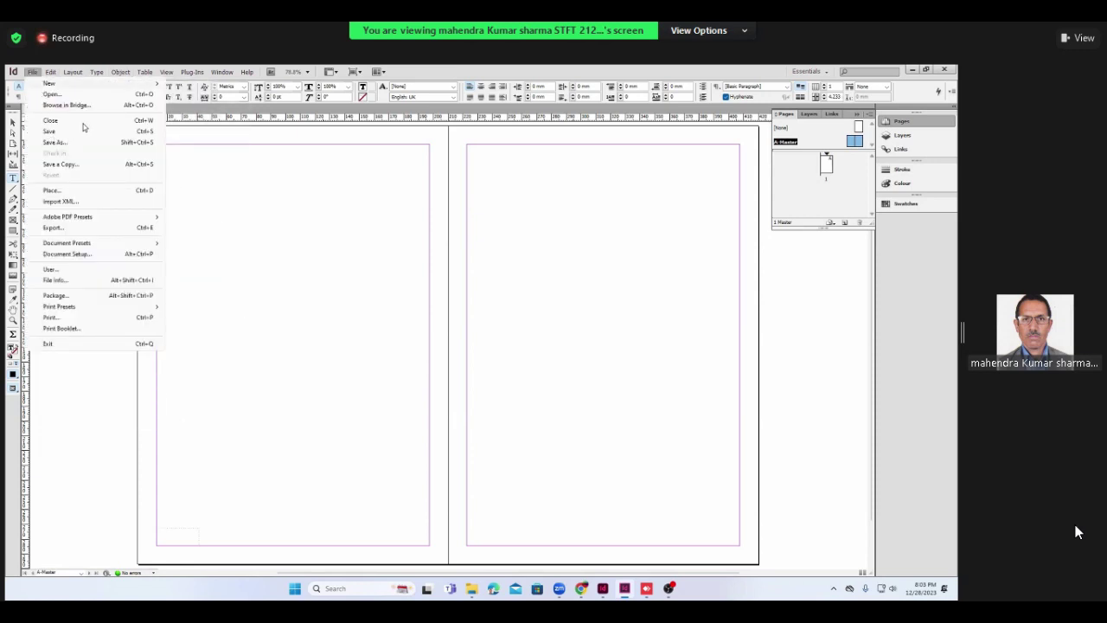
click(119, 73)
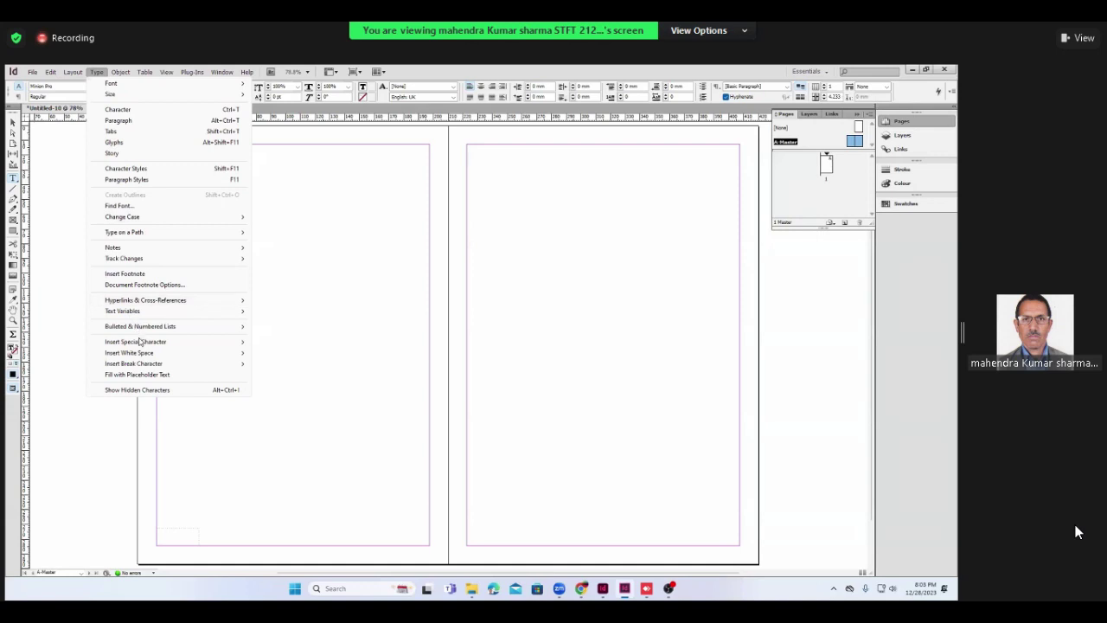
mouse_move(136, 342)
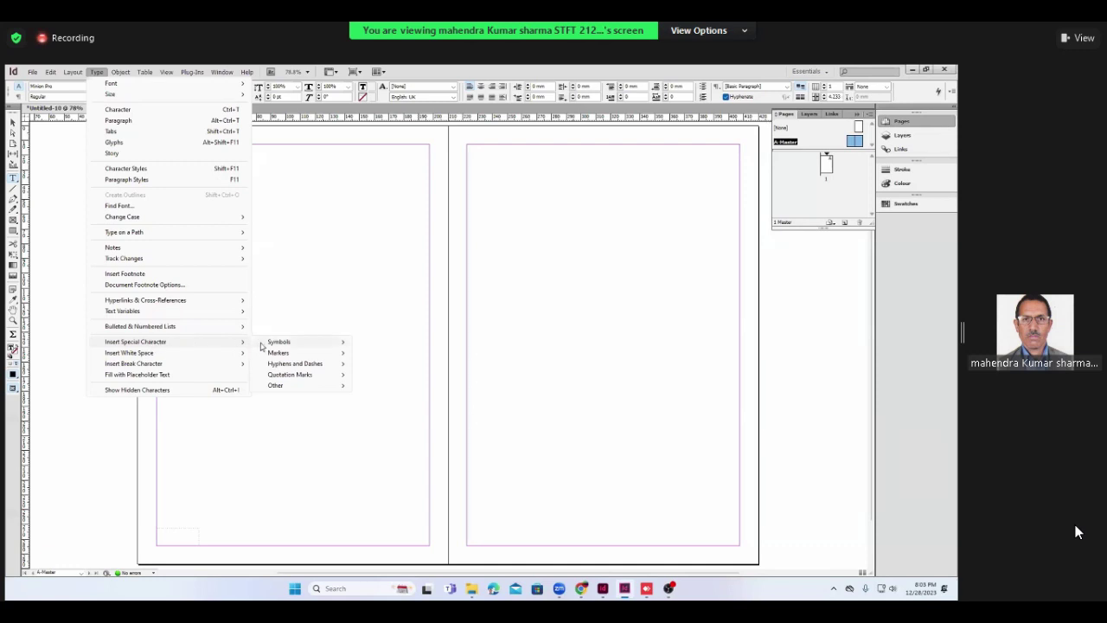
mouse_move(278, 353)
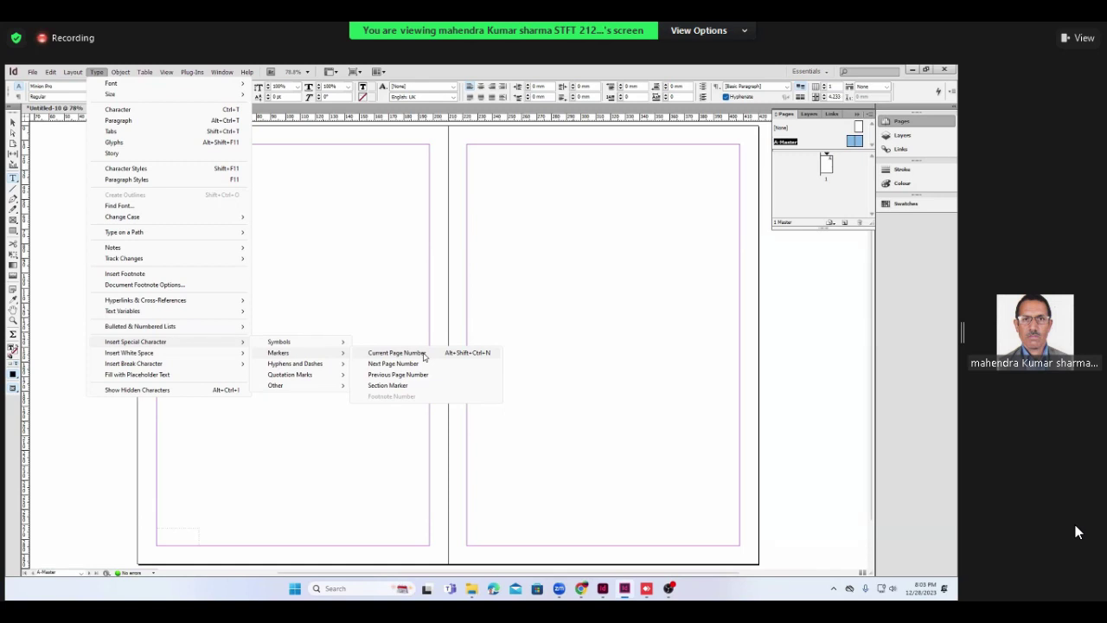
- Insert the current page number marker, shown as 'A', into the bottom-left frame
click(532, 373)
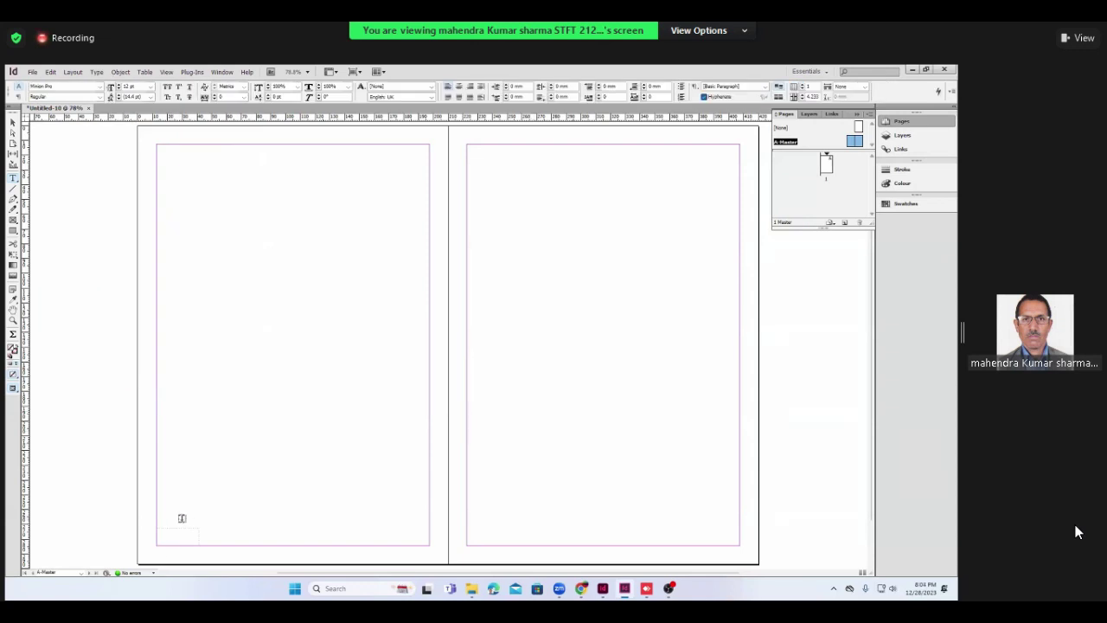
click(161, 536)
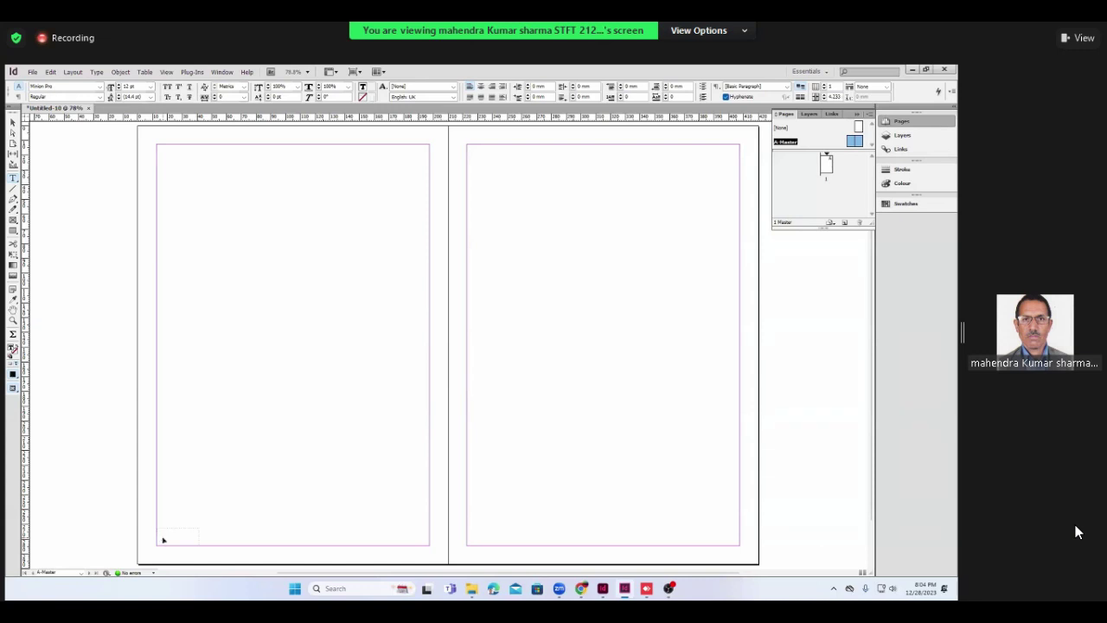
text(A)
click(101, 90)
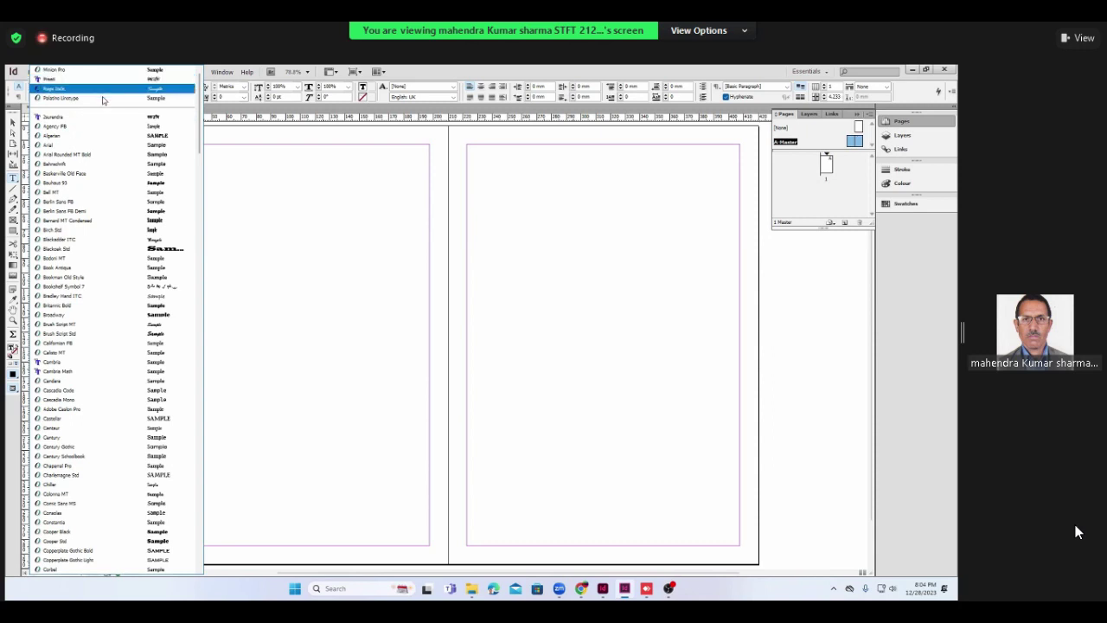
- Browse the font list and apply Minion Pro to the page-number text
scroll(100, 145, down, 2)
scroll(100, 146, down, 2)
scroll(100, 145, down, 2)
scroll(100, 145, down, 2)
scroll(101, 145, down, 3)
scroll(100, 146, down, 3)
scroll(100, 145, down, 5)
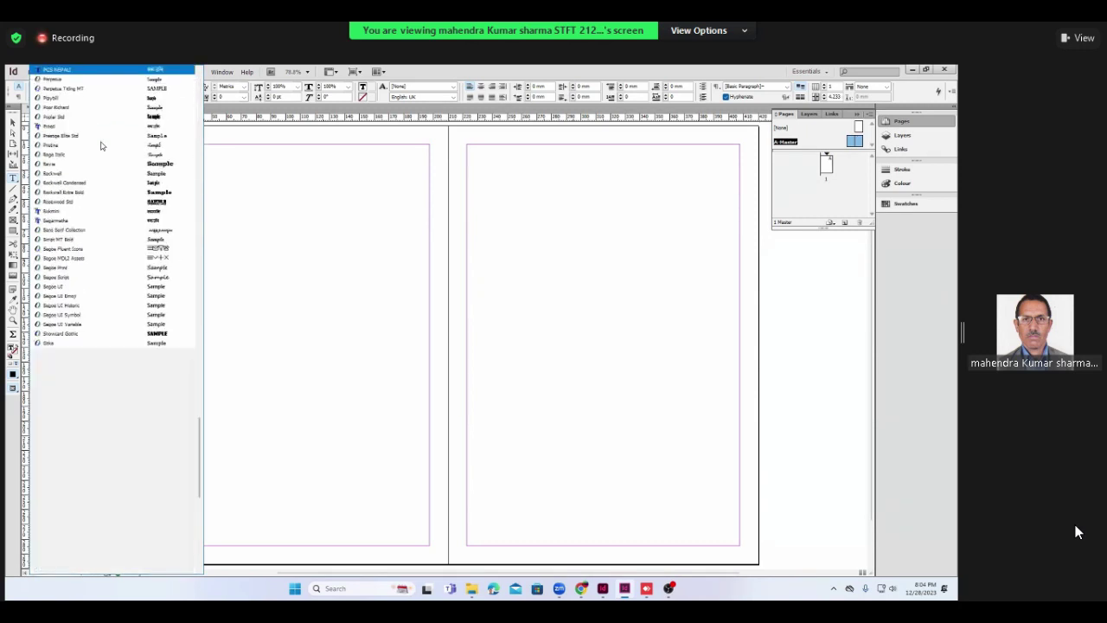
scroll(100, 146, down, 5)
scroll(100, 146, up, 10)
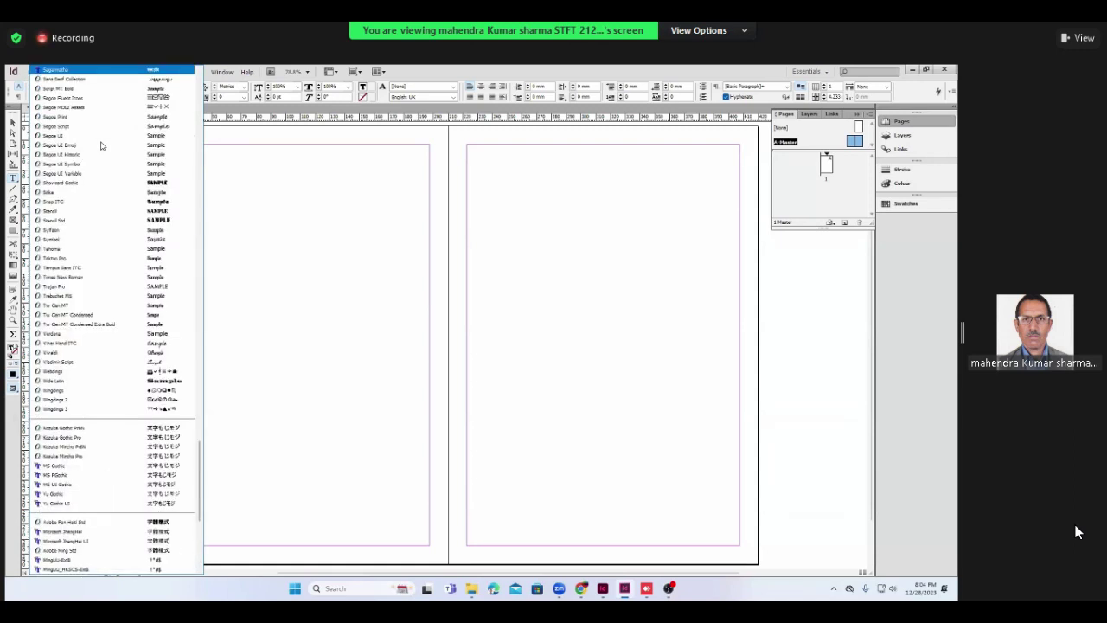
scroll(100, 145, up, 10)
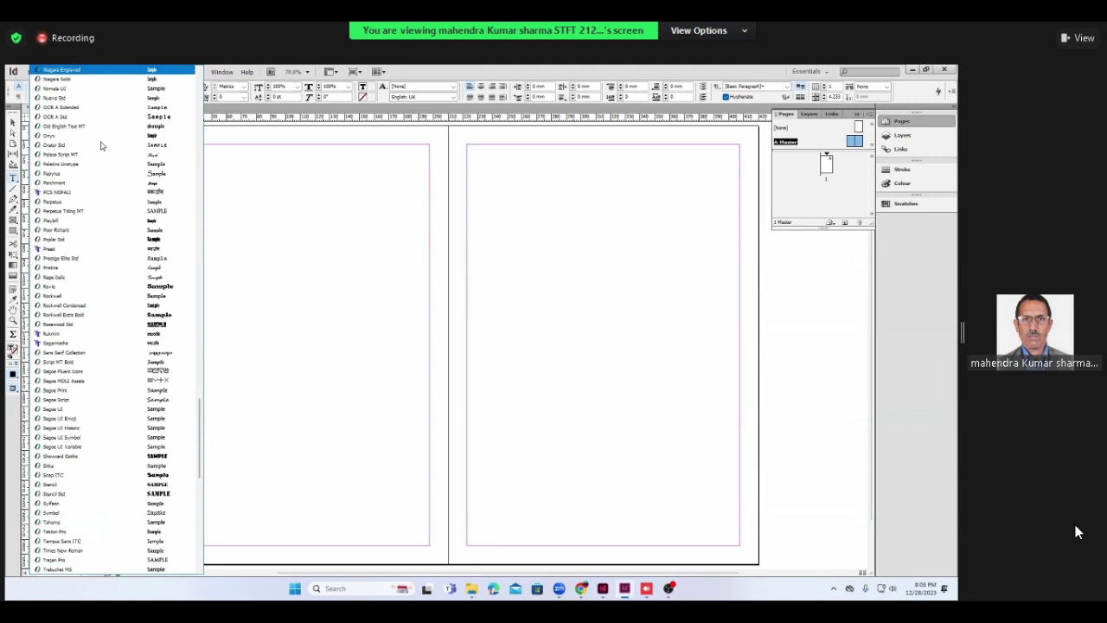
scroll(100, 145, up, 15)
scroll(100, 145, up, 15)
scroll(101, 145, down, 7)
scroll(100, 146, down, 8)
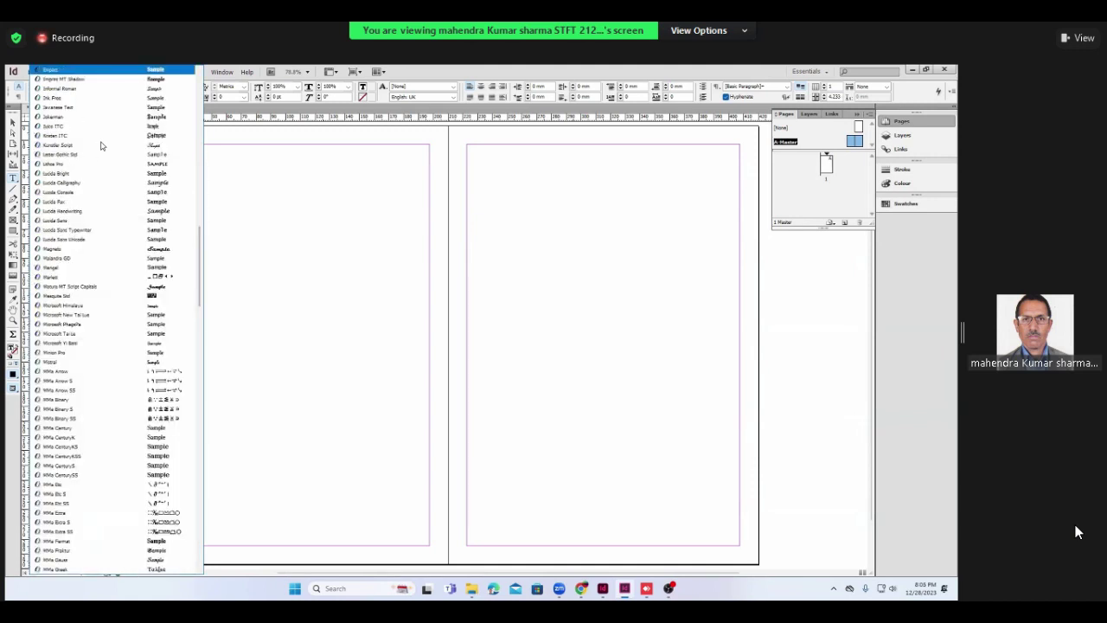
scroll(96, 182, down, 2)
scroll(95, 185, down, 3)
scroll(95, 185, up, 1)
scroll(95, 185, up, 2)
scroll(95, 185, up, 11)
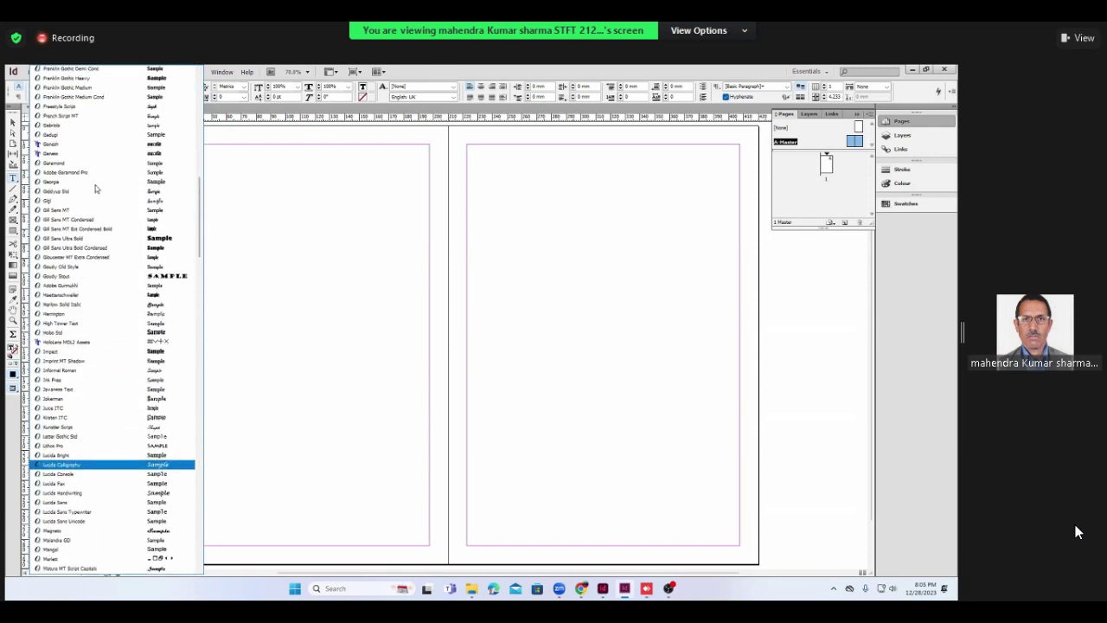
scroll(95, 185, up, 2)
scroll(95, 186, up, 2)
scroll(95, 185, up, 2)
scroll(95, 185, up, 3)
scroll(96, 185, up, 2)
scroll(95, 185, up, 2)
scroll(96, 185, up, 1)
scroll(95, 186, up, 2)
scroll(95, 185, up, 1)
scroll(95, 185, up, 2)
scroll(95, 185, up, 2)
scroll(95, 185, up, 2)
scroll(95, 185, up, 2)
scroll(95, 189, up, 1)
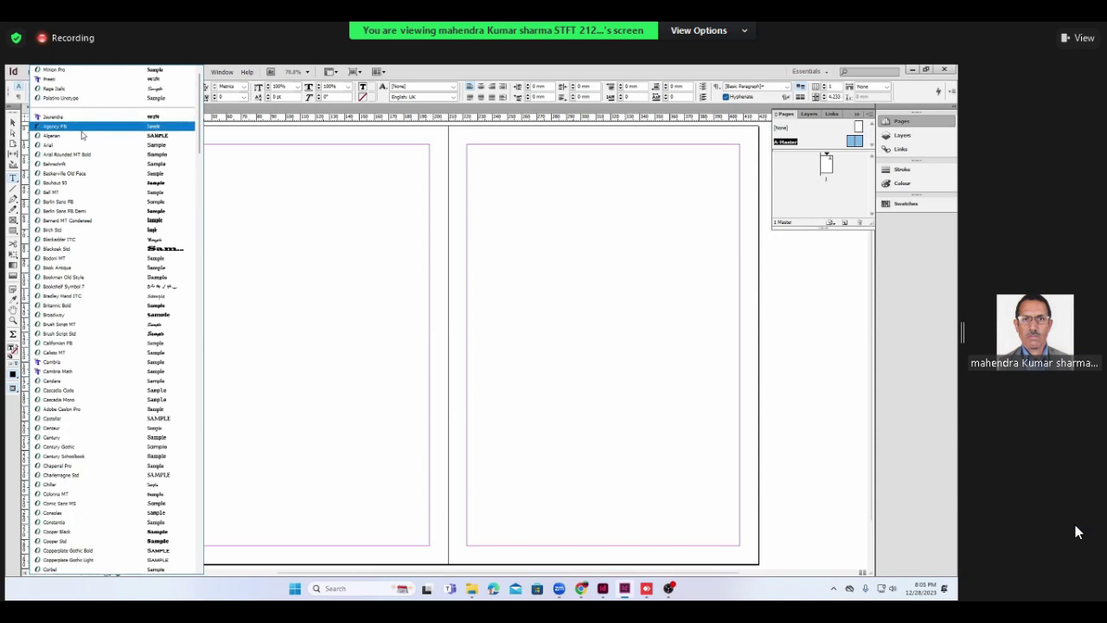
click(75, 77)
- Change the page-number font to PCS NEPALI, Normal style
click(101, 87)
scroll(101, 90, down, 3)
scroll(101, 90, down, 10)
scroll(101, 90, down, 5)
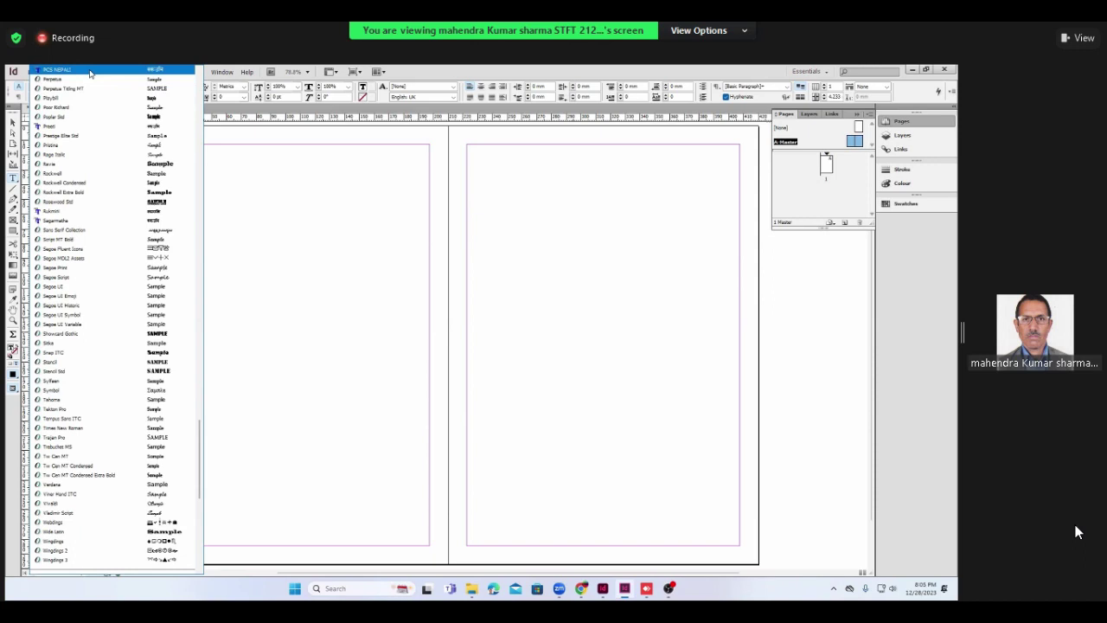
click(89, 69)
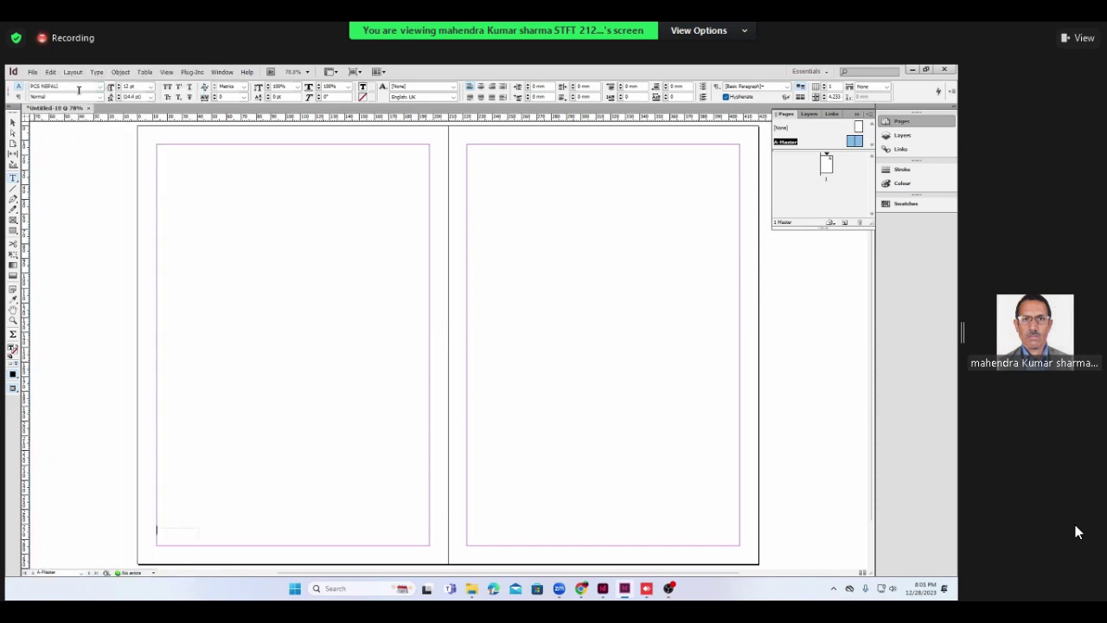
- Enlarge the page-number marker to about 30 pt with size shortcuts, then select the frame
click(170, 540)
key(ctrl+shift+period)
key(ctrl+shift+period)
key(ctrl+shift+period)
key(ctrl+shift+period)
key(ctrl+shift+period)
key(ctrl+shift+period)
key(ctrl+shift+period)
key(ctrl+shift+period)
key(ctrl+shift+period)
key(ctrl+shift+period)
key(ctrl+shift+period)
key(ctrl+shift+period)
key(ctrl+shift+period)
key(ctrl+shift+period)
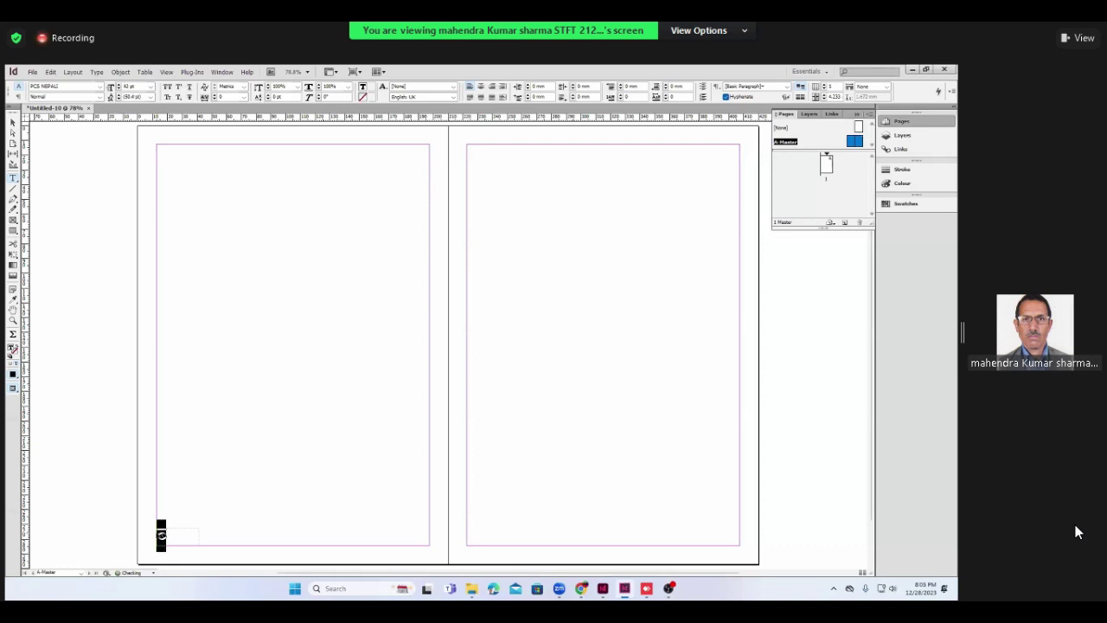
key(ctrl+shift+comma)
key(ctrl+shift+comma)
key(ctrl+shift+comma)
key(ctrl+shift+period)
key(ctrl+shift+period)
key(ctrl+shift+period)
click(12, 124)
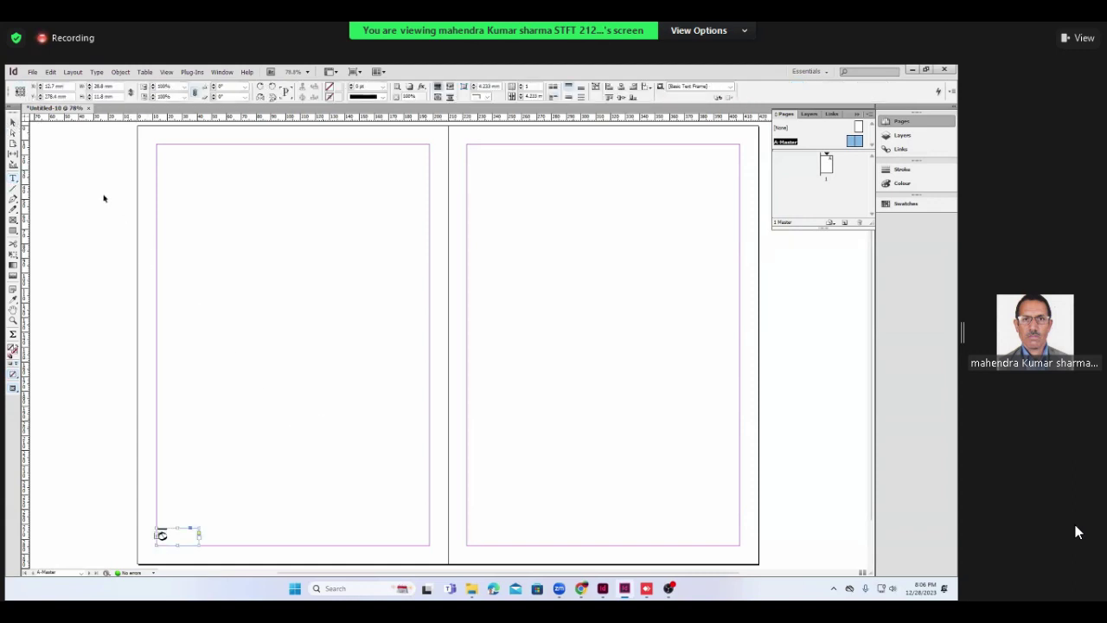
scroll(337, 493, down, 2)
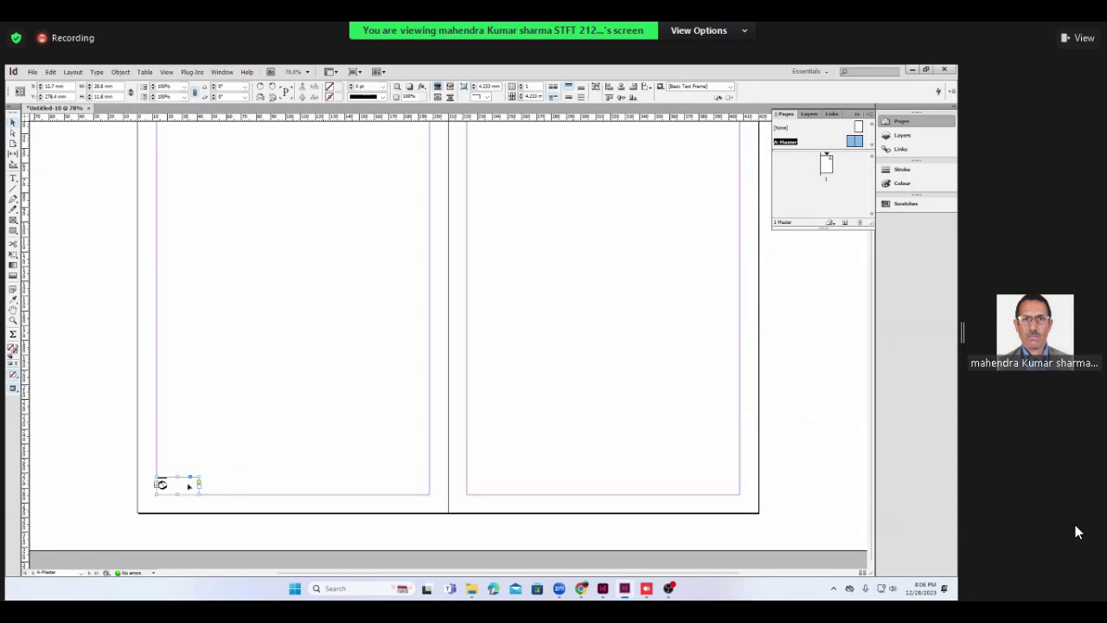
- Copy the frame to the right page's bottom-right corner and right-align its number
drag(188, 486, 725, 484)
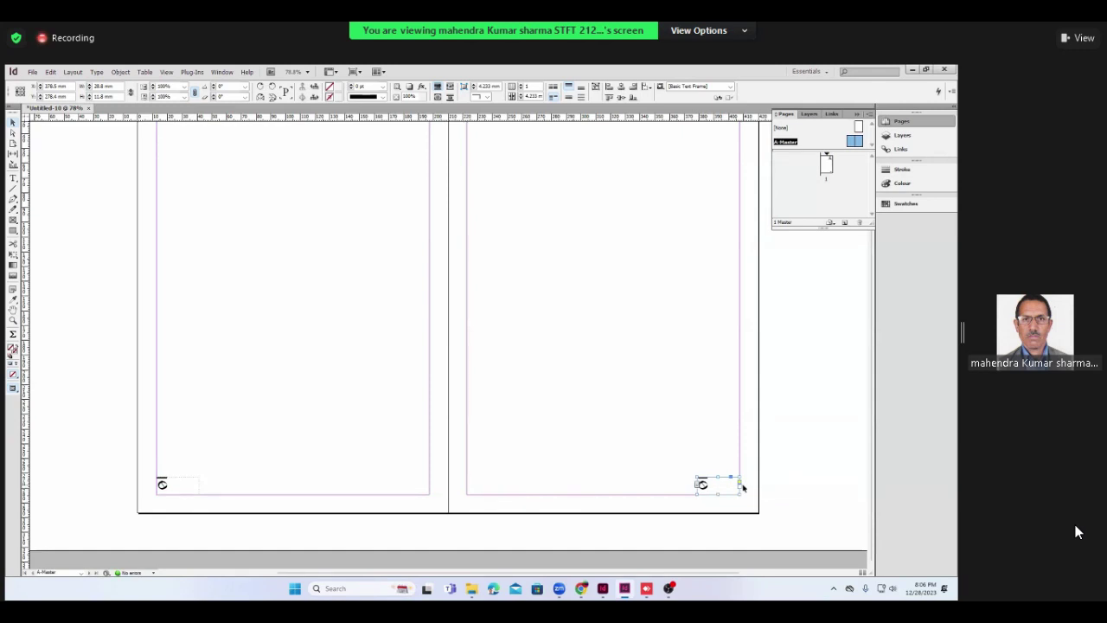
key(ctrl+shift+r)
- Fill the right page's page-number frame with bright red via the Colour Picker
double_click(13, 350)
click(491, 336)
drag(493, 336, 491, 273)
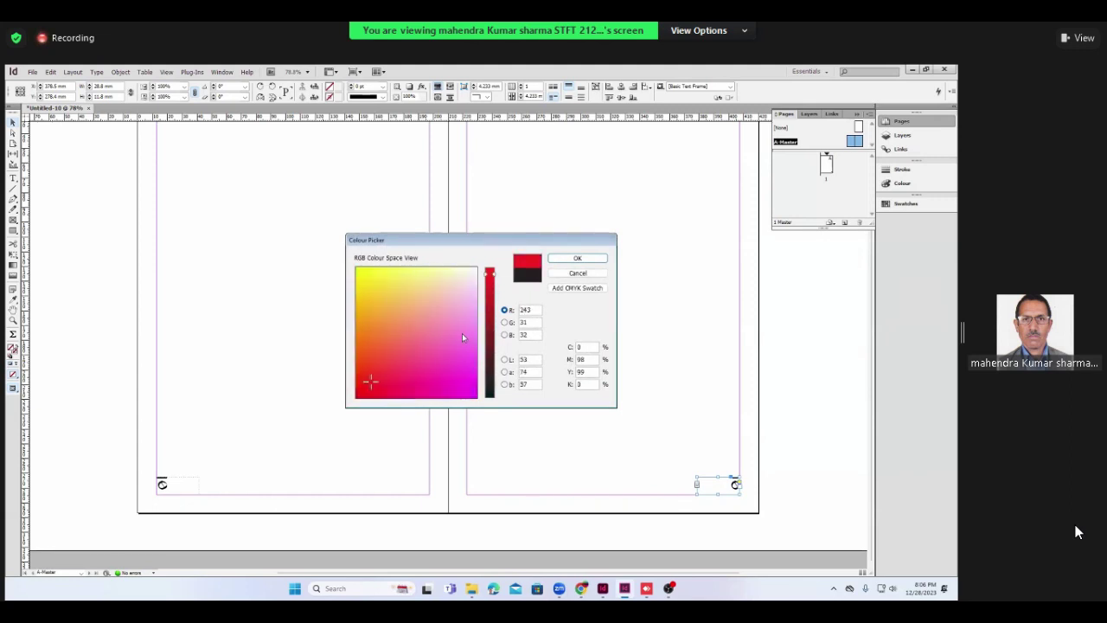
click(363, 386)
click(576, 259)
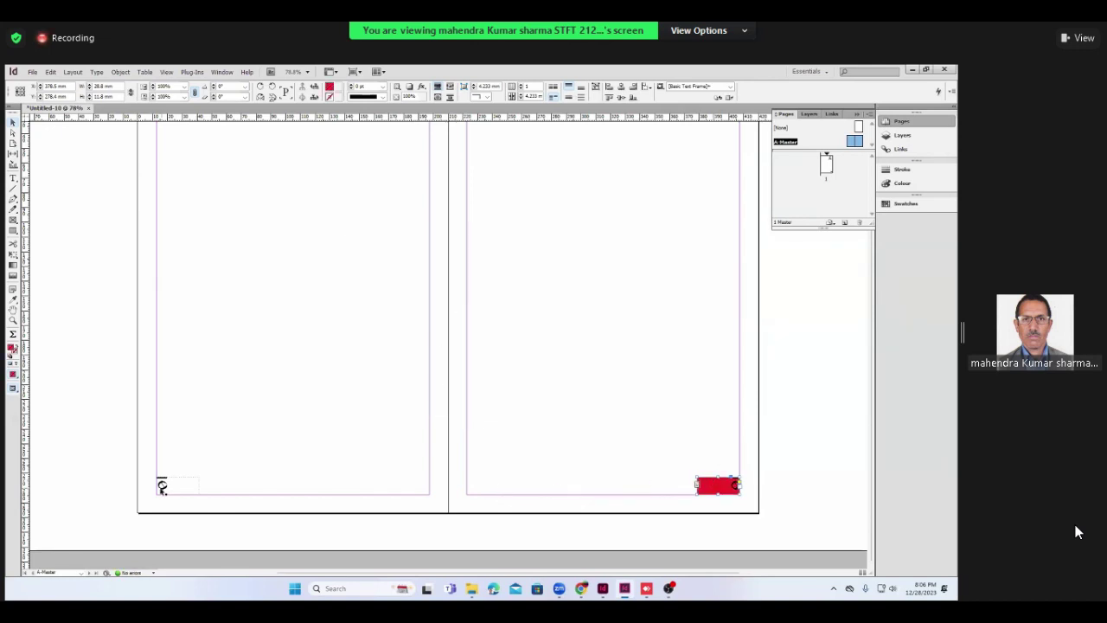
- Fill the left page's page-number frame with magenta
click(173, 485)
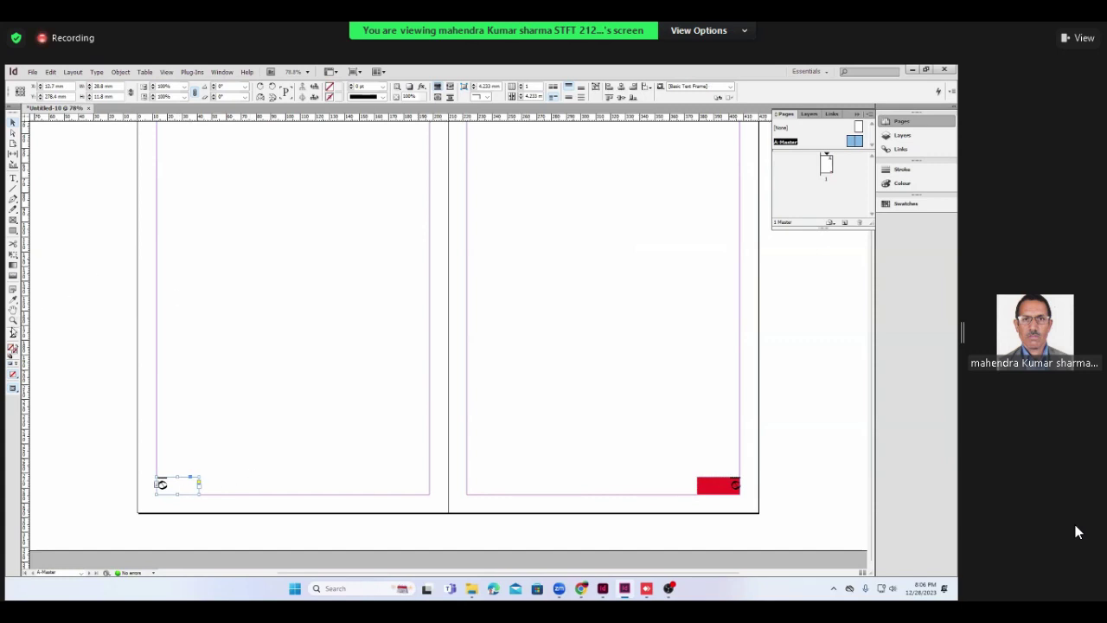
double_click(13, 349)
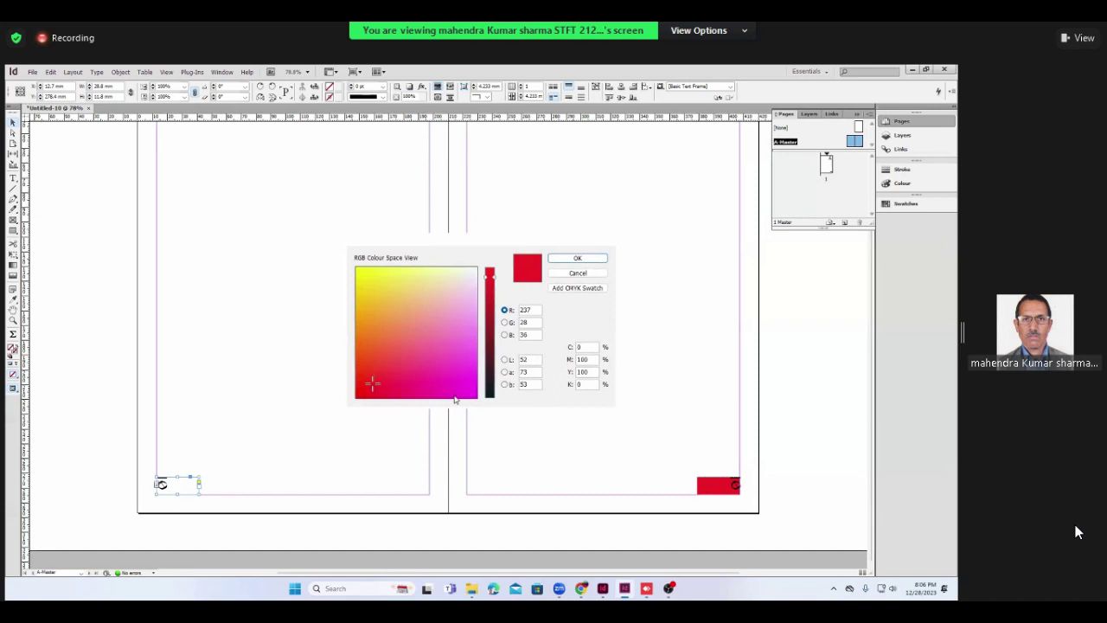
click(467, 391)
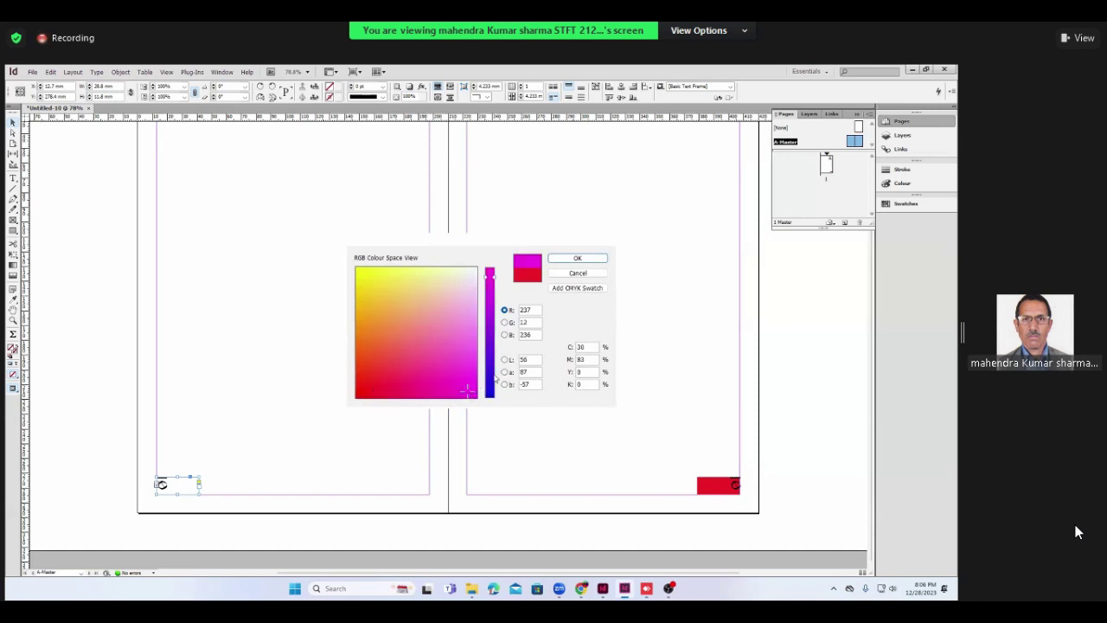
click(577, 258)
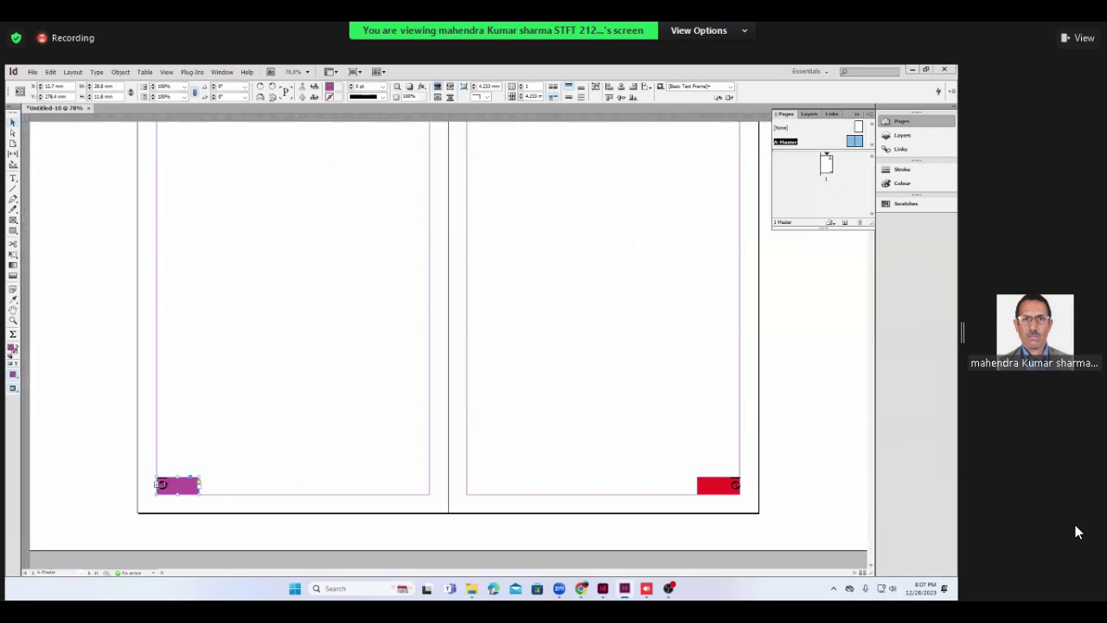
- Select the page-number character in the magenta frame with the Type tool, toggling rulers on and off
key(ctrl+r)
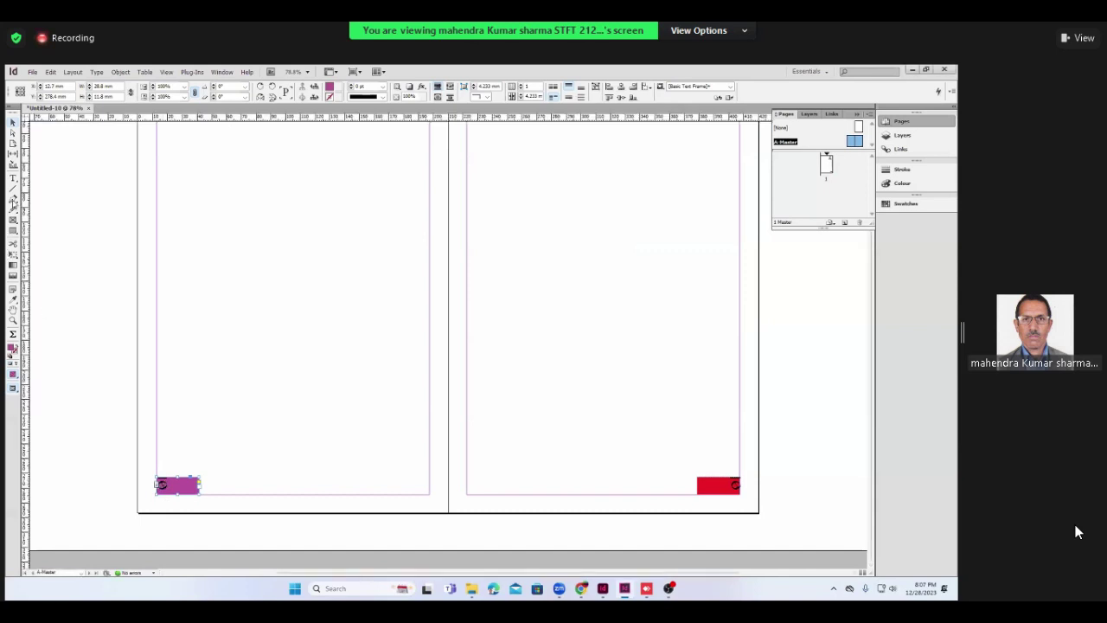
click(13, 178)
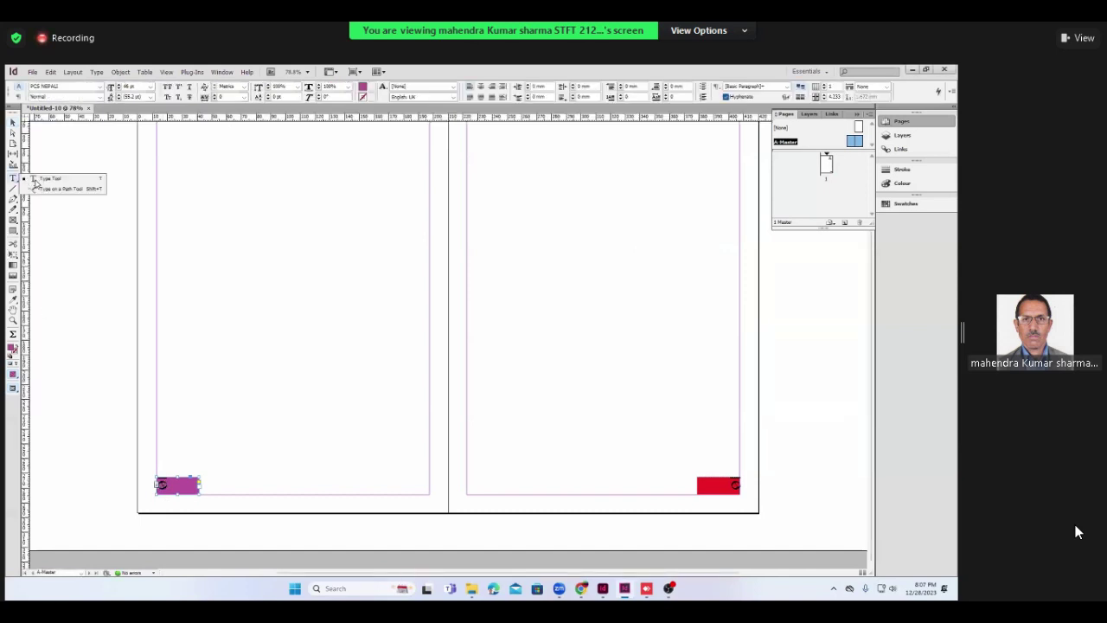
drag(166, 484, 157, 484)
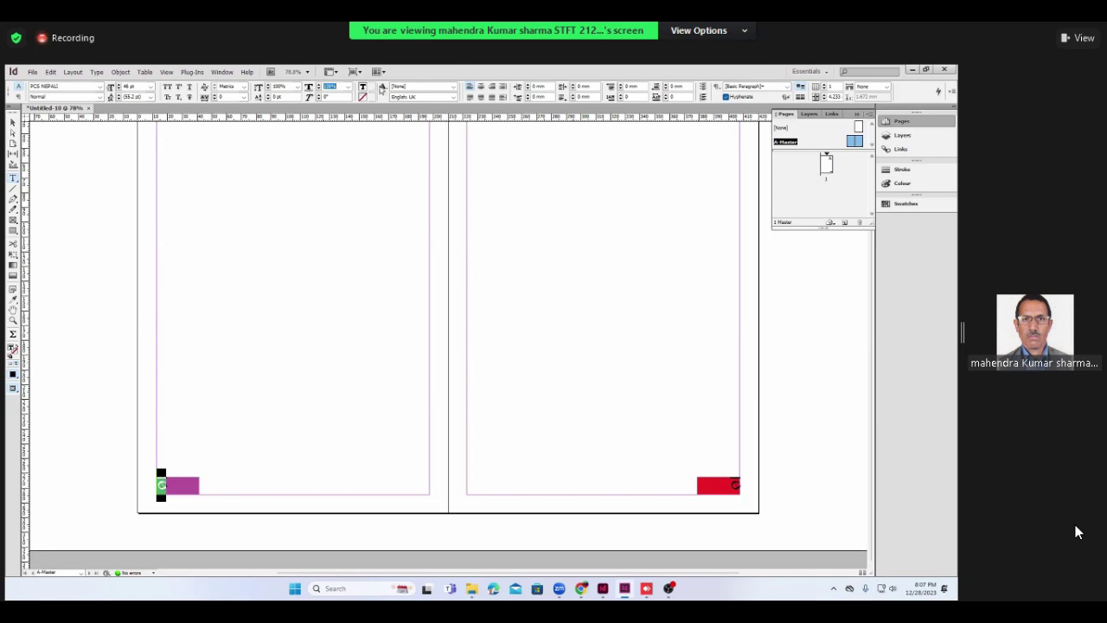
key(ctrl+r)
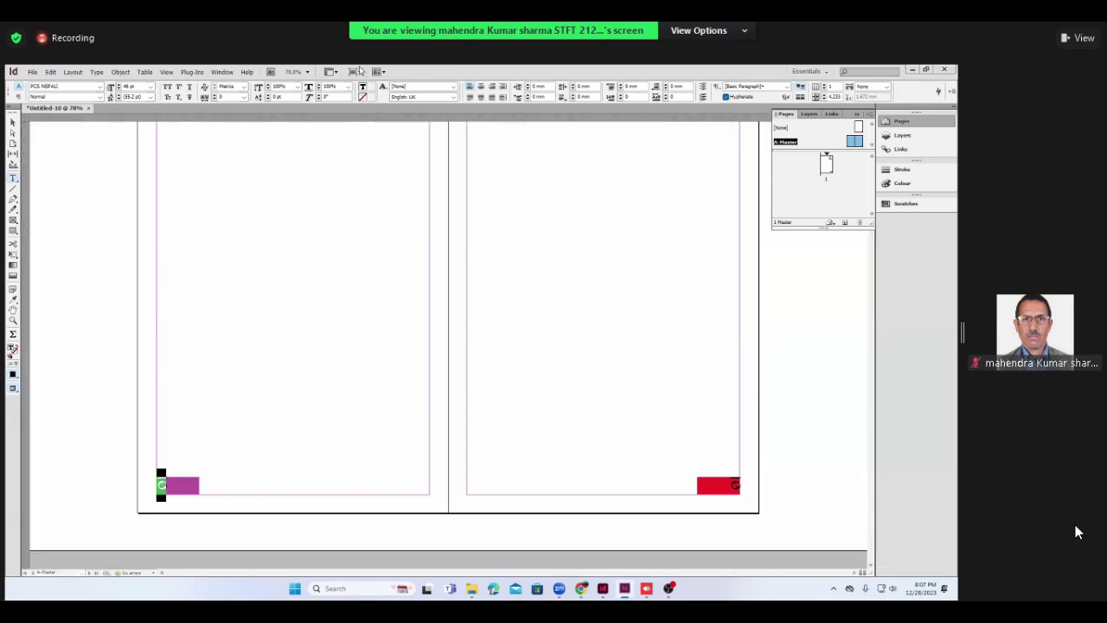
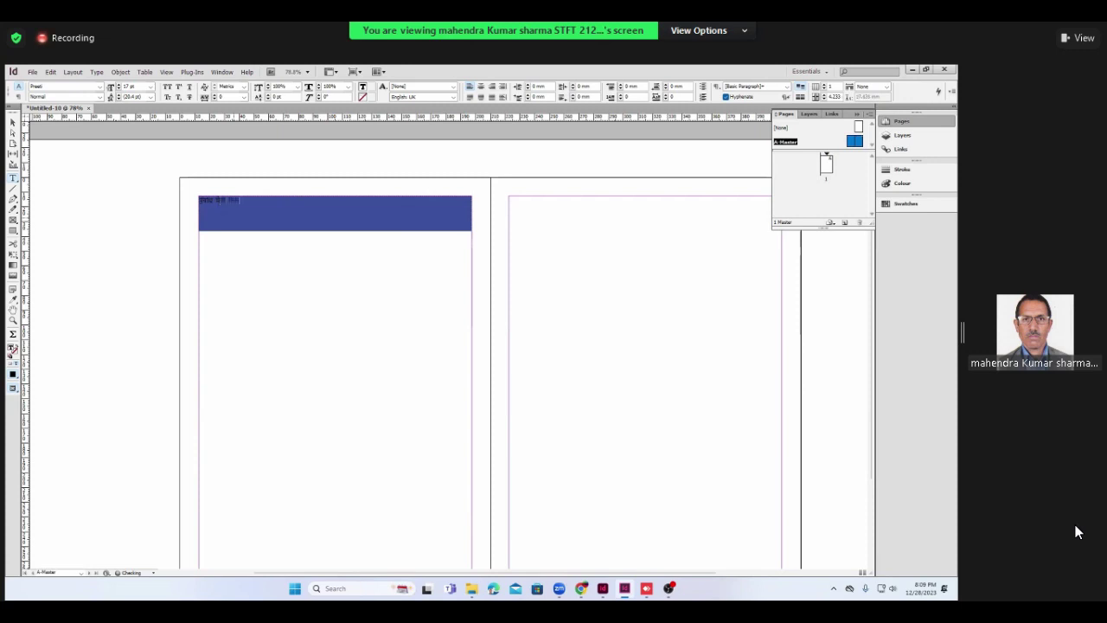
- Finish the Devanagari header text and enlarge the whole line to about 43 pt
text(क)
text( कल)
text( न)
click(243, 227)
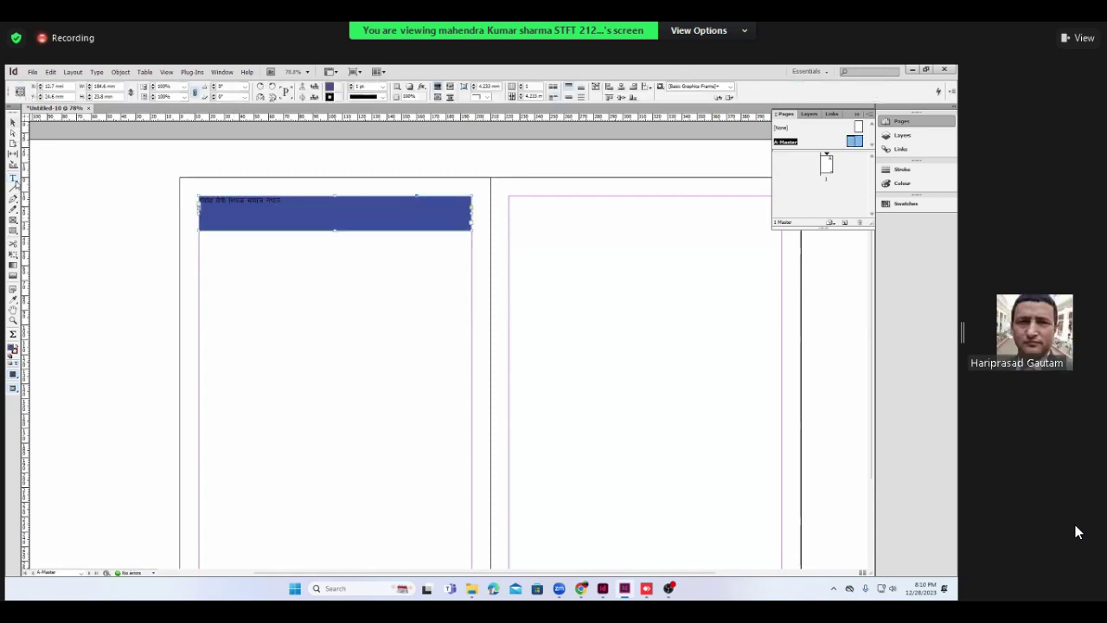
click(13, 177)
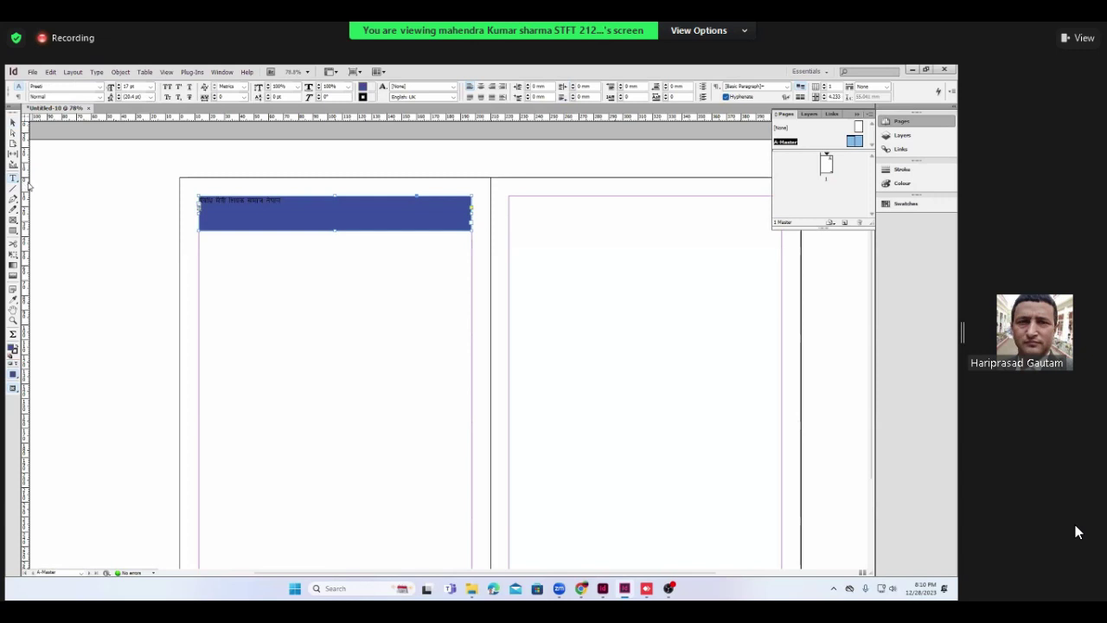
click(290, 208)
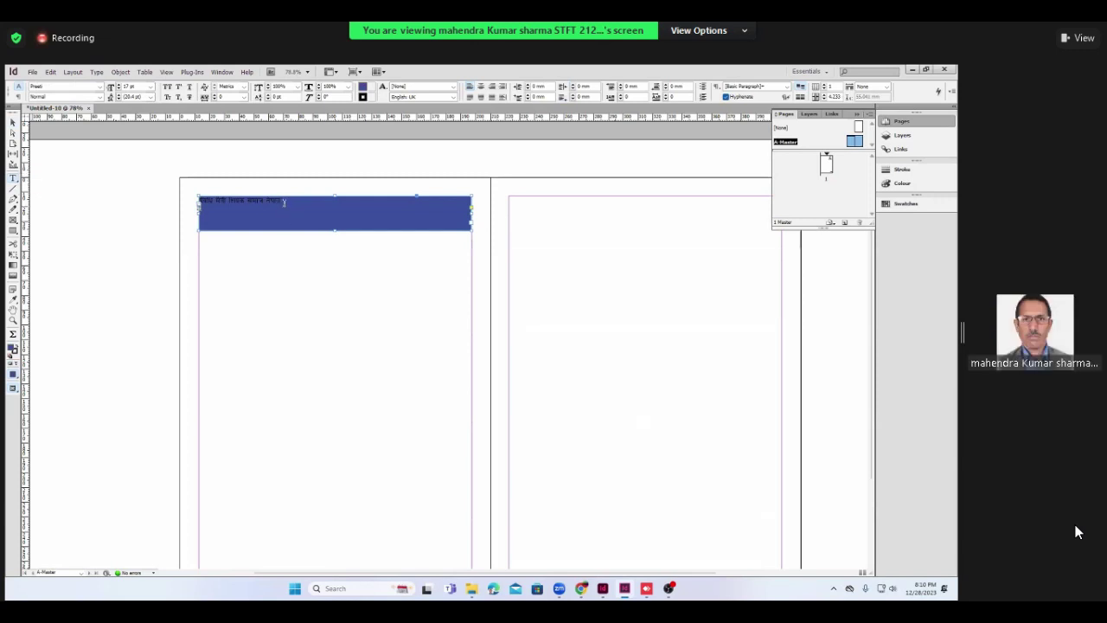
triple_click(213, 200)
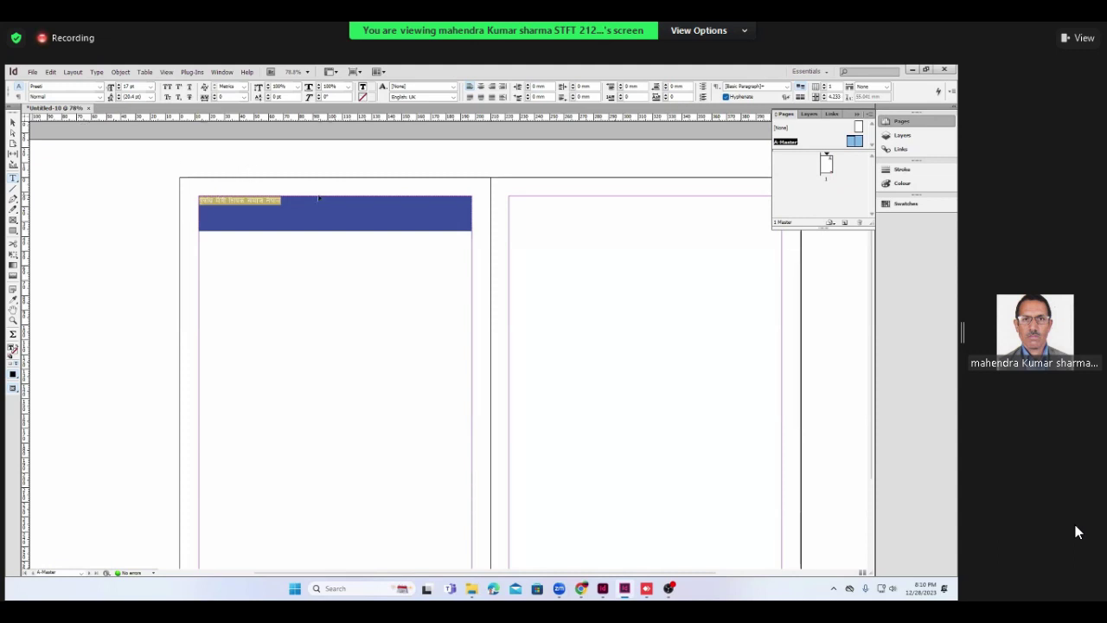
key(ctrl+shift+period)
key(ctrl+shift+period)
key(ctrl+shift+period)
key(ctrl+shift+period)
key(ctrl+shift+period)
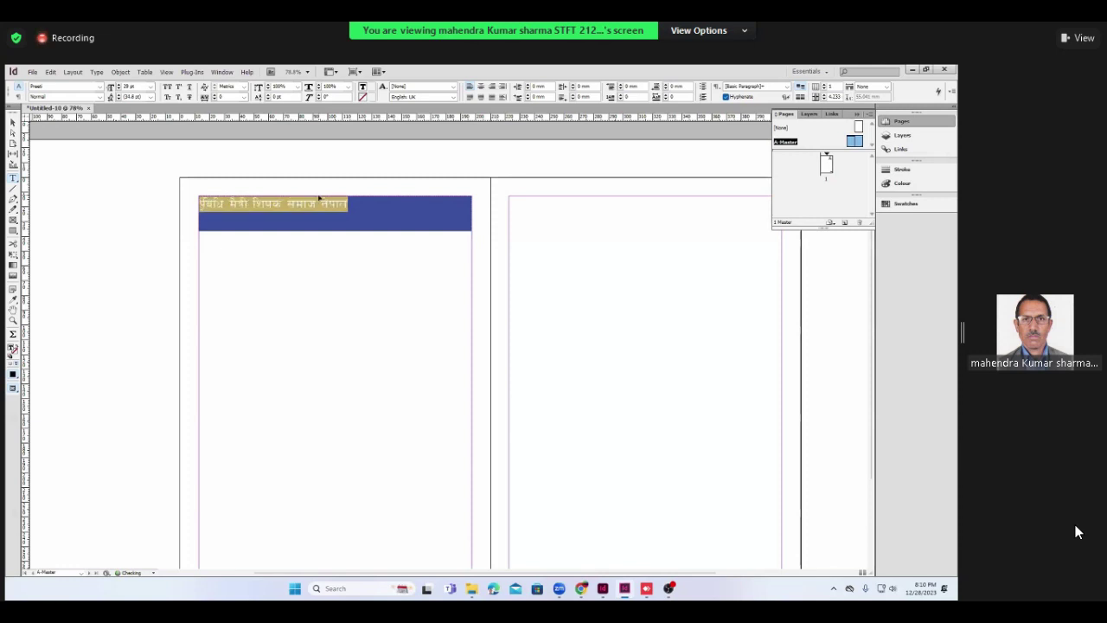
key(ctrl+shift+period)
key(ctrl+shift+period)
key(ctrl+shift+period)
key(ctrl+shift+period)
key(ctrl+shift+period)
key(ctrl+shift+period)
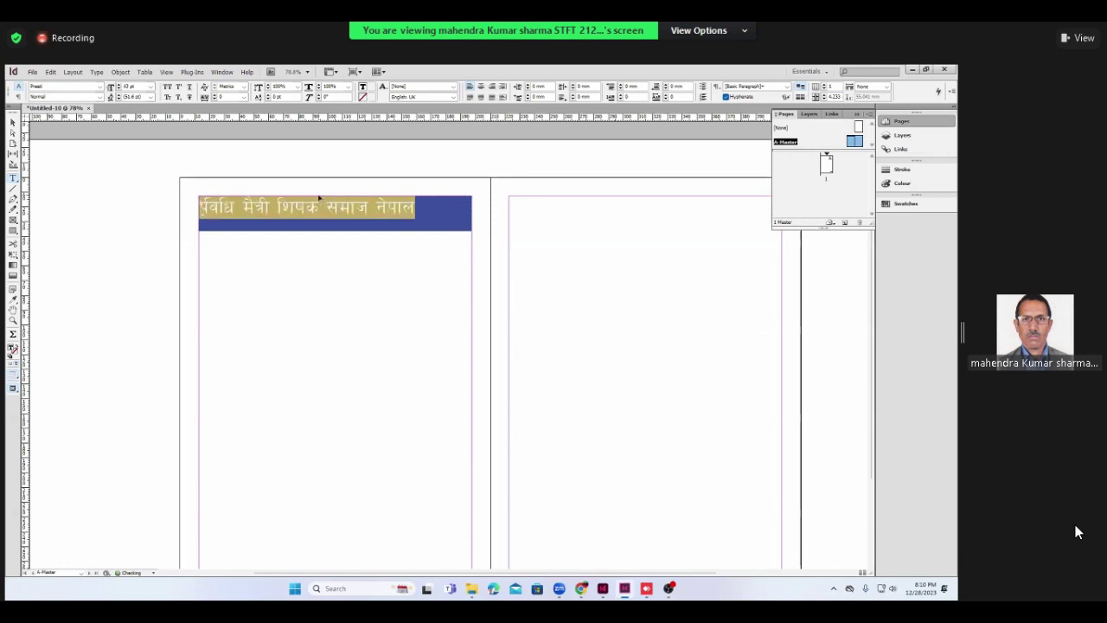
key(ctrl+shift+period)
key(ctrl+shift+period)
key(ctrl+shift+period)
key(ctrl+shift+period)
key(ctrl+shift+period)
key(ctrl+shift+period)
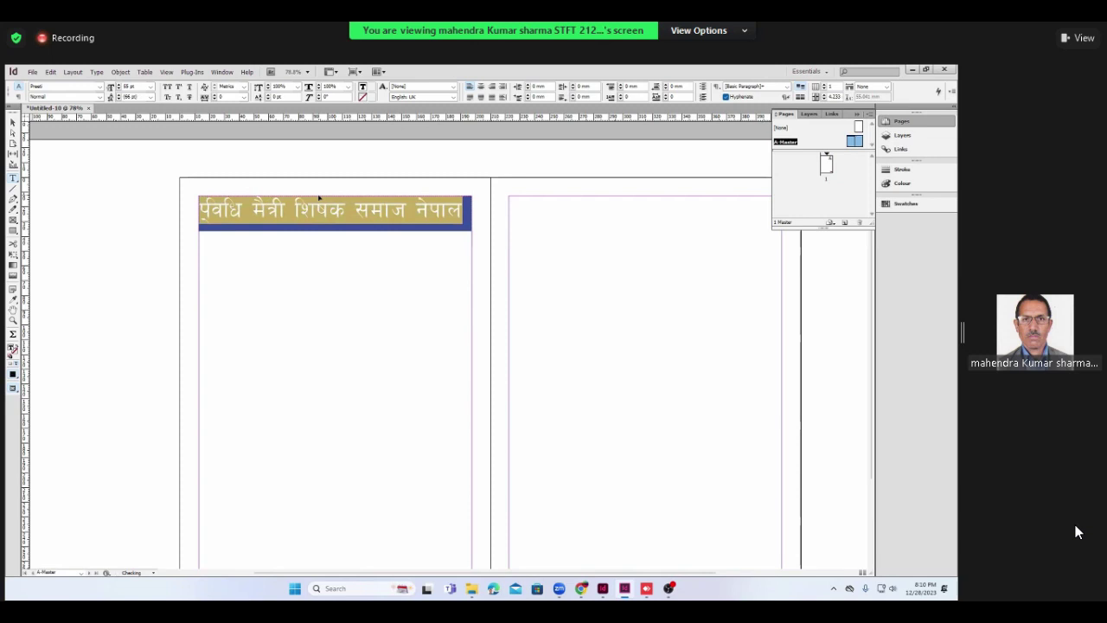
- Replace the misspelled first word of the header with प्रविधि
click(212, 213)
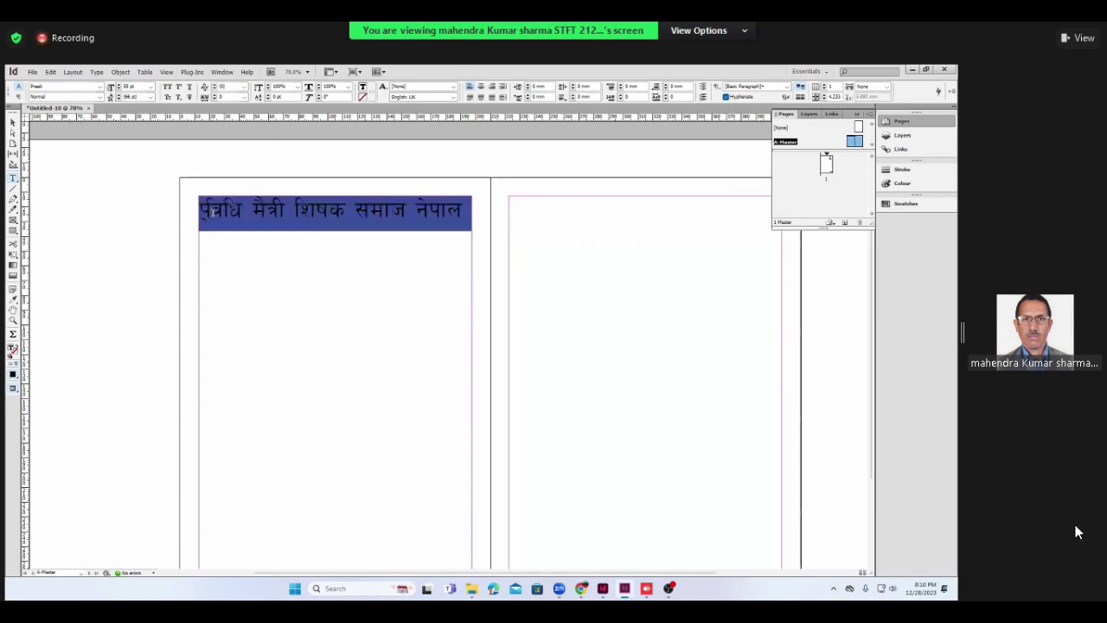
key(BackSpace)
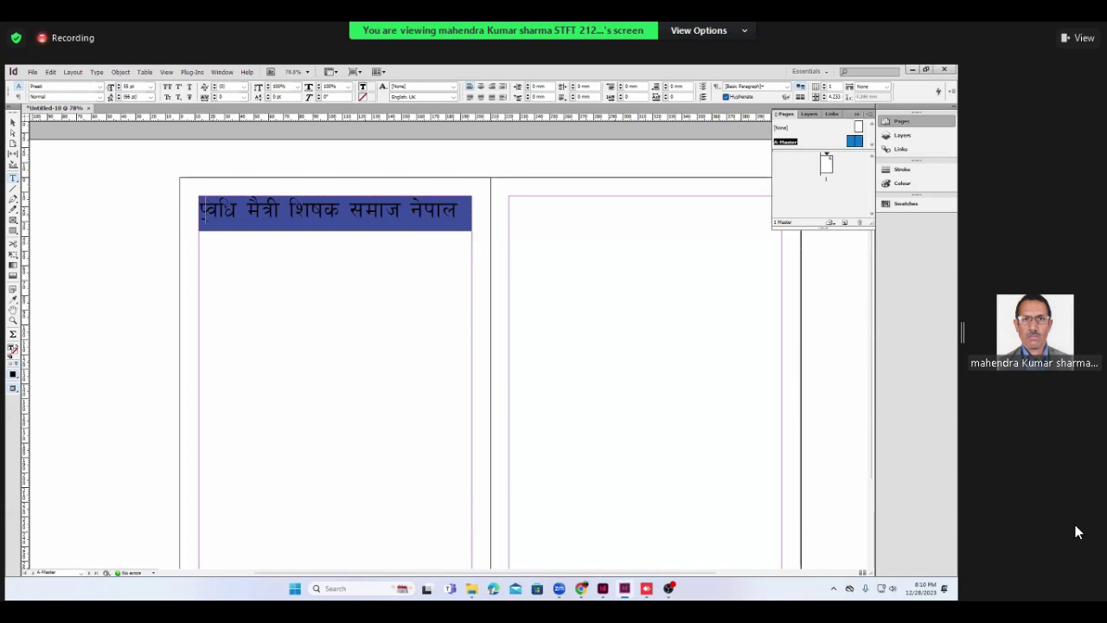
key(Delete)
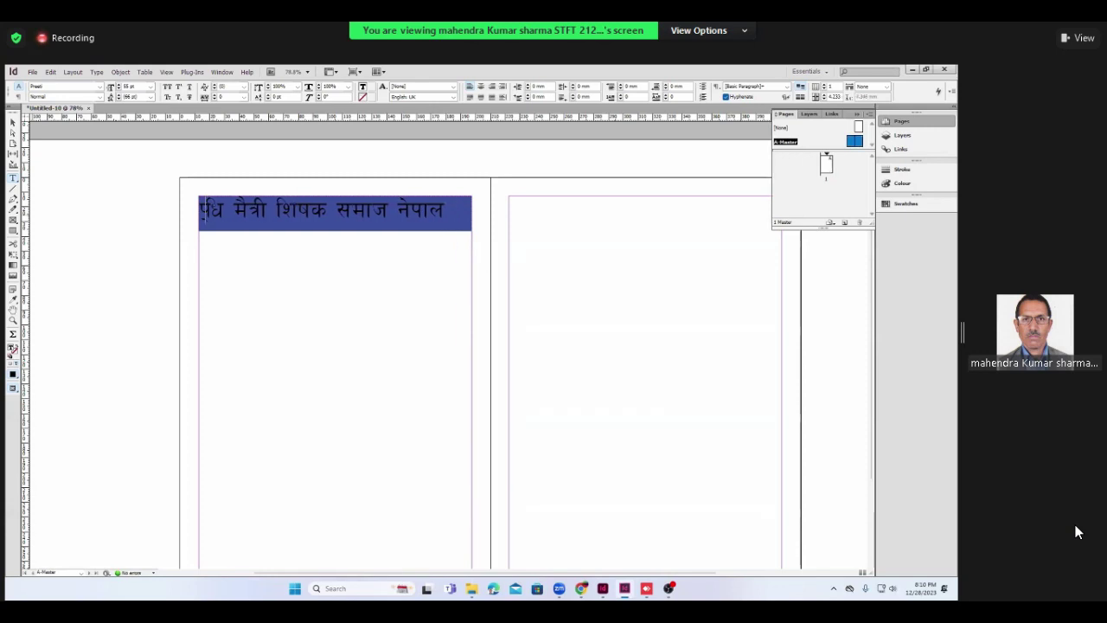
key(Delete)
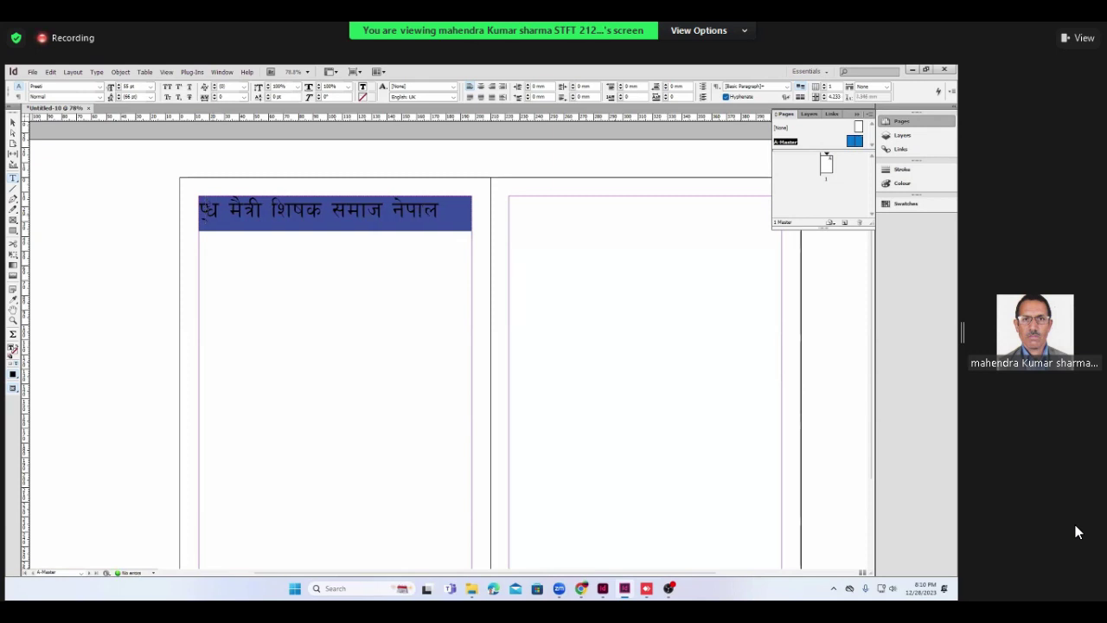
key(Delete)
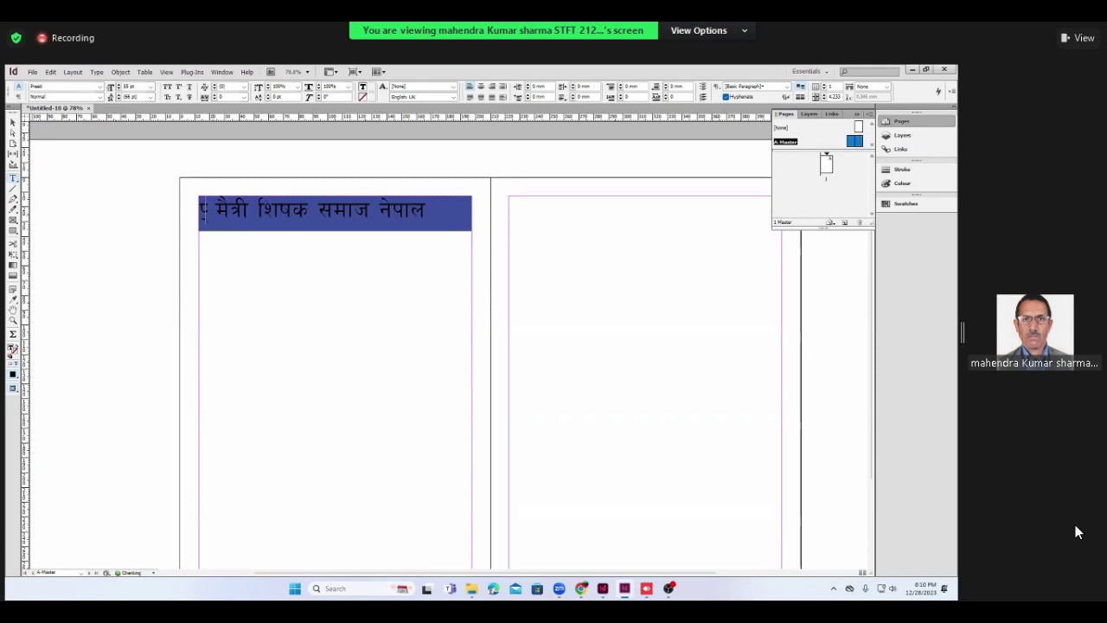
key(Delete)
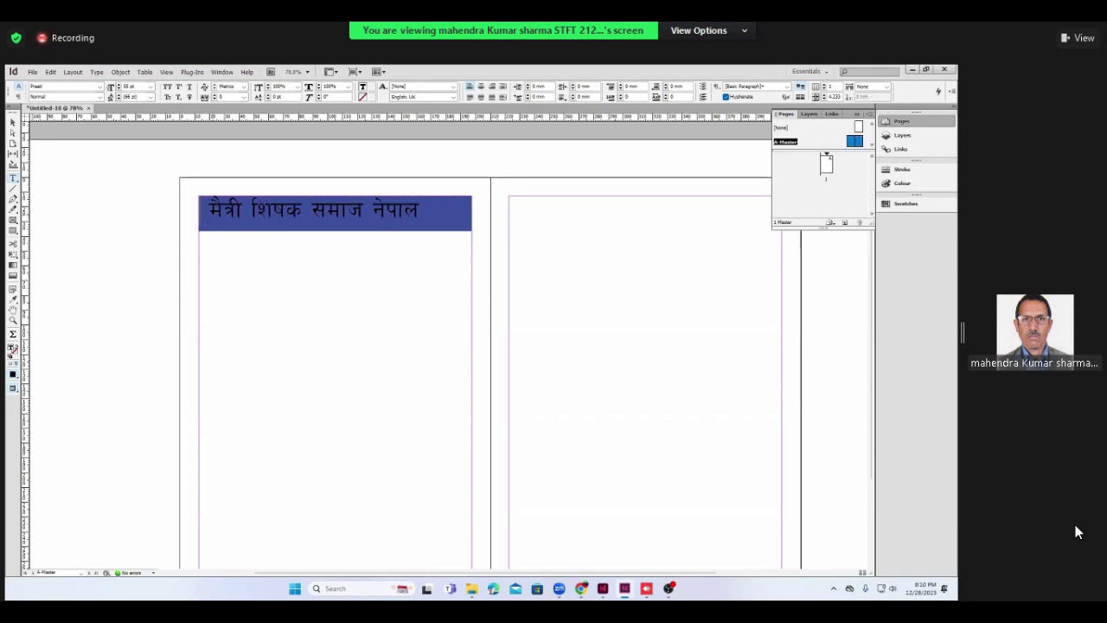
text(प्र)
text(ाव)
text(धि)
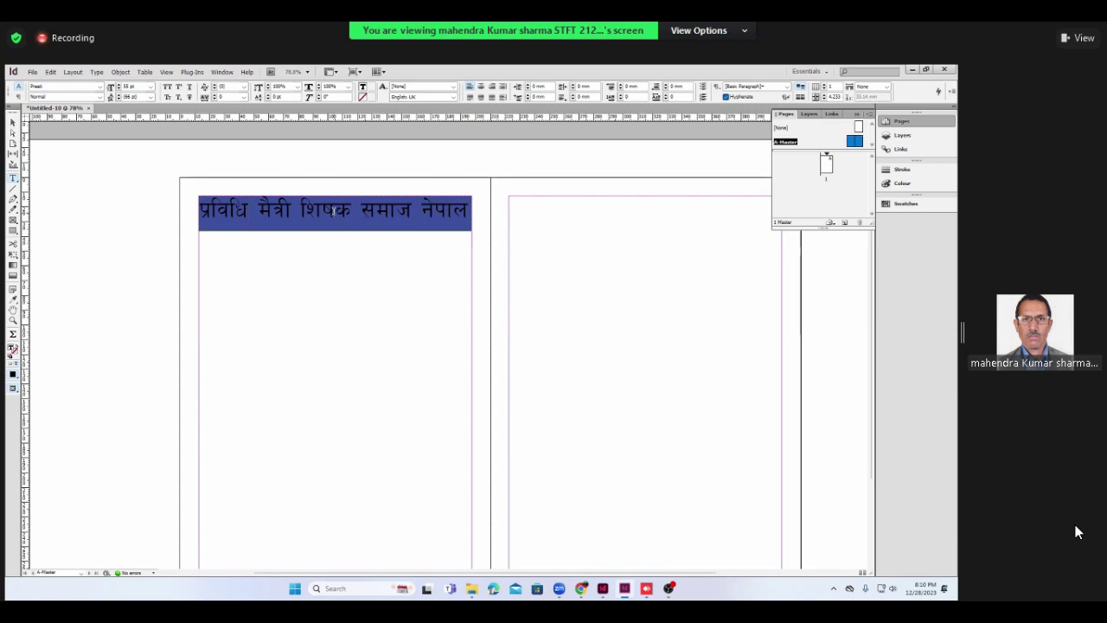
- Correct शिषक to शिक्षक and add a comma after समाज
key(BackSpace)
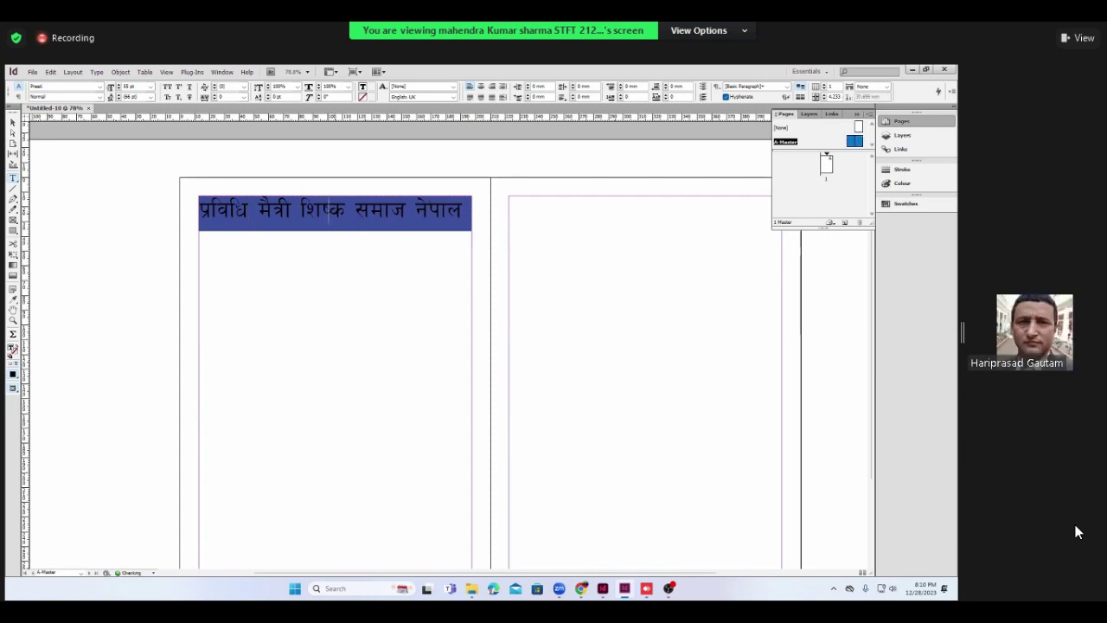
text(्)
key(BackSpace)
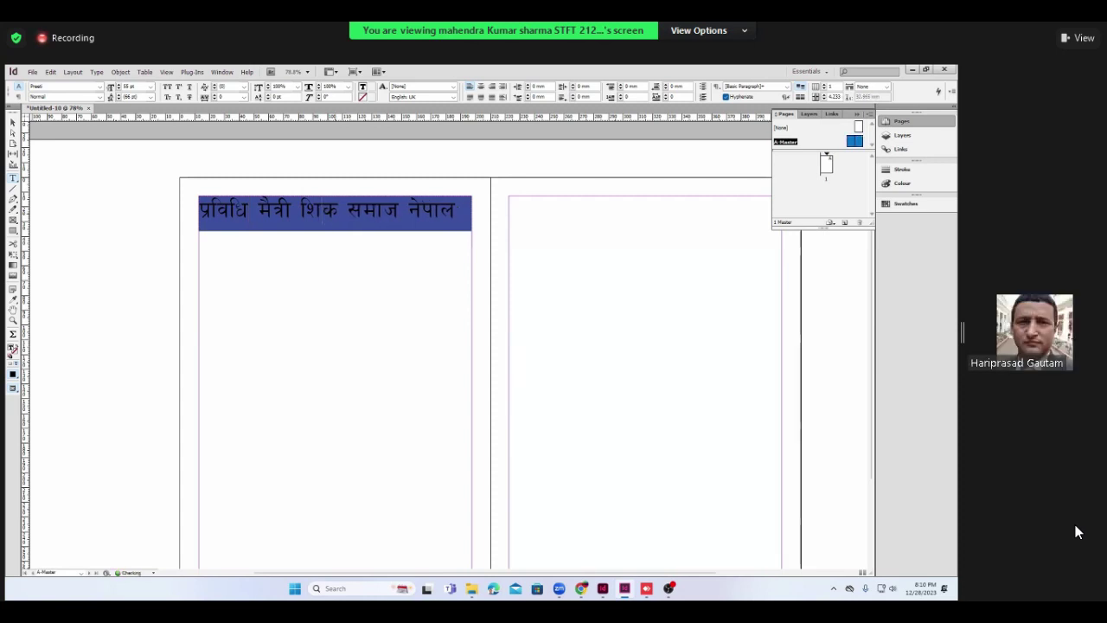
text(क्षक)
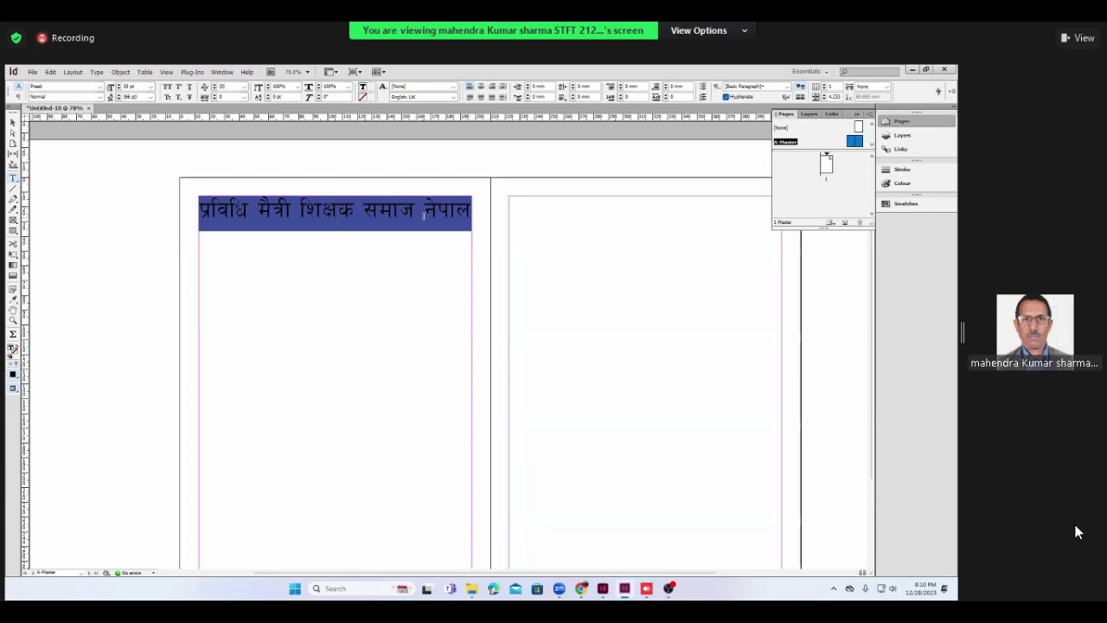
text(,)
- Widen the header frame's right edge and shrink the heading text slightly to fit
click(13, 122)
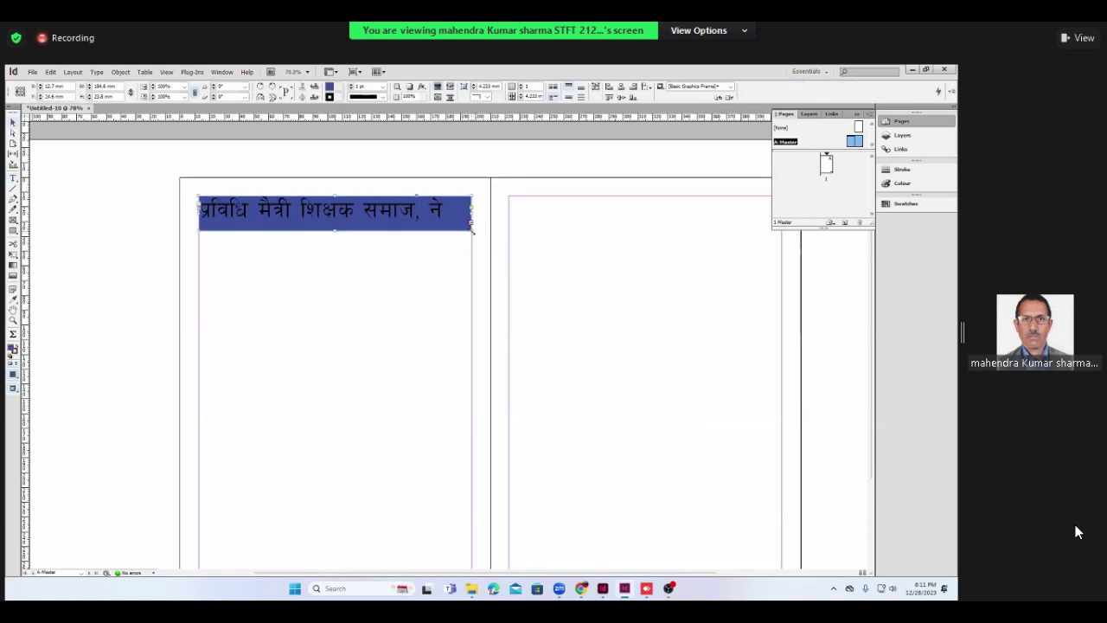
mouse_move(472, 230)
mouse_down()
mouse_move(451, 227)
mouse_move(472, 236)
mouse_up()
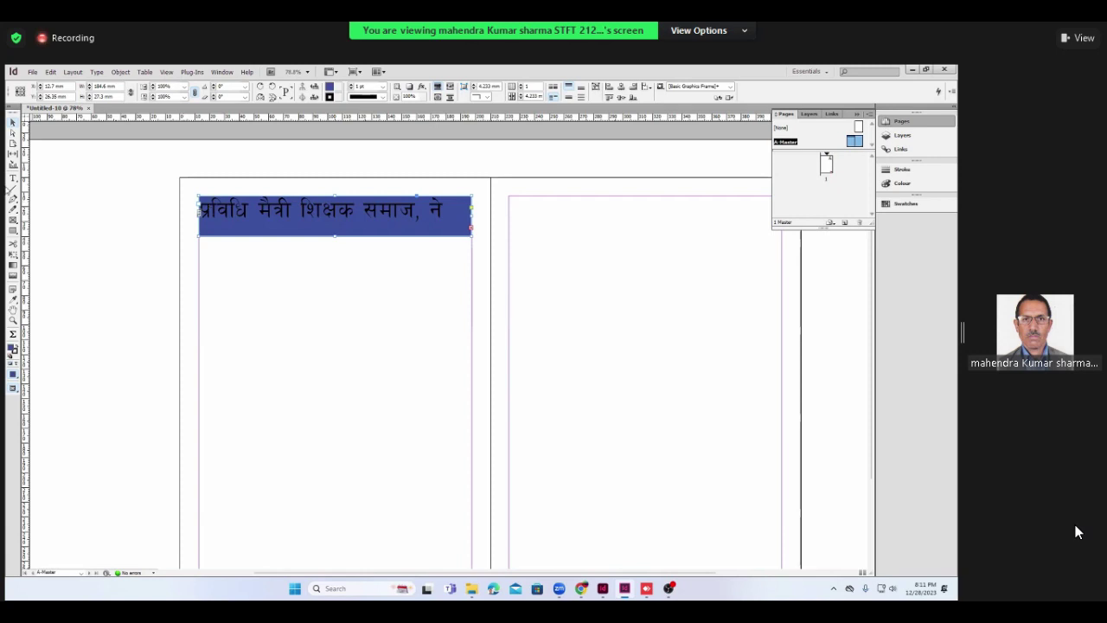
click(13, 178)
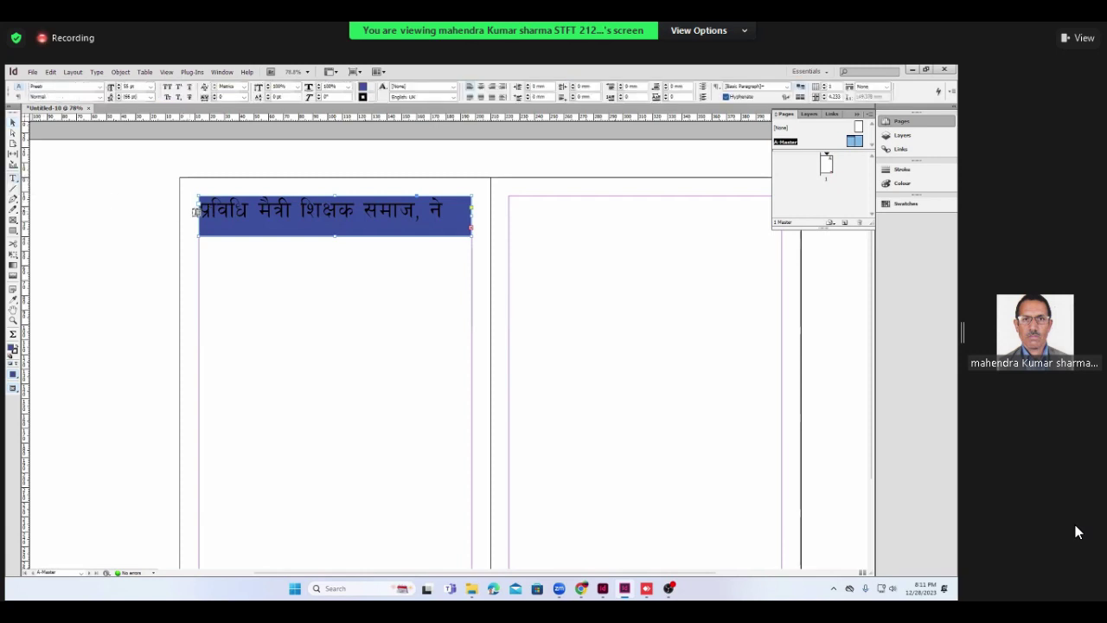
drag(201, 210, 379, 240)
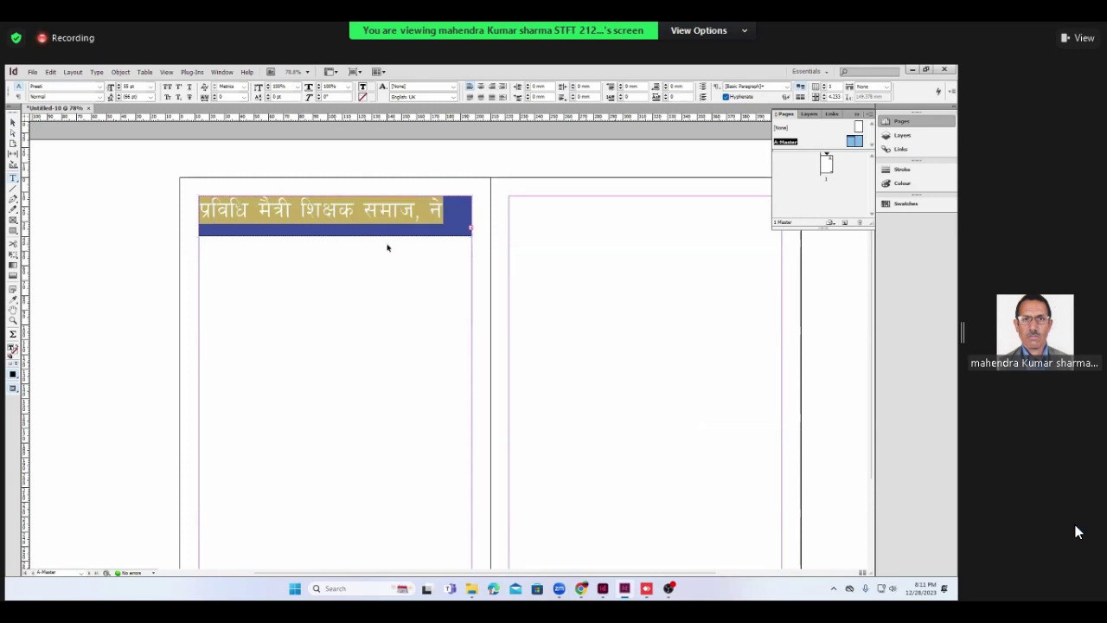
key(ctrl+shift+comma)
key(ctrl+shift+comma)
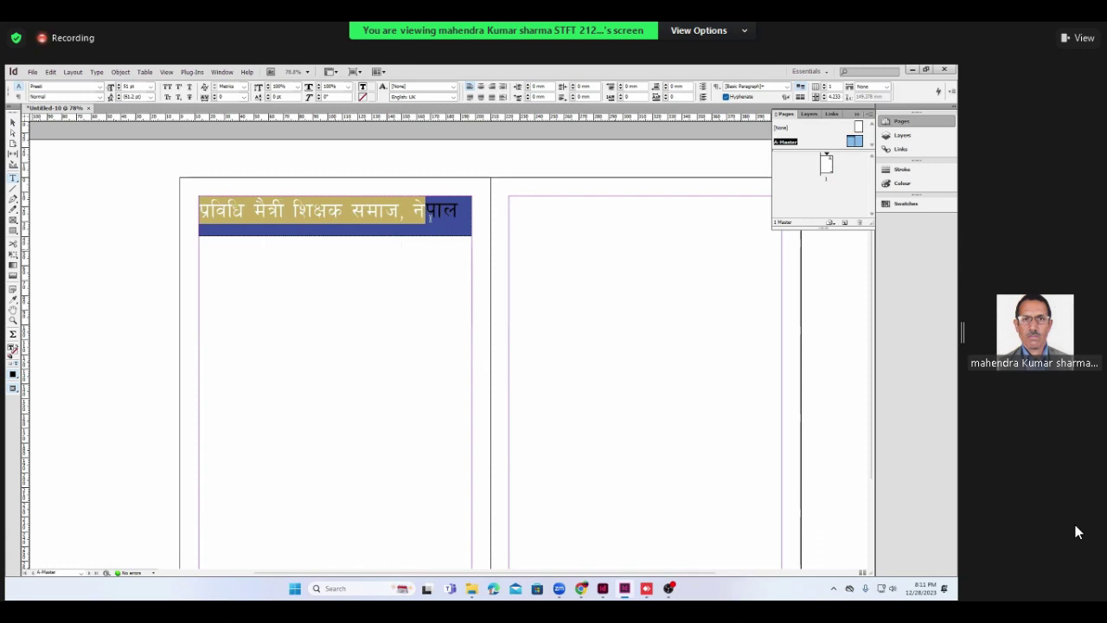
- Recolour the heading's closing words with a brighter cyan
click(443, 216)
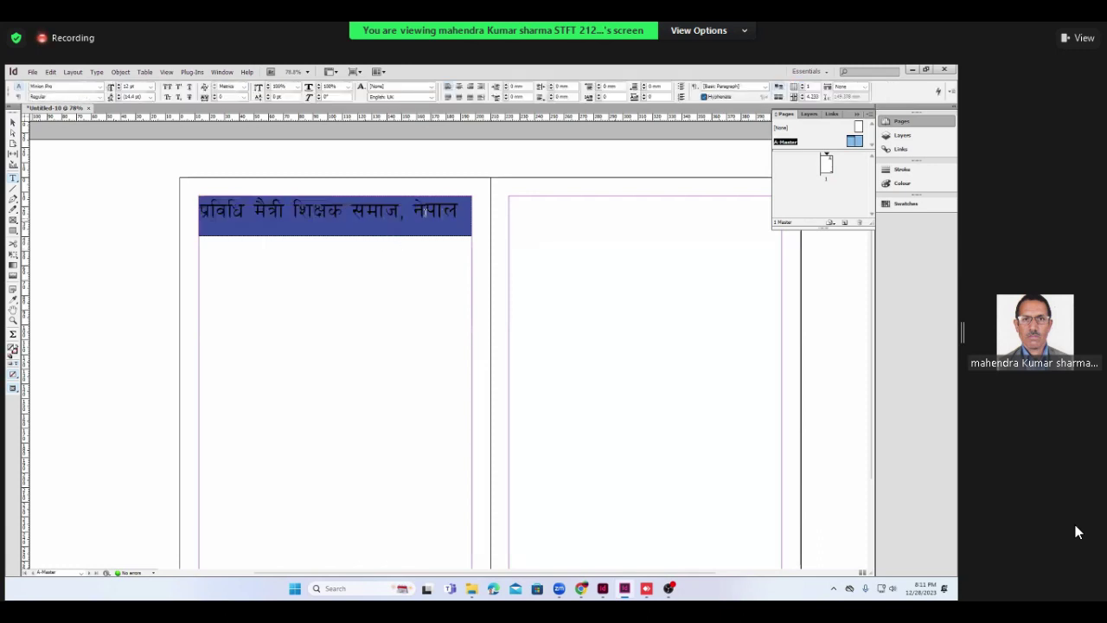
key(shift+Left)
key(shift+Left)
key(shift+Left)
key(shift+Left)
key(shift+Left)
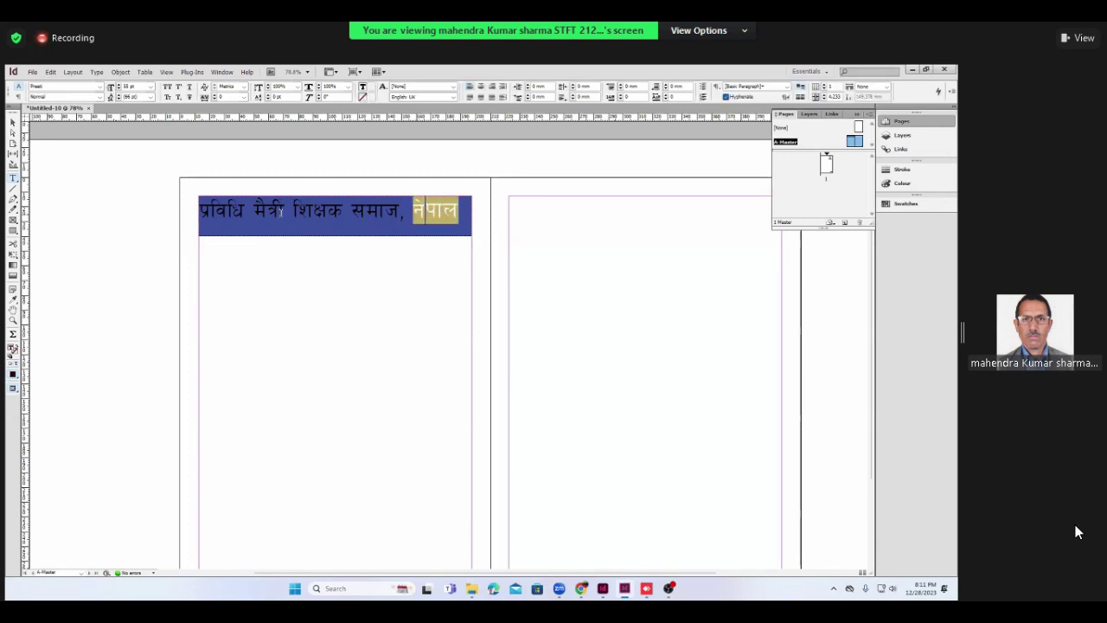
click(425, 212)
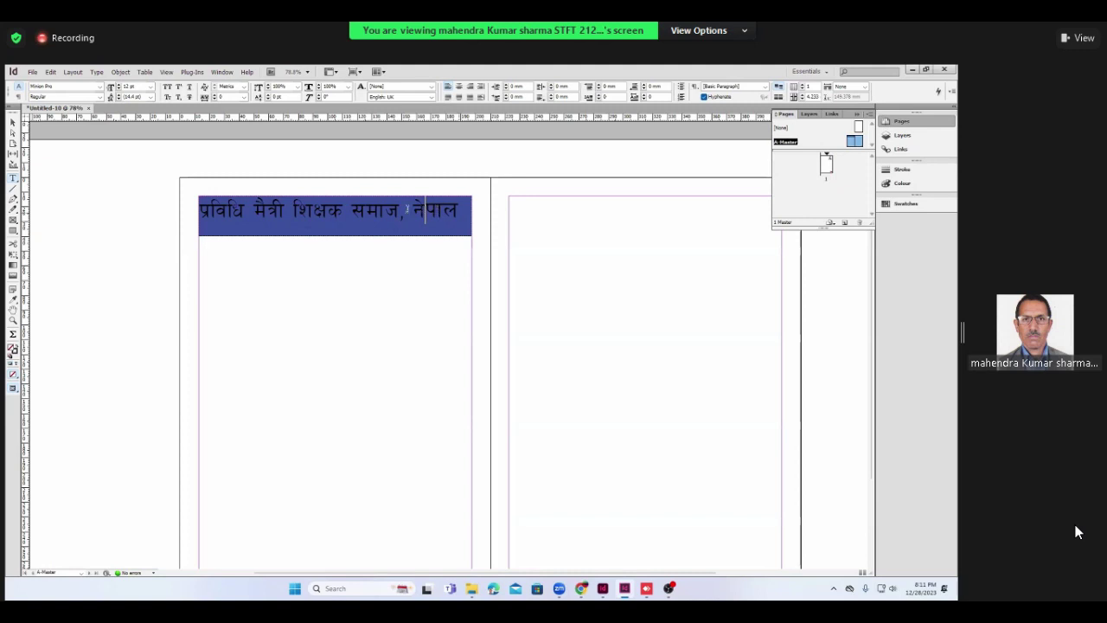
key(End)
key(shift+Left)
key(shift+Left)
key(shift+Left)
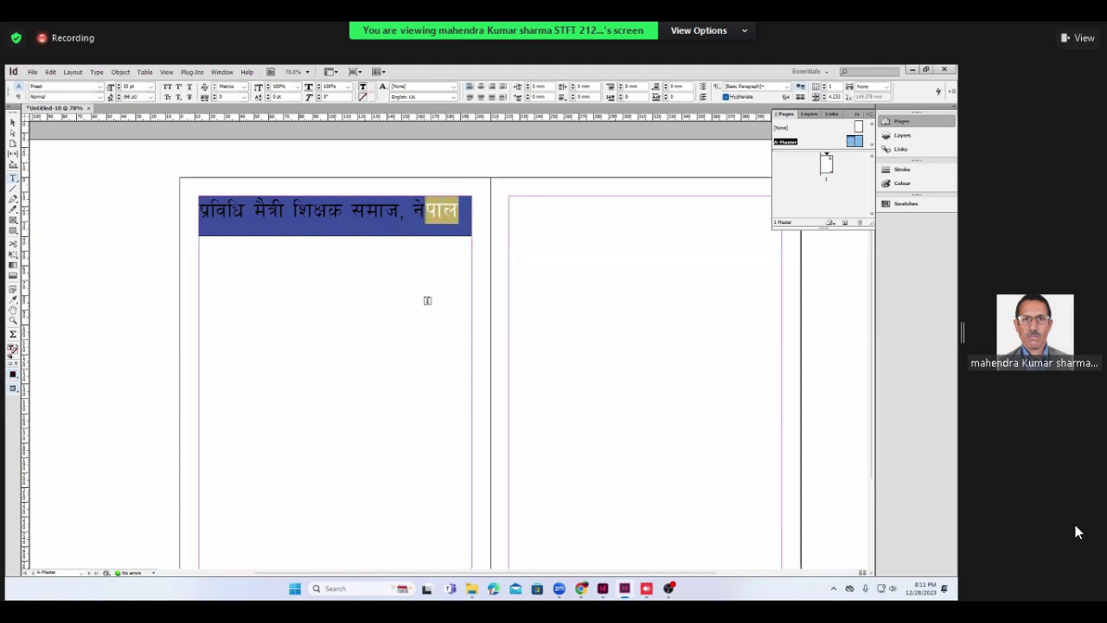
key(shift+Left)
key(shift+Left)
key(shift+Left)
key(shift+Left)
key(shift+Left)
key(shift+Left)
key(shift+Left)
key(shift+Left)
key(shift+Left)
key(shift+Left)
key(shift+Left)
key(shift+Left)
key(shift+Left)
key(shift+Left)
key(shift+Left)
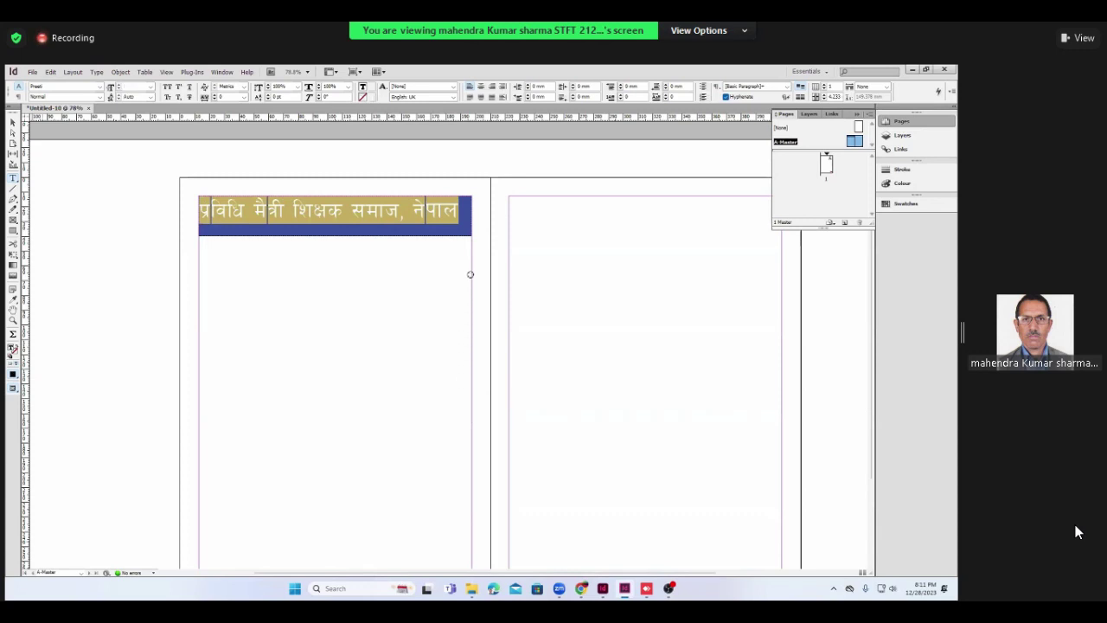
drag(469, 296, 470, 272)
click(573, 259)
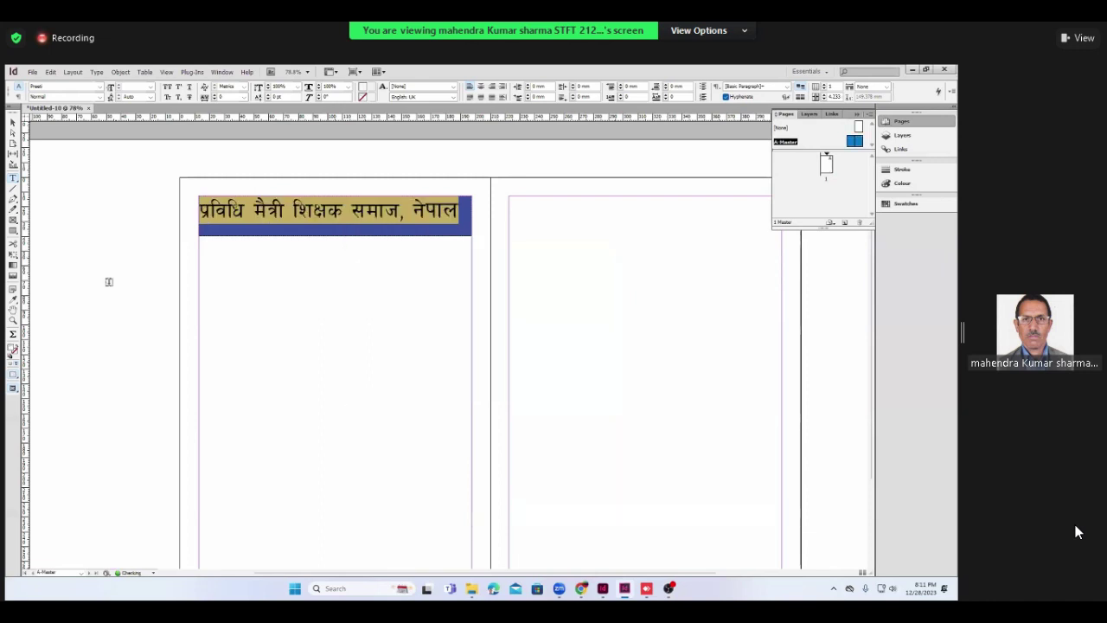
- Deselect the text and select the whole heading frame with the Selection tool
click(536, 291)
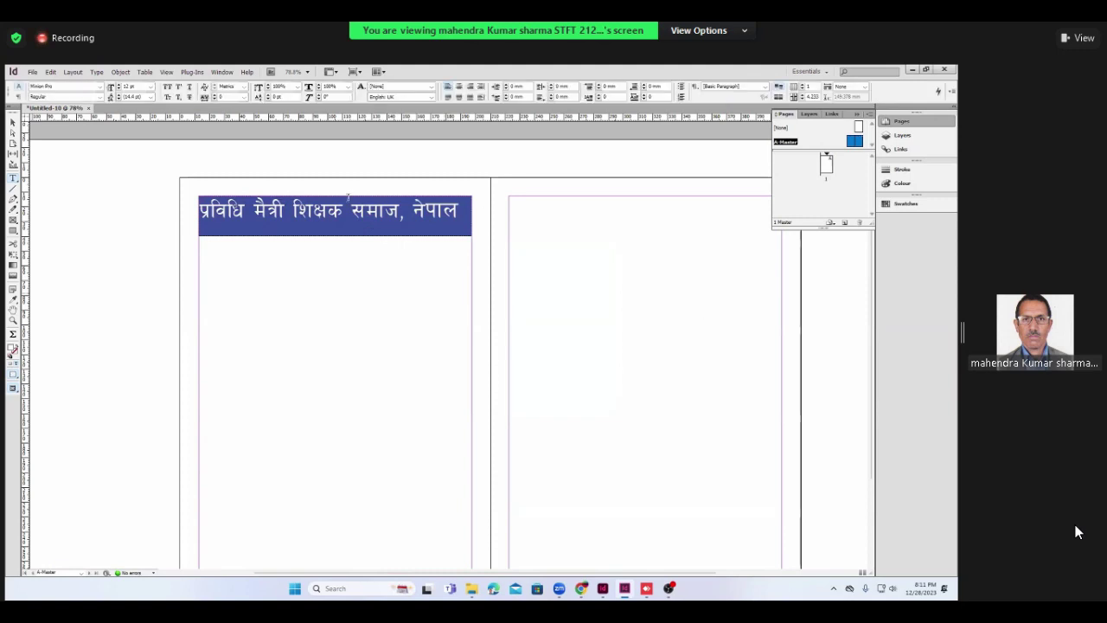
click(97, 162)
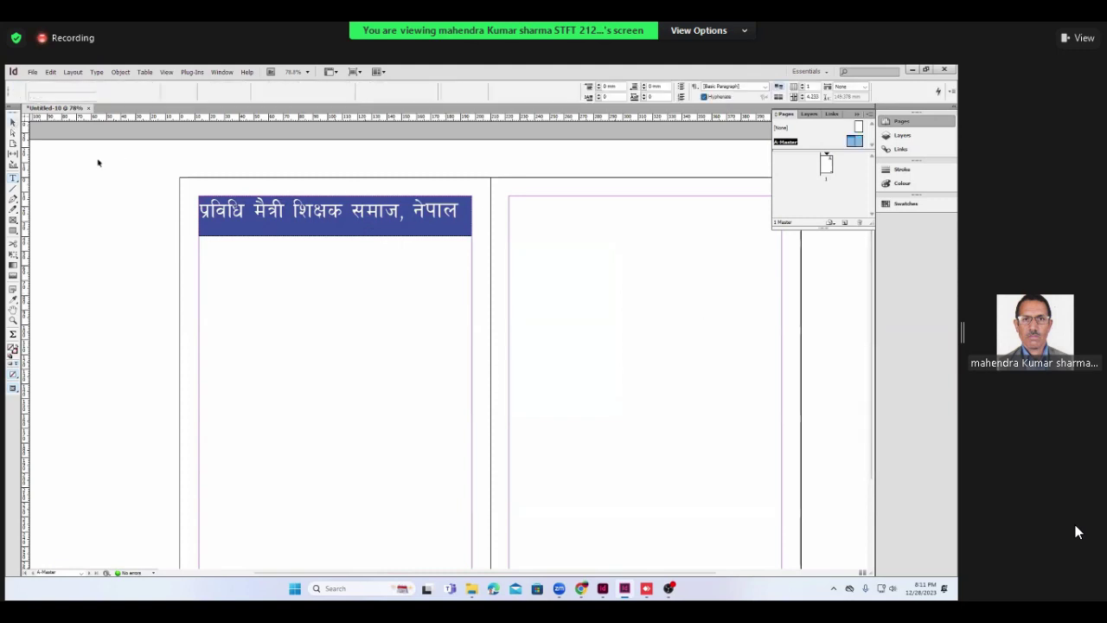
key(v)
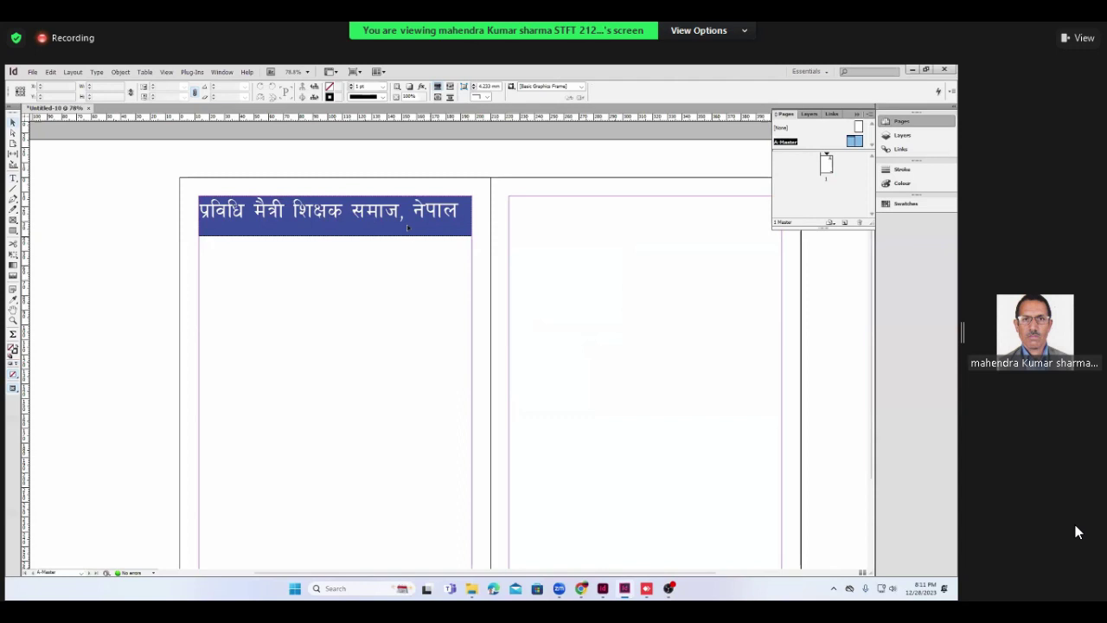
key(ctrl+a)
- Alt-drag a copy of the heading frame onto the right master page
drag(671, 139, 803, 108)
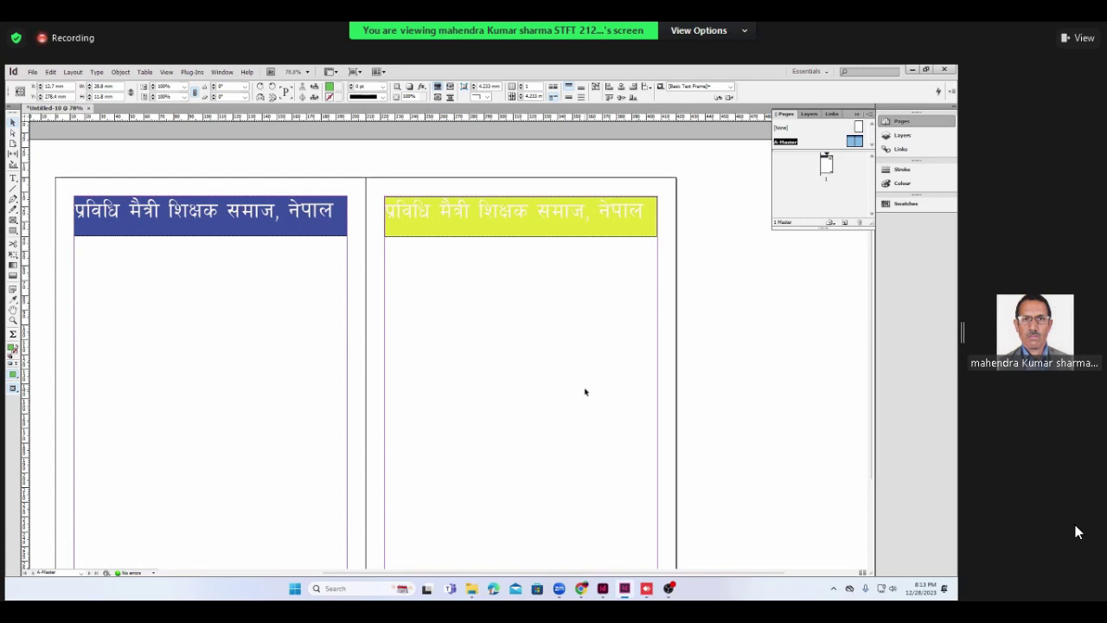
scroll(585, 392, down, 3)
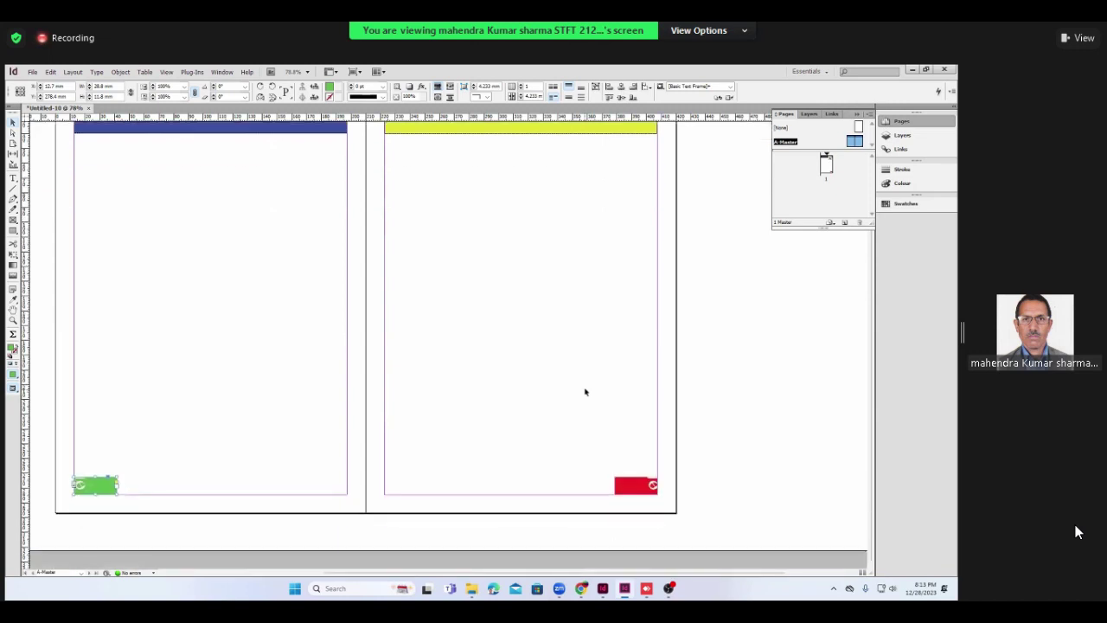
scroll(585, 392, up, 2)
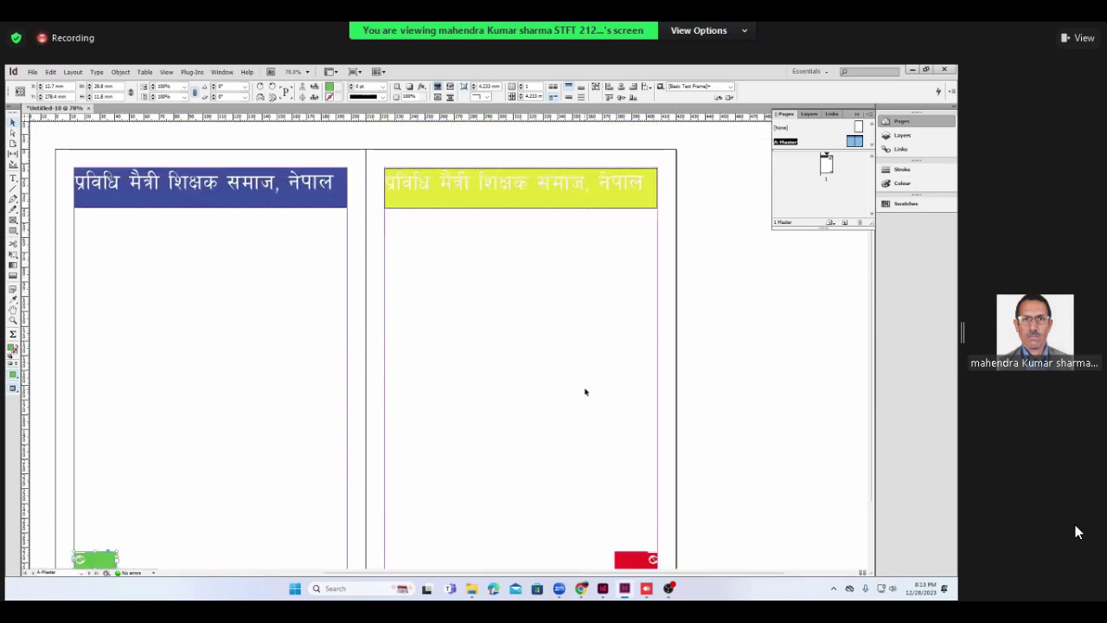
scroll(584, 392, up, 1)
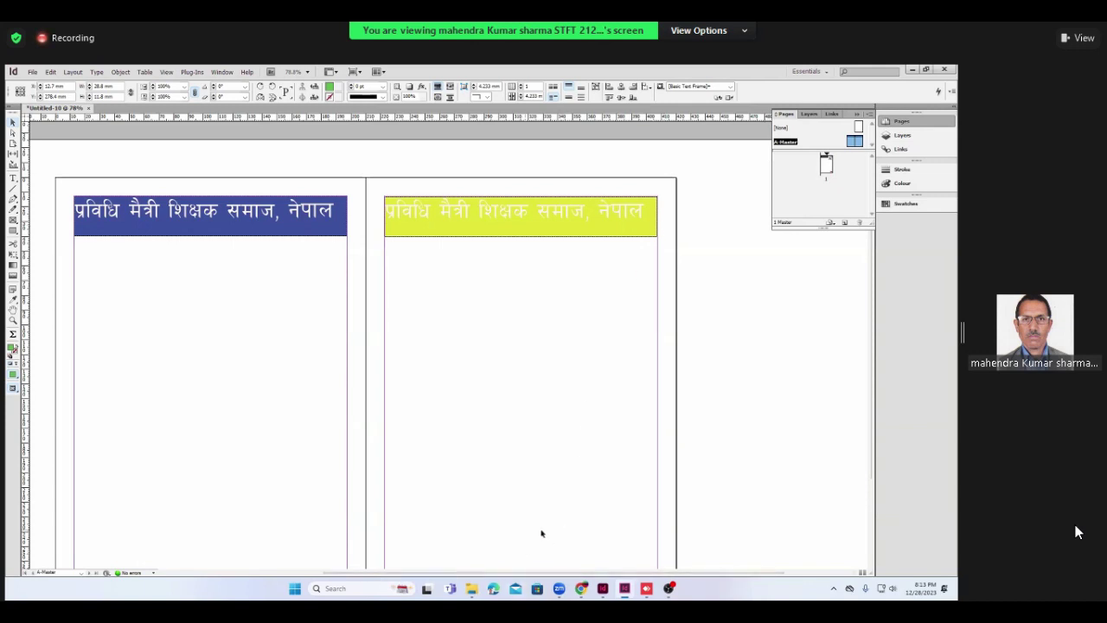
scroll(489, 532, down, 2)
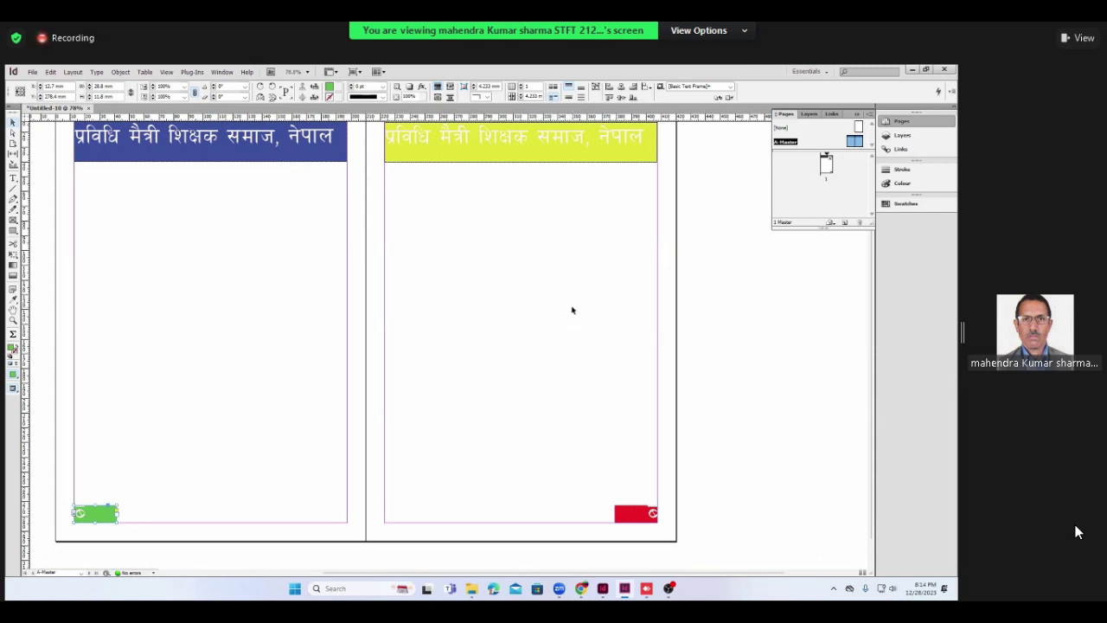
scroll(571, 309, up, 2)
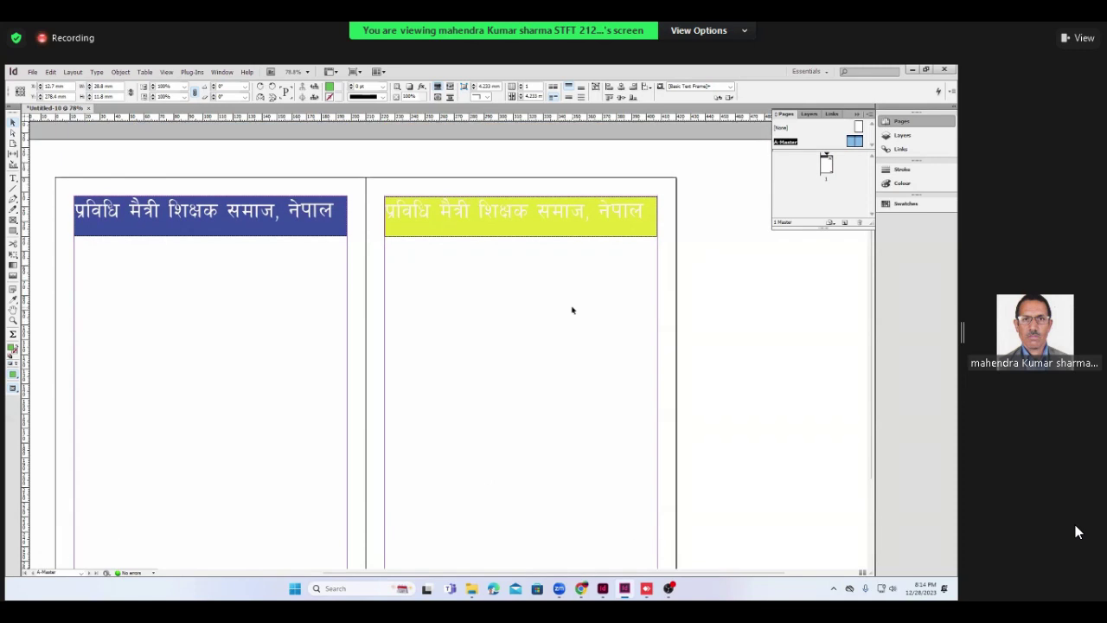
scroll(572, 309, down, 2)
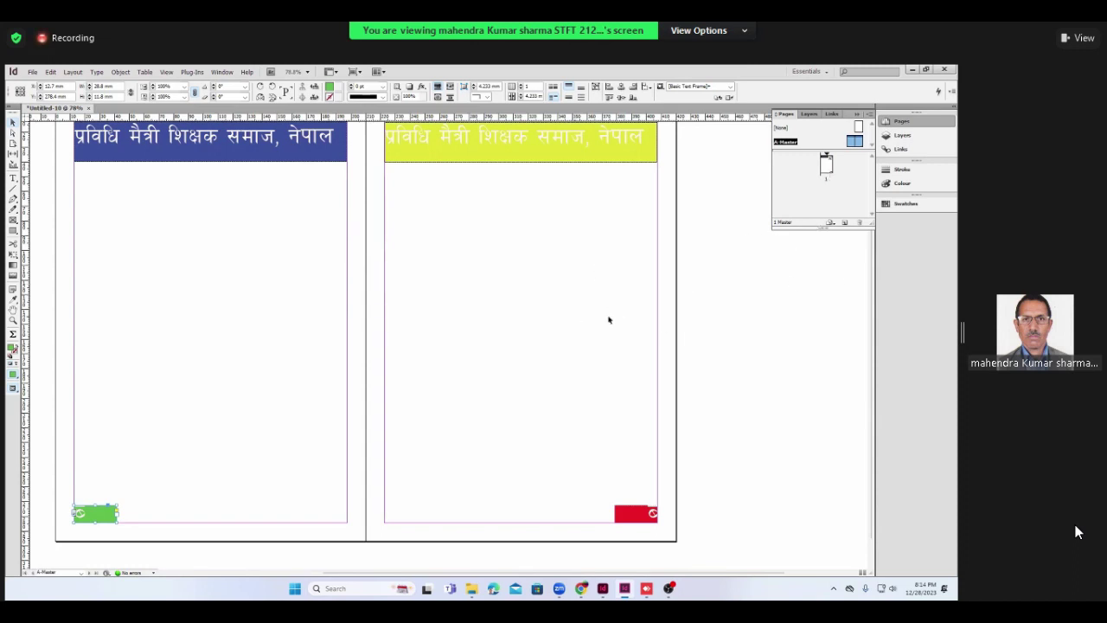
scroll(496, 291, up, 2)
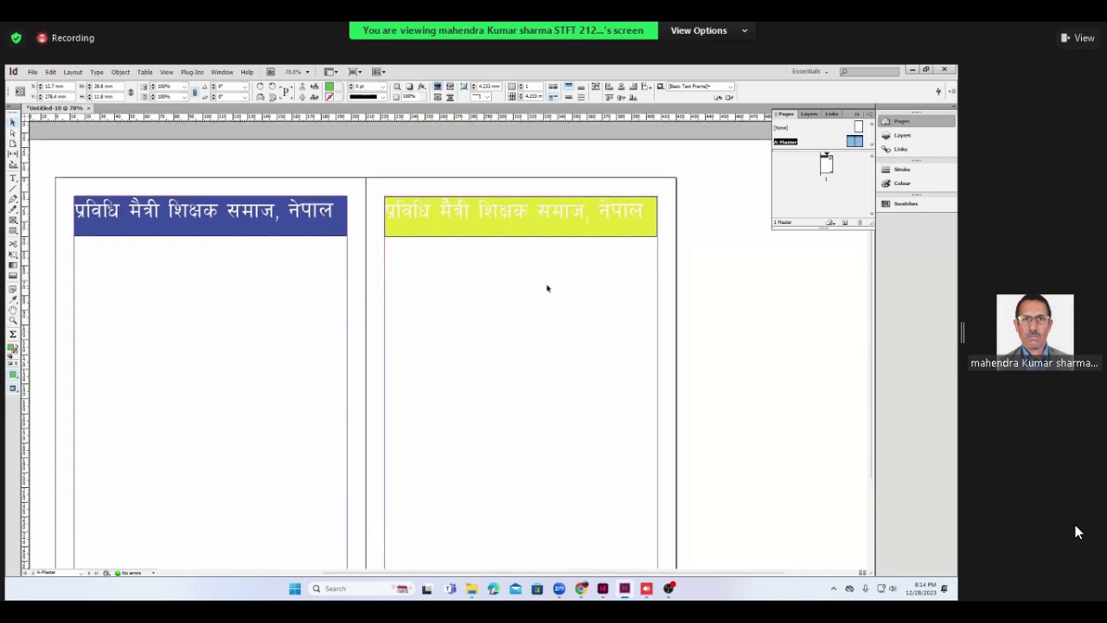
- Insert 100 pages after page 1 based on A-Master
click(74, 72)
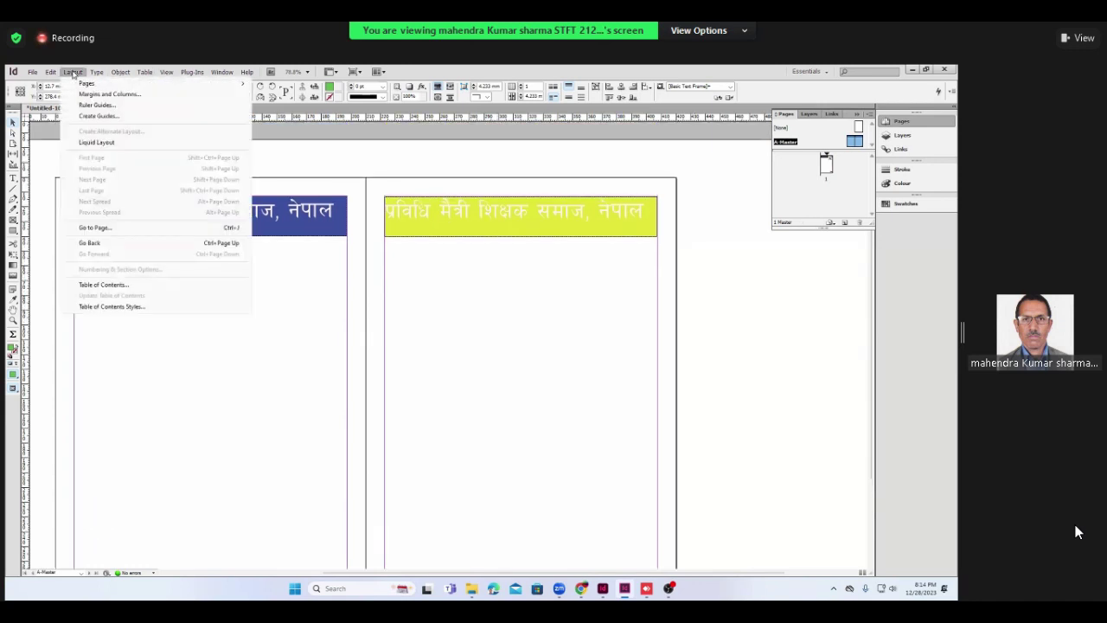
mouse_move(86, 83)
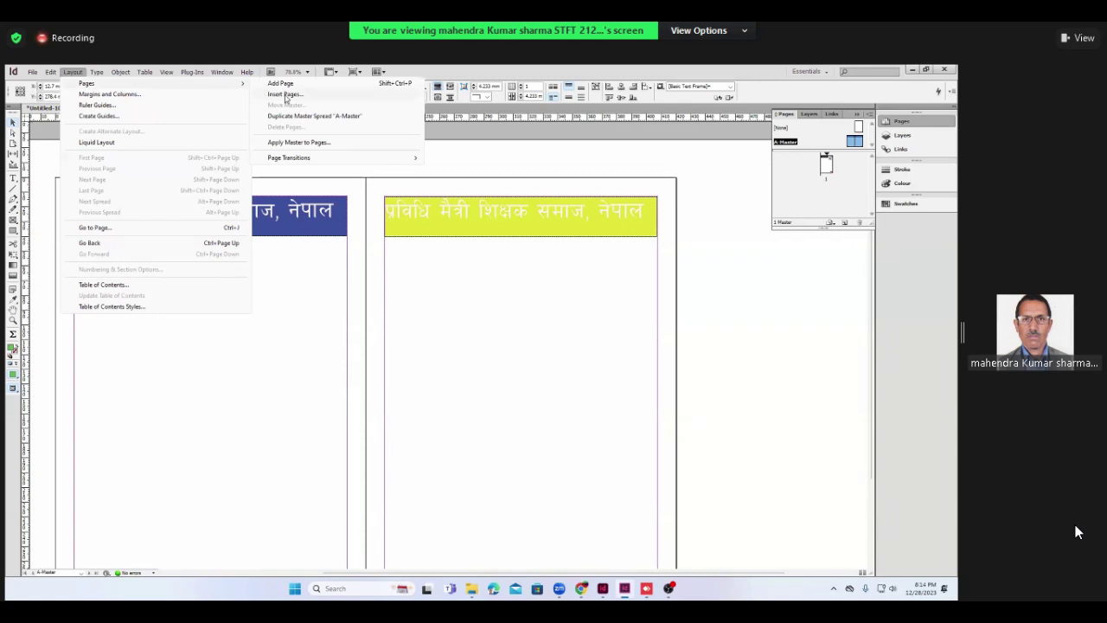
click(285, 96)
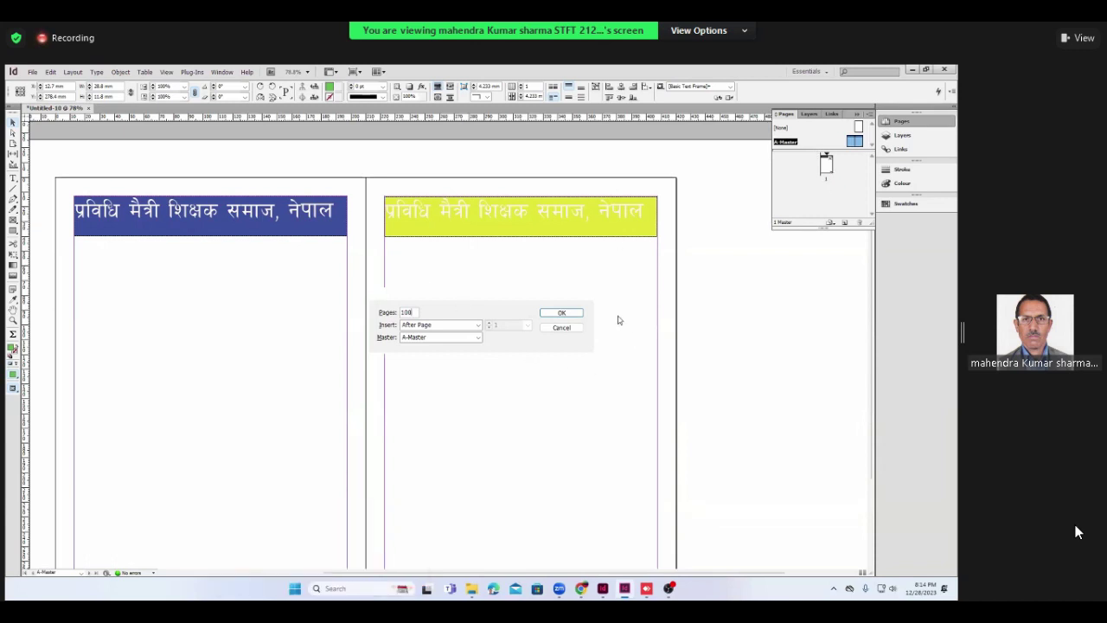
click(562, 313)
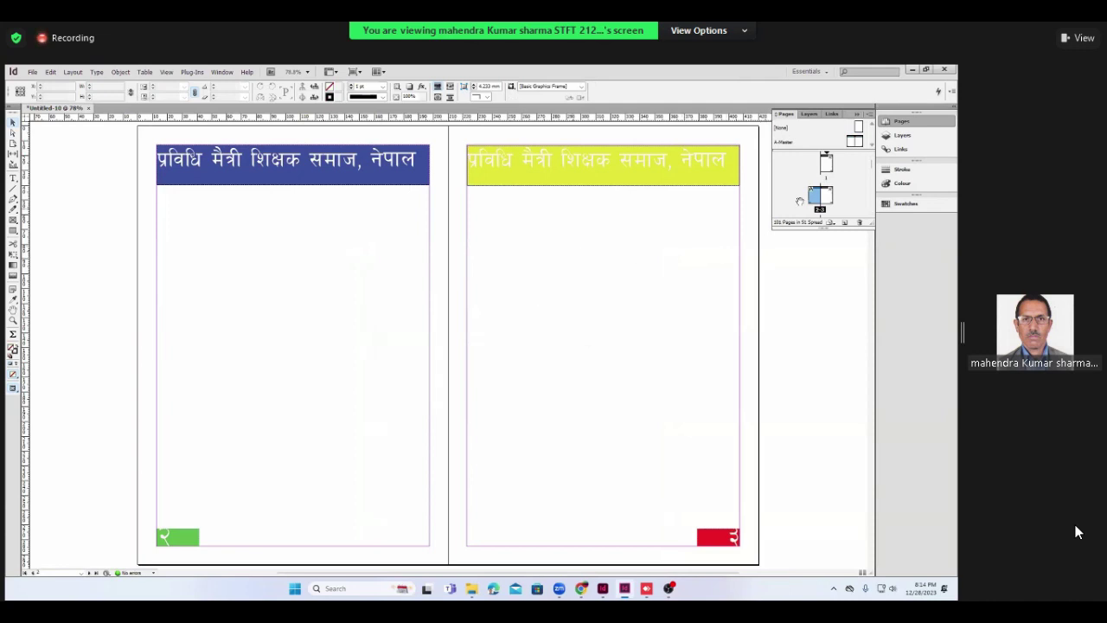
- Scroll through the numbered pages, then jump to spread 4–5 showing footers ४ and ५
scroll(847, 195, down, 3)
scroll(848, 196, down, 5)
scroll(838, 199, down, 5)
scroll(826, 206, down, 5)
scroll(801, 215, down, 5)
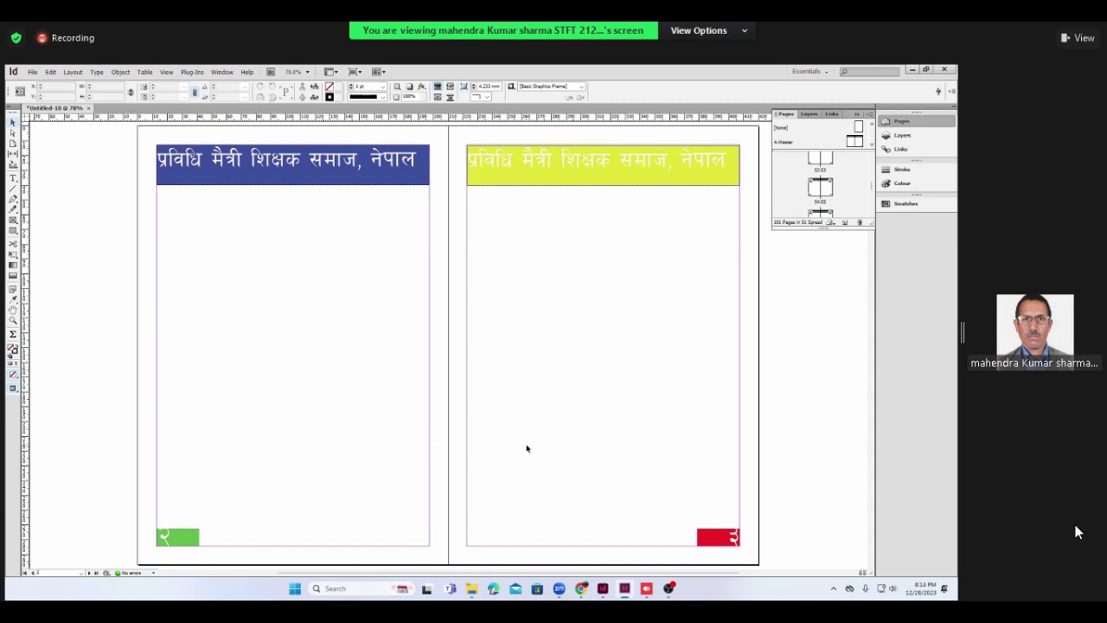
scroll(525, 448, up, 1)
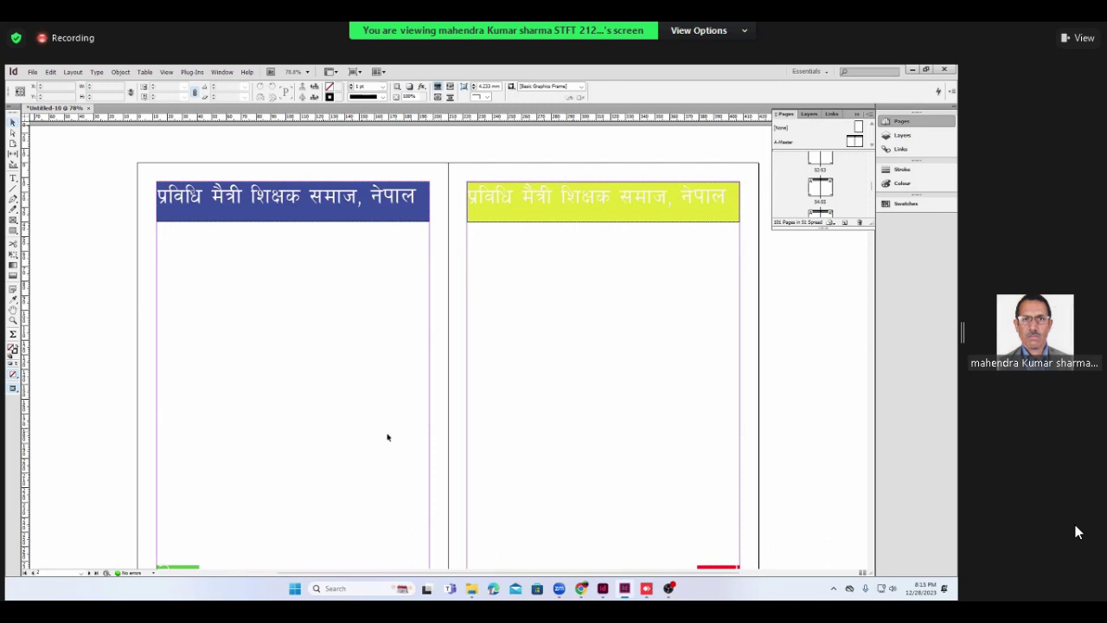
scroll(571, 437, down, 3)
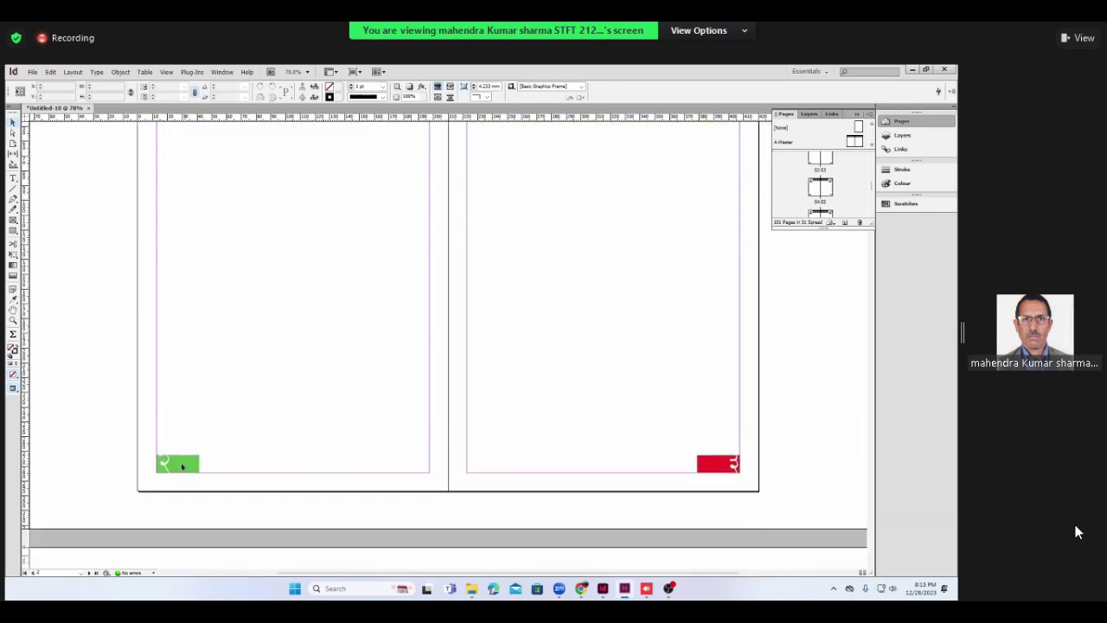
scroll(617, 405, up, 1)
scroll(617, 406, down, 10)
scroll(617, 405, up, 1)
scroll(619, 406, up, 3)
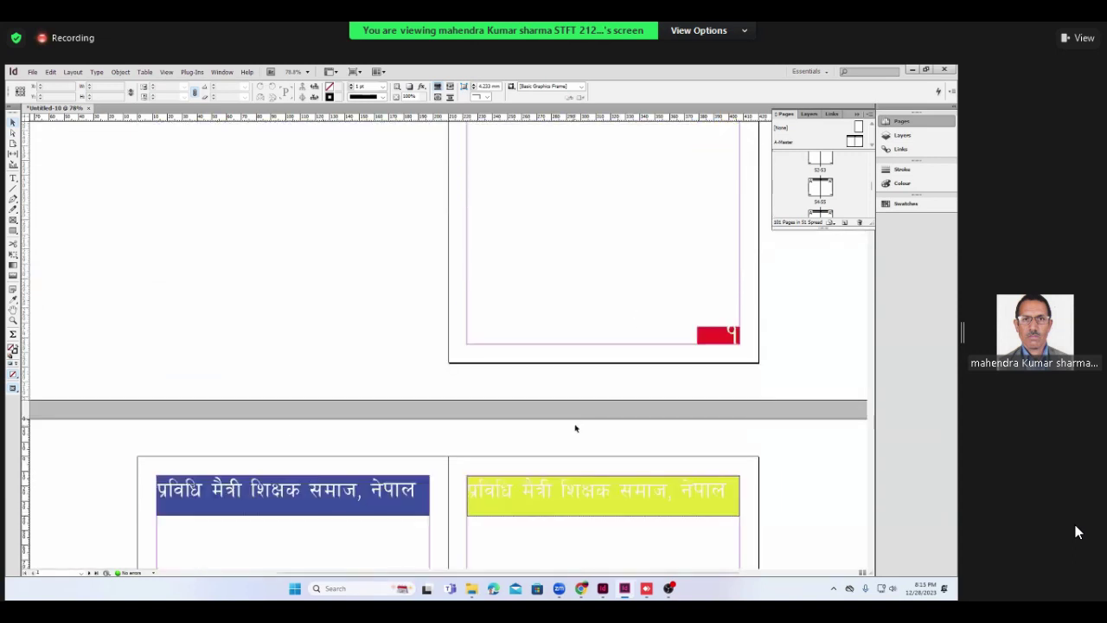
scroll(575, 428, down, 5)
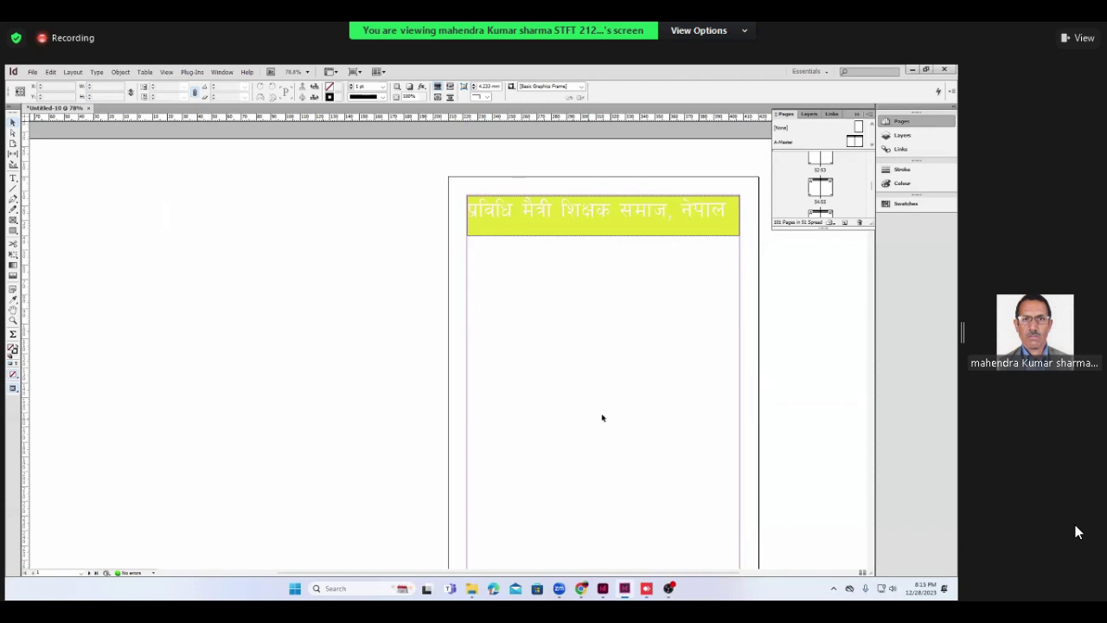
scroll(610, 415, up, 6)
scroll(618, 416, down, 3)
scroll(618, 415, down, 3)
scroll(606, 413, down, 3)
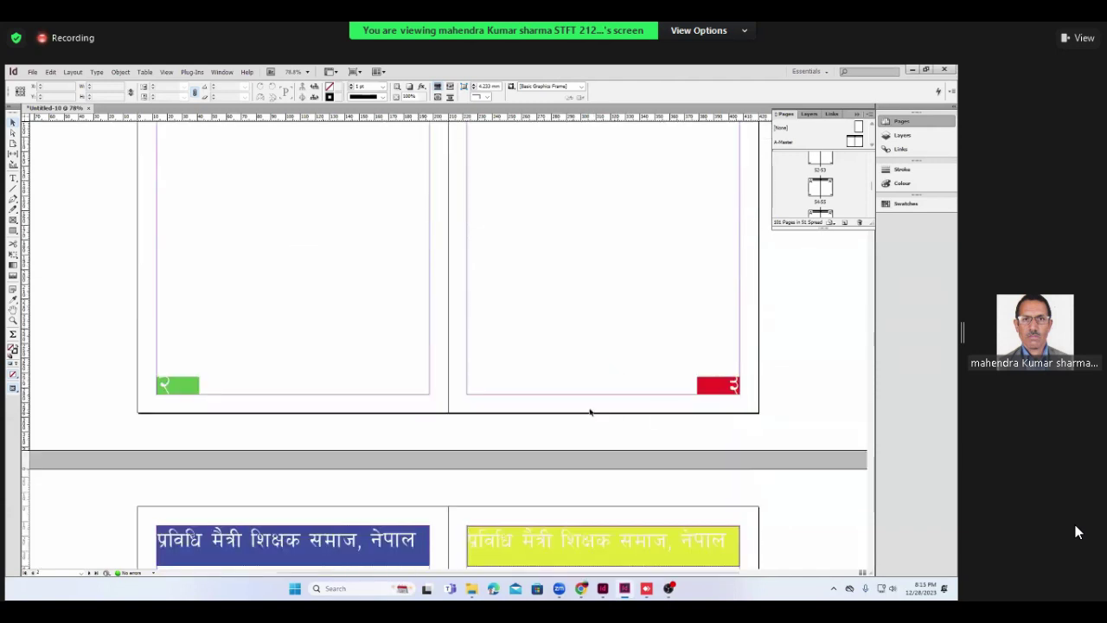
scroll(654, 417, down, 3)
scroll(655, 418, down, 4)
scroll(655, 418, down, 5)
scroll(654, 419, down, 5)
scroll(654, 418, down, 4)
scroll(653, 418, down, 1)
scroll(653, 418, down, 4)
scroll(653, 417, down, 2)
scroll(168, 462, down, 3)
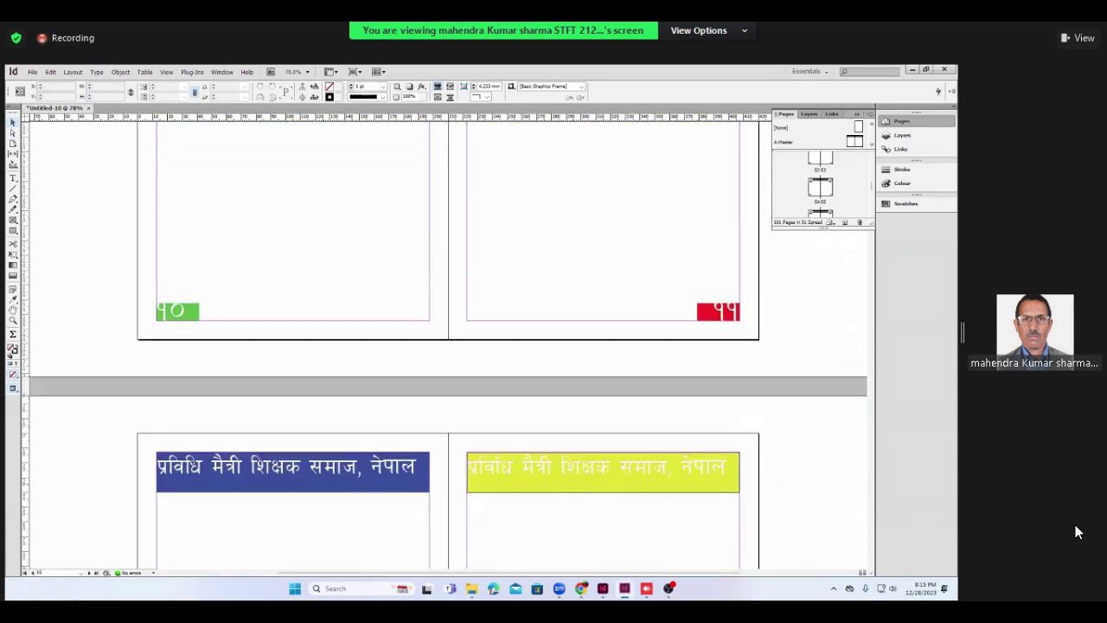
click(89, 575)
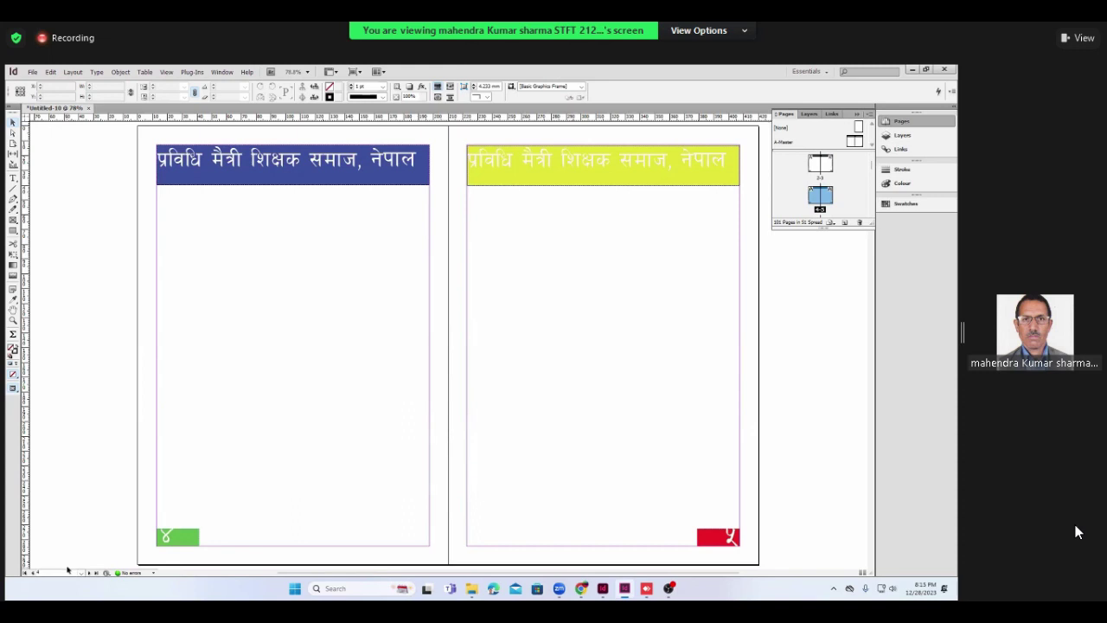
click(77, 572)
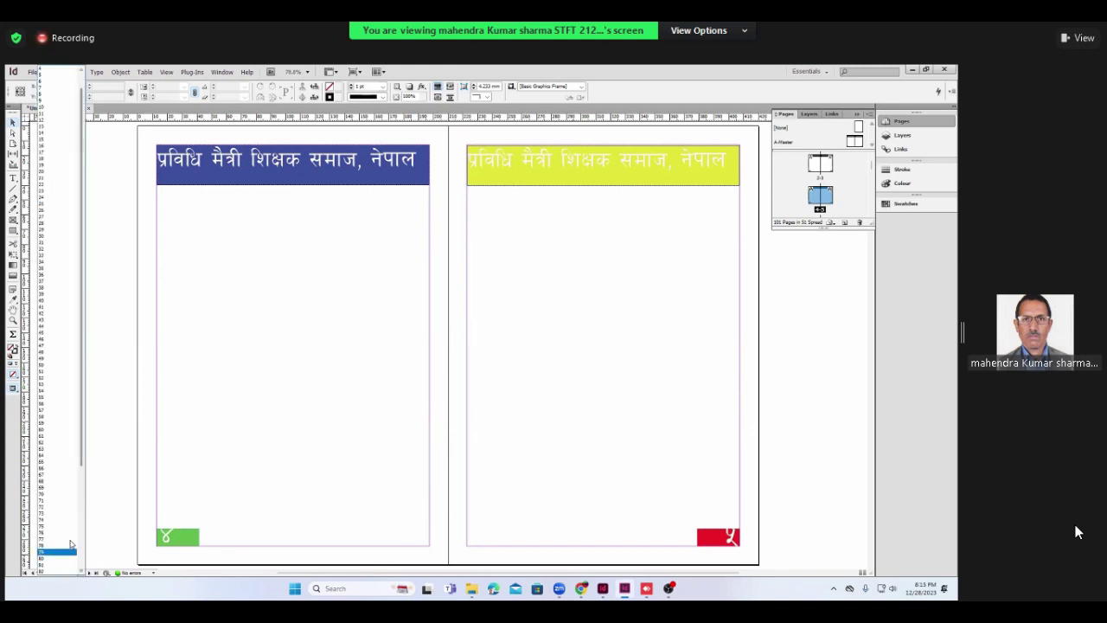
scroll(70, 541, down, 3)
scroll(70, 540, down, 2)
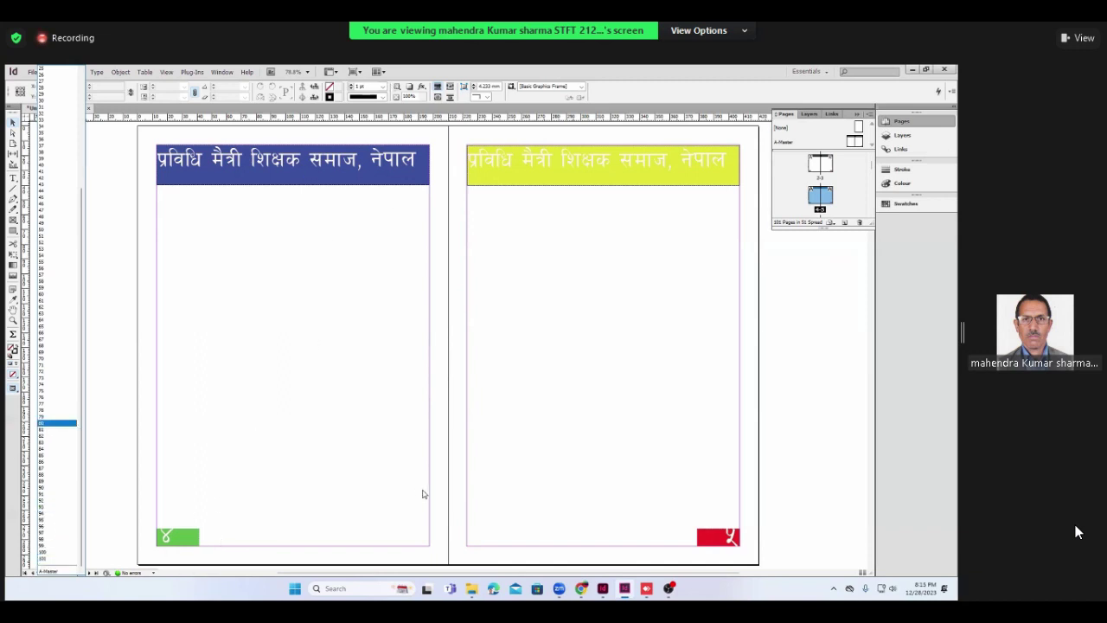
scroll(532, 472, down, 5)
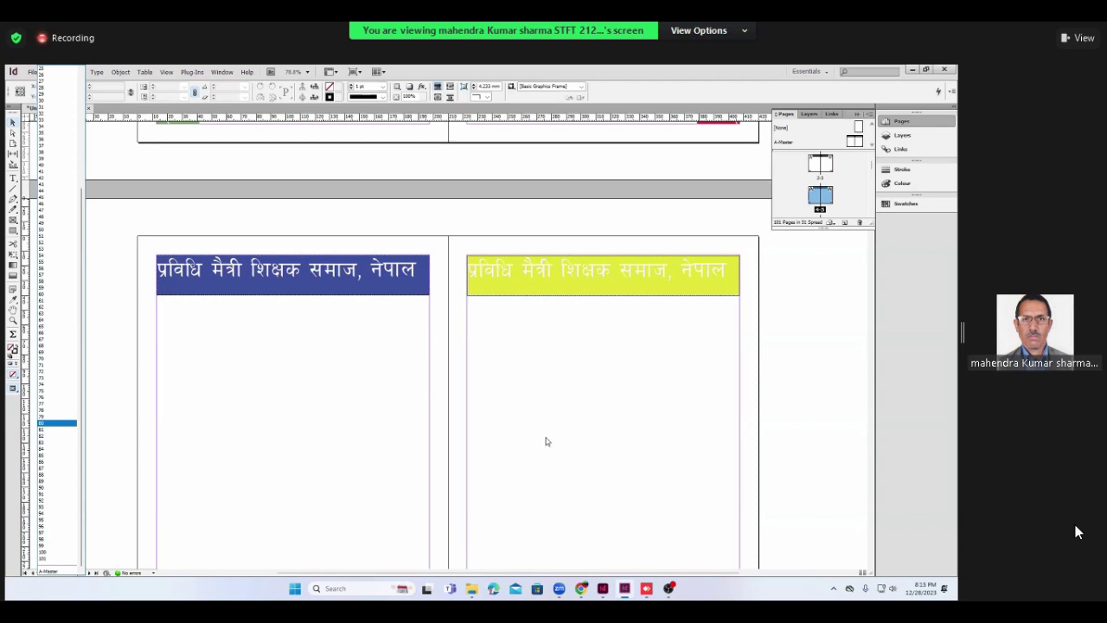
scroll(607, 459, down, 3)
scroll(606, 460, down, 2)
scroll(607, 459, down, 2)
scroll(606, 459, down, 3)
scroll(606, 460, down, 4)
scroll(607, 460, down, 4)
scroll(606, 460, down, 2)
scroll(606, 459, down, 5)
scroll(606, 459, down, 1)
scroll(607, 459, down, 5)
scroll(607, 459, down, 3)
scroll(606, 460, down, 4)
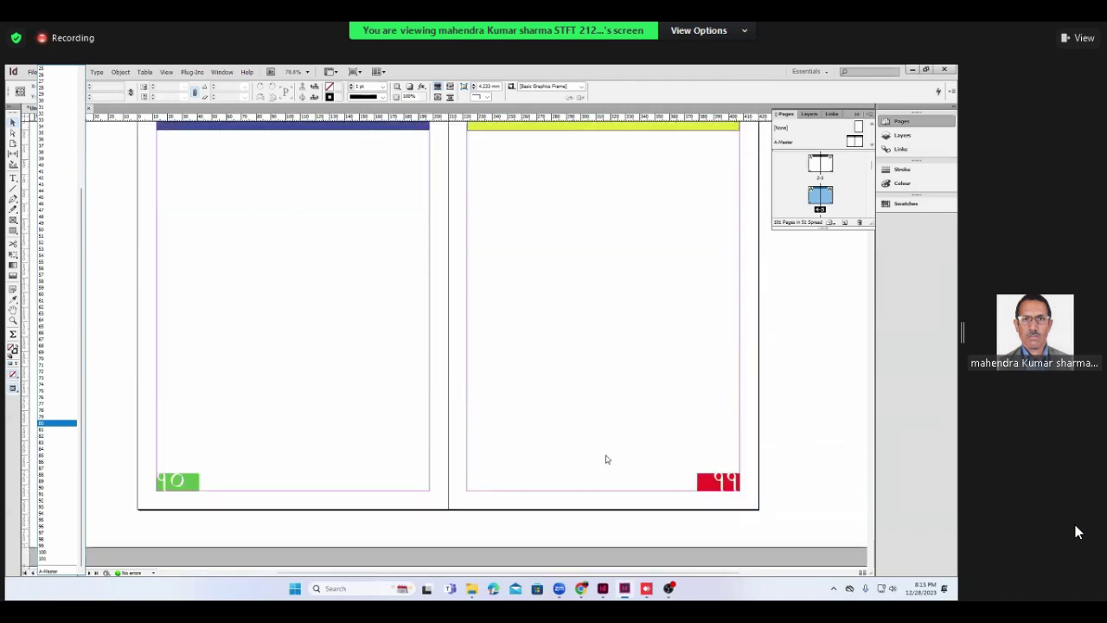
scroll(606, 459, down, 3)
scroll(606, 459, down, 3)
scroll(607, 459, down, 8)
scroll(606, 459, down, 2)
scroll(606, 459, down, 1)
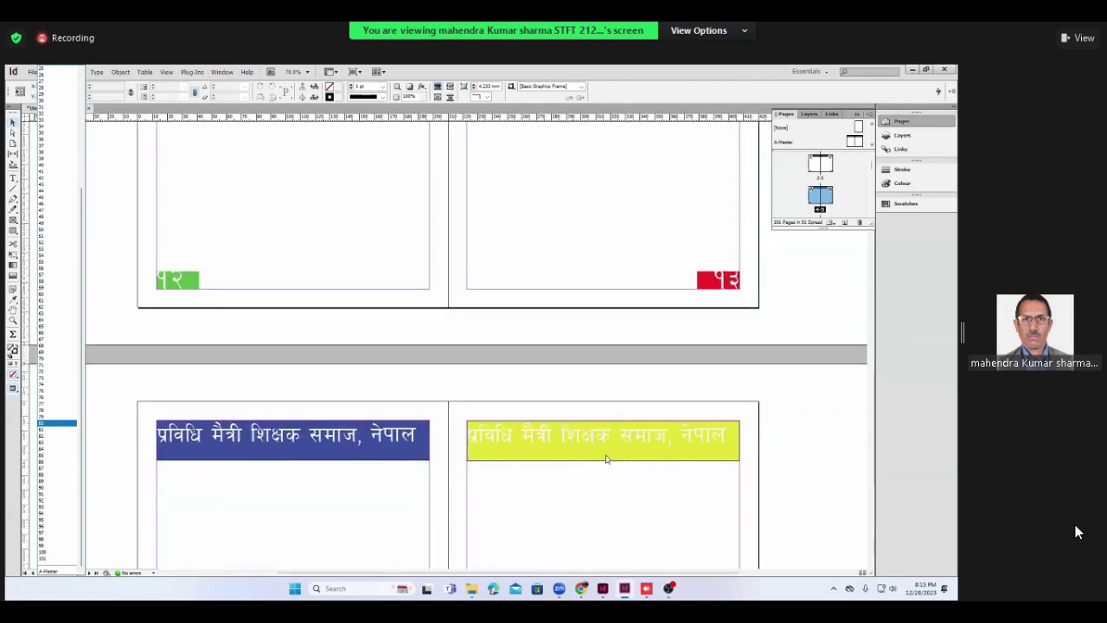
scroll(606, 459, down, 4)
scroll(606, 459, down, 3)
scroll(606, 459, down, 2)
scroll(606, 459, down, 1)
scroll(606, 459, down, 3)
scroll(606, 459, down, 4)
scroll(607, 459, down, 4)
scroll(606, 459, down, 3)
scroll(606, 459, down, 4)
scroll(606, 459, down, 4)
scroll(606, 459, down, 6)
scroll(607, 459, down, 3)
scroll(606, 459, down, 5)
scroll(606, 459, down, 2)
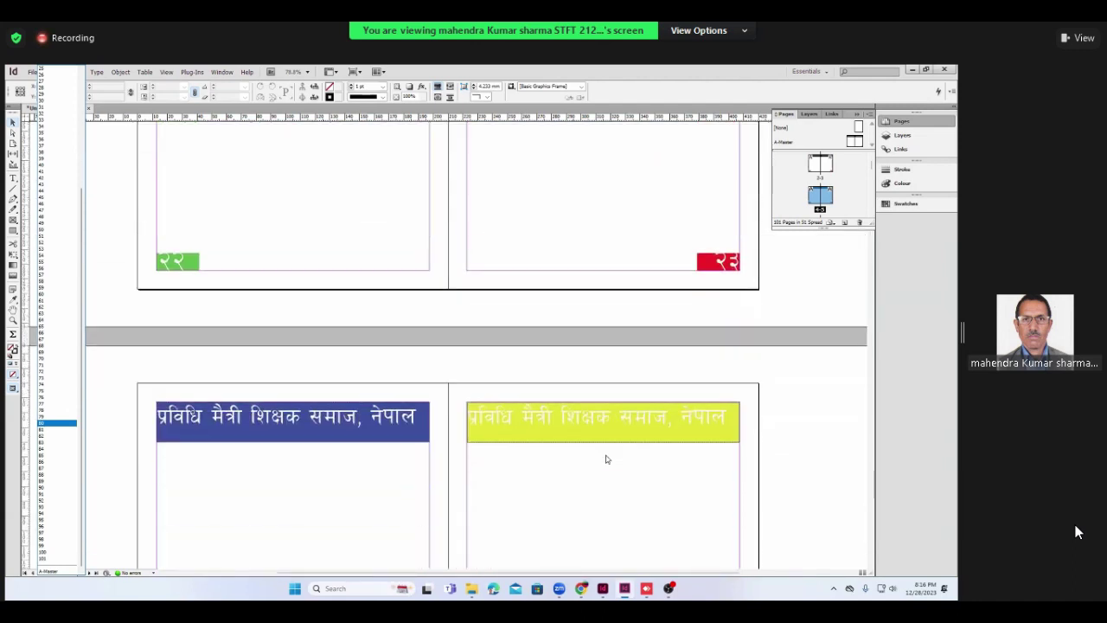
scroll(607, 460, down, 3)
scroll(607, 459, down, 5)
scroll(606, 459, down, 5)
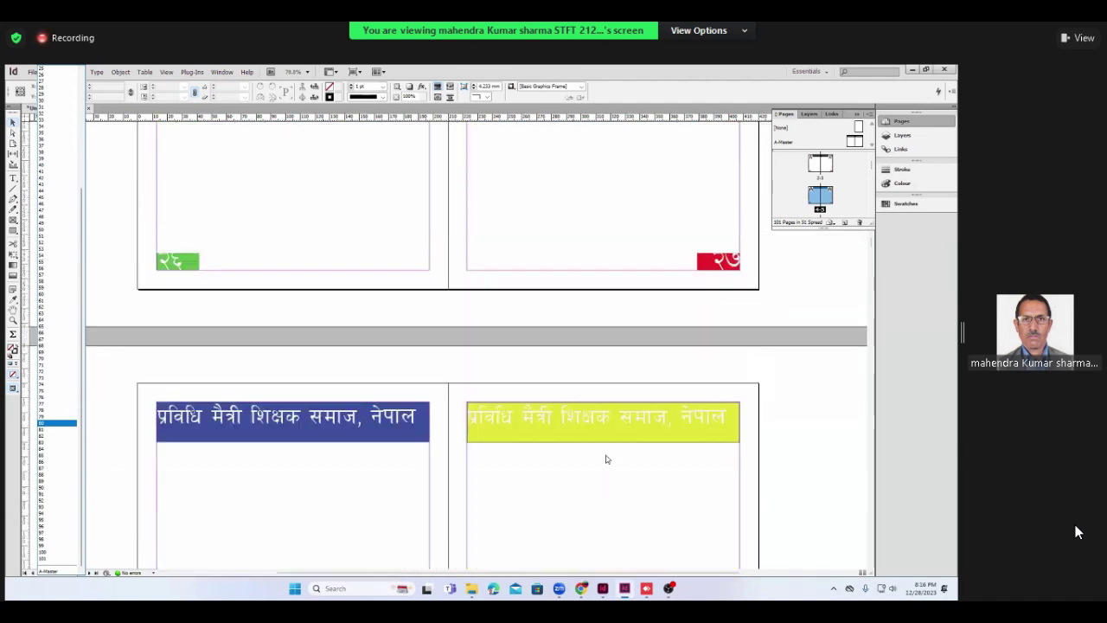
scroll(606, 459, down, 5)
scroll(607, 459, down, 5)
scroll(606, 459, down, 5)
scroll(606, 459, down, 3)
scroll(607, 460, down, 2)
scroll(606, 459, down, 3)
scroll(606, 459, down, 2)
scroll(606, 459, down, 3)
scroll(607, 459, down, 3)
scroll(606, 459, down, 2)
scroll(606, 460, down, 4)
scroll(606, 459, down, 4)
scroll(606, 460, down, 3)
scroll(606, 460, down, 2)
scroll(606, 459, down, 5)
scroll(607, 459, down, 3)
scroll(606, 459, down, 3)
scroll(606, 459, down, 3)
scroll(606, 459, down, 4)
scroll(606, 461, down, 2)
scroll(606, 461, down, 4)
scroll(606, 461, down, 2)
scroll(606, 461, down, 4)
scroll(606, 462, down, 3)
scroll(606, 461, down, 3)
scroll(605, 461, down, 3)
scroll(606, 462, down, 3)
scroll(605, 462, down, 4)
scroll(605, 462, down, 3)
scroll(606, 462, down, 3)
scroll(605, 462, down, 3)
scroll(605, 462, down, 3)
scroll(605, 462, down, 5)
scroll(605, 461, down, 3)
scroll(605, 462, up, 1)
scroll(605, 461, down, 3)
scroll(603, 462, down, 3)
scroll(599, 462, down, 3)
scroll(600, 462, down, 3)
scroll(601, 462, down, 3)
scroll(601, 461, down, 2)
scroll(601, 461, down, 3)
scroll(601, 462, down, 1)
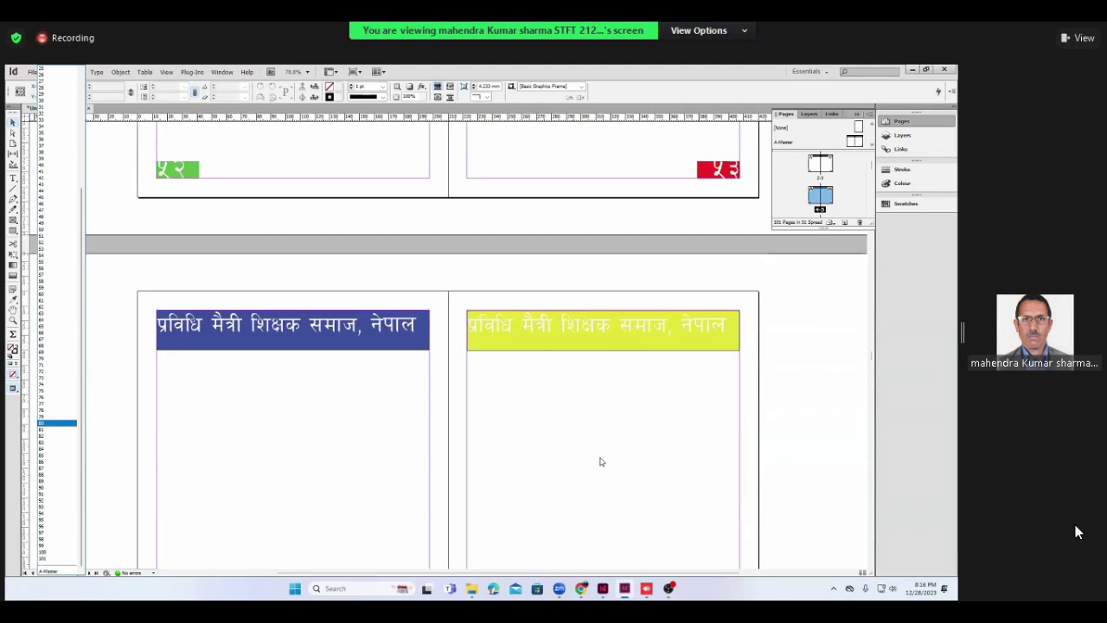
scroll(601, 462, up, 2)
scroll(601, 462, up, 4)
scroll(601, 462, up, 4)
scroll(601, 461, up, 3)
scroll(601, 462, up, 3)
scroll(600, 461, up, 3)
scroll(600, 462, up, 3)
scroll(599, 461, up, 3)
scroll(599, 461, up, 3)
scroll(599, 461, up, 3)
scroll(599, 460, up, 3)
scroll(599, 461, up, 3)
scroll(599, 461, up, 1)
scroll(600, 461, down, 3)
scroll(600, 461, down, 1)
scroll(600, 461, down, 1)
scroll(599, 461, up, 3)
scroll(600, 461, down, 2)
scroll(600, 461, up, 2)
scroll(599, 461, down, 2)
scroll(599, 461, up, 3)
scroll(599, 461, down, 2)
scroll(599, 461, down, 1)
scroll(599, 461, up, 2)
scroll(601, 460, down, 2)
scroll(601, 460, up, 2)
scroll(601, 460, up, 2)
scroll(601, 460, down, 2)
scroll(601, 459, up, 2)
scroll(601, 459, down, 2)
scroll(601, 457, up, 2)
scroll(602, 453, down, 2)
scroll(602, 453, up, 2)
scroll(602, 452, up, 1)
scroll(602, 452, down, 3)
scroll(602, 450, up, 3)
scroll(602, 449, down, 2)
scroll(602, 449, down, 3)
scroll(602, 446, up, 3)
scroll(604, 443, down, 3)
scroll(603, 442, down, 3)
scroll(604, 437, up, 2)
scroll(606, 430, up, 1)
scroll(607, 428, down, 3)
scroll(606, 428, up, 2)
scroll(606, 428, down, 2)
scroll(606, 428, up, 2)
scroll(606, 428, down, 3)
scroll(606, 428, up, 2)
scroll(606, 428, down, 3)
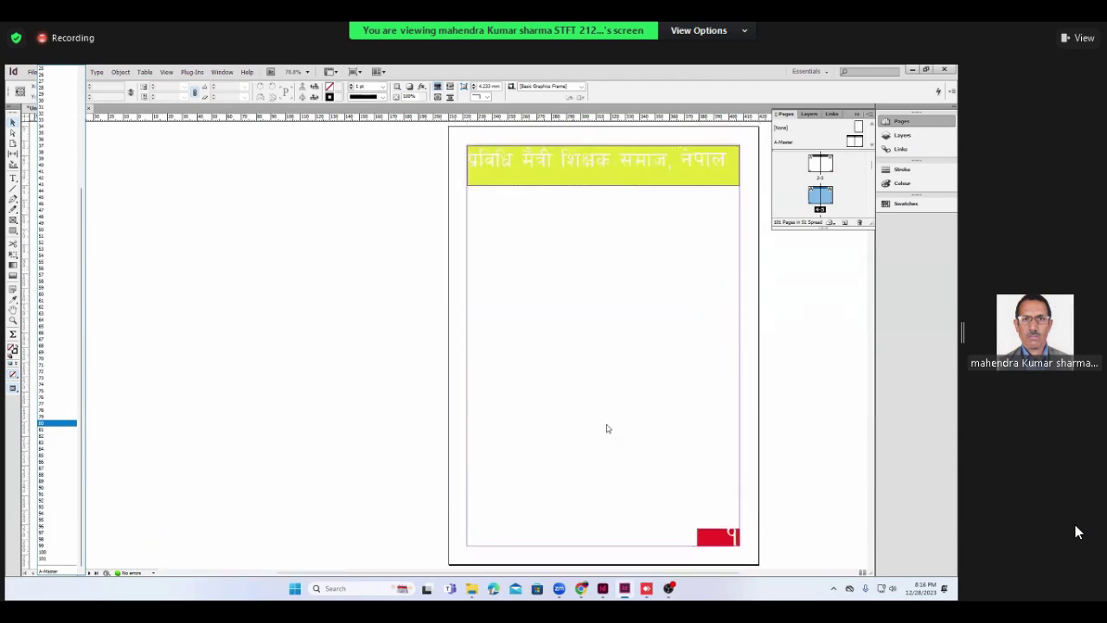
scroll(606, 429, up, 1)
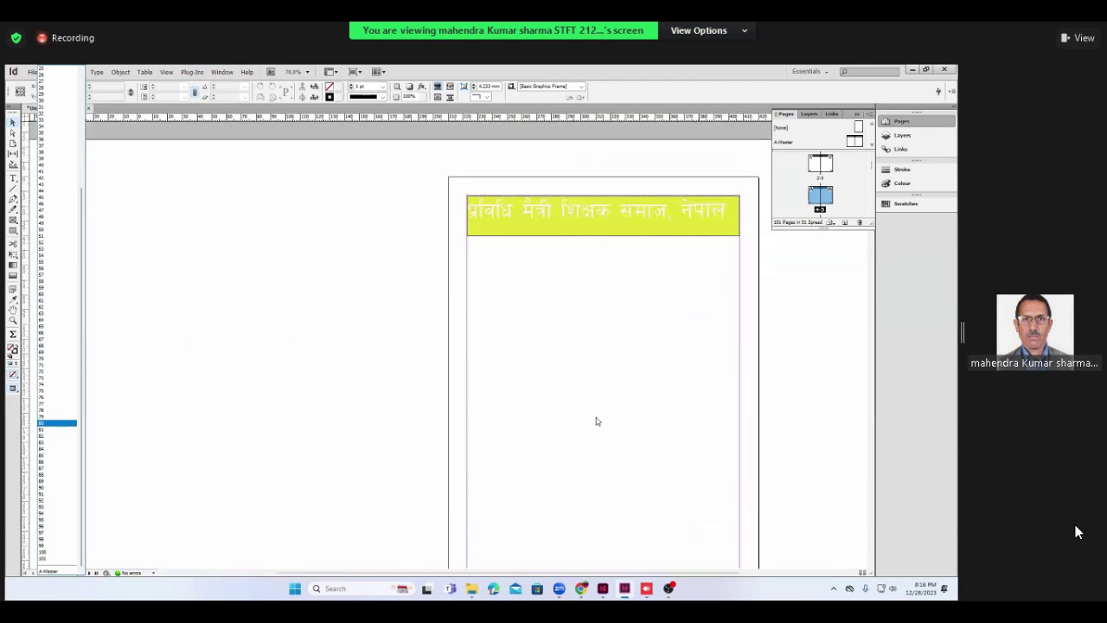
scroll(637, 412, down, 2)
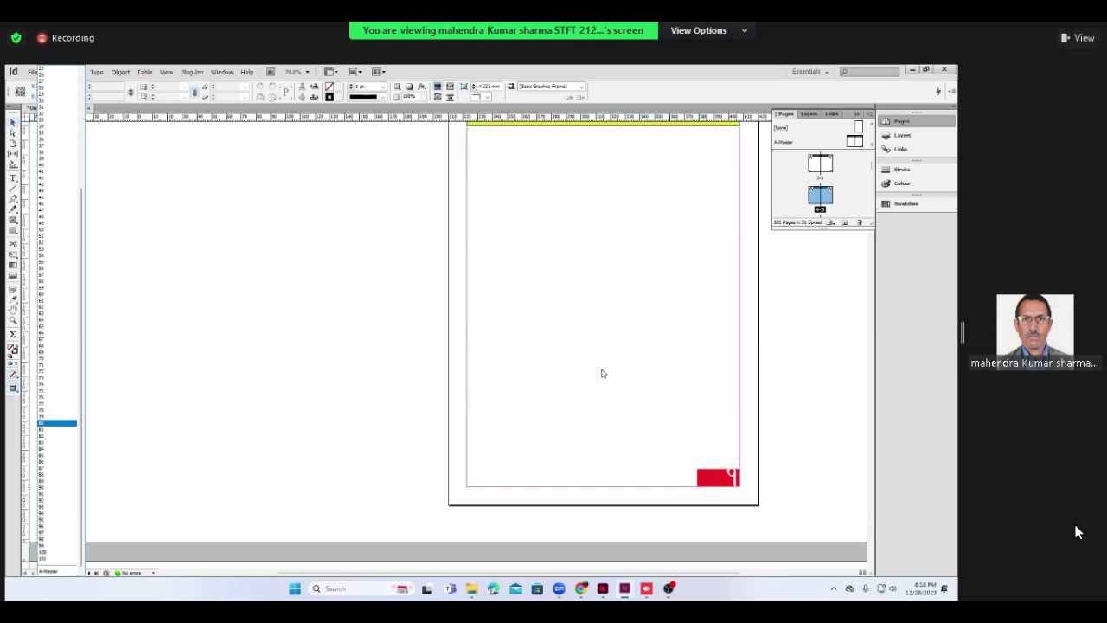
scroll(643, 413, up, 3)
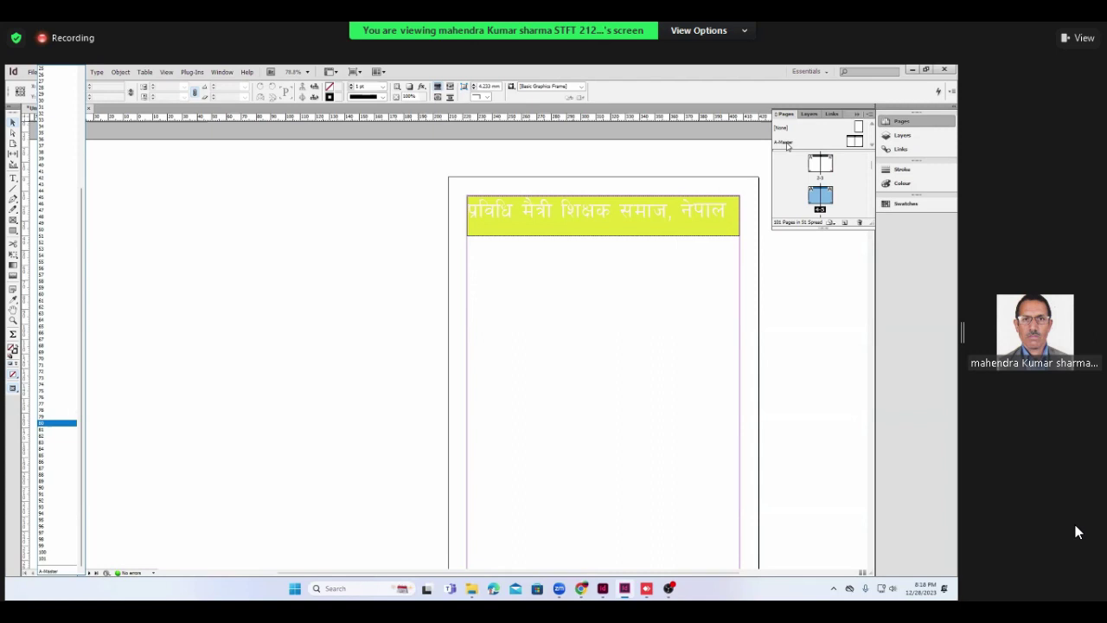
- Duplicate the A-Master spread to create B-Master
double_click(787, 144)
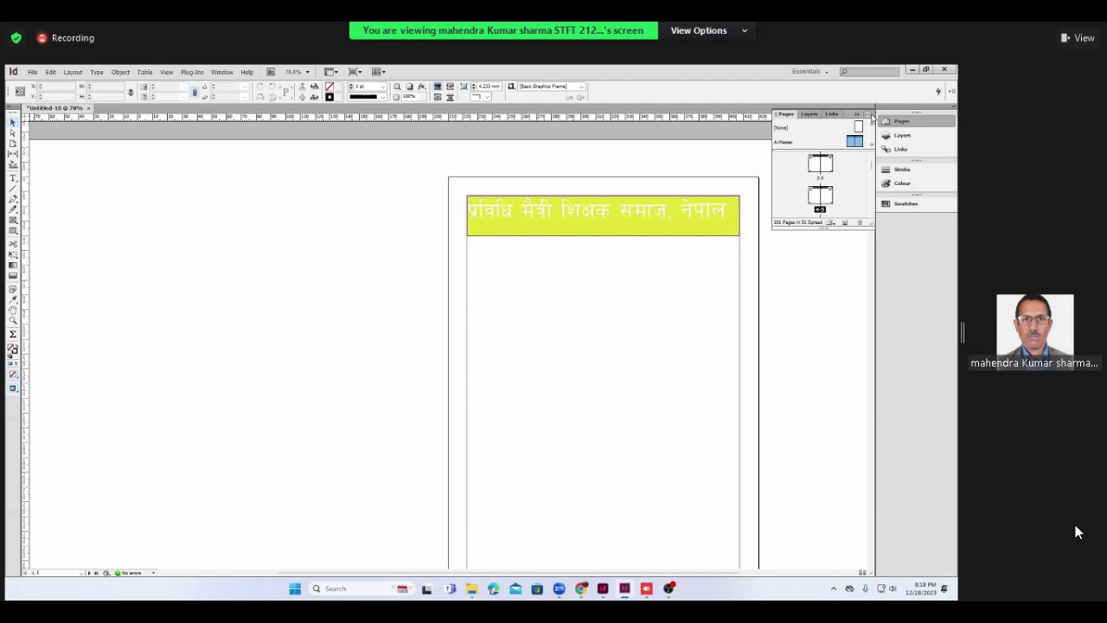
click(870, 116)
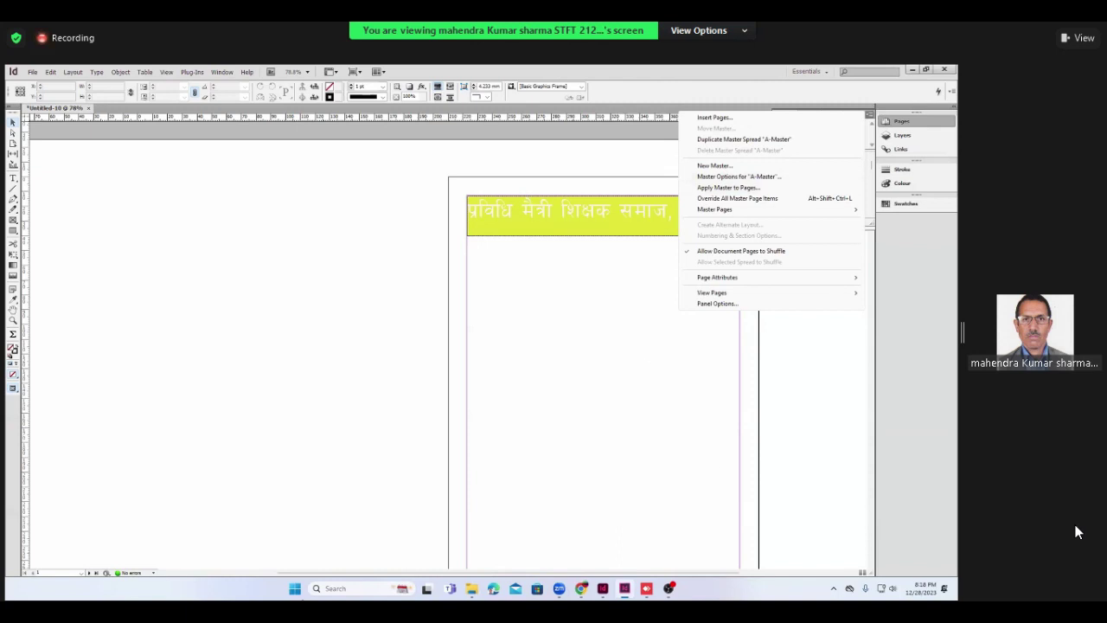
click(730, 140)
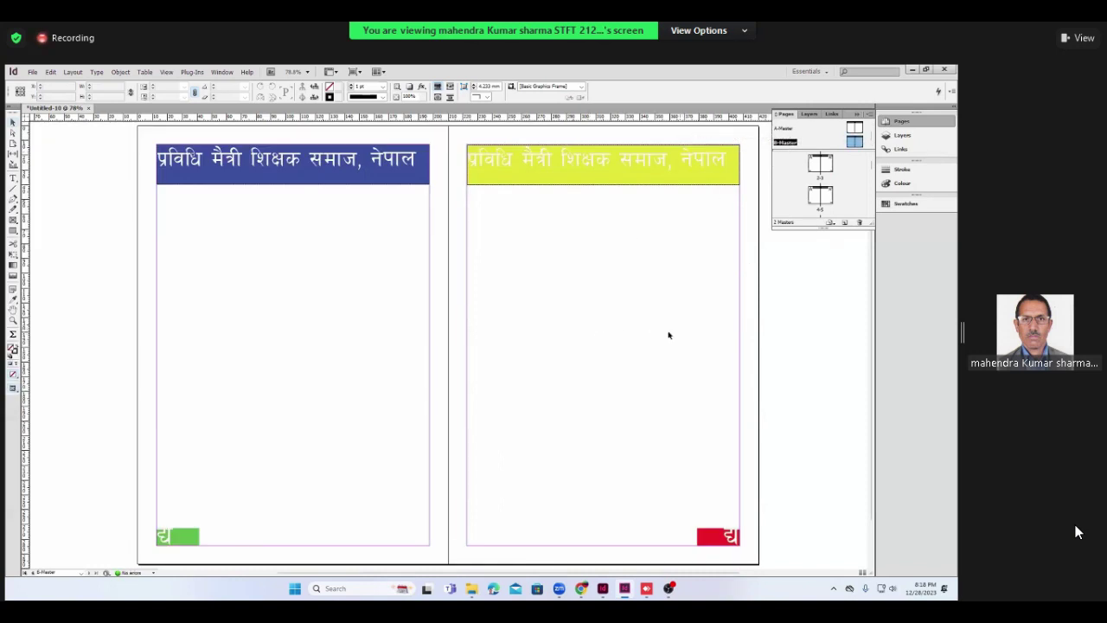
scroll(667, 366, up, 1)
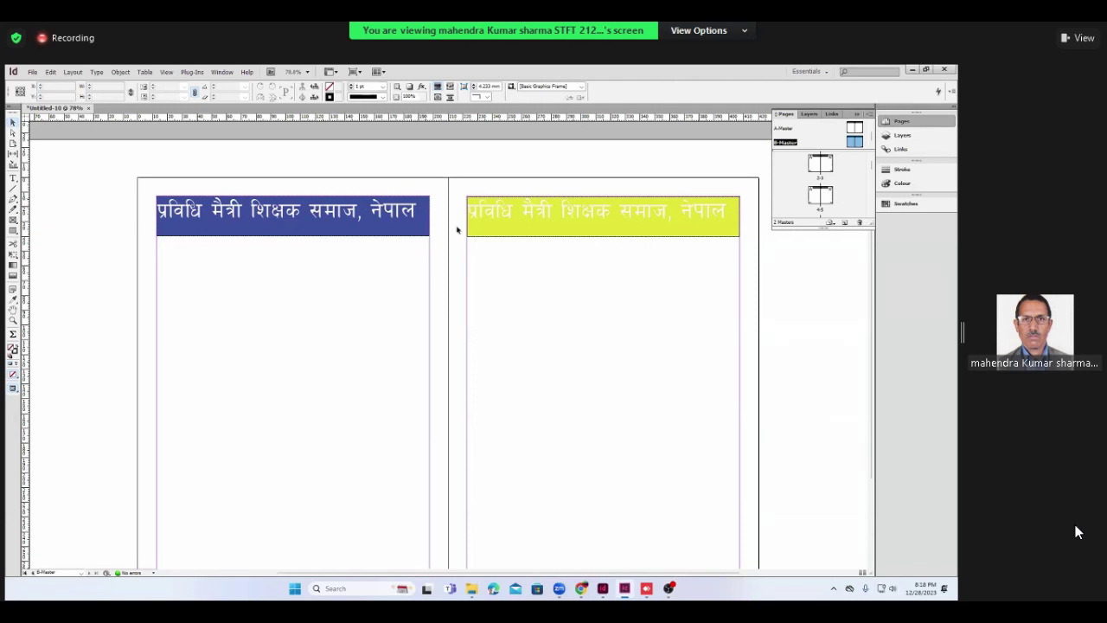
scroll(464, 461, down, 3)
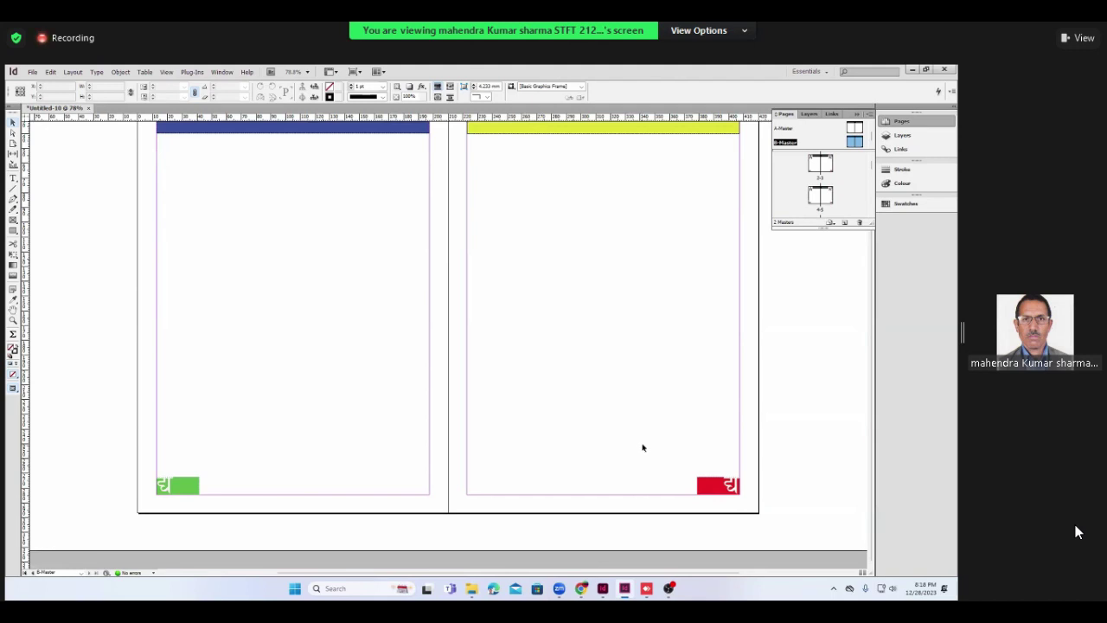
scroll(641, 445, up, 3)
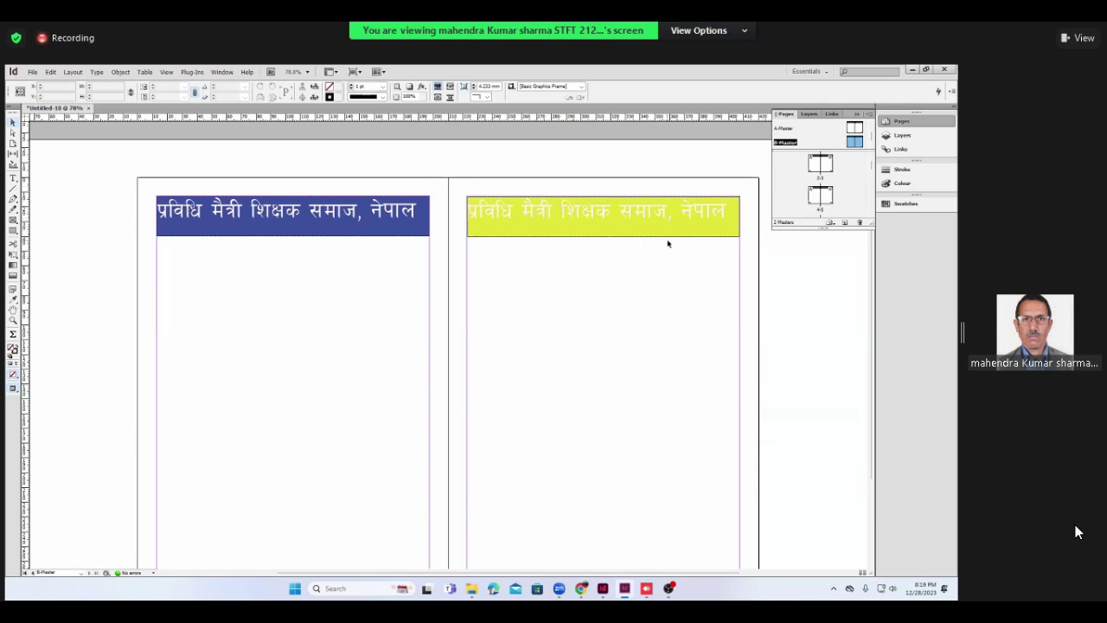
scroll(547, 374, down, 3)
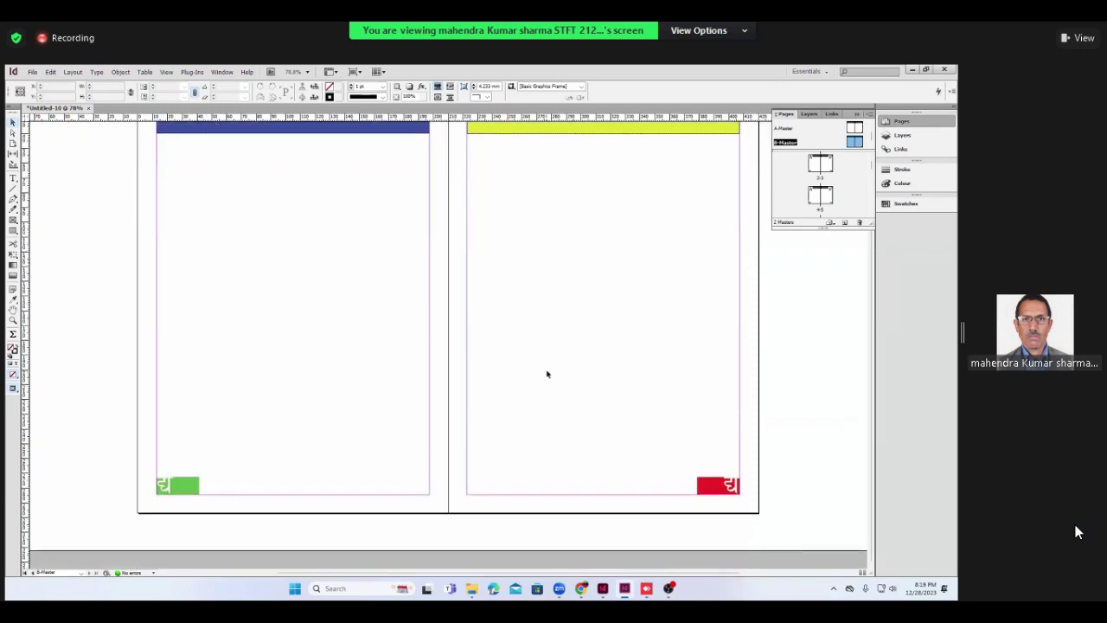
scroll(546, 373, up, 3)
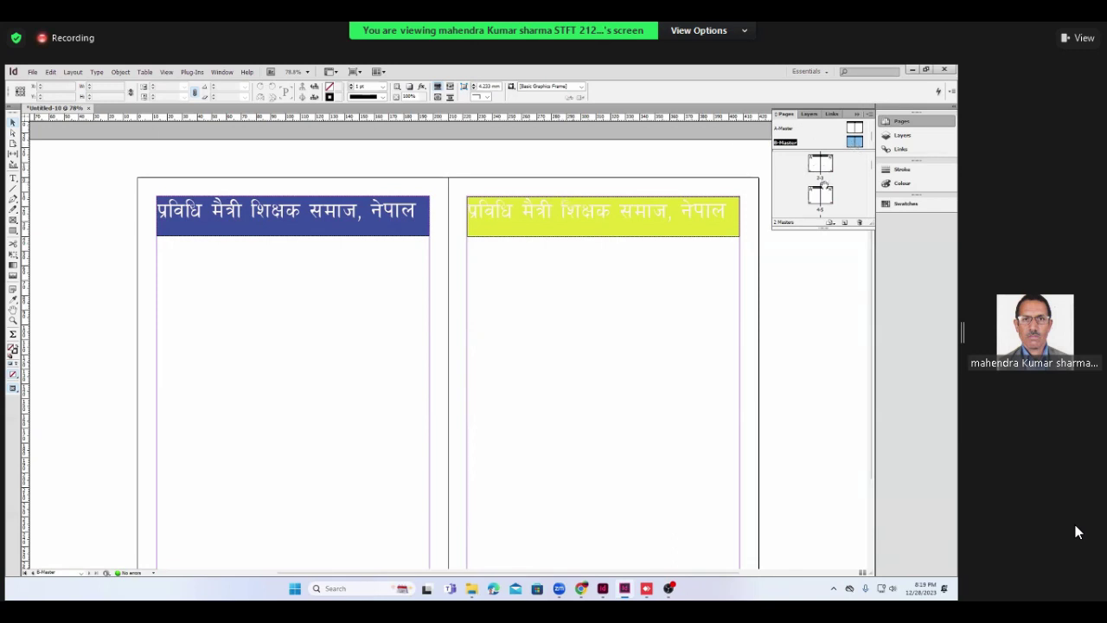
scroll(829, 184, down, 3)
scroll(828, 189, down, 5)
scroll(828, 188, down, 5)
scroll(829, 186, down, 5)
scroll(828, 186, down, 5)
scroll(828, 184, down, 5)
scroll(827, 188, down, 3)
scroll(828, 189, down, 3)
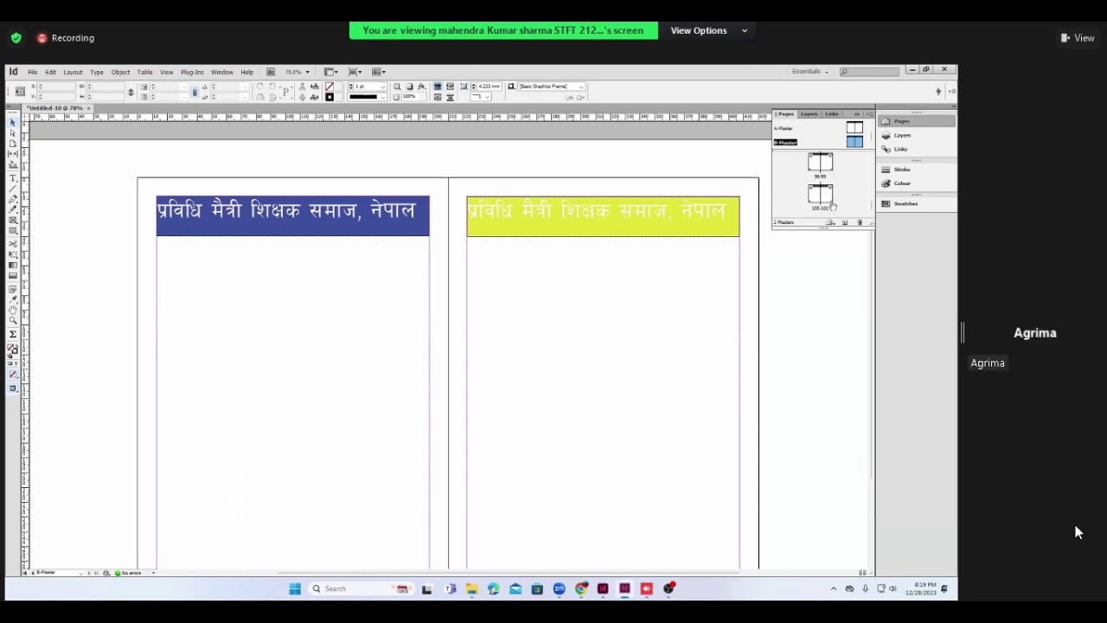
scroll(832, 206, up, 3)
scroll(833, 206, up, 2)
scroll(833, 206, up, 2)
scroll(833, 206, up, 2)
scroll(833, 206, up, 2)
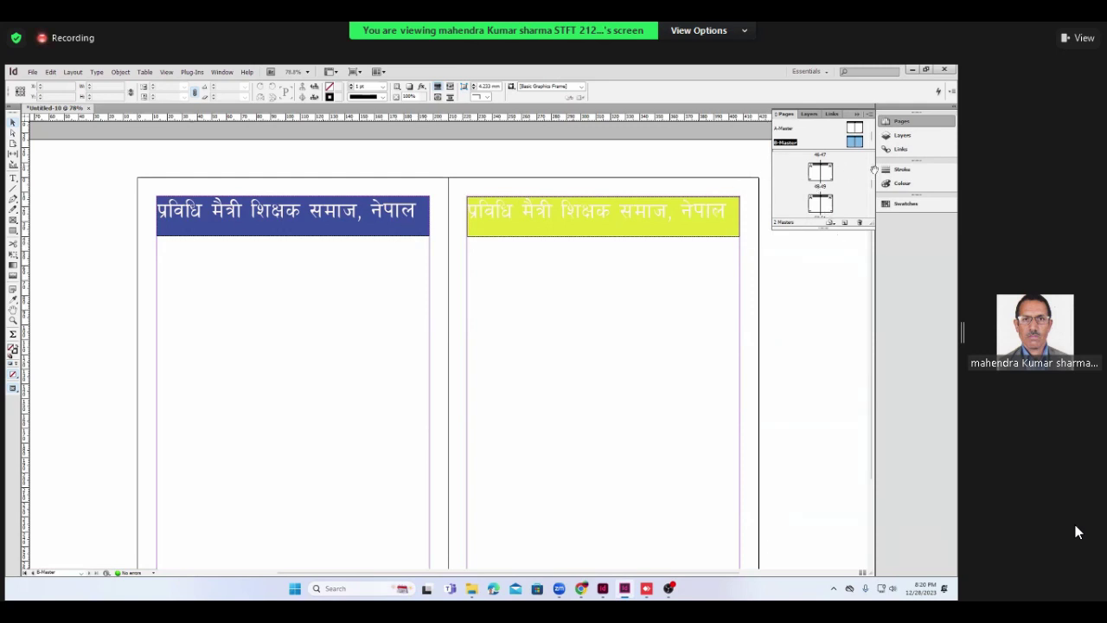
- Select spreads 98–99 and 100–101 together in the Pages panel
scroll(830, 200, down, 2)
scroll(830, 200, down, 3)
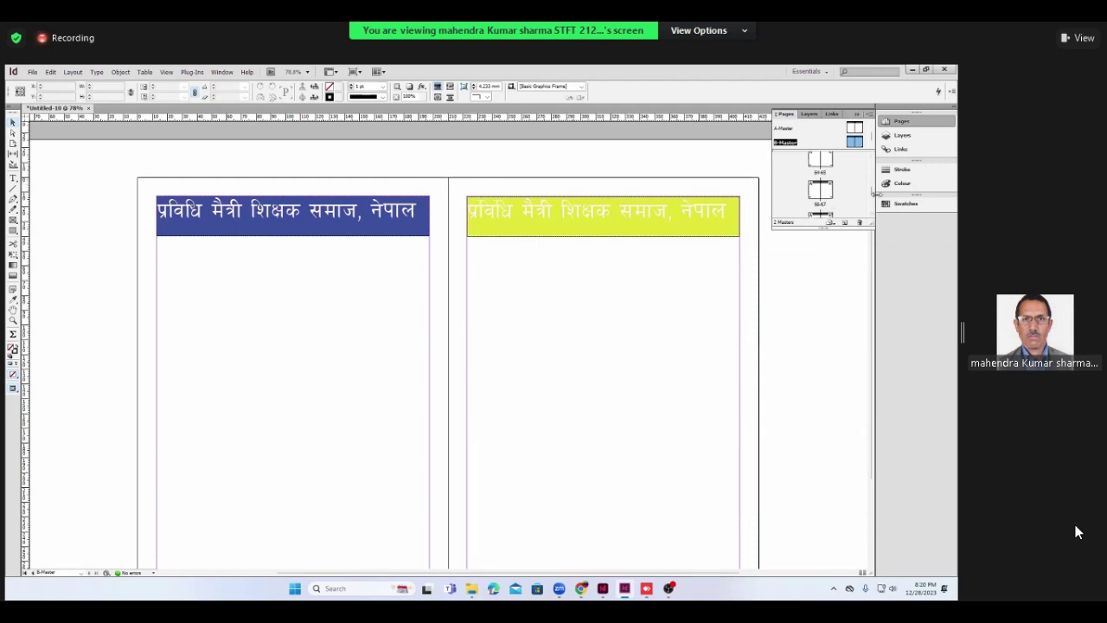
scroll(828, 198, down, 2)
scroll(828, 195, down, 2)
scroll(828, 192, down, 3)
scroll(828, 190, down, 3)
scroll(827, 189, down, 2)
scroll(827, 190, down, 2)
scroll(827, 191, down, 2)
scroll(827, 191, down, 2)
scroll(827, 192, down, 2)
scroll(827, 192, up, 2)
scroll(827, 191, up, 2)
scroll(827, 191, up, 2)
scroll(828, 191, up, 2)
scroll(827, 189, down, 3)
scroll(827, 189, down, 3)
scroll(830, 205, up, 3)
scroll(830, 206, up, 3)
scroll(832, 200, up, 3)
scroll(830, 201, up, 2)
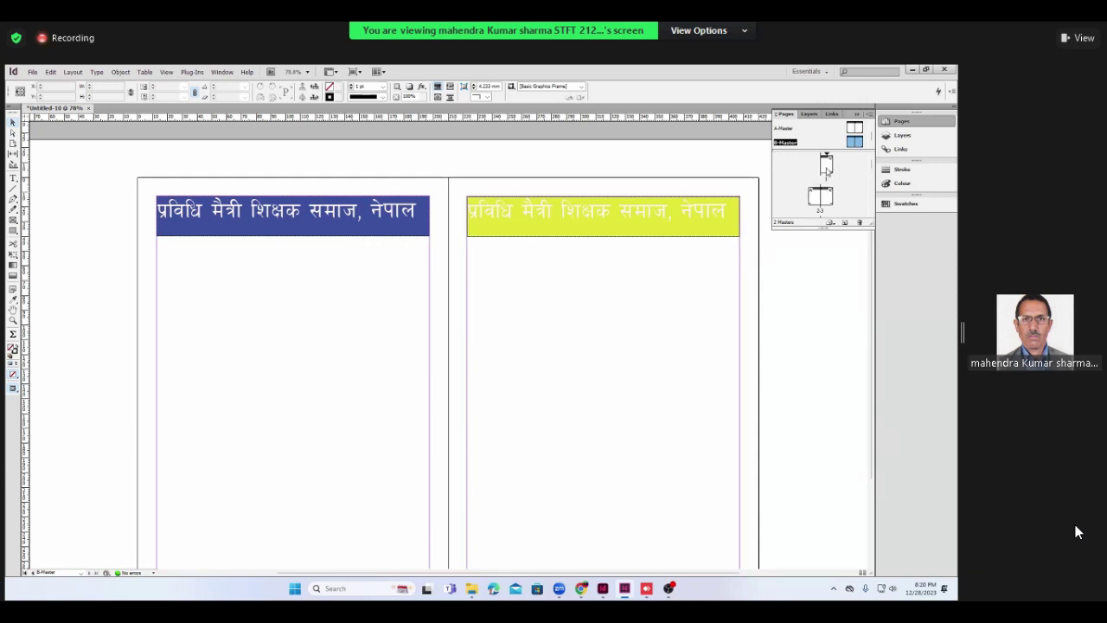
click(827, 166)
drag(872, 168, 871, 212)
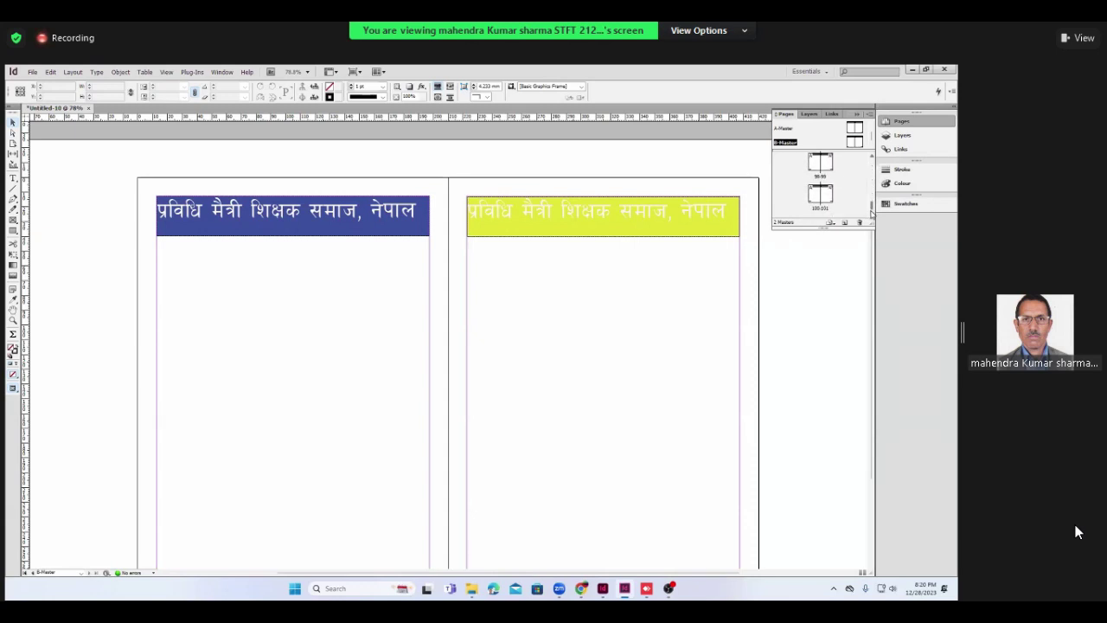
shift+click(829, 201)
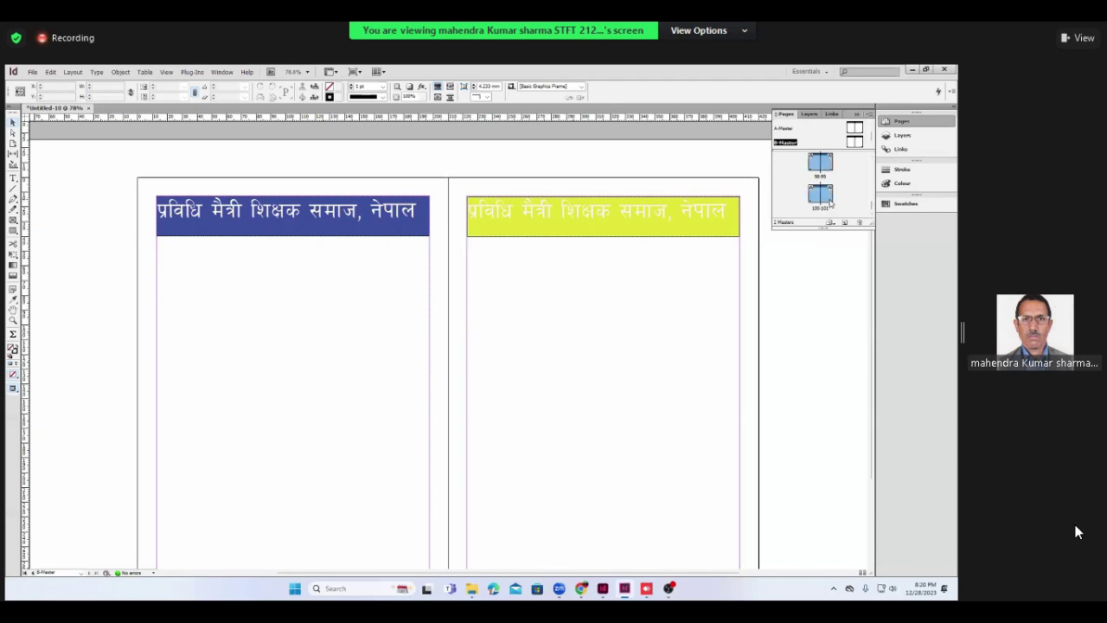
drag(830, 203, 853, 193)
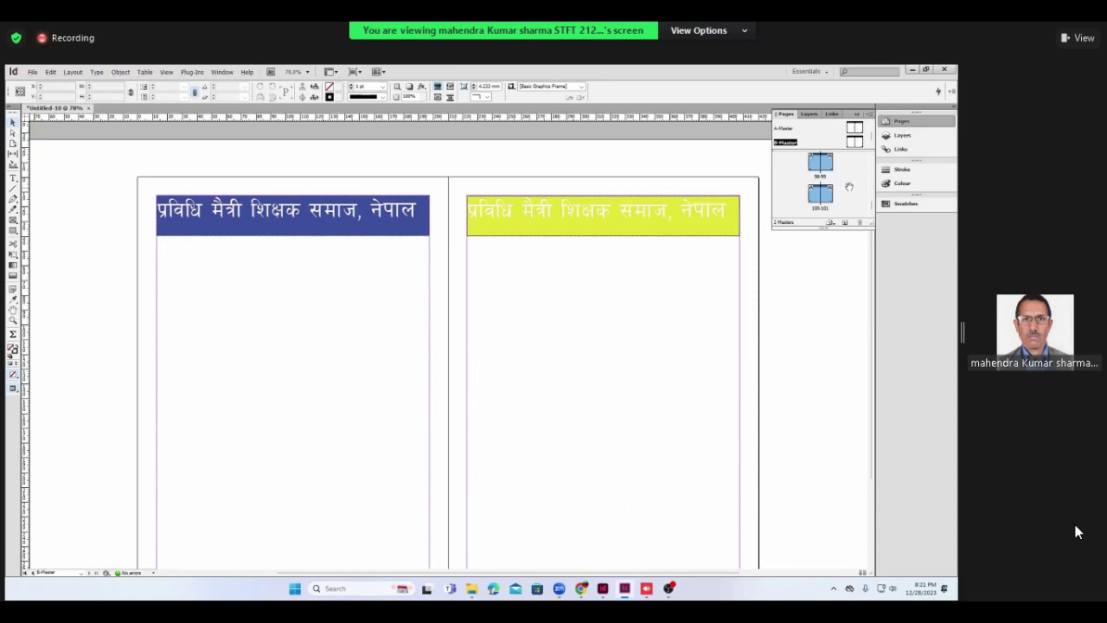
scroll(458, 441, down, 3)
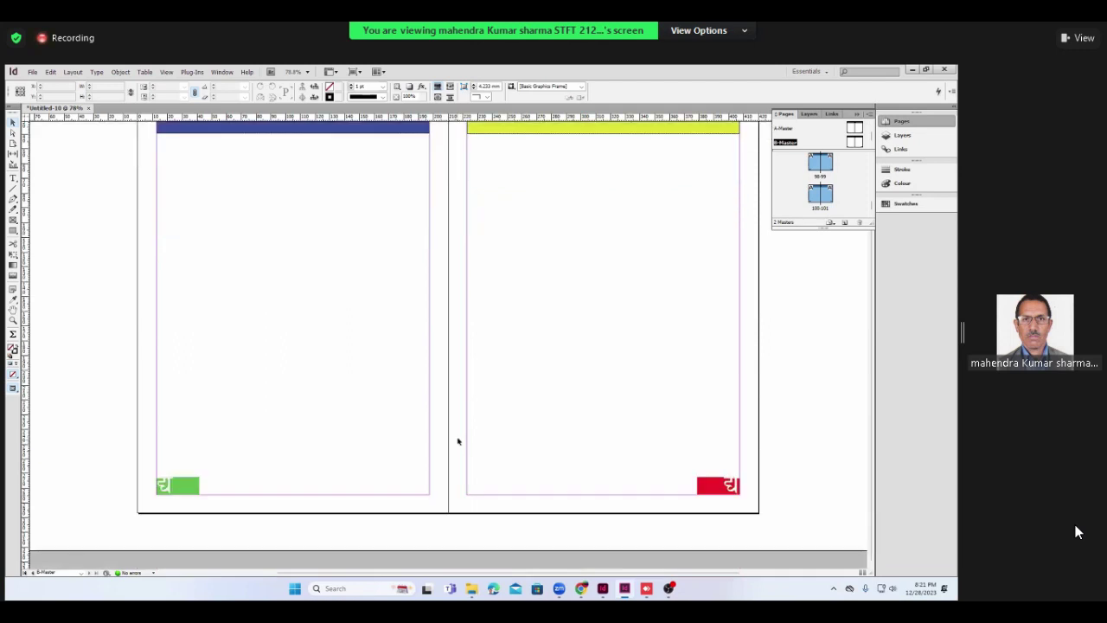
scroll(459, 437, up, 3)
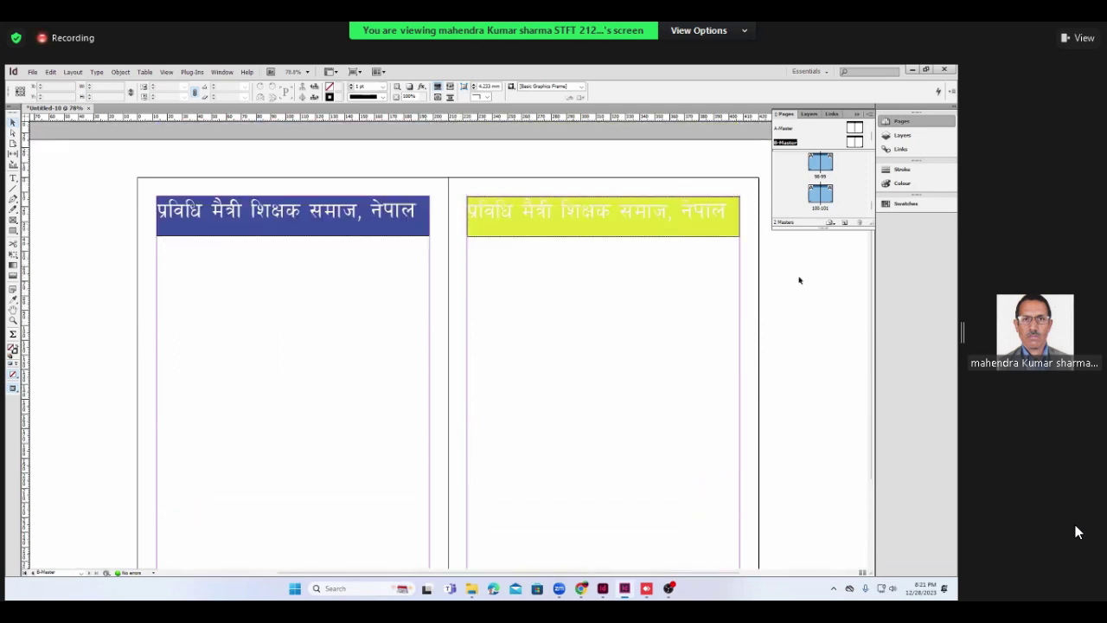
scroll(839, 195, up, 5)
scroll(839, 196, up, 5)
scroll(839, 196, up, 8)
scroll(838, 195, up, 8)
scroll(839, 195, up, 8)
scroll(838, 196, up, 8)
scroll(838, 196, up, 3)
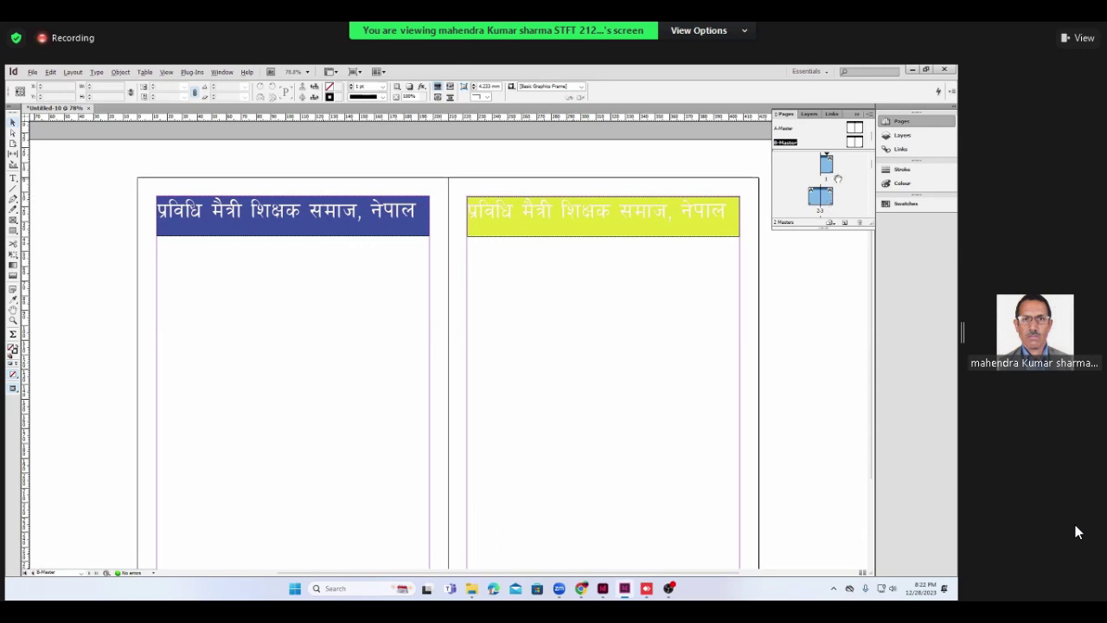
- Apply B-Master to page 3 and review the pages in the Pages panel
drag(854, 144, 820, 210)
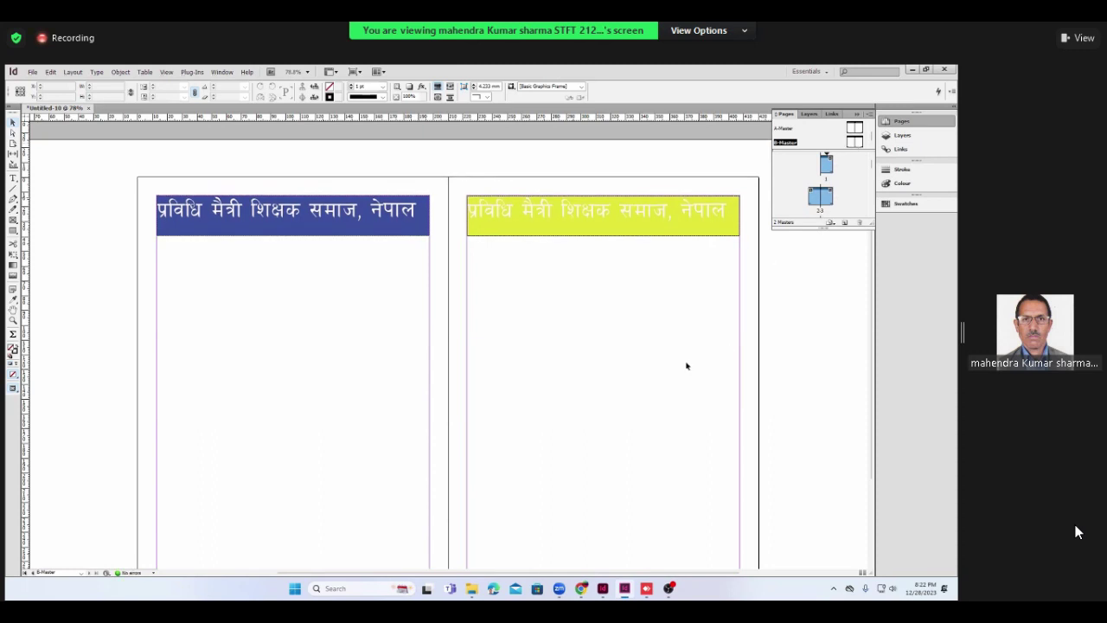
scroll(686, 365, down, 2)
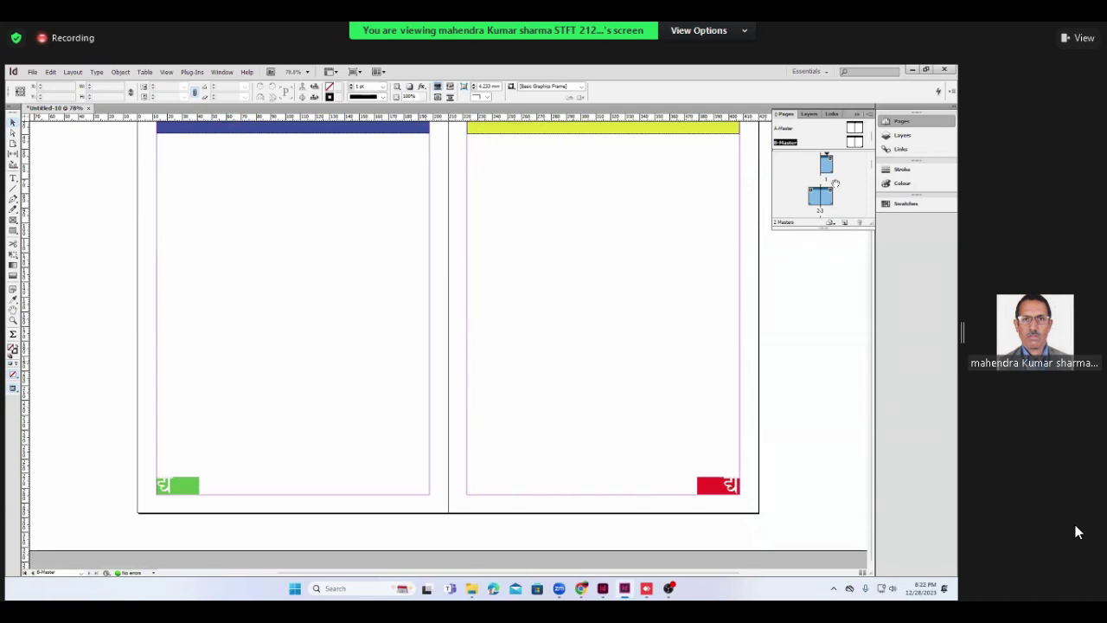
scroll(836, 176, up, 2)
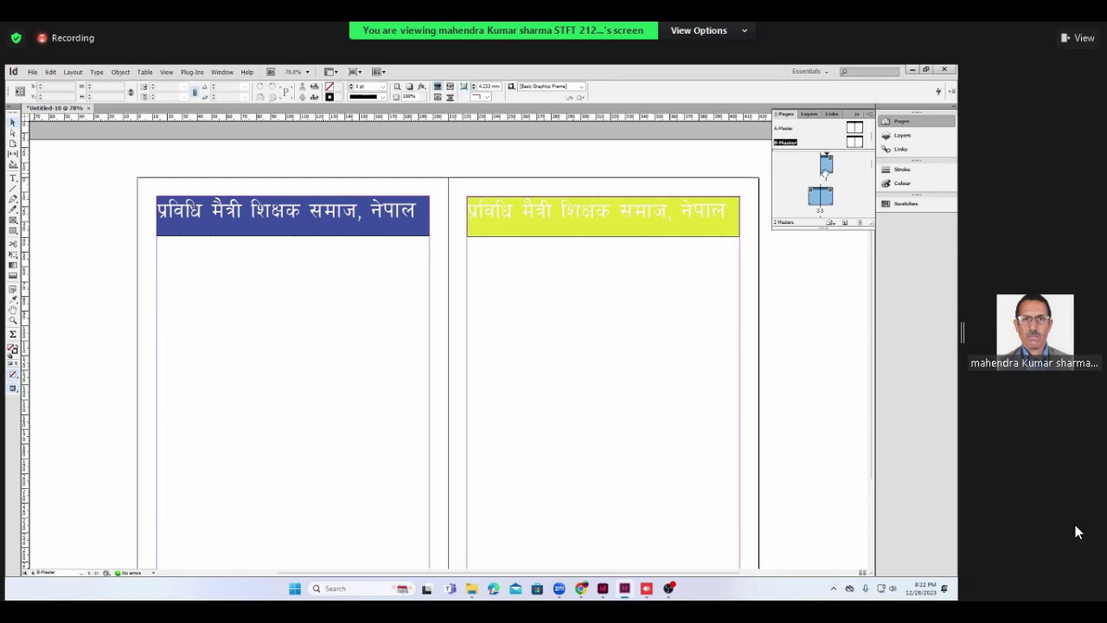
scroll(849, 191, down, 2)
scroll(848, 191, down, 2)
scroll(848, 191, down, 3)
scroll(848, 191, down, 4)
scroll(848, 192, down, 4)
scroll(849, 191, down, 4)
scroll(850, 191, down, 4)
scroll(849, 191, down, 5)
scroll(850, 191, down, 5)
scroll(849, 191, down, 5)
scroll(849, 191, down, 5)
scroll(849, 191, up, 4)
scroll(849, 191, up, 4)
scroll(849, 191, up, 4)
scroll(849, 191, up, 4)
scroll(849, 191, up, 5)
scroll(849, 191, up, 5)
scroll(849, 191, up, 3)
- Return to page 1 and scroll down through the document's spreads
double_click(826, 169)
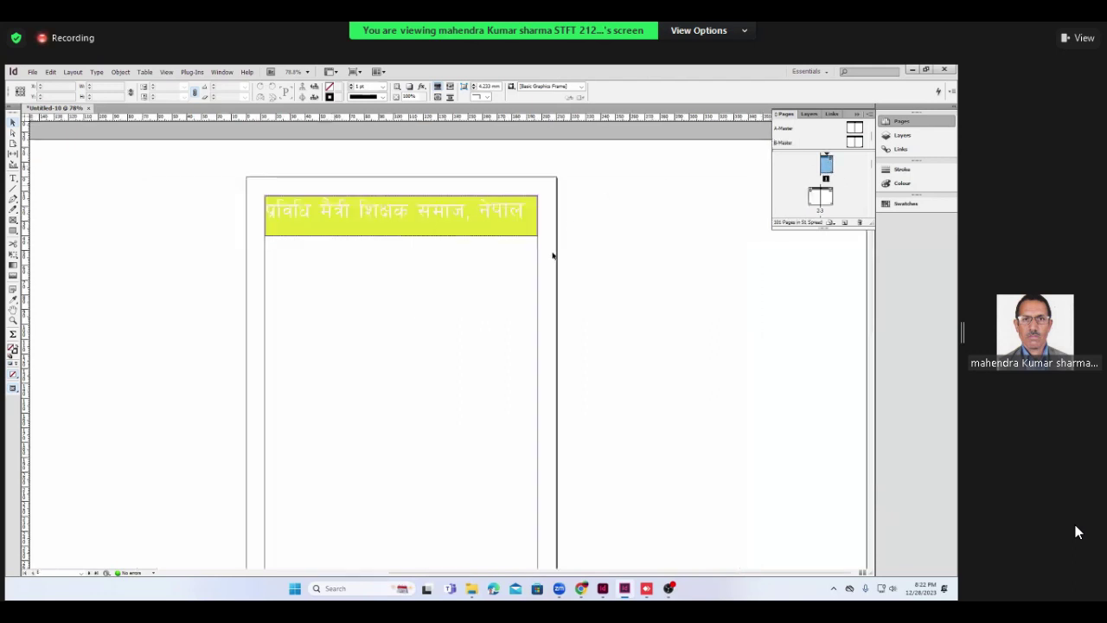
scroll(552, 252, down, 5)
scroll(550, 285, down, 1)
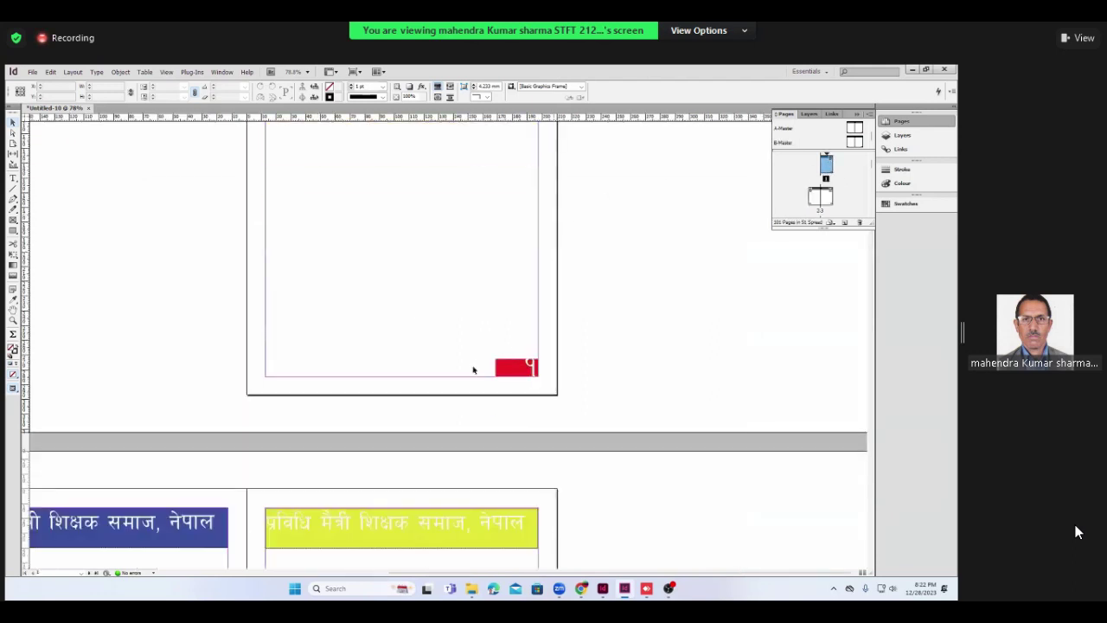
scroll(474, 367, down, 3)
scroll(474, 367, down, 2)
scroll(474, 368, down, 6)
scroll(474, 367, down, 6)
scroll(474, 365, down, 6)
scroll(474, 366, down, 4)
scroll(474, 366, down, 4)
scroll(474, 365, down, 6)
scroll(474, 366, down, 4)
scroll(473, 366, down, 4)
scroll(473, 365, down, 4)
scroll(473, 365, down, 4)
scroll(474, 366, down, 4)
scroll(474, 365, down, 4)
scroll(474, 366, down, 4)
scroll(474, 366, down, 4)
scroll(474, 366, down, 4)
scroll(474, 366, down, 4)
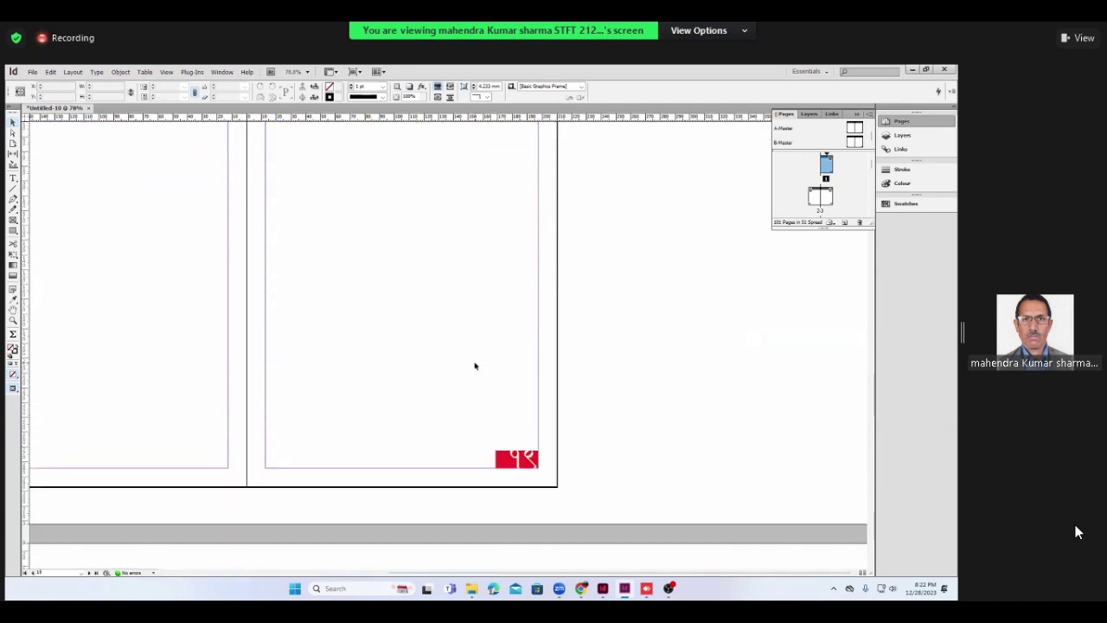
scroll(474, 366, down, 4)
scroll(475, 365, down, 4)
scroll(477, 365, down, 2)
scroll(481, 360, down, 4)
scroll(487, 356, down, 4)
scroll(497, 351, down, 4)
scroll(498, 347, down, 3)
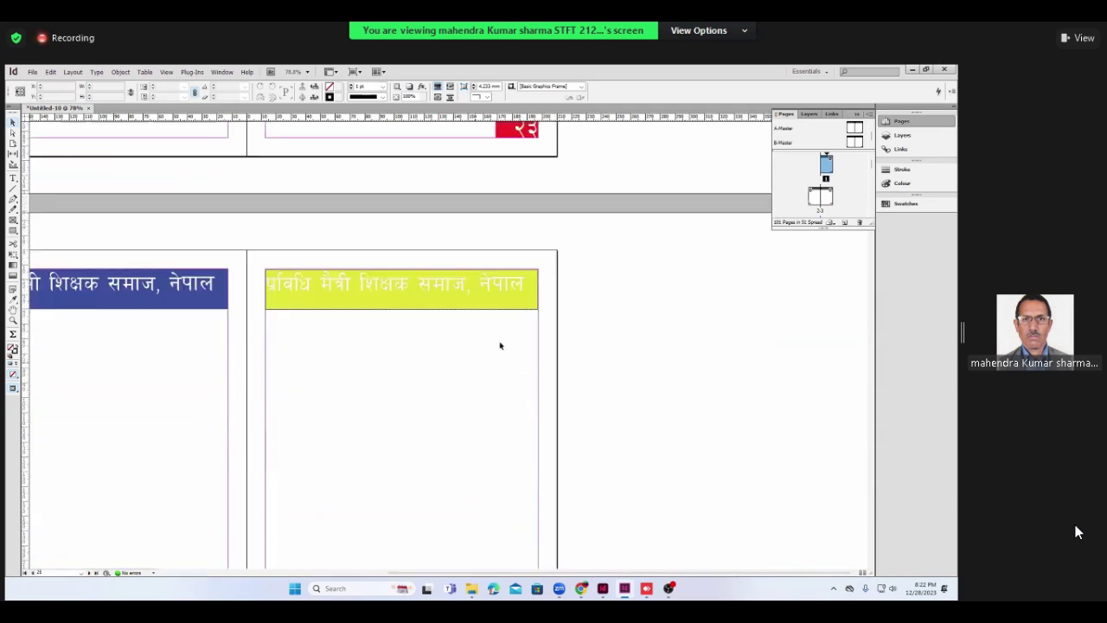
scroll(499, 344, down, 4)
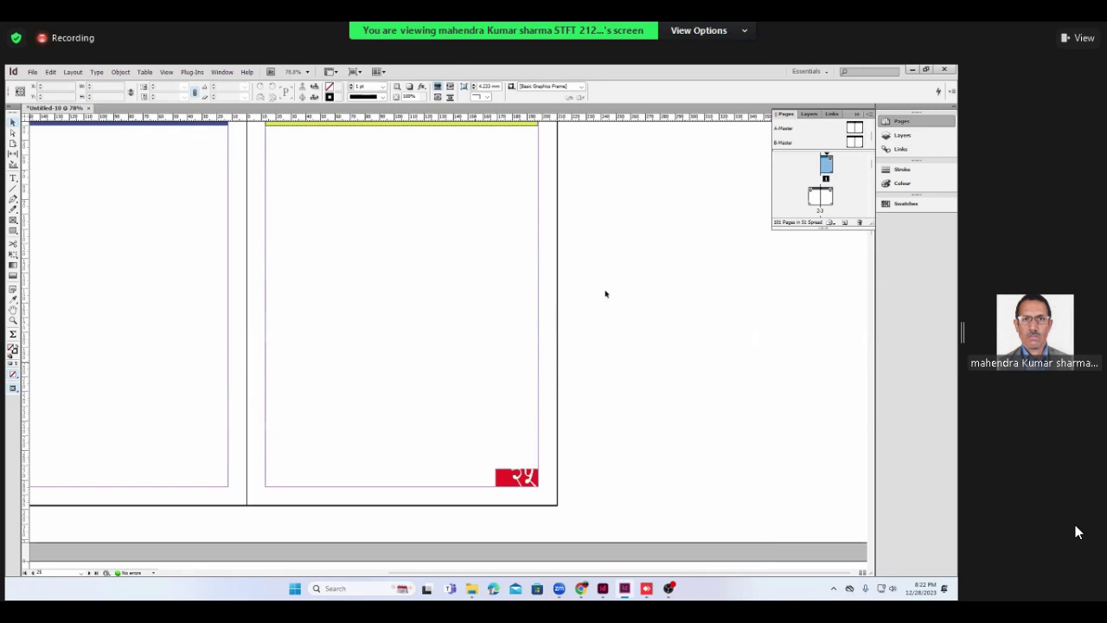
scroll(753, 277, down, 4)
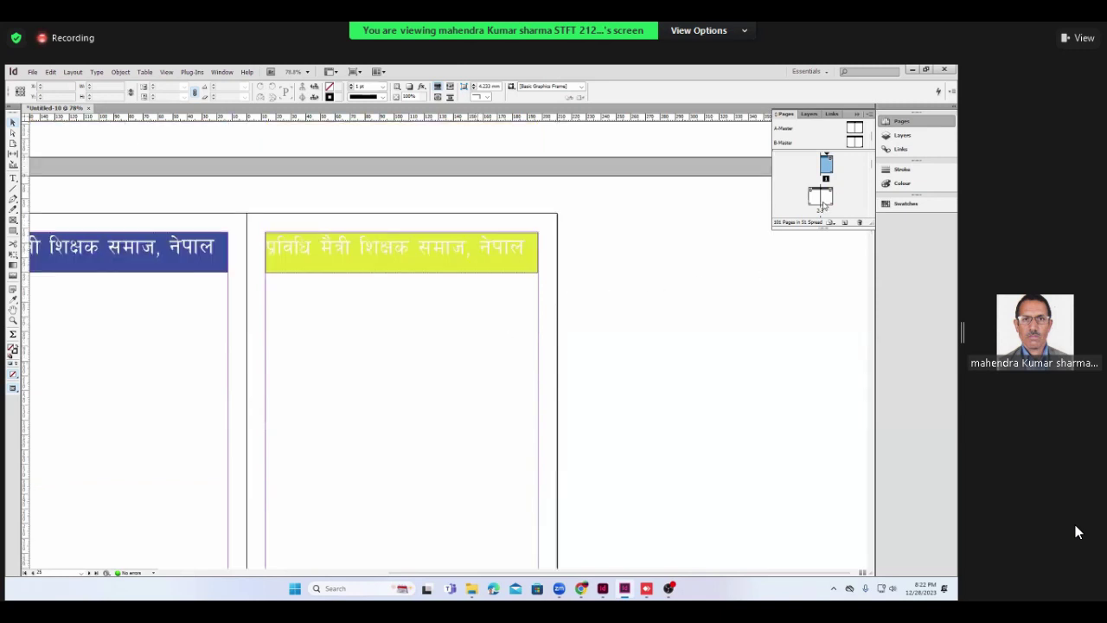
- Jump to the spread after page ११ and inspect its blue and yellow headers
double_click(826, 166)
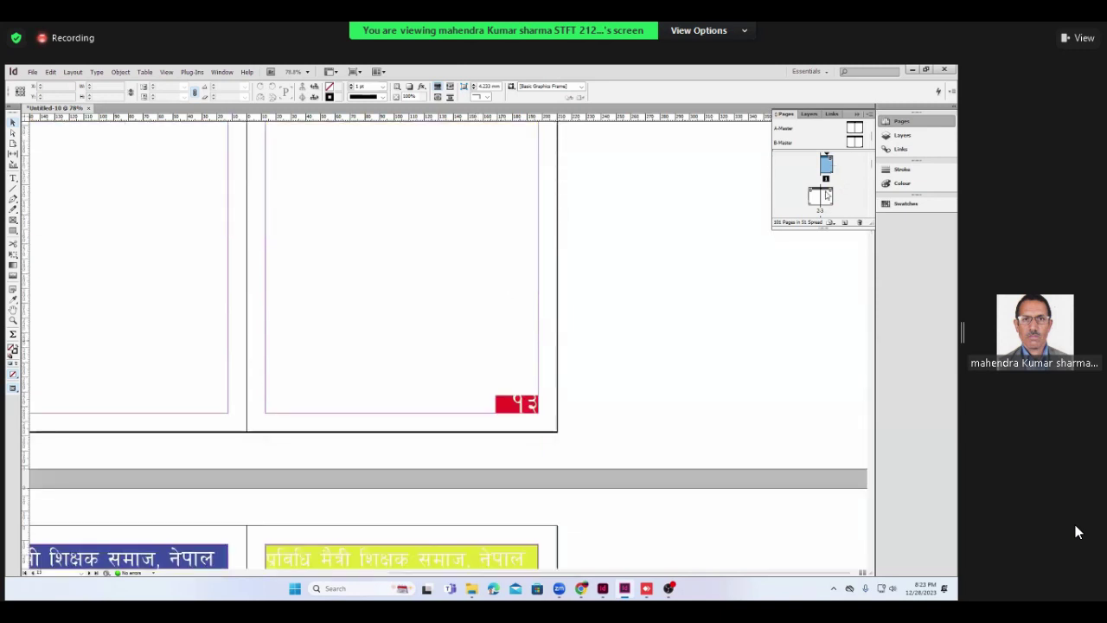
double_click(821, 197)
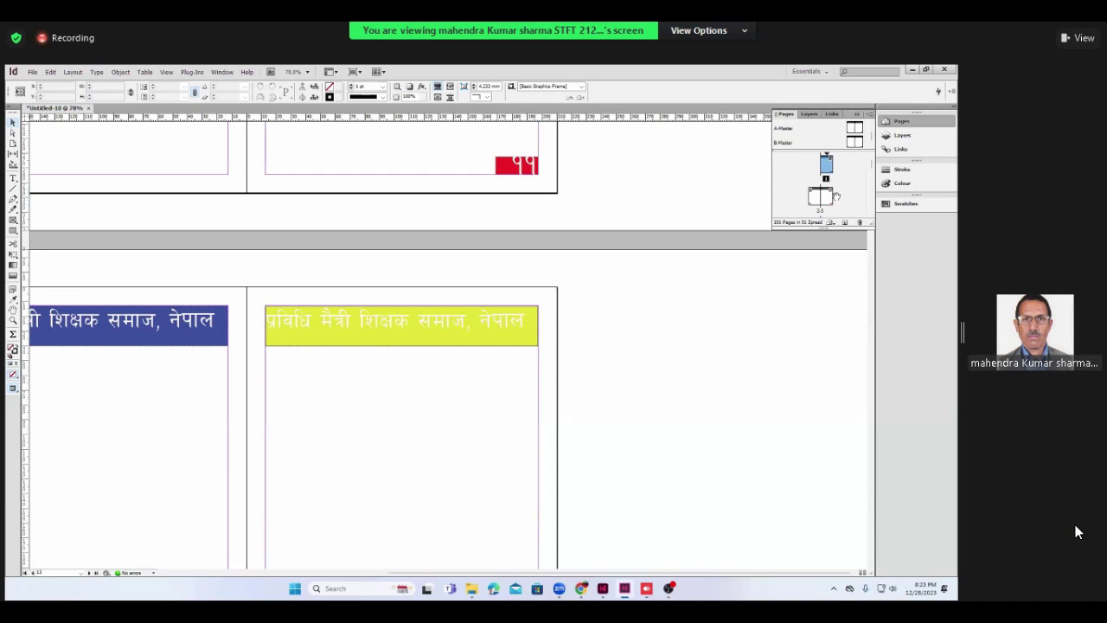
scroll(836, 197, down, 3)
scroll(836, 197, down, 3)
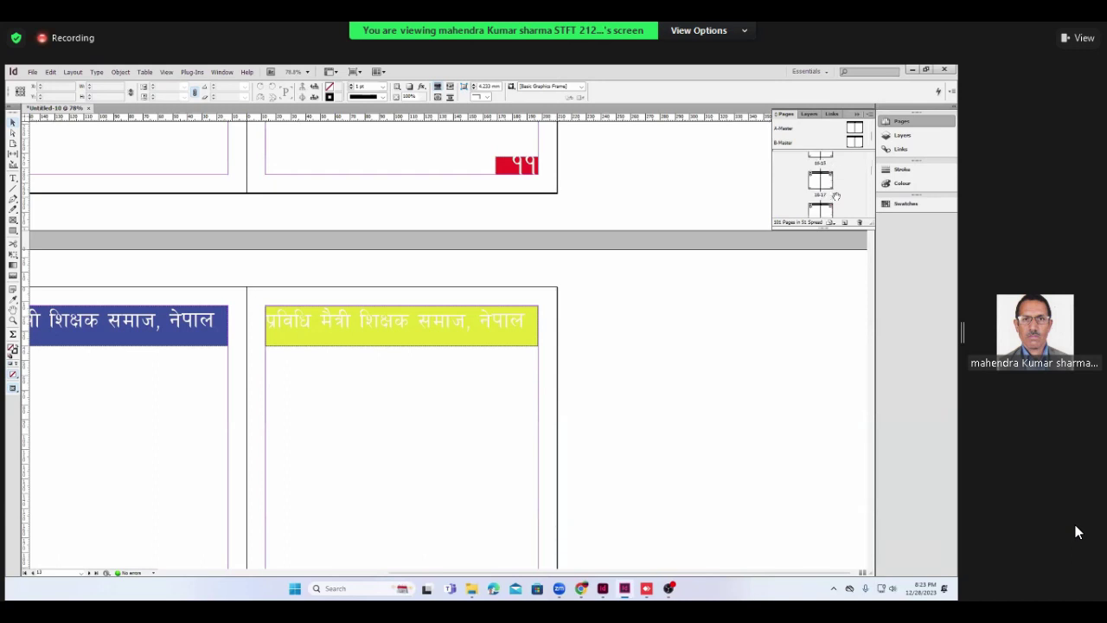
scroll(836, 197, down, 3)
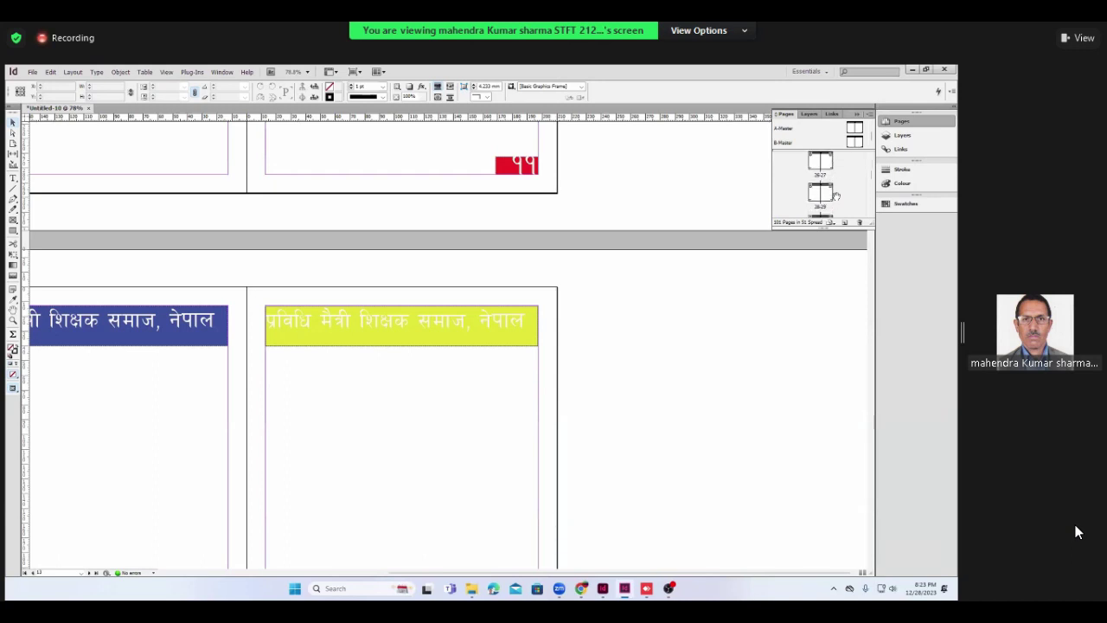
scroll(836, 197, down, 1)
scroll(836, 195, down, 1)
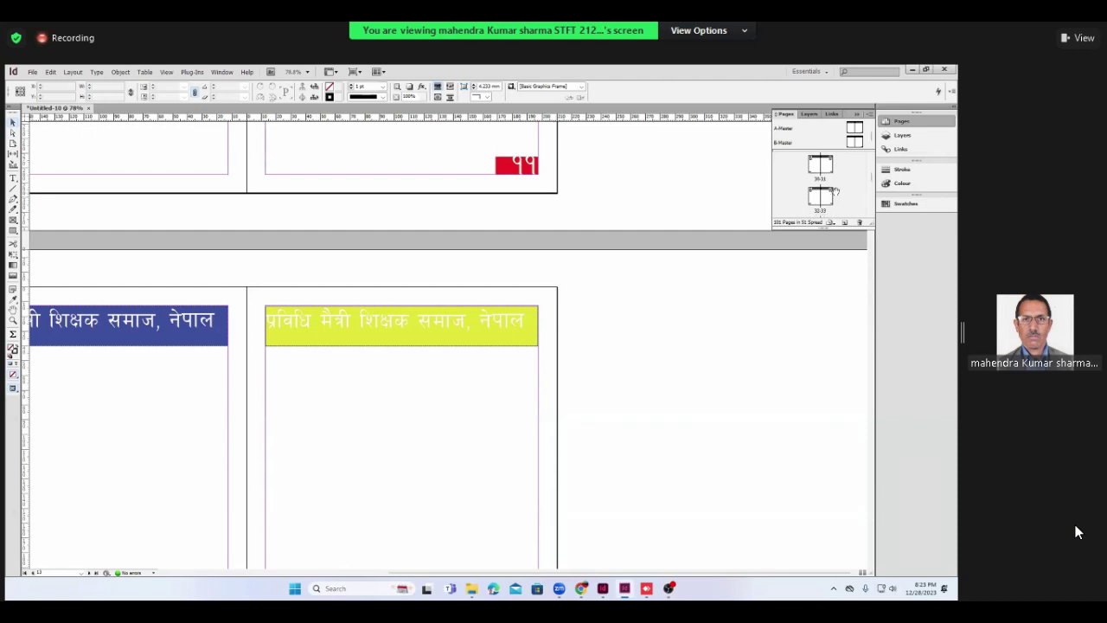
scroll(836, 192, up, 10)
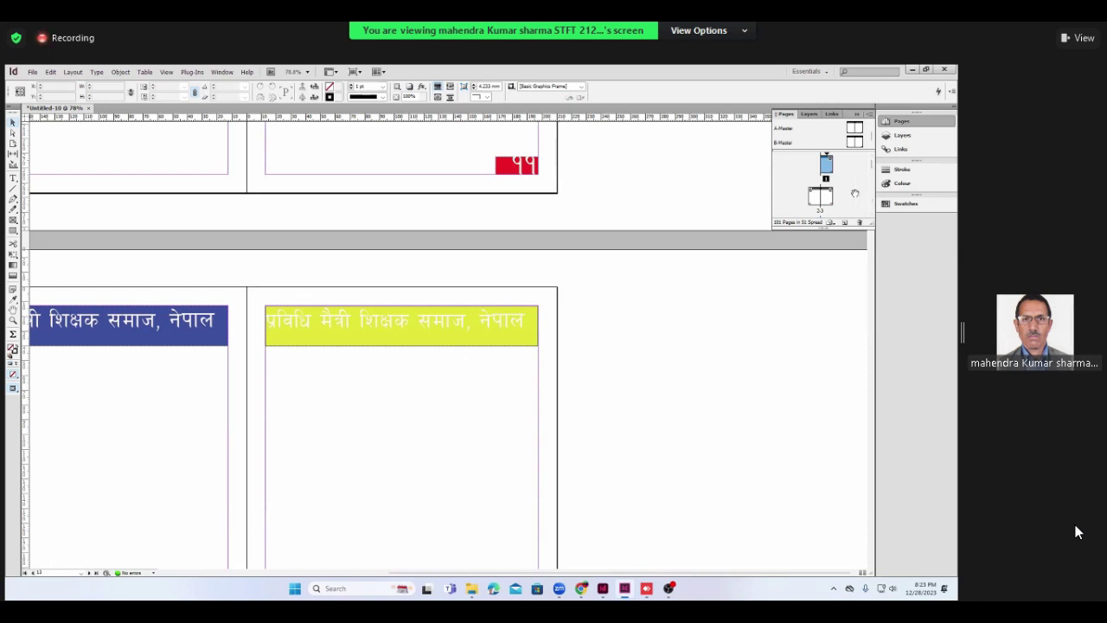
scroll(856, 192, down, 1)
scroll(861, 204, up, 1)
- Apply the A-Master to spreads 98–99 and 100–101
drag(873, 169, 871, 221)
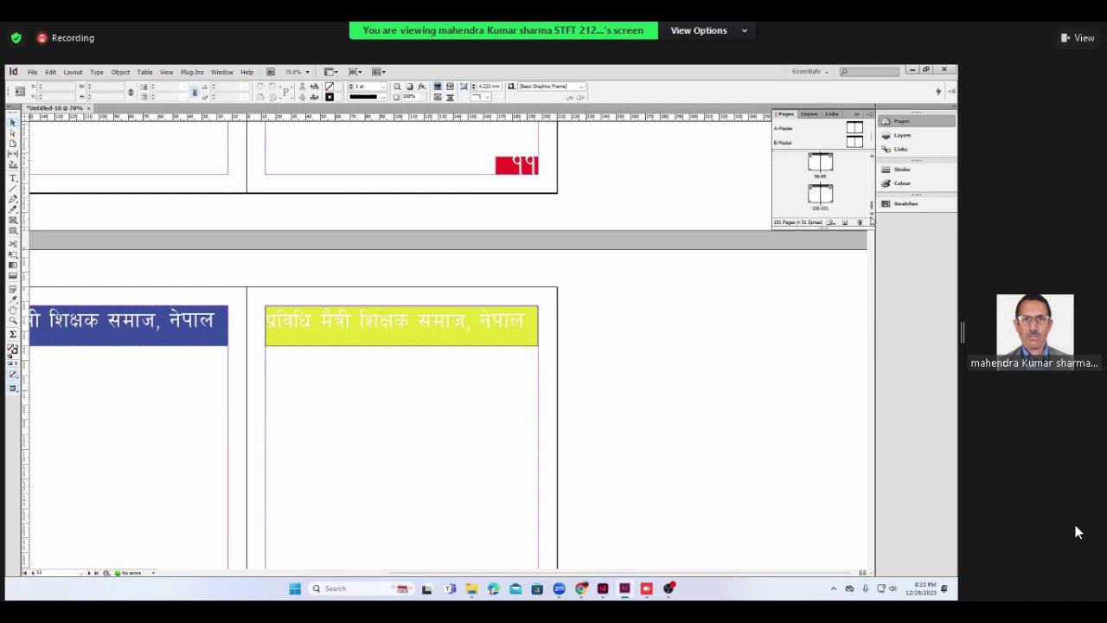
shift+click(829, 201)
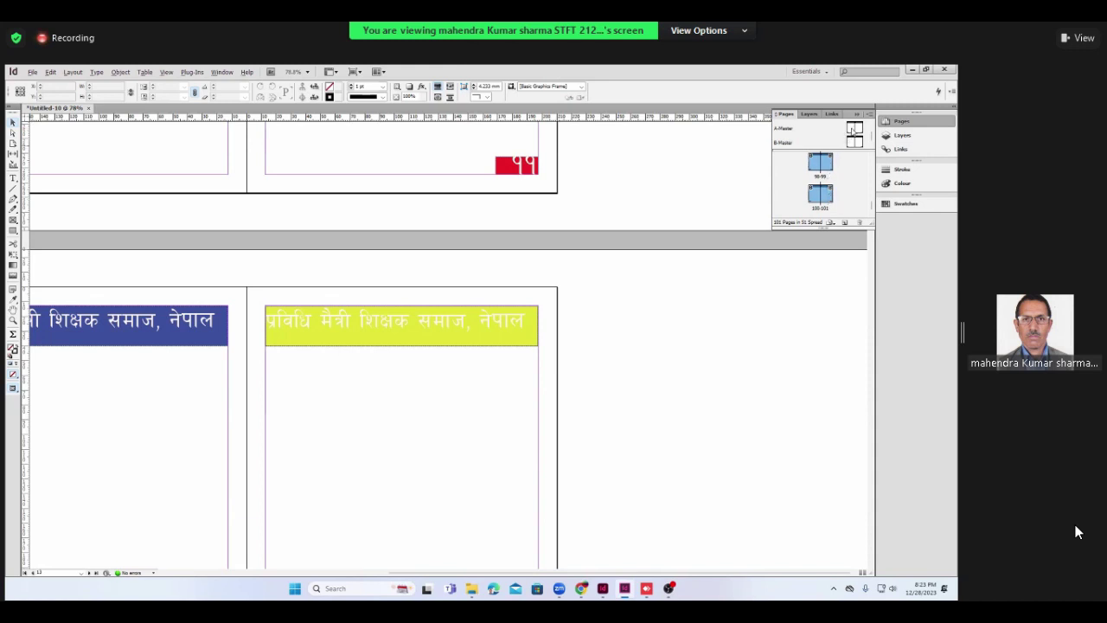
drag(851, 130, 853, 198)
scroll(855, 183, up, 5)
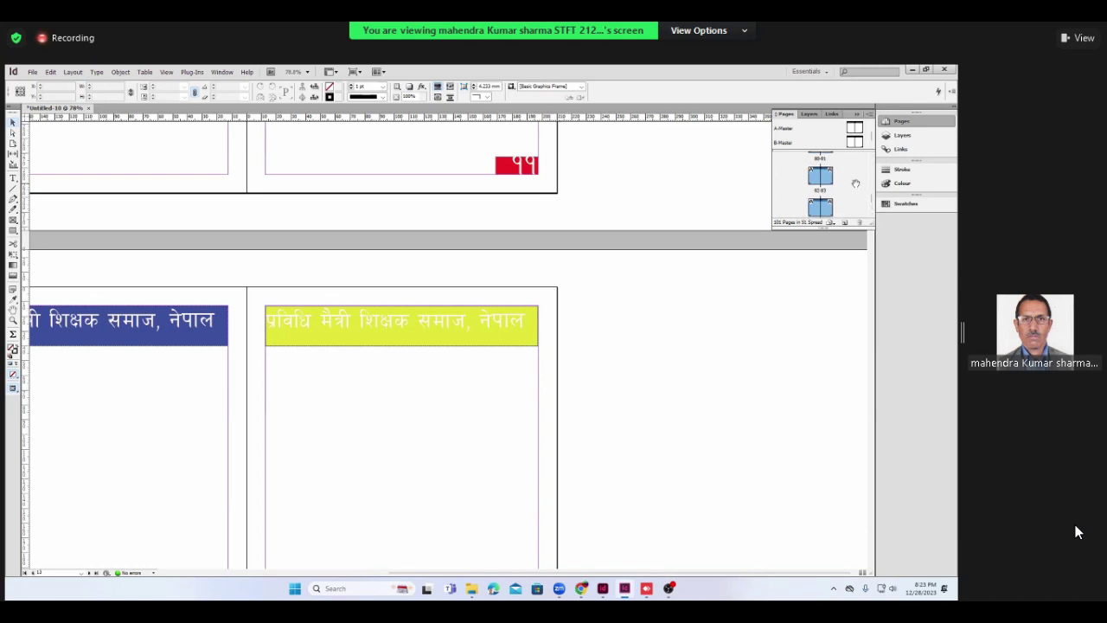
scroll(855, 183, up, 10)
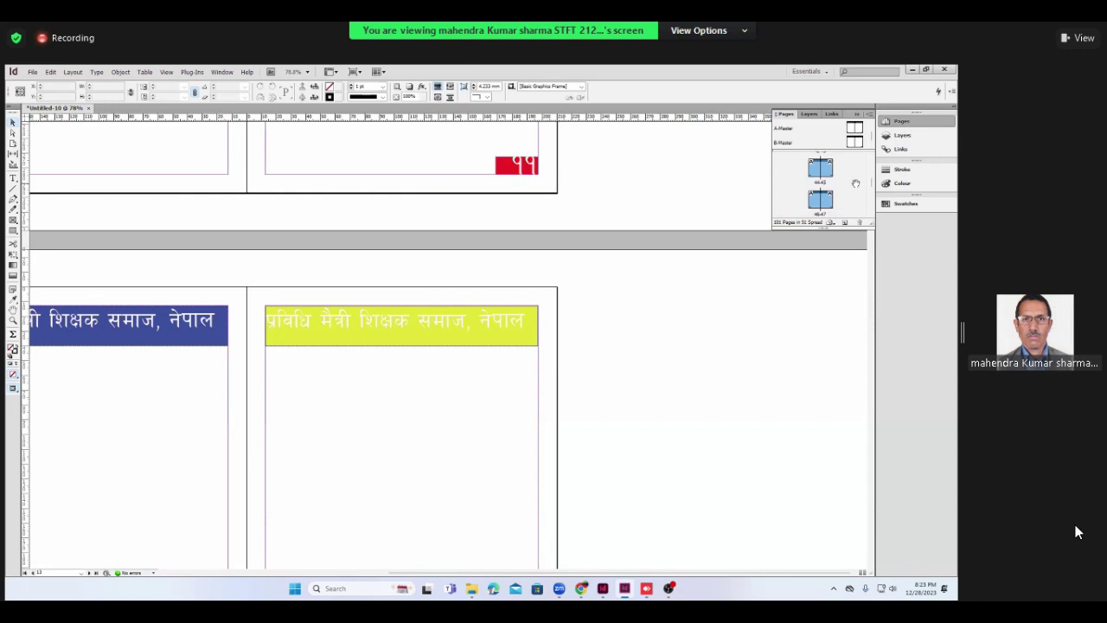
scroll(855, 183, up, 10)
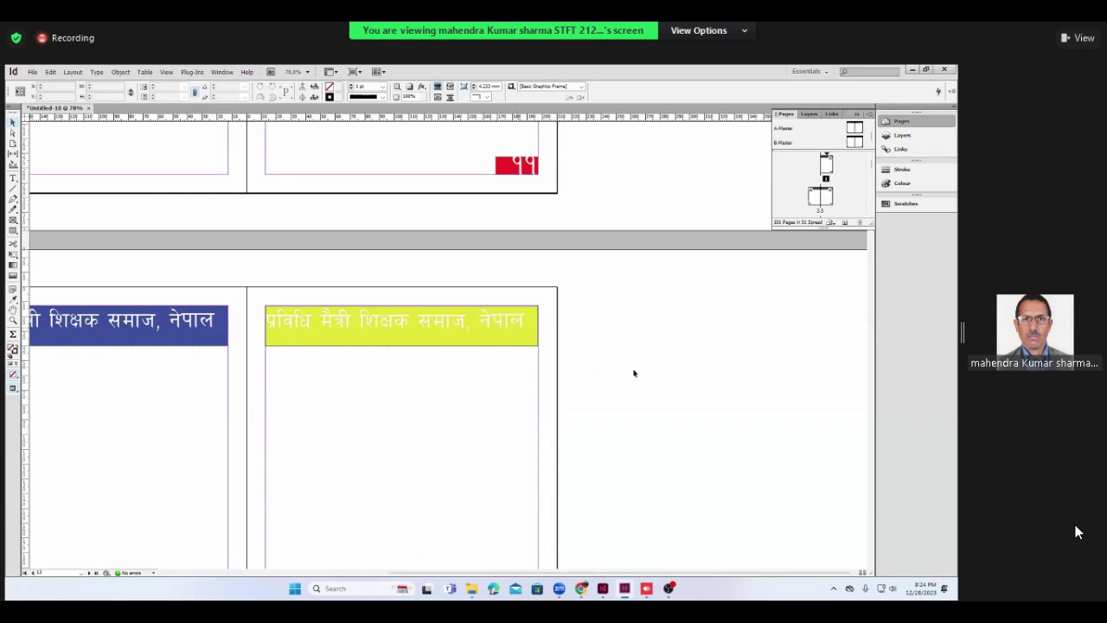
- Return to page 1 and bring up its Apply Master to Pages options
scroll(633, 372, up, 3)
scroll(633, 372, down, 2)
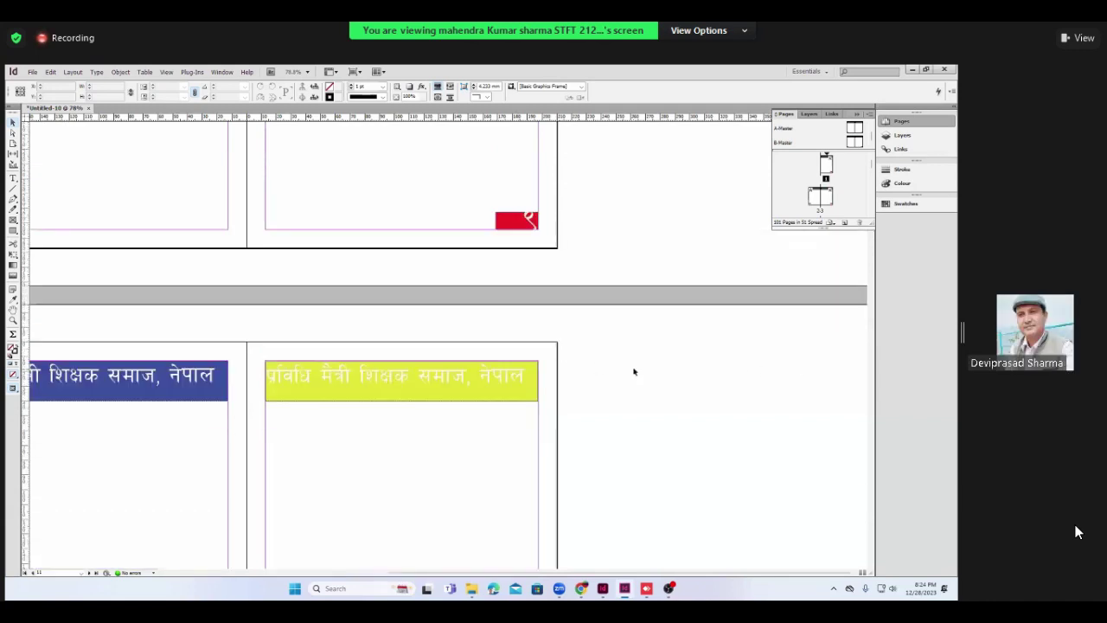
double_click(824, 179)
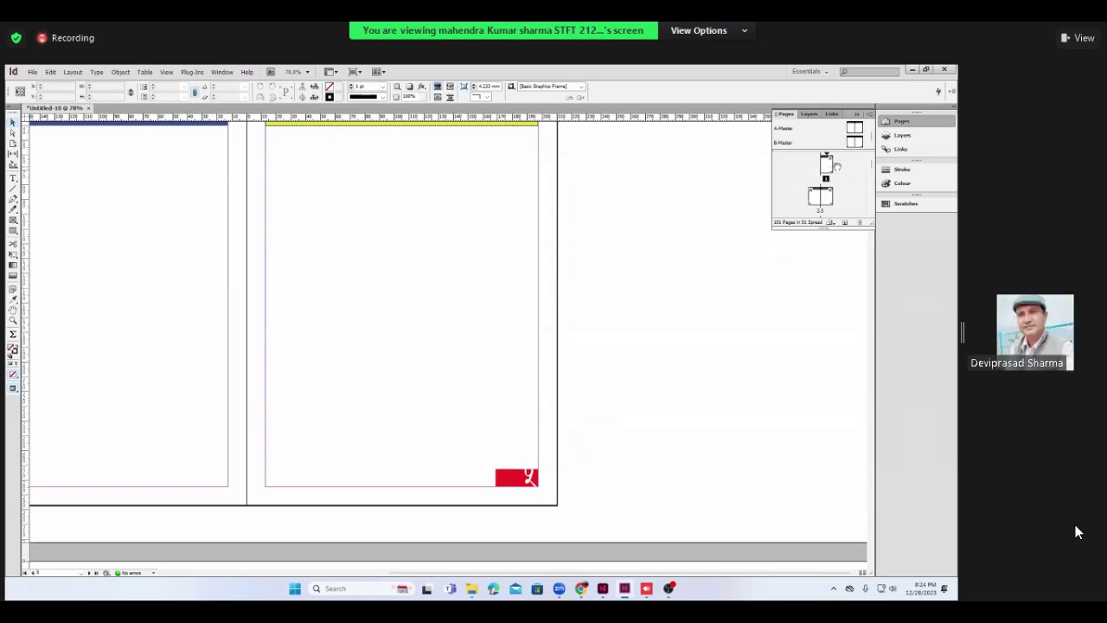
right_click(843, 173)
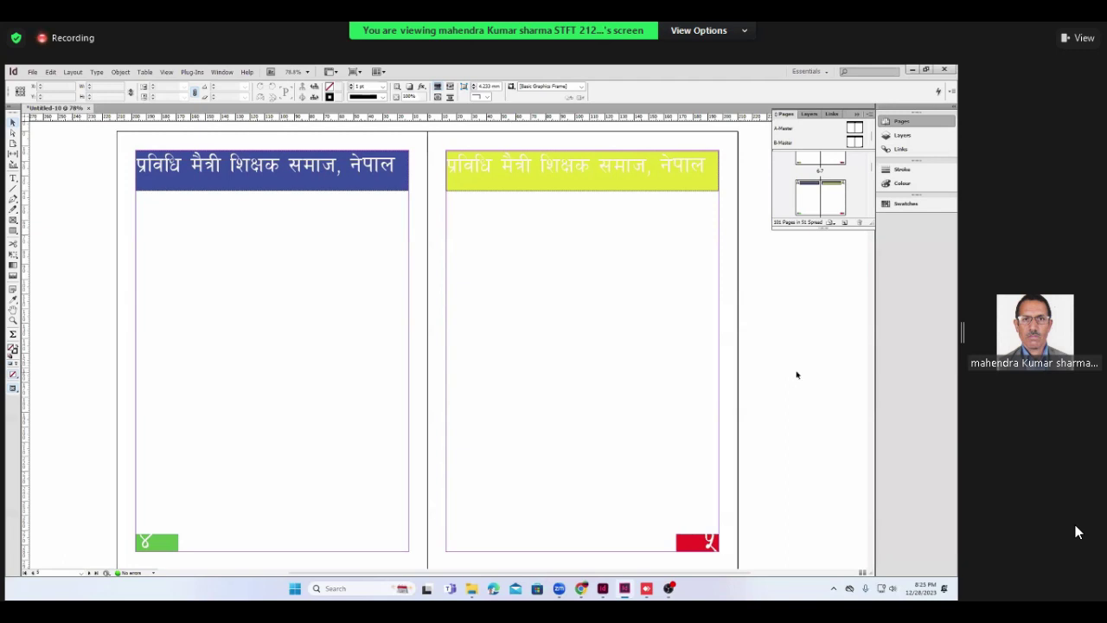
- Scroll up to page 1, then down through the spreads to check headers and numbered footers
scroll(802, 358, up, 2)
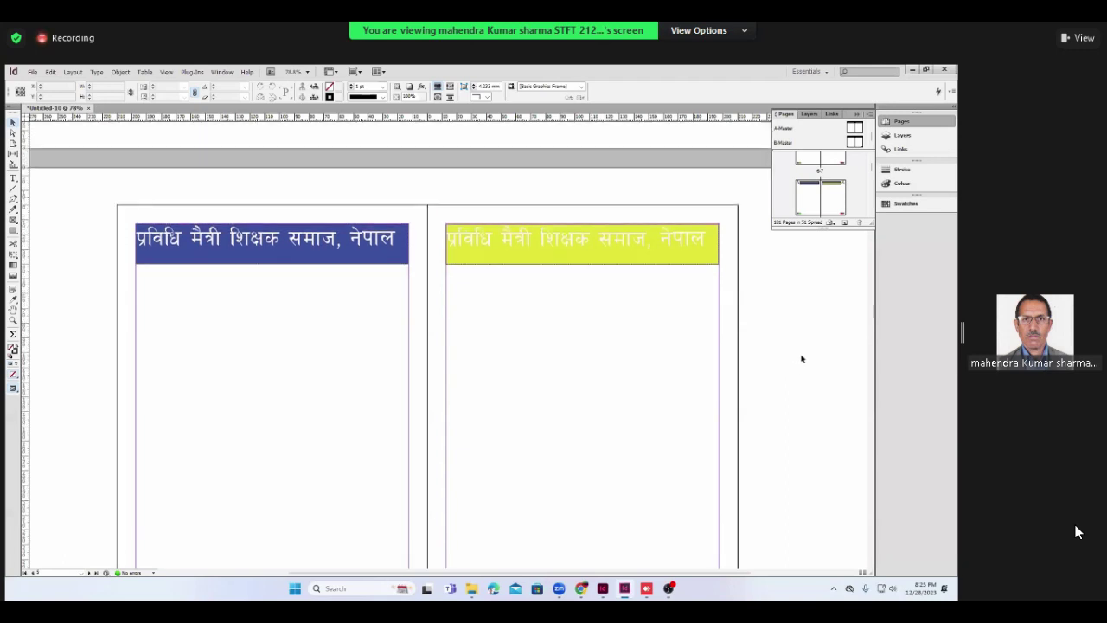
scroll(802, 358, up, 3)
scroll(802, 358, up, 3)
scroll(801, 358, up, 4)
scroll(802, 358, up, 5)
scroll(801, 358, up, 3)
scroll(802, 358, up, 5)
scroll(802, 358, up, 2)
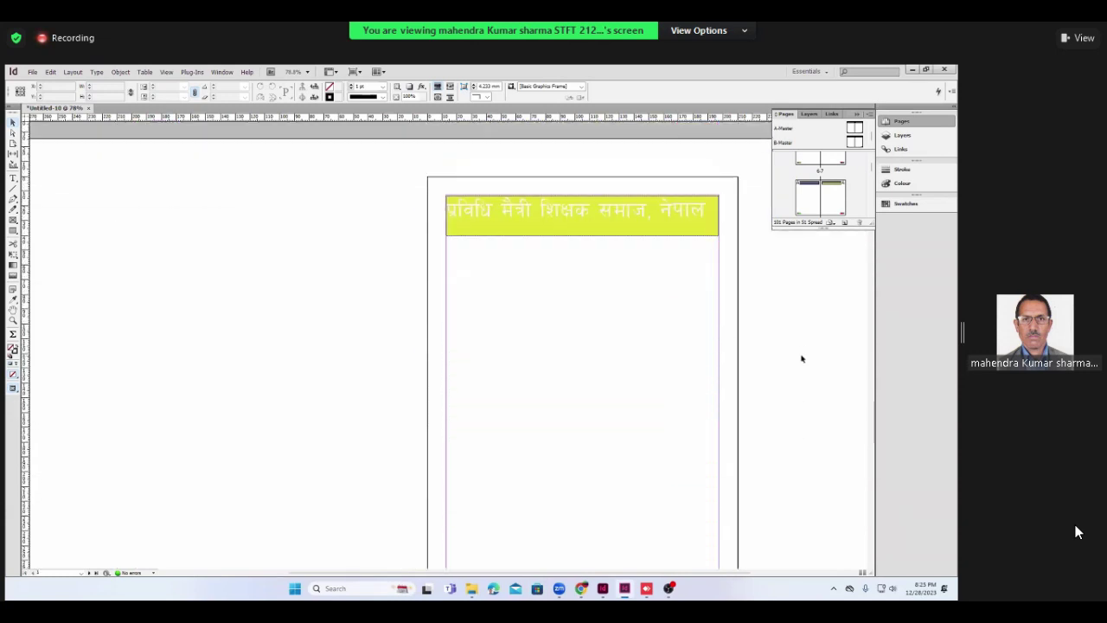
scroll(801, 358, down, 4)
scroll(801, 358, down, 5)
scroll(802, 358, down, 4)
scroll(802, 358, down, 3)
scroll(802, 359, down, 5)
scroll(801, 358, down, 3)
scroll(802, 358, down, 4)
scroll(802, 358, down, 3)
scroll(801, 358, down, 5)
scroll(802, 358, down, 3)
scroll(801, 358, down, 5)
scroll(802, 358, down, 4)
scroll(802, 358, down, 5)
scroll(801, 358, down, 5)
scroll(802, 358, down, 1)
scroll(801, 358, down, 6)
scroll(802, 358, down, 4)
scroll(802, 358, down, 5)
scroll(801, 358, down, 5)
scroll(802, 358, down, 3)
scroll(801, 358, down, 5)
scroll(802, 358, down, 2)
scroll(802, 358, down, 5)
scroll(802, 358, down, 5)
scroll(802, 358, down, 5)
scroll(801, 358, down, 5)
scroll(801, 358, down, 3)
scroll(802, 358, down, 3)
scroll(801, 358, down, 5)
scroll(801, 358, down, 5)
scroll(801, 358, down, 5)
scroll(802, 358, down, 5)
scroll(802, 358, down, 5)
scroll(802, 358, down, 4)
scroll(802, 358, down, 6)
scroll(801, 358, down, 5)
scroll(802, 358, down, 5)
scroll(801, 358, down, 5)
scroll(801, 358, down, 5)
scroll(802, 358, down, 5)
scroll(802, 358, down, 5)
scroll(802, 358, down, 5)
scroll(802, 358, down, 5)
scroll(802, 358, down, 7)
scroll(802, 358, down, 4)
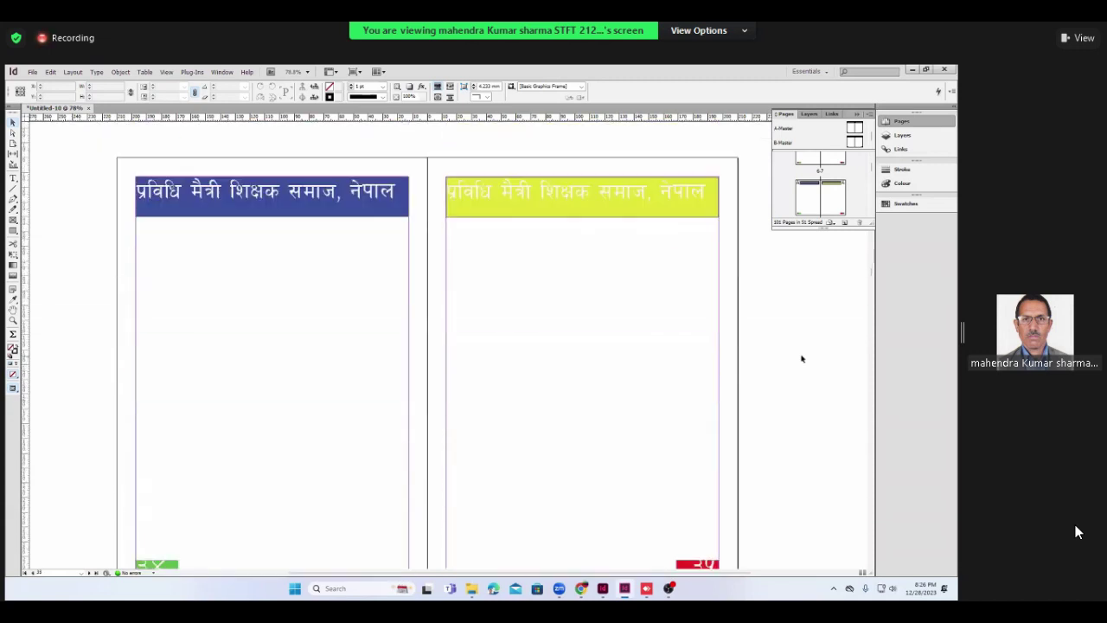
scroll(801, 358, down, 6)
scroll(801, 358, down, 5)
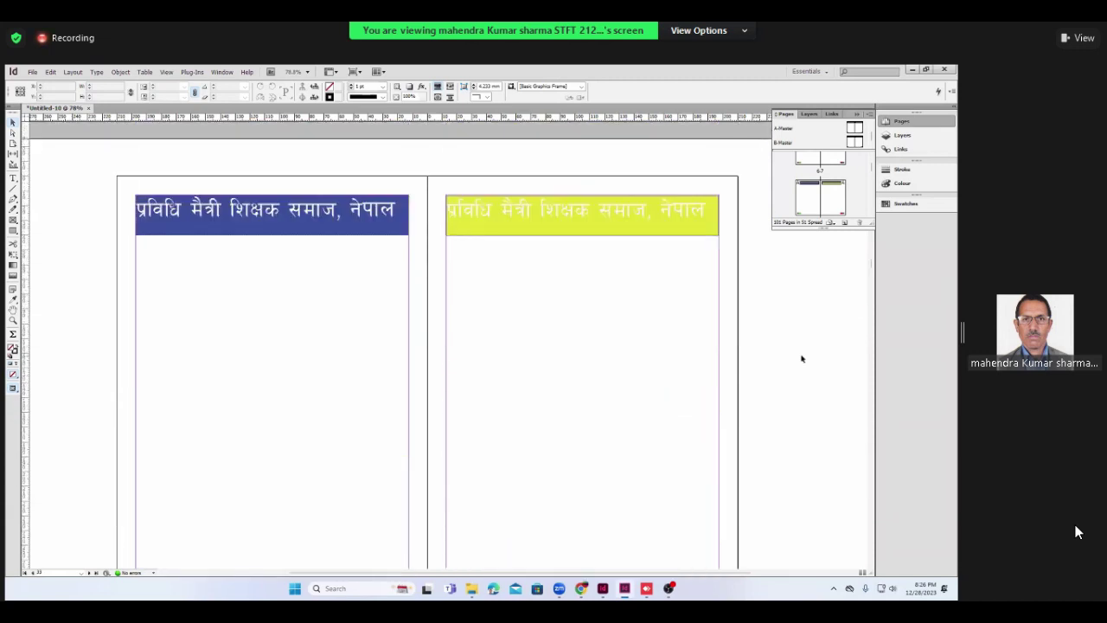
scroll(801, 358, down, 5)
scroll(802, 358, down, 5)
scroll(801, 358, down, 5)
scroll(802, 358, down, 5)
scroll(802, 358, down, 5)
scroll(802, 358, down, 5)
scroll(802, 358, down, 5)
scroll(802, 358, down, 5)
scroll(802, 358, down, 5)
scroll(802, 358, down, 5)
scroll(801, 358, down, 5)
scroll(801, 358, down, 5)
scroll(801, 358, down, 5)
scroll(801, 358, down, 5)
scroll(801, 358, down, 5)
scroll(802, 358, down, 5)
scroll(802, 358, down, 5)
scroll(801, 358, down, 5)
scroll(802, 358, down, 5)
scroll(801, 359, down, 5)
scroll(802, 358, down, 5)
scroll(802, 358, down, 5)
scroll(802, 358, down, 5)
scroll(801, 358, down, 5)
scroll(802, 358, down, 5)
scroll(802, 358, down, 5)
scroll(801, 358, down, 5)
scroll(802, 358, down, 5)
scroll(802, 358, up, 1)
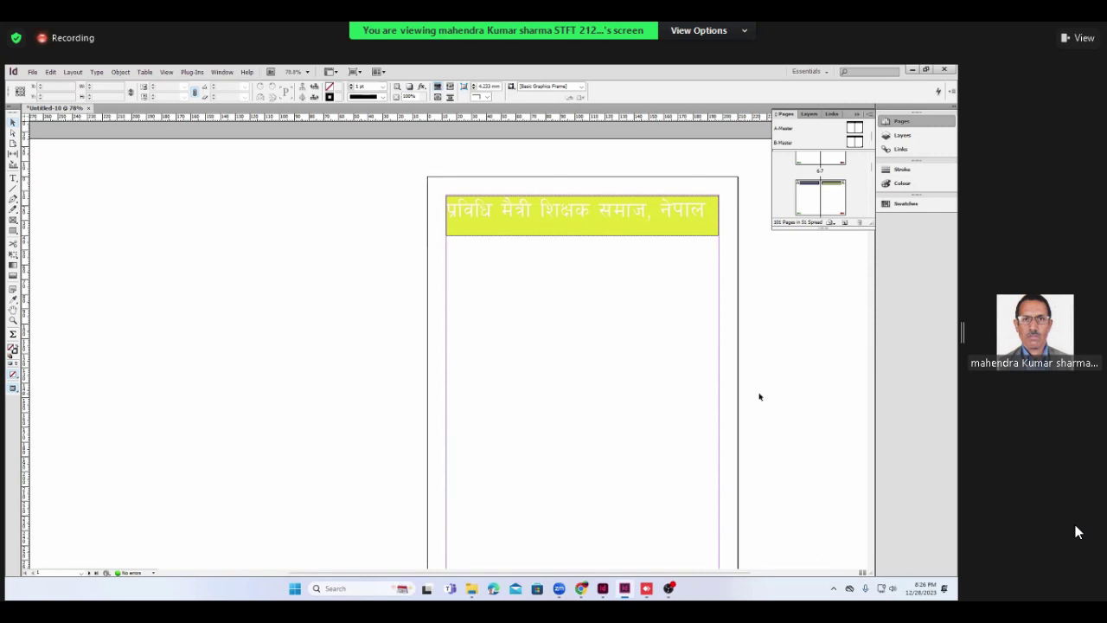
- Scroll down through the document to locate a later spread
scroll(759, 397, down, 3)
scroll(760, 396, down, 4)
scroll(760, 396, down, 5)
scroll(759, 394, down, 3)
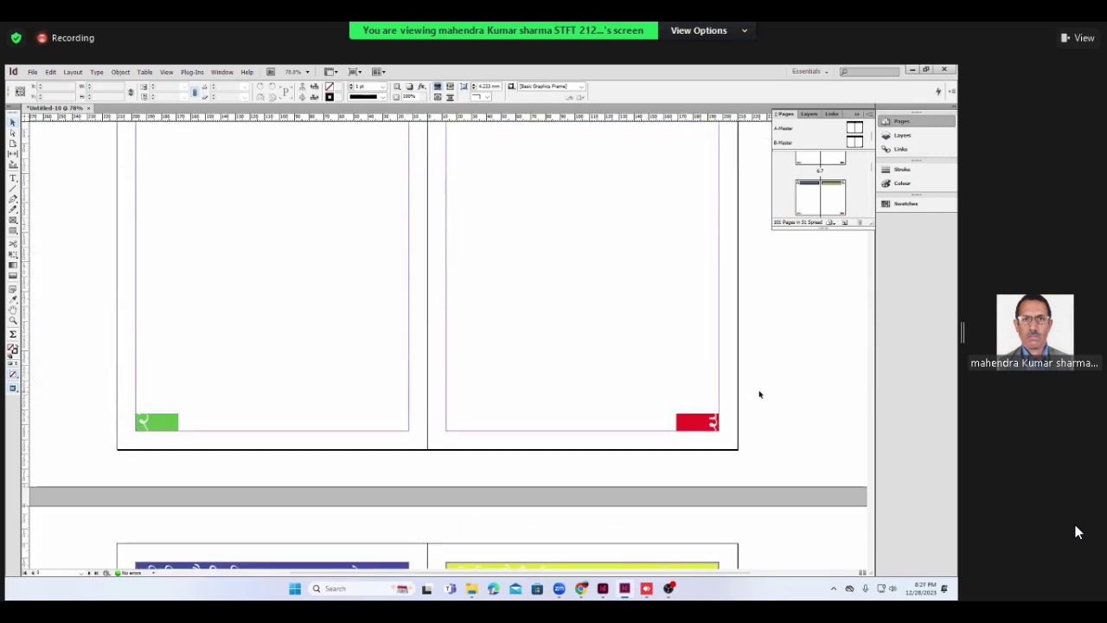
scroll(759, 391, down, 3)
scroll(759, 390, down, 4)
scroll(760, 391, down, 4)
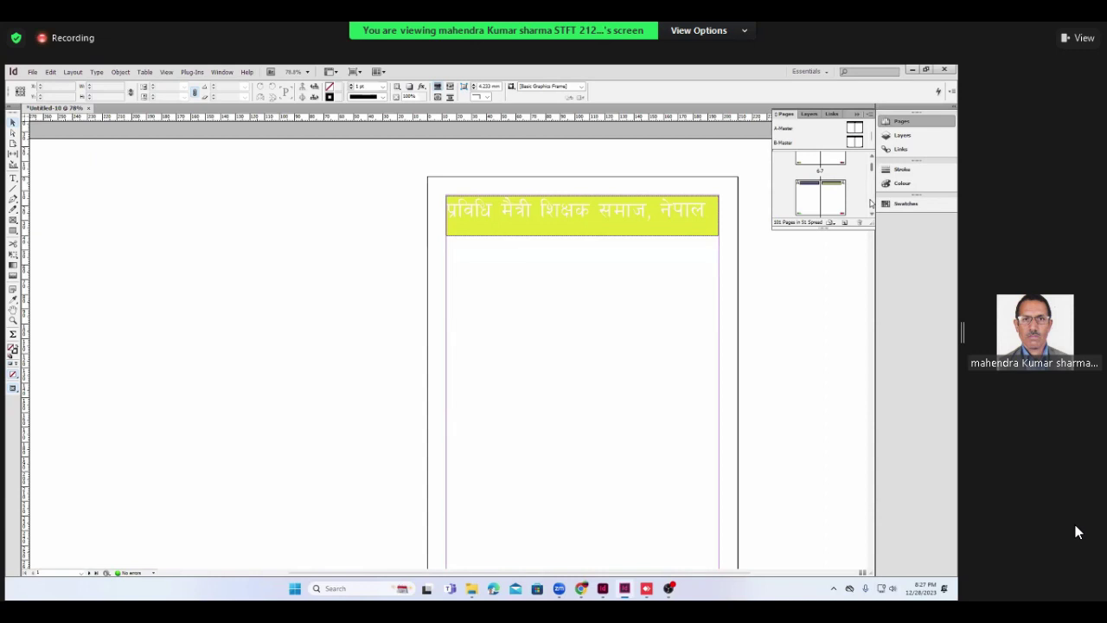
scroll(845, 188, up, 5)
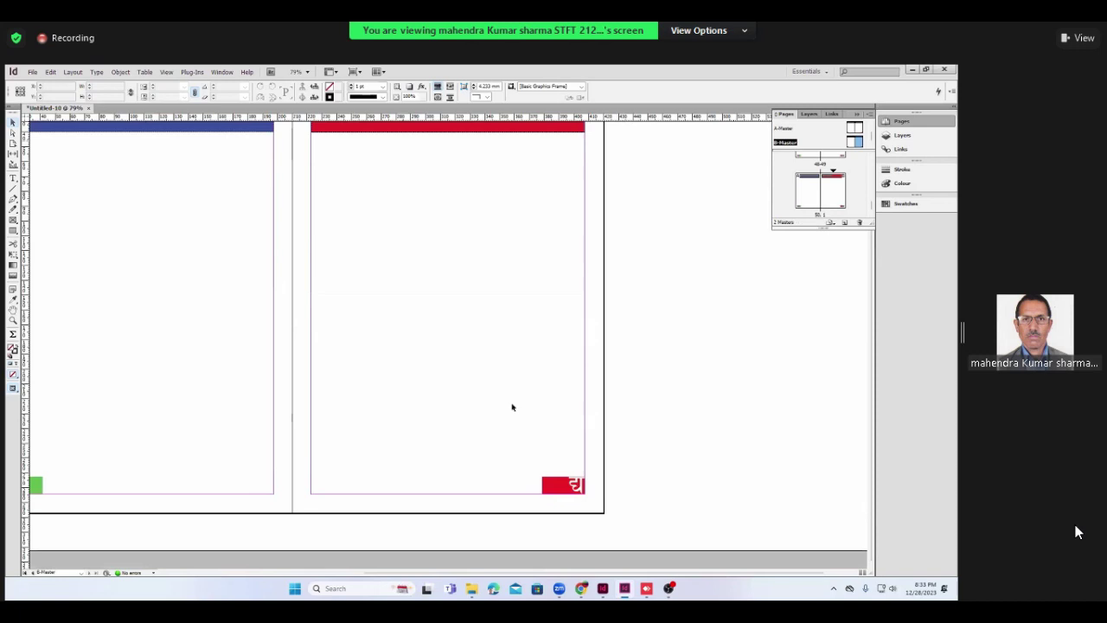
scroll(512, 407, up, 2)
scroll(512, 406, up, 2)
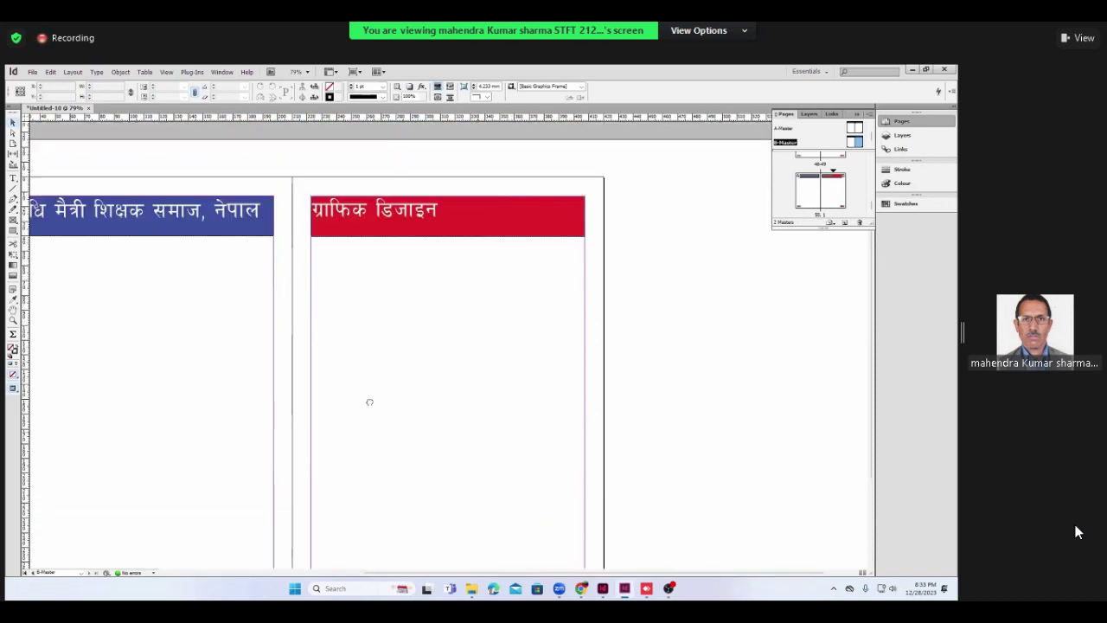
scroll(370, 401, left, 1)
scroll(381, 372, left, 4)
scroll(380, 372, down, 4)
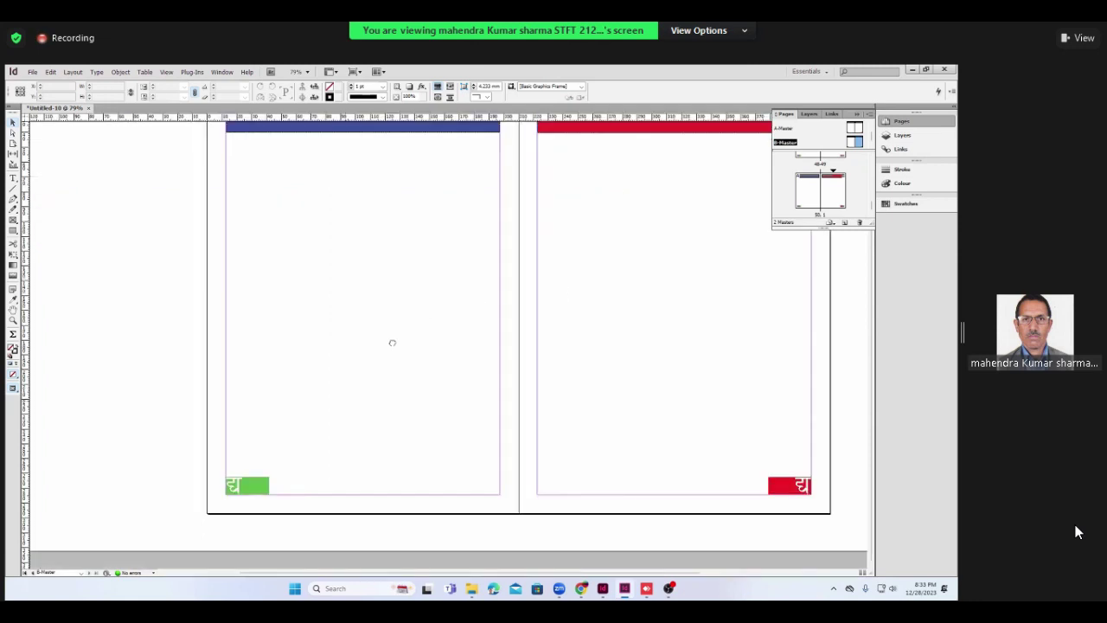
scroll(396, 384, right, 4)
scroll(396, 384, up, 2)
scroll(538, 407, left, 1)
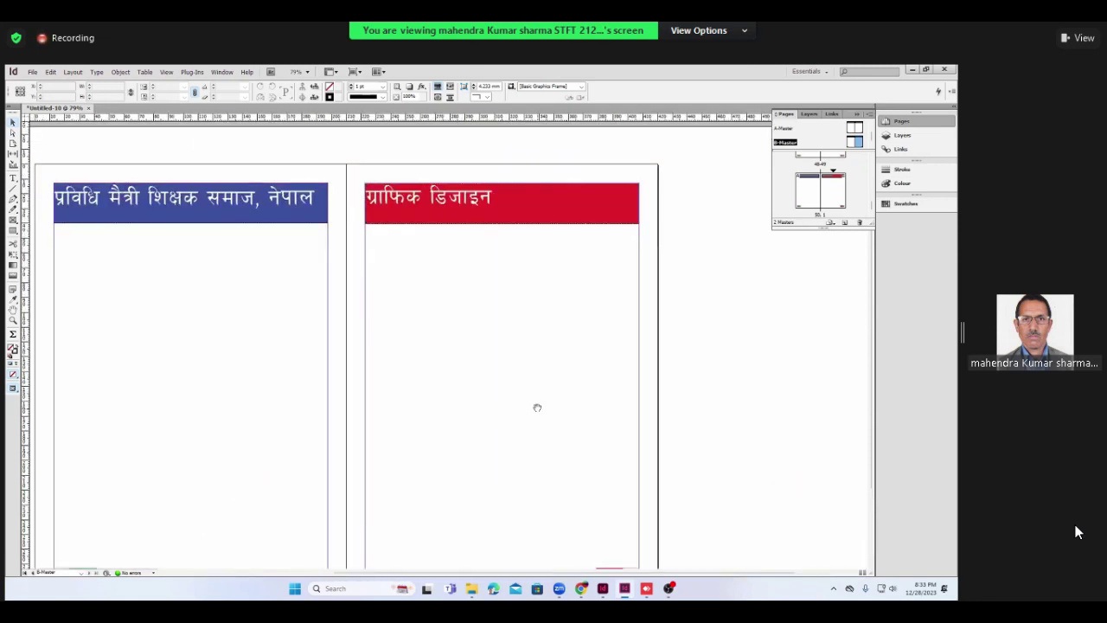
scroll(427, 351, up, 1)
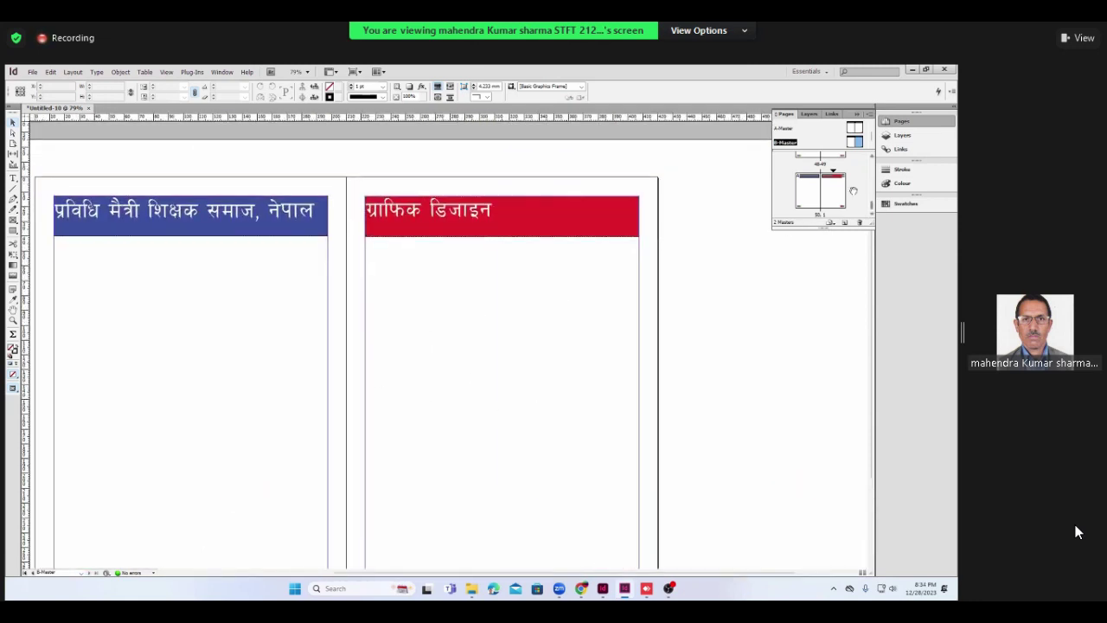
scroll(856, 190, up, 5)
scroll(856, 190, up, 5)
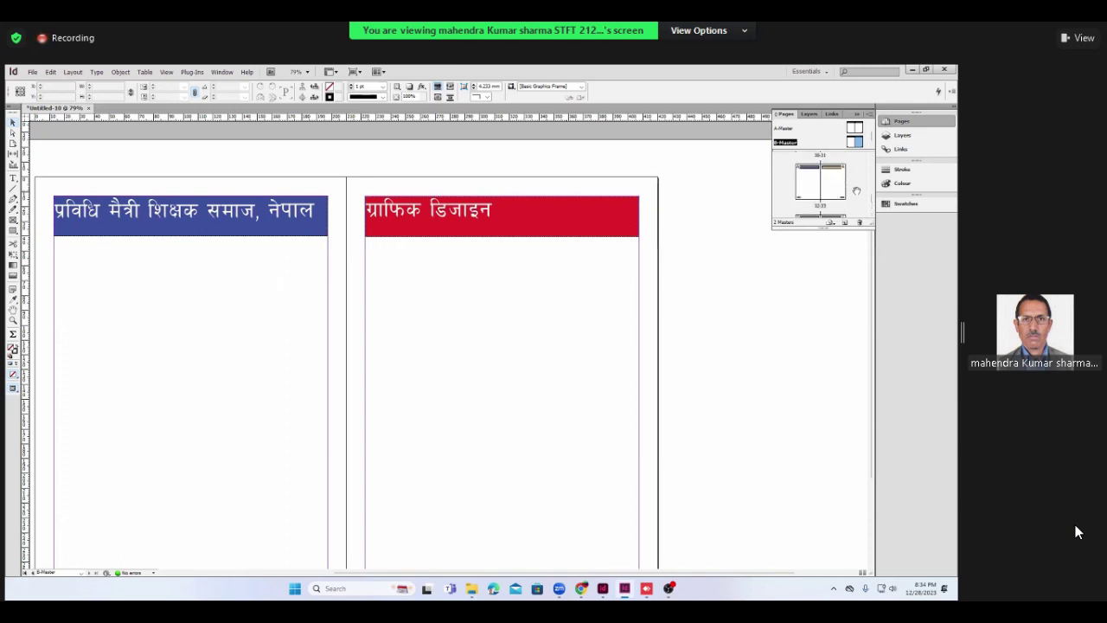
scroll(856, 190, up, 5)
scroll(856, 190, down, 2)
scroll(856, 190, down, 2)
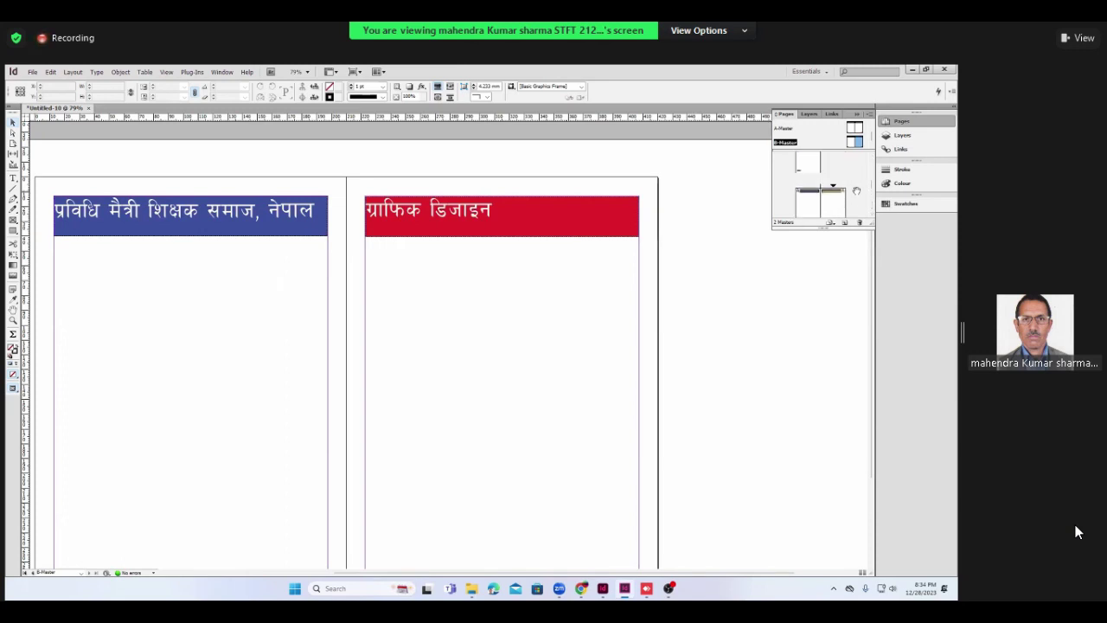
scroll(856, 190, down, 2)
scroll(857, 190, up, 2)
scroll(856, 190, up, 2)
scroll(856, 190, up, 2)
scroll(856, 190, up, 2)
scroll(856, 190, up, 2)
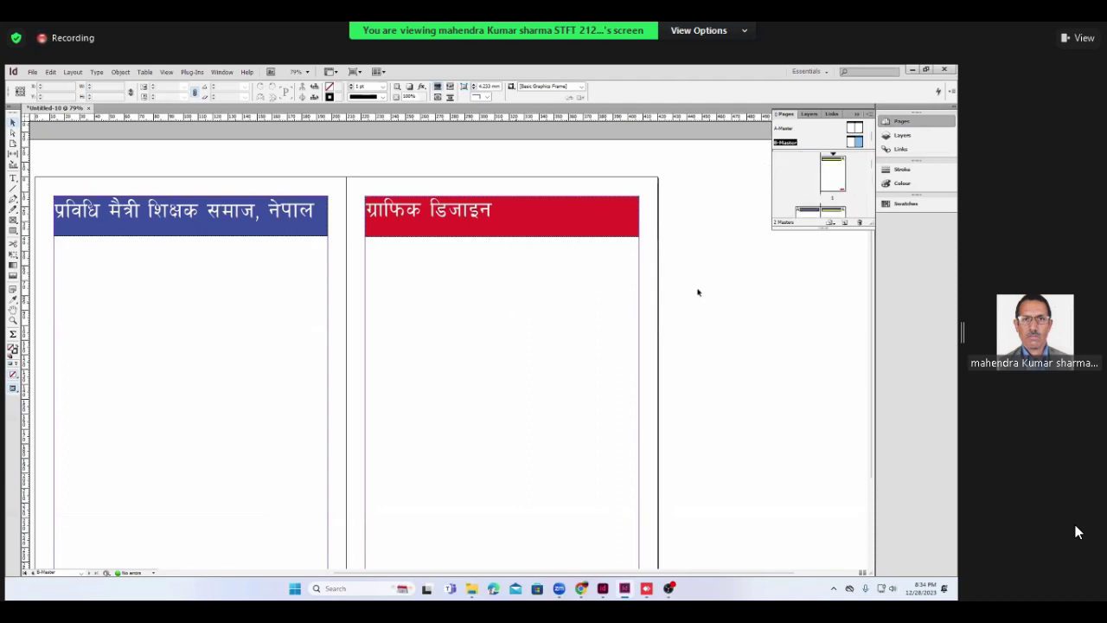
scroll(761, 301, down, 3)
scroll(761, 301, up, 3)
scroll(761, 300, down, 3)
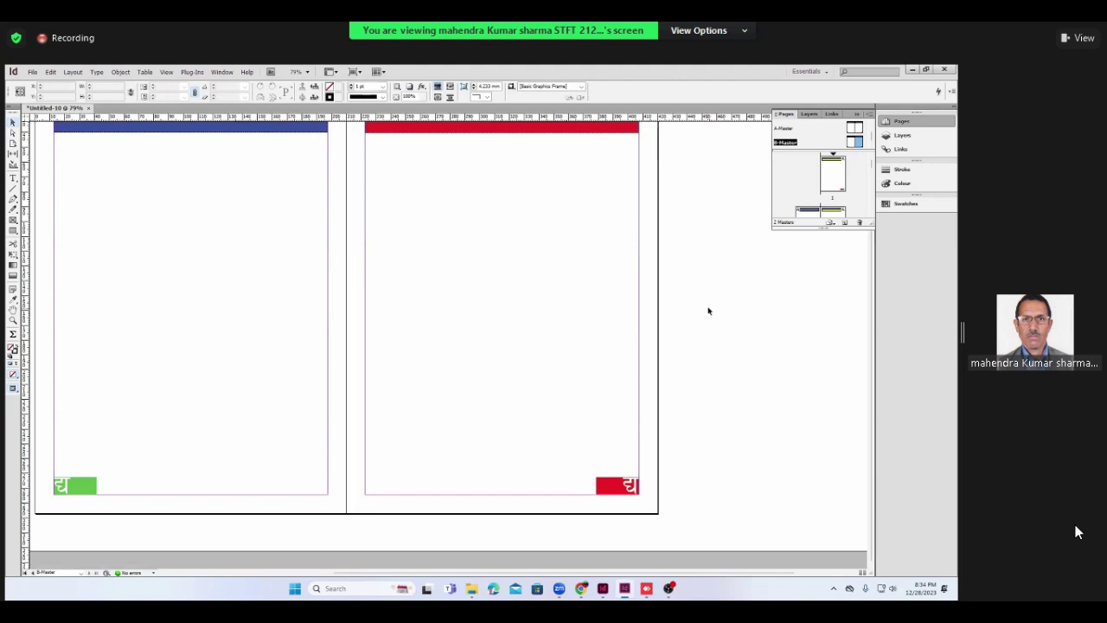
scroll(707, 310, up, 2)
scroll(683, 297, up, 1)
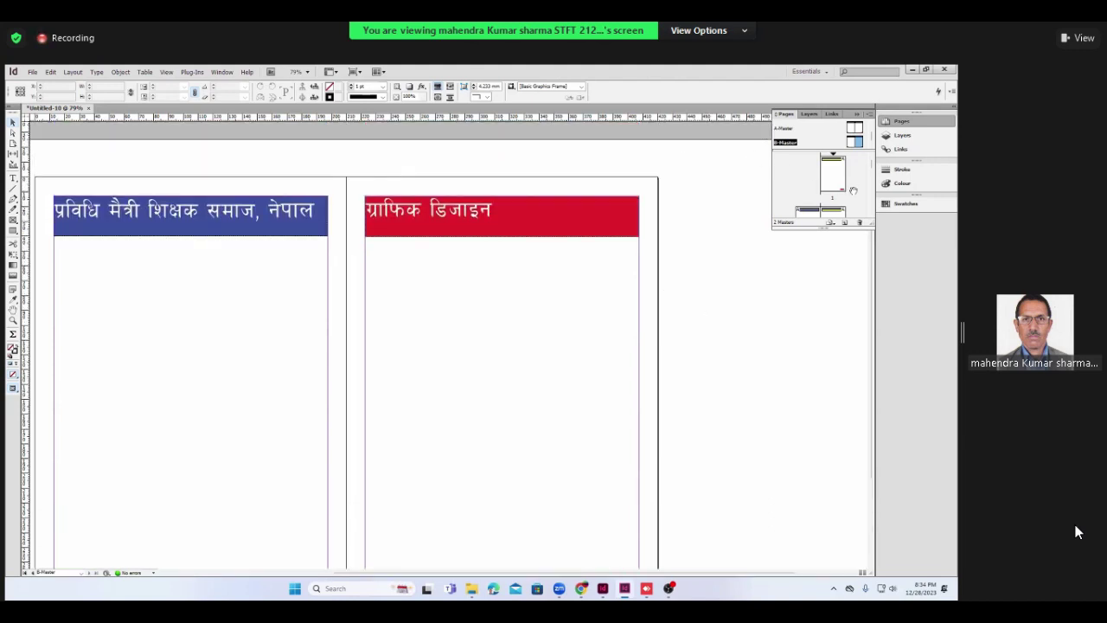
scroll(852, 191, down, 2)
scroll(854, 194, down, 1)
scroll(857, 172, down, 2)
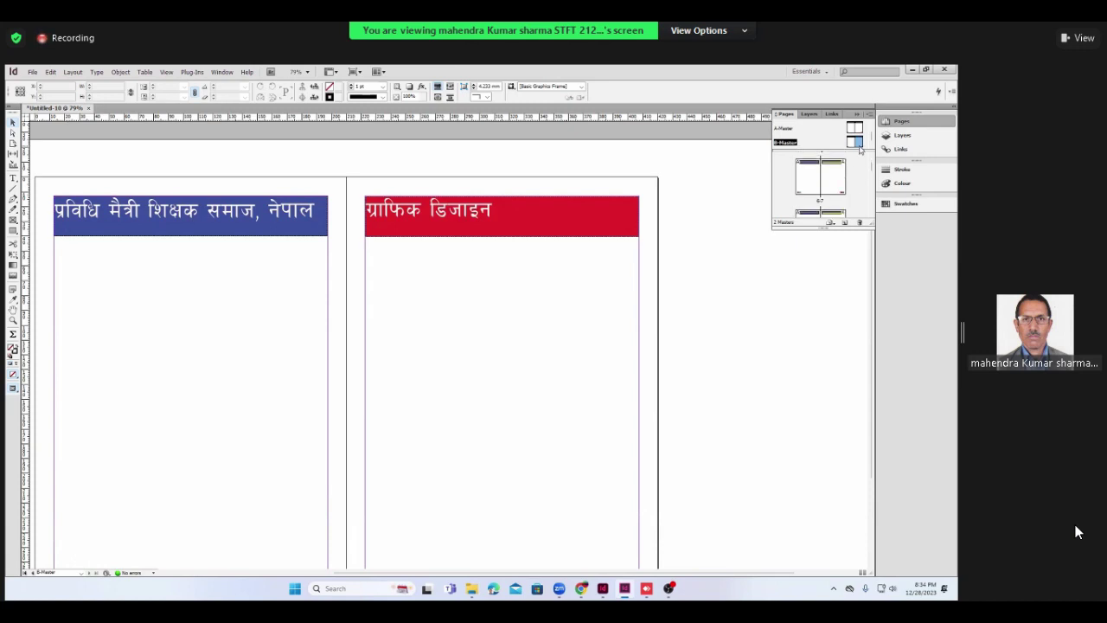
double_click(858, 147)
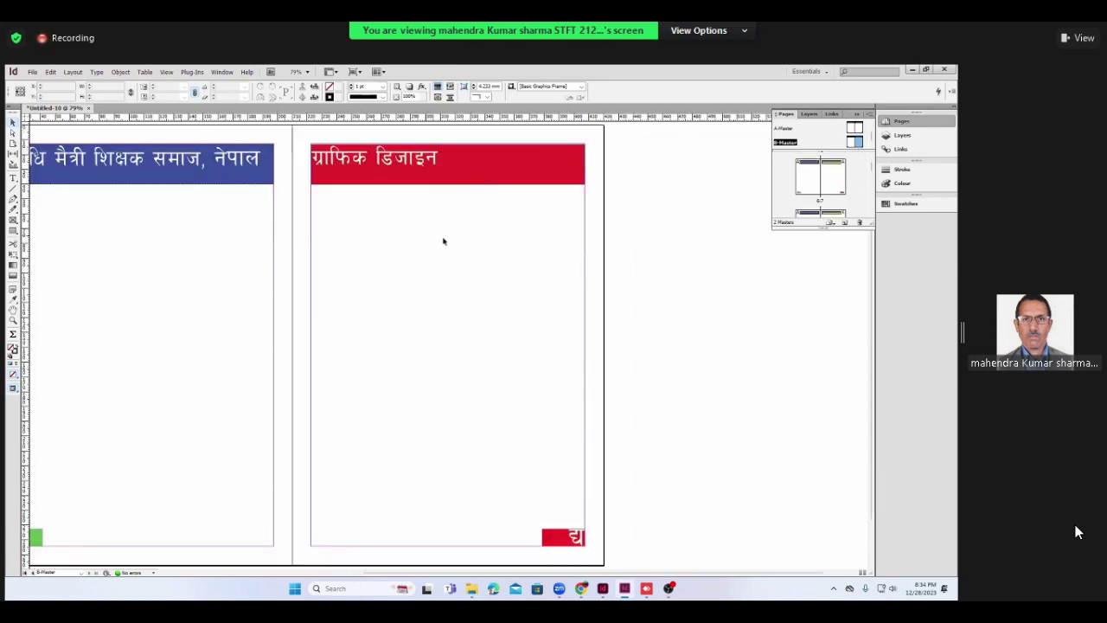
scroll(522, 216, down, 1)
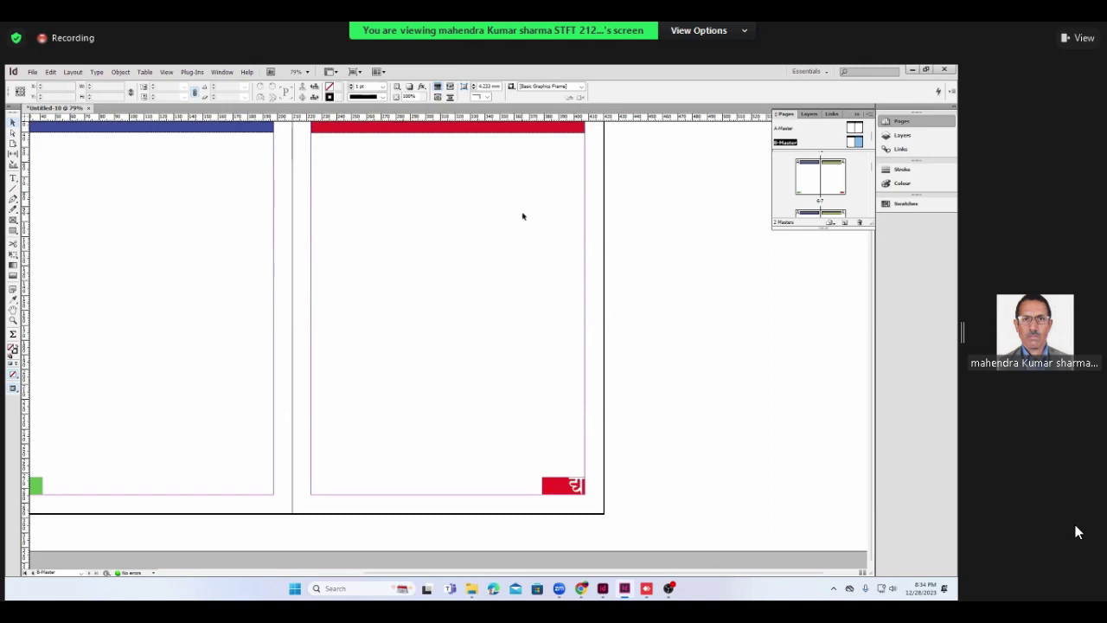
scroll(523, 216, up, 2)
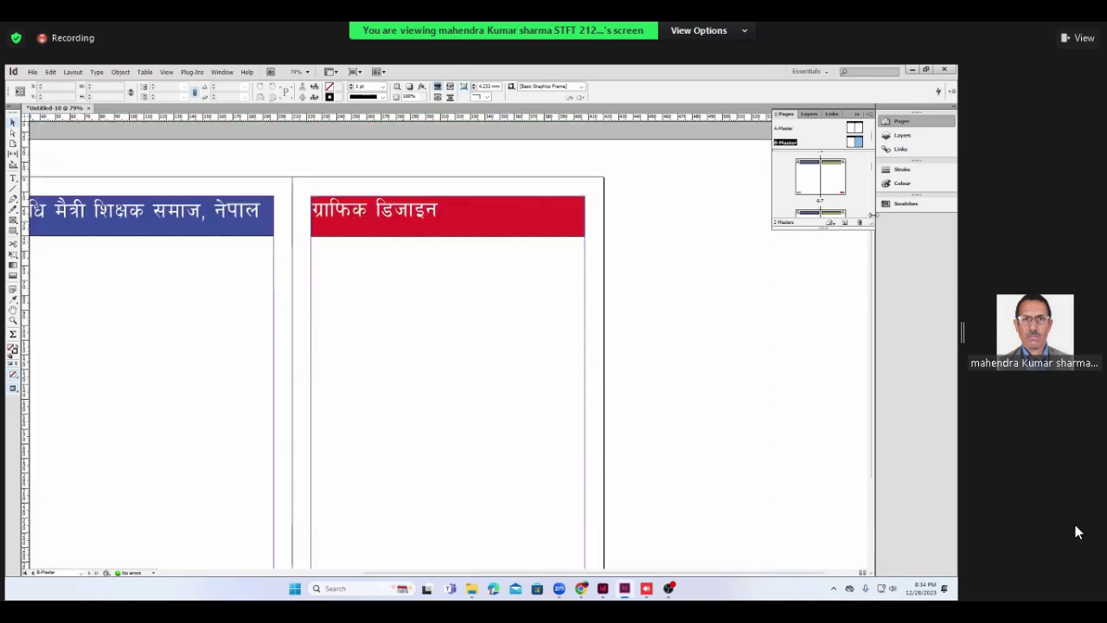
- Open the pages 6–7 spread and browse the page thumbnails
double_click(832, 177)
scroll(821, 186, down, 2)
scroll(820, 186, down, 2)
scroll(821, 186, down, 2)
scroll(821, 186, down, 2)
scroll(856, 211, up, 2)
scroll(856, 211, up, 2)
scroll(856, 211, up, 2)
scroll(856, 211, up, 2)
scroll(856, 211, down, 3)
scroll(856, 211, down, 3)
scroll(856, 211, down, 3)
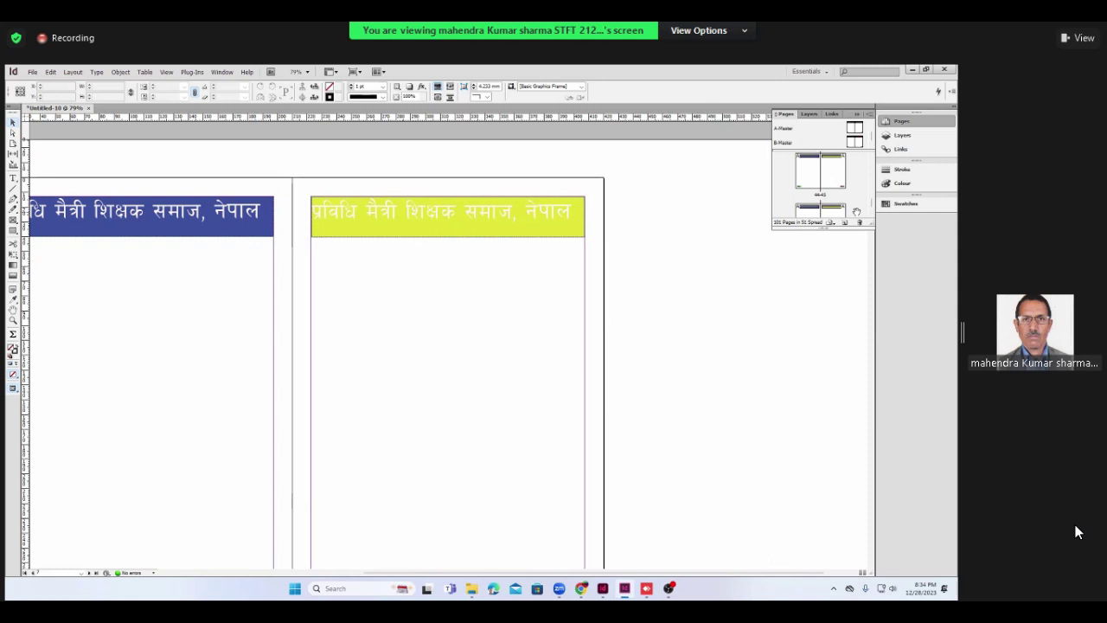
scroll(856, 211, down, 2)
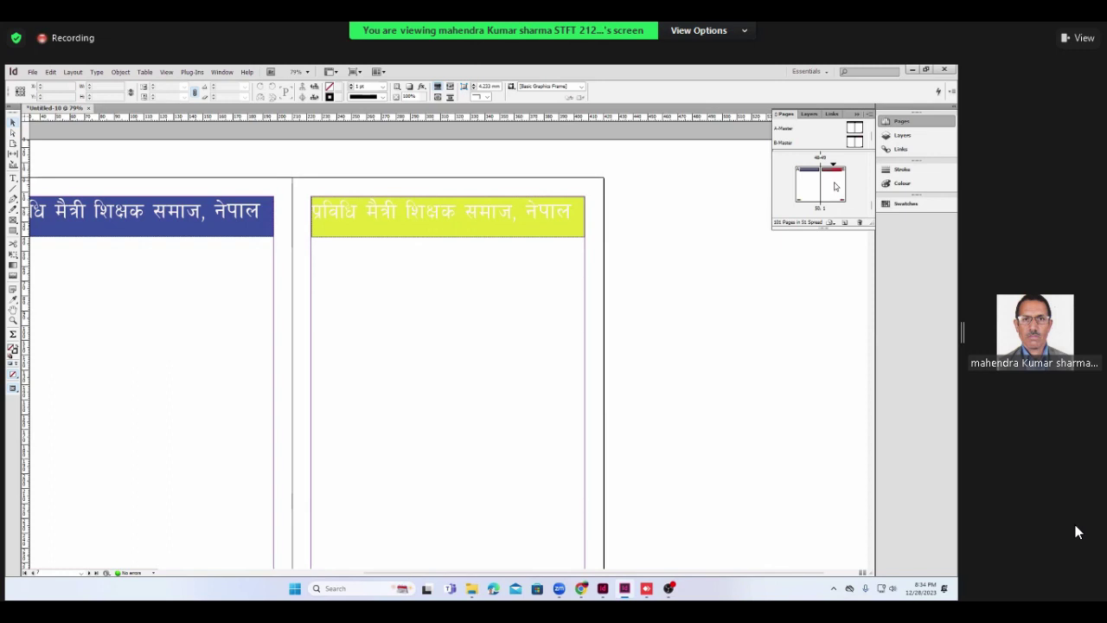
- Select the right-hand page of spread 48–49 and look over the surrounding thumbnails
click(836, 183)
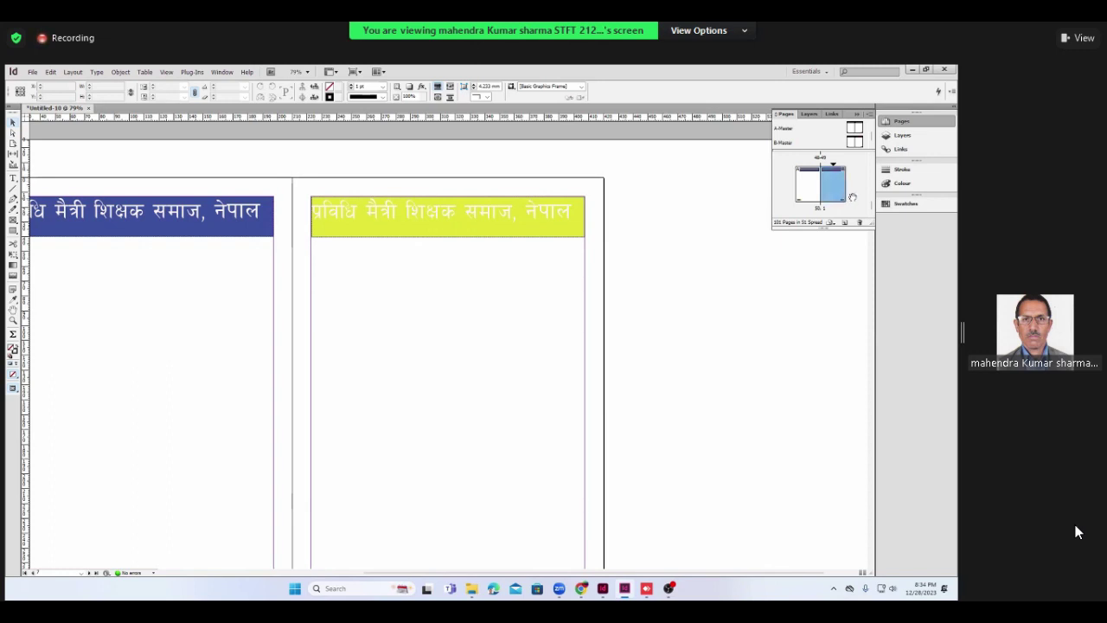
scroll(852, 197, up, 3)
scroll(852, 197, up, 2)
scroll(852, 197, up, 3)
scroll(852, 198, up, 2)
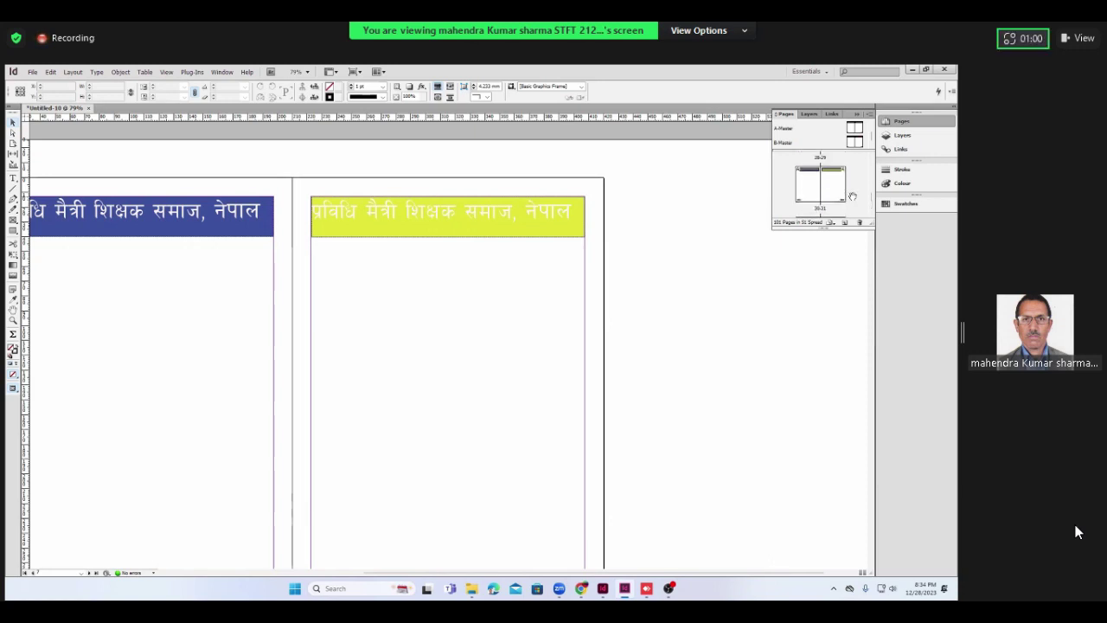
scroll(852, 197, up, 2)
scroll(852, 197, up, 3)
scroll(851, 198, up, 5)
scroll(852, 198, down, 1)
scroll(851, 197, down, 1)
scroll(852, 197, down, 1)
scroll(852, 198, down, 2)
scroll(852, 198, up, 4)
scroll(852, 197, up, 4)
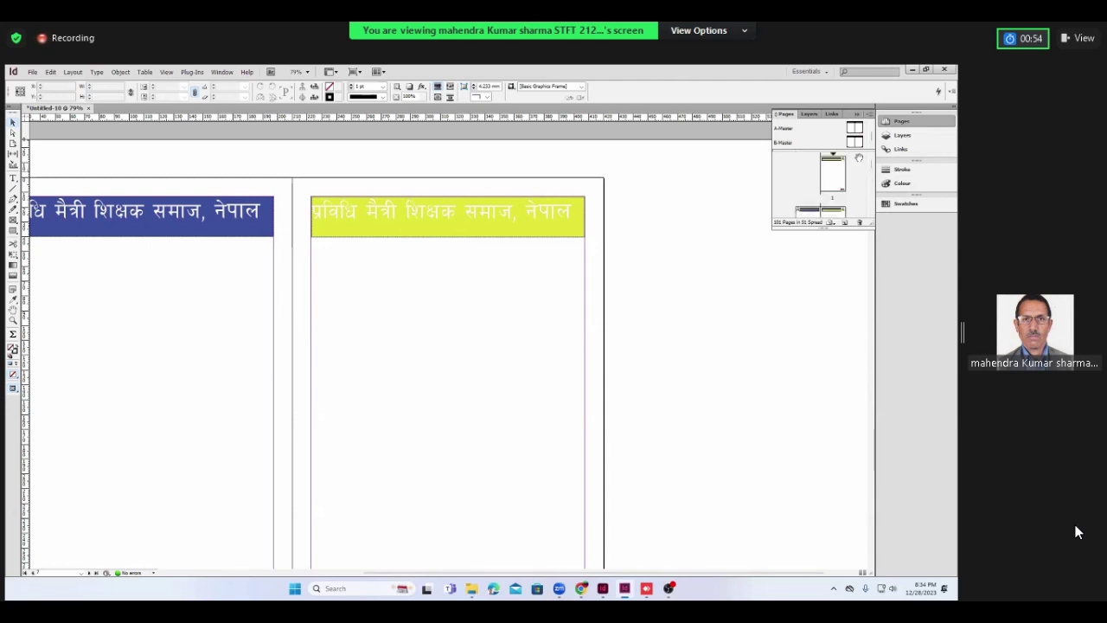
- Return to the B-Master spread and bring its red header into view
double_click(854, 142)
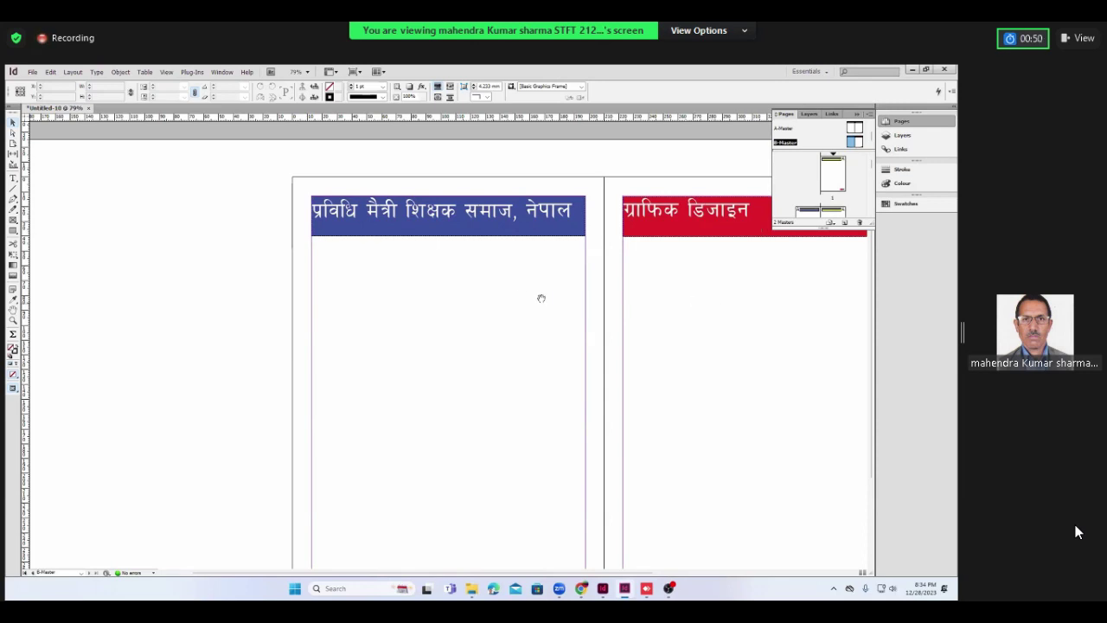
scroll(527, 295, right, 2)
scroll(826, 294, right, 2)
scroll(827, 294, right, 2)
scroll(827, 294, right, 1)
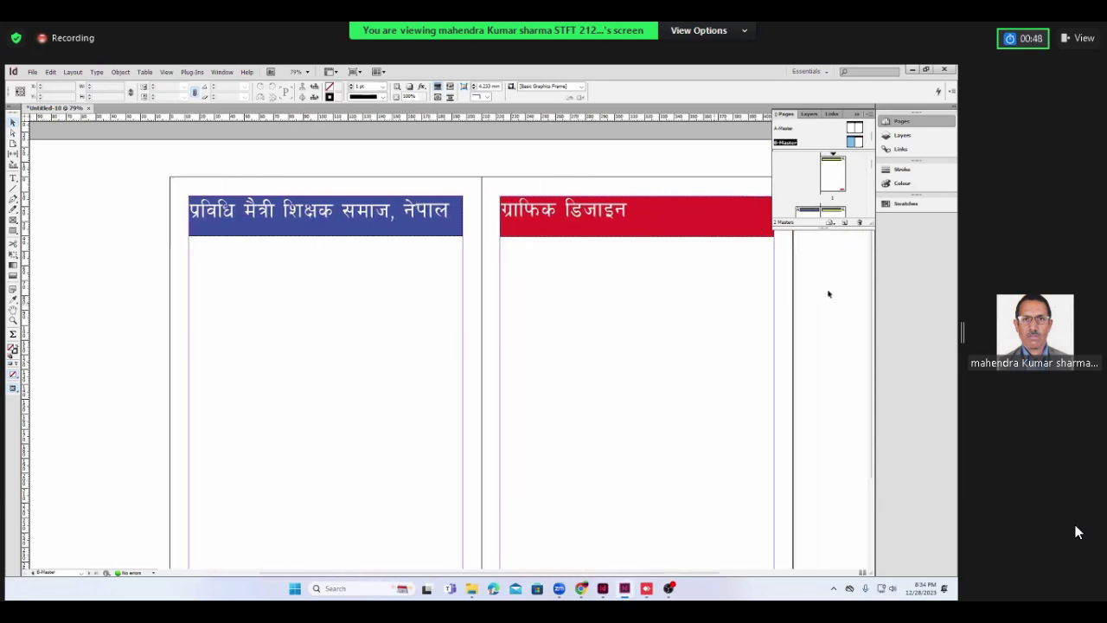
scroll(827, 294, right, 2)
scroll(827, 294, right, 2)
scroll(554, 211, right, 2)
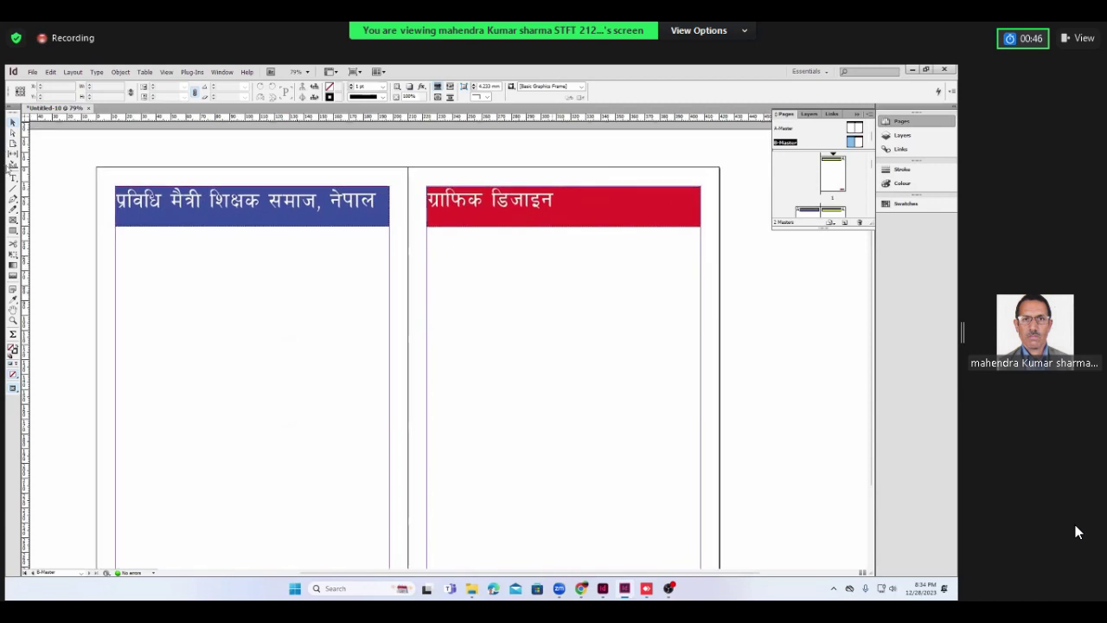
scroll(43, 176, down, 2)
scroll(43, 175, up, 3)
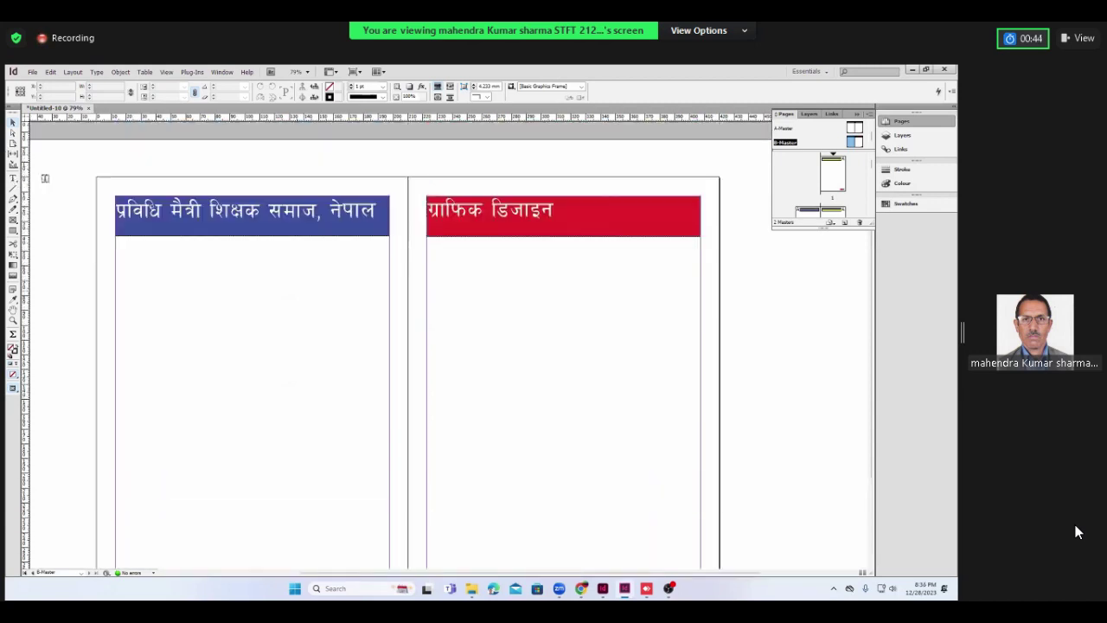
- Place the cursor after 'ग्राफिक डिजाइन' in the red header and start typing 'का'
click(562, 231)
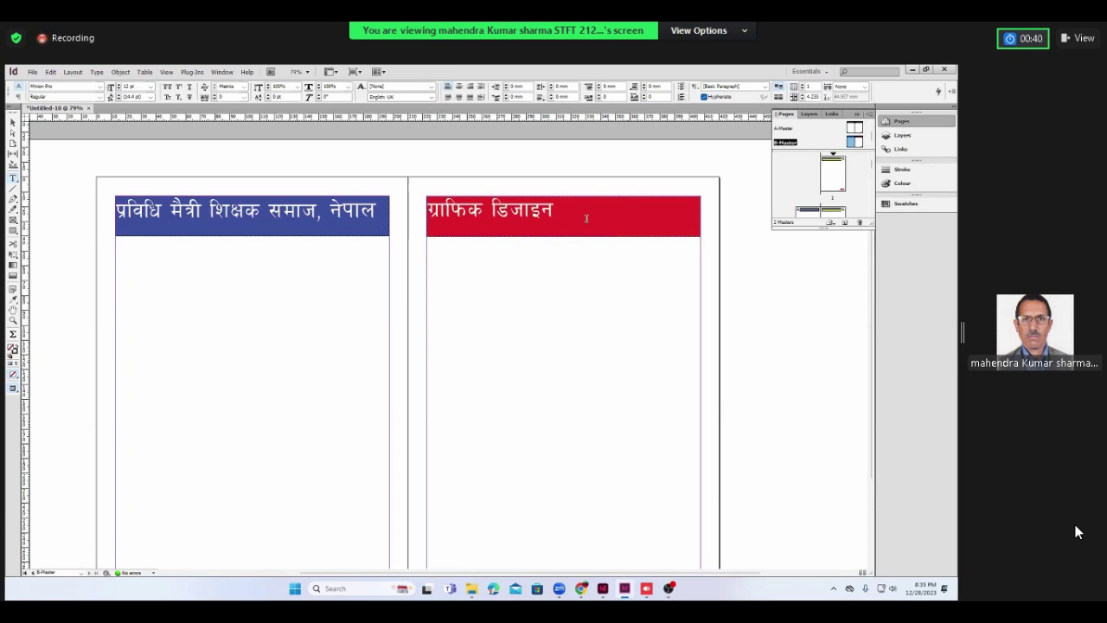
click(585, 218)
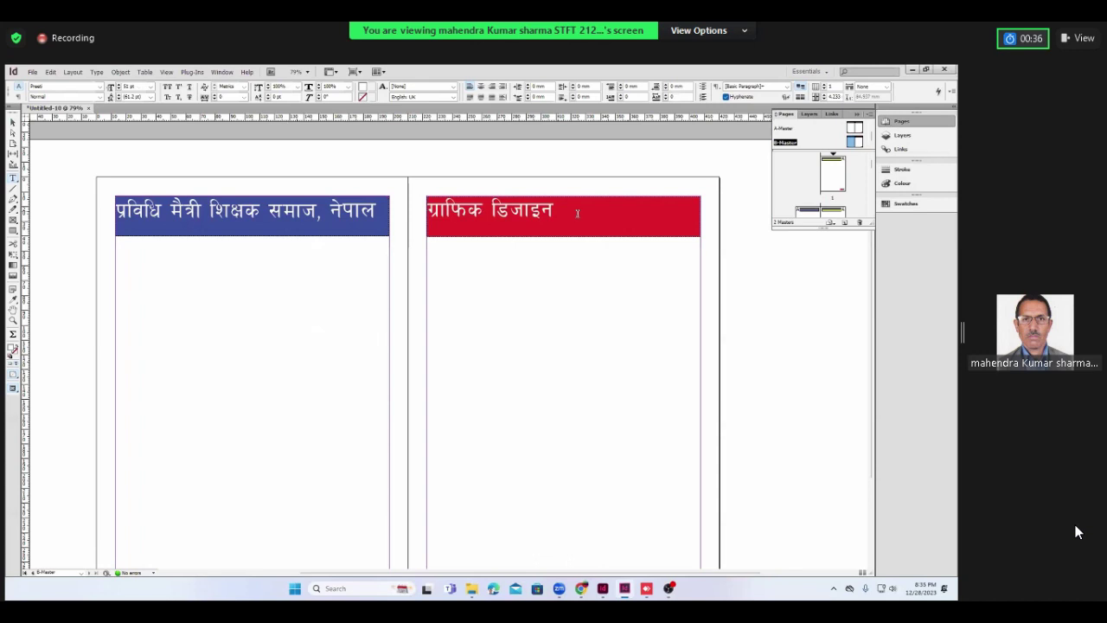
text(का)
- Correct the new word to 'कोर्स', then leave text editing and deselect the header
key(BackSpace)
text(ोस)
key(BackSpace)
text(र्स)
key(Escape)
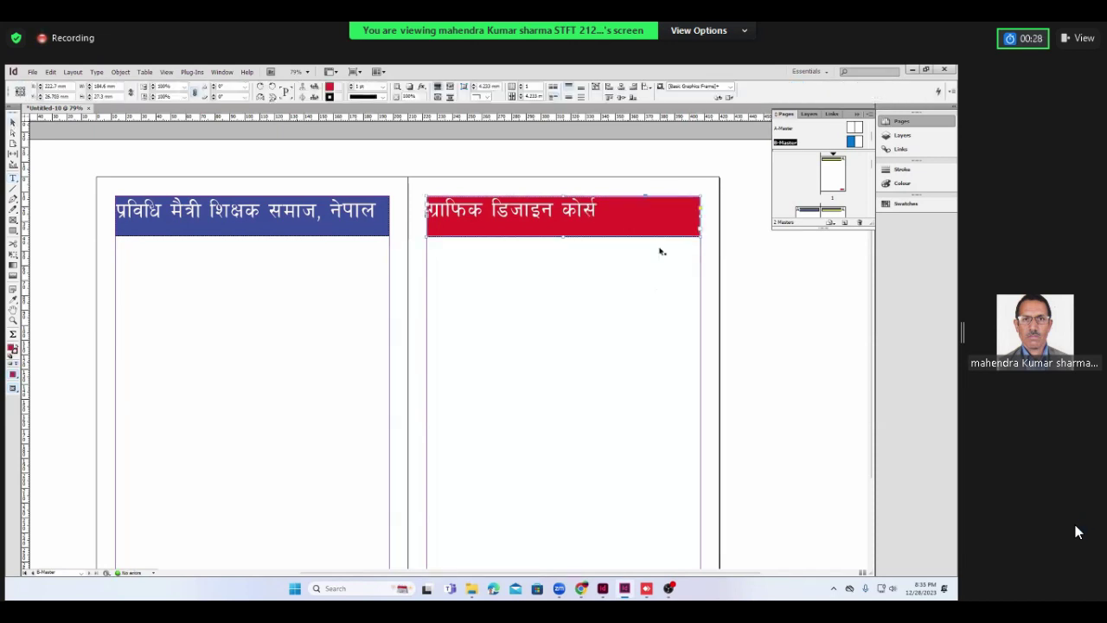
click(844, 194)
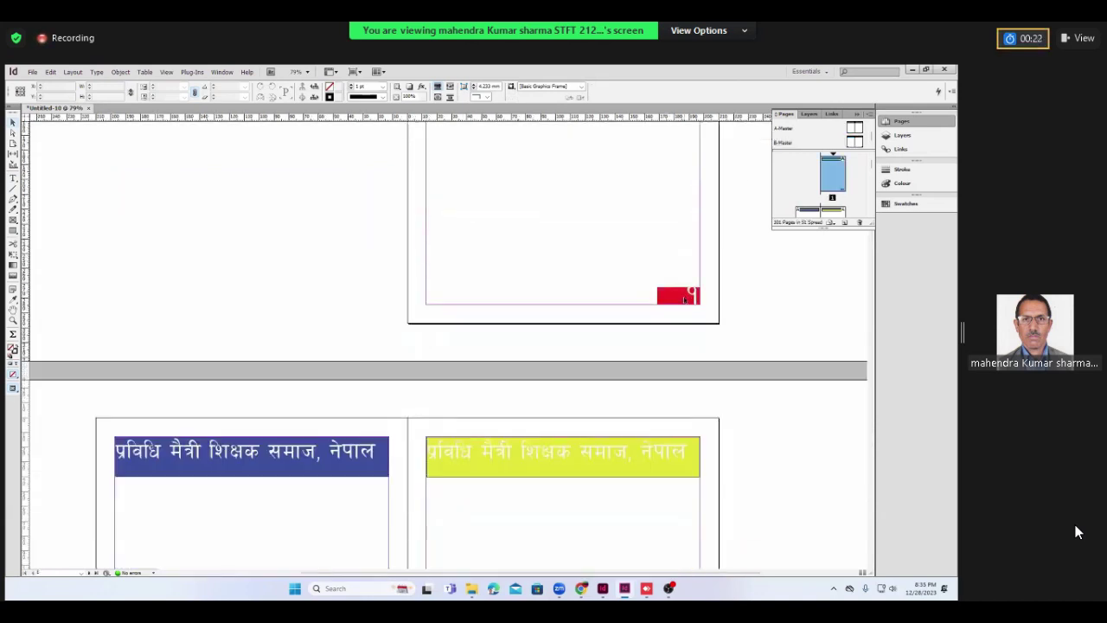
scroll(684, 306, down, 2)
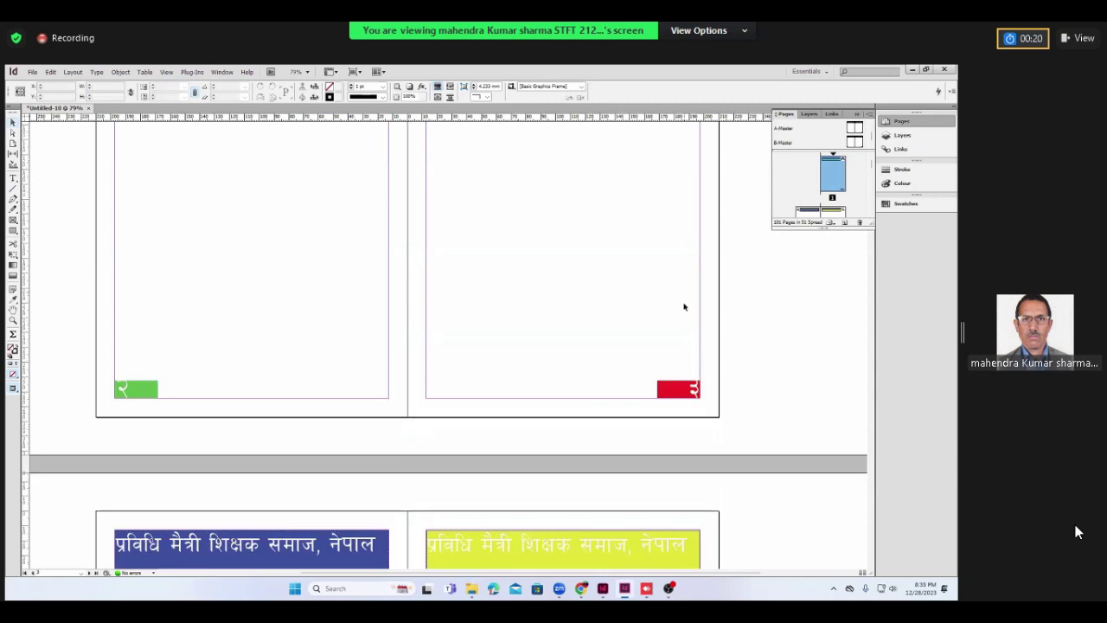
scroll(683, 306, down, 2)
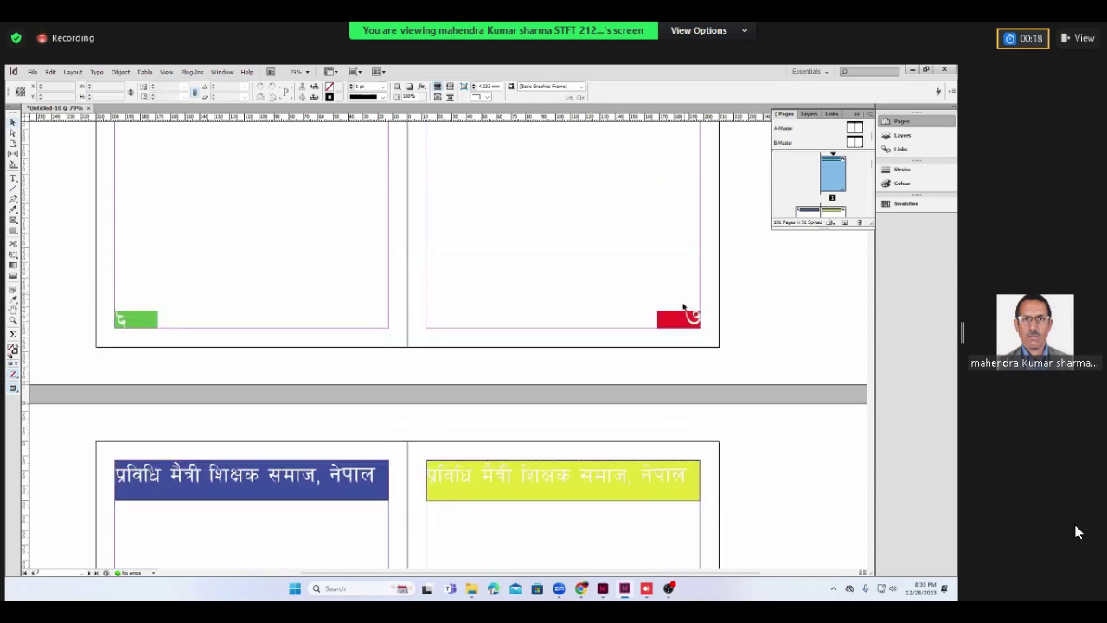
scroll(681, 306, up, 1)
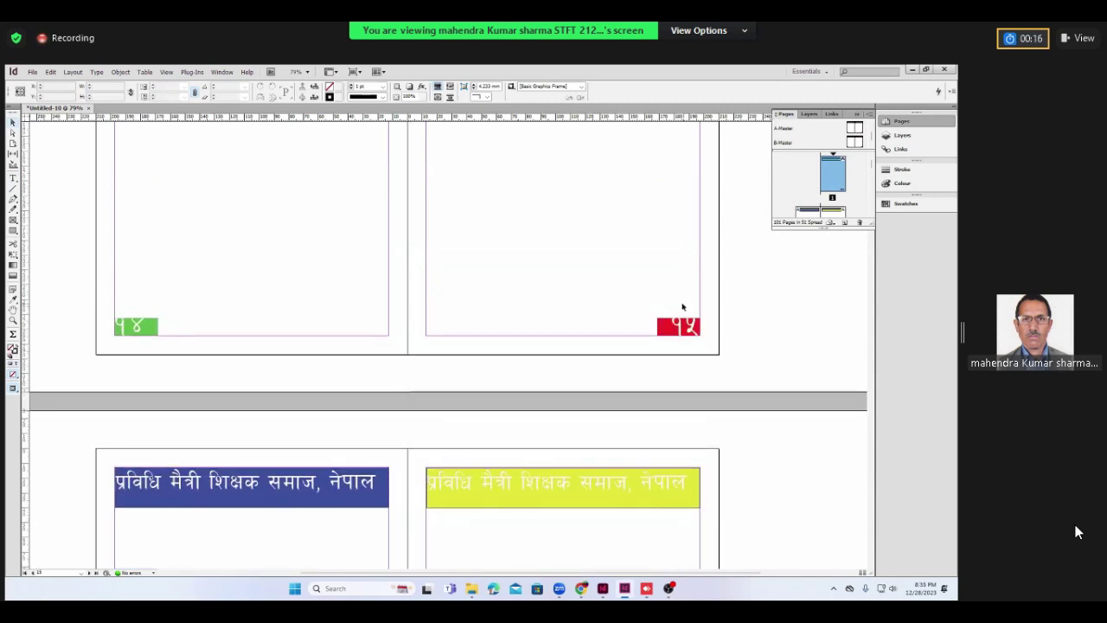
scroll(682, 307, down, 2)
scroll(681, 306, down, 3)
scroll(681, 306, down, 5)
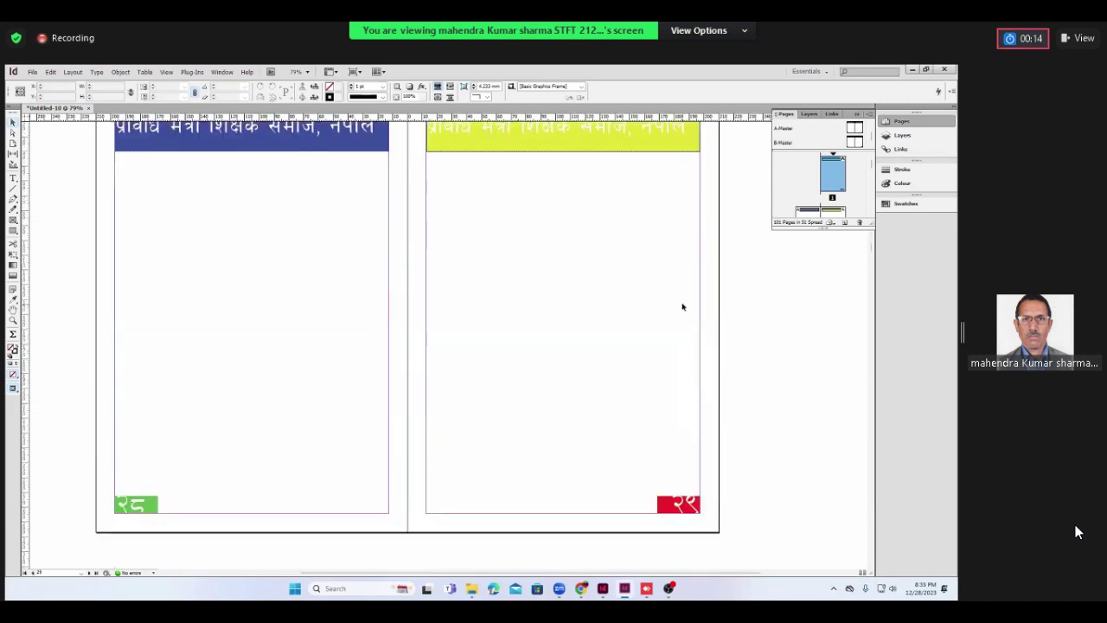
scroll(681, 306, down, 12)
scroll(682, 306, down, 12)
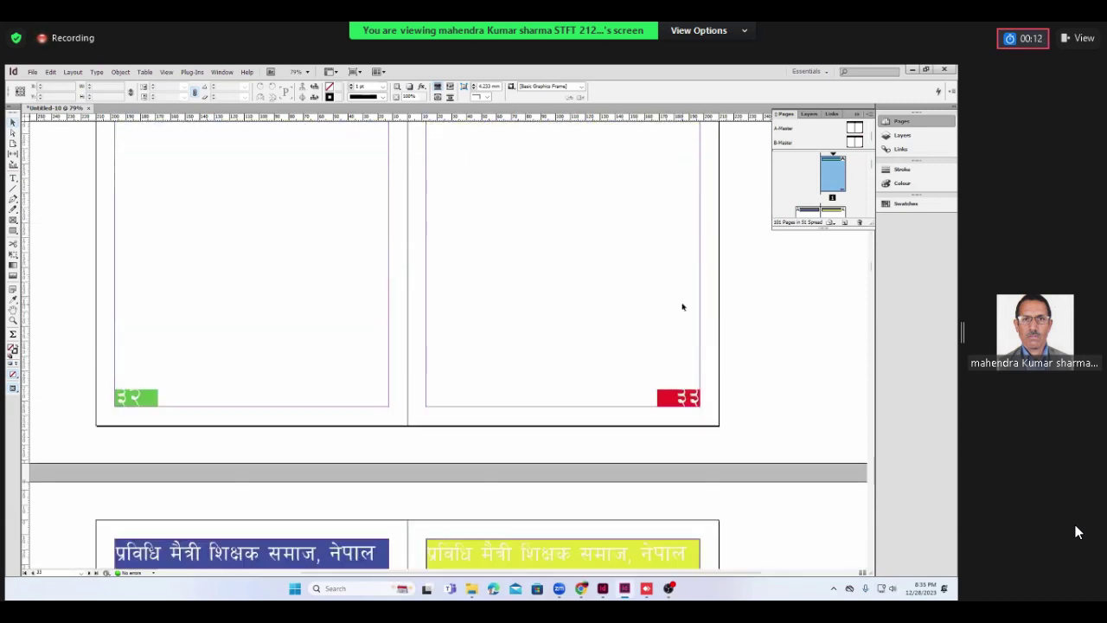
scroll(681, 306, down, 12)
scroll(682, 306, down, 12)
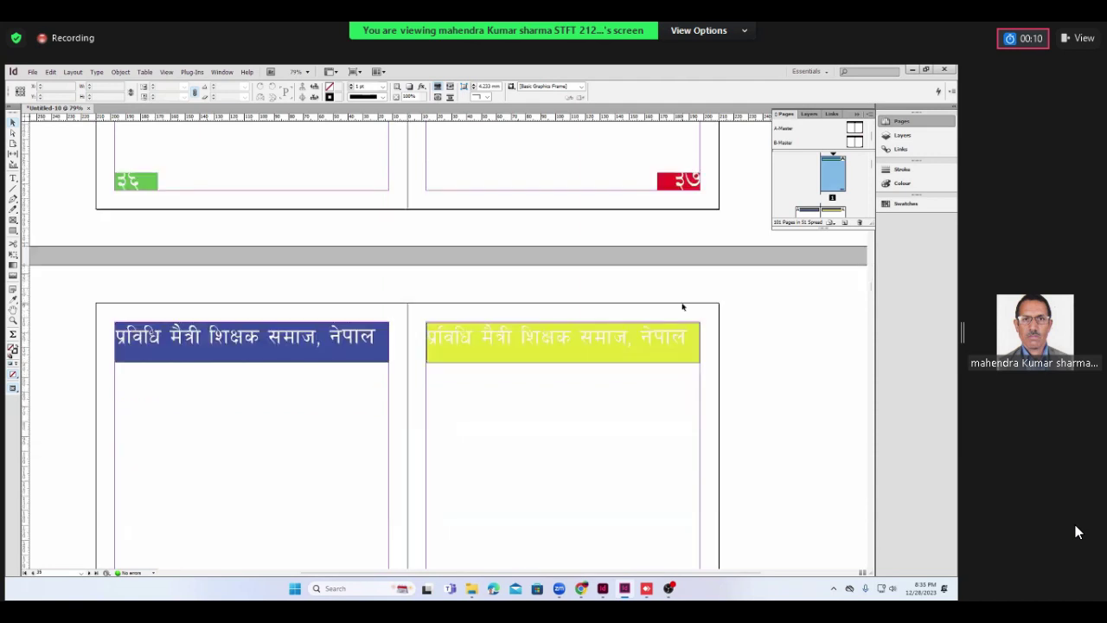
scroll(682, 306, down, 15)
scroll(681, 306, up, 2)
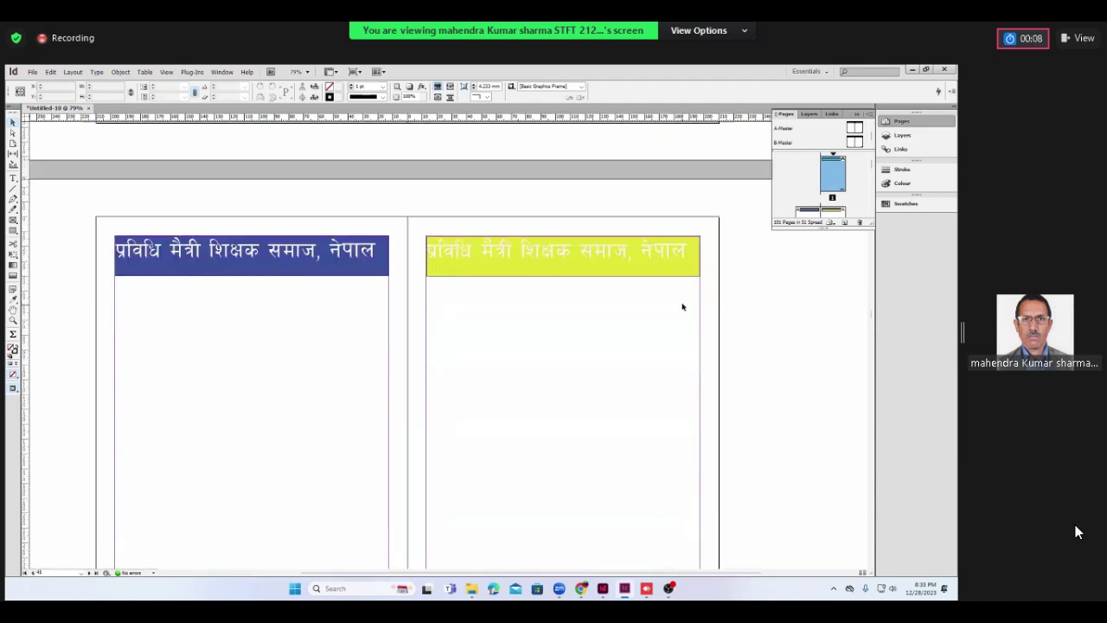
scroll(682, 306, up, 1)
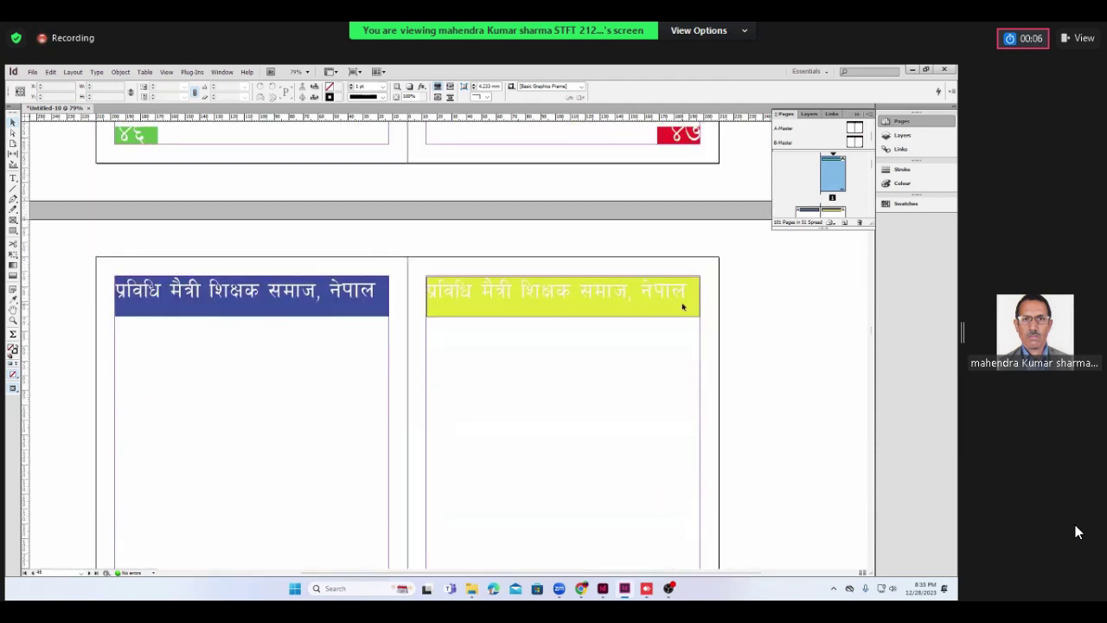
scroll(681, 306, up, 7)
scroll(682, 306, down, 2)
scroll(681, 306, down, 6)
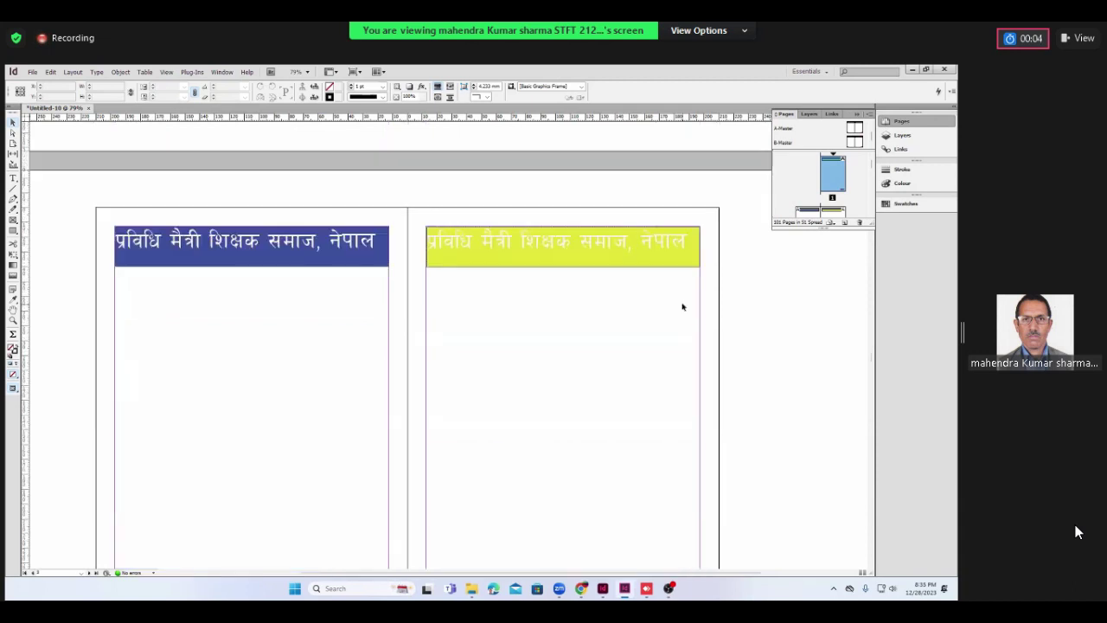
scroll(681, 306, up, 8)
scroll(682, 306, down, 5)
scroll(681, 306, down, 5)
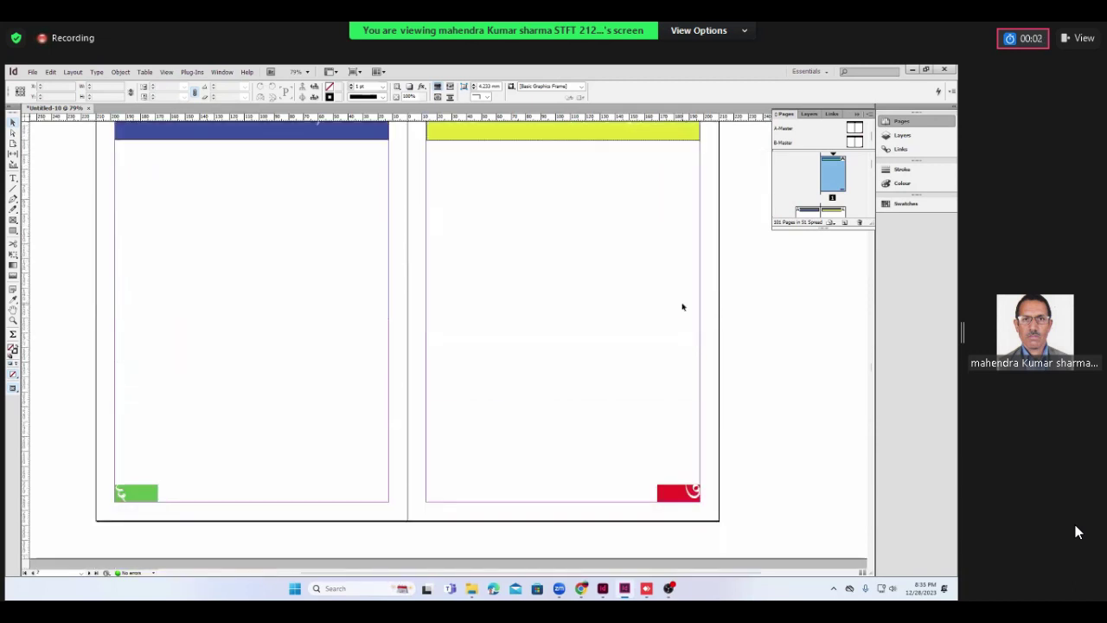
scroll(681, 306, up, 4)
scroll(681, 307, down, 1)
scroll(682, 306, up, 8)
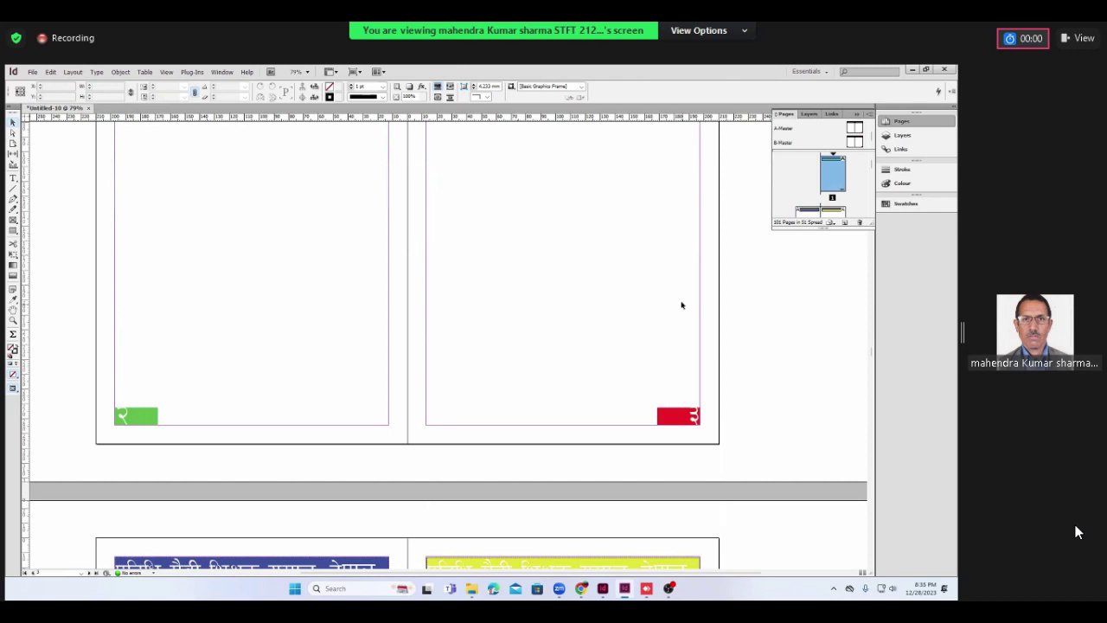
scroll(681, 304, down, 8)
scroll(682, 304, up, 9)
scroll(682, 304, down, 9)
scroll(682, 304, up, 6)
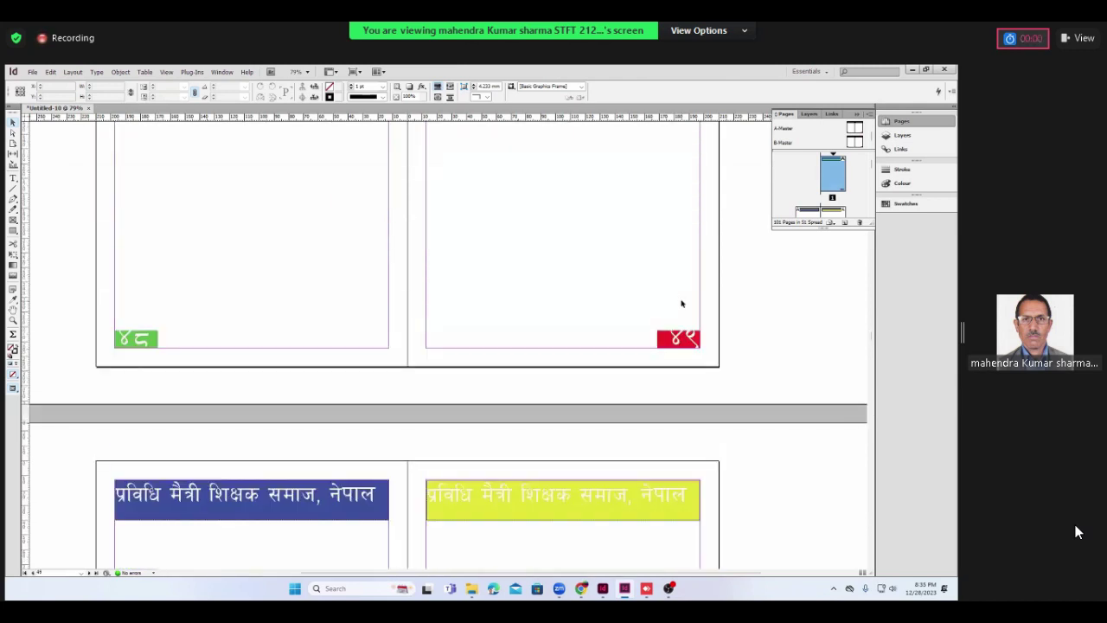
scroll(681, 303, down, 10)
scroll(600, 299, up, 1)
scroll(543, 291, up, 3)
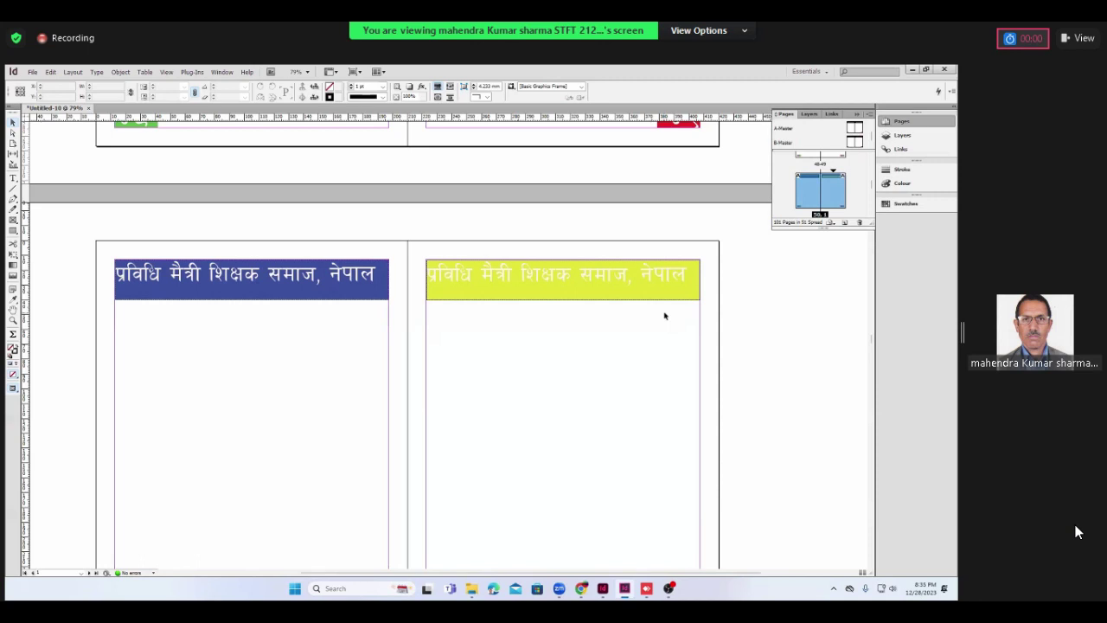
- Change the right-hand header frame's fill from yellow to red
click(650, 275)
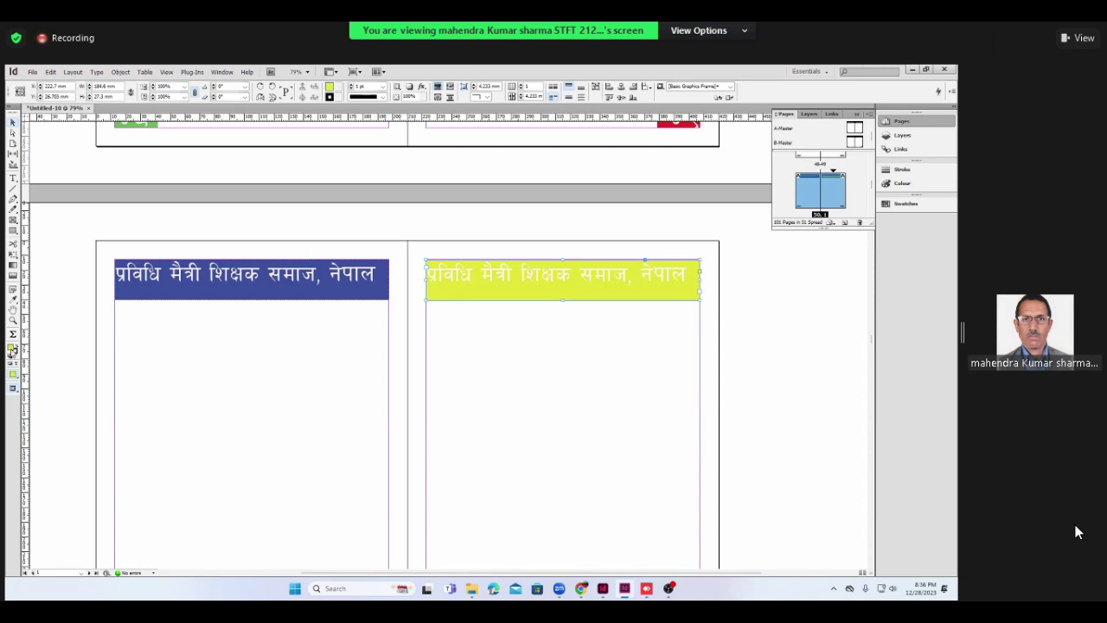
double_click(12, 348)
click(368, 391)
click(571, 258)
click(463, 286)
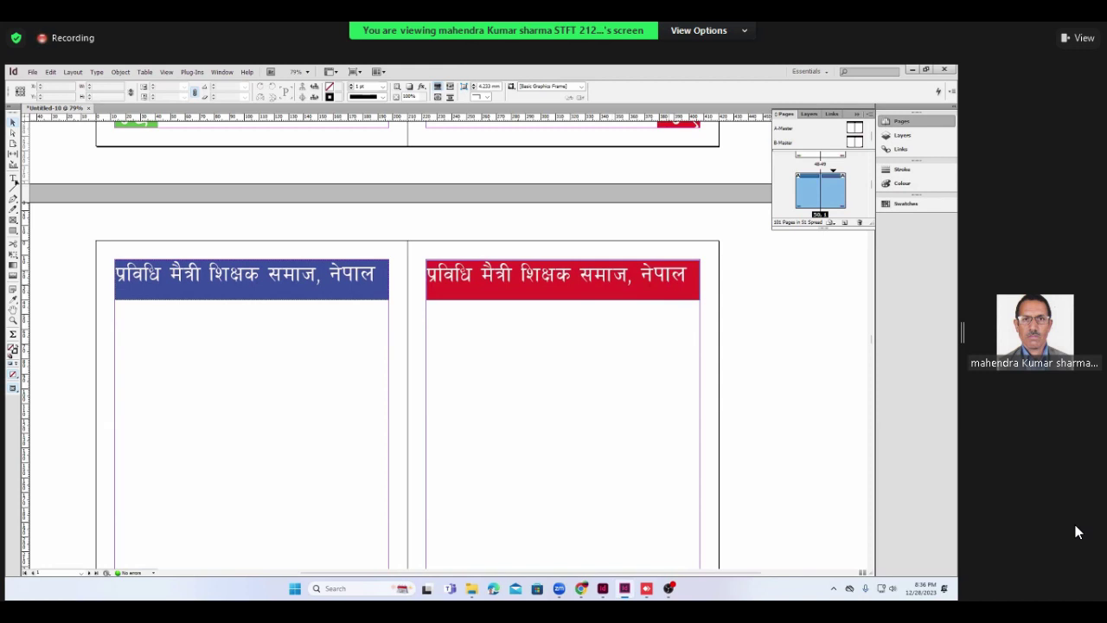
- Replace the red header's text with 'ग्राफिक डिजाइन कार्स'
double_click(562, 275)
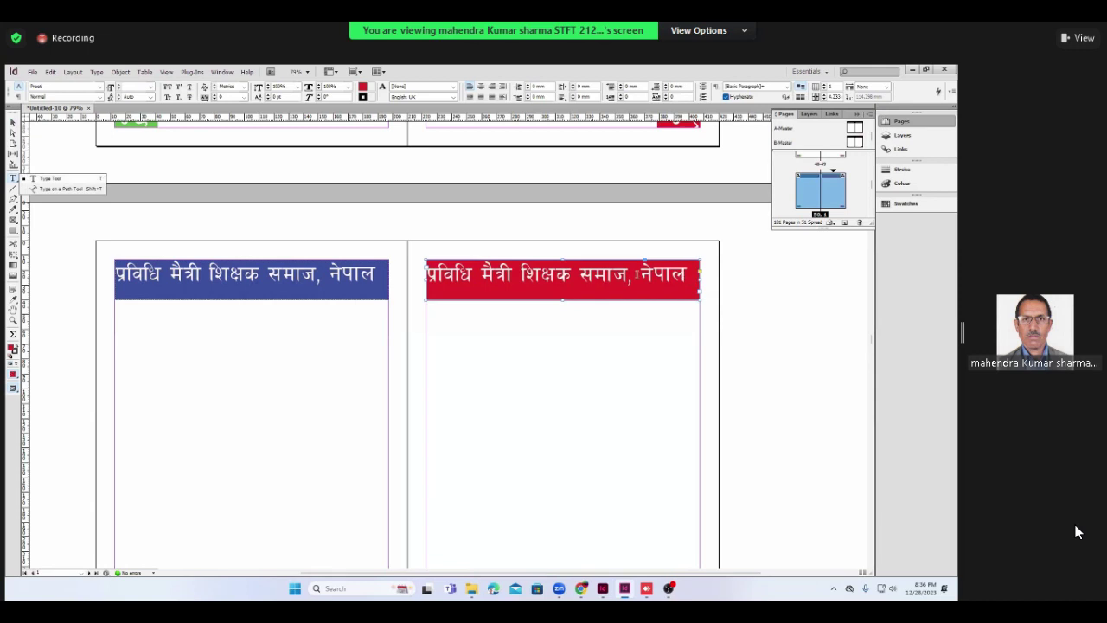
key(ctrl+a)
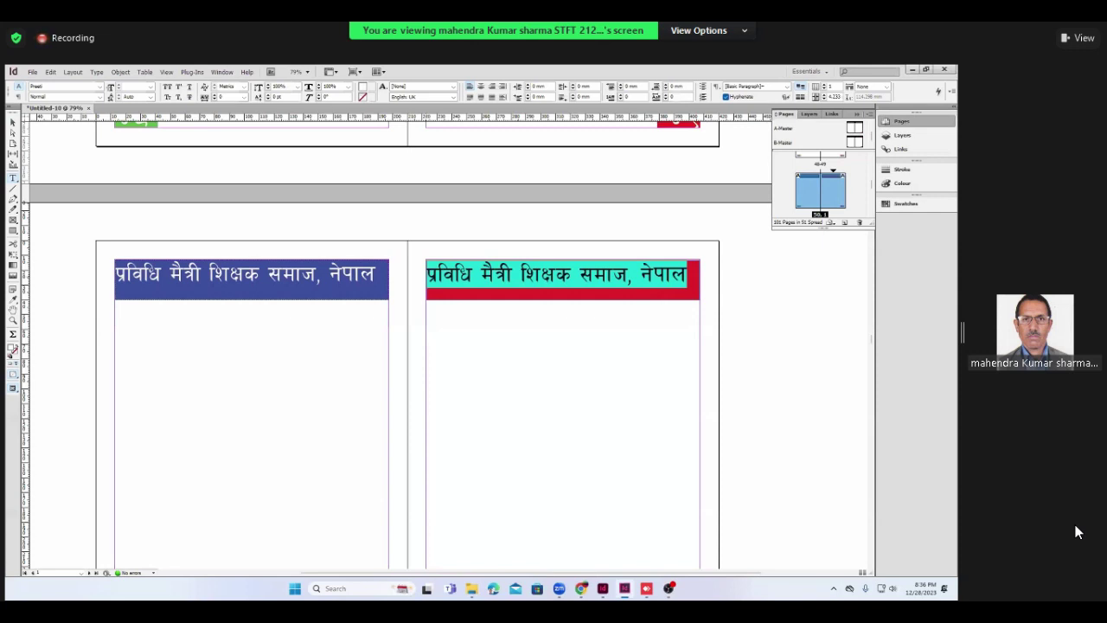
text(ग्राफिक डि)
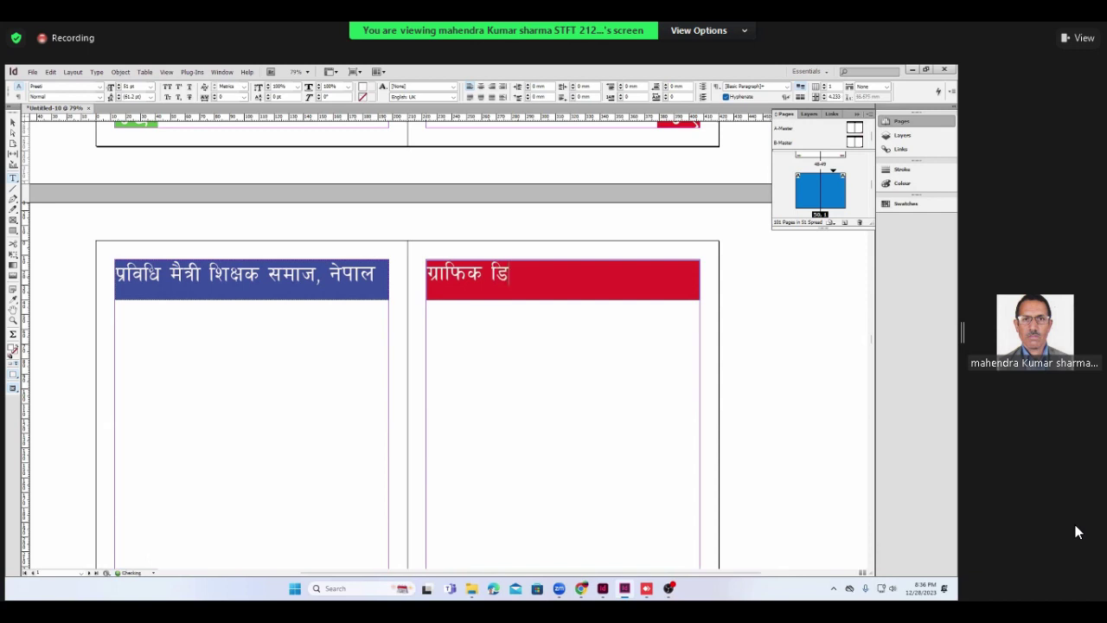
text(जाइन क)
text(ा)
text(र्स)
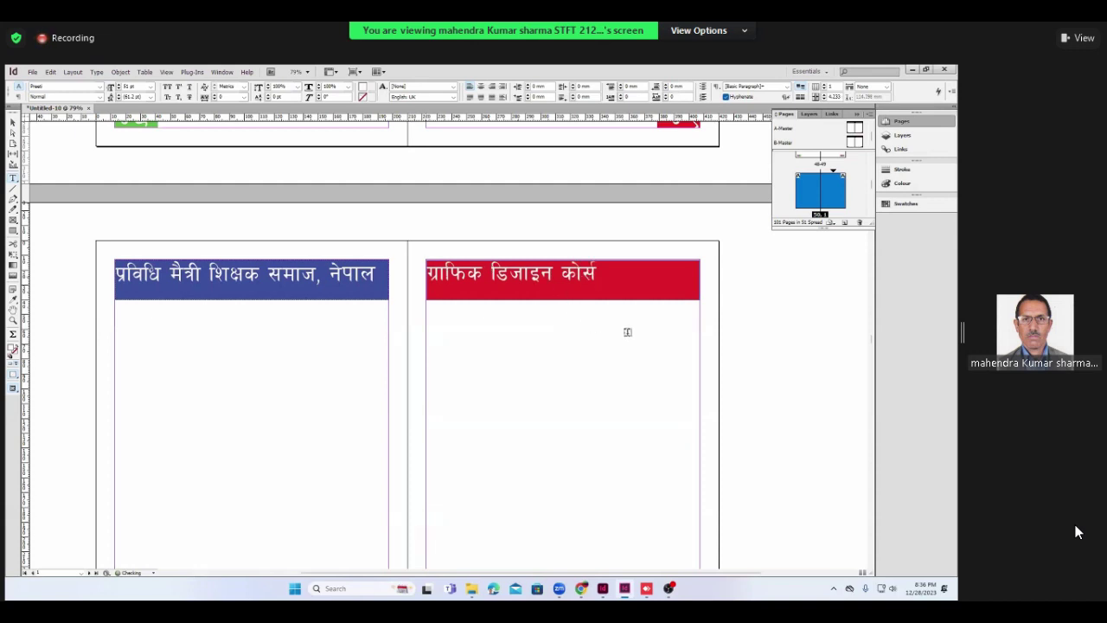
click(657, 325)
scroll(662, 323, down, 3)
scroll(663, 324, down, 2)
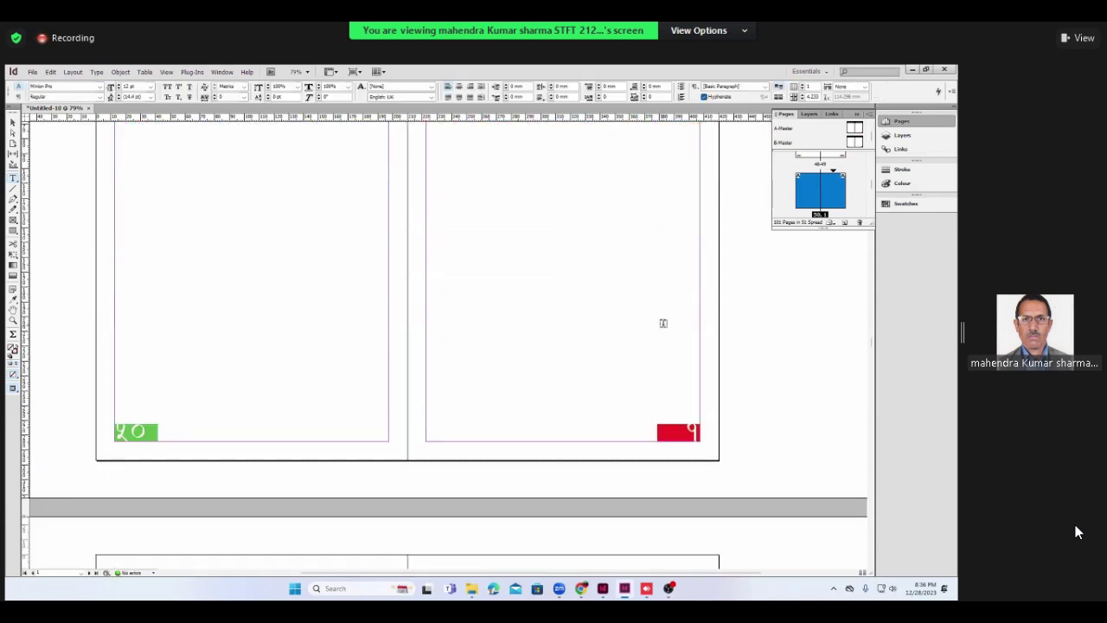
scroll(663, 322, down, 3)
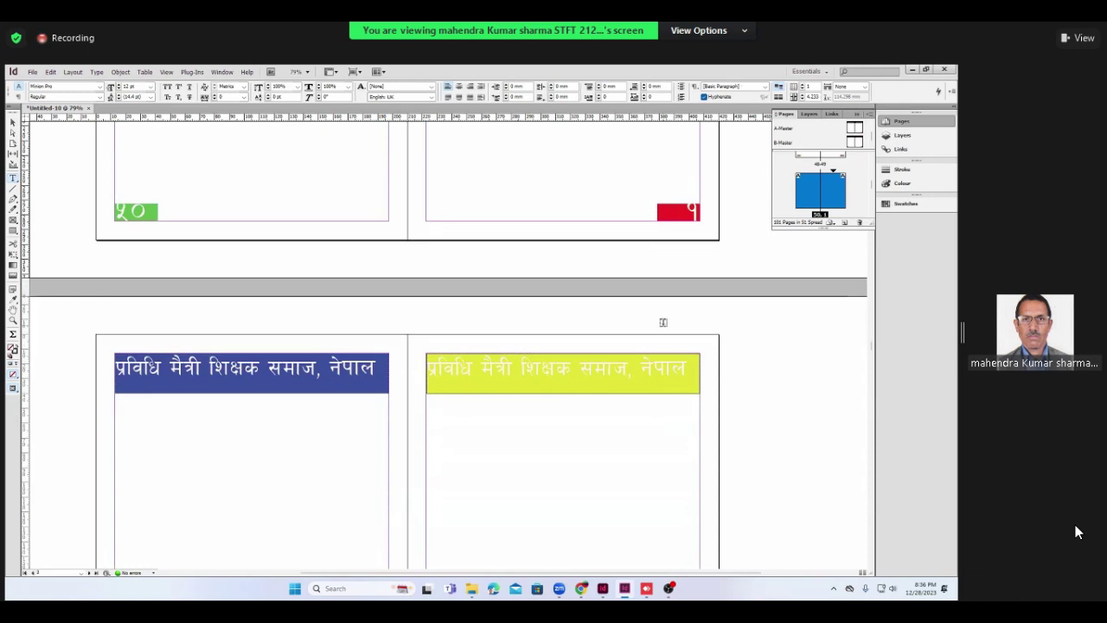
scroll(663, 322, down, 2)
scroll(663, 322, up, 3)
scroll(664, 322, up, 3)
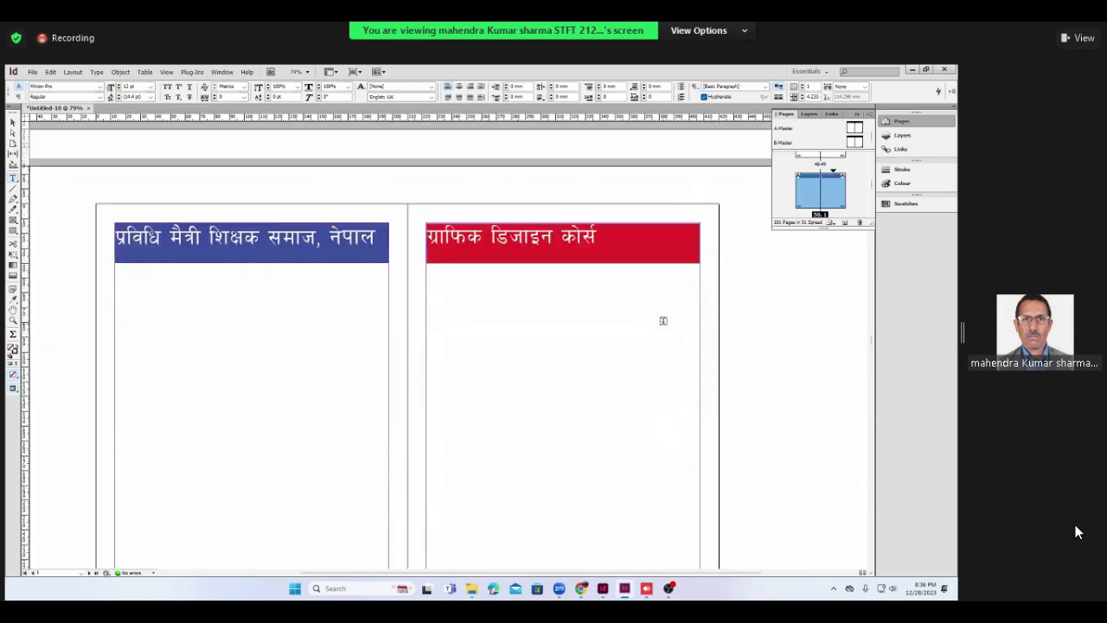
scroll(663, 321, up, 3)
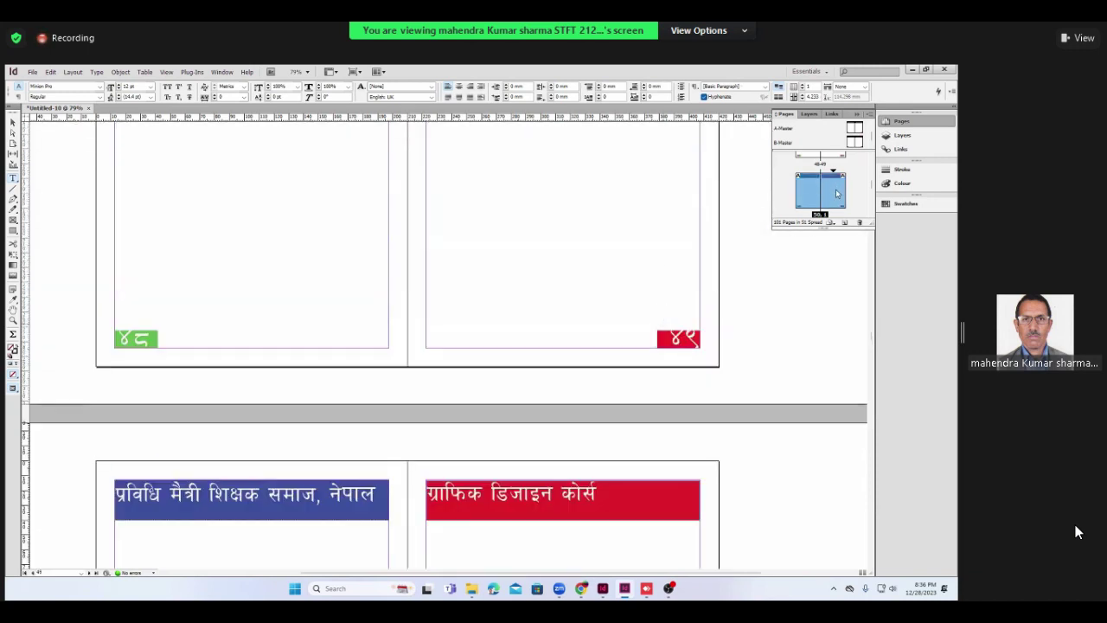
scroll(765, 267, up, 3)
scroll(765, 268, up, 3)
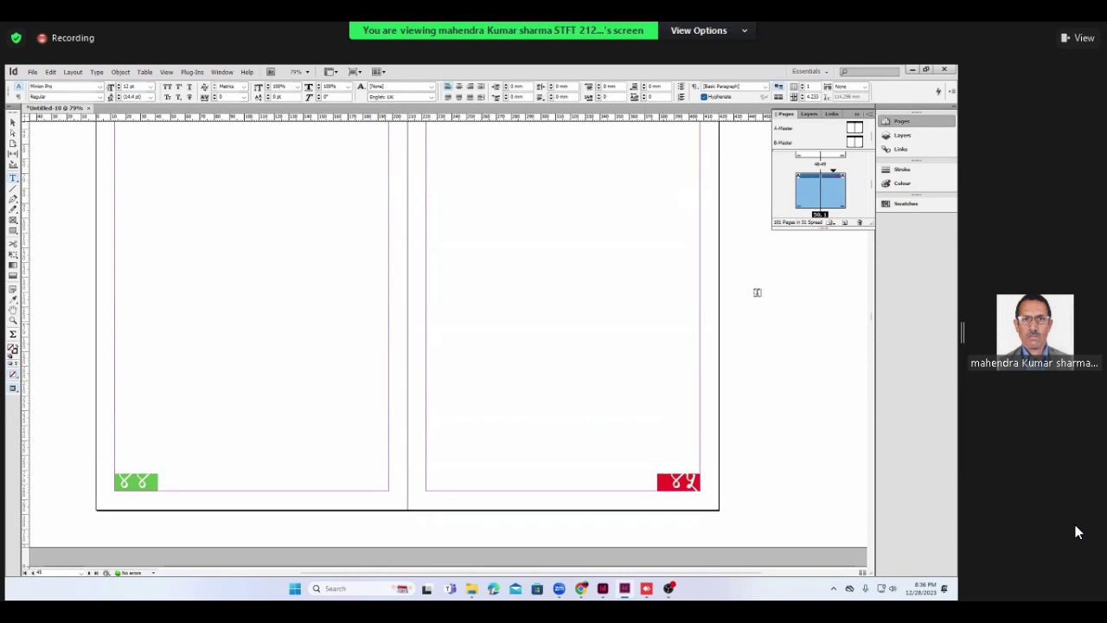
scroll(832, 229, up, 3)
scroll(832, 229, up, 3)
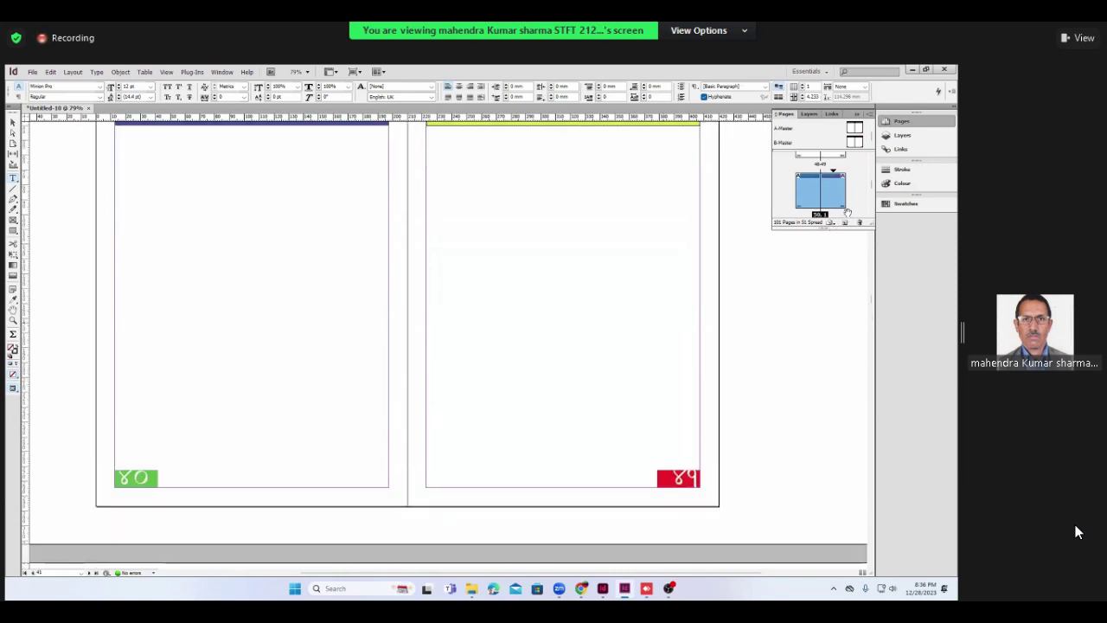
scroll(847, 212, up, 3)
- Open Numbering & Section Options for the spread's right-hand page
right_click(848, 213)
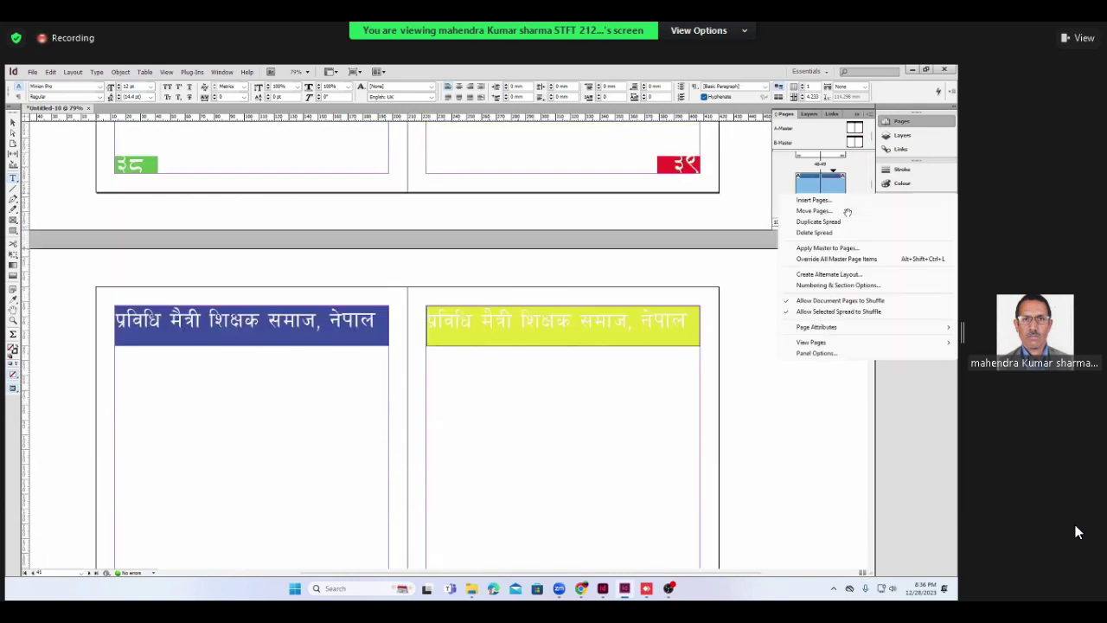
key(Escape)
scroll(837, 186, down, 1)
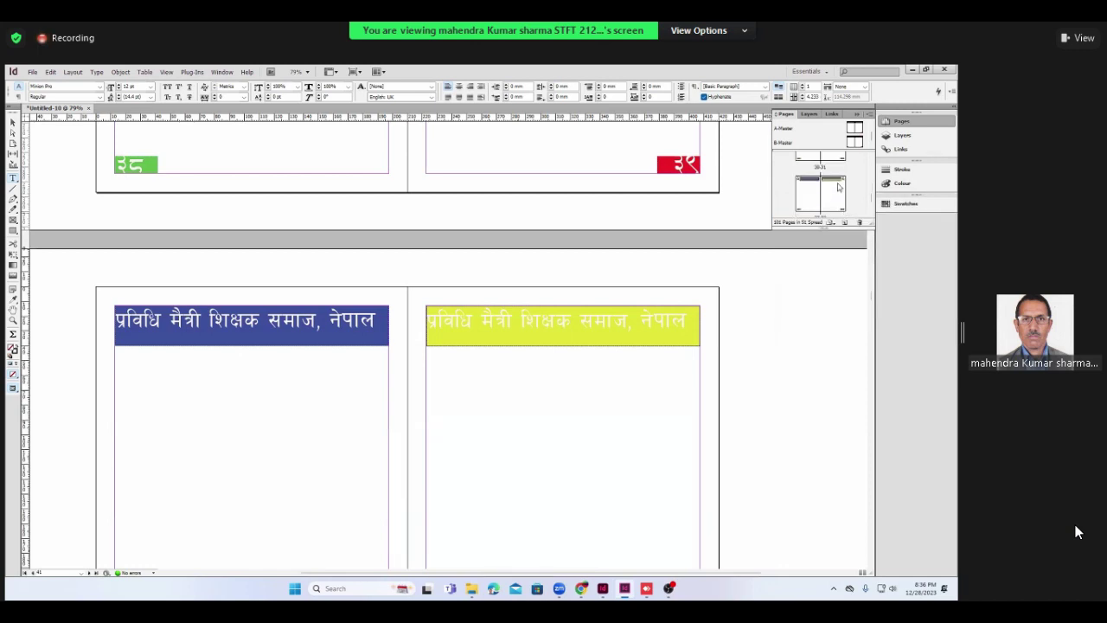
scroll(837, 186, down, 1)
click(837, 186)
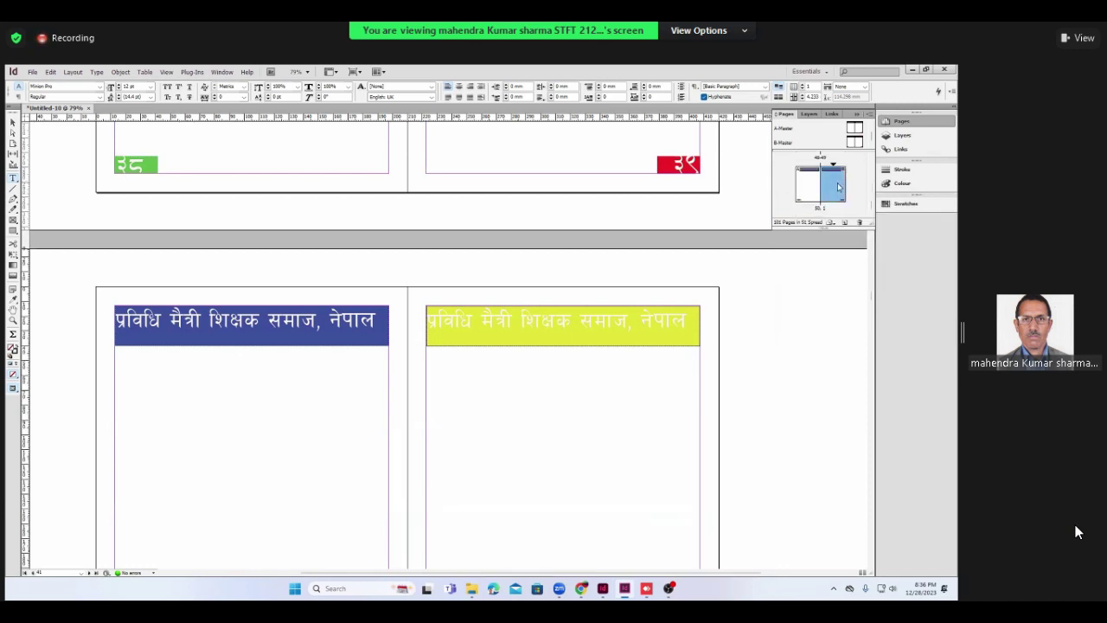
right_click(837, 186)
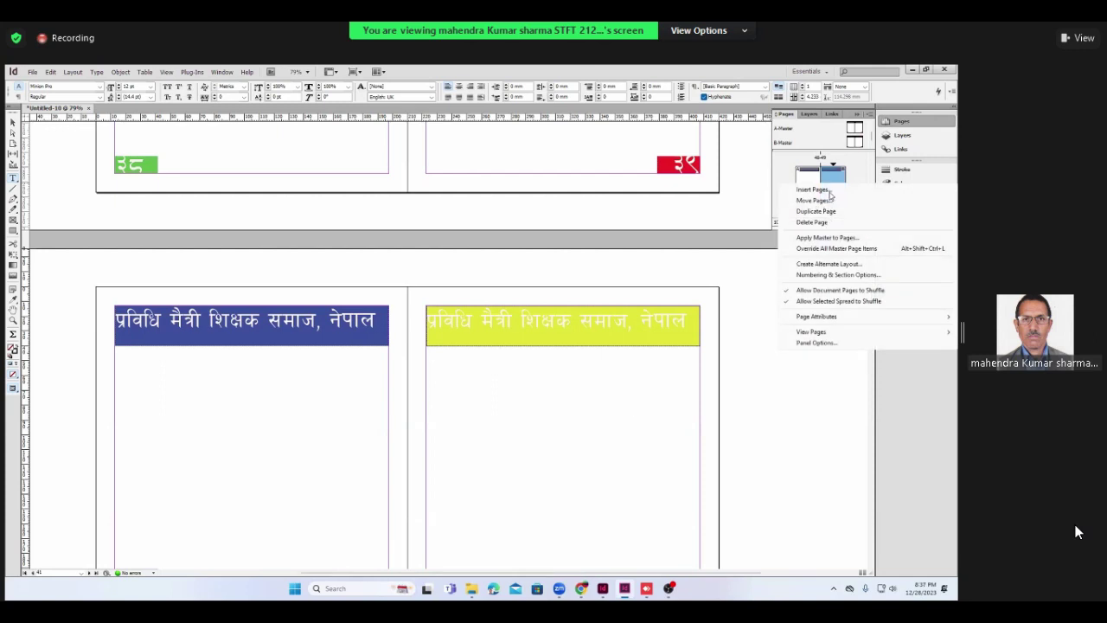
click(852, 275)
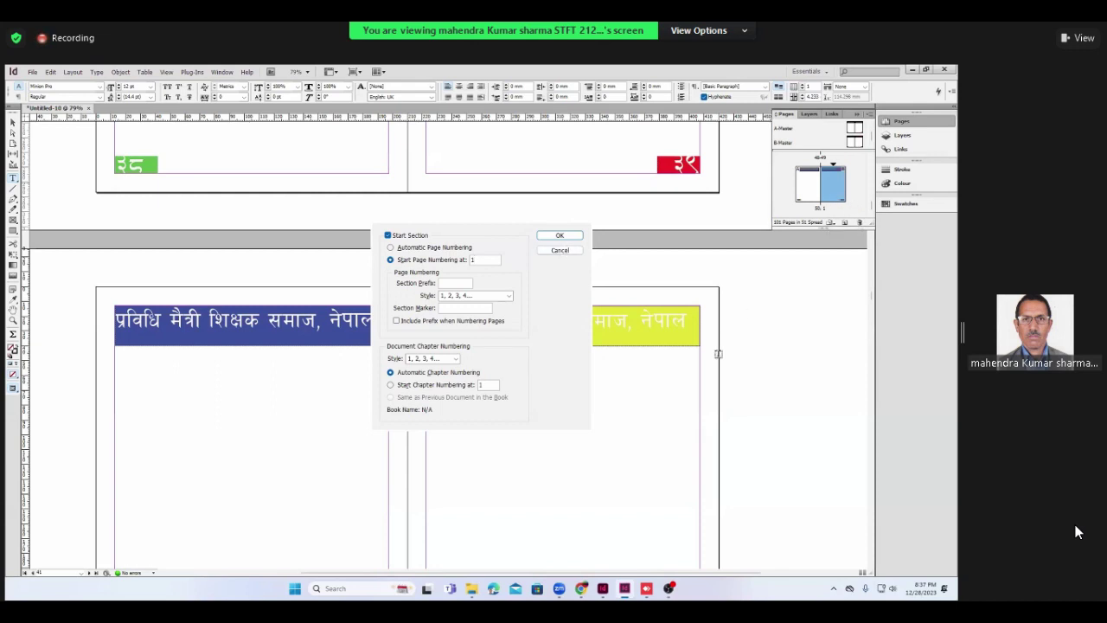
- Apply page numbering starting at 1 and browse the 100-page booklet's thumbnails
key(Return)
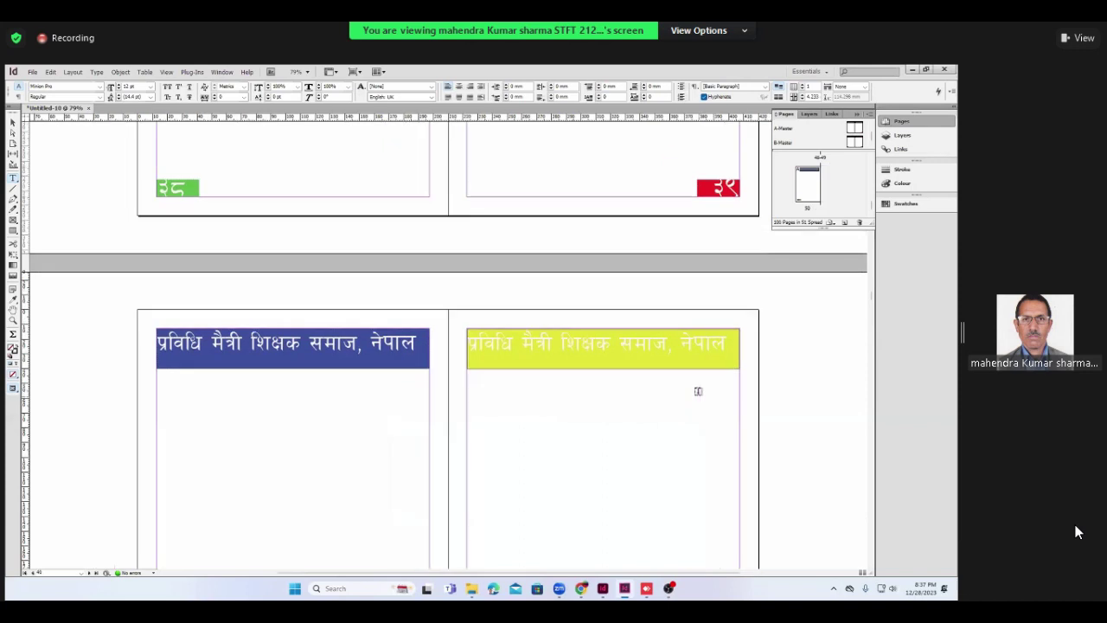
click(860, 221)
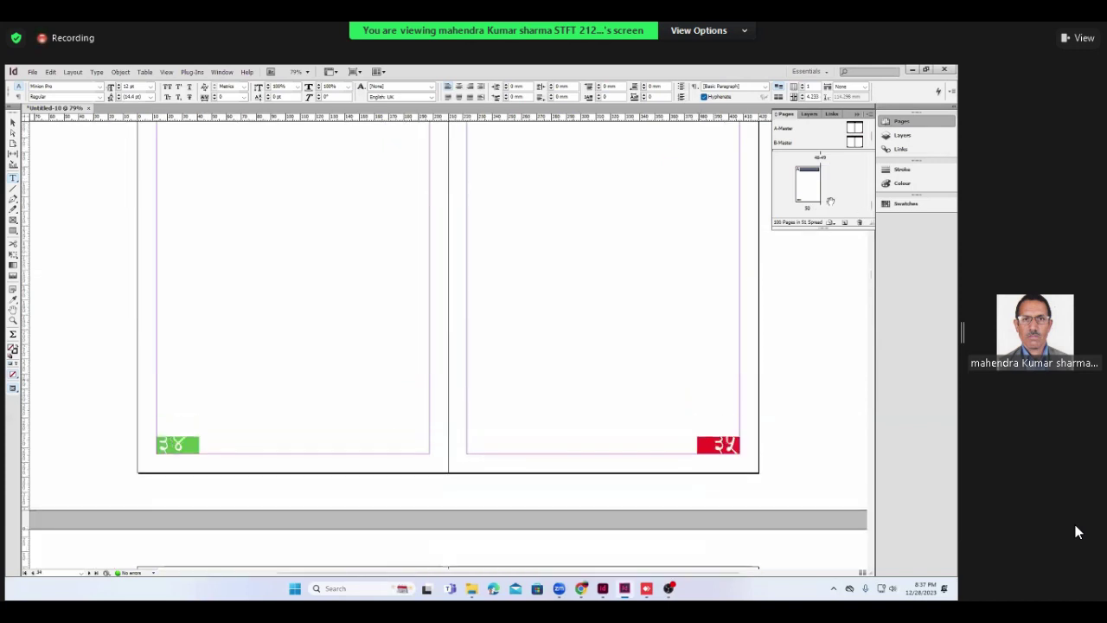
scroll(830, 200, down, 1)
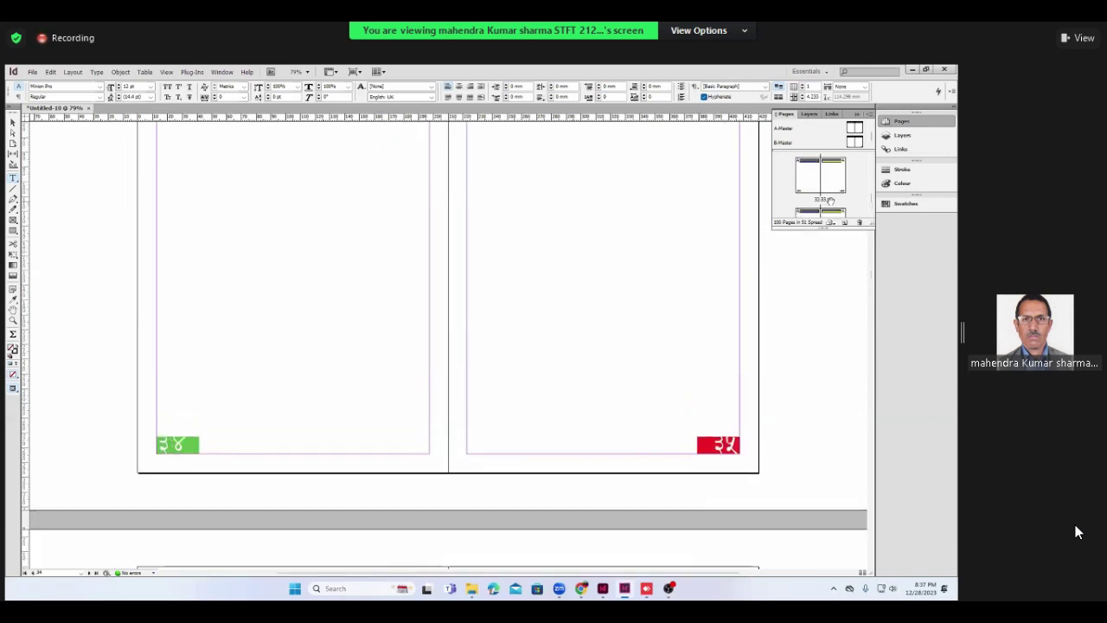
scroll(830, 200, down, 1)
scroll(830, 201, down, 1)
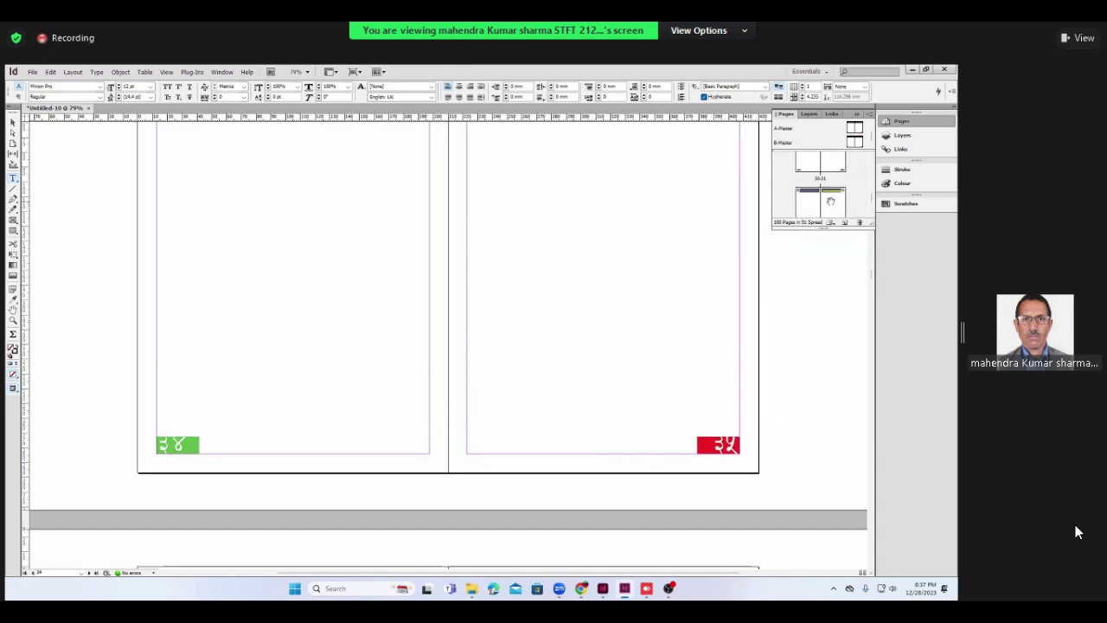
scroll(830, 201, down, 1)
scroll(830, 201, down, 1)
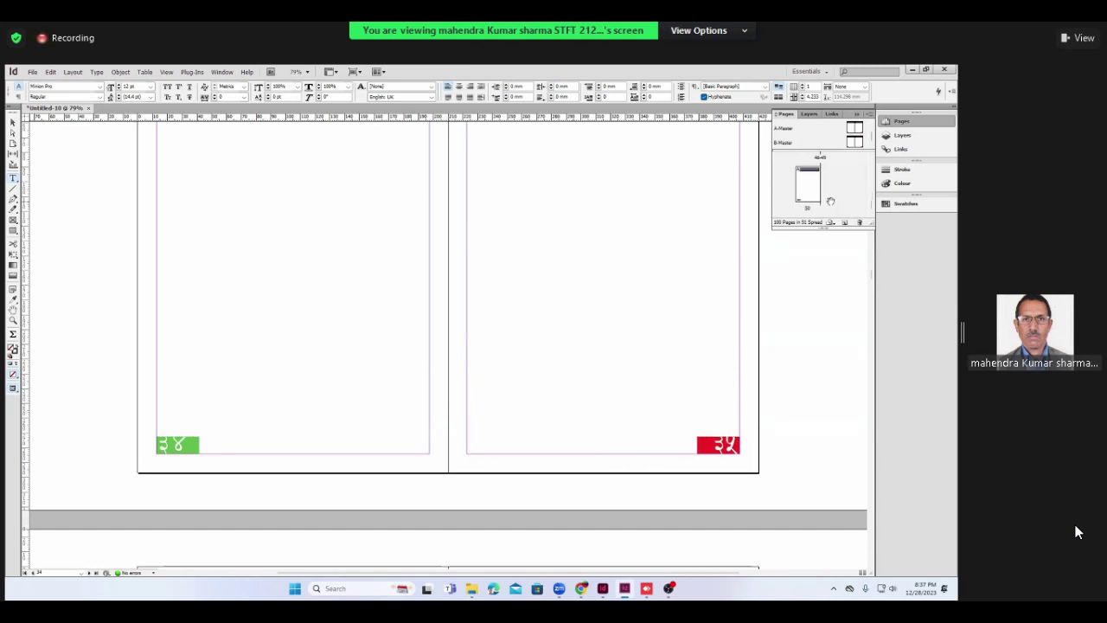
scroll(830, 201, up, 2)
scroll(830, 201, up, 2)
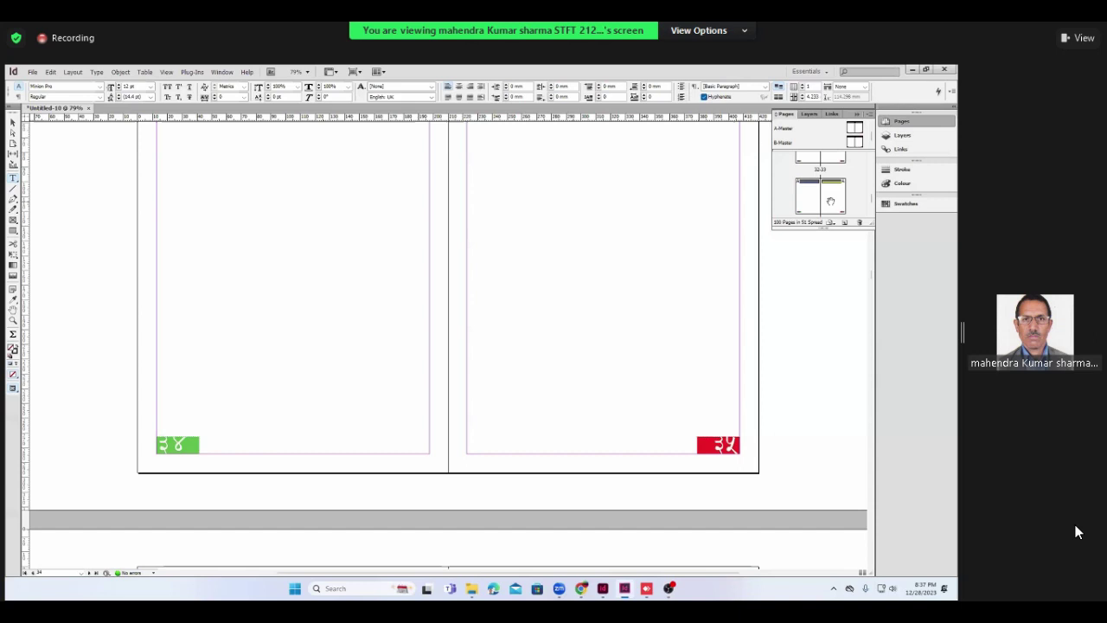
scroll(830, 200, up, 2)
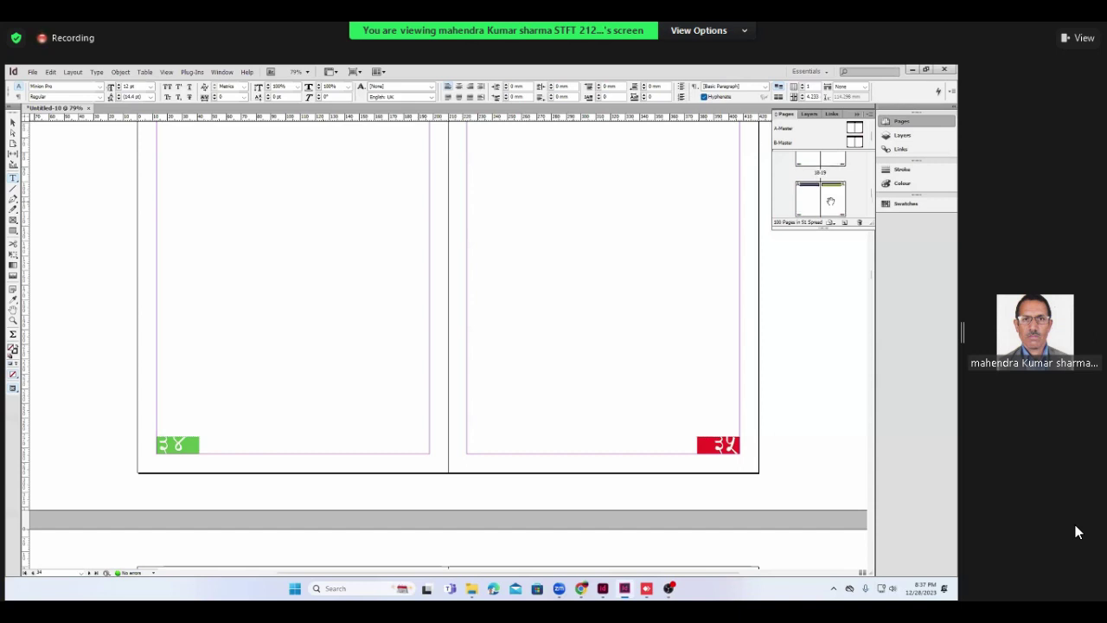
scroll(830, 200, down, 1)
scroll(831, 201, down, 1)
scroll(830, 200, down, 1)
scroll(832, 205, down, 1)
scroll(856, 150, up, 5)
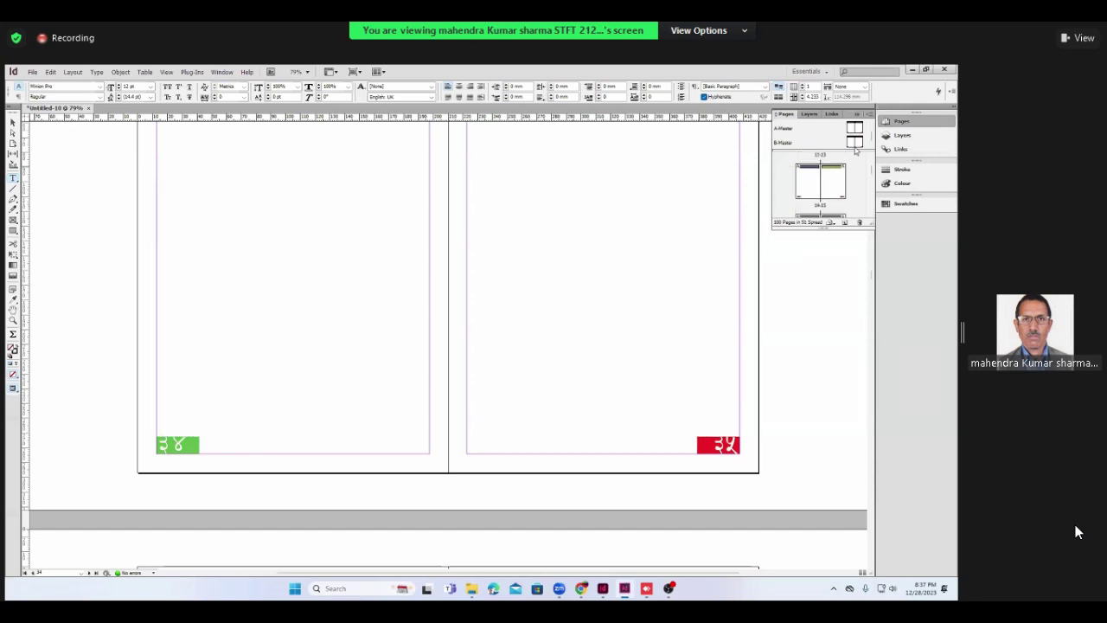
- Open B-Master and scroll through it to inspect its blue and red header bars
double_click(855, 142)
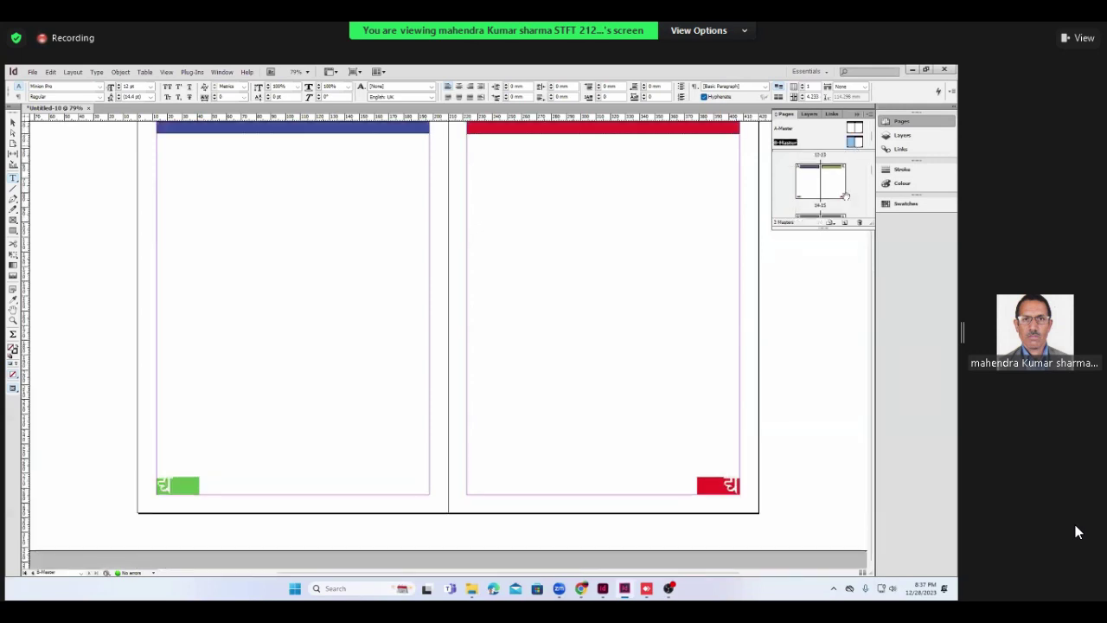
scroll(853, 198, down, 1)
scroll(854, 198, down, 1)
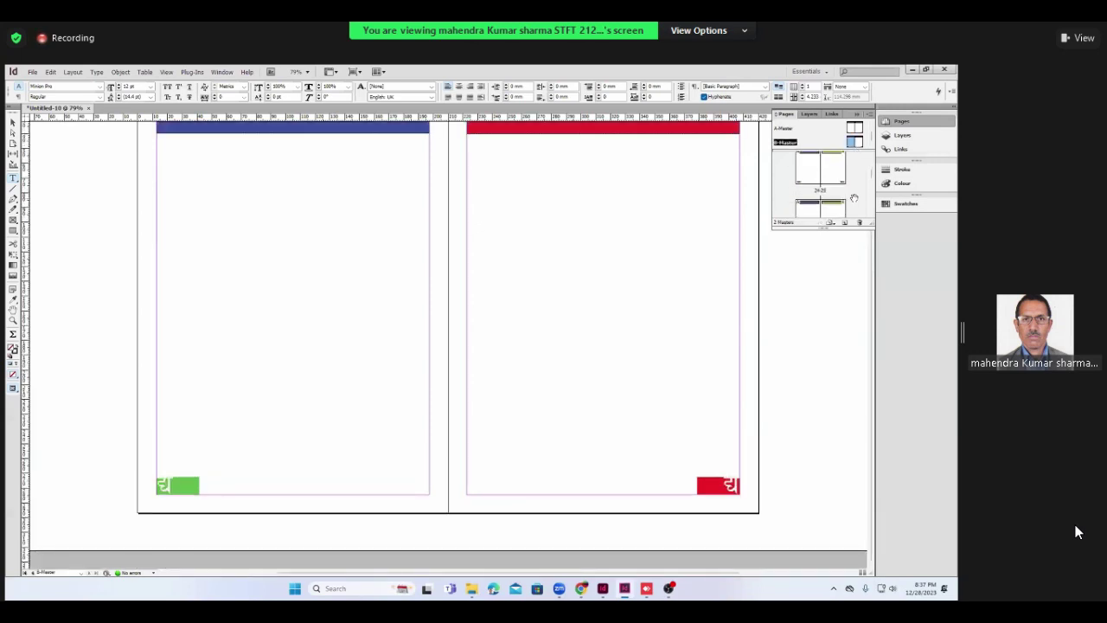
scroll(855, 199, up, 1)
scroll(854, 198, down, 1)
scroll(854, 198, up, 10)
scroll(854, 197, down, 5)
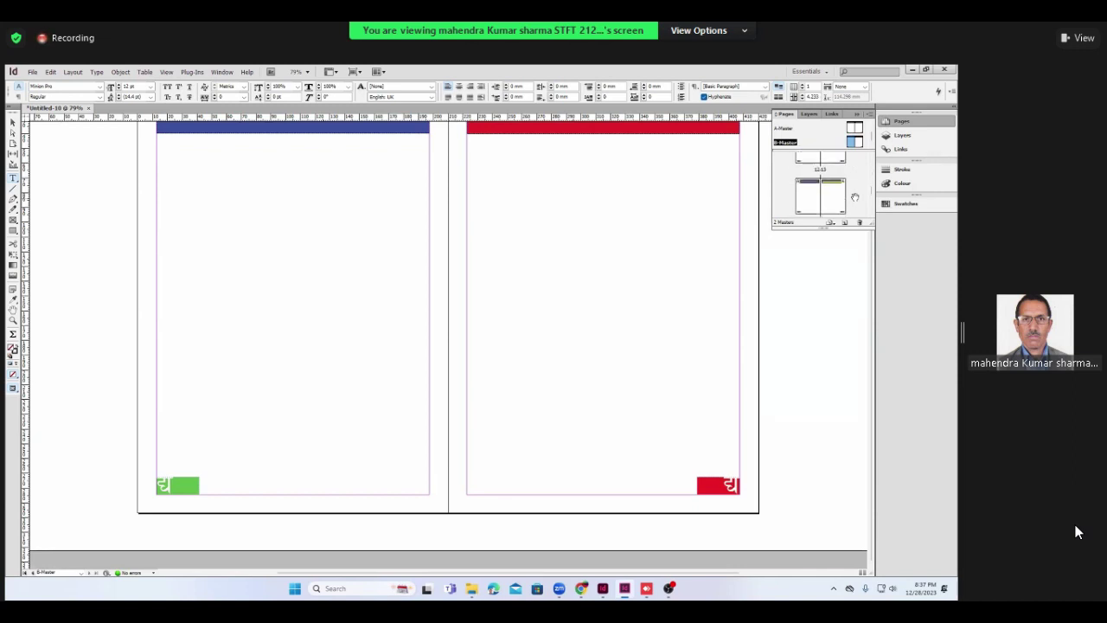
scroll(854, 197, down, 8)
scroll(854, 197, down, 5)
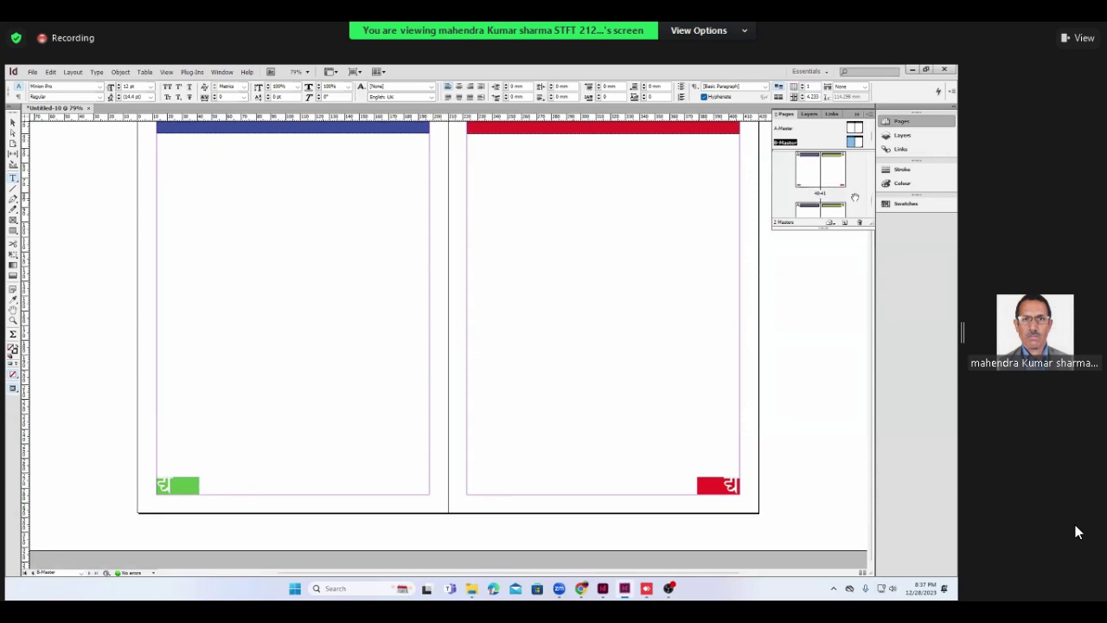
scroll(855, 197, down, 5)
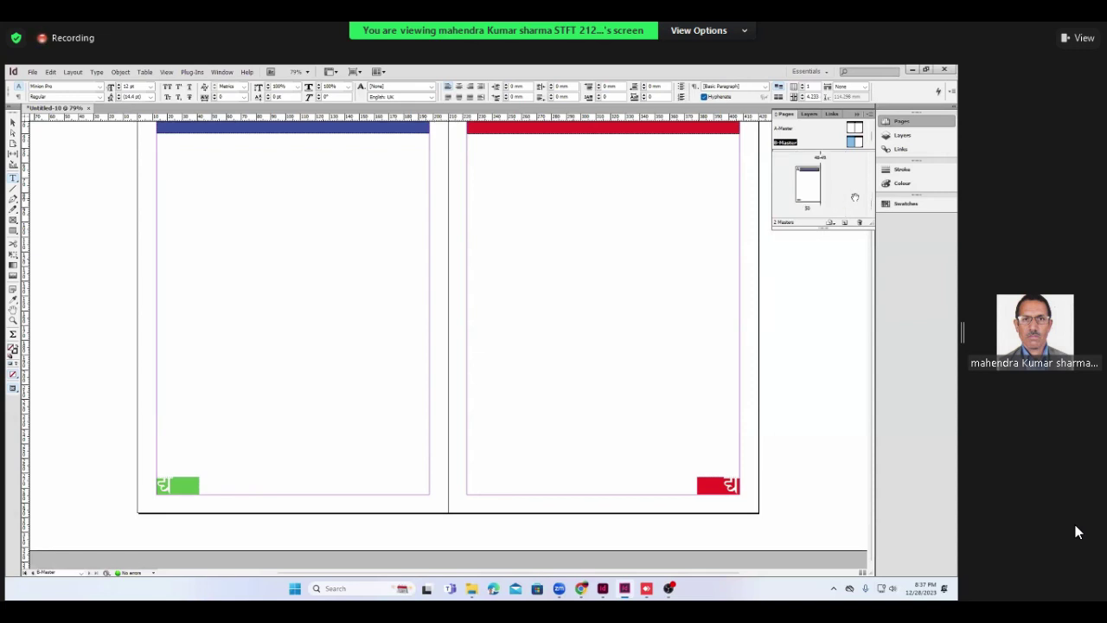
scroll(854, 197, up, 2)
scroll(854, 198, up, 2)
scroll(854, 197, up, 1)
scroll(855, 198, up, 2)
scroll(854, 197, up, 3)
scroll(854, 197, up, 3)
scroll(855, 197, up, 4)
scroll(854, 198, up, 3)
scroll(854, 197, down, 5)
scroll(854, 197, down, 5)
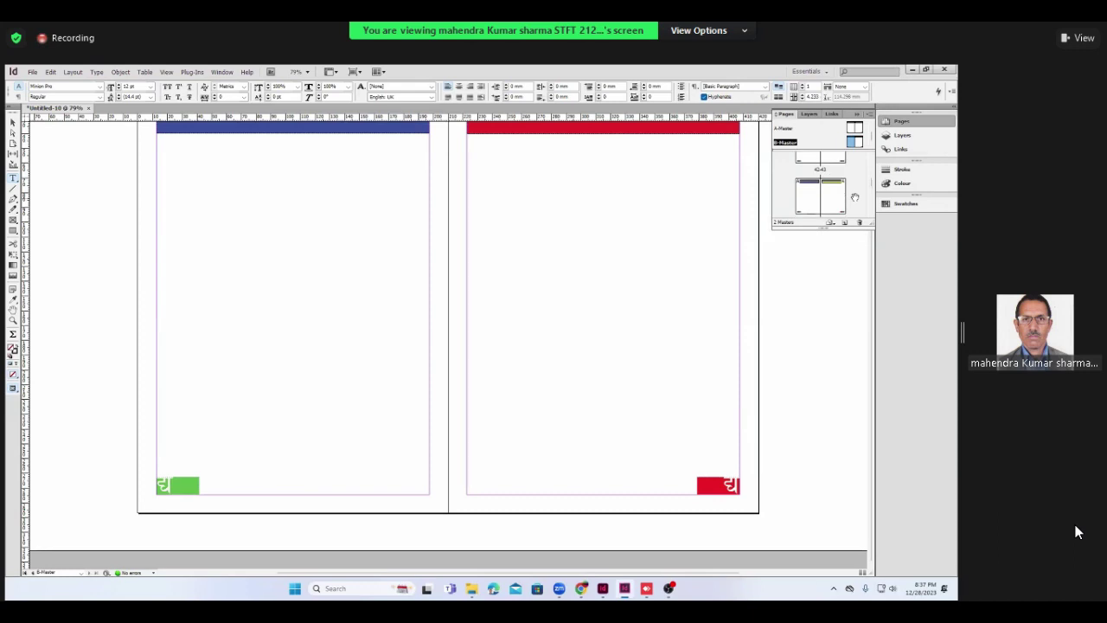
scroll(855, 197, up, 5)
scroll(855, 197, up, 5)
scroll(854, 198, up, 5)
scroll(854, 197, up, 5)
scroll(855, 197, down, 2)
scroll(855, 197, down, 2)
scroll(854, 197, down, 2)
scroll(855, 197, down, 2)
scroll(854, 197, down, 2)
scroll(854, 197, down, 2)
scroll(855, 197, down, 2)
scroll(855, 197, down, 2)
scroll(854, 197, up, 3)
scroll(854, 197, up, 3)
scroll(854, 197, up, 3)
scroll(854, 197, up, 3)
scroll(855, 197, down, 1)
scroll(854, 197, down, 1)
scroll(855, 197, up, 1)
scroll(854, 197, up, 1)
scroll(854, 197, up, 1)
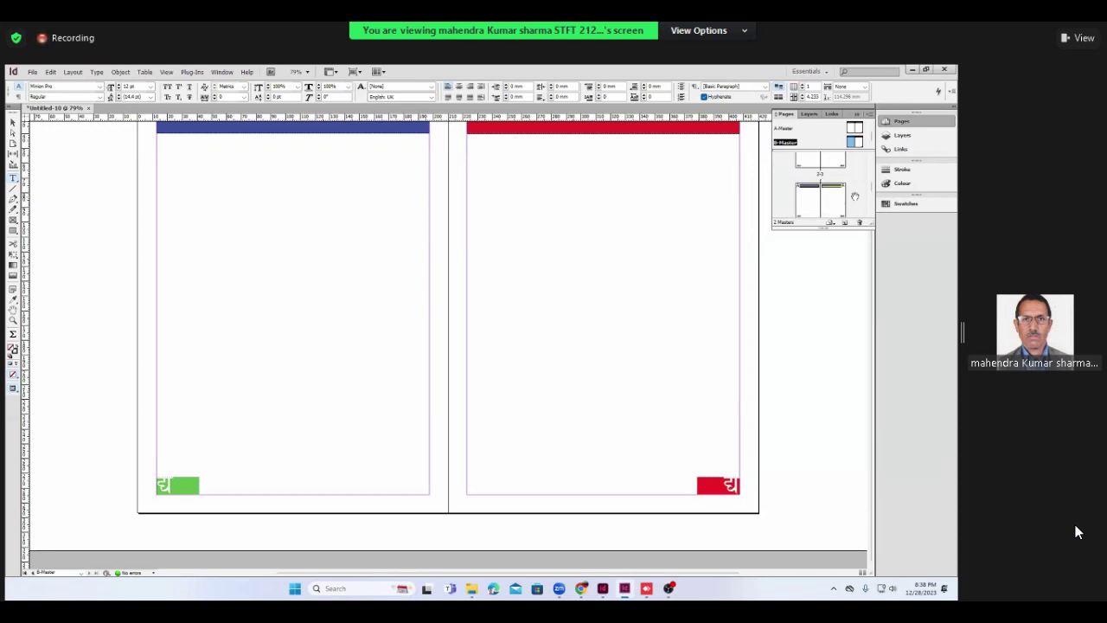
scroll(854, 197, up, 1)
scroll(854, 197, down, 1)
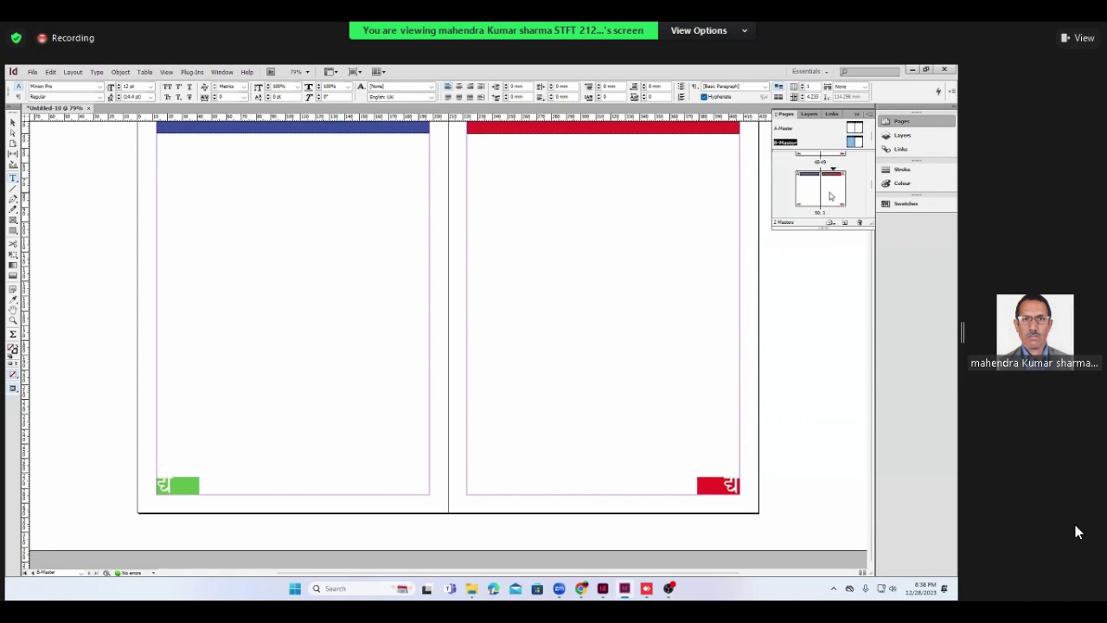
click(829, 195)
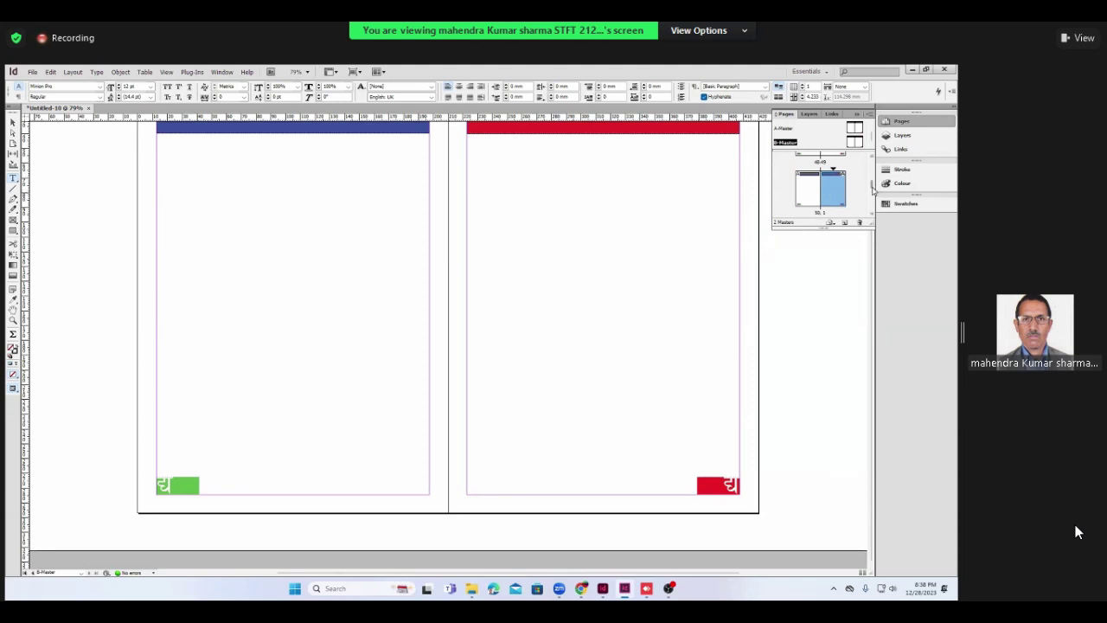
drag(873, 190, 874, 209)
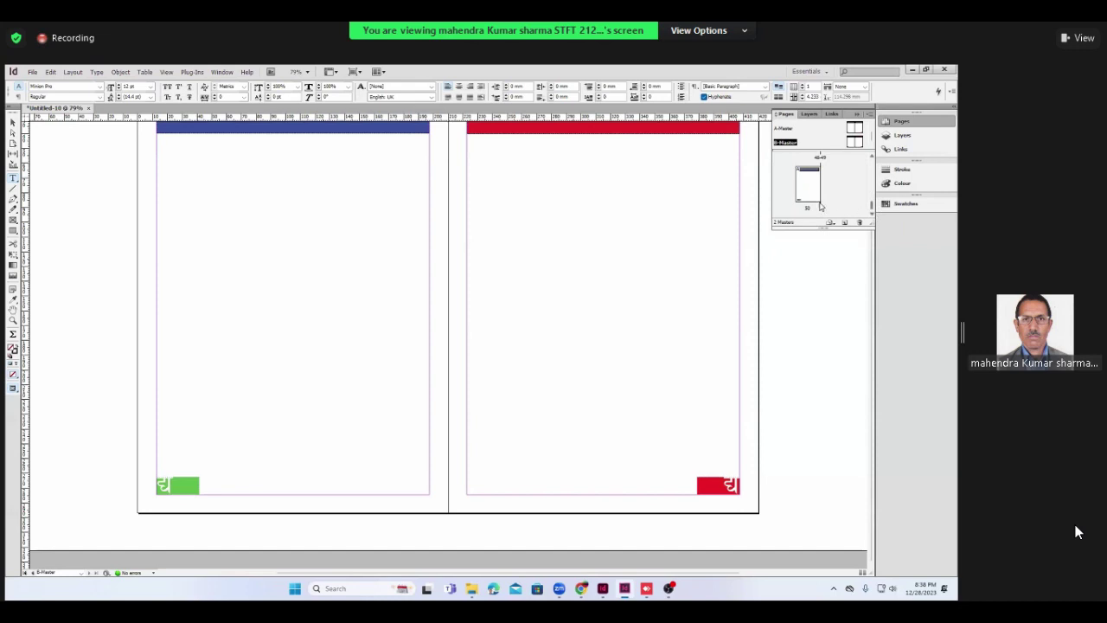
click(811, 199)
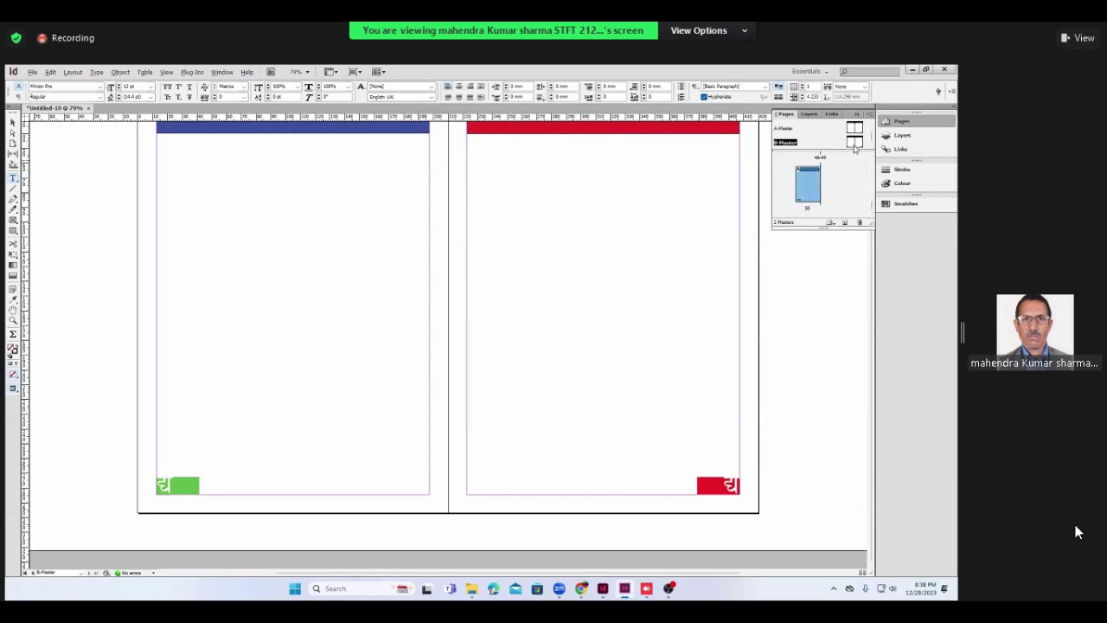
click(844, 194)
scroll(847, 212, up, 3)
scroll(847, 213, up, 2)
scroll(848, 212, up, 2)
scroll(847, 212, up, 2)
scroll(847, 213, down, 2)
scroll(848, 213, down, 2)
scroll(847, 213, down, 2)
scroll(847, 211, down, 2)
scroll(846, 212, down, 2)
scroll(847, 212, up, 3)
scroll(847, 212, up, 2)
scroll(846, 212, up, 3)
scroll(847, 211, up, 3)
scroll(846, 212, down, 3)
scroll(846, 212, down, 2)
scroll(846, 212, down, 2)
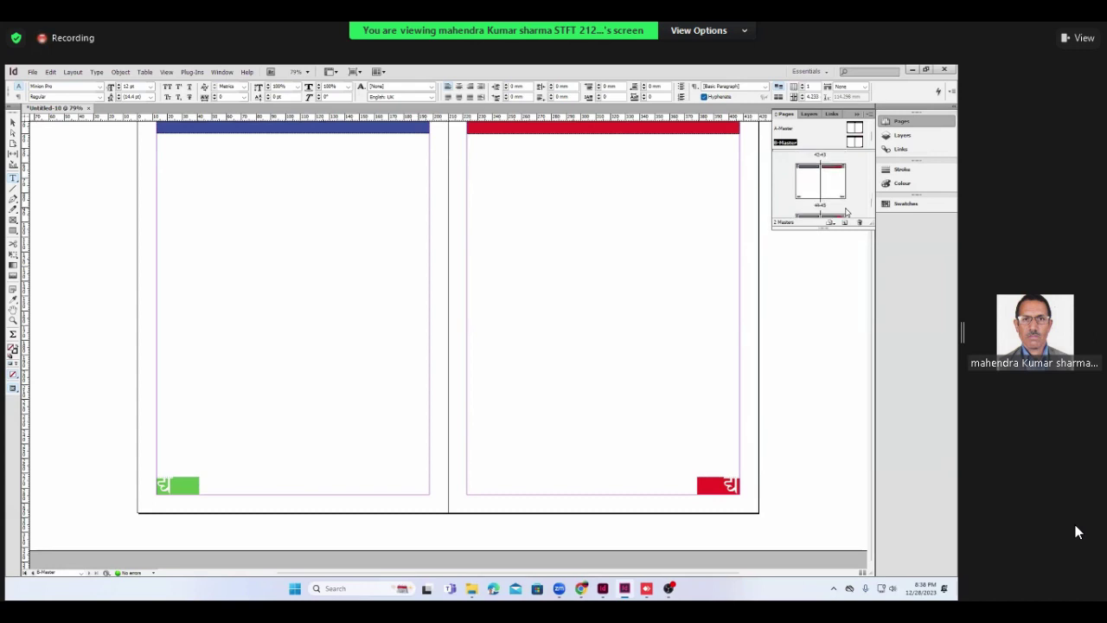
scroll(846, 212, down, 2)
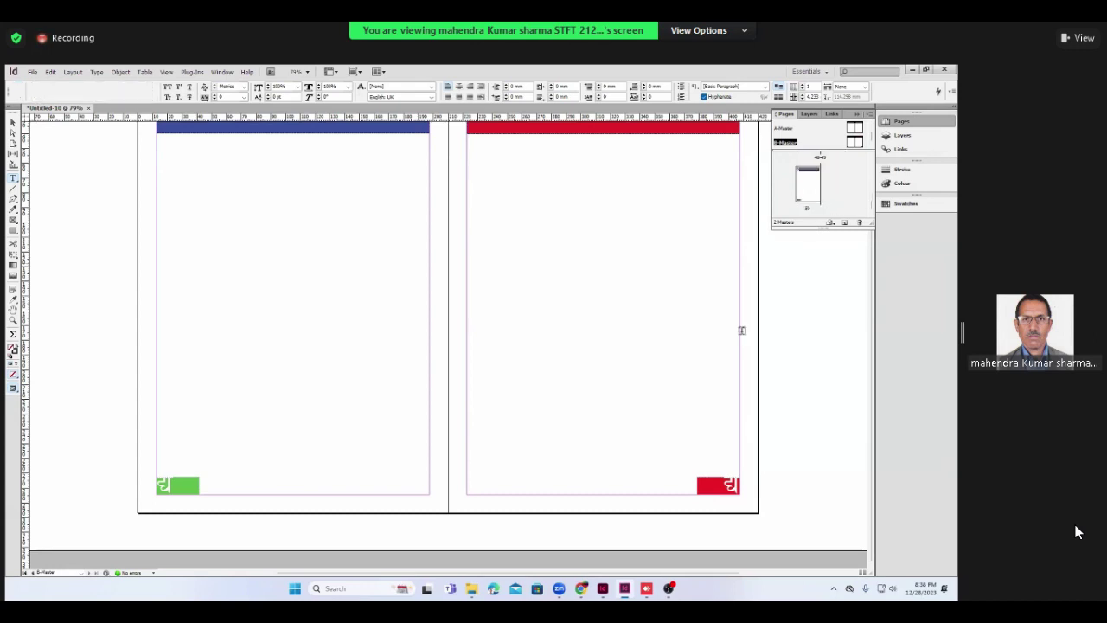
scroll(618, 390, up, 1)
double_click(810, 181)
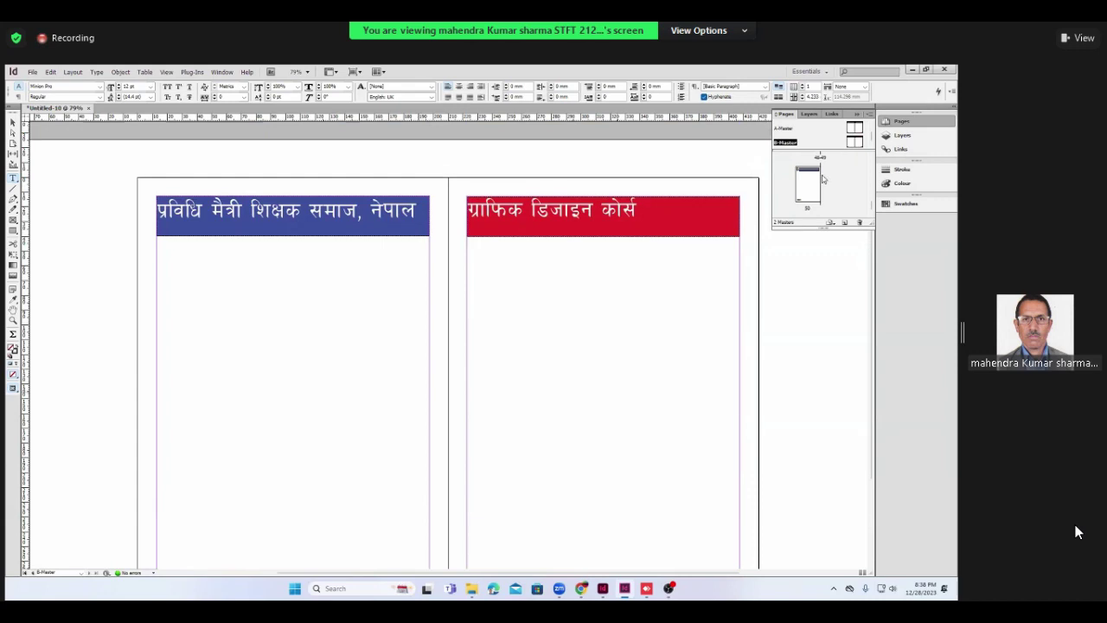
double_click(815, 185)
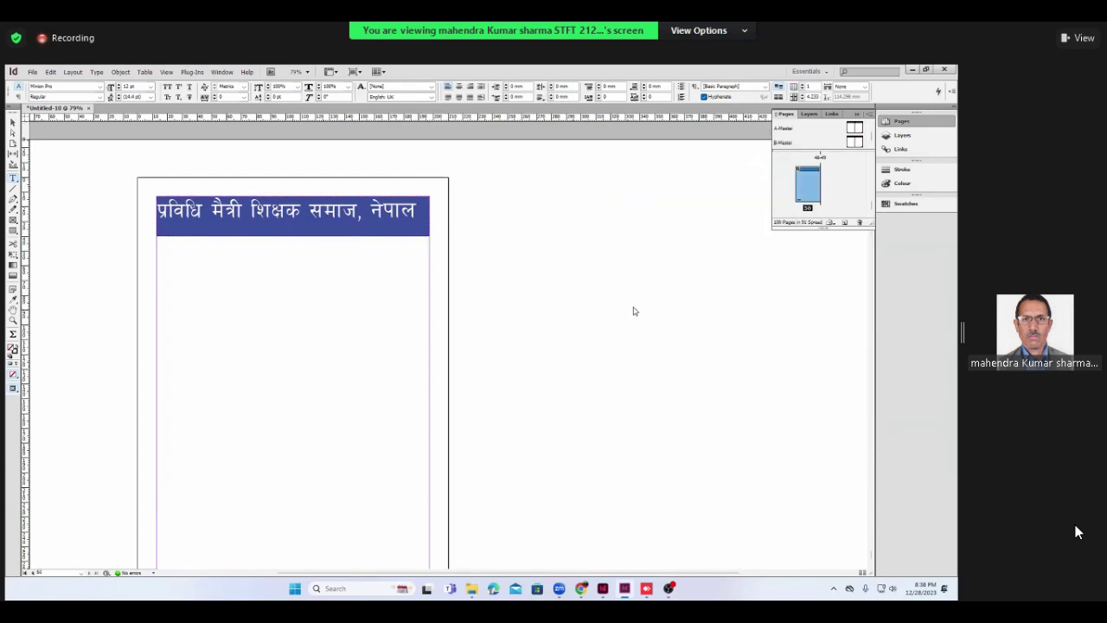
scroll(633, 311, down, 2)
scroll(633, 311, down, 1)
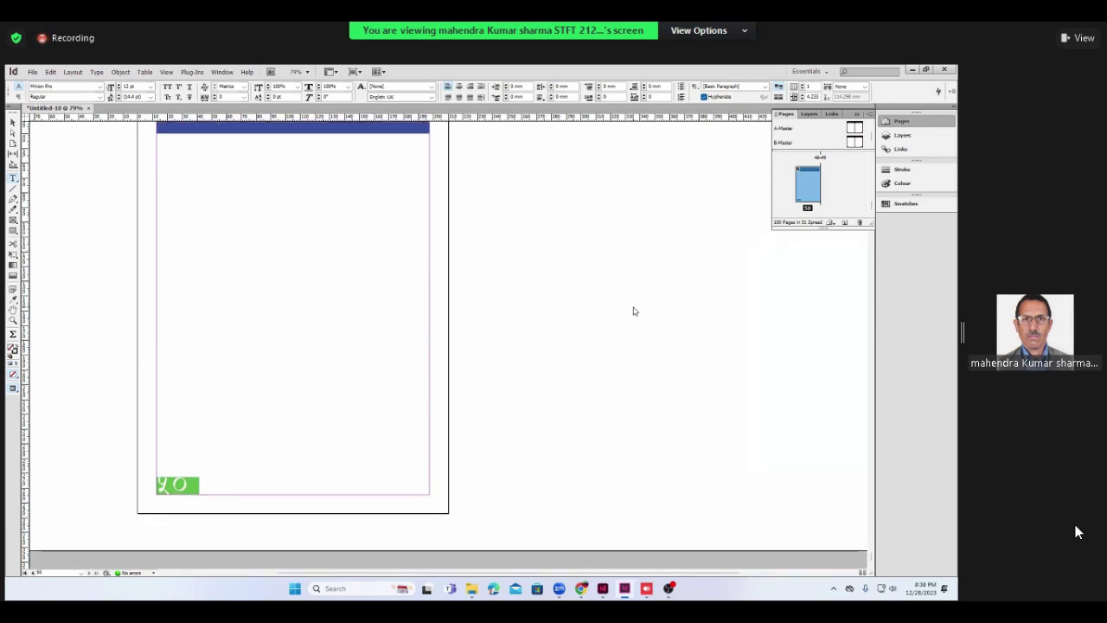
scroll(633, 312, up, 1)
scroll(633, 311, up, 3)
scroll(633, 311, up, 4)
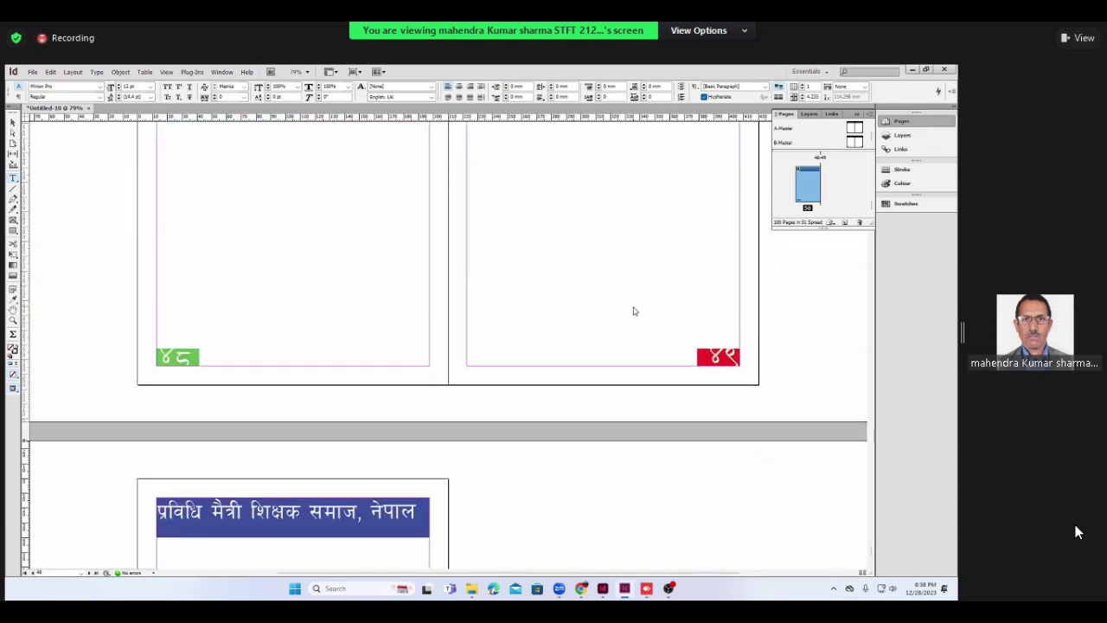
scroll(633, 312, down, 8)
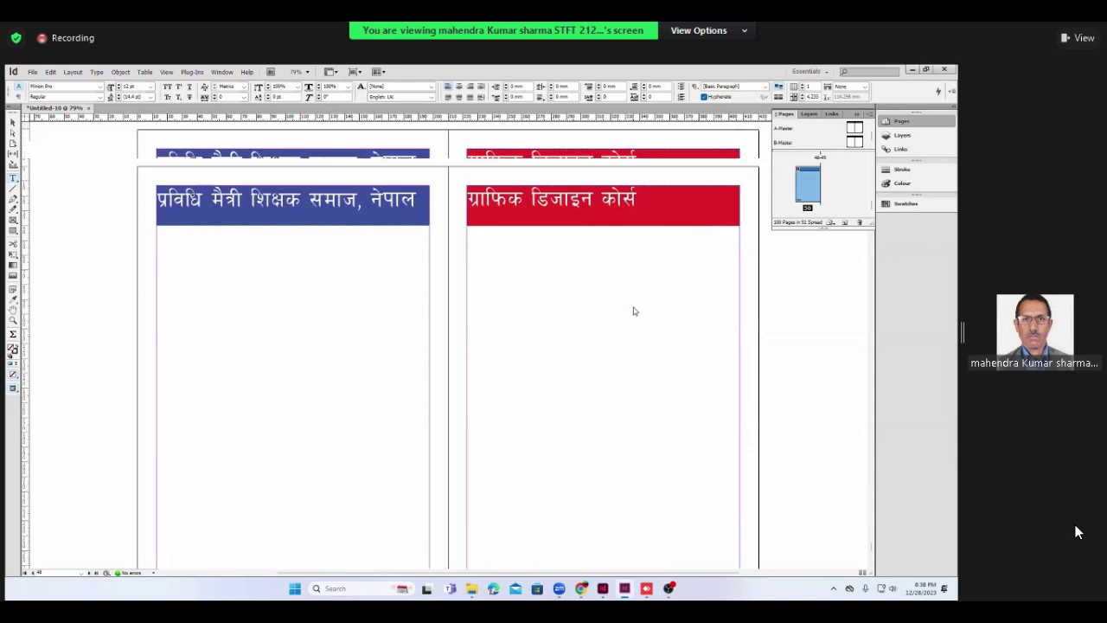
scroll(633, 311, up, 10)
scroll(633, 312, down, 10)
scroll(633, 311, up, 4)
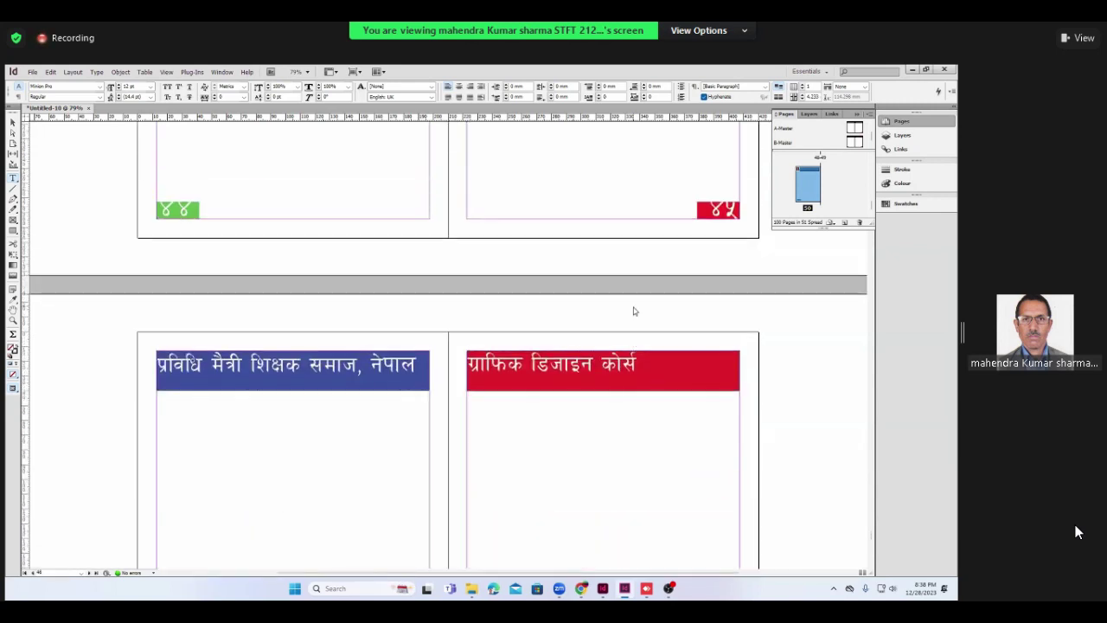
scroll(633, 311, down, 5)
scroll(633, 311, up, 5)
scroll(633, 312, up, 5)
scroll(633, 311, up, 3)
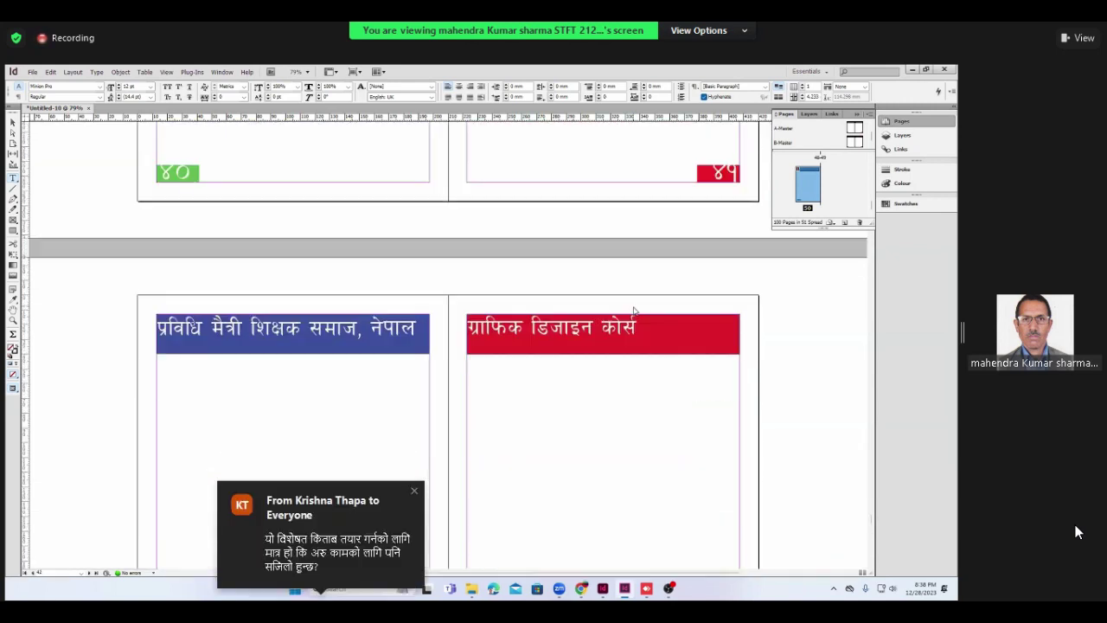
scroll(633, 311, up, 3)
scroll(633, 312, up, 1)
scroll(633, 312, down, 3)
scroll(633, 312, up, 3)
scroll(633, 311, up, 2)
scroll(633, 311, up, 1)
scroll(633, 311, down, 3)
scroll(633, 311, up, 3)
scroll(633, 311, down, 5)
scroll(633, 311, up, 3)
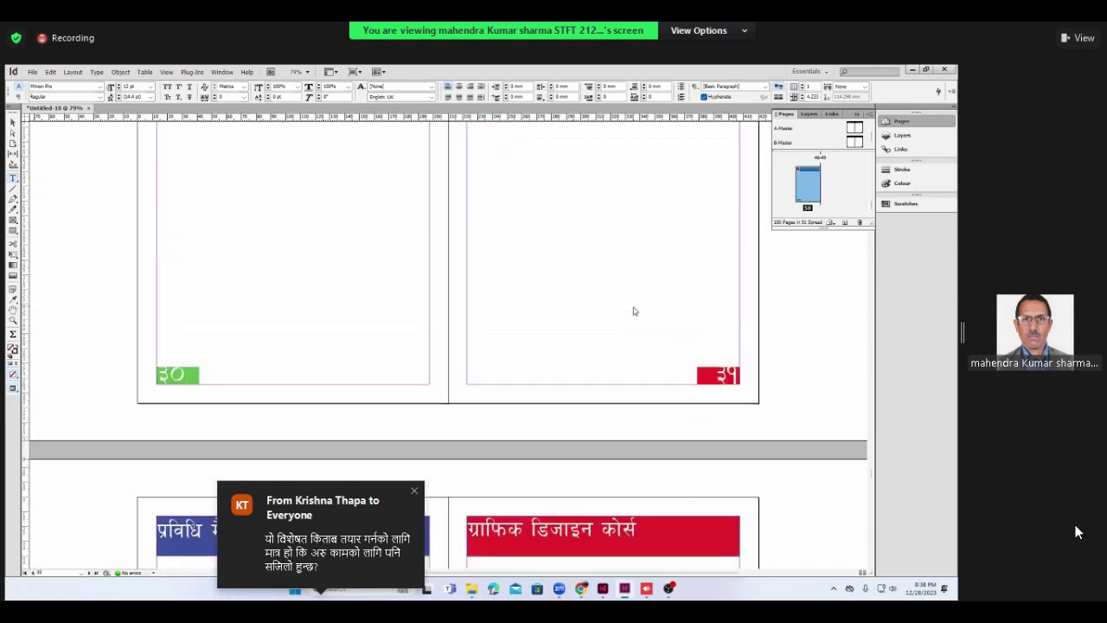
scroll(633, 311, down, 3)
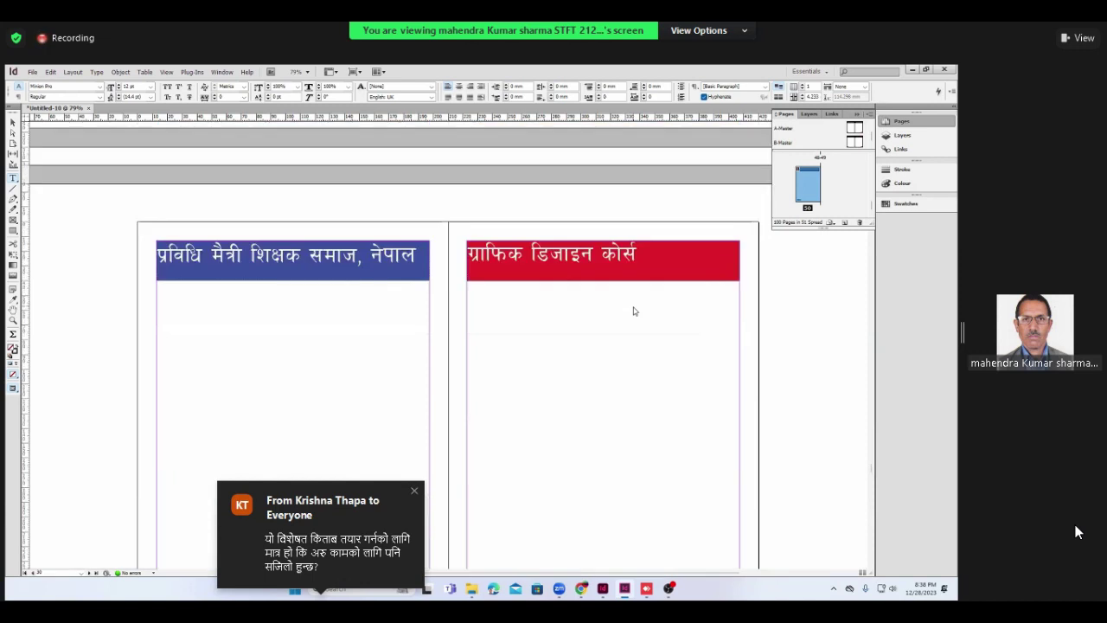
scroll(633, 312, up, 3)
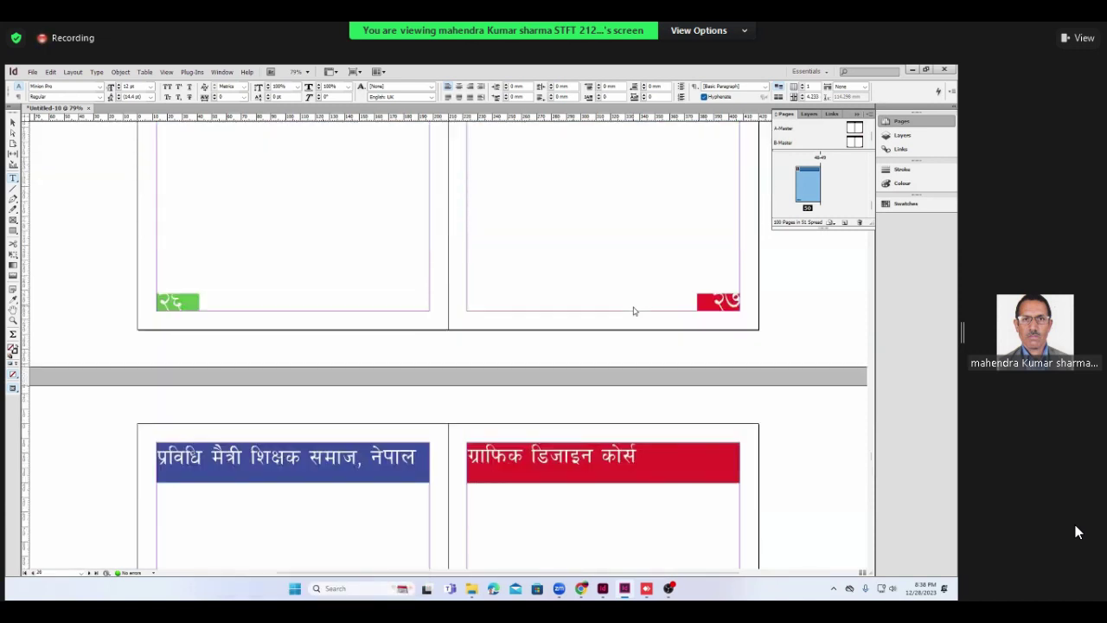
scroll(633, 311, down, 4)
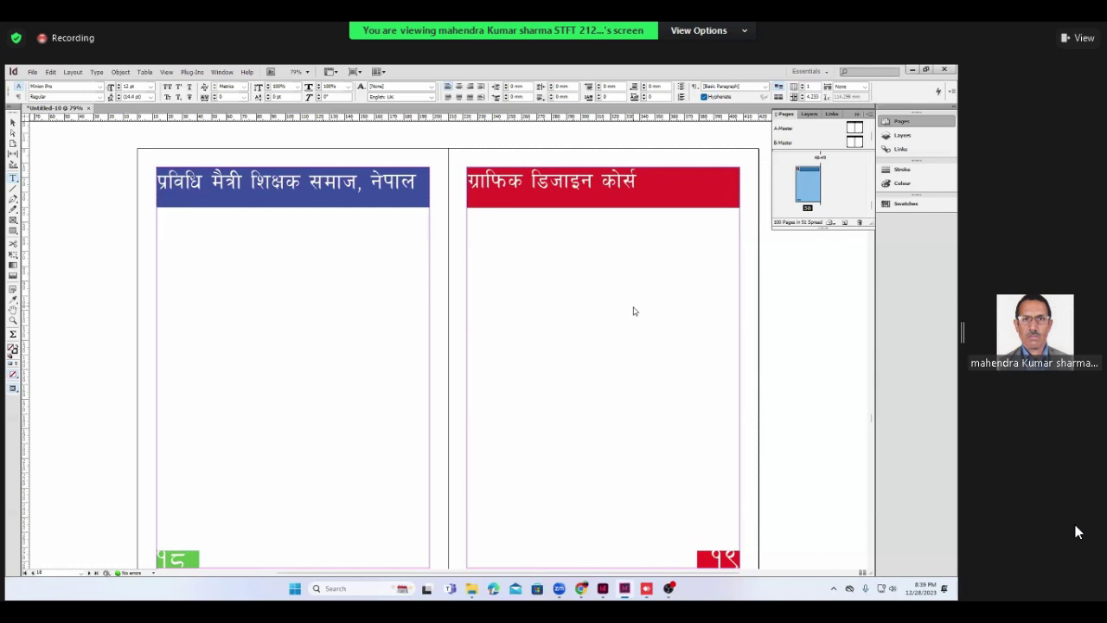
scroll(633, 311, down, 1)
scroll(633, 311, down, 5)
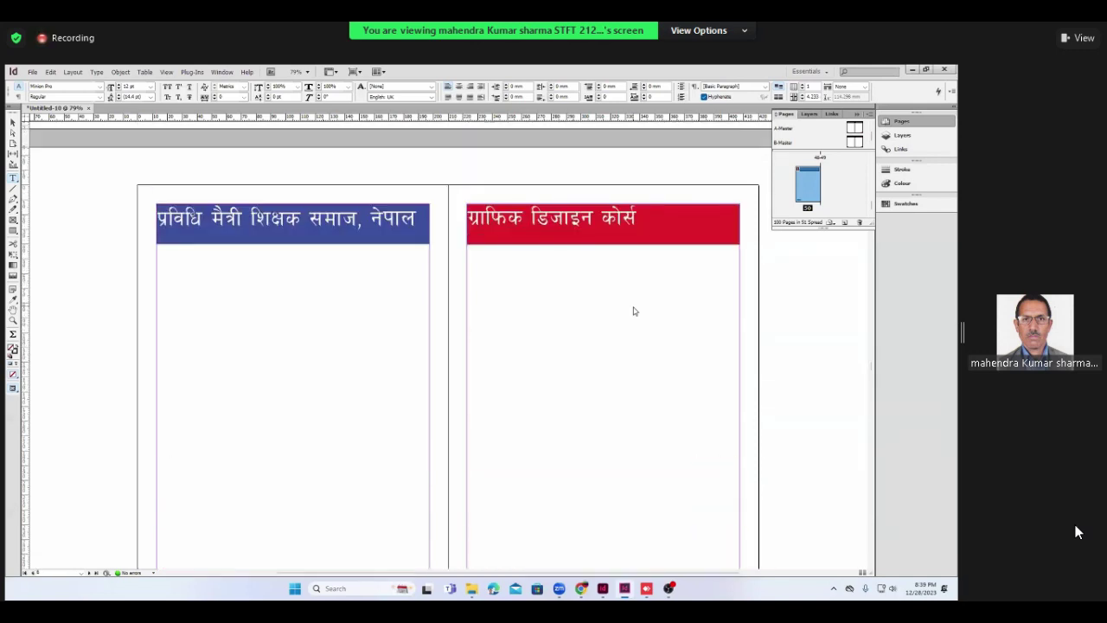
scroll(633, 311, up, 1)
scroll(633, 312, up, 1)
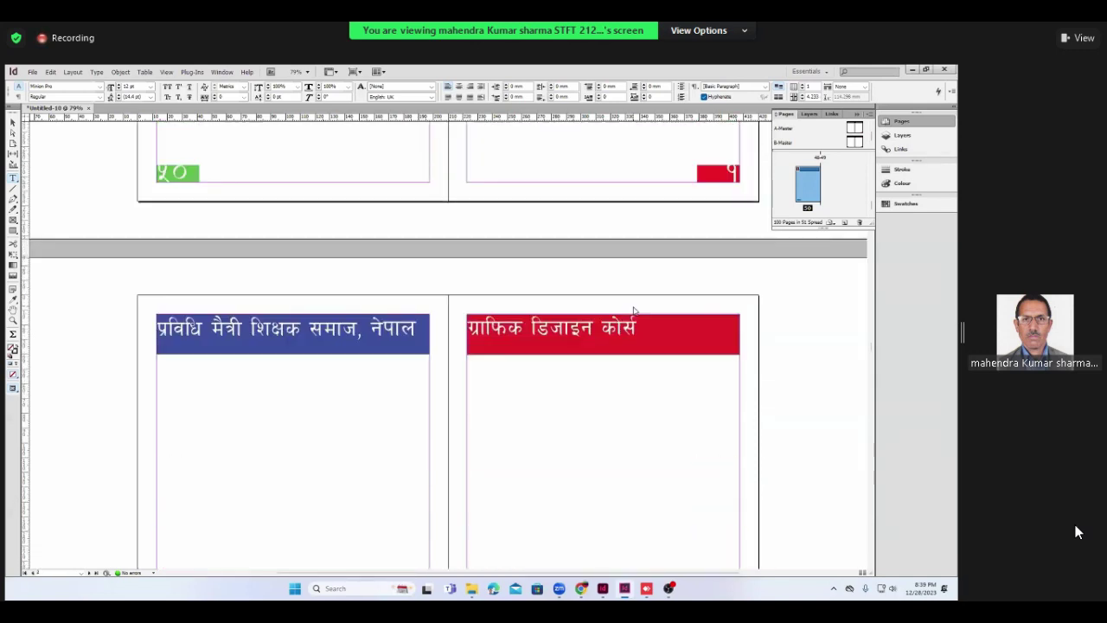
scroll(633, 310, down, 1)
scroll(633, 311, up, 10)
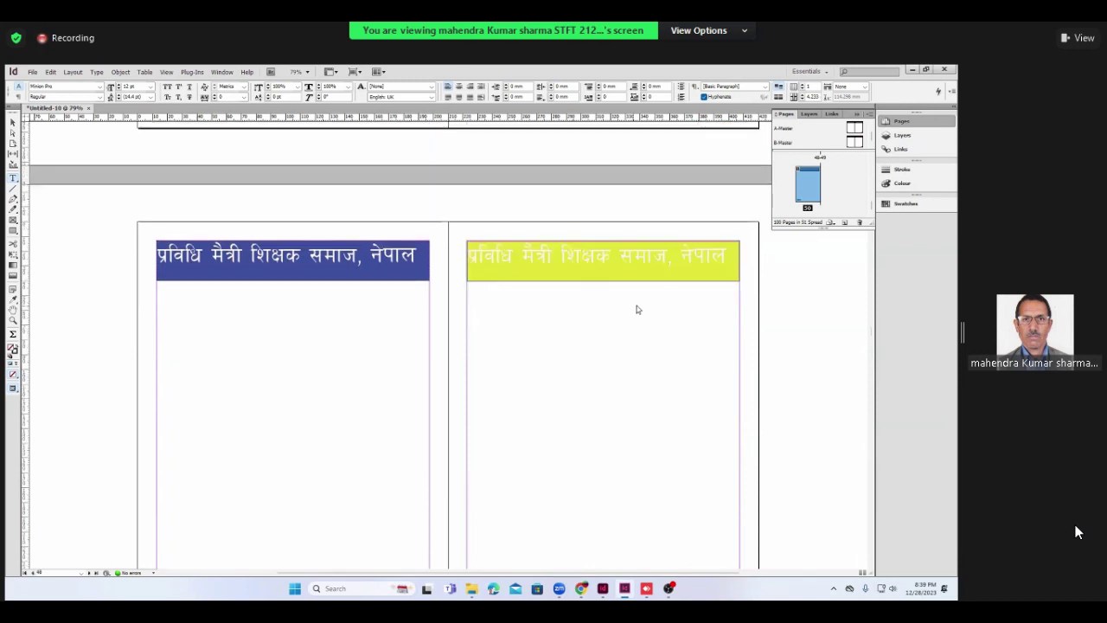
scroll(637, 309, down, 10)
scroll(638, 309, down, 3)
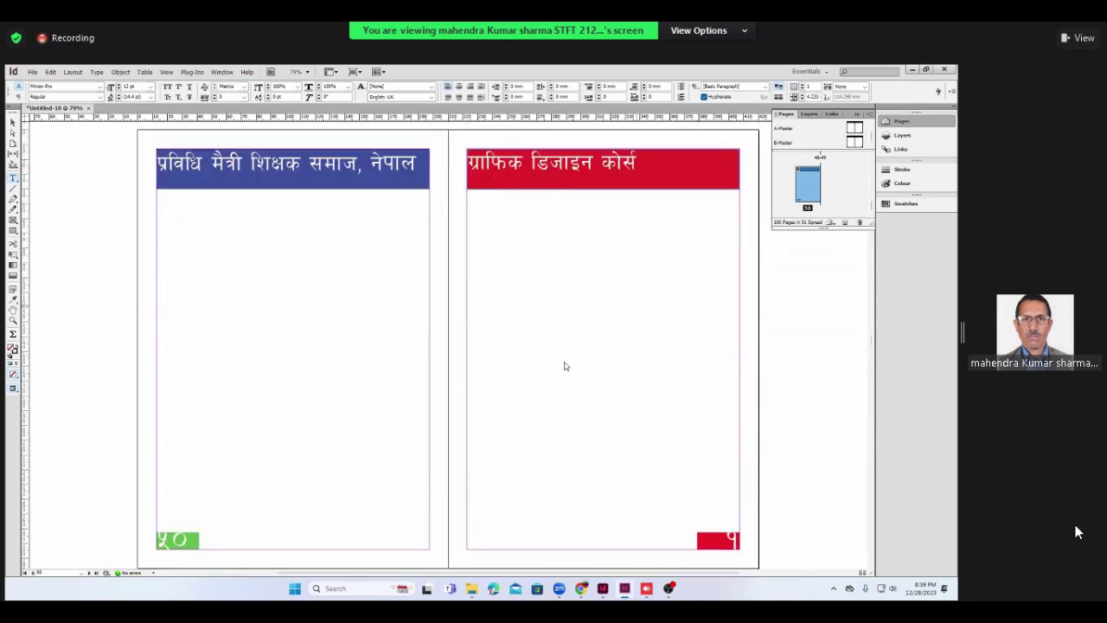
scroll(564, 366, down, 1)
scroll(124, 223, up, 2)
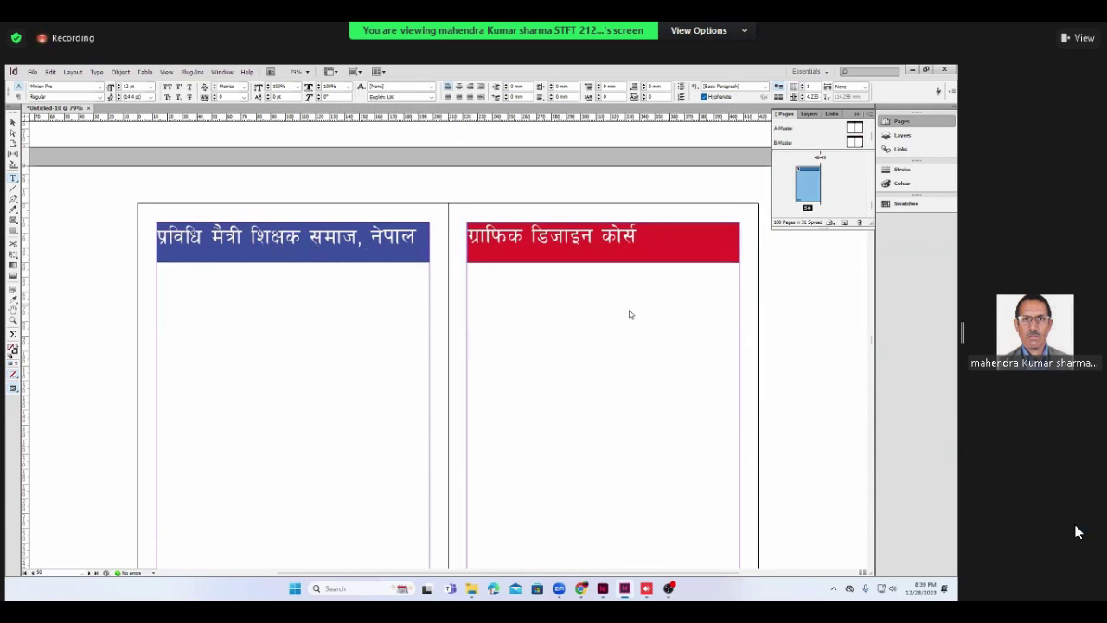
scroll(629, 315, down, 1)
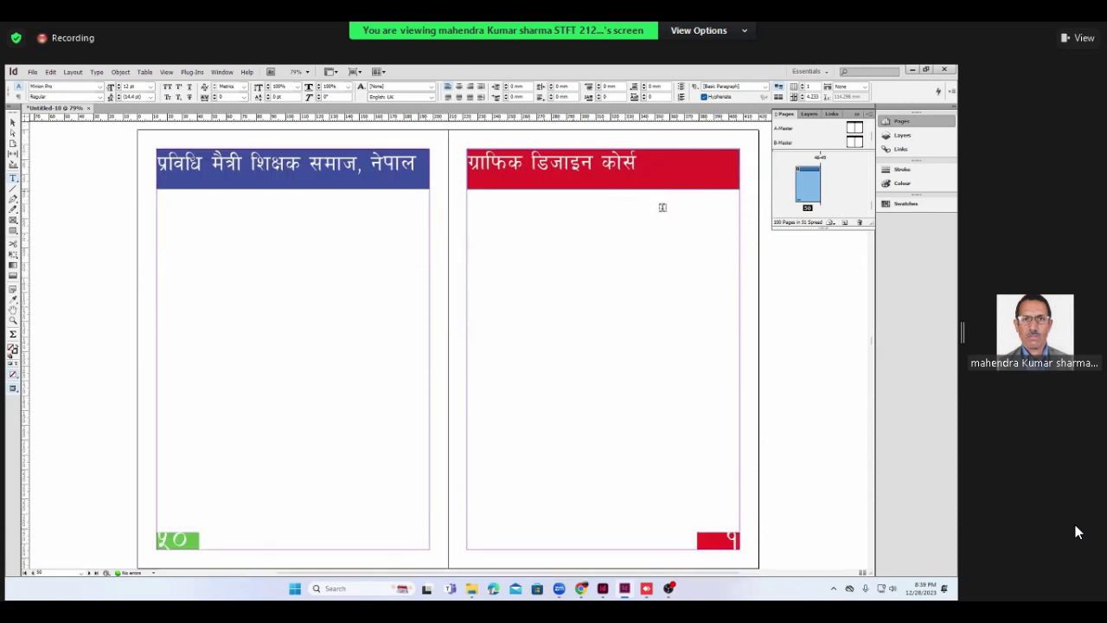
scroll(662, 237, up, 1)
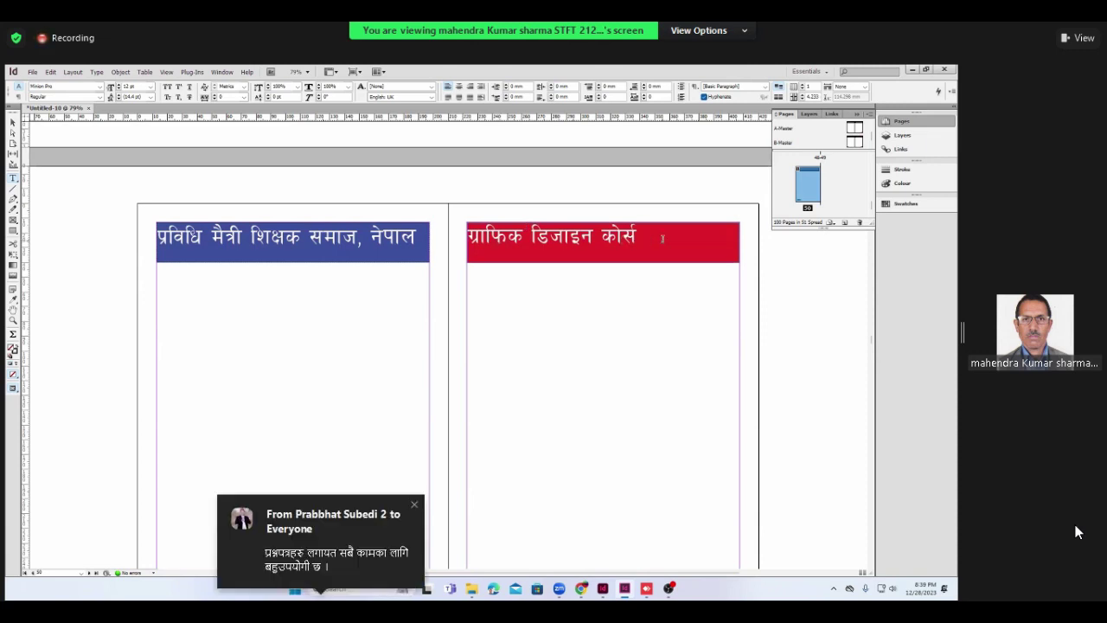
scroll(662, 239, down, 4)
scroll(662, 239, down, 1)
scroll(662, 239, down, 2)
scroll(662, 239, down, 2)
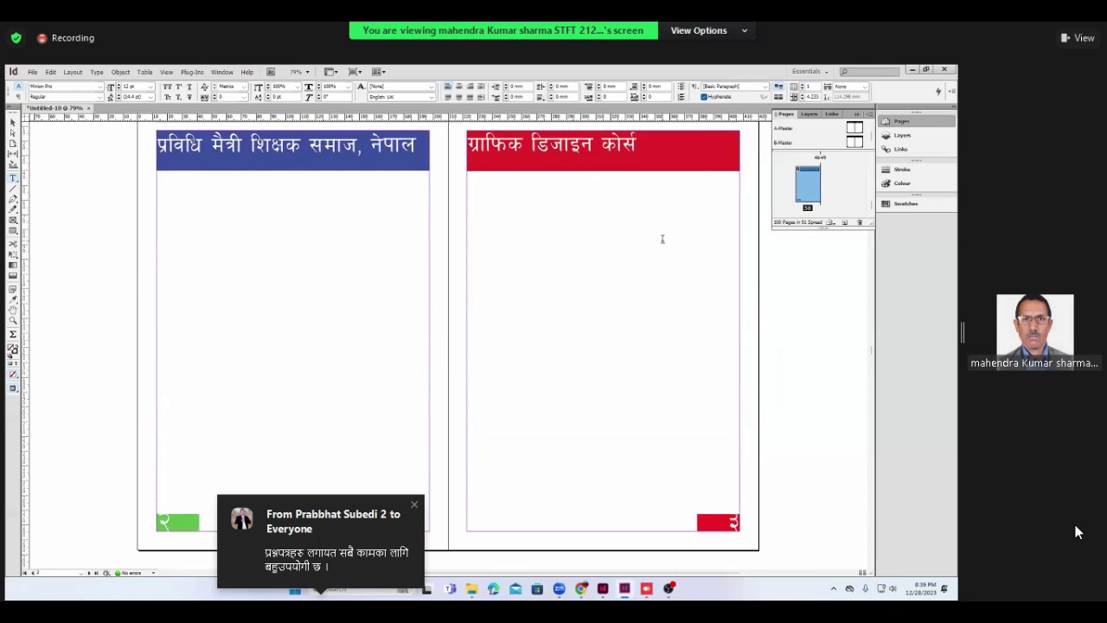
scroll(662, 238, down, 4)
scroll(662, 239, down, 1)
scroll(663, 239, down, 3)
scroll(662, 239, down, 3)
scroll(662, 239, down, 3)
scroll(662, 239, down, 3)
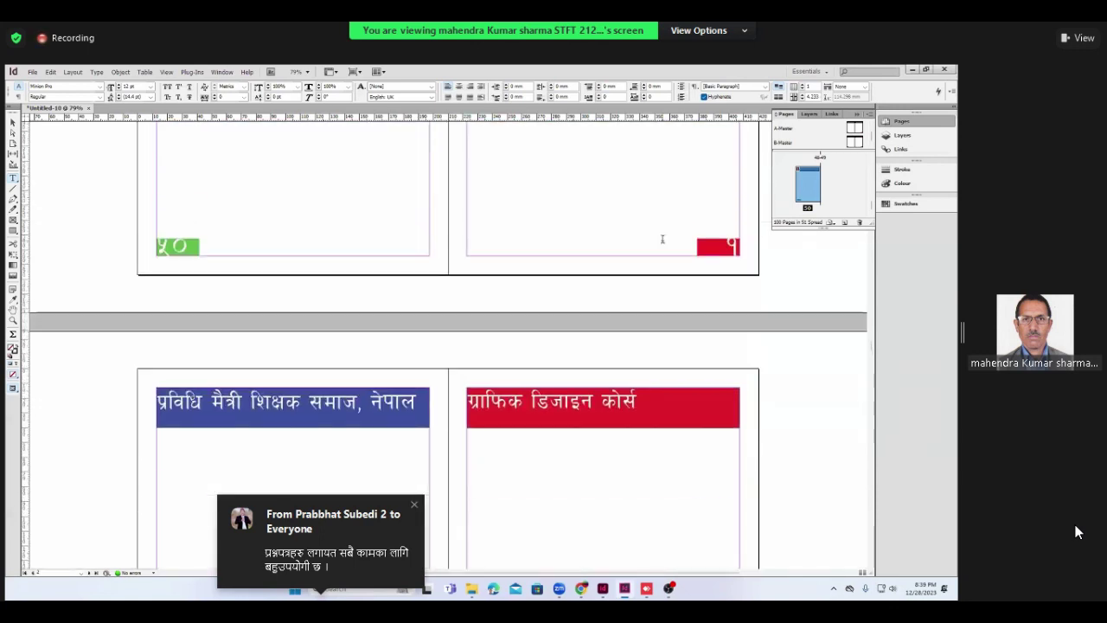
scroll(662, 238, up, 1)
scroll(663, 238, down, 2)
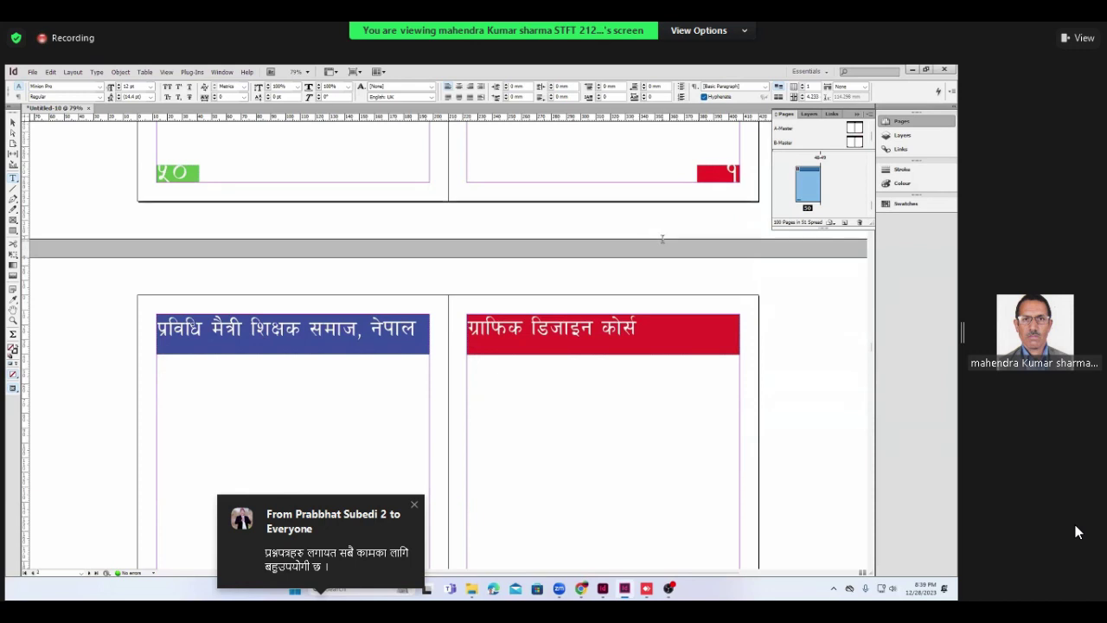
scroll(663, 239, down, 2)
scroll(662, 239, down, 3)
scroll(663, 238, down, 1)
scroll(662, 238, down, 2)
scroll(663, 239, down, 3)
scroll(663, 239, down, 1)
scroll(662, 239, down, 4)
scroll(662, 239, down, 2)
scroll(663, 239, down, 3)
scroll(662, 238, down, 1)
scroll(663, 239, down, 1)
scroll(228, 286, down, 3)
scroll(415, 277, down, 2)
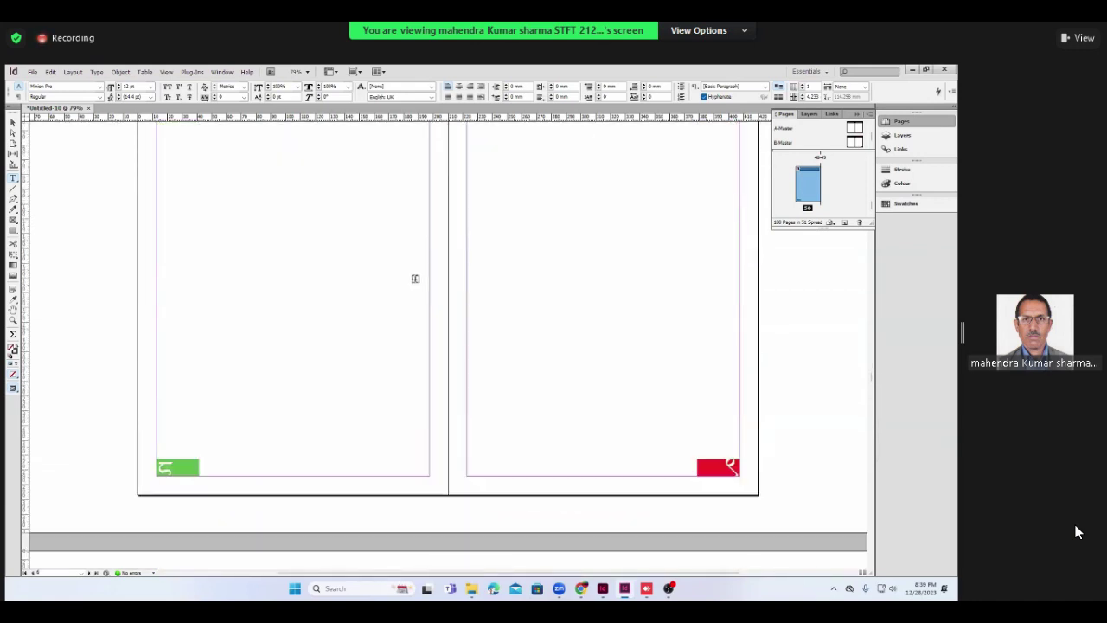
scroll(521, 289, down, 1)
scroll(659, 308, down, 3)
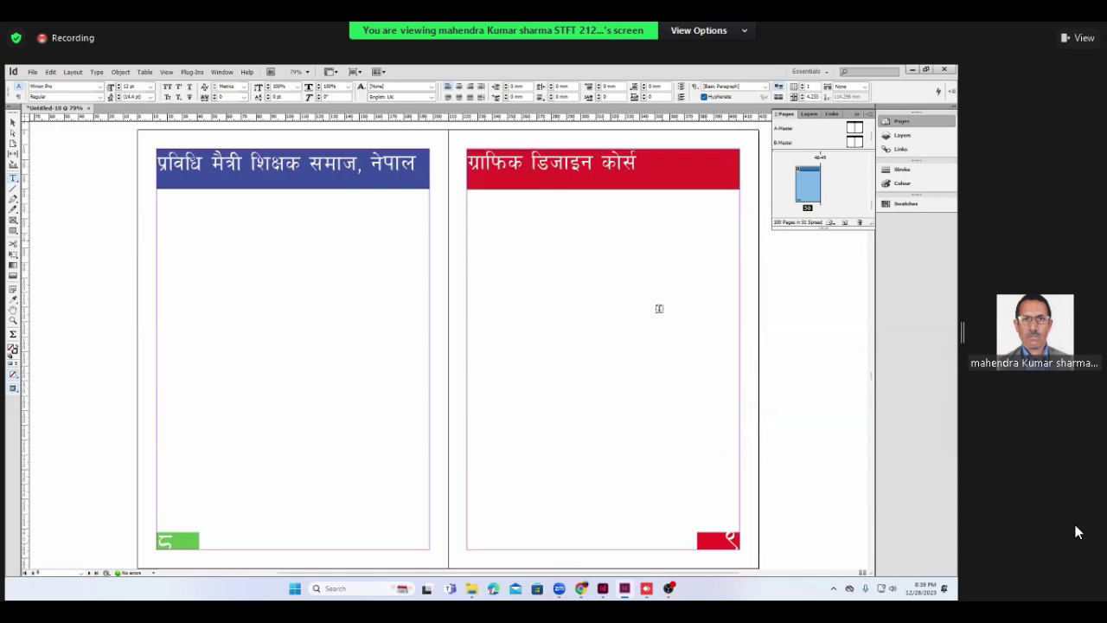
scroll(659, 309, down, 3)
scroll(659, 309, down, 2)
scroll(659, 309, down, 2)
scroll(659, 309, down, 2)
scroll(659, 309, down, 2)
scroll(659, 309, down, 2)
scroll(659, 309, down, 2)
scroll(659, 309, down, 2)
scroll(659, 308, down, 2)
- On B-Master, refill the left page's blue header bar with a strong red
double_click(854, 142)
scroll(430, 273, up, 1)
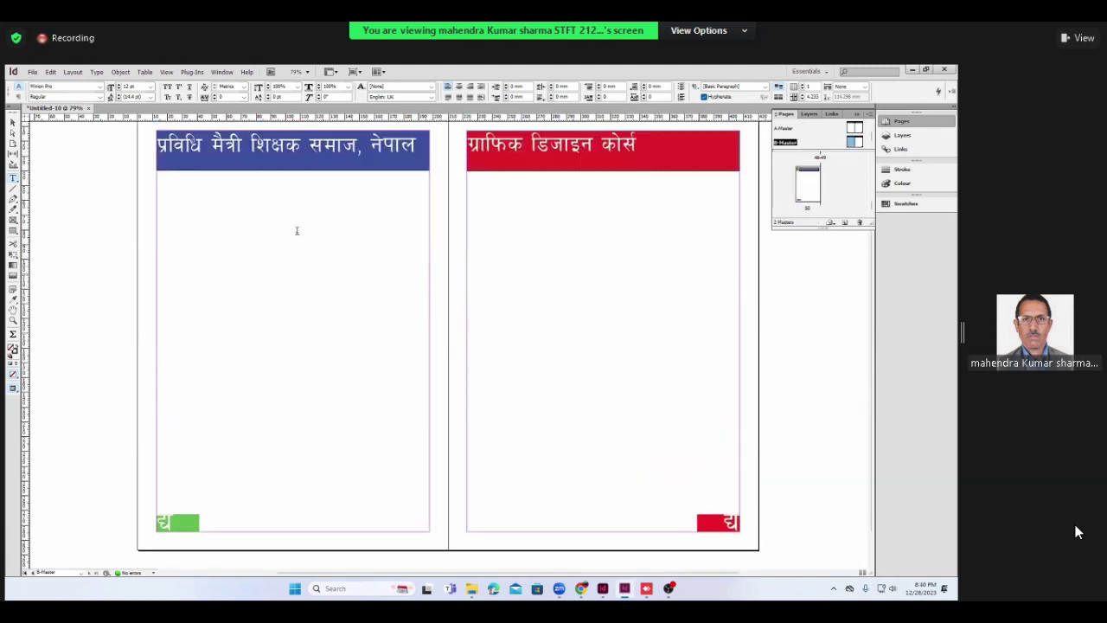
scroll(431, 274, up, 2)
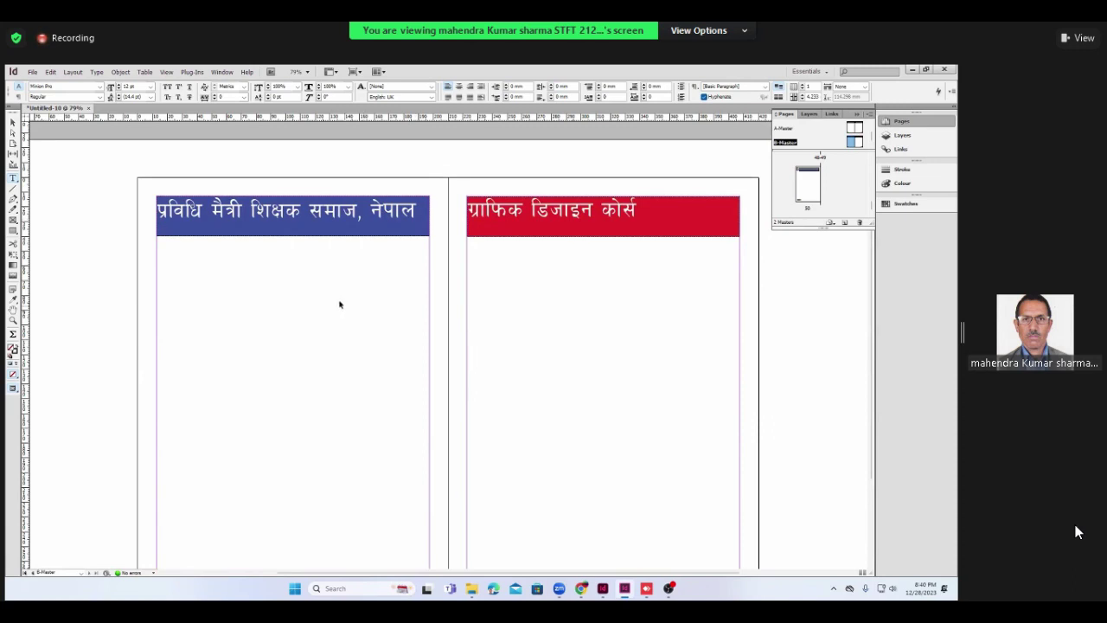
click(395, 230)
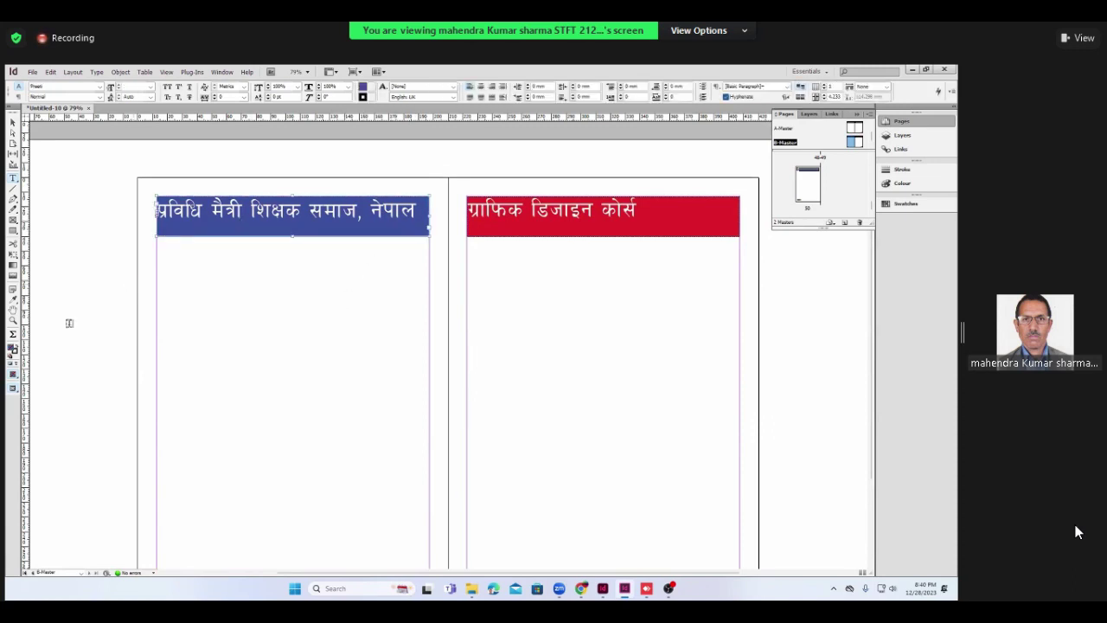
double_click(13, 350)
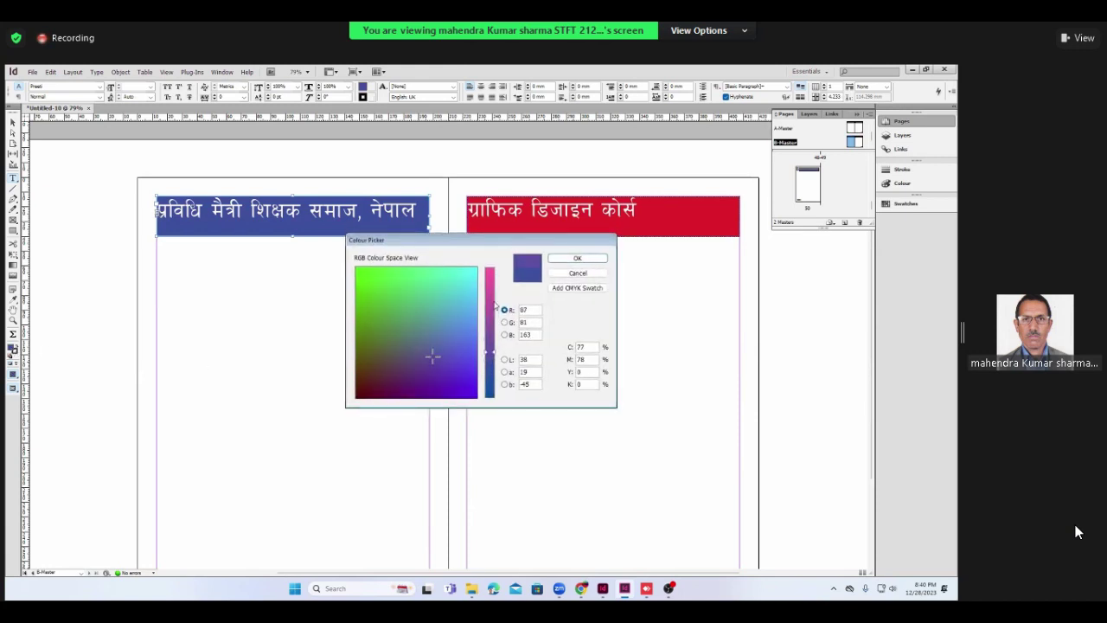
drag(484, 374, 491, 275)
click(362, 393)
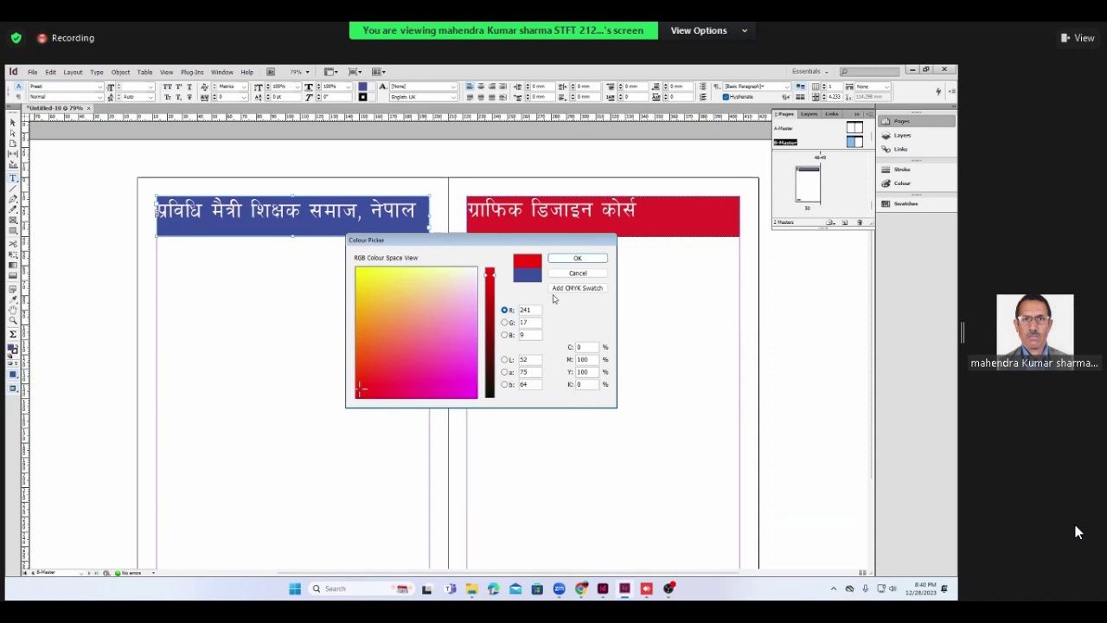
click(566, 259)
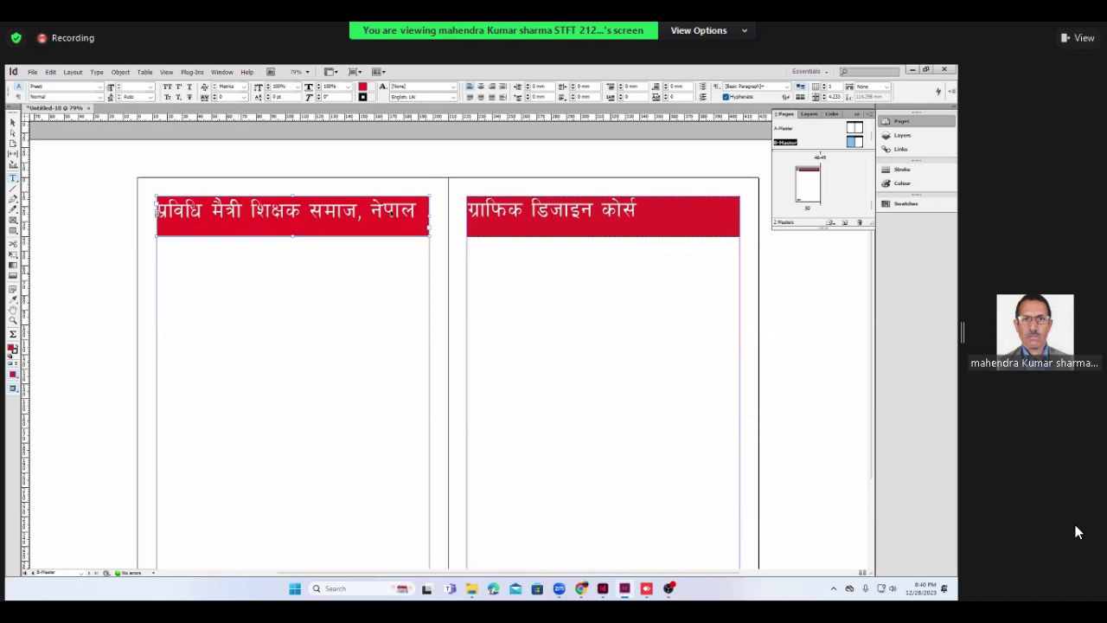
- Replace the left header's text with the title 'ग्राफिक डिजाइन कोर्स'
click(295, 210)
drag(157, 211, 363, 245)
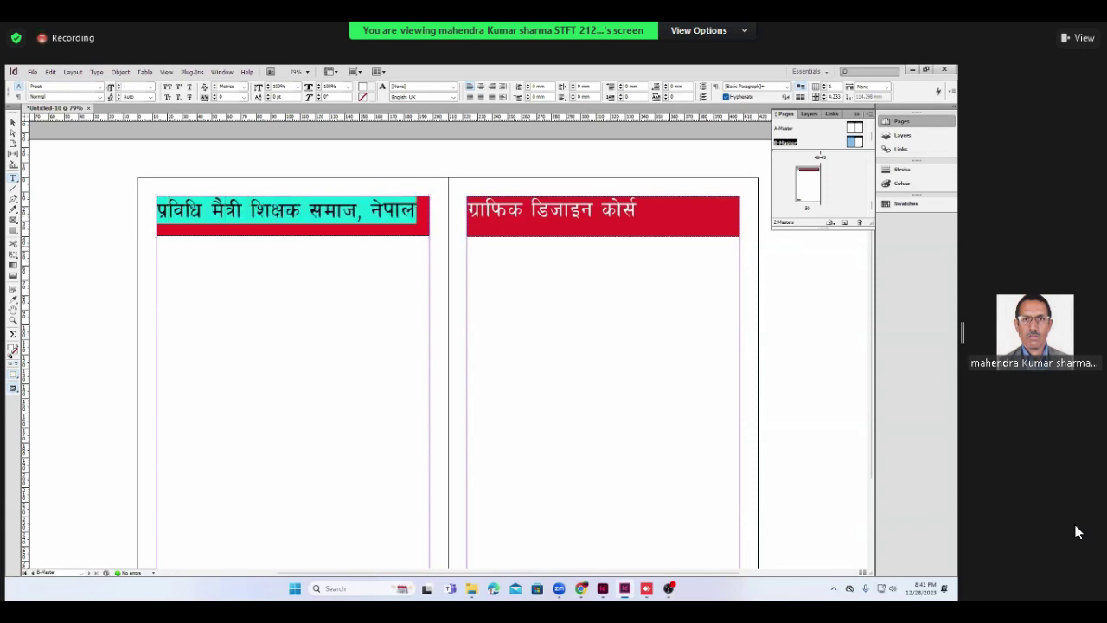
text(ग)
text(्रा)
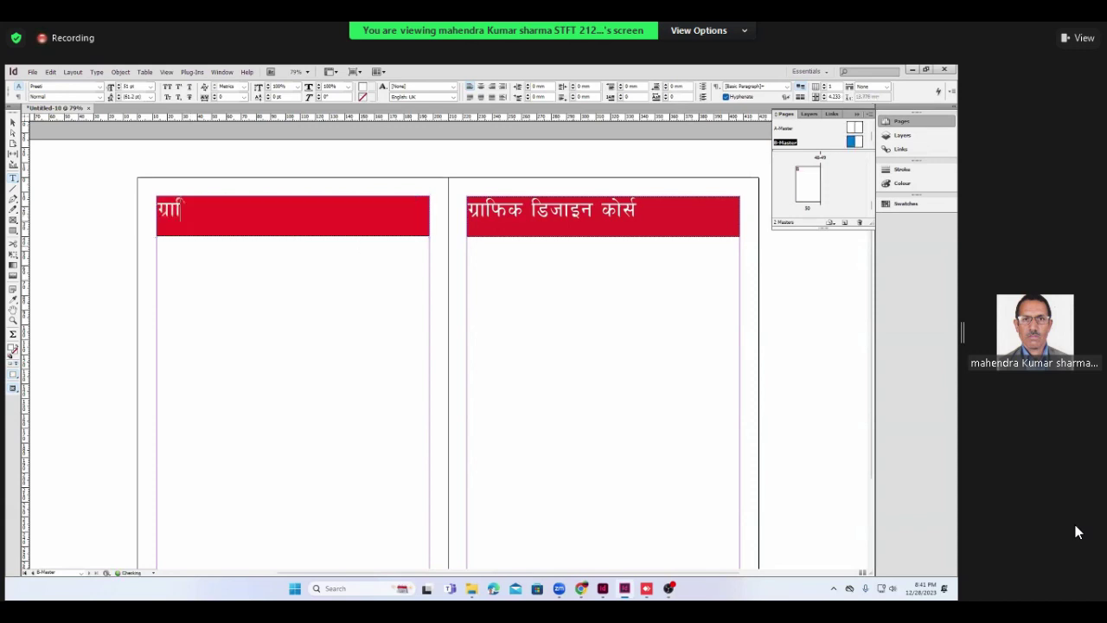
text(फि)
text(क )
text(िडजाइन का)
text(स)
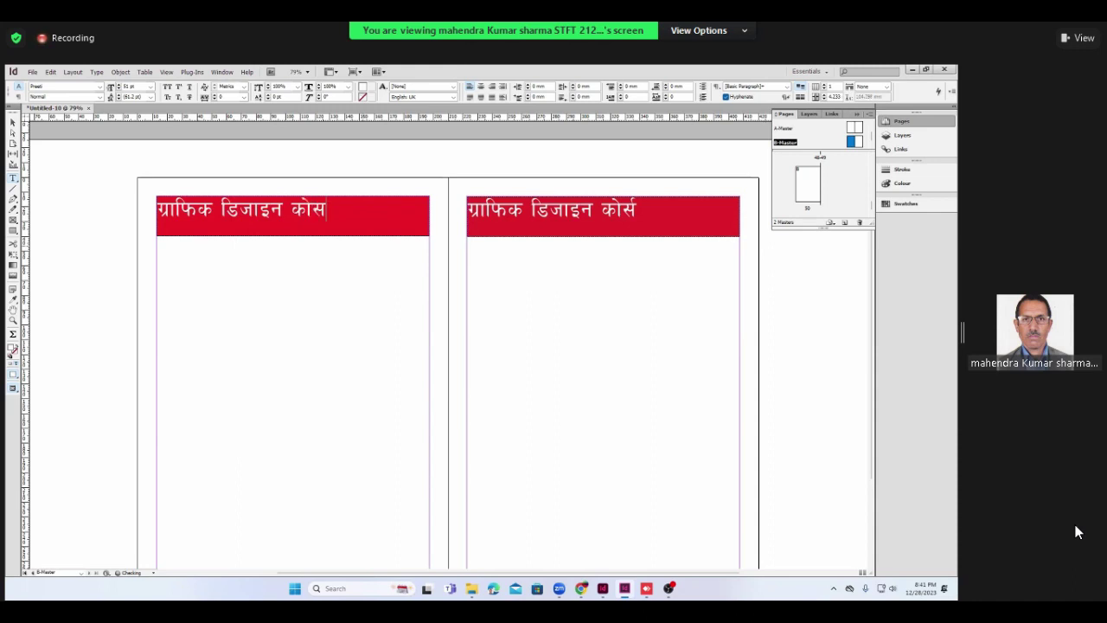
click(347, 297)
scroll(347, 296, down, 3)
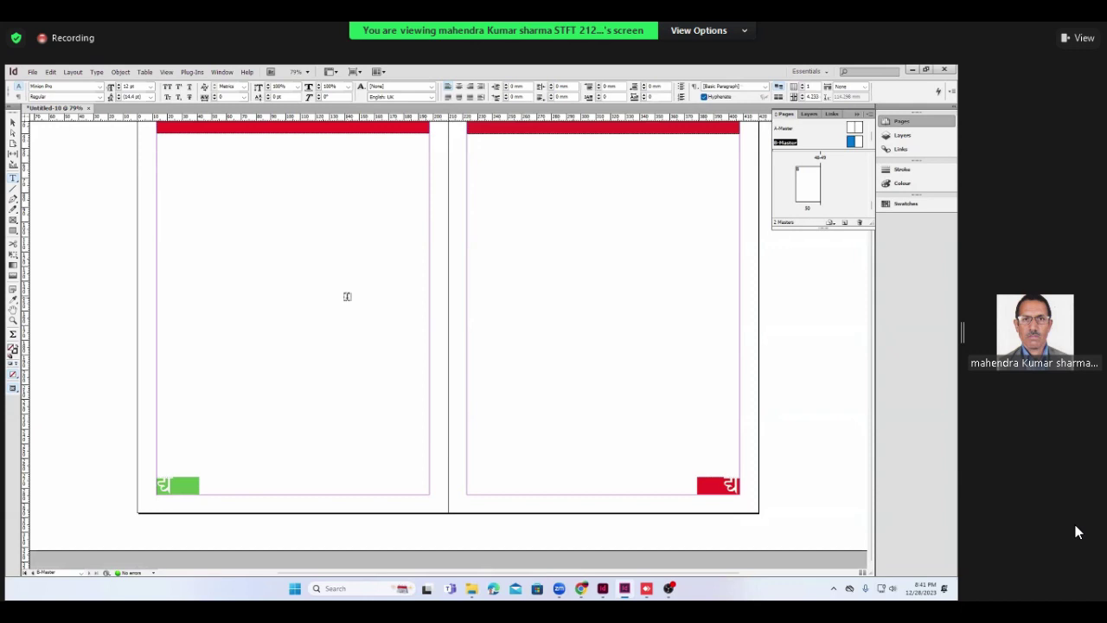
scroll(347, 297, up, 3)
scroll(608, 311, down, 2)
scroll(668, 321, up, 2)
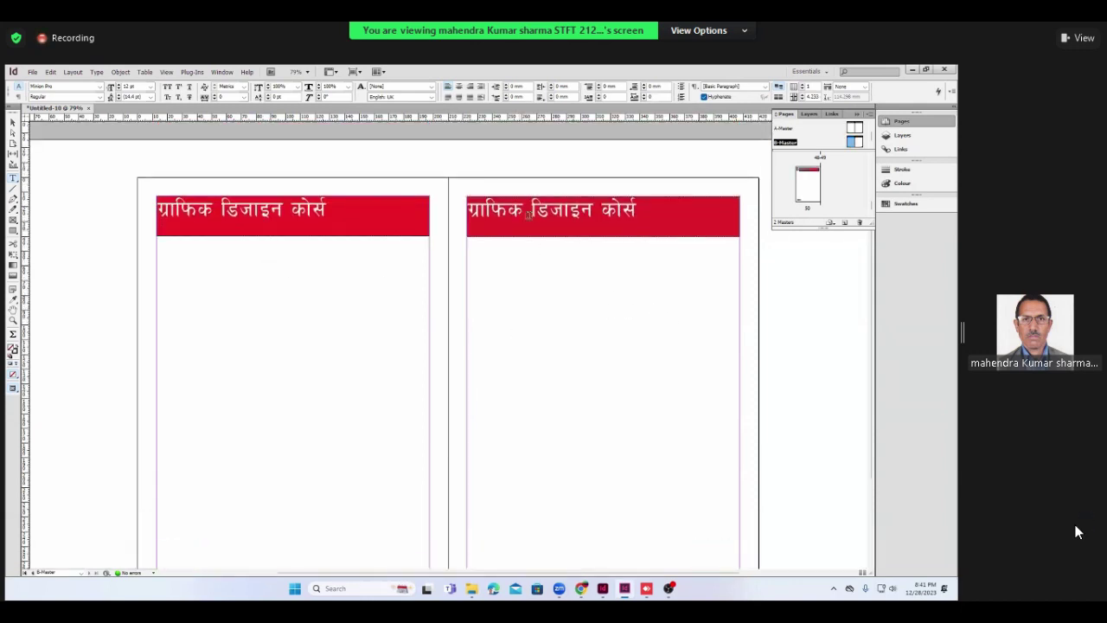
- Return to the document at page 50 and scroll through nearby spreads
double_click(809, 192)
scroll(828, 205, up, 3)
scroll(839, 205, up, 3)
scroll(847, 205, up, 3)
scroll(861, 205, up, 3)
scroll(861, 205, up, 3)
scroll(861, 205, up, 3)
scroll(861, 205, down, 3)
scroll(860, 205, down, 3)
scroll(861, 204, down, 3)
scroll(860, 205, down, 3)
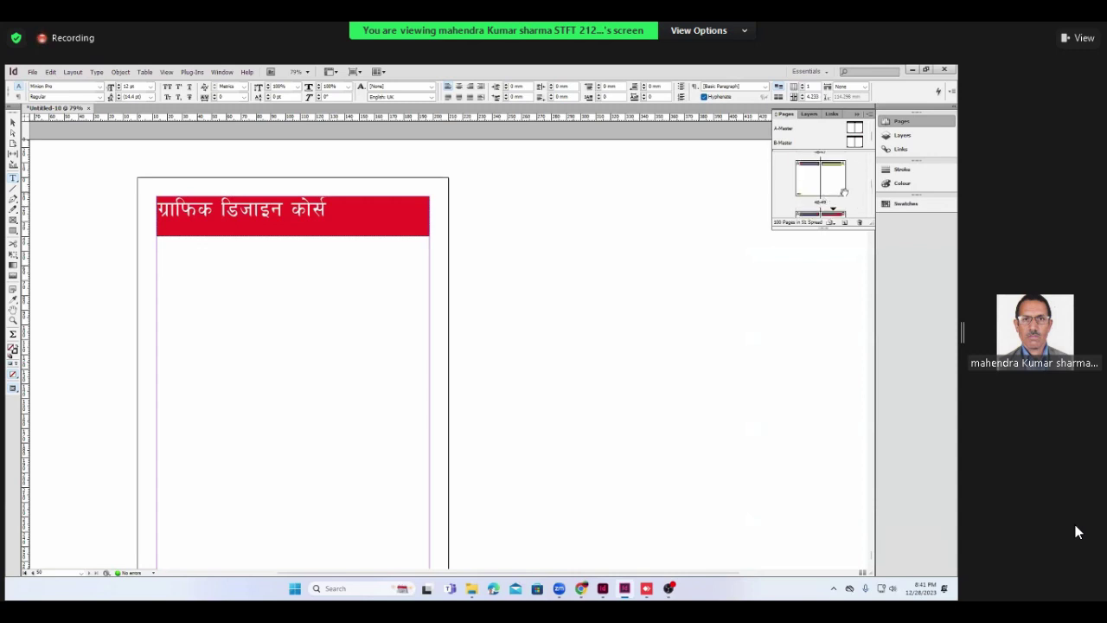
scroll(828, 201, down, 1)
- Jump to a document spread and scroll on to check the red 'ग्राफिक डिजाइन कोर्स' headers
double_click(813, 204)
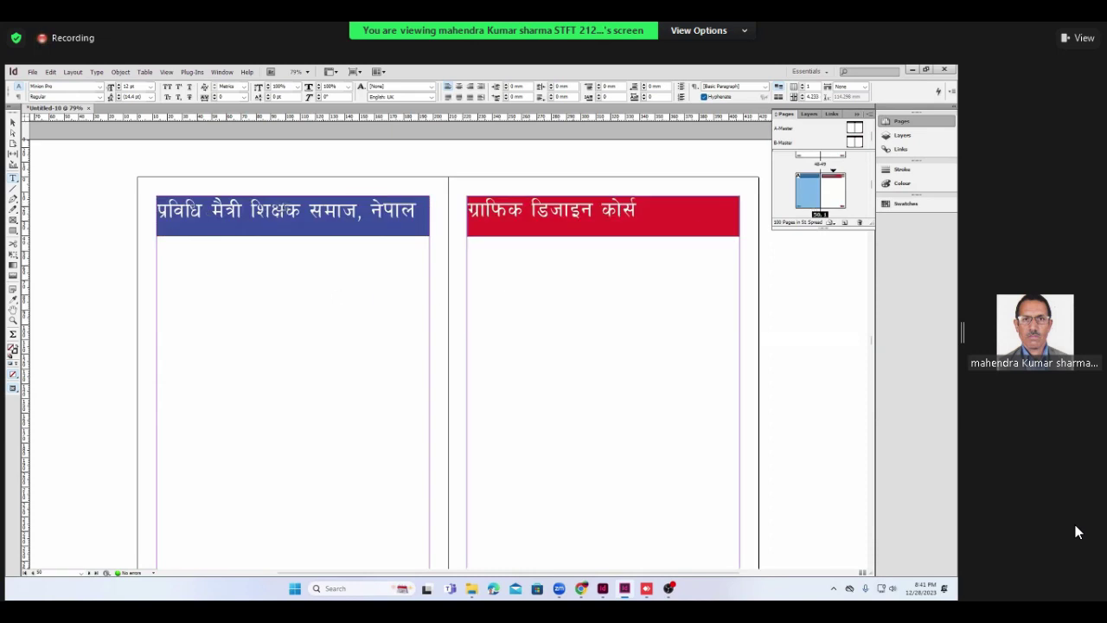
scroll(369, 345, down, 3)
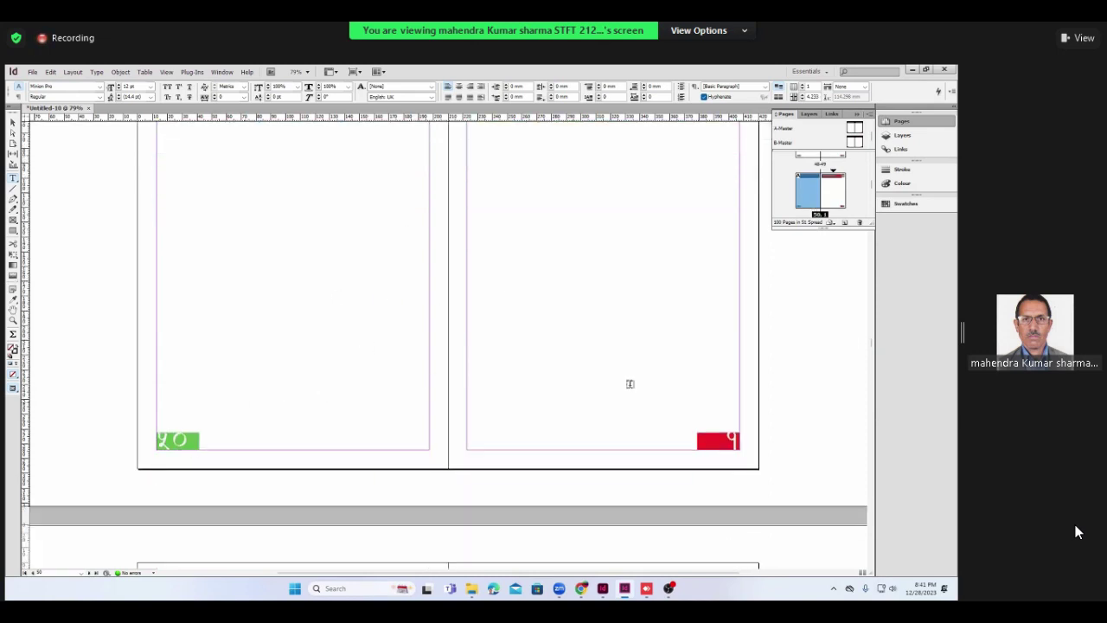
scroll(661, 382, down, 3)
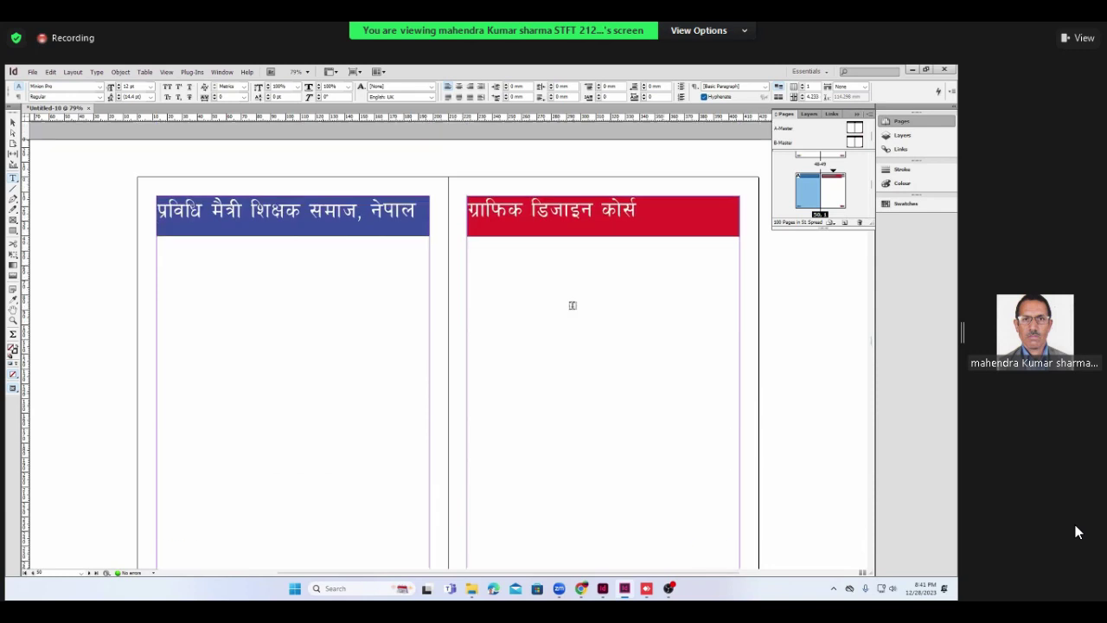
scroll(666, 381, up, 1)
scroll(674, 381, down, 3)
scroll(675, 381, down, 2)
scroll(675, 380, down, 1)
scroll(675, 380, down, 3)
scroll(675, 381, down, 3)
scroll(675, 380, down, 3)
scroll(675, 380, down, 3)
scroll(675, 380, down, 3)
scroll(676, 380, down, 3)
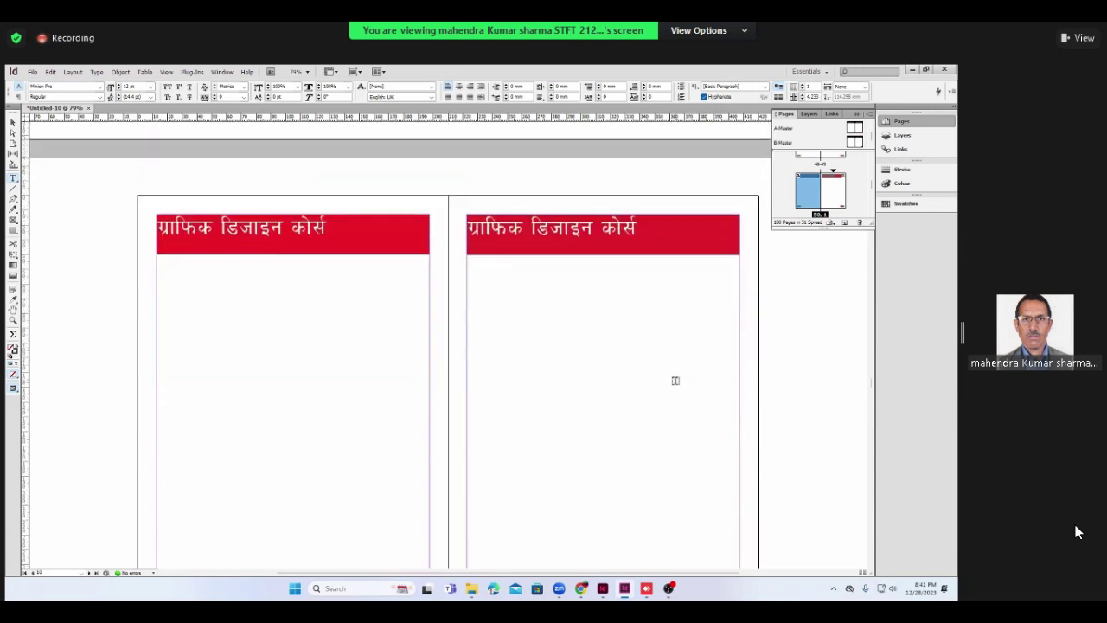
scroll(675, 381, down, 3)
scroll(675, 380, down, 3)
scroll(675, 380, down, 3)
scroll(675, 380, down, 3)
scroll(675, 380, down, 3)
scroll(675, 380, down, 3)
scroll(675, 380, down, 3)
scroll(675, 381, down, 3)
scroll(675, 380, down, 1)
scroll(675, 381, down, 2)
scroll(675, 380, down, 3)
scroll(675, 381, down, 1)
scroll(675, 381, down, 2)
scroll(675, 380, down, 2)
scroll(675, 380, down, 2)
scroll(675, 381, down, 3)
scroll(675, 381, down, 3)
scroll(675, 380, down, 1)
scroll(675, 381, down, 2)
scroll(675, 380, down, 3)
scroll(675, 380, down, 3)
scroll(675, 380, down, 1)
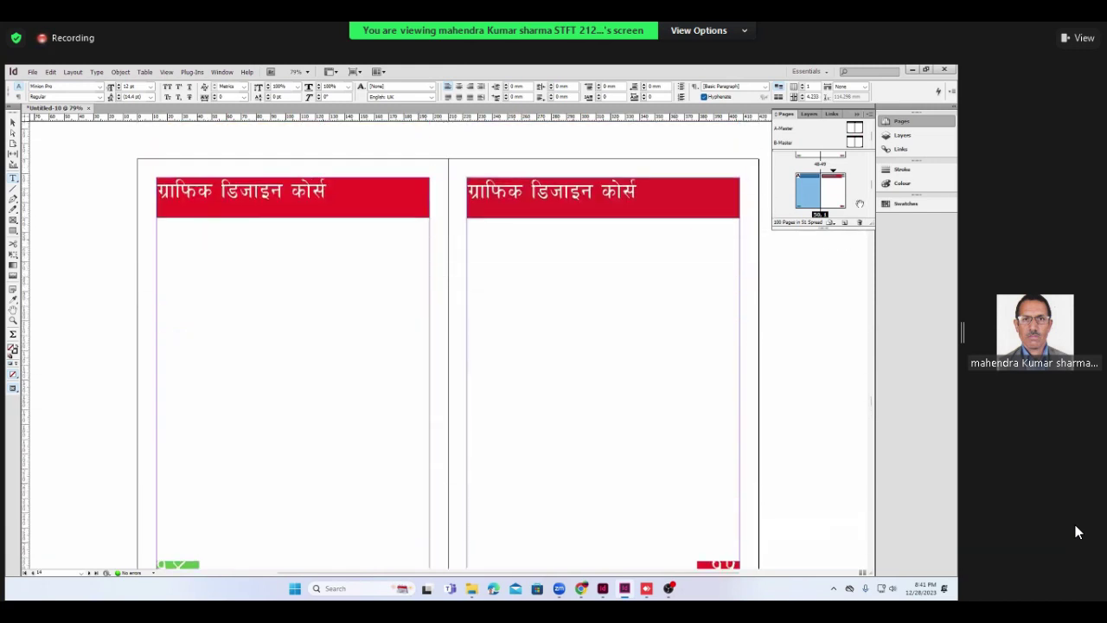
scroll(662, 286, down, 5)
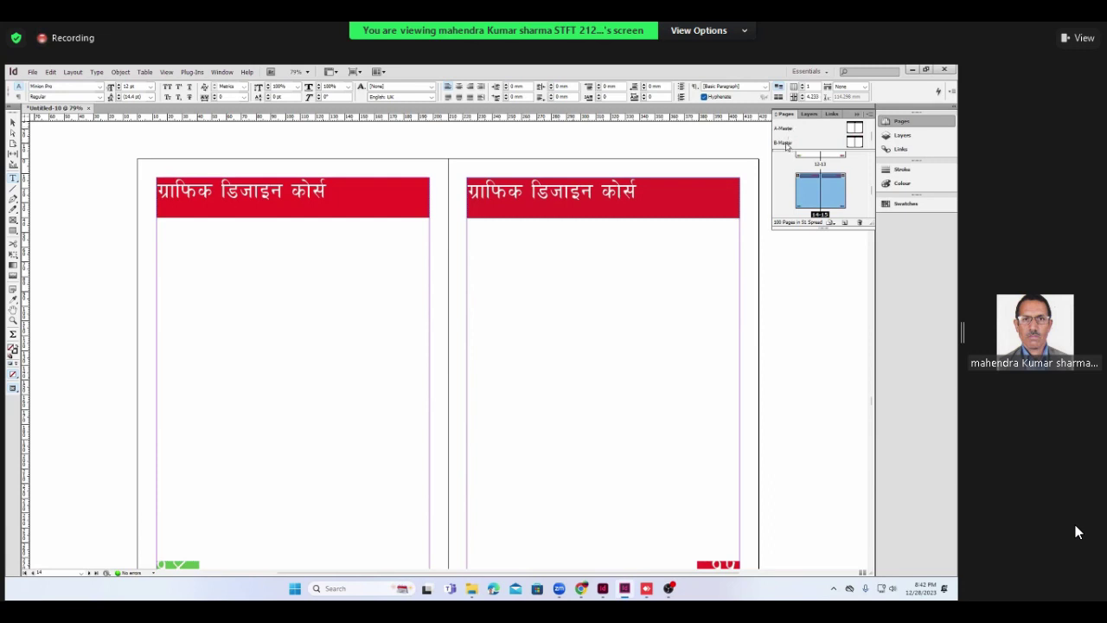
click(786, 144)
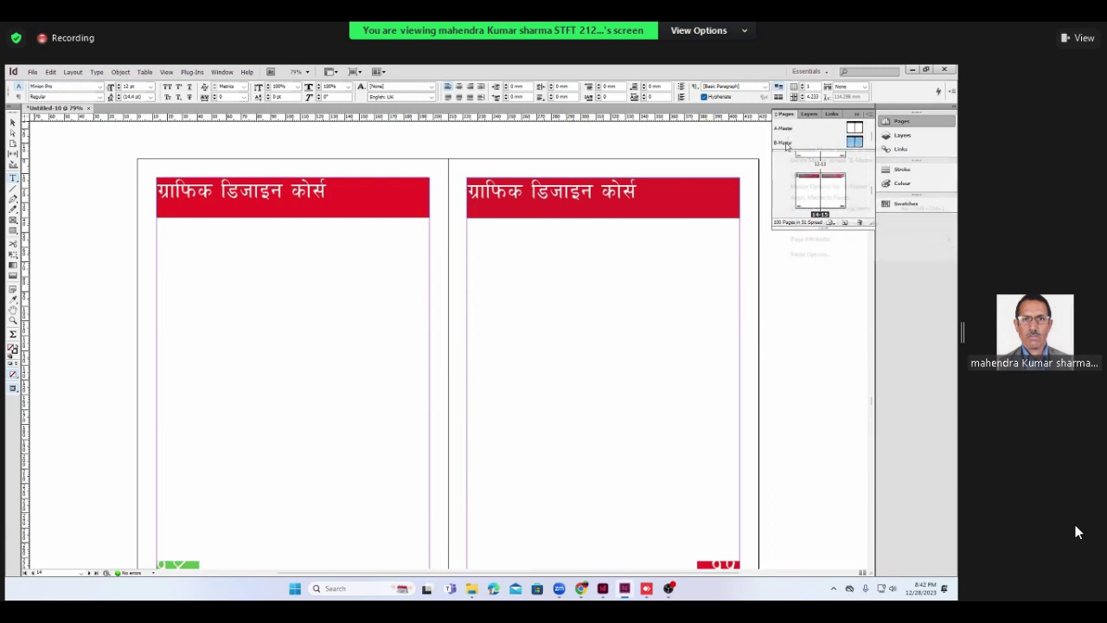
right_click(786, 145)
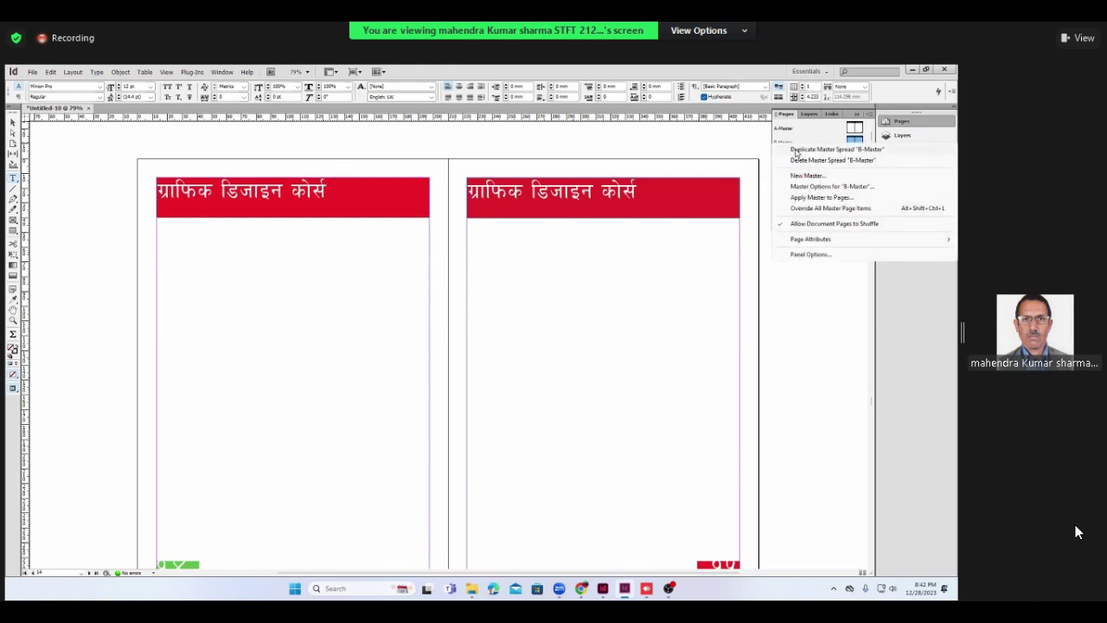
click(794, 154)
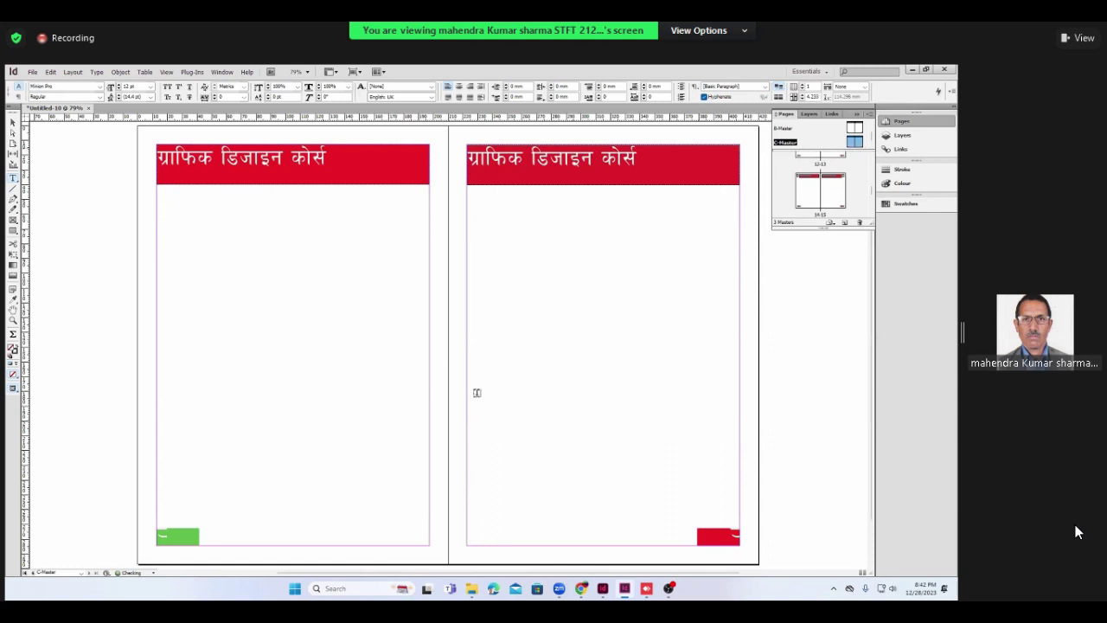
scroll(478, 390, down, 1)
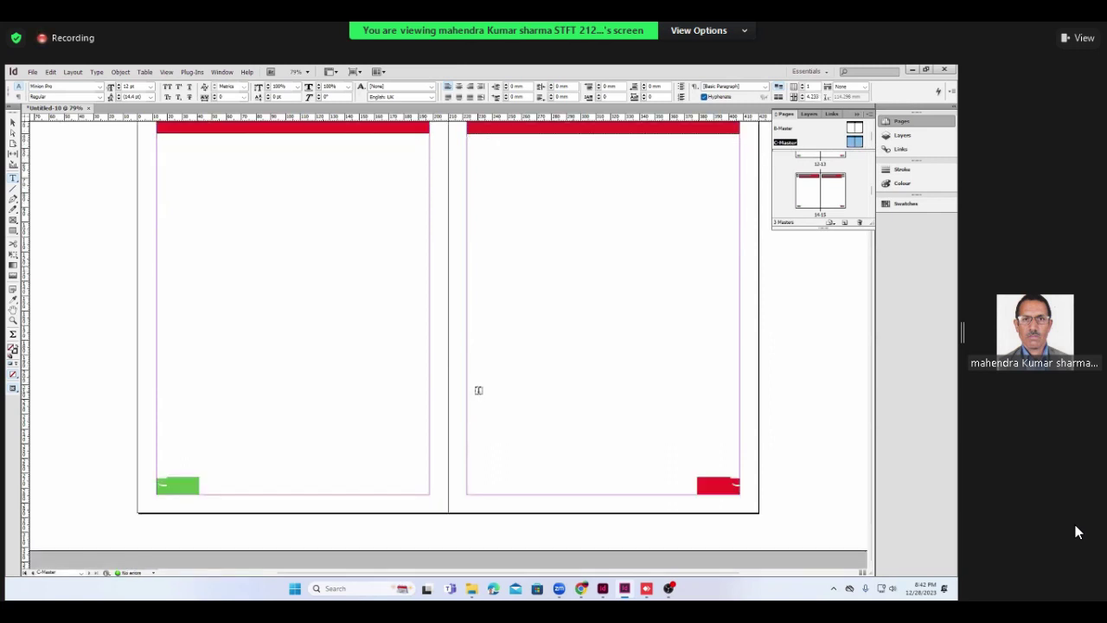
- Scroll up on the C-Master spread with its red title header bars
scroll(479, 388, up, 2)
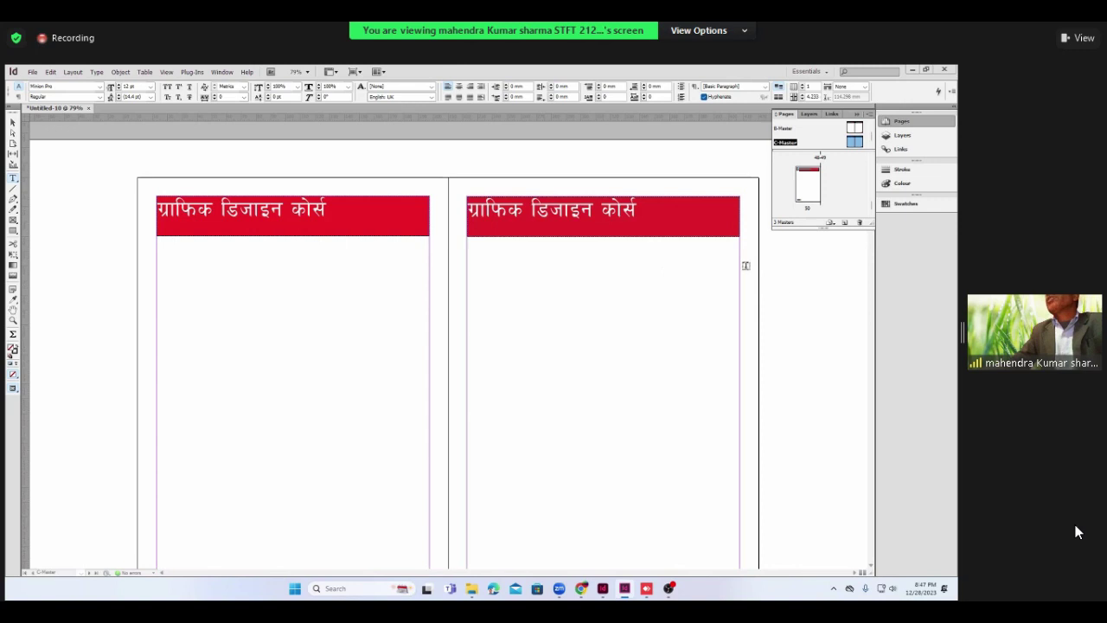
scroll(841, 199, up, 3)
scroll(842, 200, up, 3)
scroll(841, 200, up, 3)
scroll(842, 200, up, 3)
scroll(842, 200, down, 2)
scroll(841, 199, down, 2)
scroll(842, 199, down, 3)
scroll(842, 199, down, 2)
scroll(841, 200, down, 2)
scroll(841, 200, down, 2)
scroll(841, 200, down, 2)
scroll(842, 200, down, 2)
scroll(841, 199, up, 10)
scroll(842, 200, up, 10)
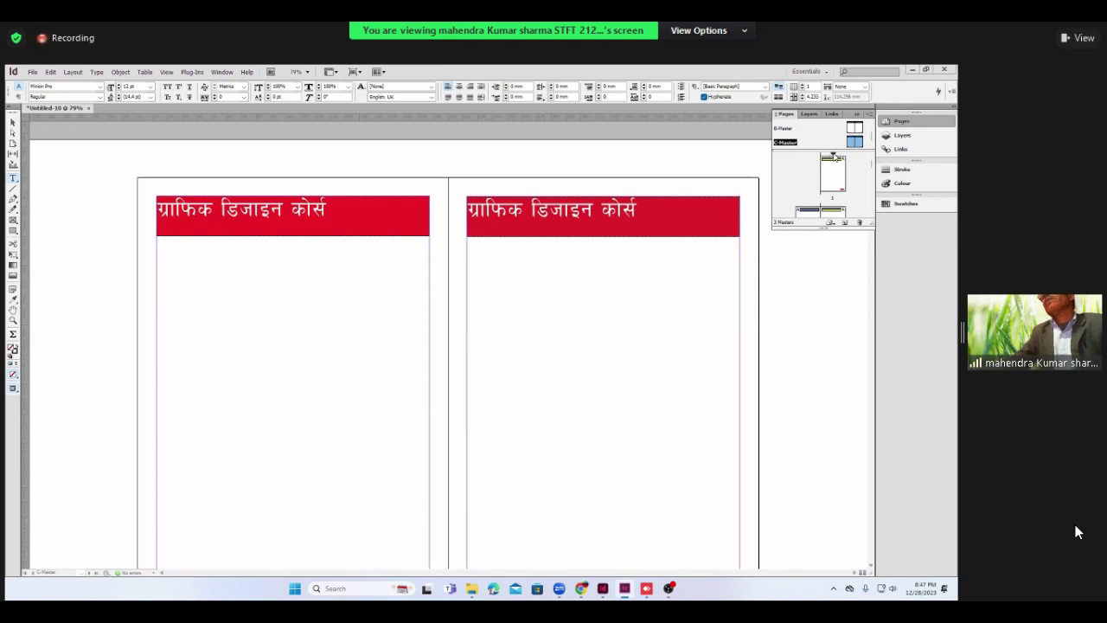
double_click(833, 157)
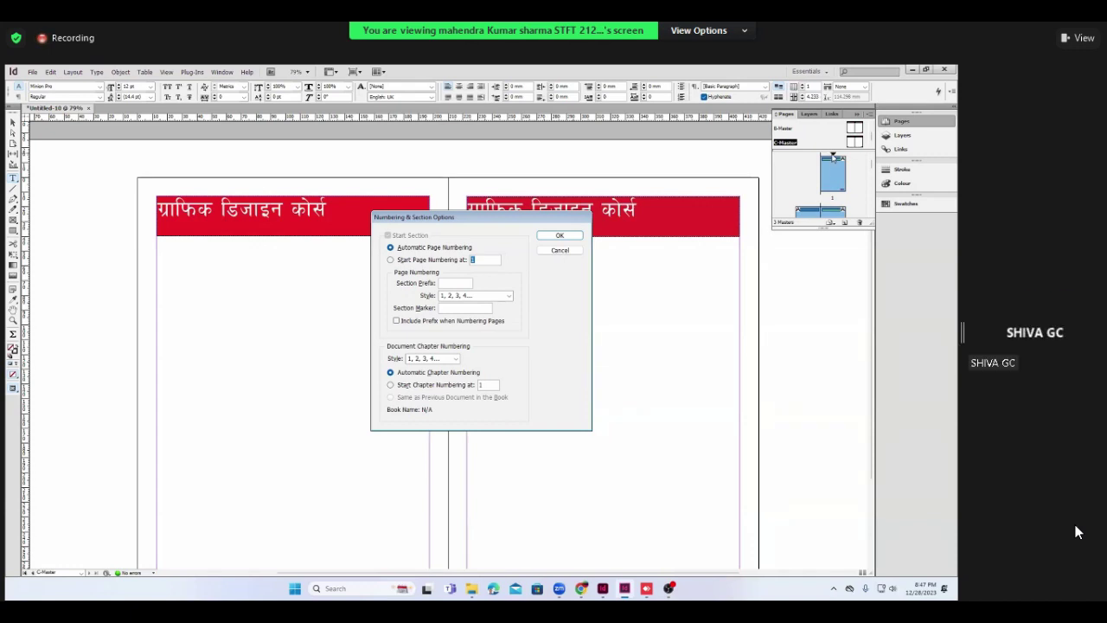
click(572, 252)
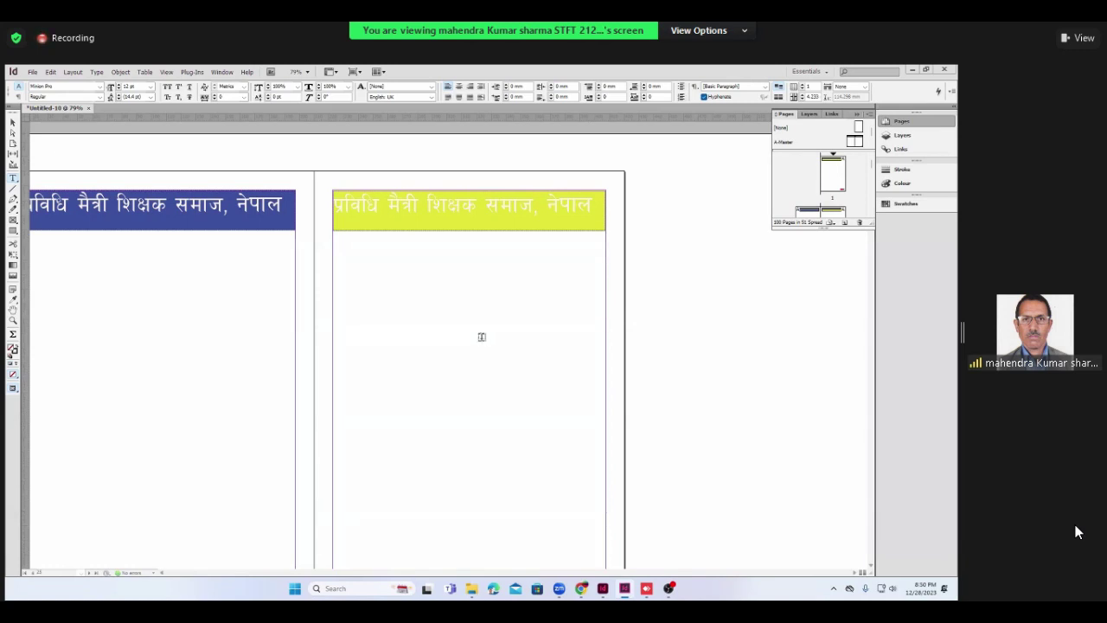
- Jump to the spread containing page 25 of the booklet
drag(480, 335, 479, 335)
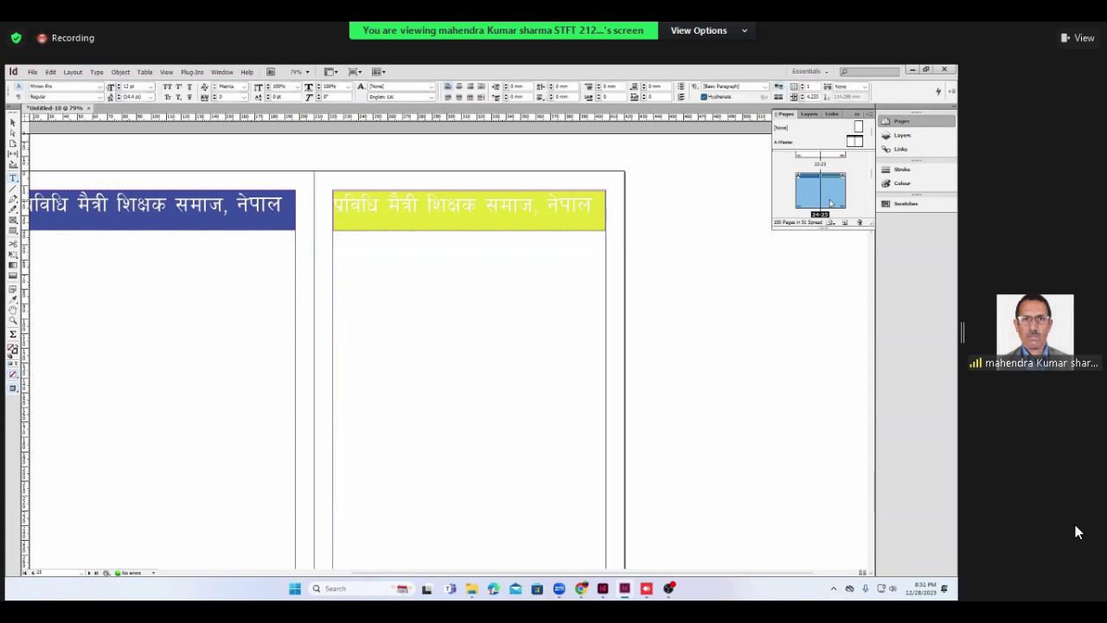
double_click(830, 202)
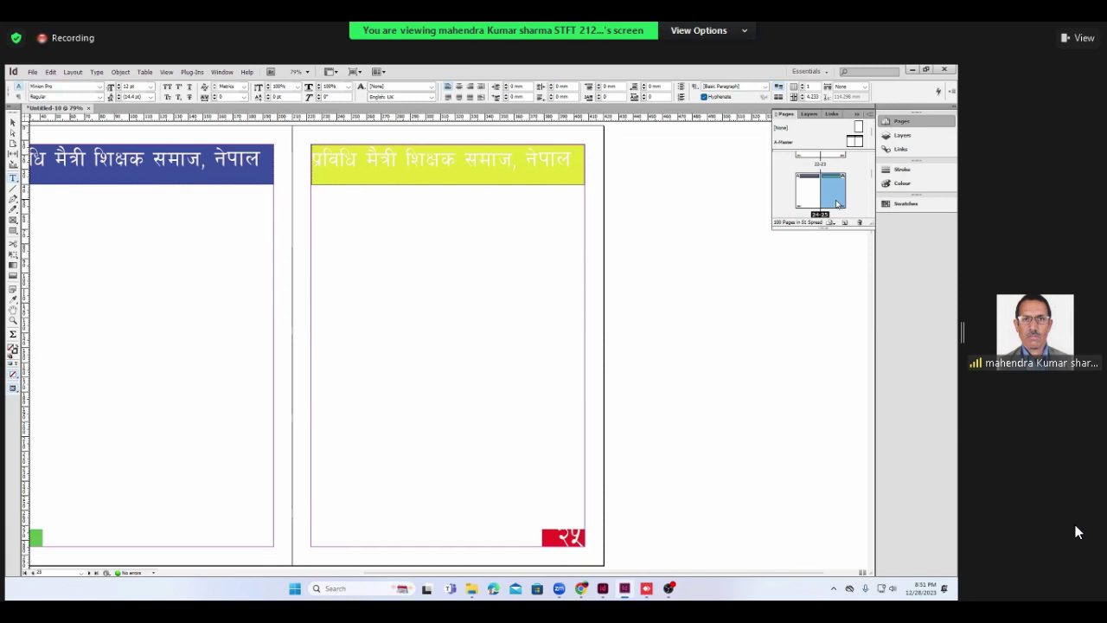
- Apply the [None] master to page 25 and scroll through the spreads to check the result
alt+click(860, 129)
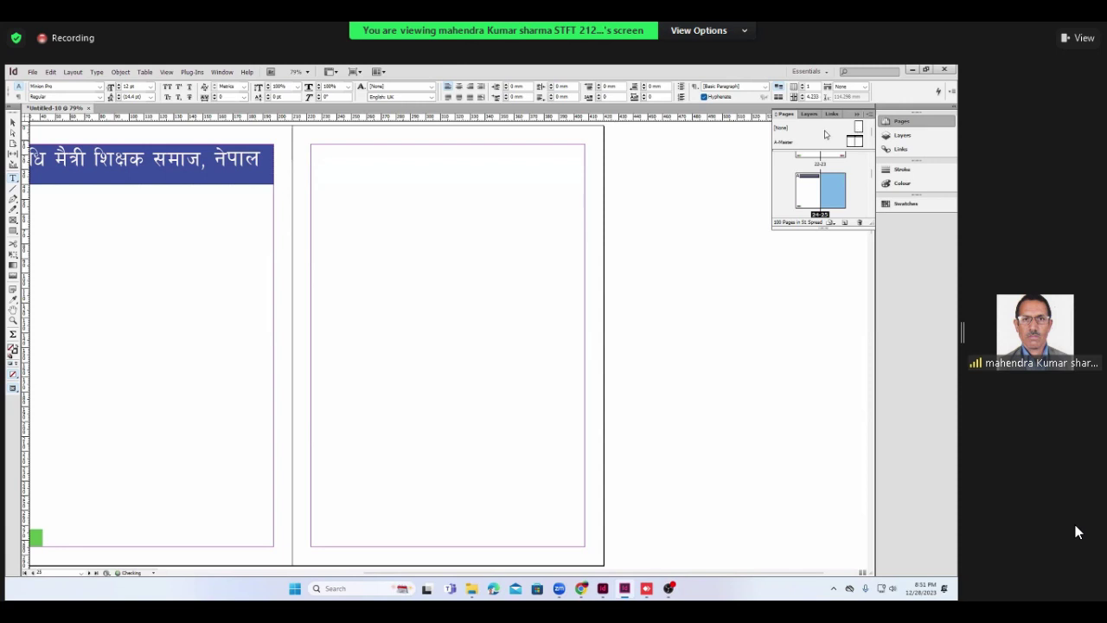
scroll(678, 281, down, 3)
scroll(678, 281, down, 2)
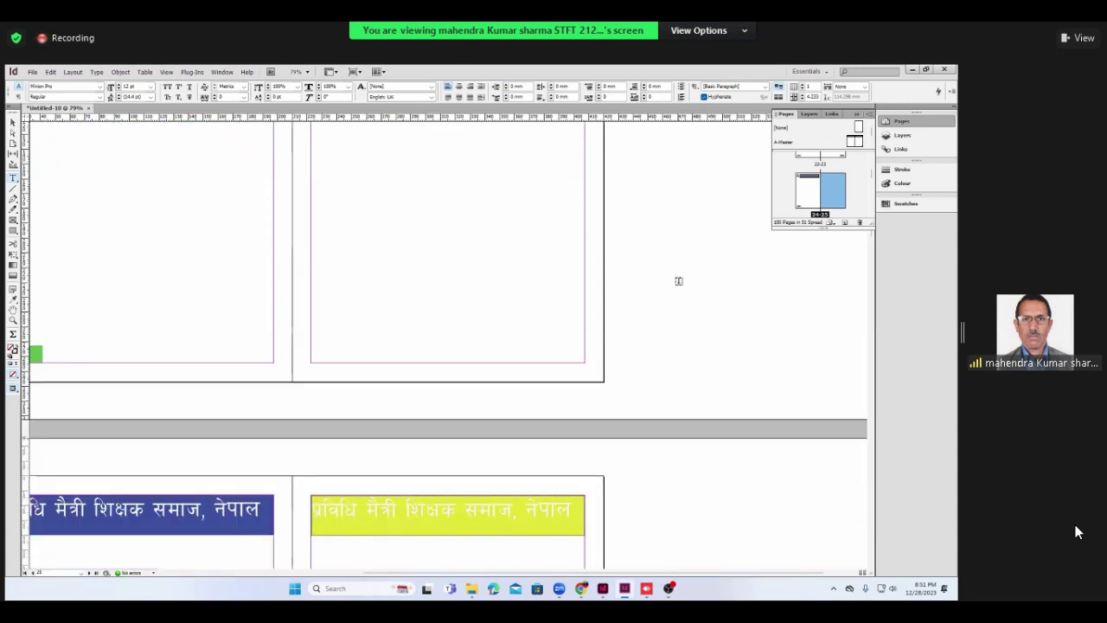
scroll(678, 281, down, 1)
scroll(678, 281, up, 4)
scroll(678, 281, up, 2)
scroll(678, 281, up, 4)
scroll(678, 281, up, 1)
scroll(678, 281, down, 12)
scroll(678, 281, up, 1)
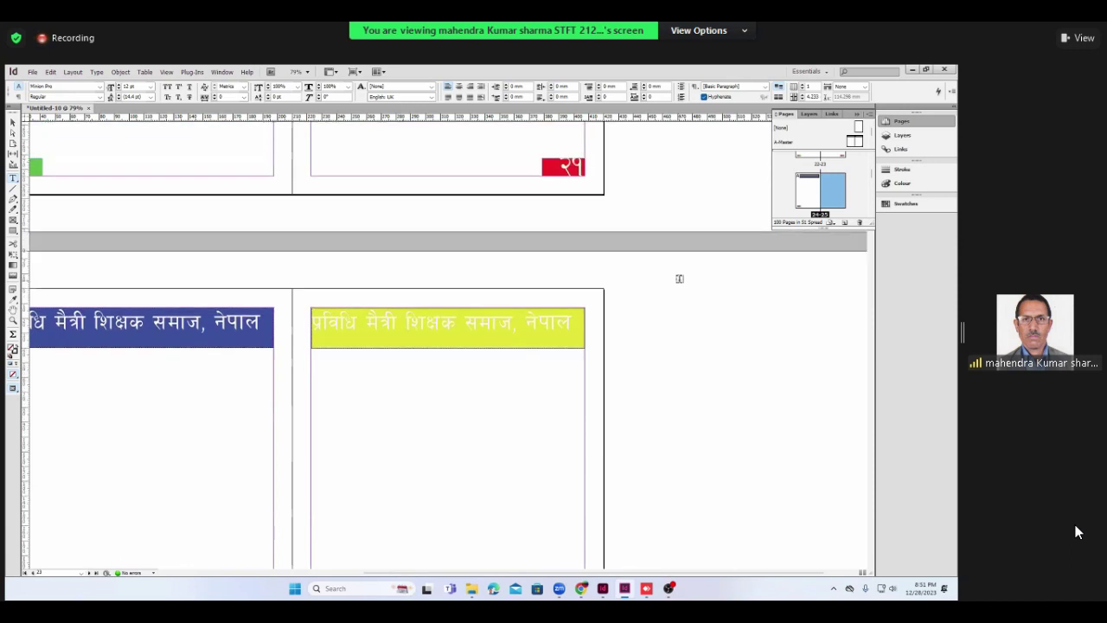
scroll(679, 278, up, 5)
scroll(679, 278, down, 3)
scroll(679, 279, down, 5)
scroll(678, 279, down, 4)
scroll(679, 278, down, 3)
scroll(679, 278, down, 3)
scroll(679, 278, up, 15)
scroll(678, 278, down, 3)
scroll(679, 279, down, 3)
scroll(679, 278, down, 3)
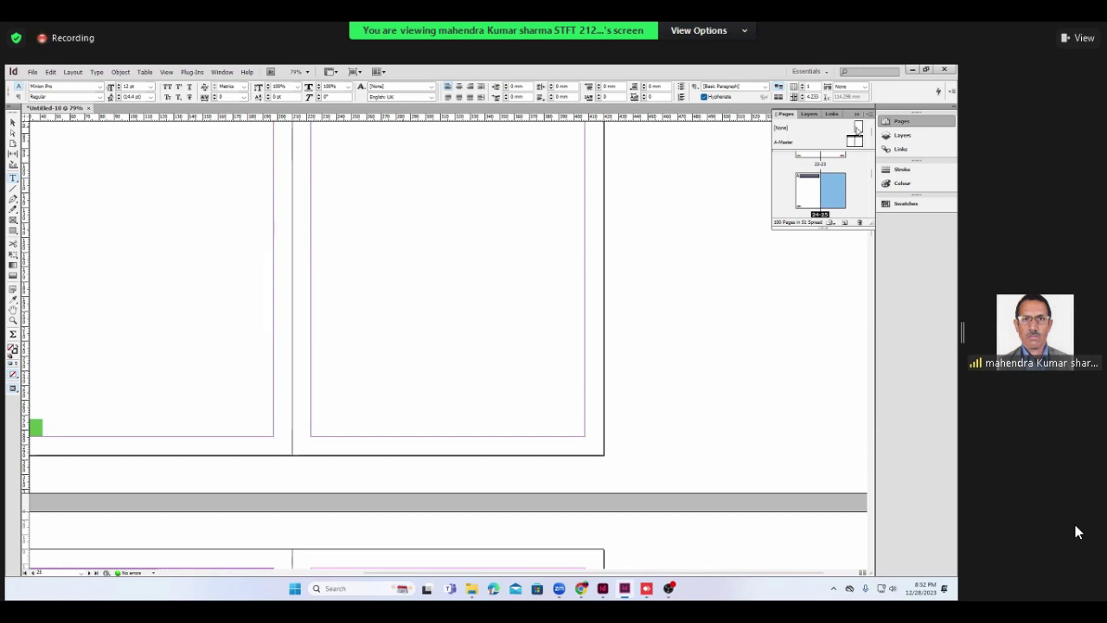
scroll(524, 284, down, 5)
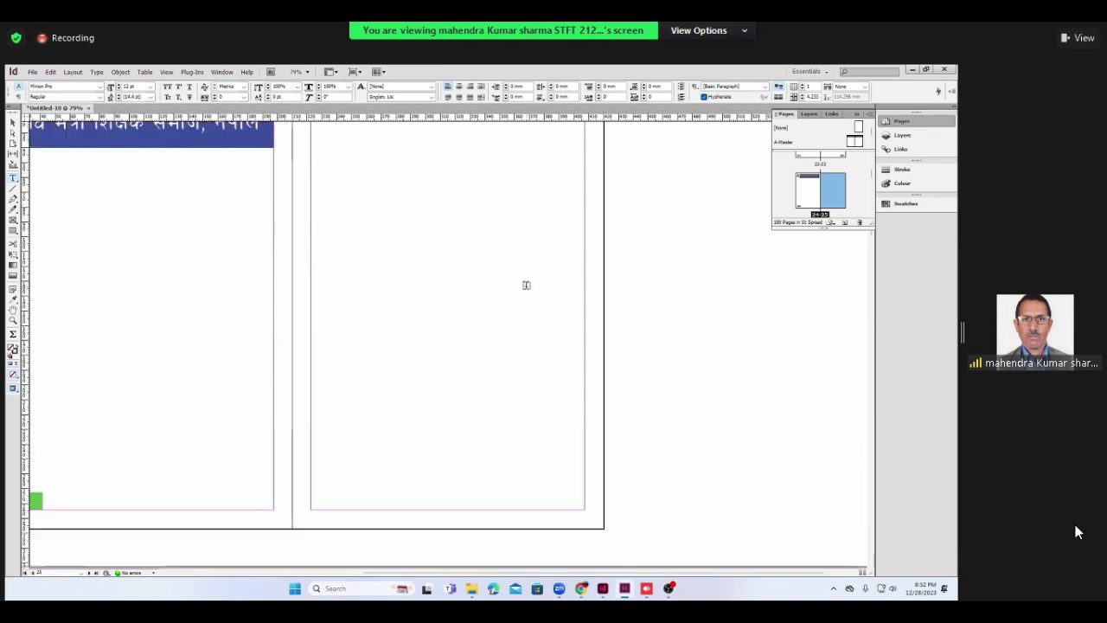
scroll(525, 284, up, 2)
- Scroll back up through the booklet spreads
scroll(526, 284, up, 3)
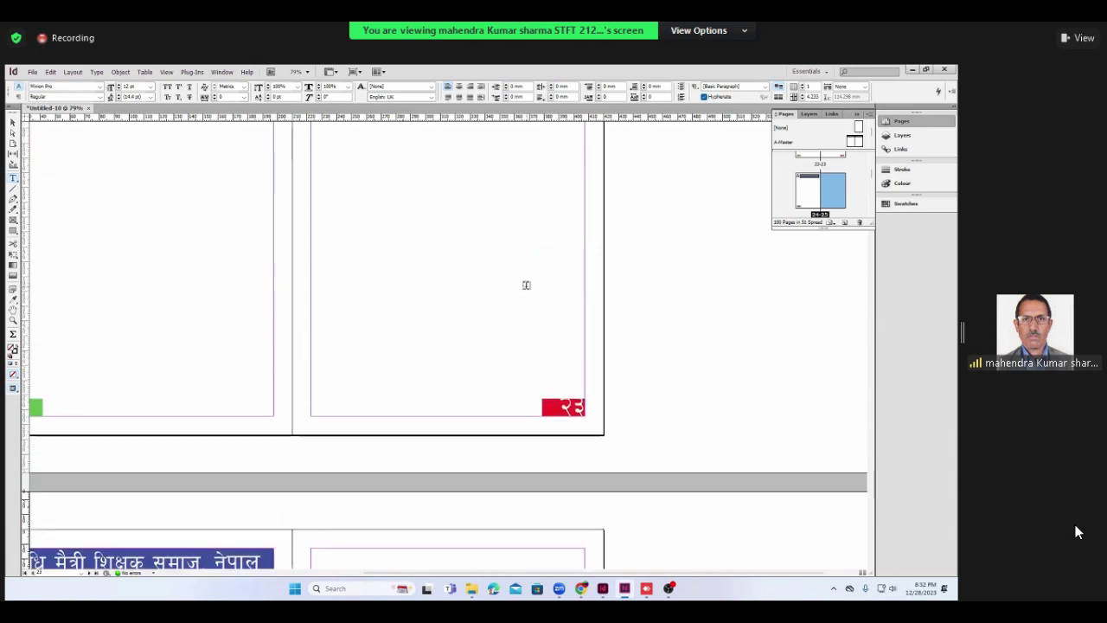
scroll(526, 285, up, 1)
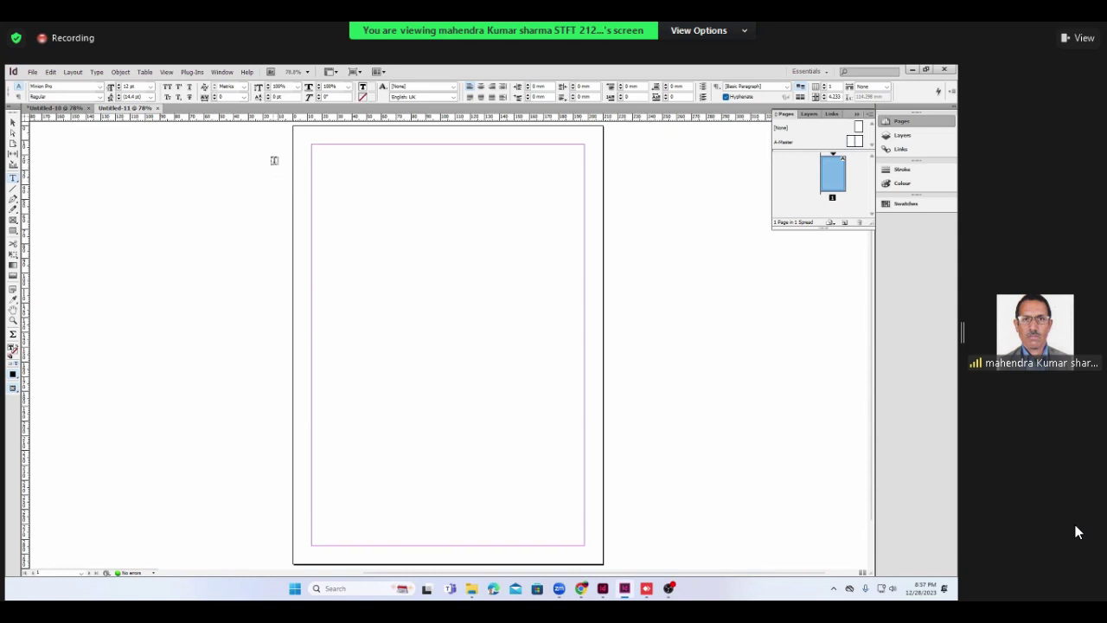
- Select the text frame on the A-Master spread, then close the Untitled-11 test document
double_click(852, 142)
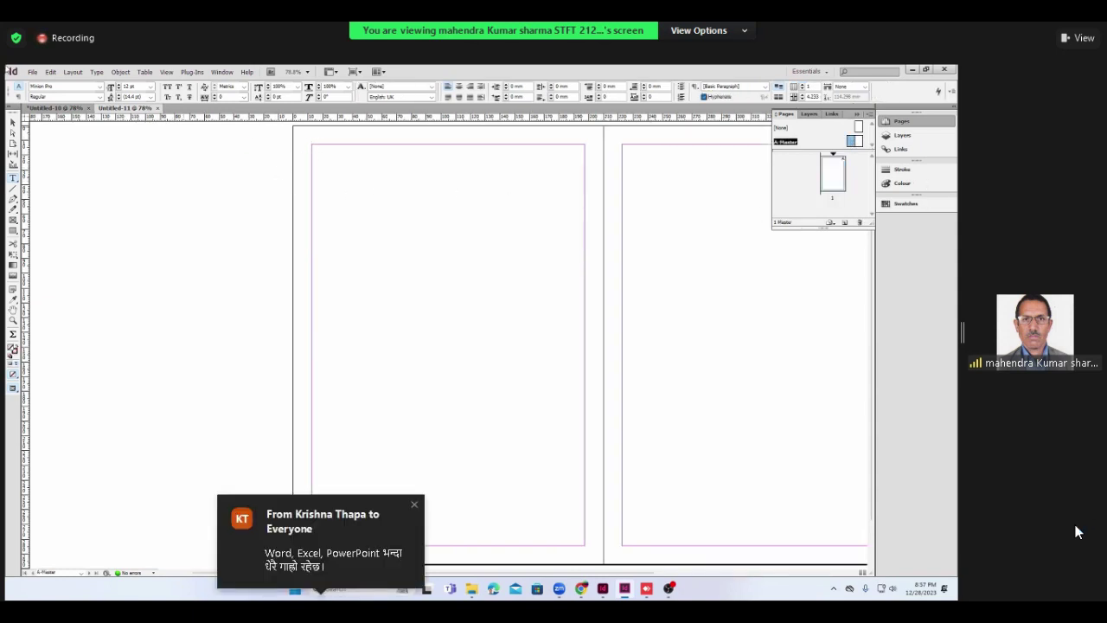
click(13, 123)
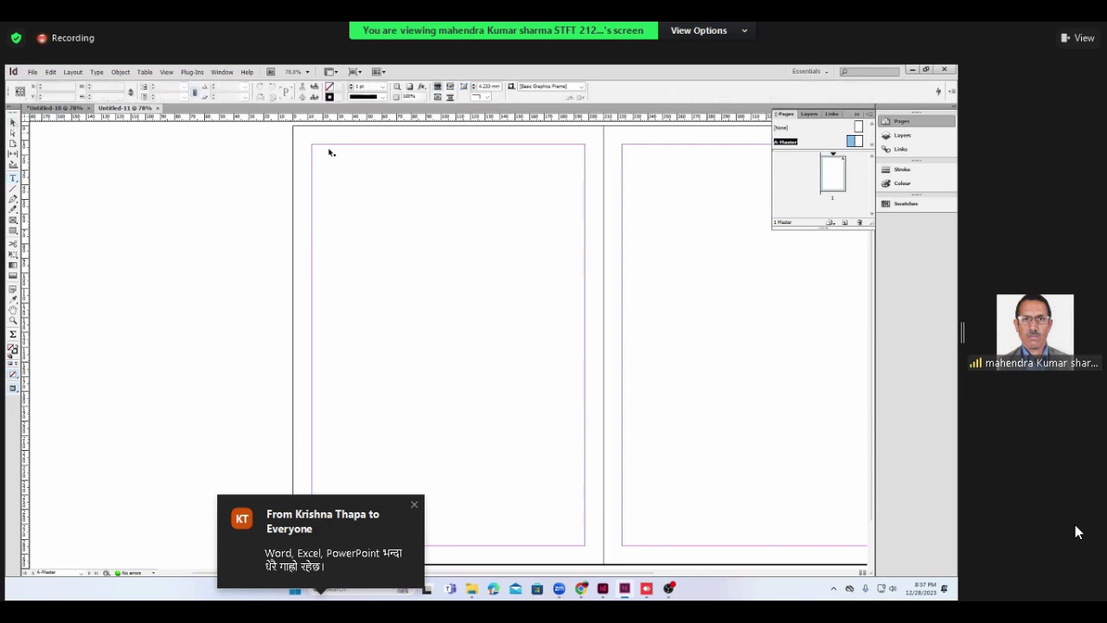
drag(346, 148, 596, 155)
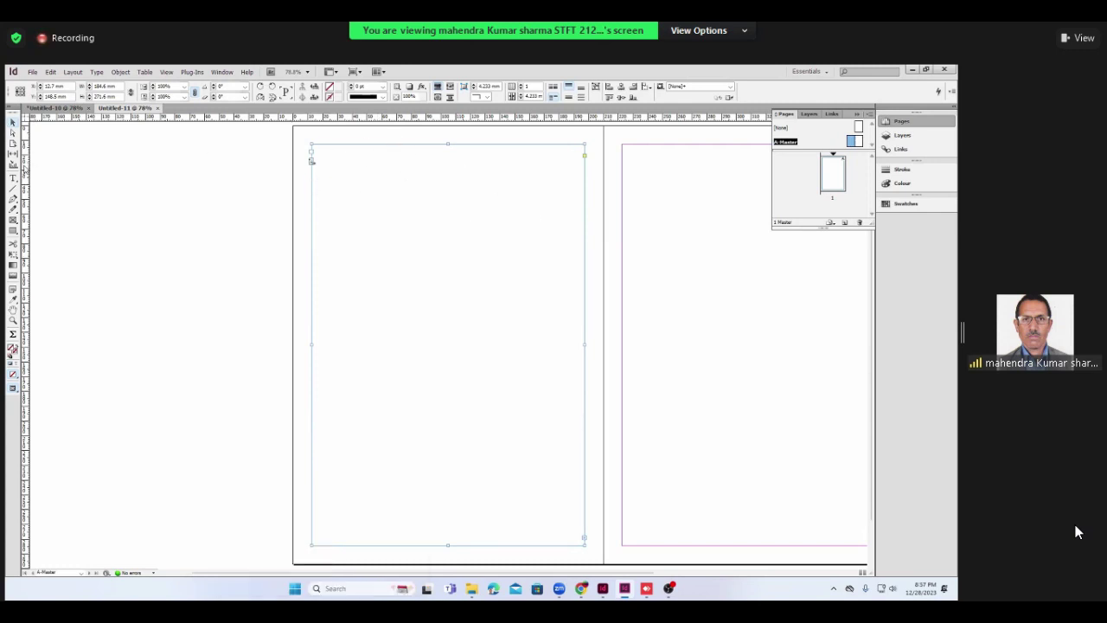
click(13, 179)
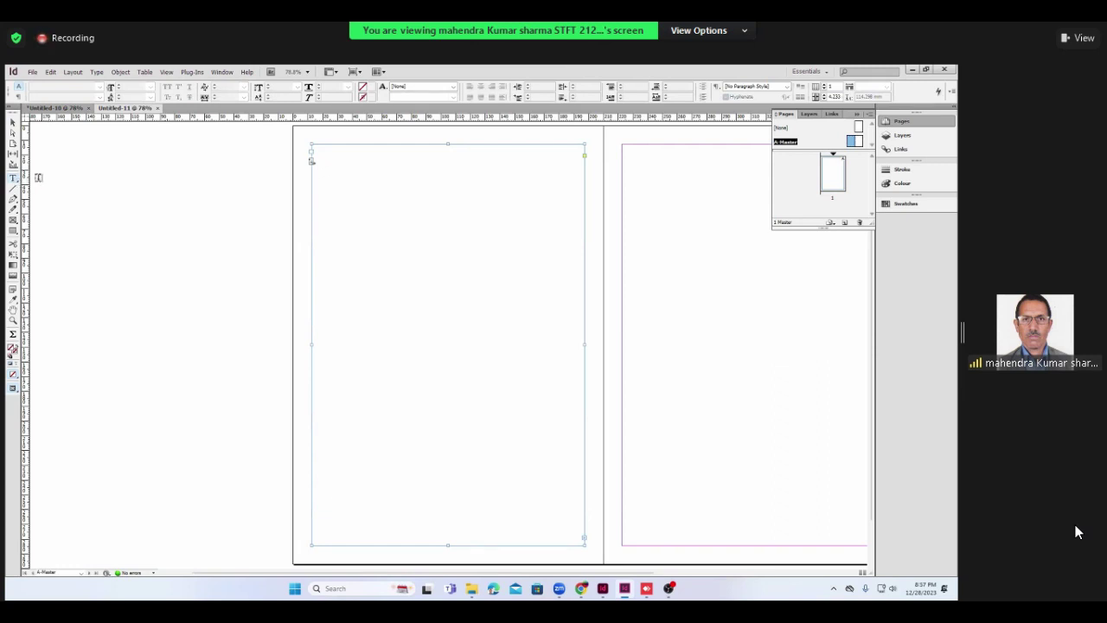
click(313, 155)
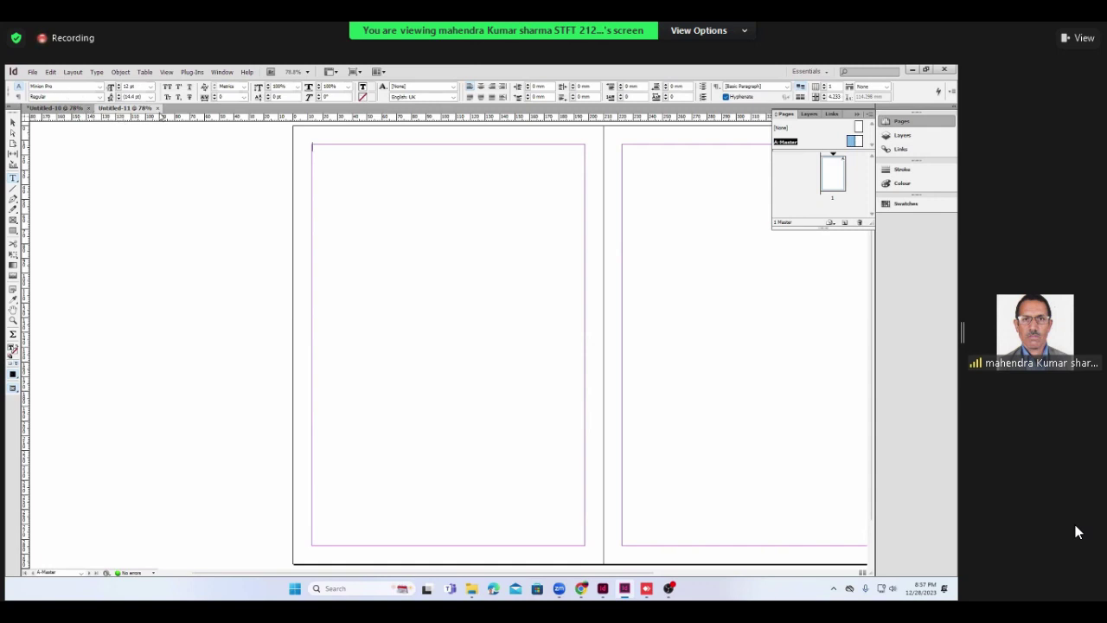
click(157, 108)
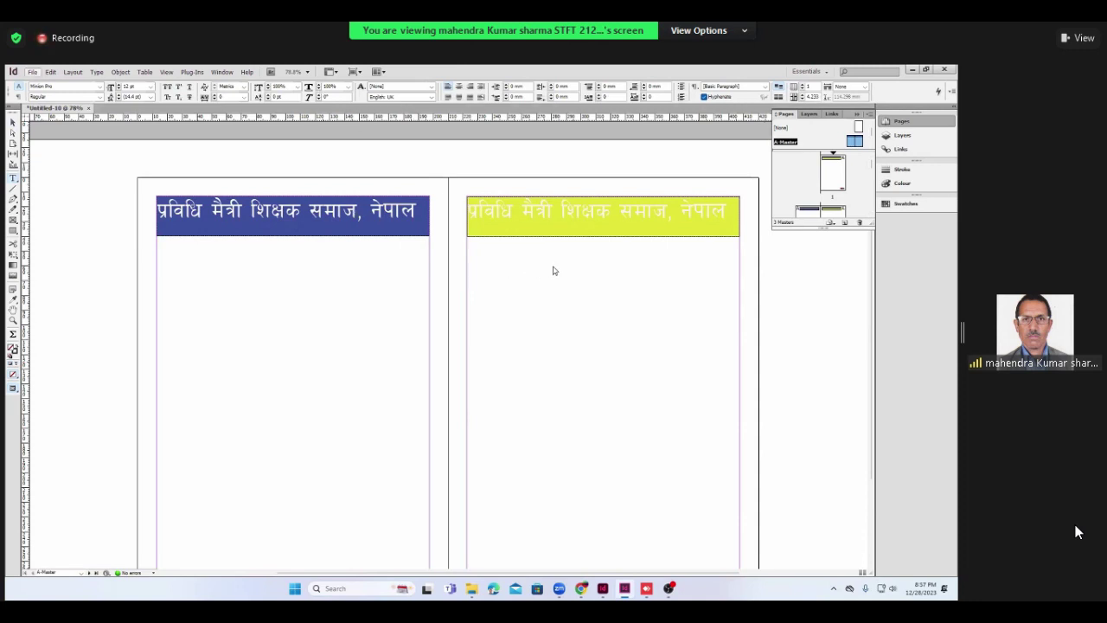
- Create a default new document and draw a text frame at the page top with 24 pt text
key(ctrl+n)
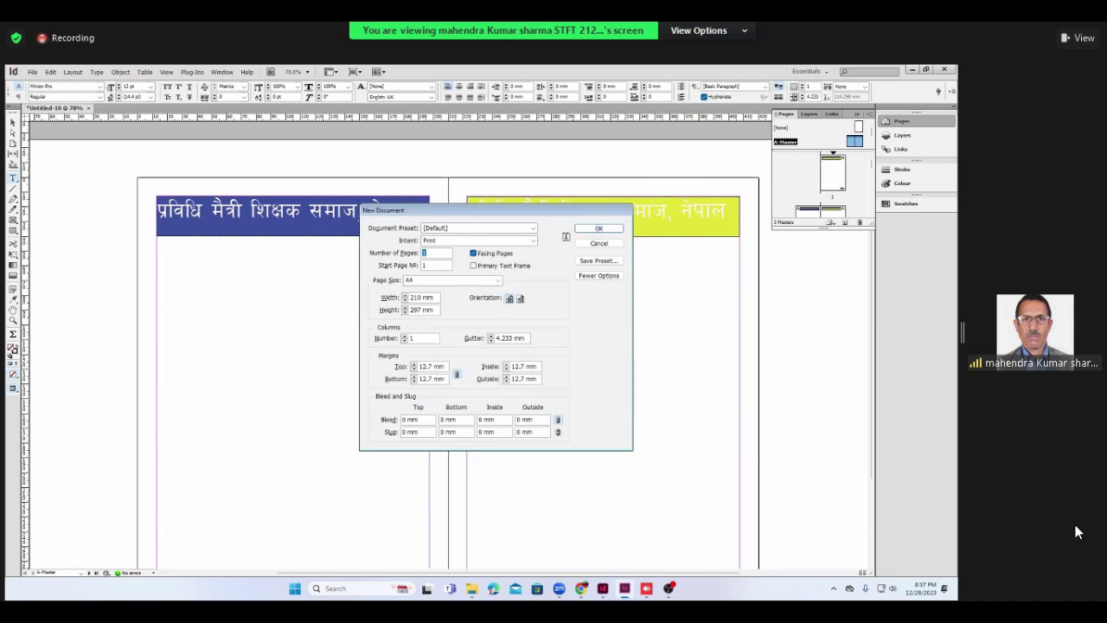
key(Return)
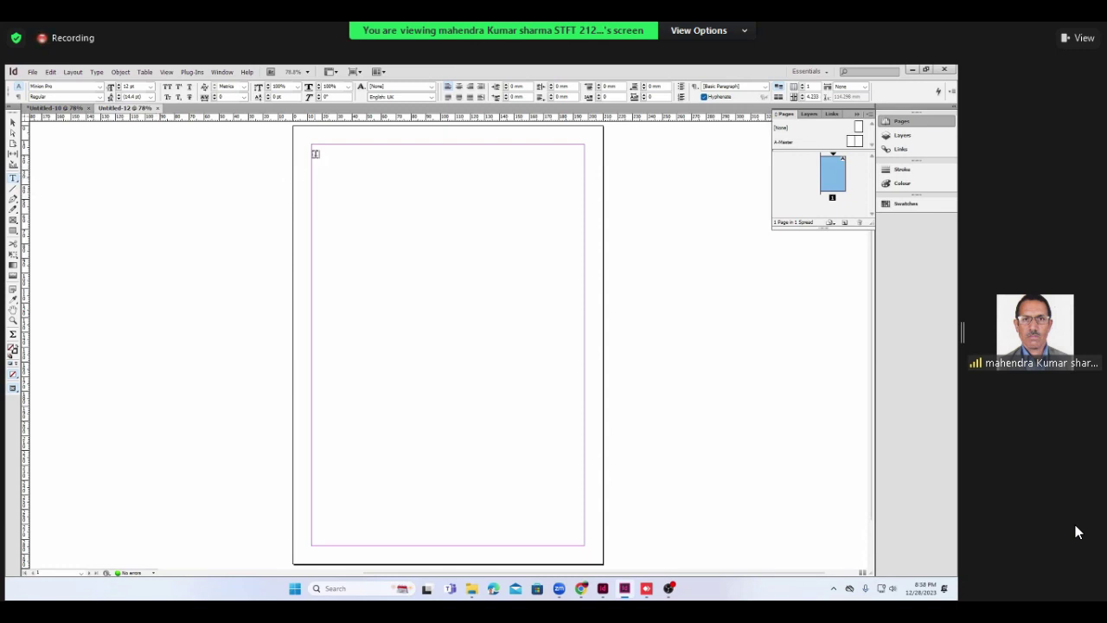
drag(313, 147, 544, 195)
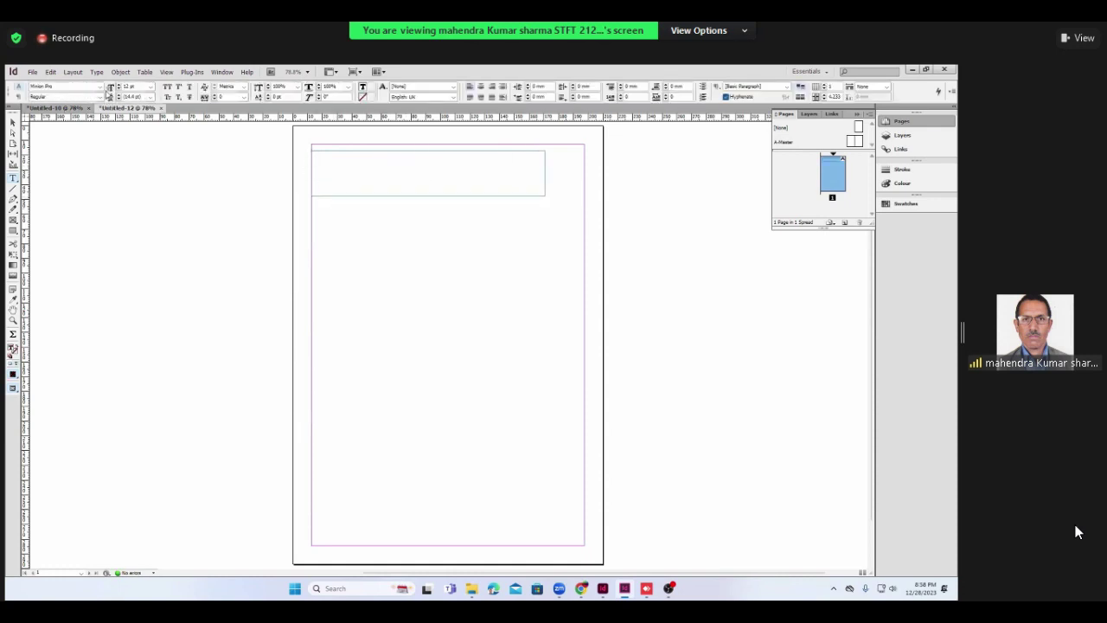
click(121, 87)
click(120, 88)
- Type and trim the test word 'Mahendr', delete the text frame, and close Untitled-12
text(Mahendr)
key(BackSpace)
key(BackSpace)
key(BackSpace)
key(BackSpace)
key(BackSpace)
key(BackSpace)
key(BackSpace)
key(BackSpace)
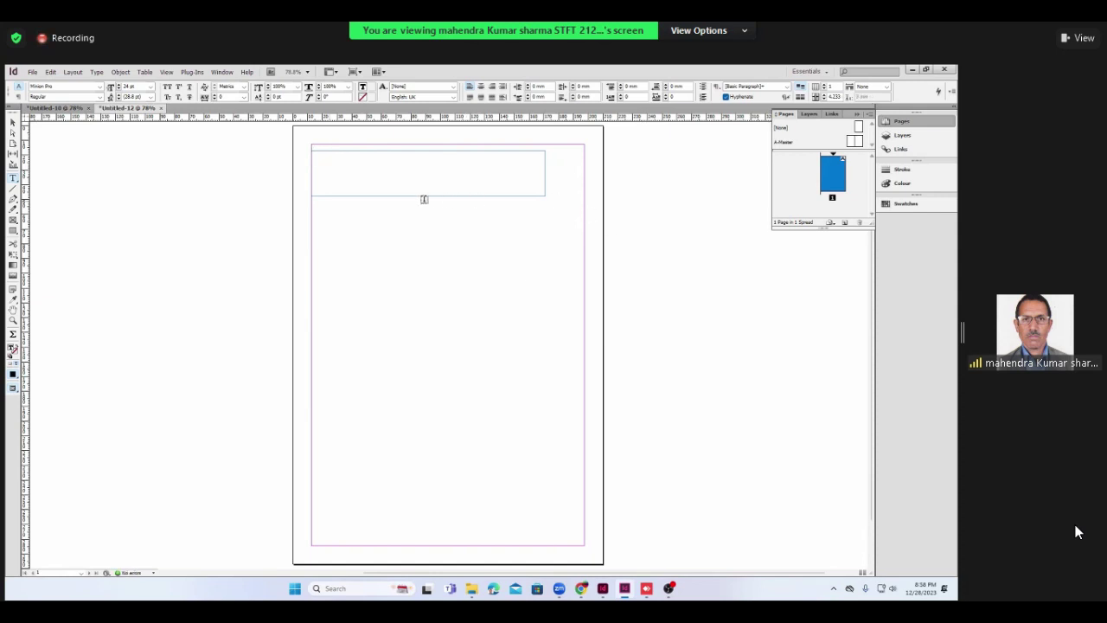
click(12, 123)
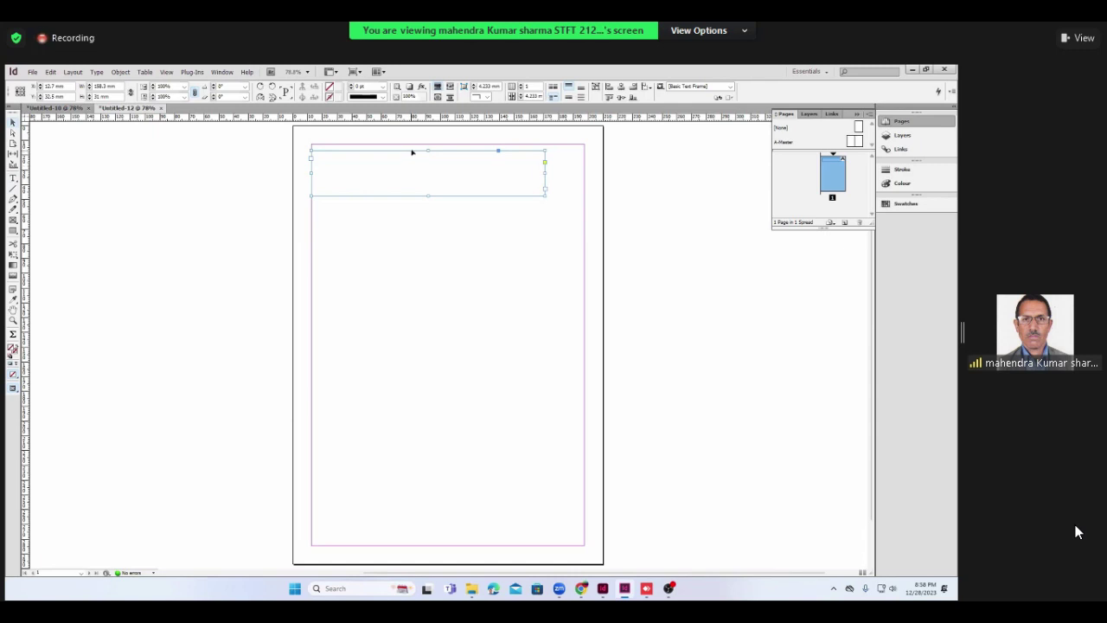
key(Delete)
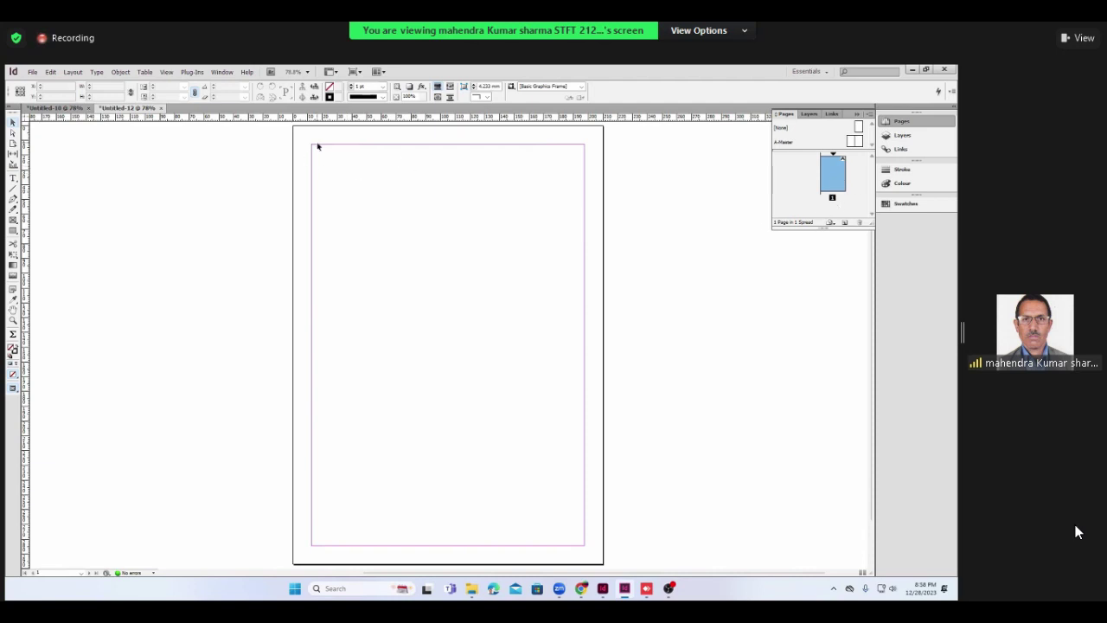
click(11, 123)
click(161, 108)
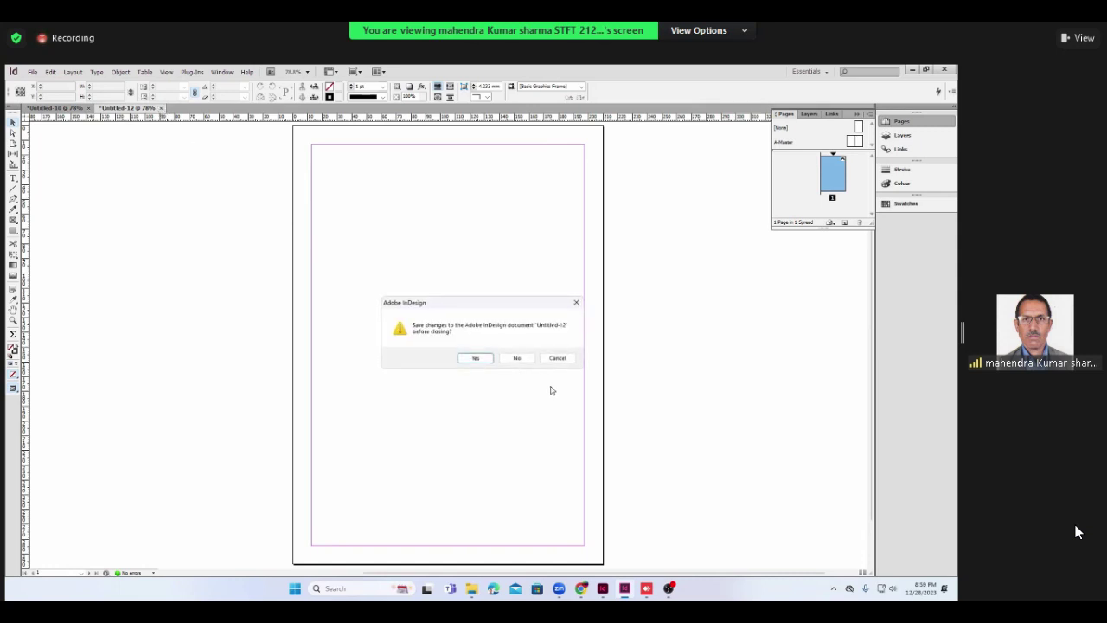
- Close Untitled-12 without saving and start a new document
key(Return)
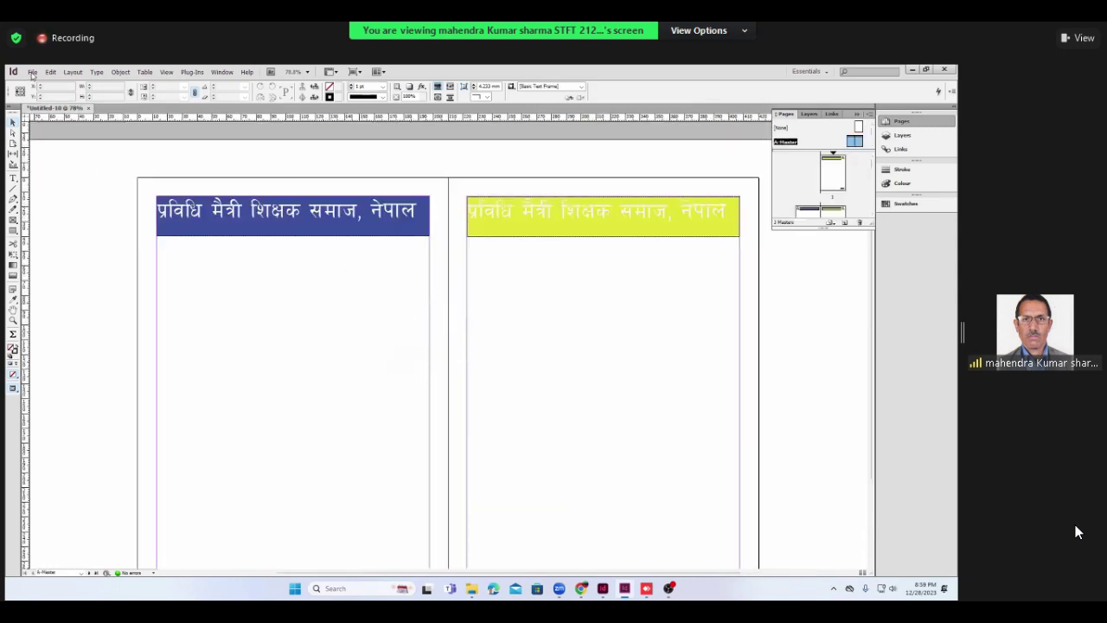
key(ctrl+n)
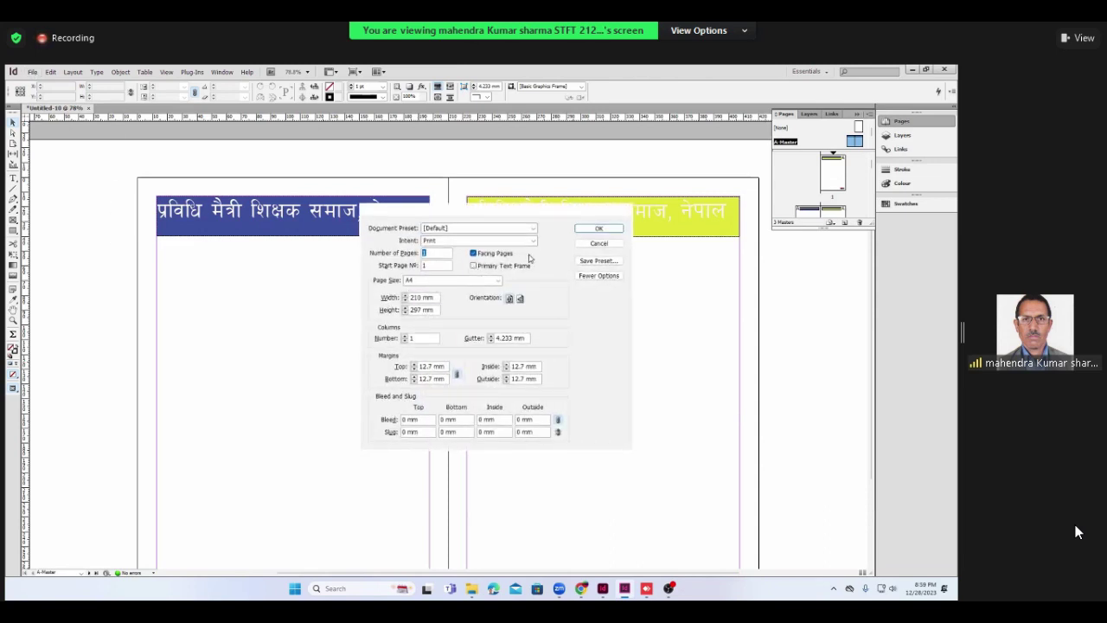
- Create the A4 document with a primary text frame and go to page 1
click(473, 265)
click(598, 228)
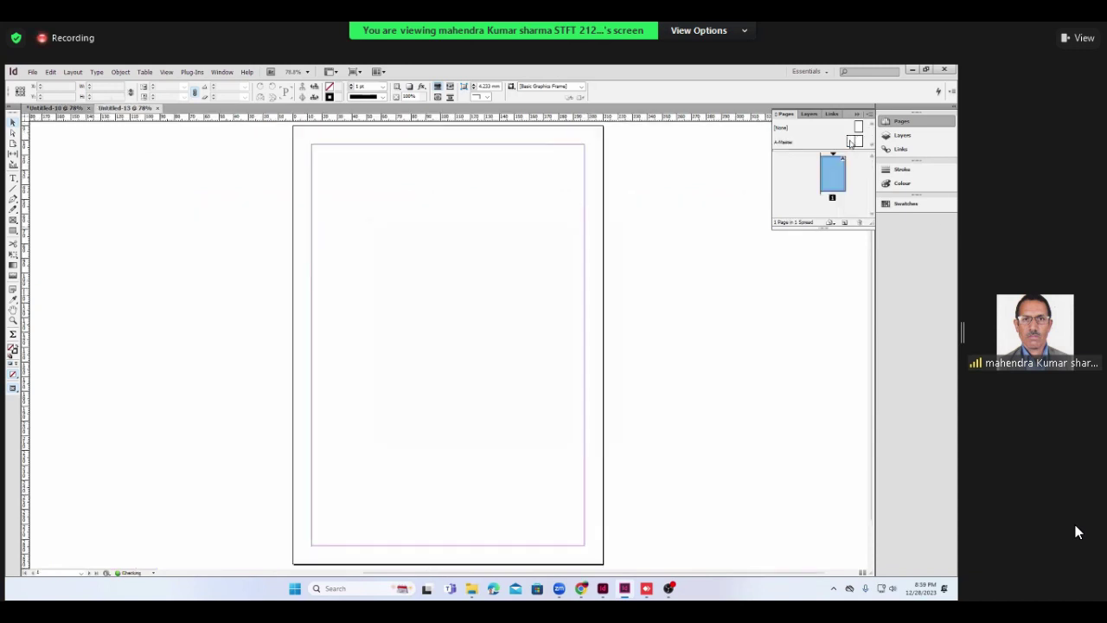
click(409, 147)
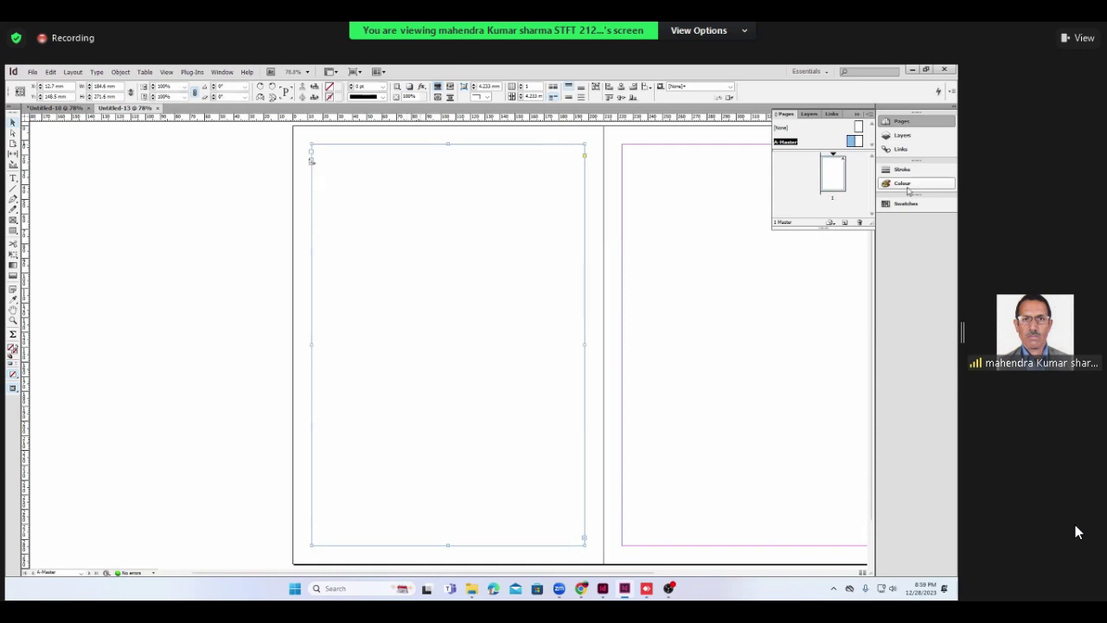
double_click(835, 177)
click(486, 285)
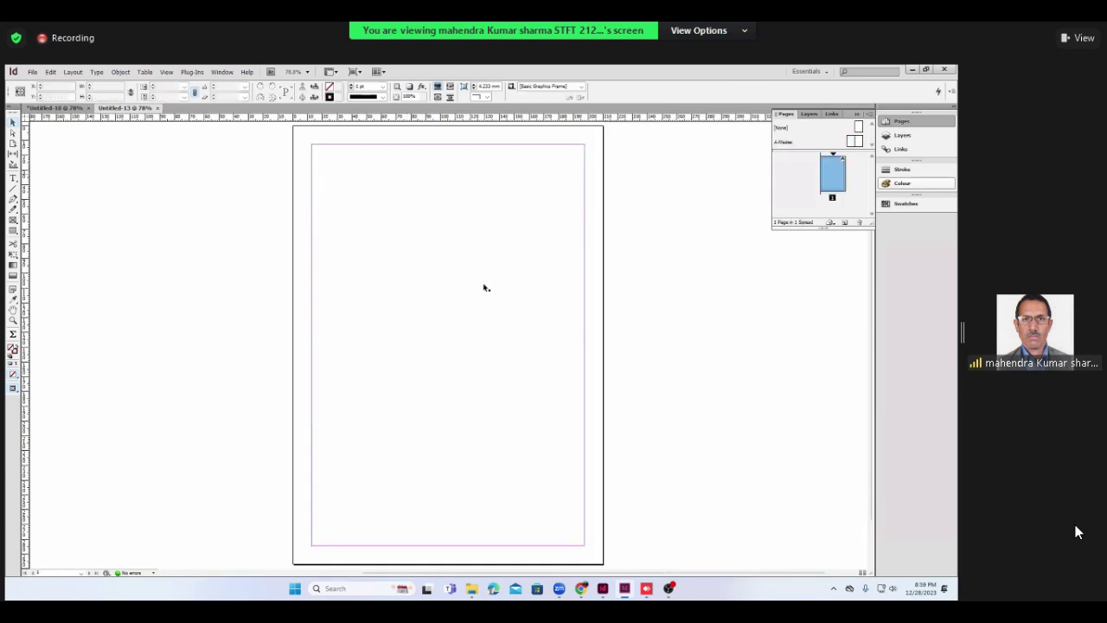
- Place a Type-tool insertion point on page 1, then dismiss the context menu
scroll(317, 200, up, 1)
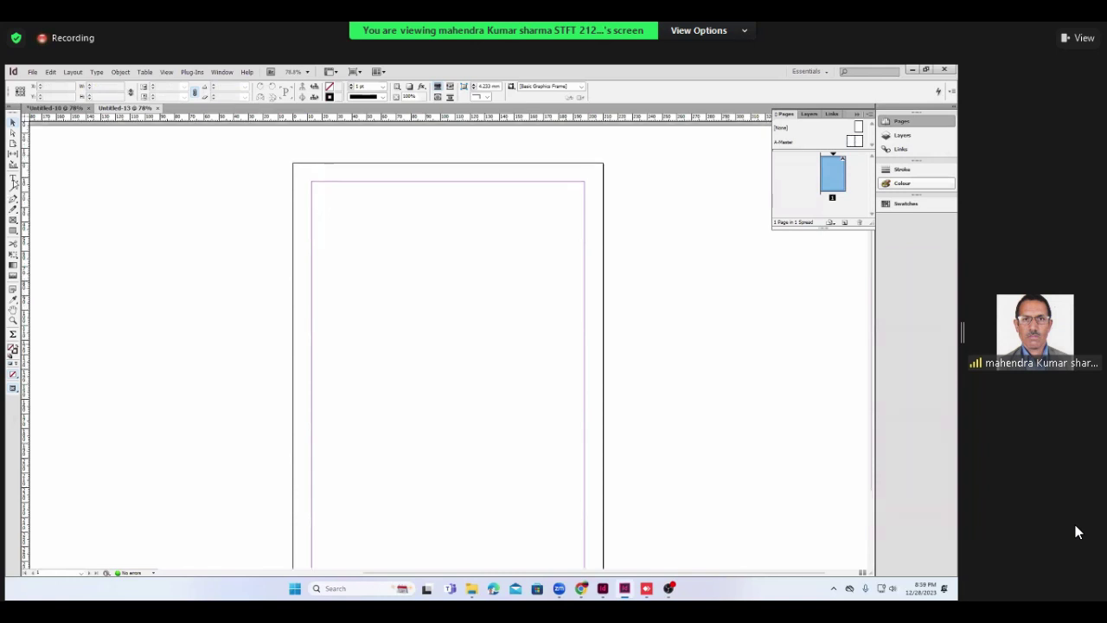
click(13, 179)
click(341, 201)
right_click(341, 200)
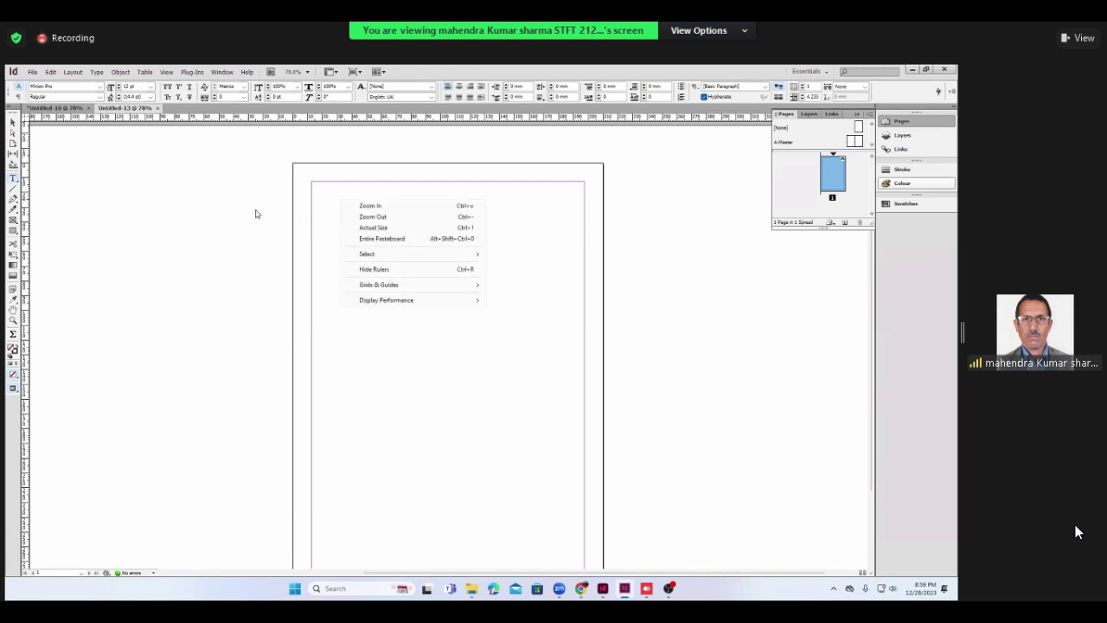
click(12, 129)
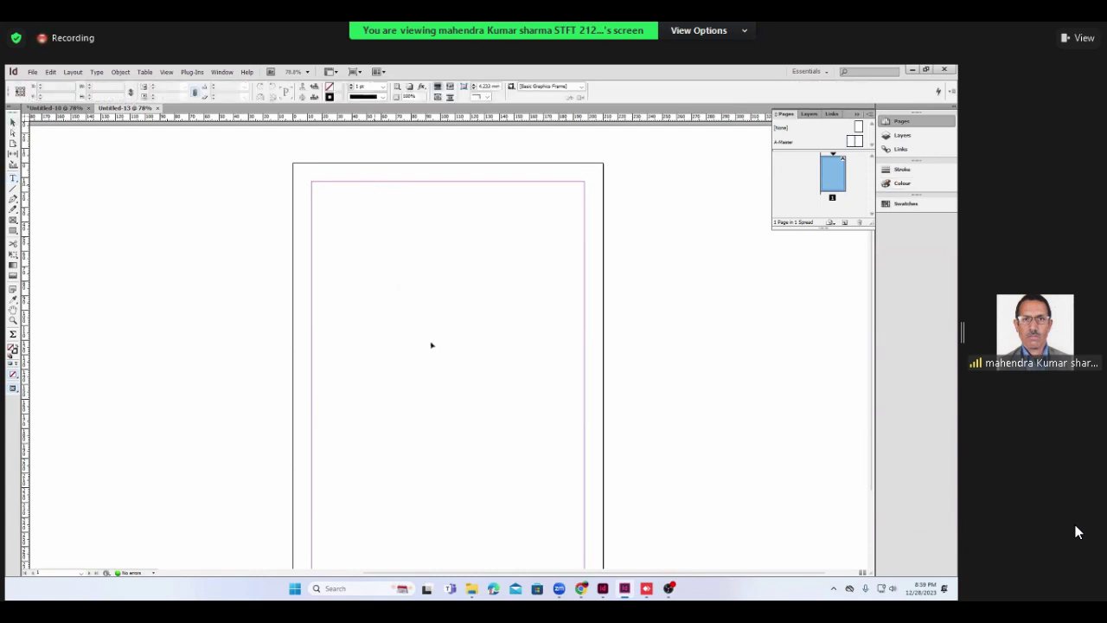
click(408, 268)
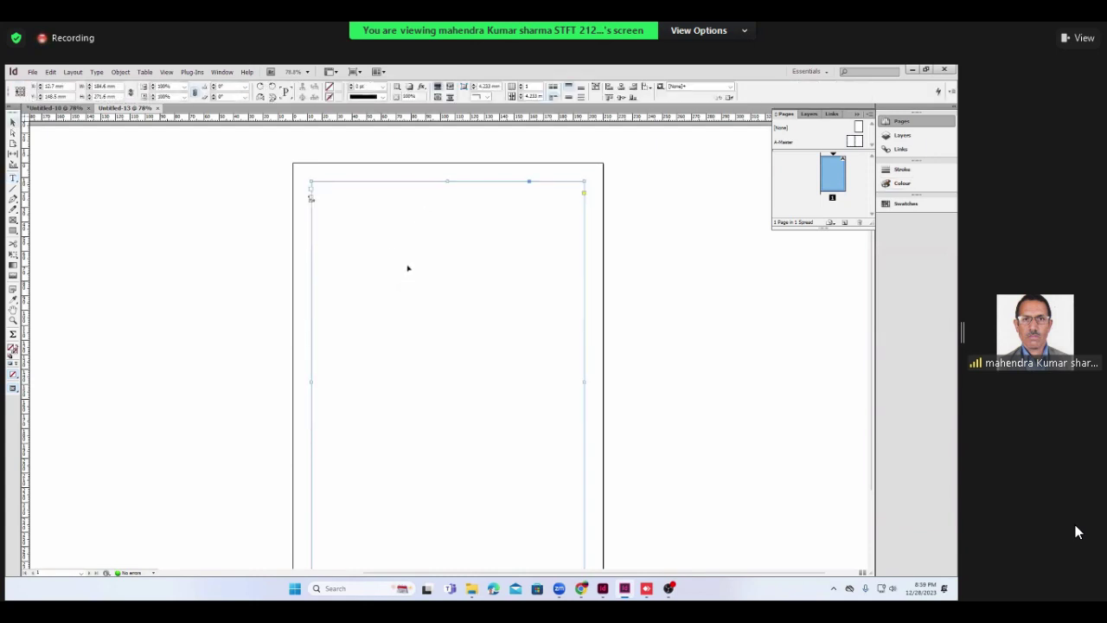
right_click(408, 270)
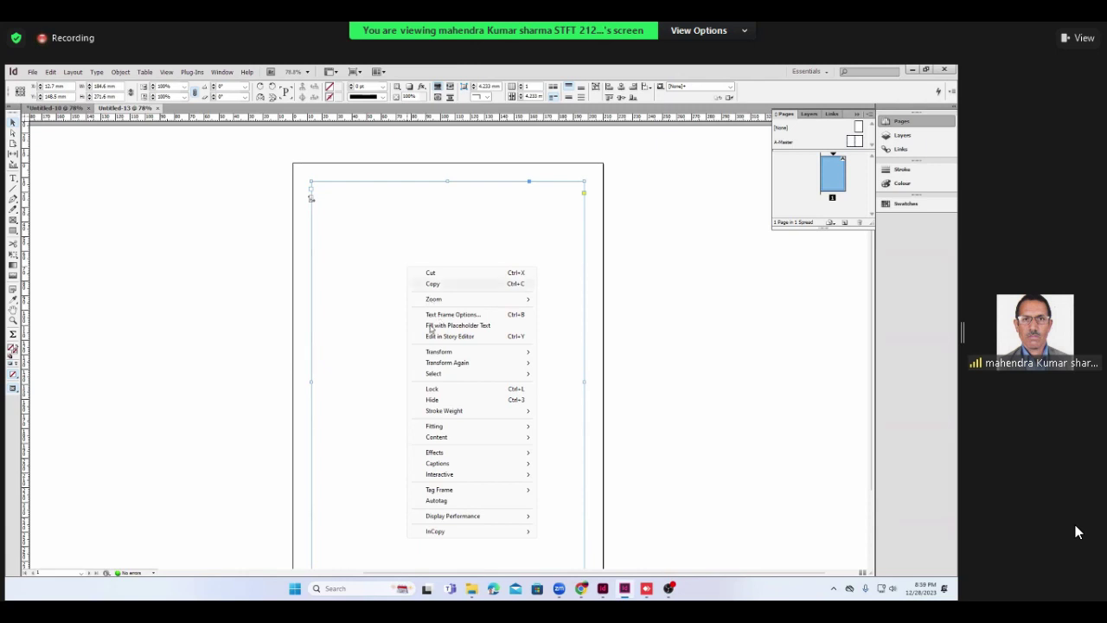
click(493, 326)
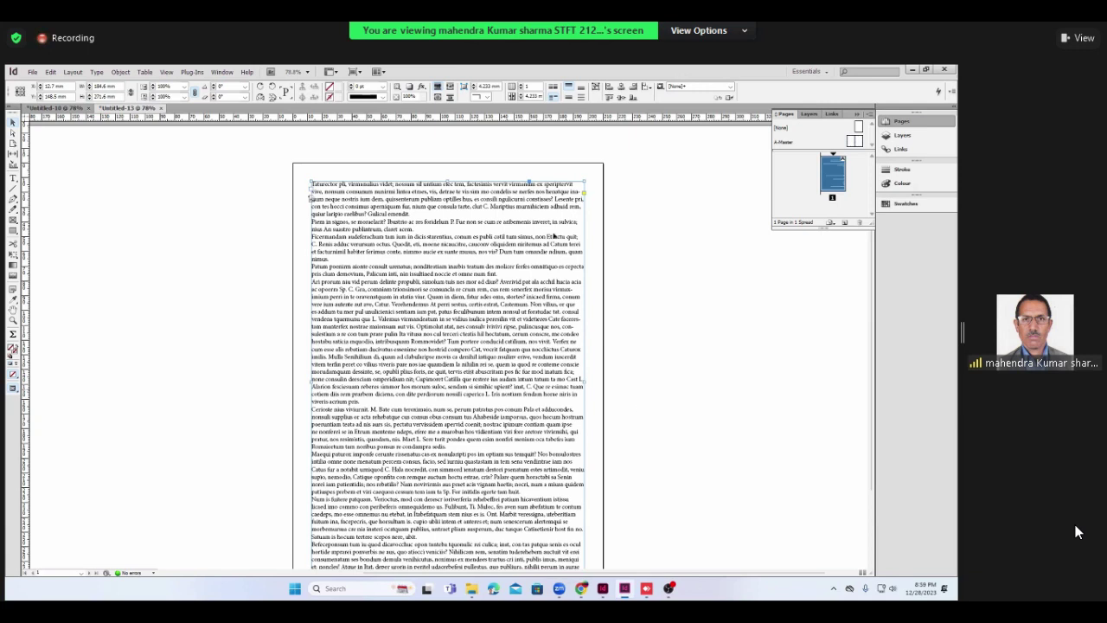
scroll(656, 319, up, 1)
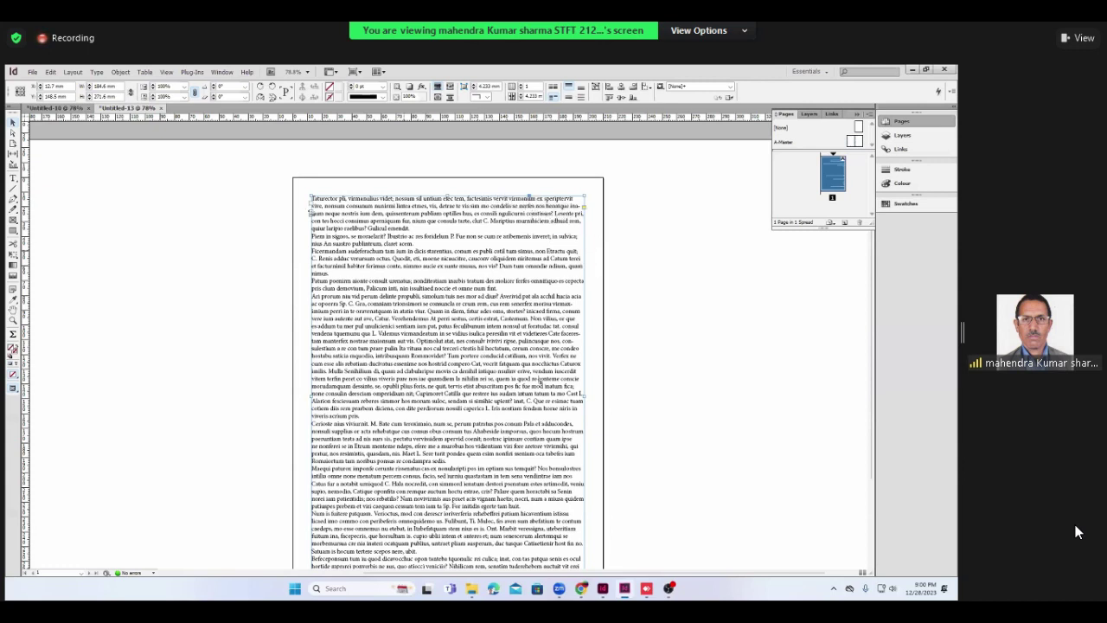
key(f)
key(ctrl+shift+a)
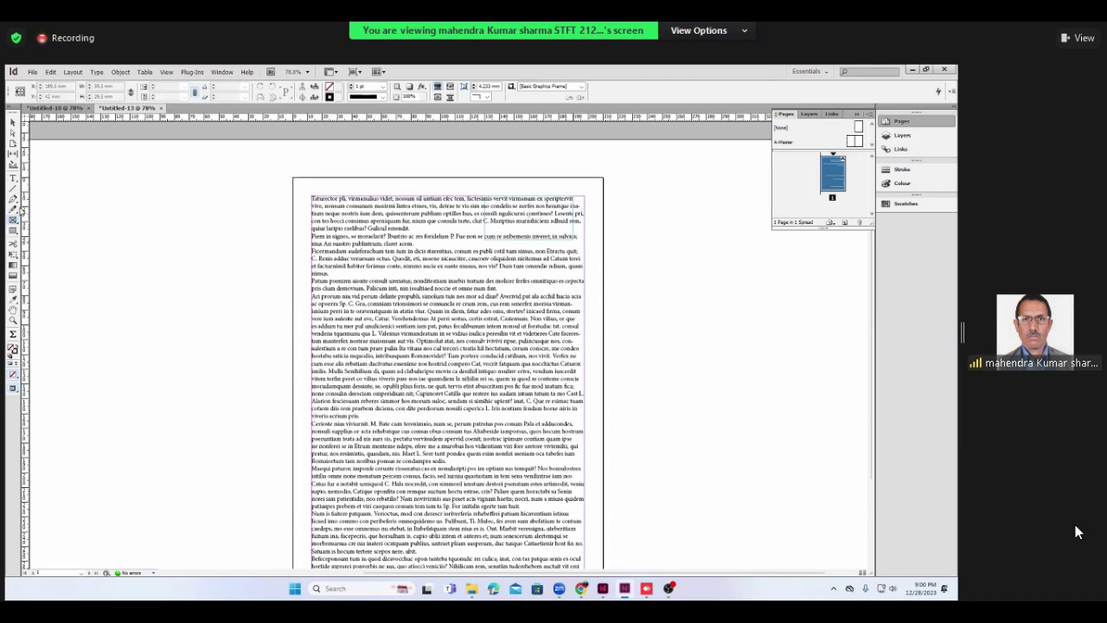
key(ctrl+a)
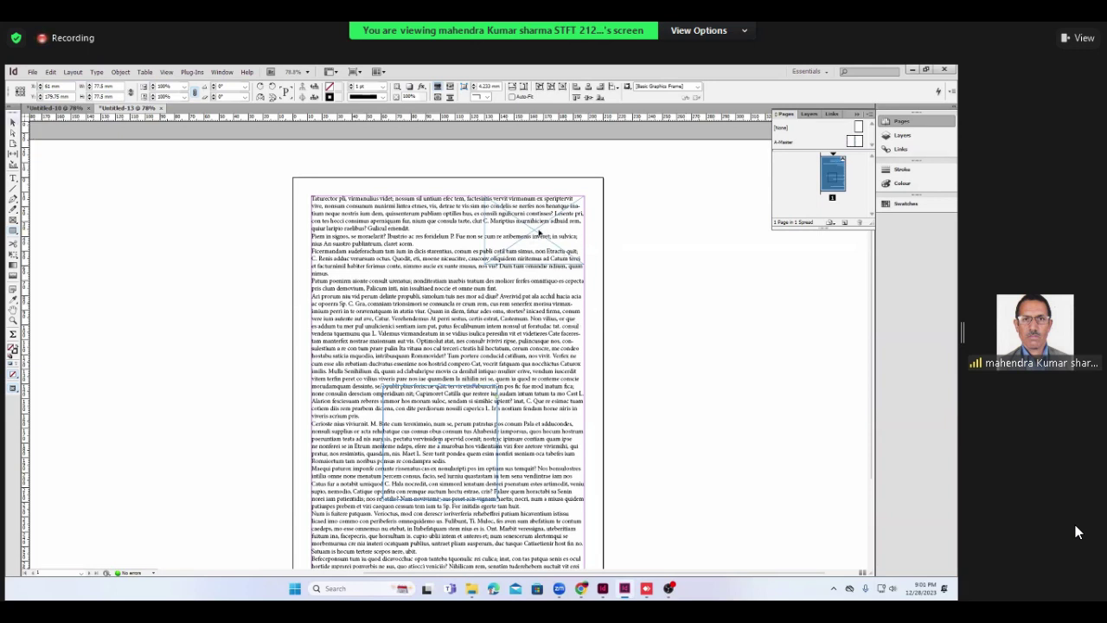
click(334, 200)
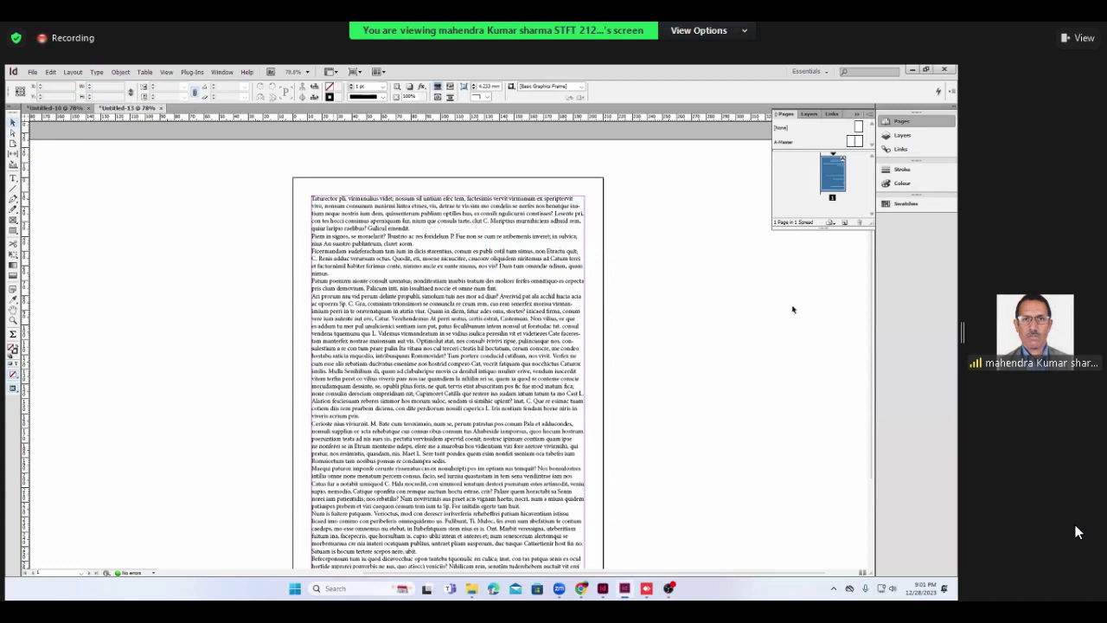
key(ctrl+z)
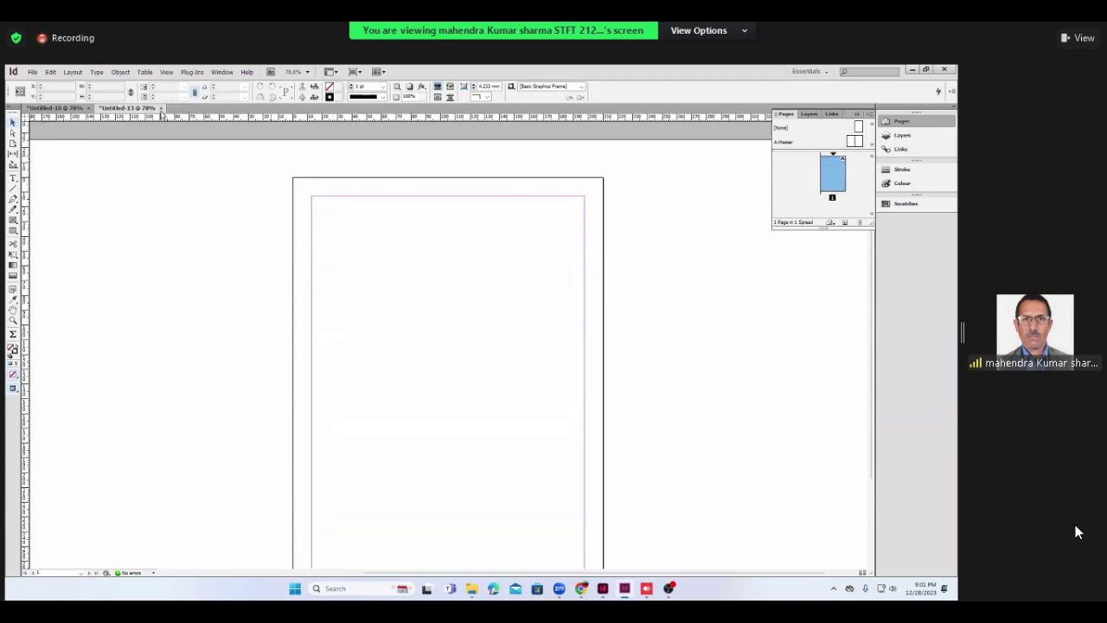
- Close Untitled-13 and then the booklet, discarding changes in both
click(161, 108)
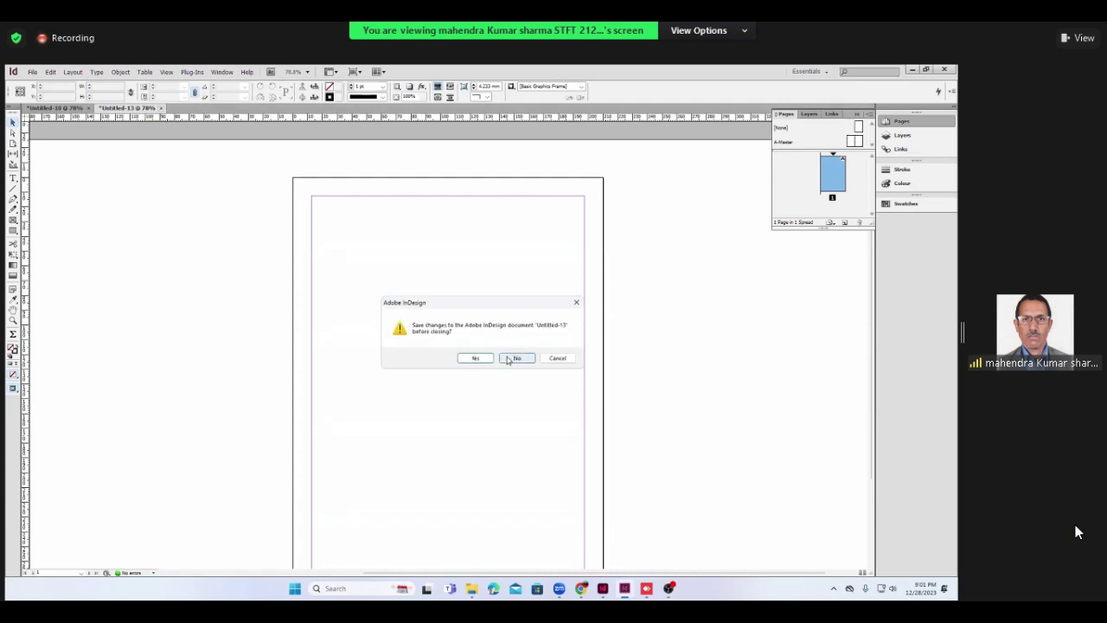
click(510, 358)
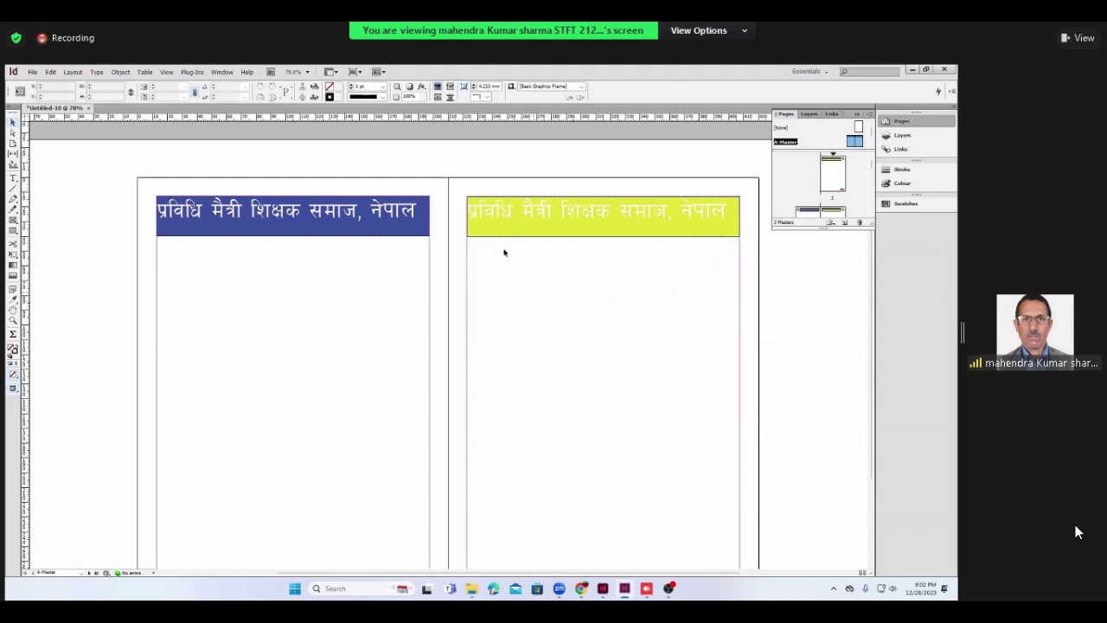
double_click(833, 184)
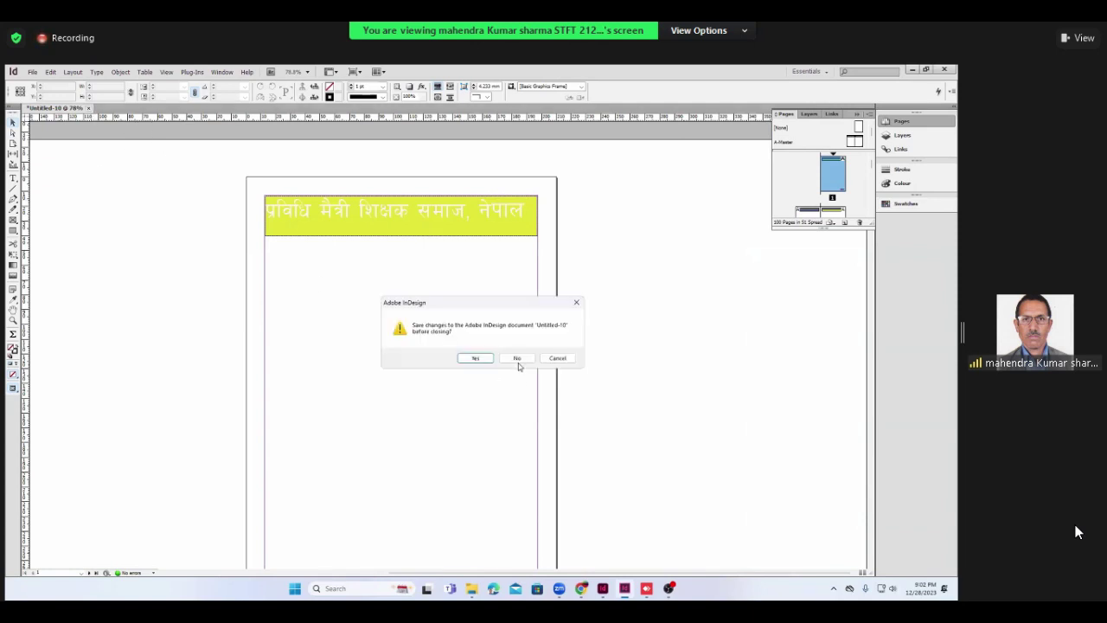
click(517, 360)
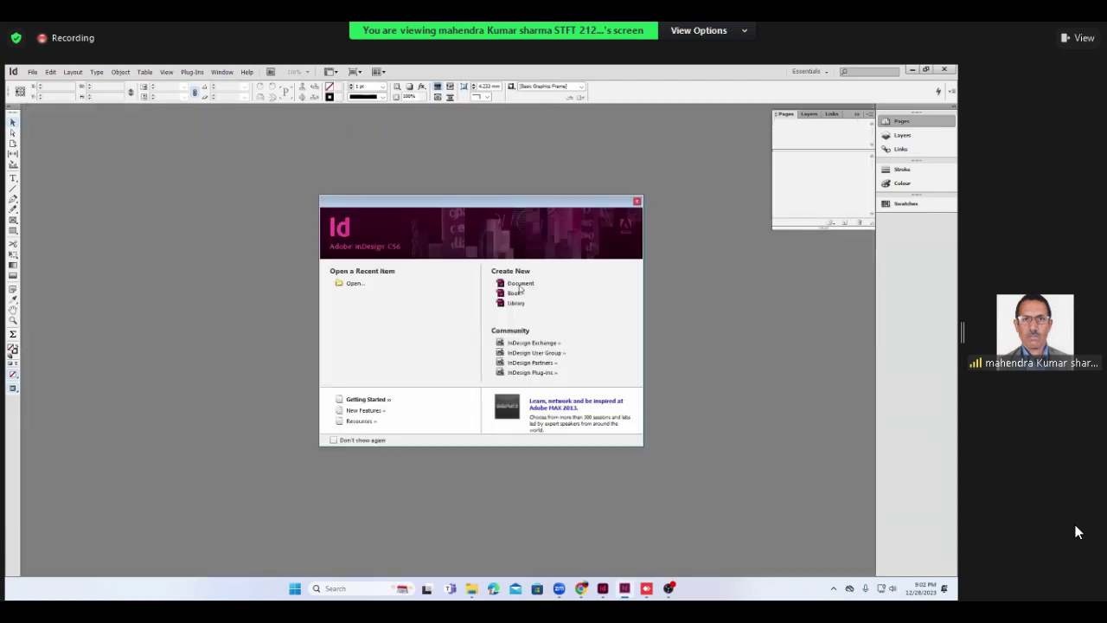
- Cancel the new document, dismiss the welcome screen, and bring the other InDesign window forward
click(521, 285)
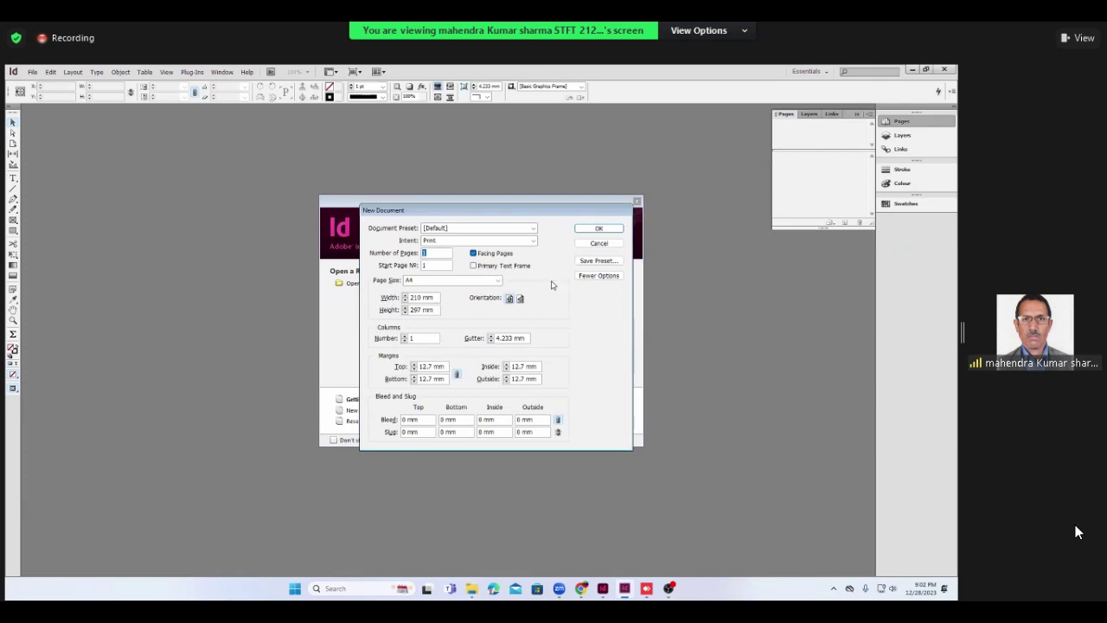
click(600, 243)
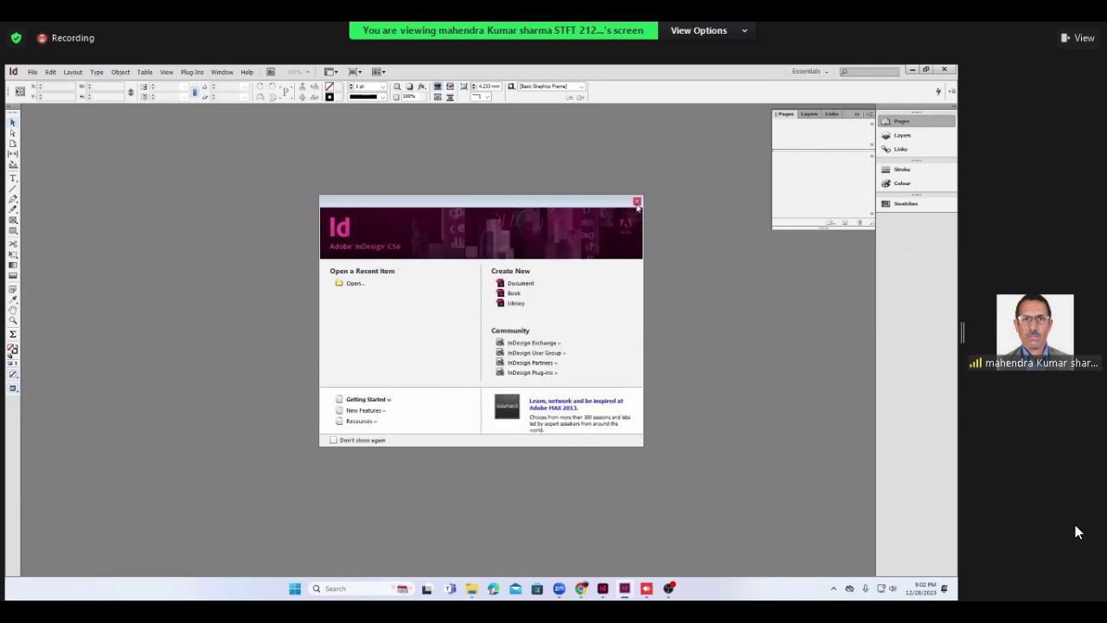
click(637, 204)
mouse_move(623, 588)
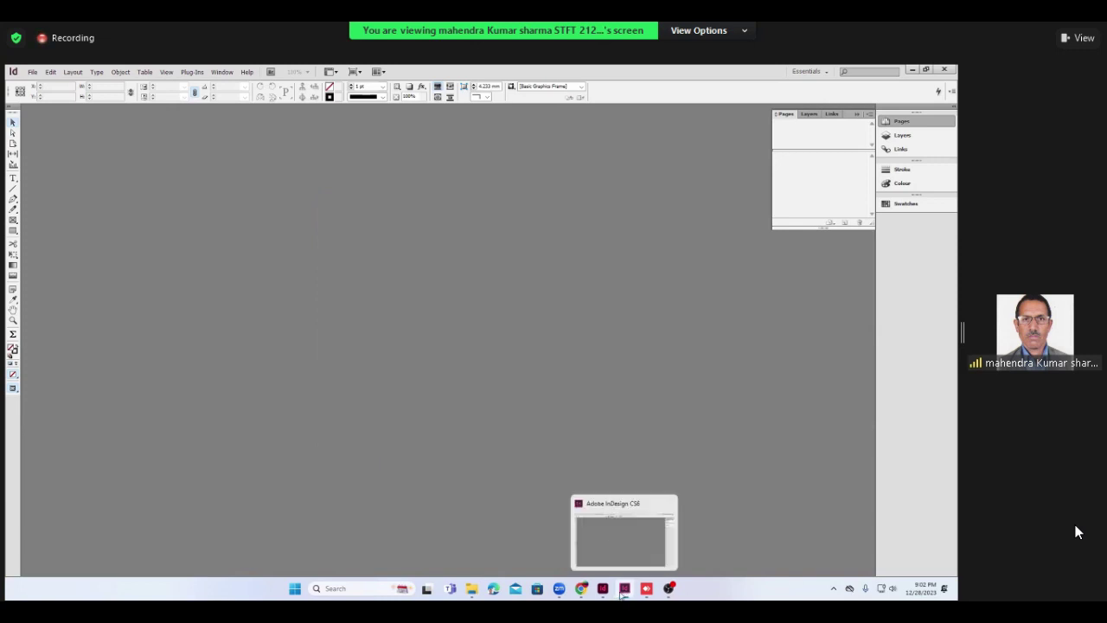
click(602, 591)
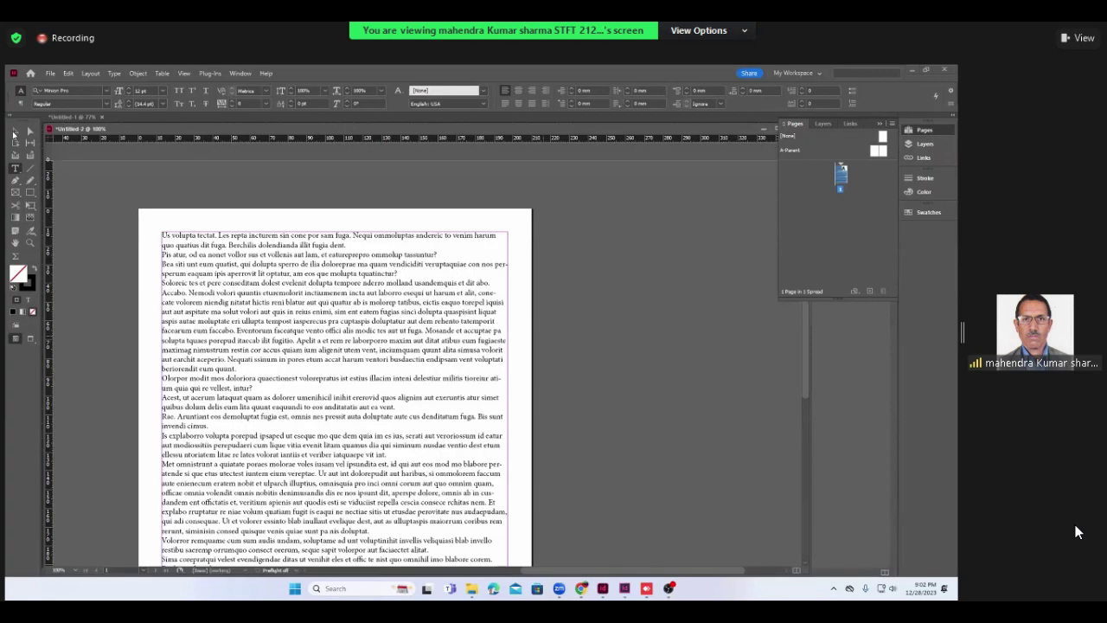
- Delete the placeholder text frame, then close Untitled-1 without saving
click(174, 240)
key(Delete)
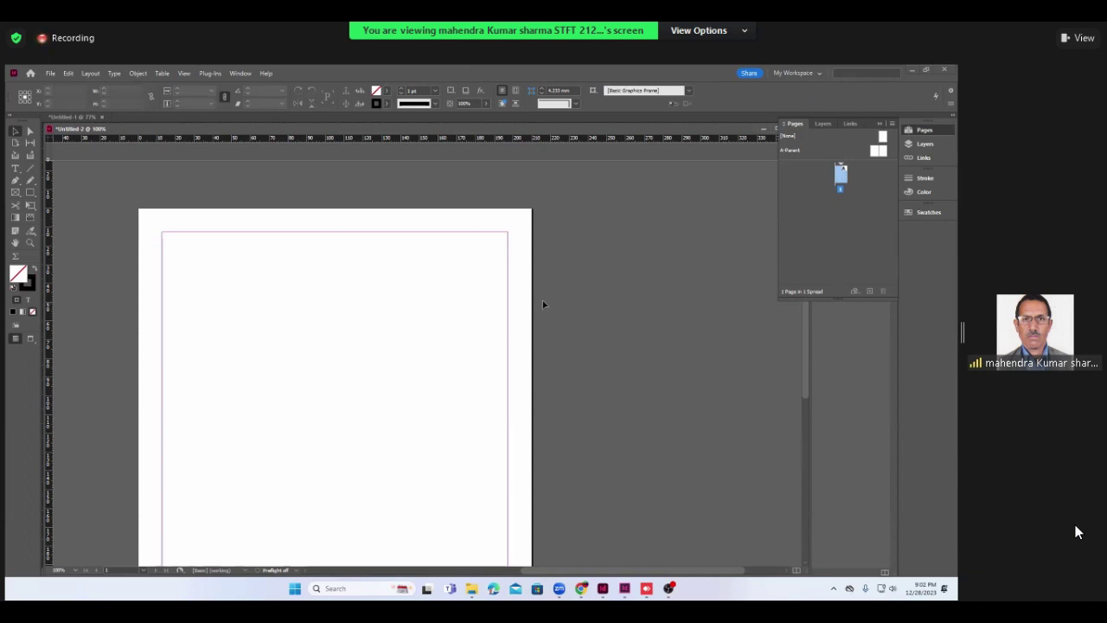
scroll(153, 106, down, 1)
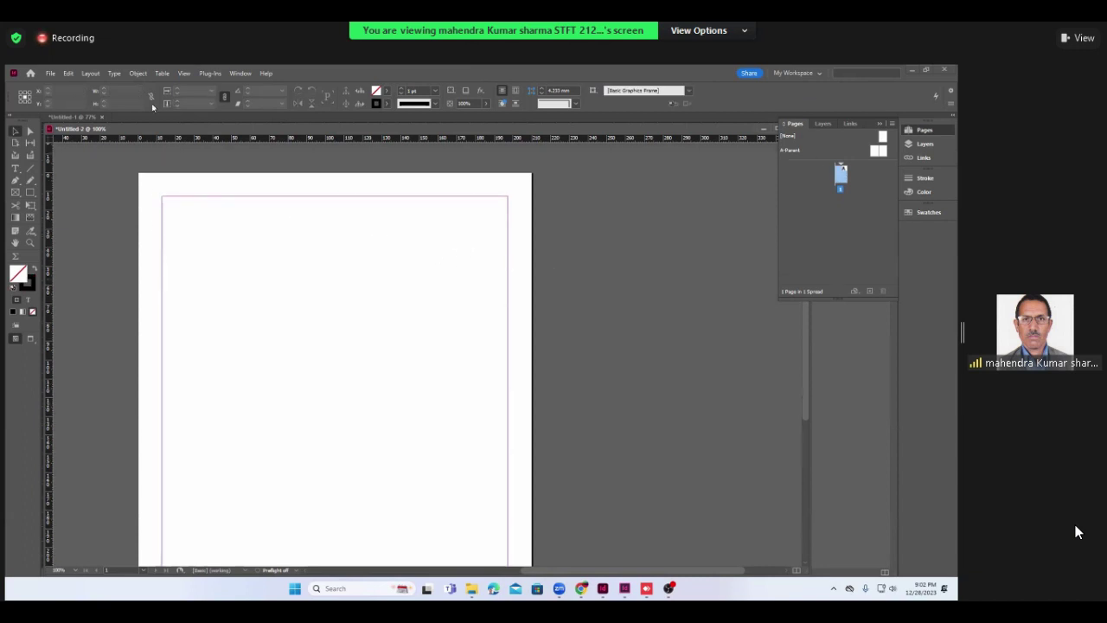
click(101, 118)
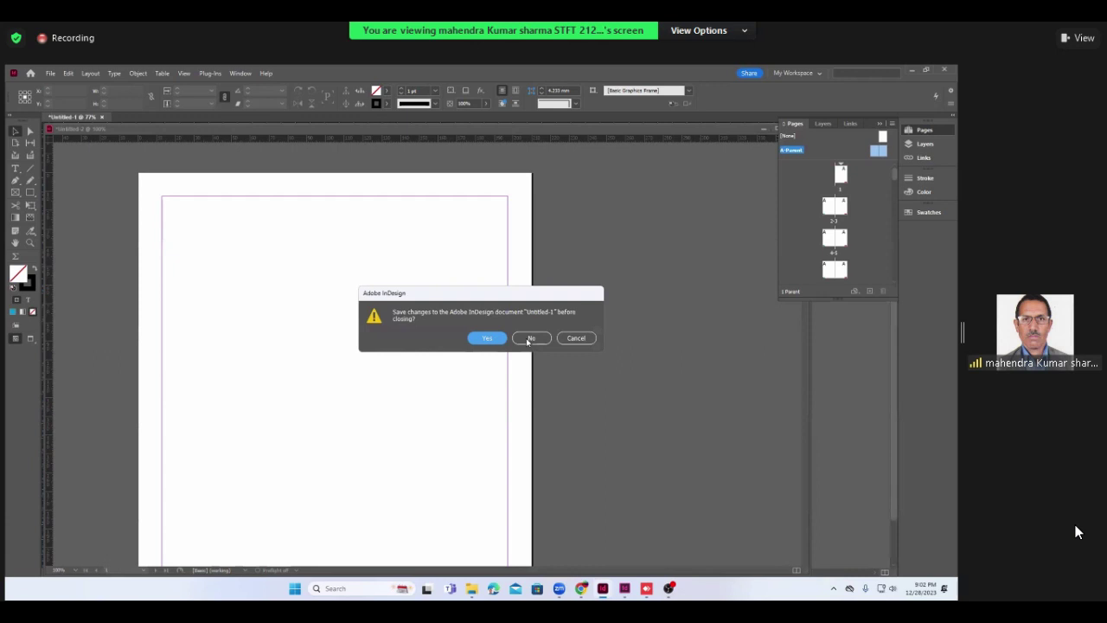
click(528, 339)
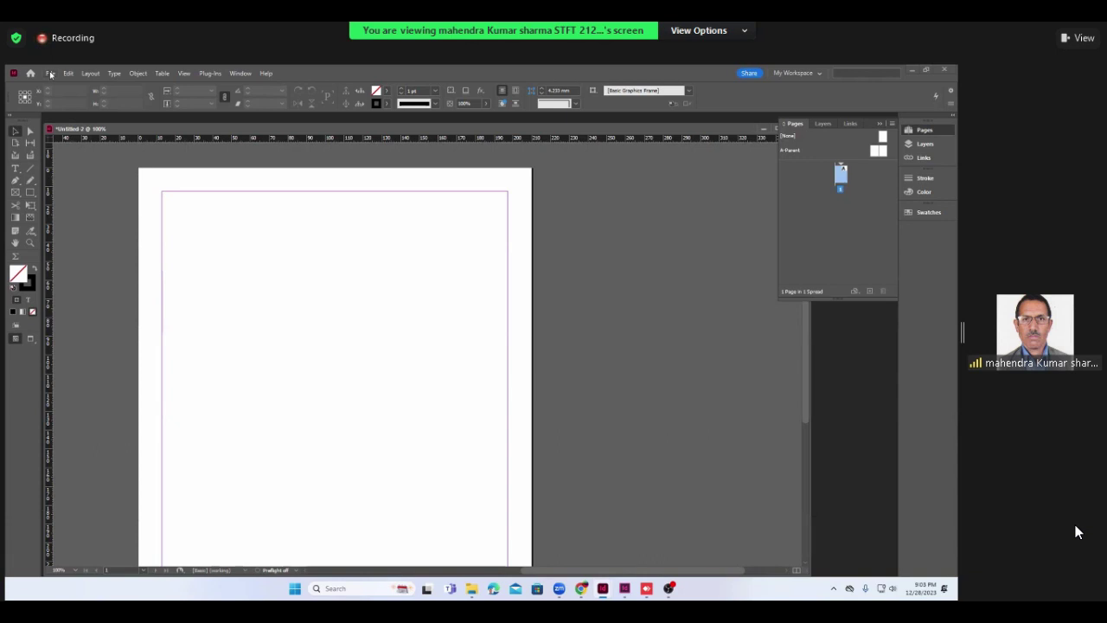
- Set a new document to Pixels units, 500 px width and height, facing pages off
key(ctrl+n)
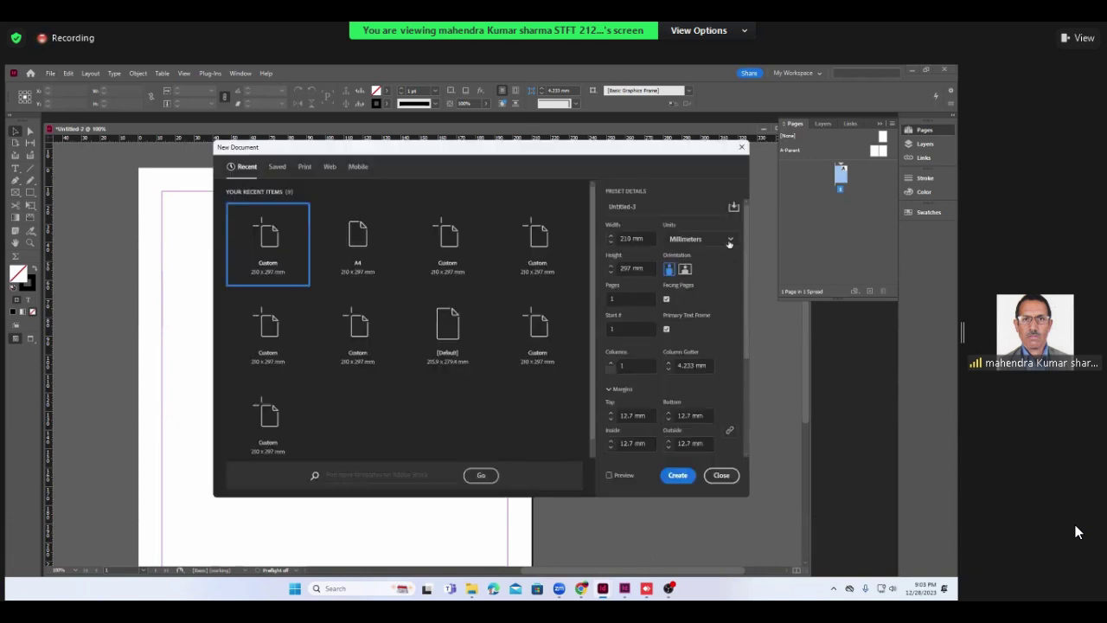
click(729, 240)
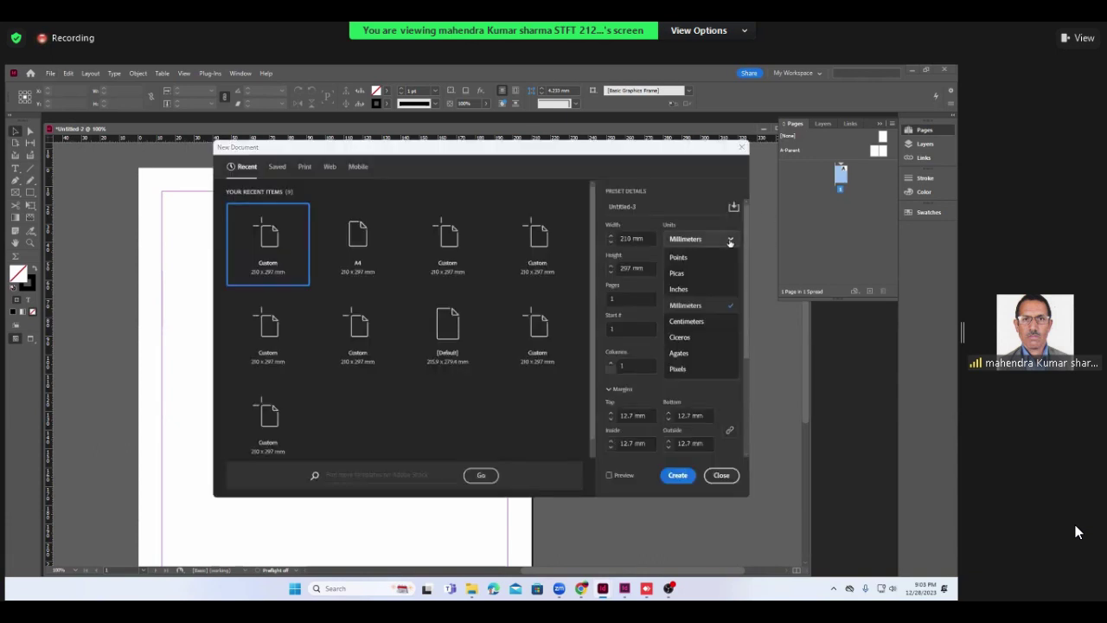
click(677, 370)
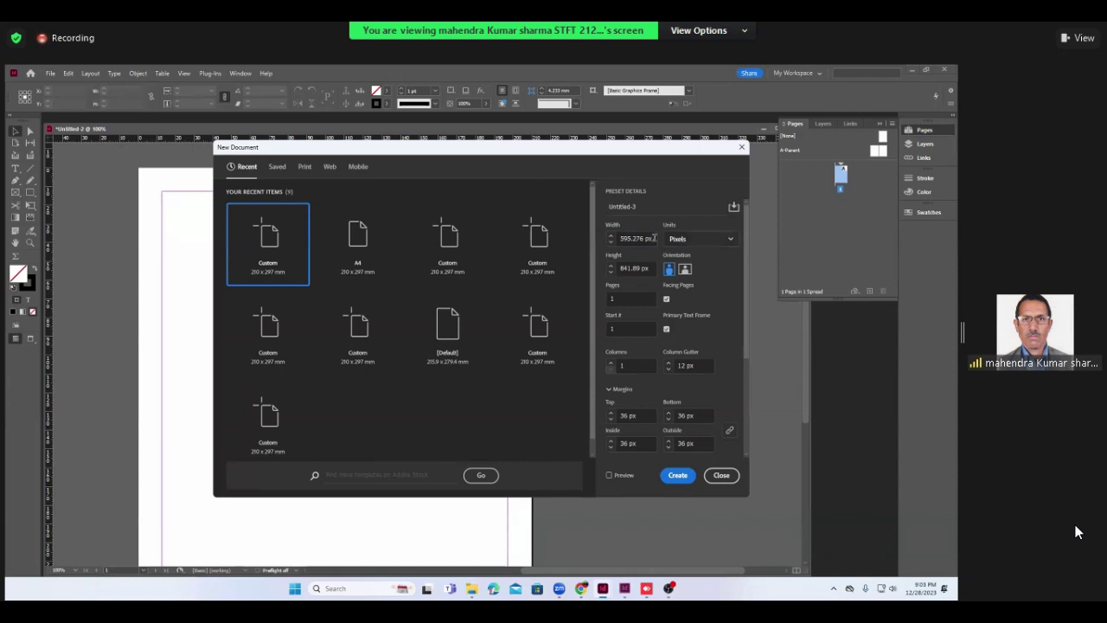
drag(623, 237, 655, 241)
double_click(655, 239)
text(500)
drag(650, 268, 618, 268)
text(700500)
click(666, 300)
- Keep 1 column, create the 500 × 500 px document, and scroll around it
click(624, 365)
text(0)
click(678, 476)
key(Escape)
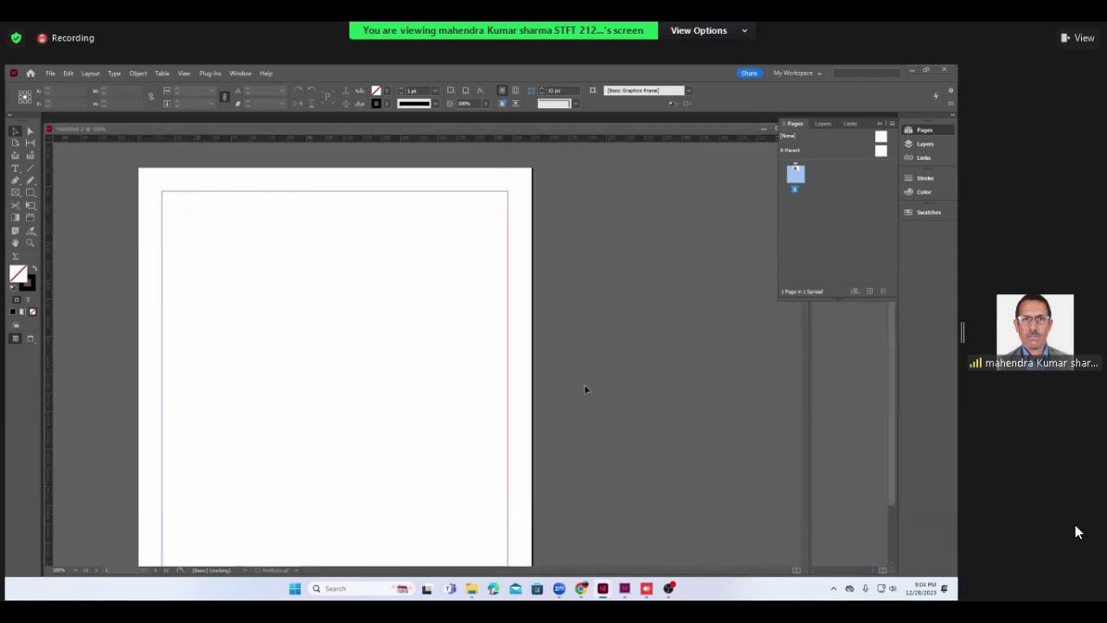
scroll(542, 349, down, 2)
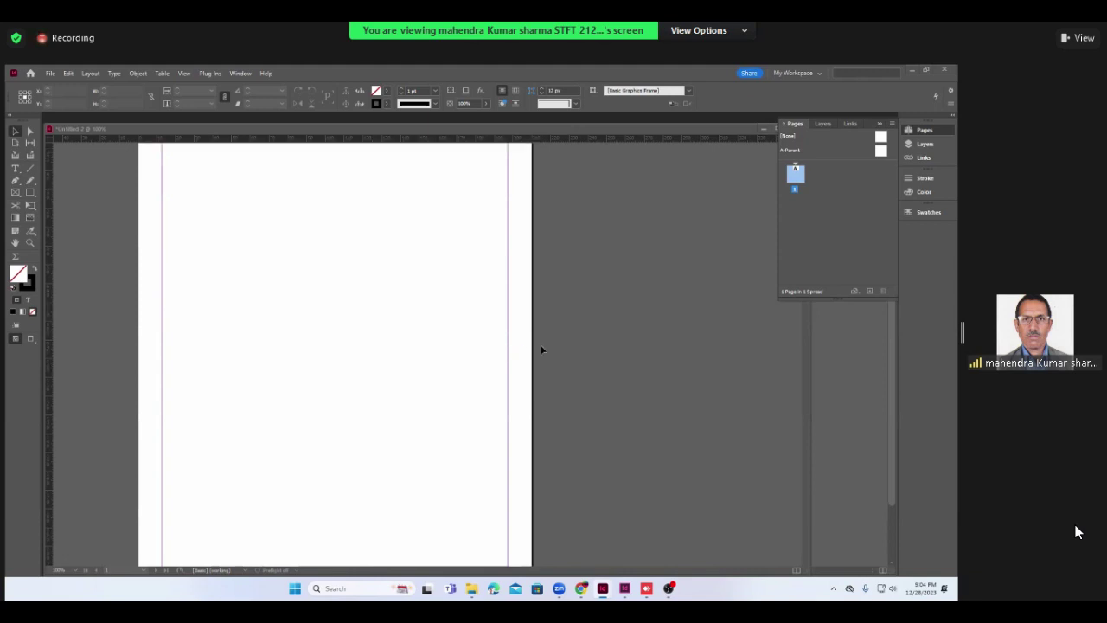
scroll(541, 349, down, 2)
scroll(541, 349, down, 1)
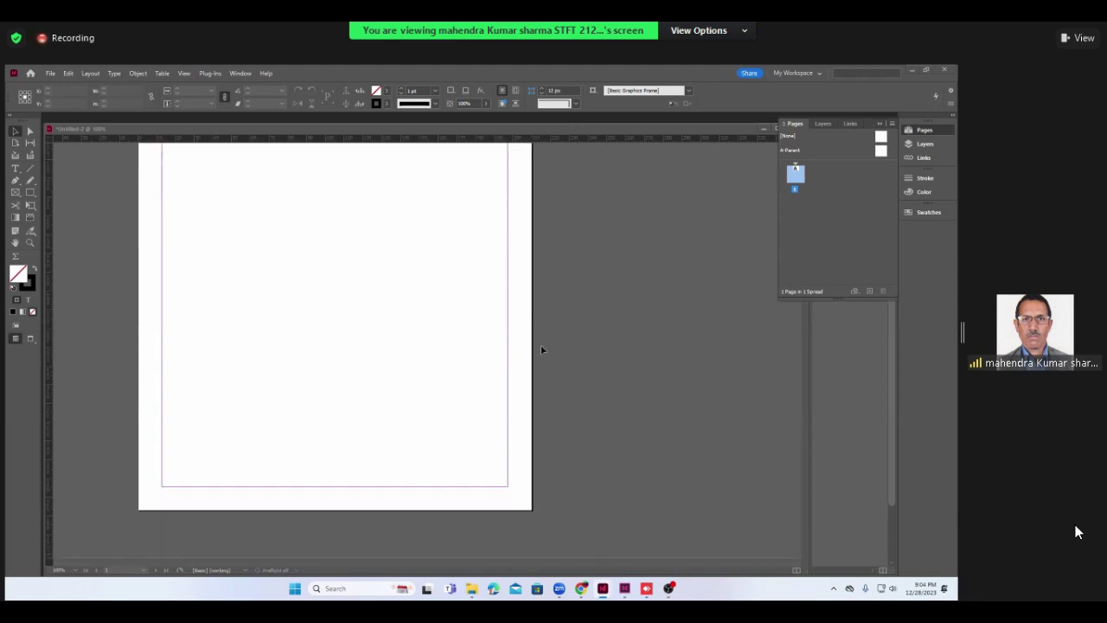
scroll(542, 349, up, 2)
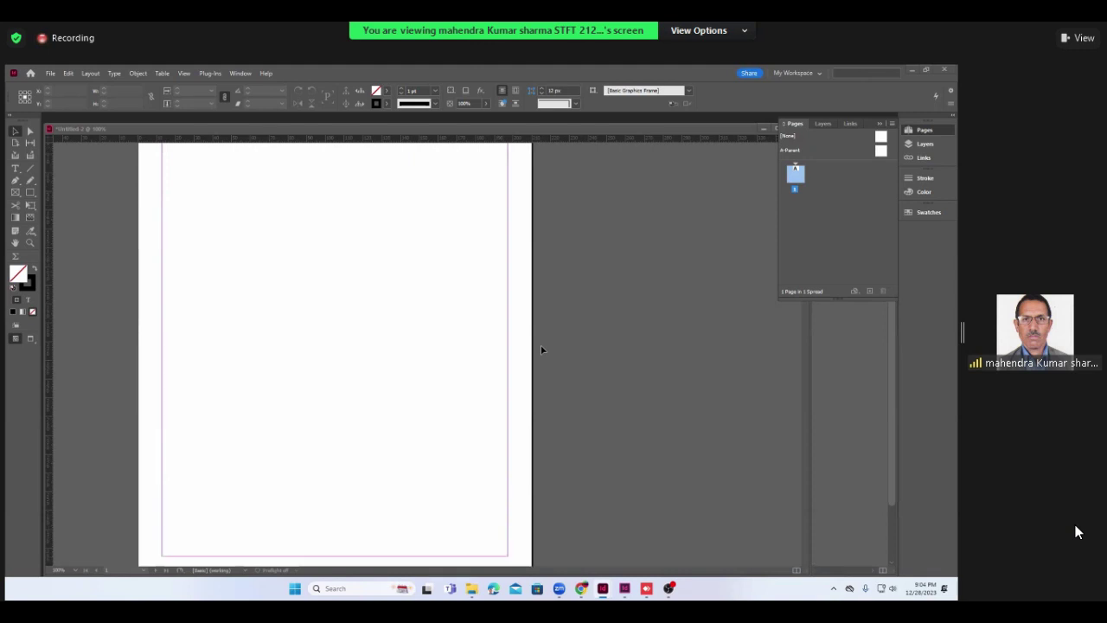
scroll(540, 350, up, 1)
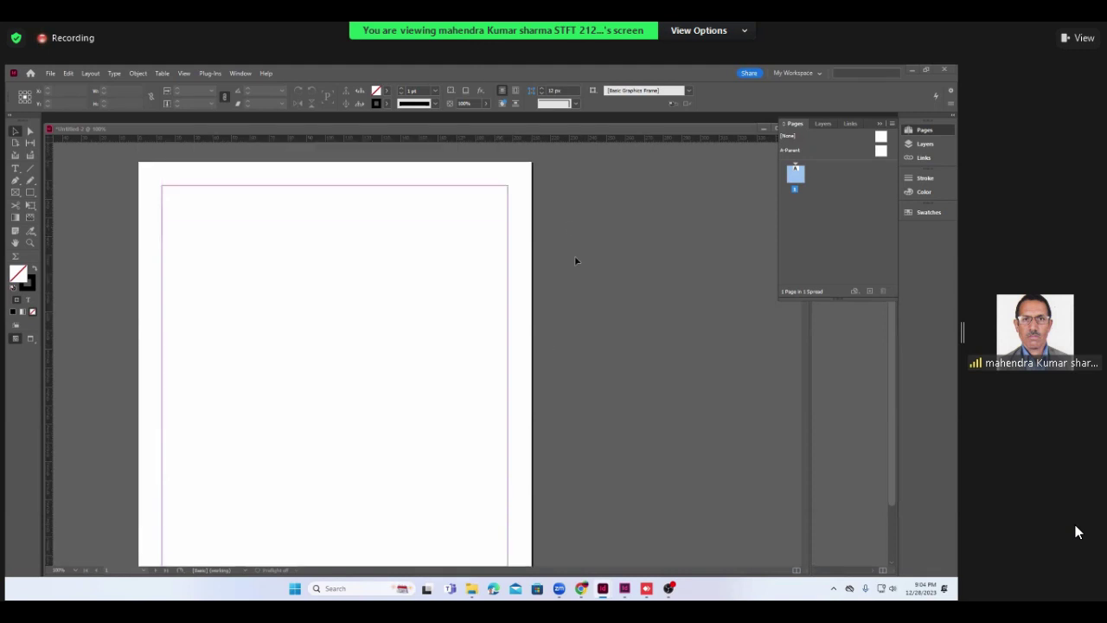
scroll(574, 255, up, 1)
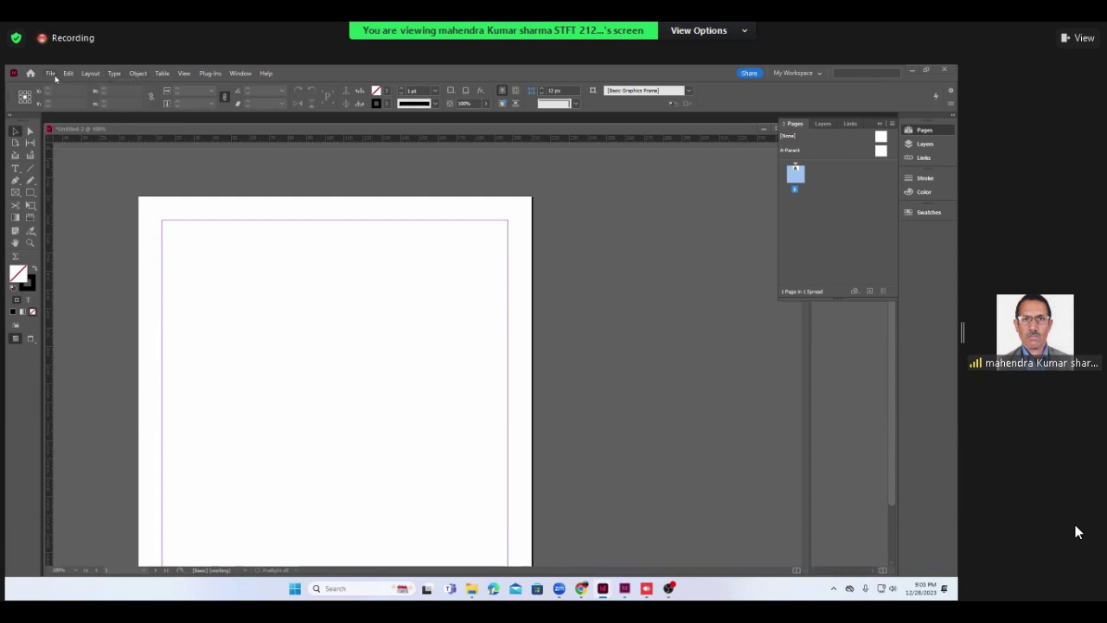
- Open Object > Generate QR Code and cancel it without adding a code
click(139, 74)
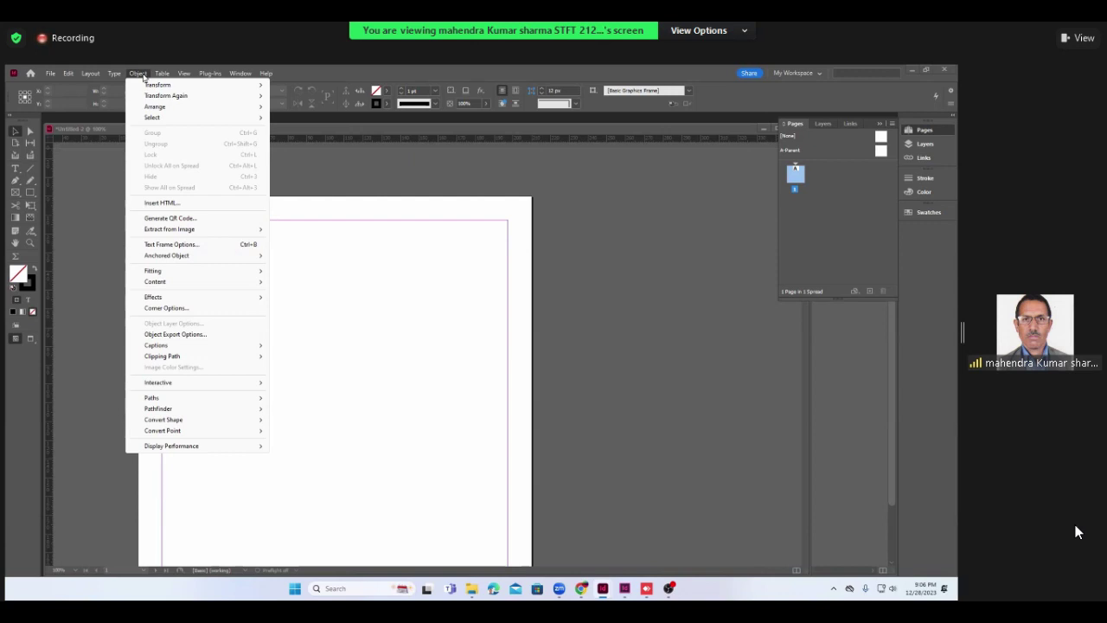
click(172, 219)
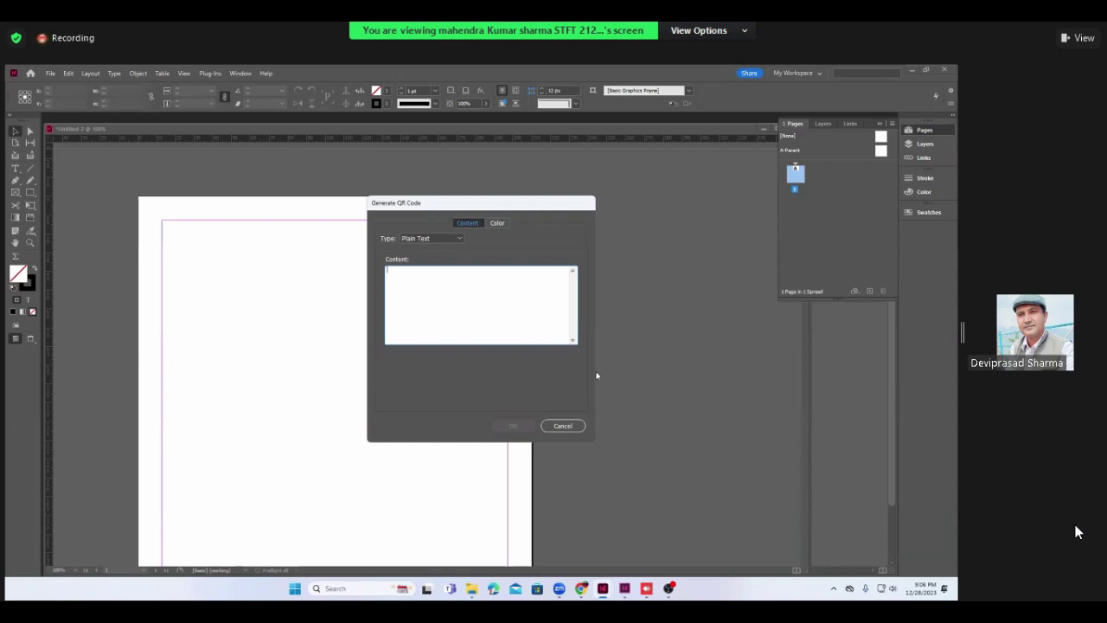
click(566, 426)
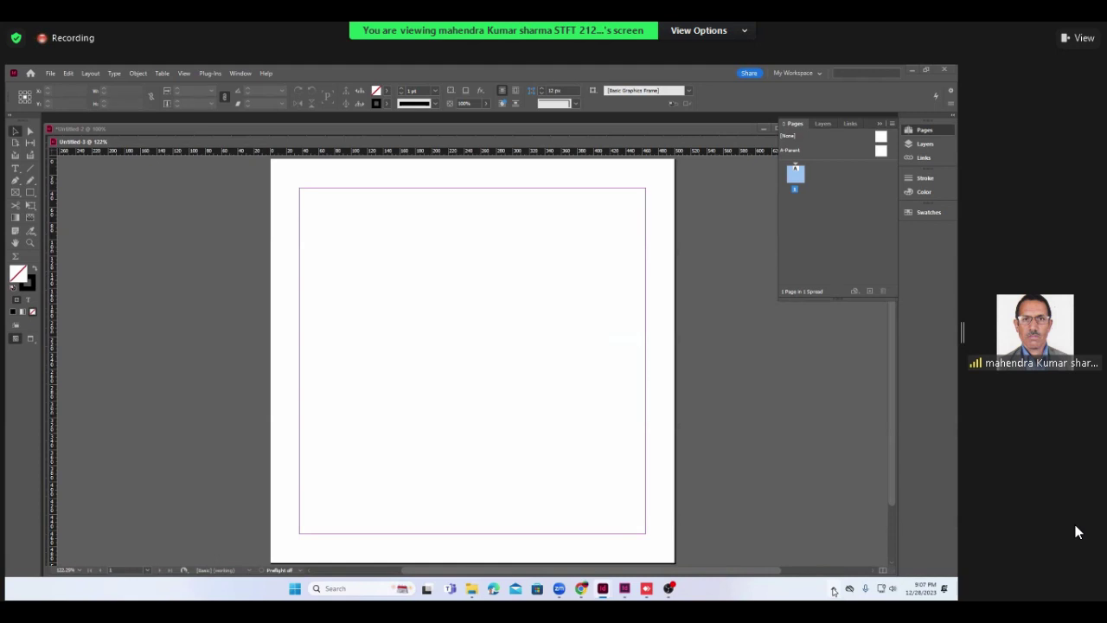
- Switch to InDesign CS6 and cancel the A4 New Document dialog without creating a document
click(832, 589)
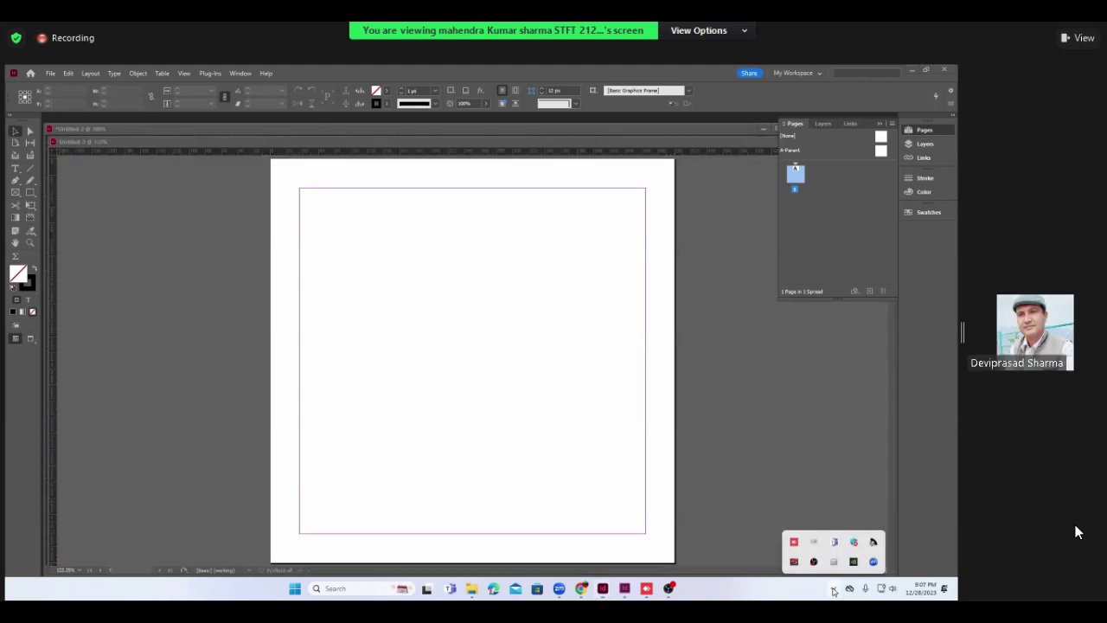
mouse_move(624, 588)
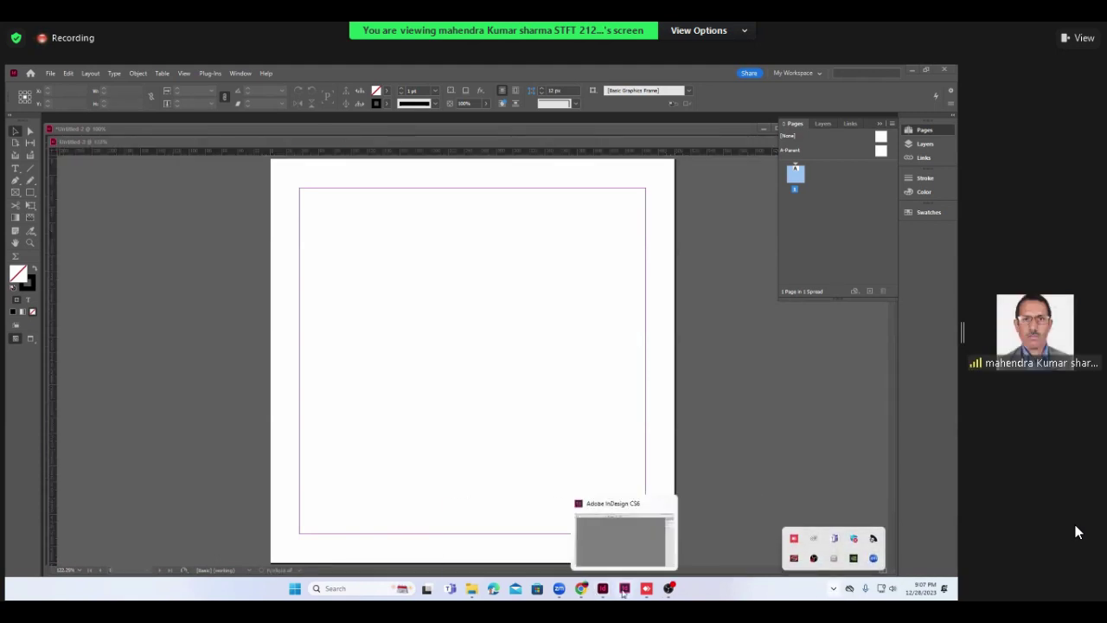
click(590, 534)
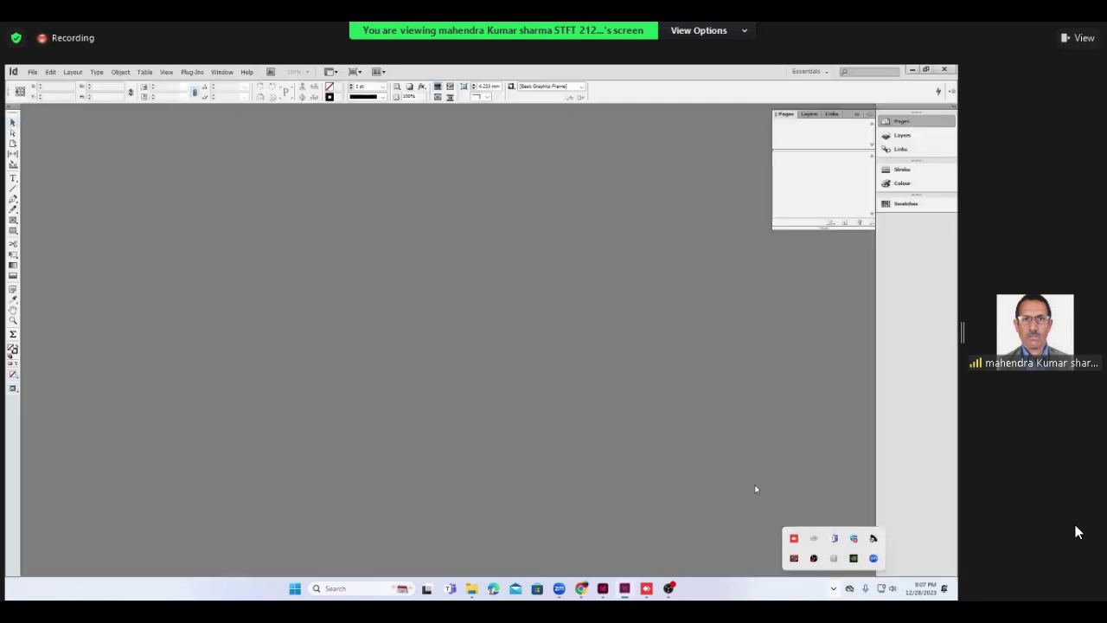
click(783, 471)
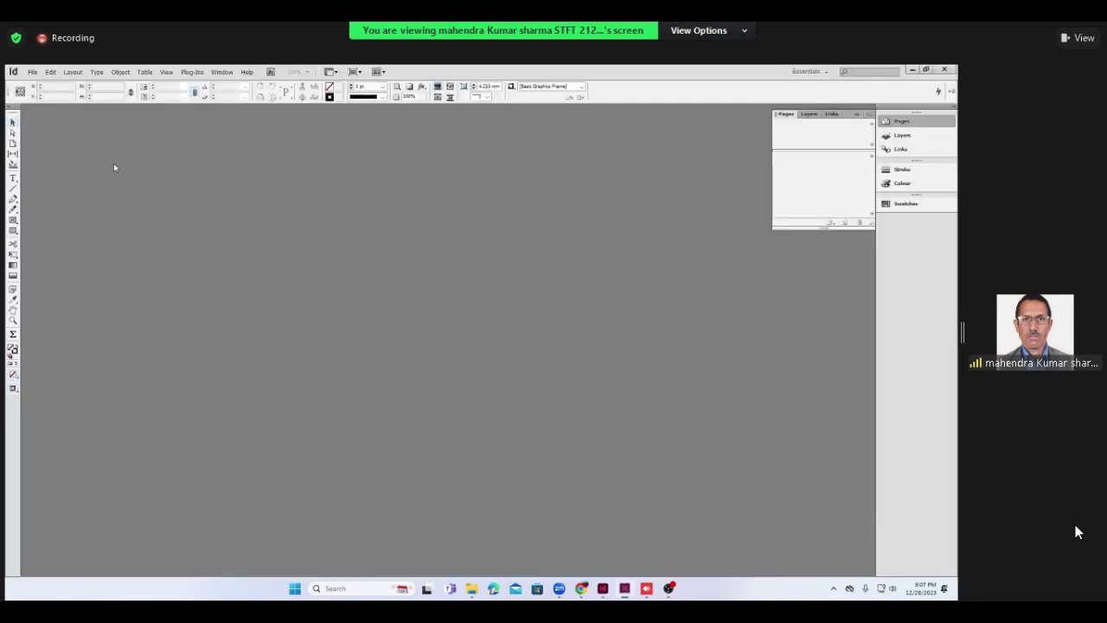
click(32, 72)
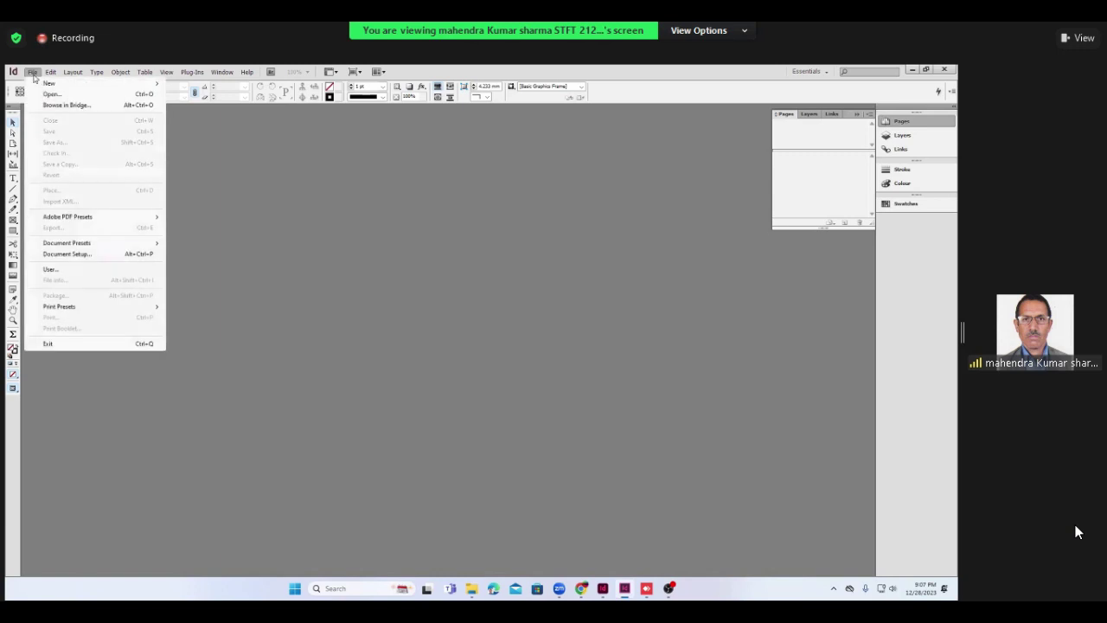
mouse_move(49, 83)
click(205, 89)
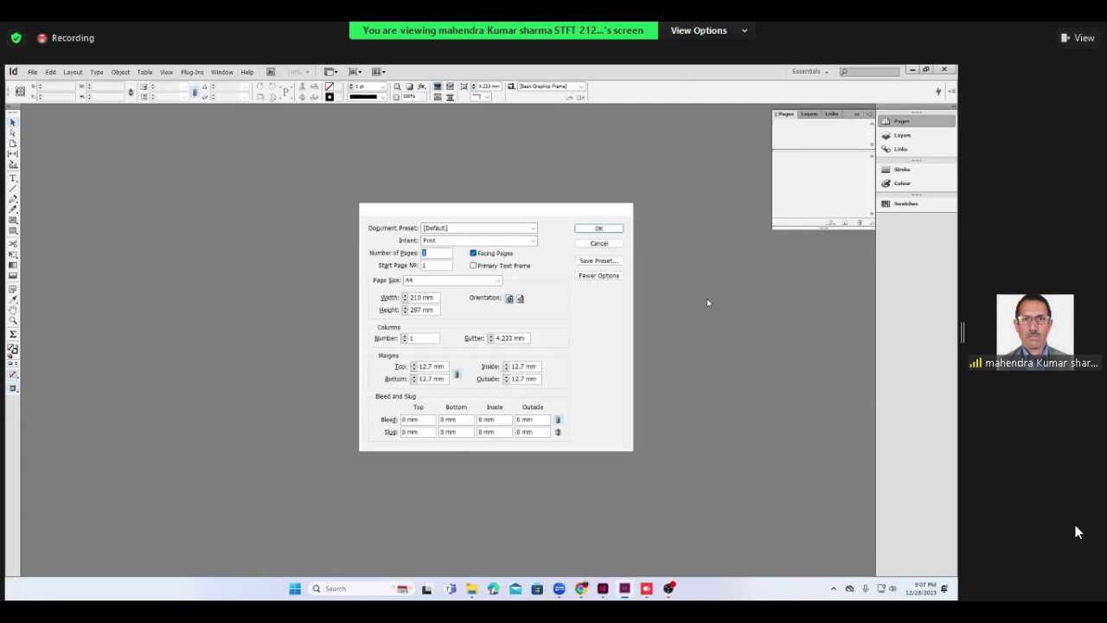
click(598, 242)
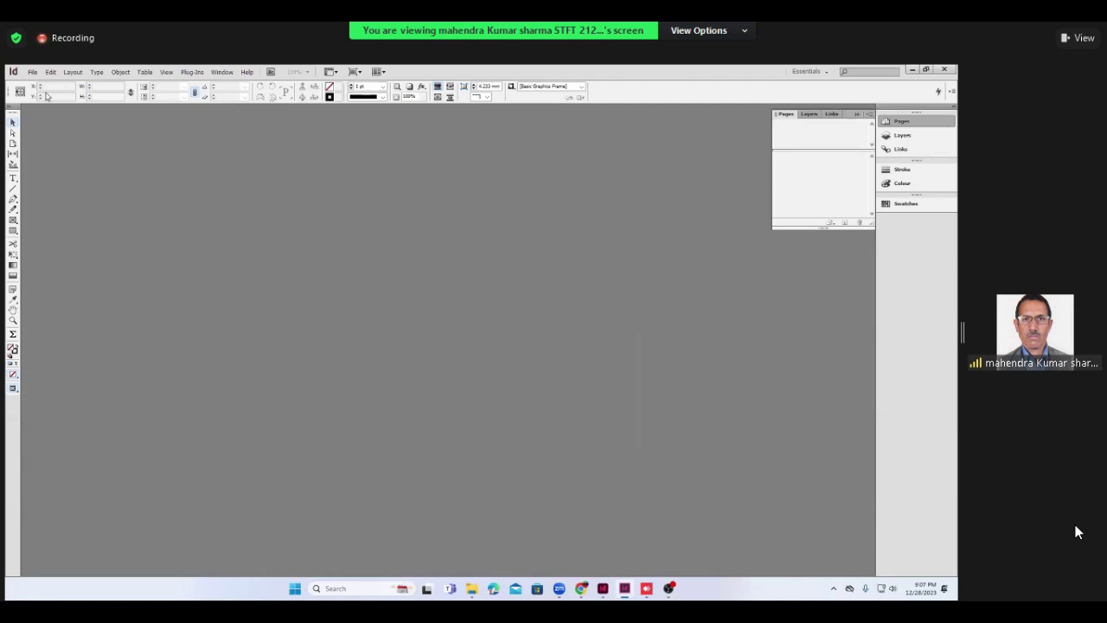
- Set horizontal and vertical ruler units to Pixels in Units & Increments preferences
click(51, 71)
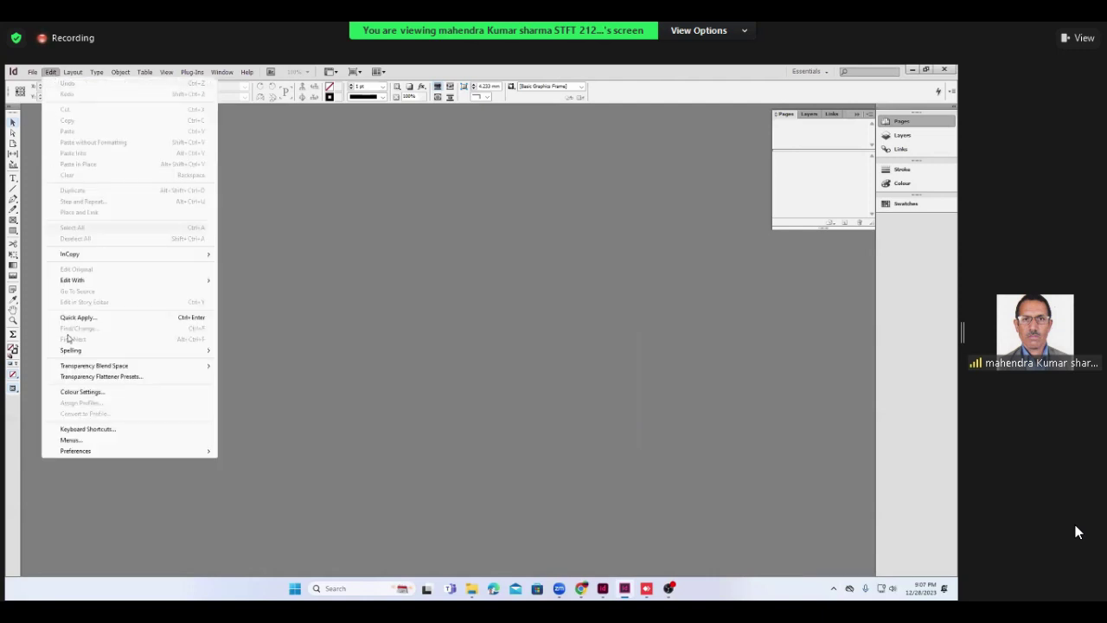
mouse_move(75, 451)
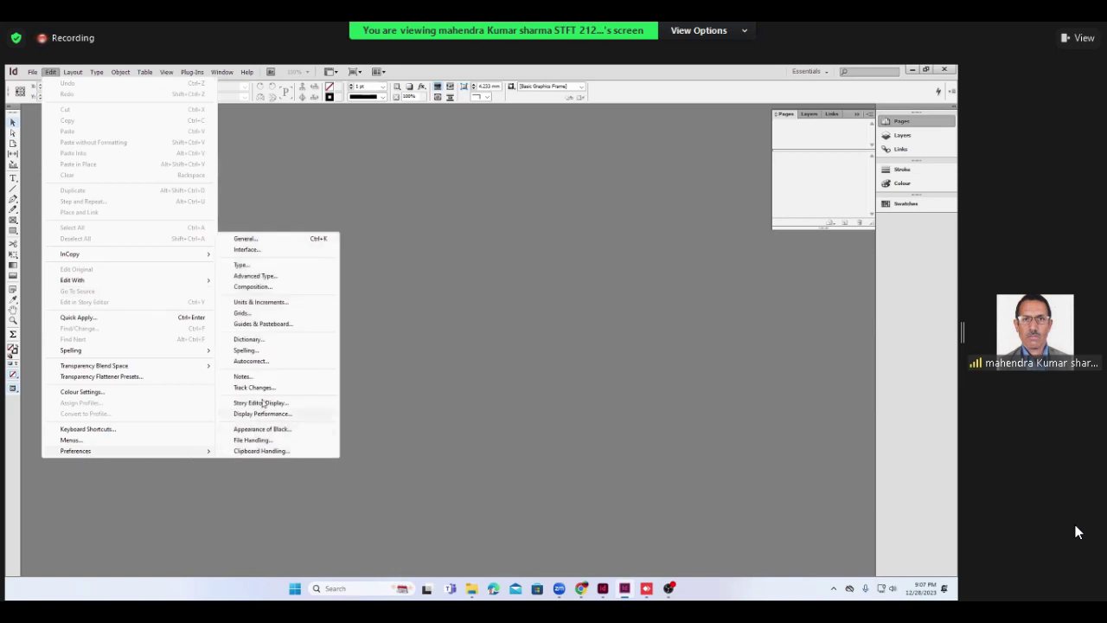
click(271, 302)
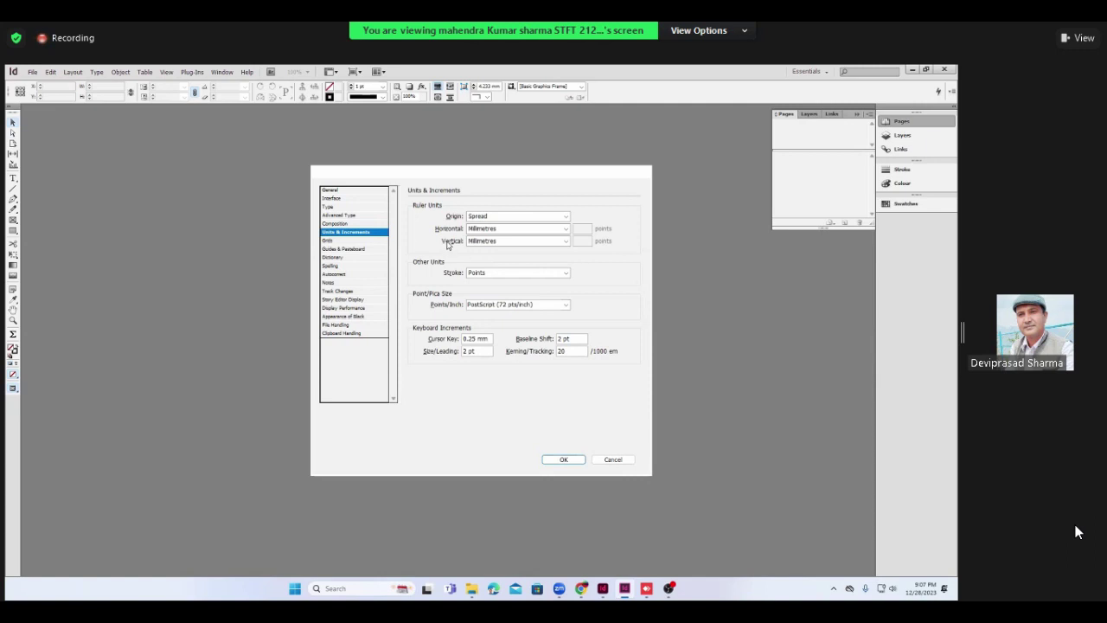
click(567, 230)
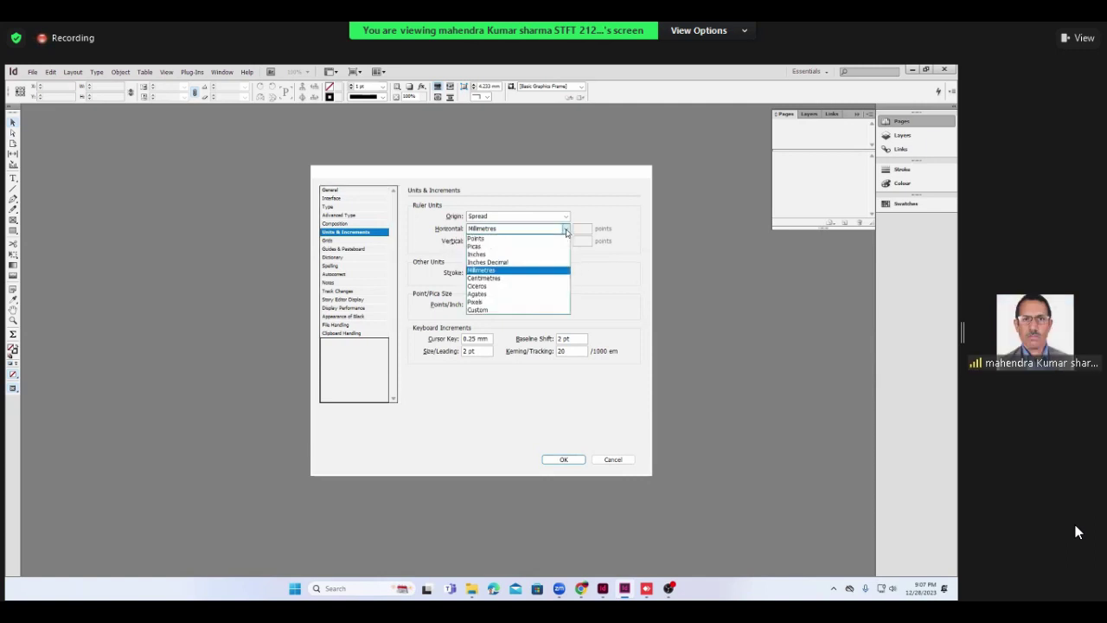
click(476, 302)
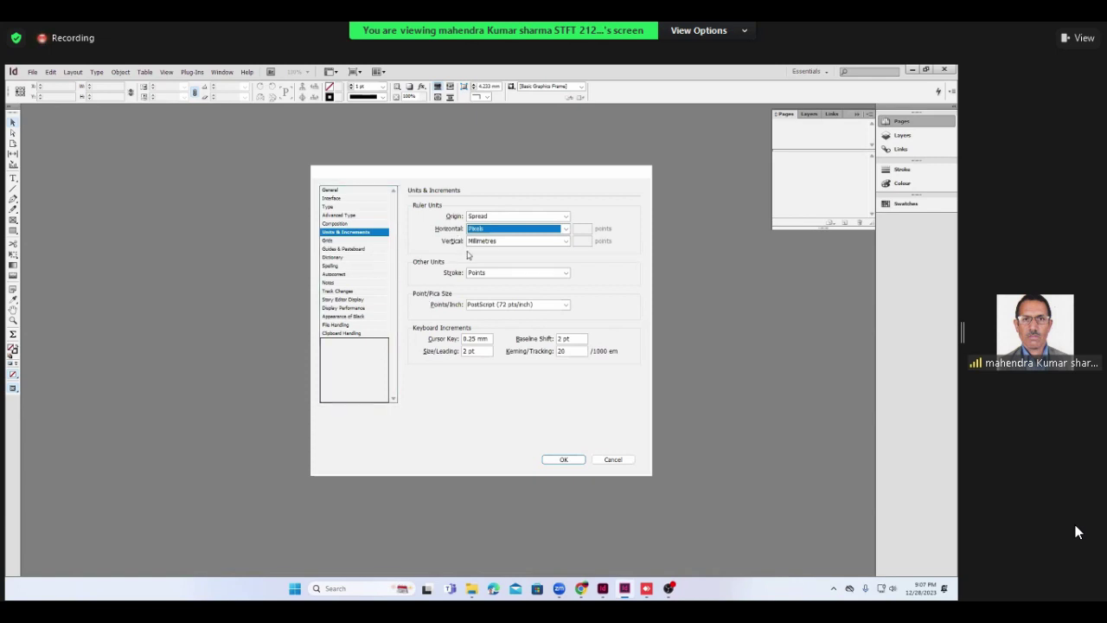
click(566, 241)
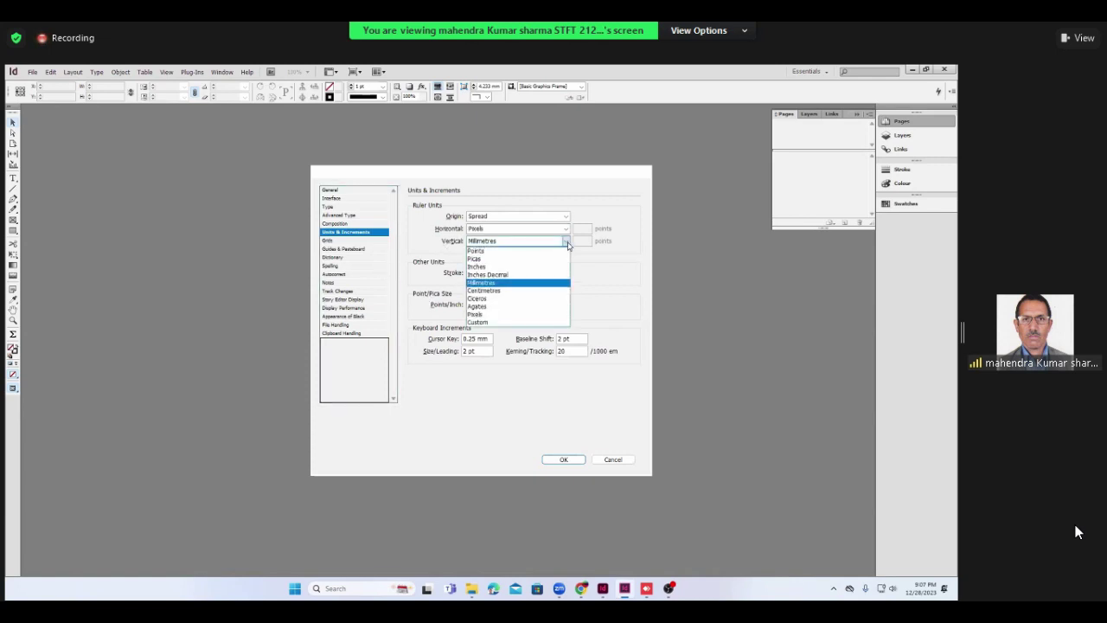
click(485, 316)
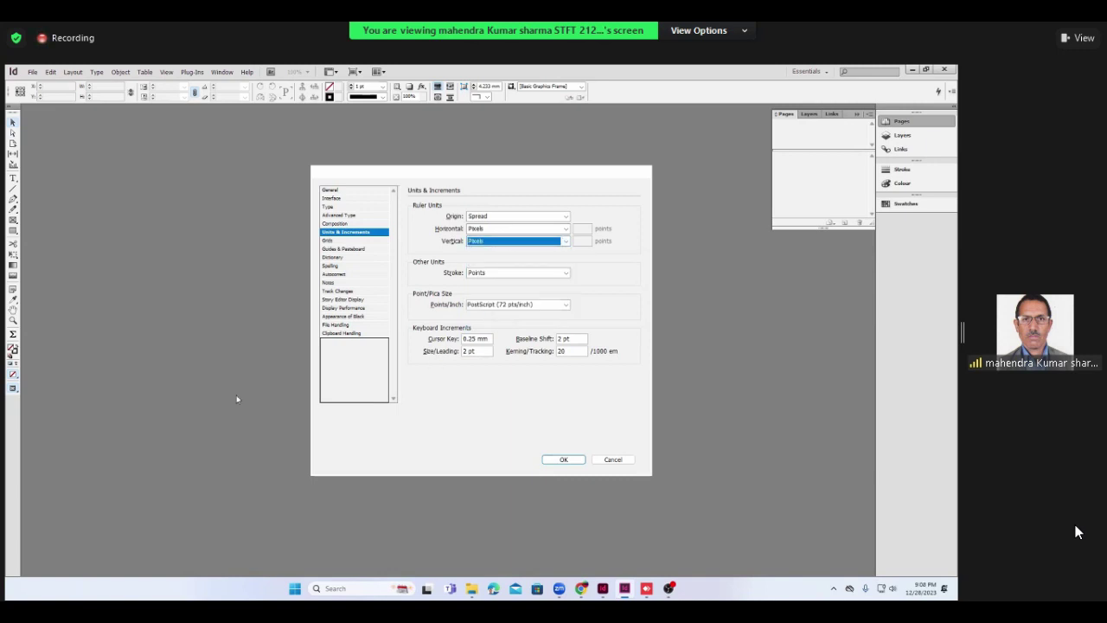
click(562, 459)
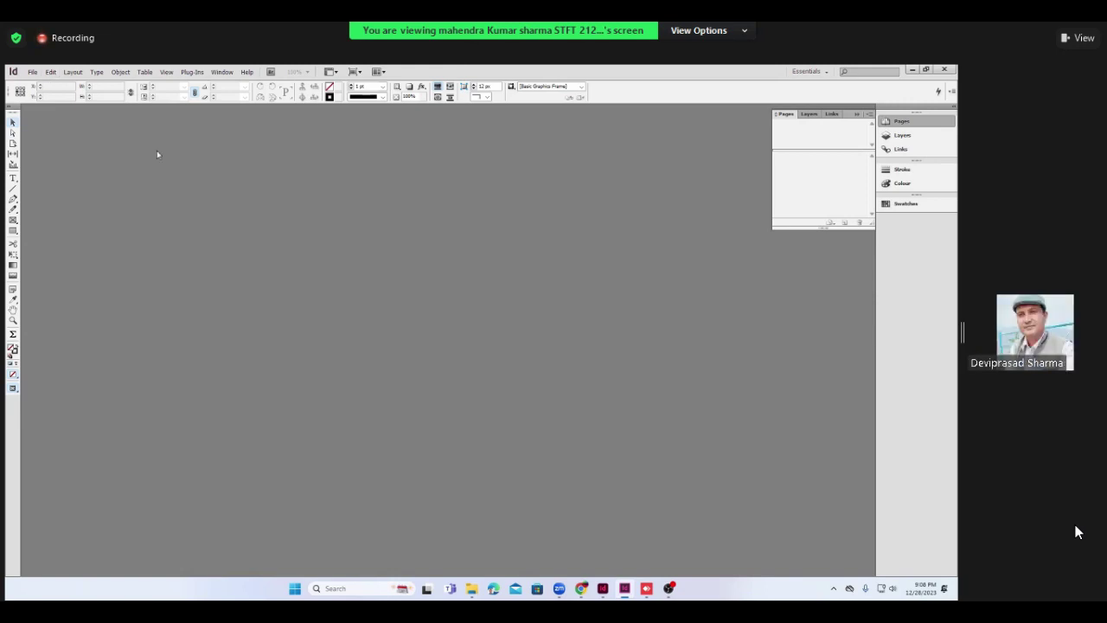
mouse_move(603, 588)
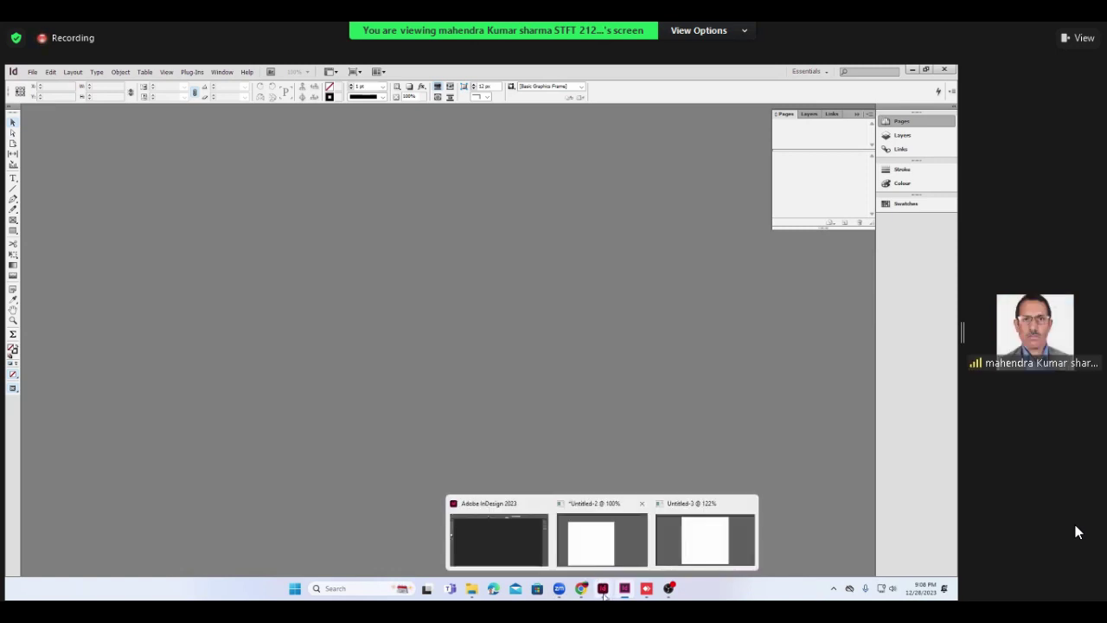
- Bring Untitled-3 forward, cancel the QR code generator, then close Untitled-3
mouse_move(498, 532)
click(504, 550)
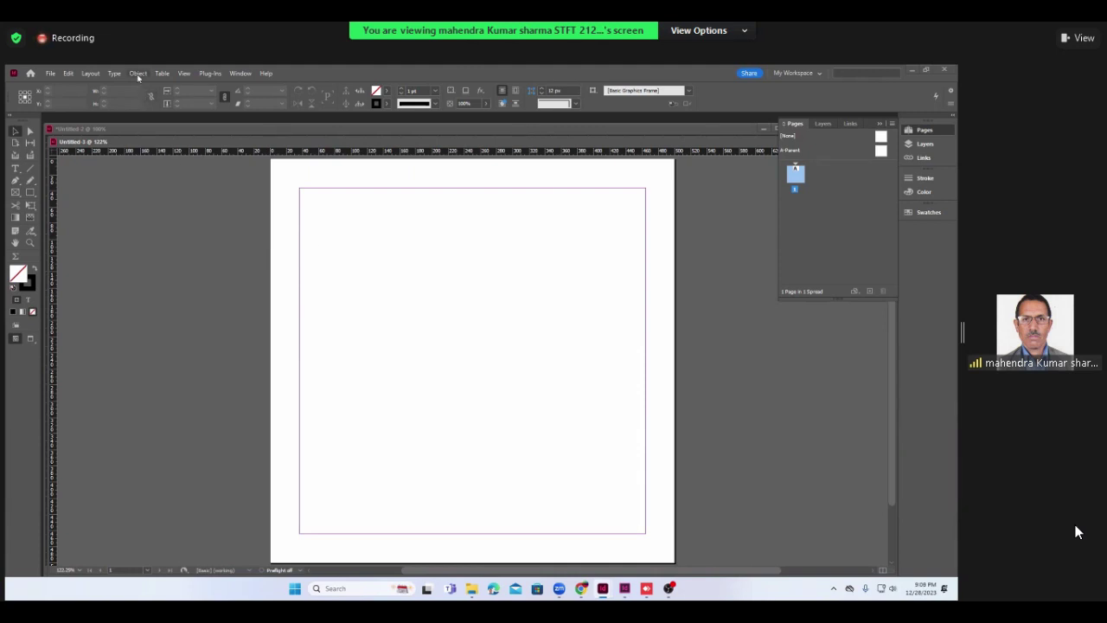
click(138, 74)
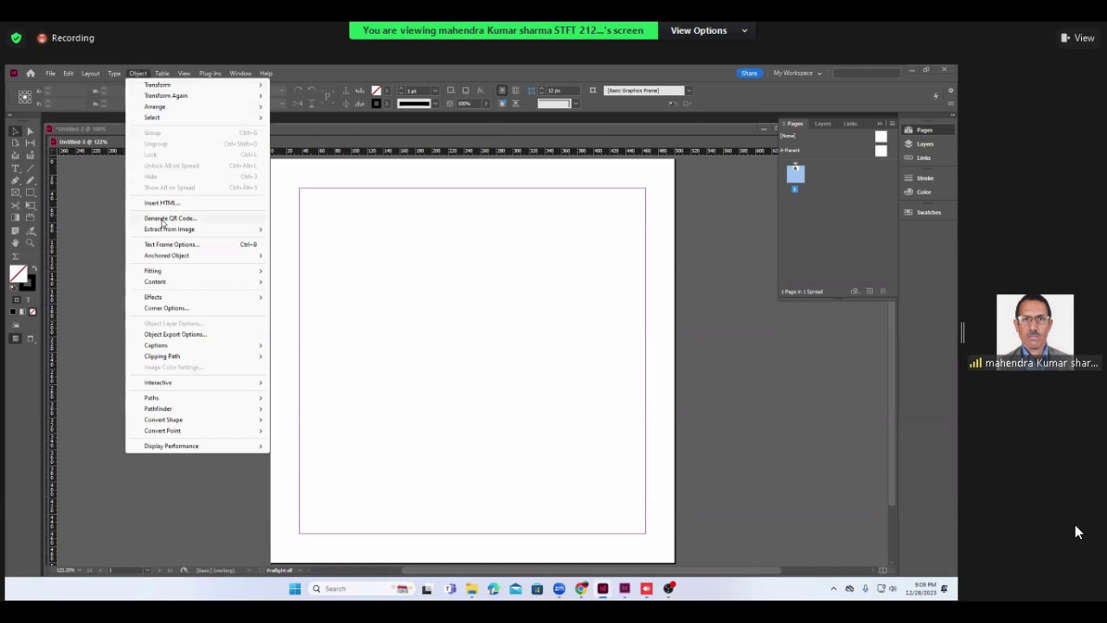
click(163, 219)
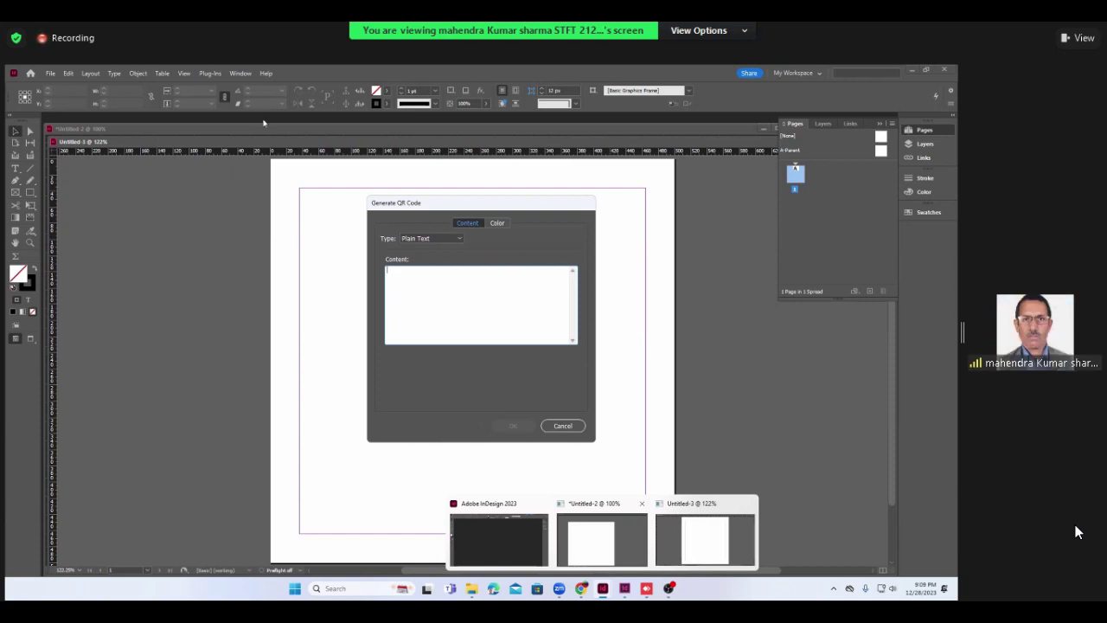
click(563, 426)
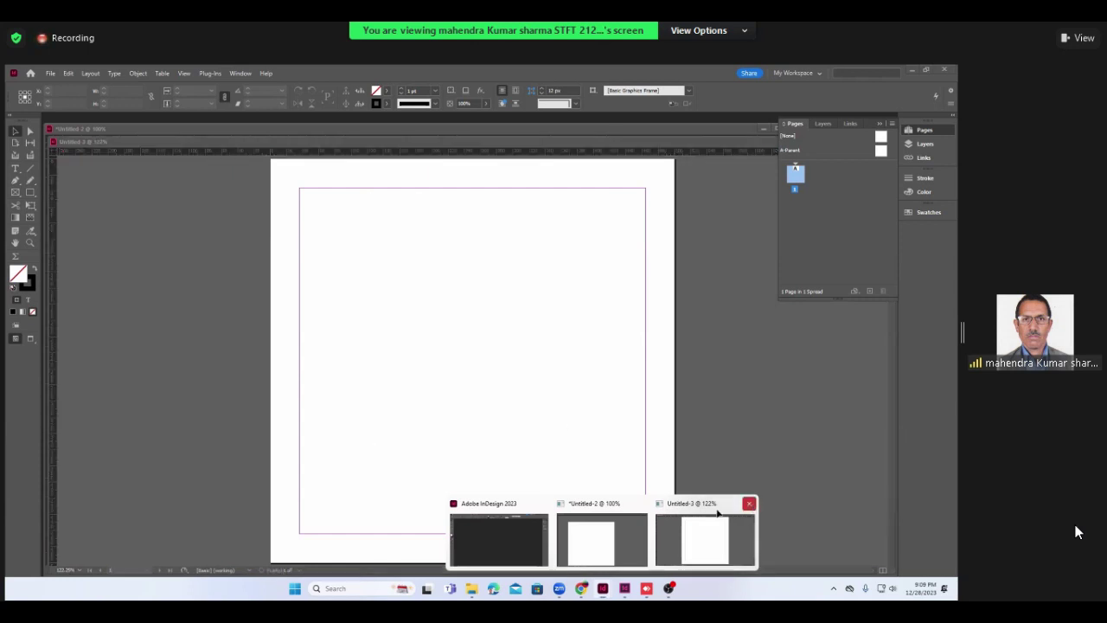
click(749, 504)
- Close Untitled-2 without saving and exit InDesign 2023
click(695, 503)
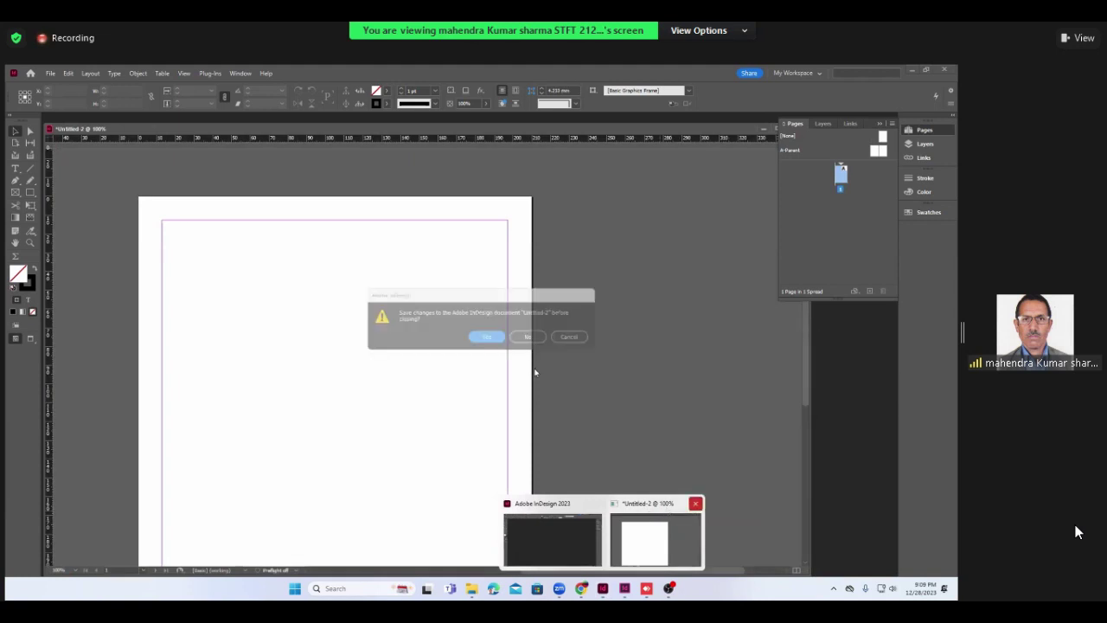
click(531, 338)
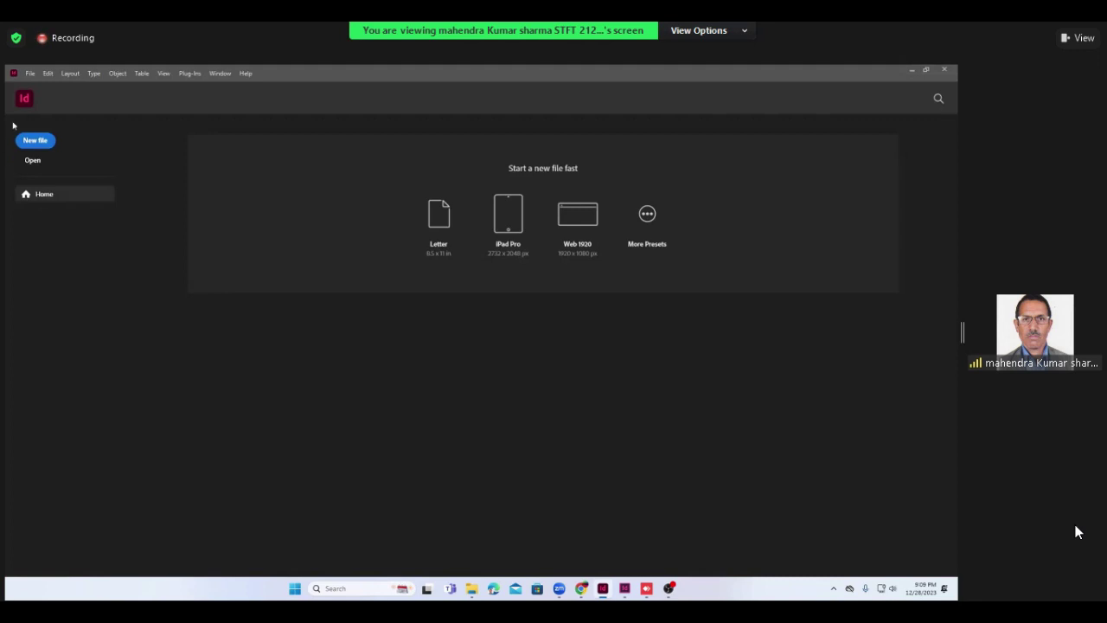
click(30, 74)
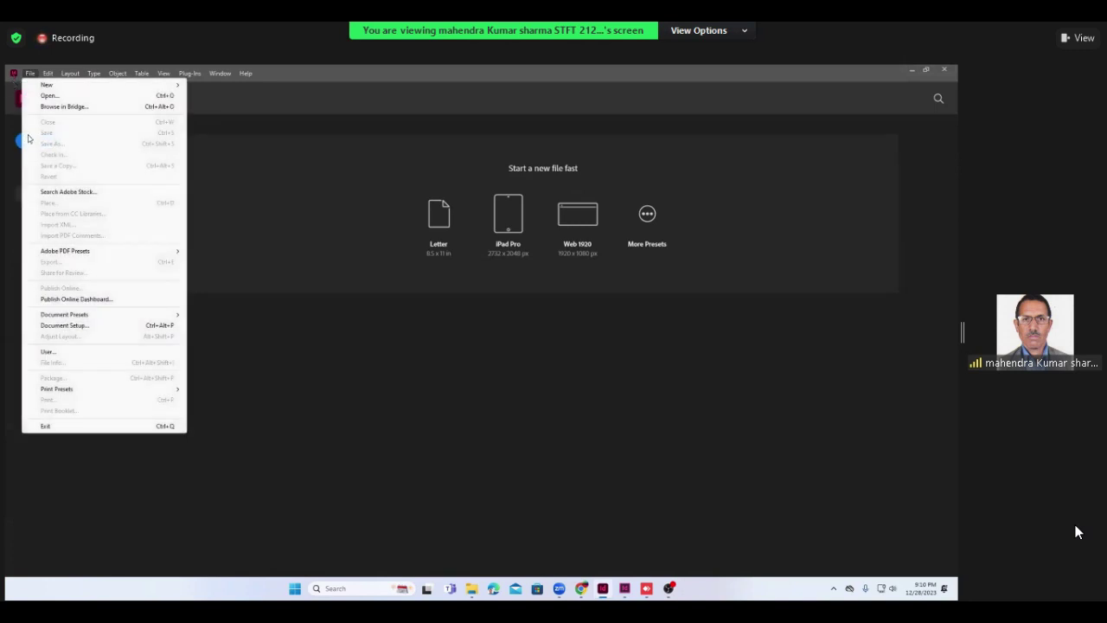
click(35, 152)
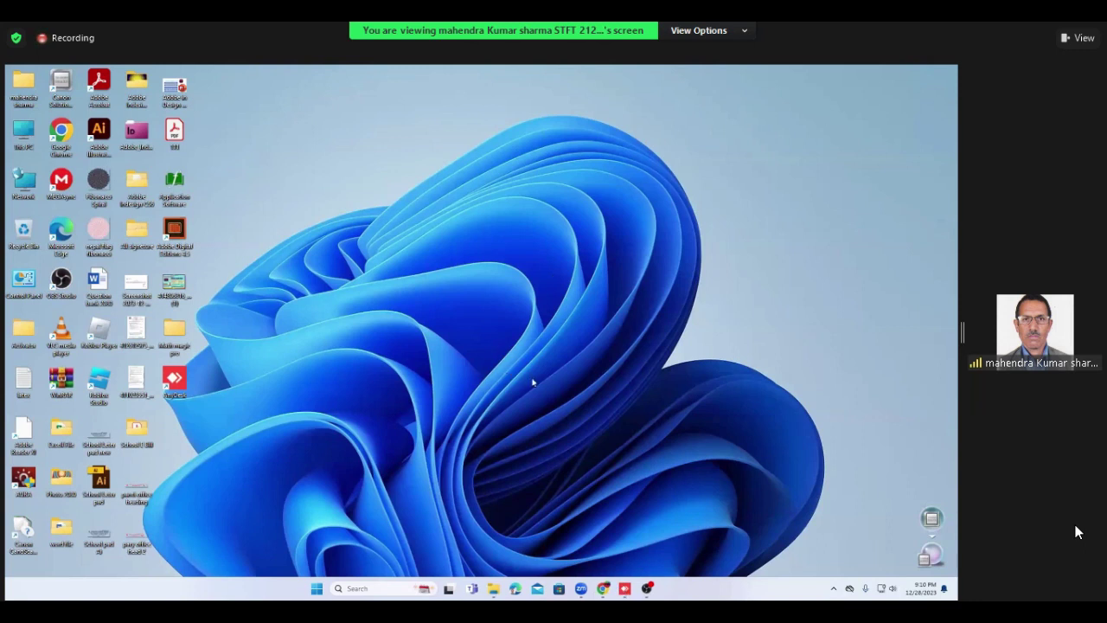
- Launch Adobe Illustrator CS6 (64 Bit) from the Start menu's All apps list
click(206, 221)
click(625, 590)
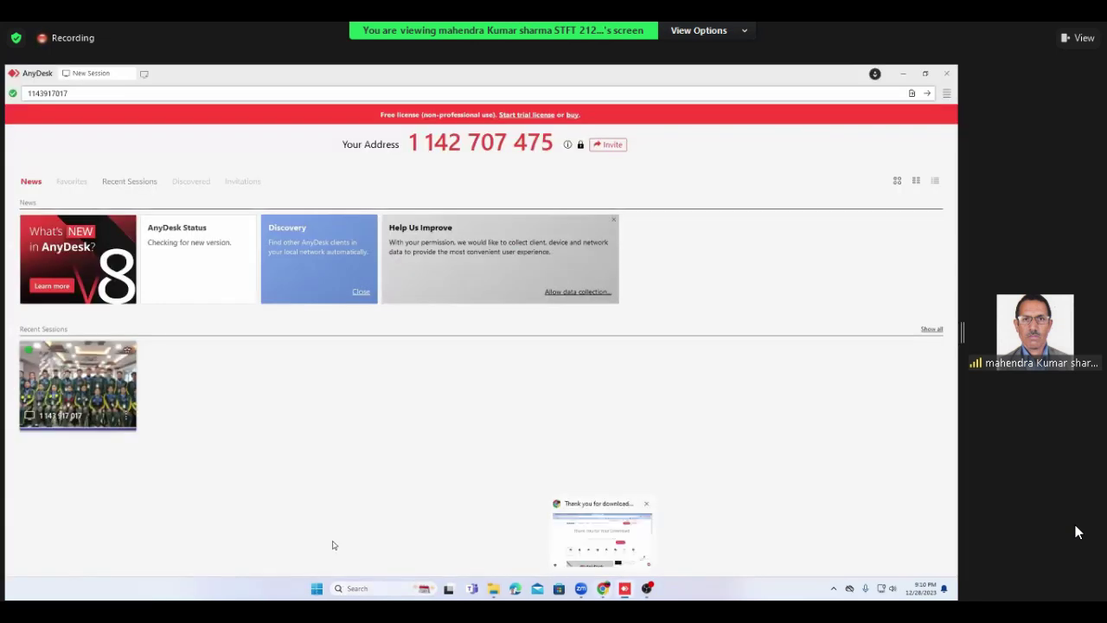
key(super)
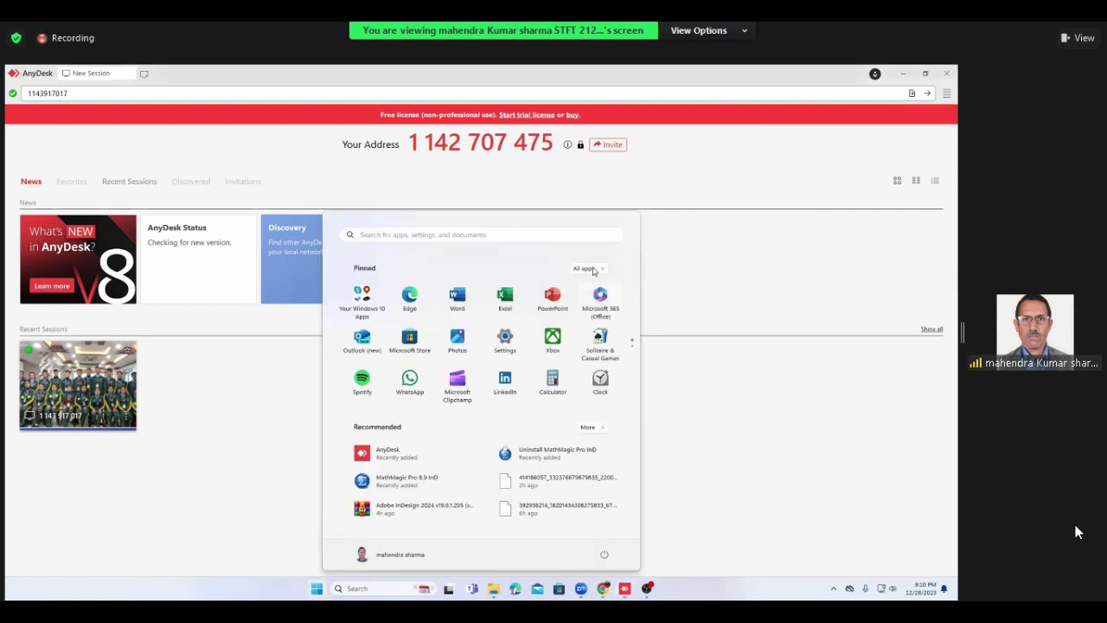
click(592, 273)
scroll(459, 431, down, 3)
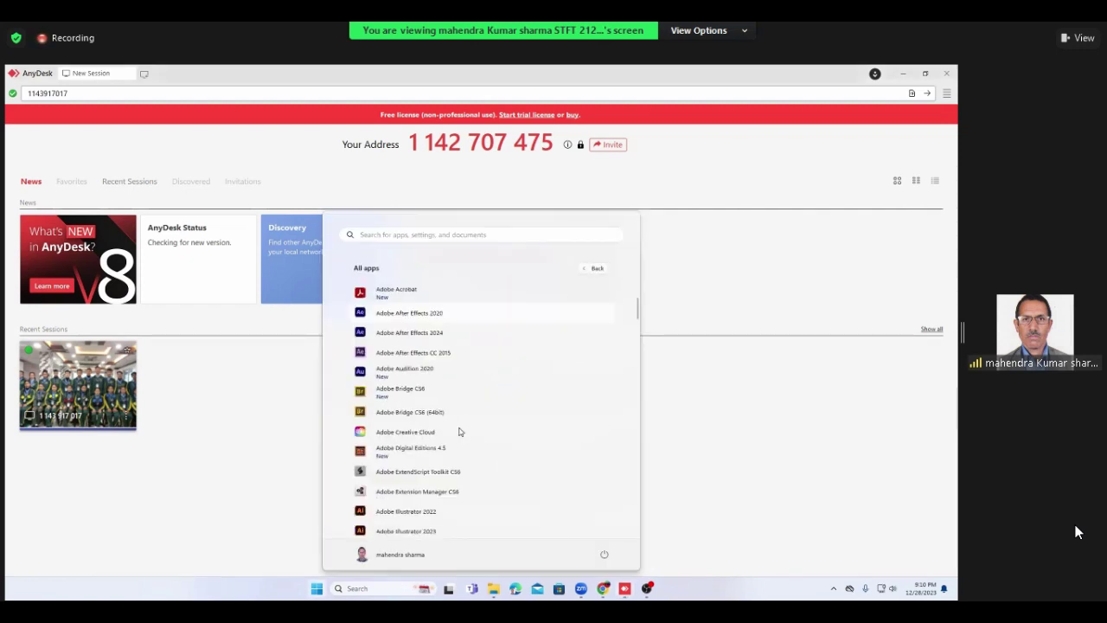
scroll(460, 431, down, 3)
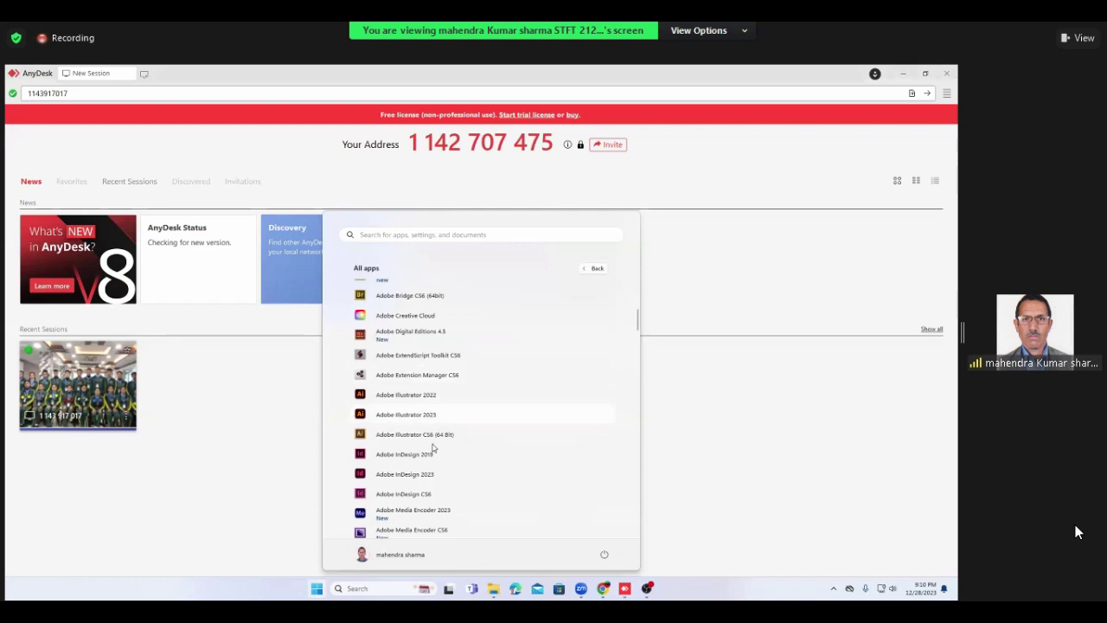
click(413, 435)
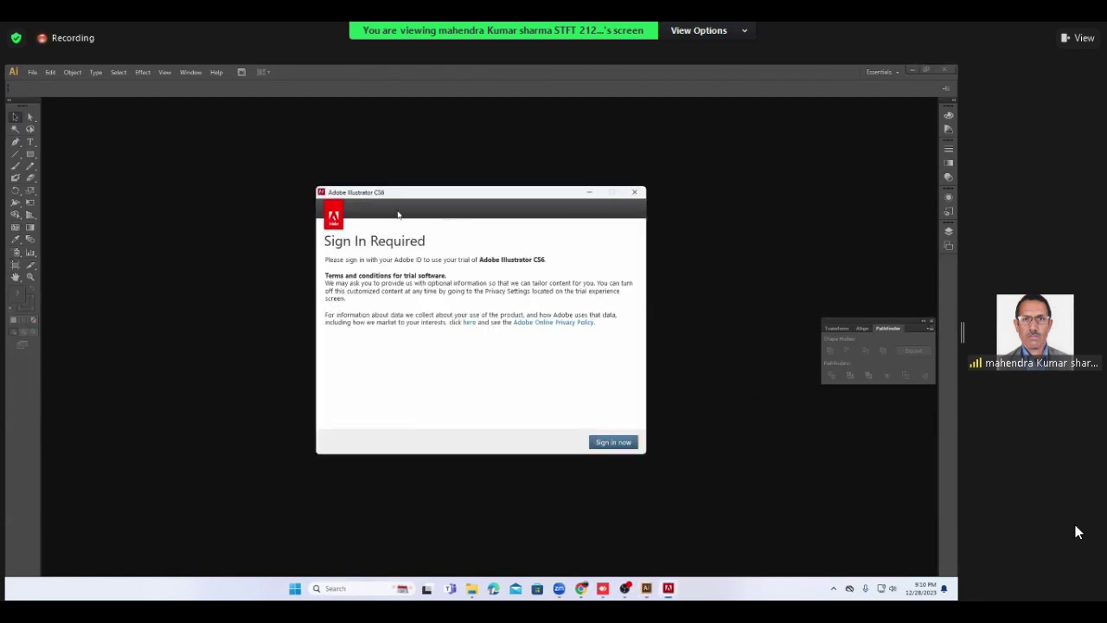
- Dismiss the sign-in prompt and create a new Illustrator document with Pixels units
click(634, 192)
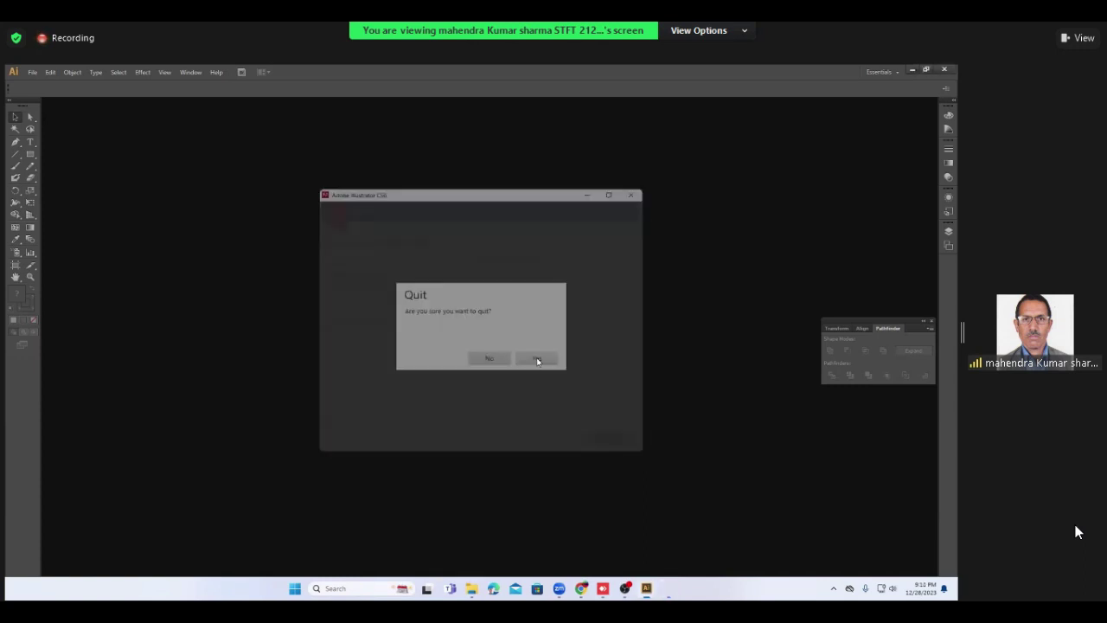
click(537, 361)
click(33, 74)
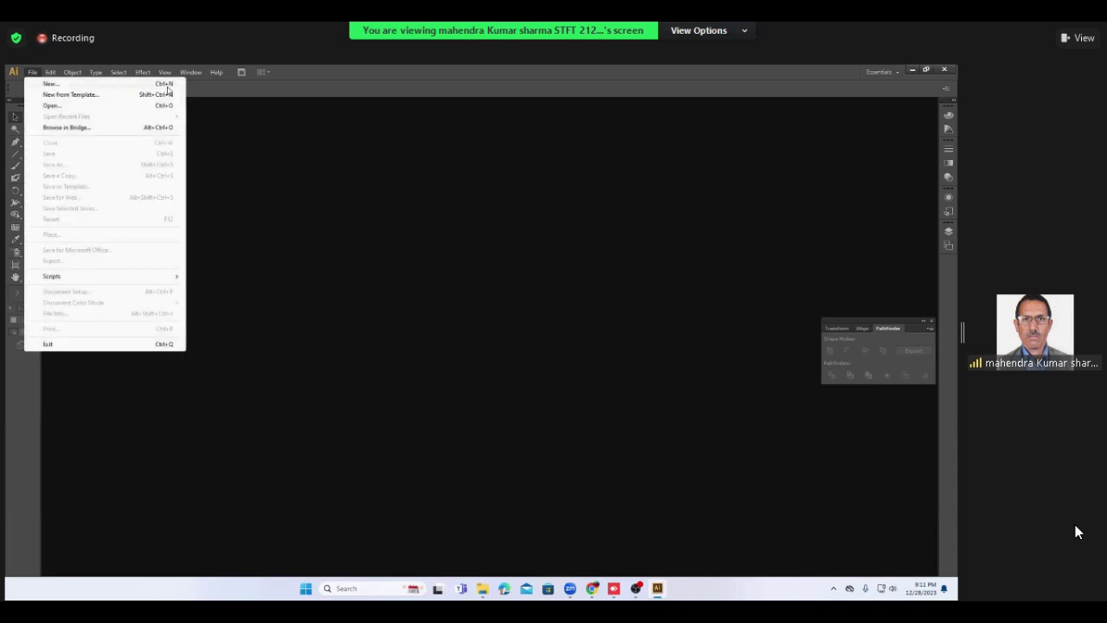
click(147, 84)
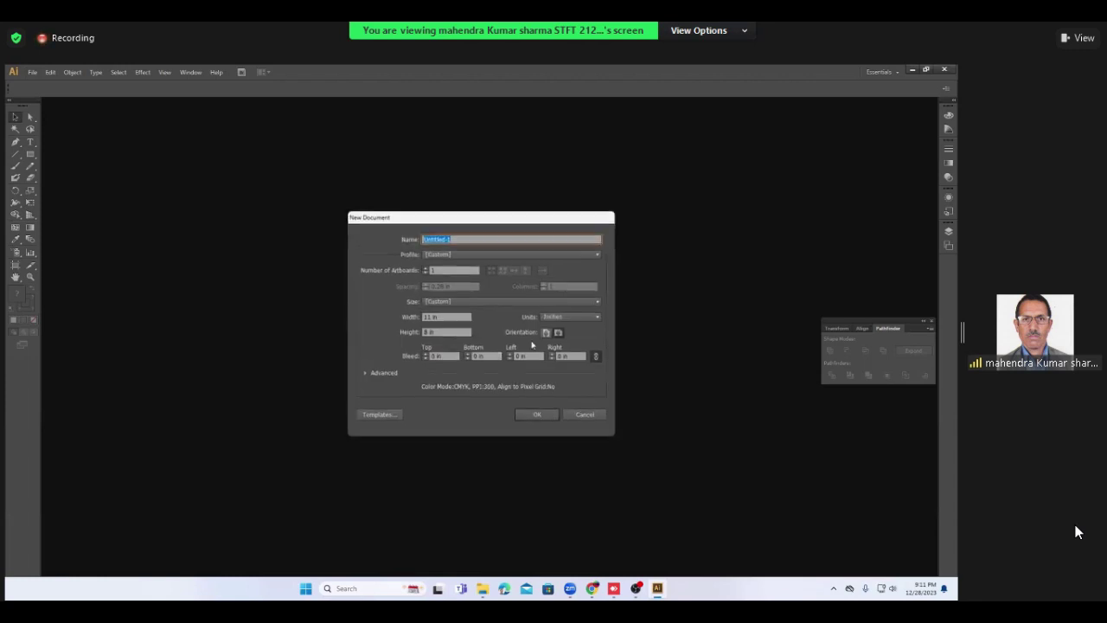
click(600, 317)
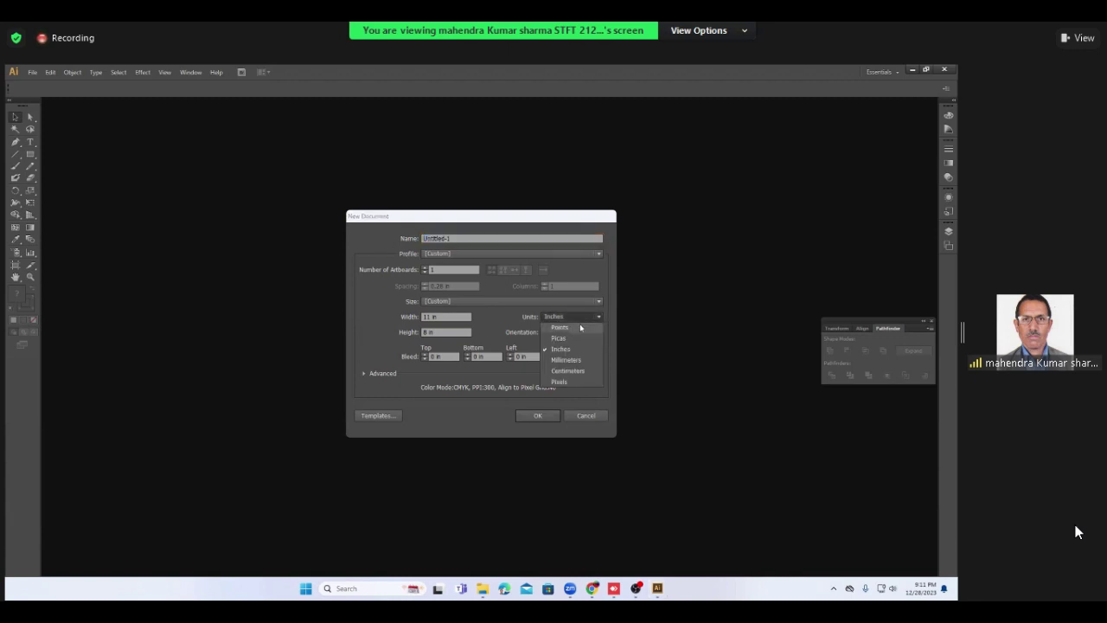
click(560, 381)
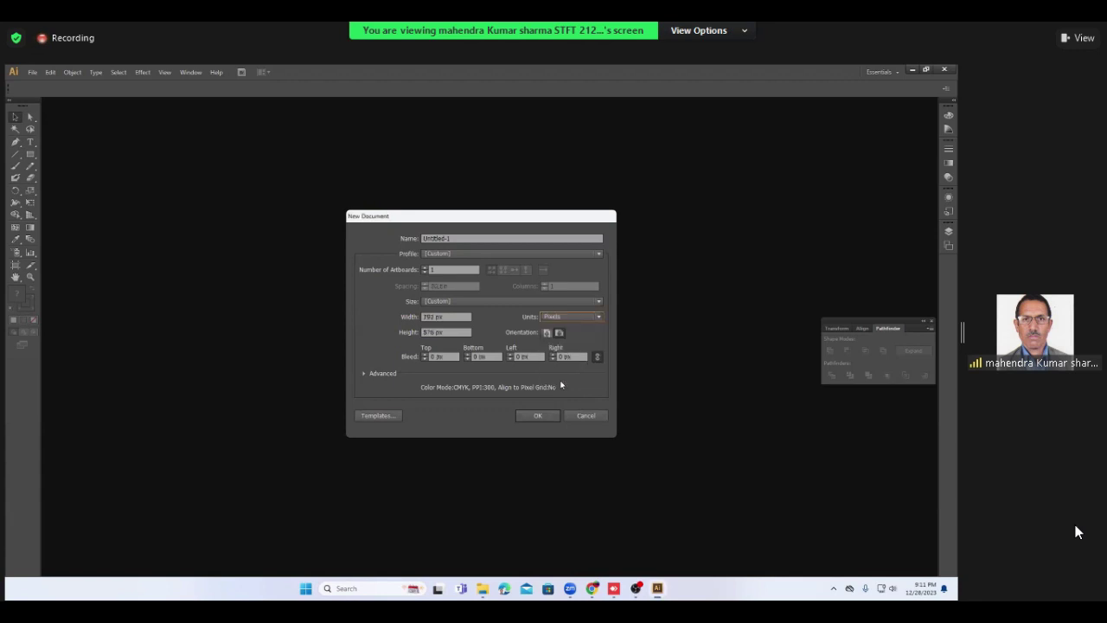
click(529, 416)
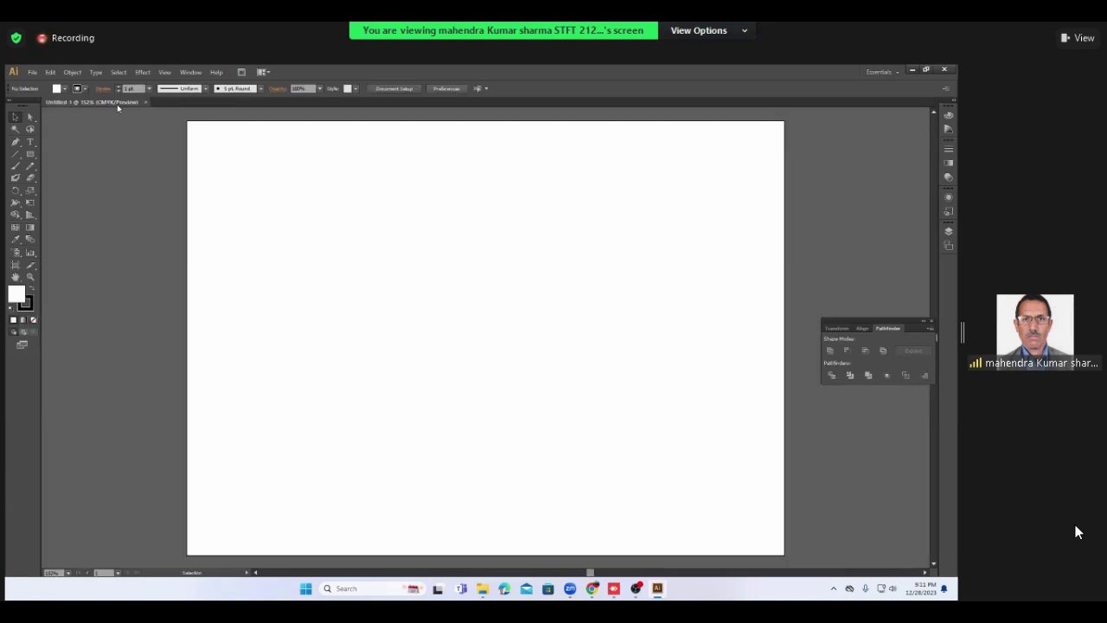
- Close the document, cancel a second new document, and quit Illustrator
key(ctrl+w)
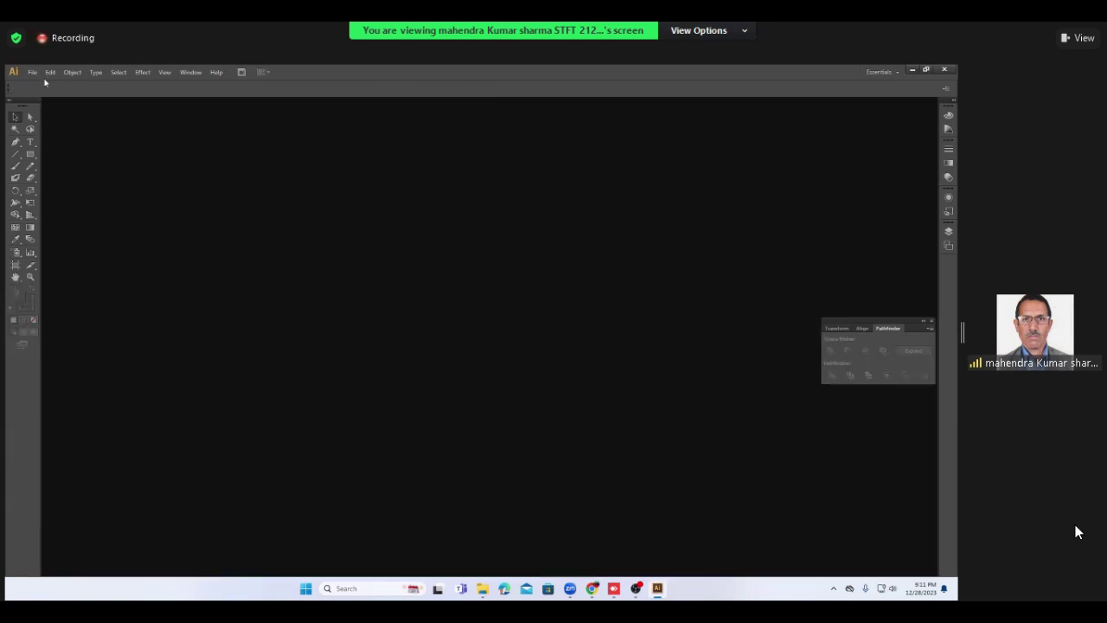
click(33, 73)
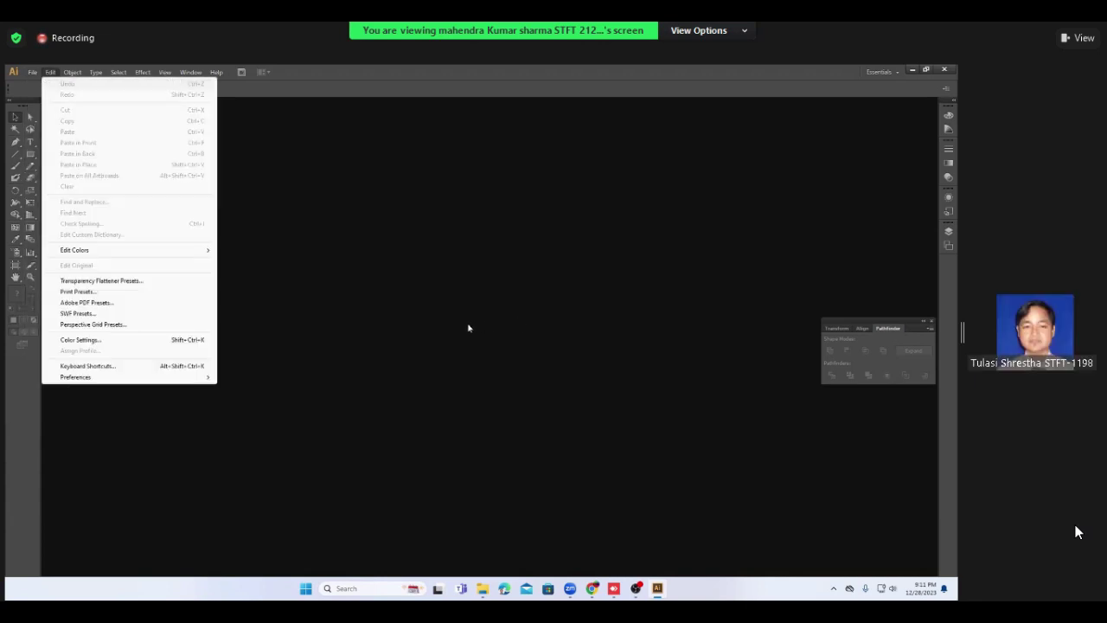
click(38, 83)
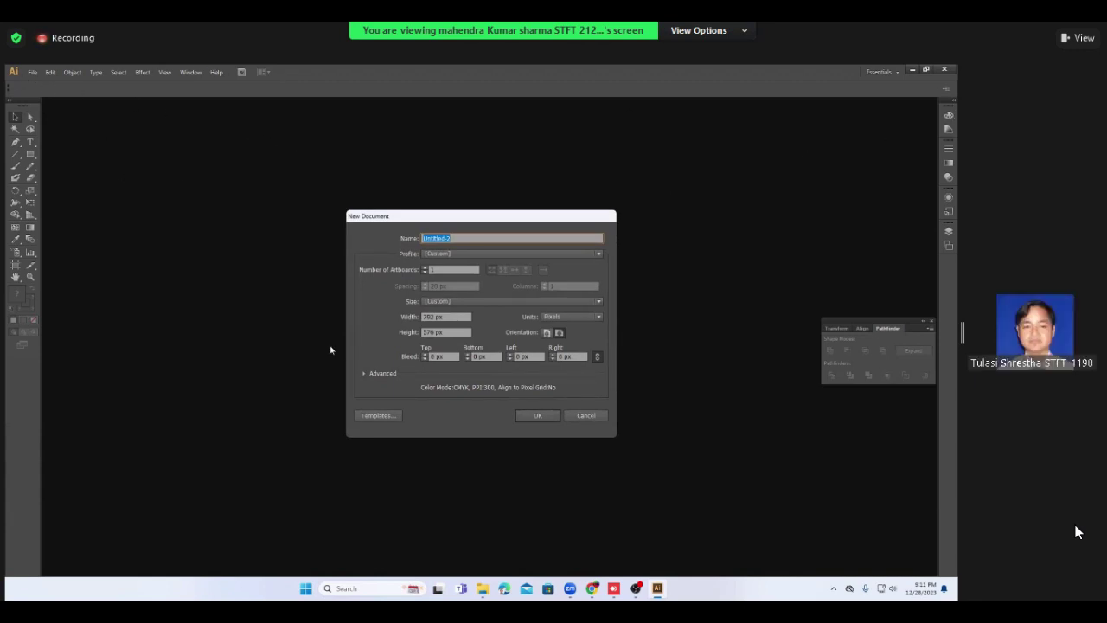
click(583, 416)
click(13, 72)
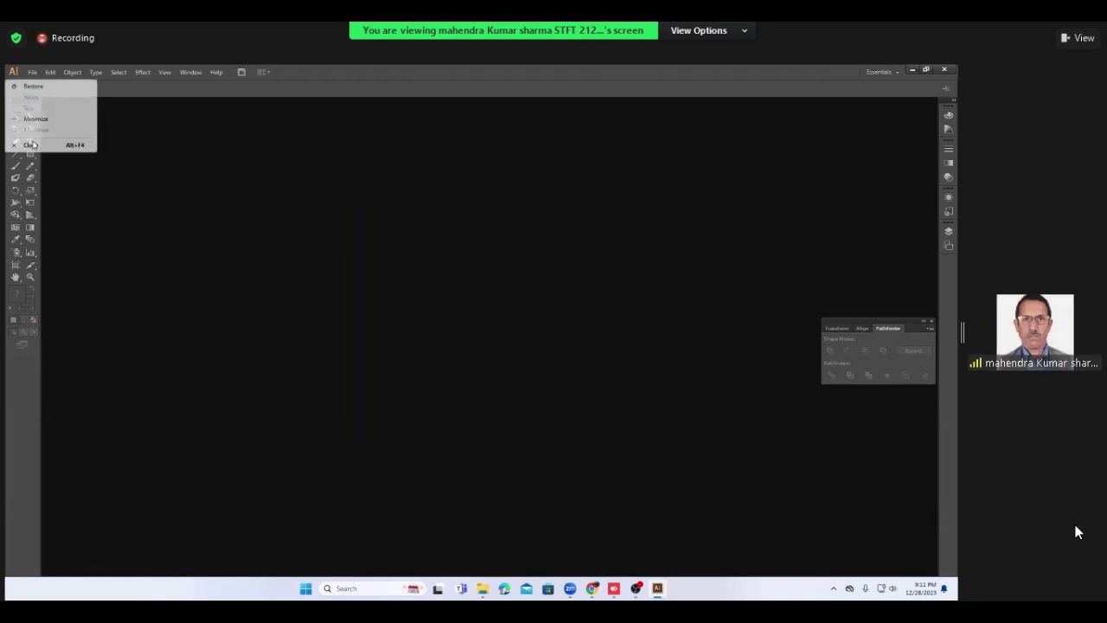
click(31, 147)
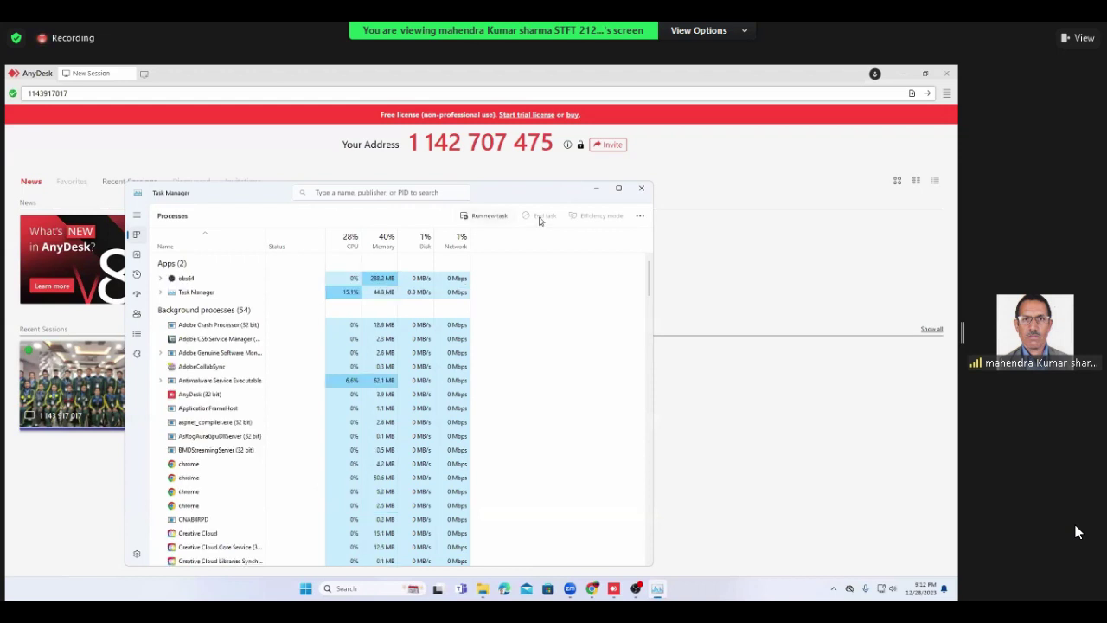
- Launch InDesign CS6 through Task Manager's Run new task prompt
click(488, 215)
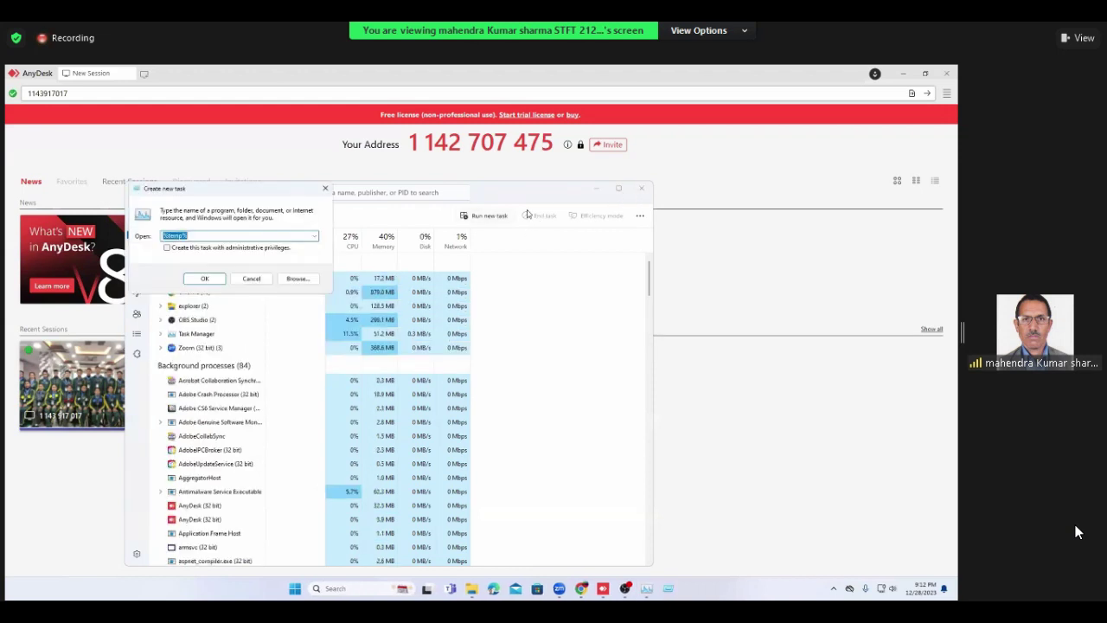
key(Escape)
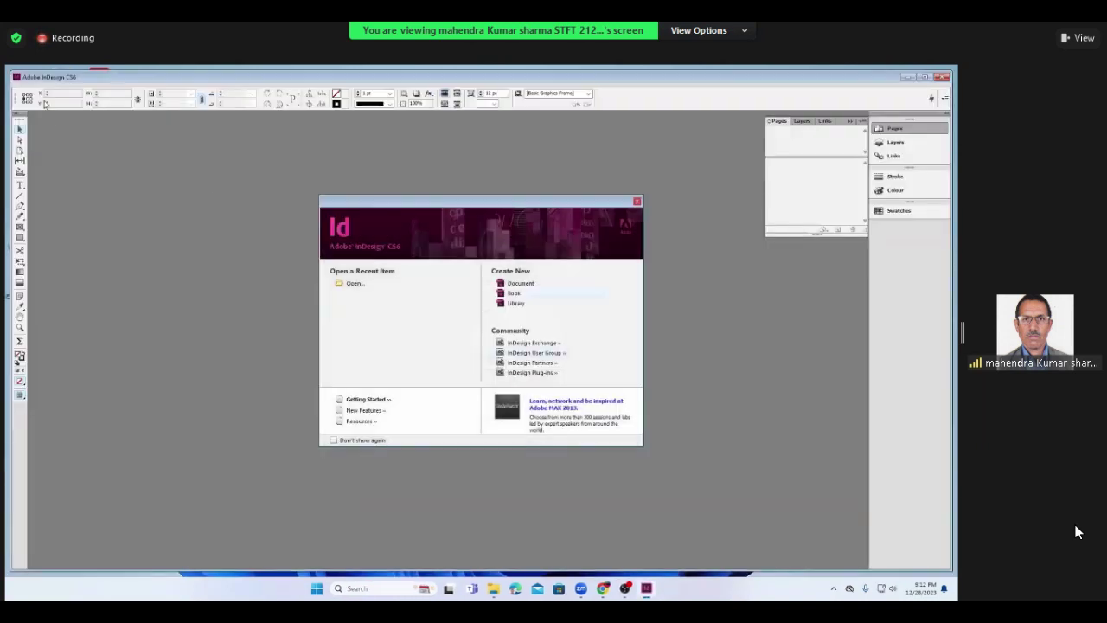
- Create a single A4 page document with Facing Pages turned off
click(519, 283)
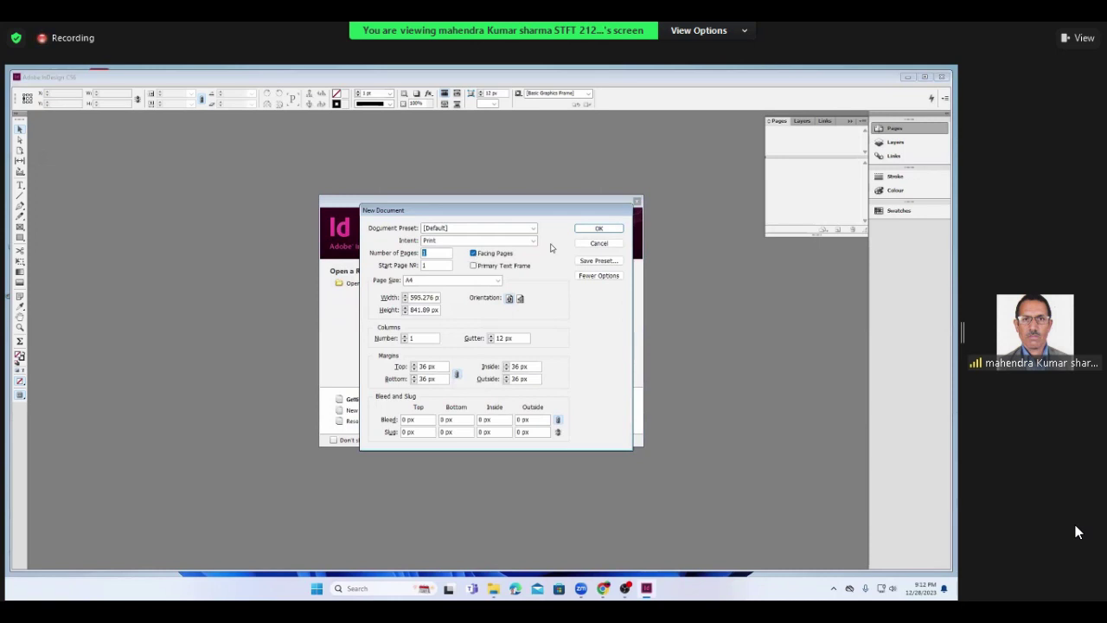
key(alt+f)
key(Return)
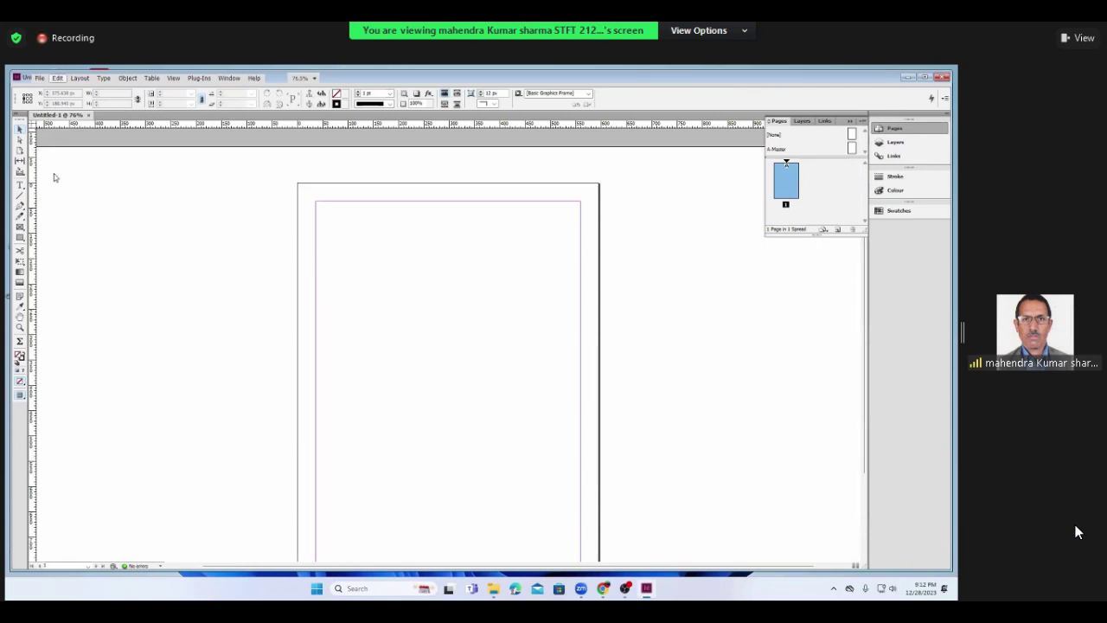
- Reconfirm Pixels ruler units in Units & Increments preferences
key(alt+e)
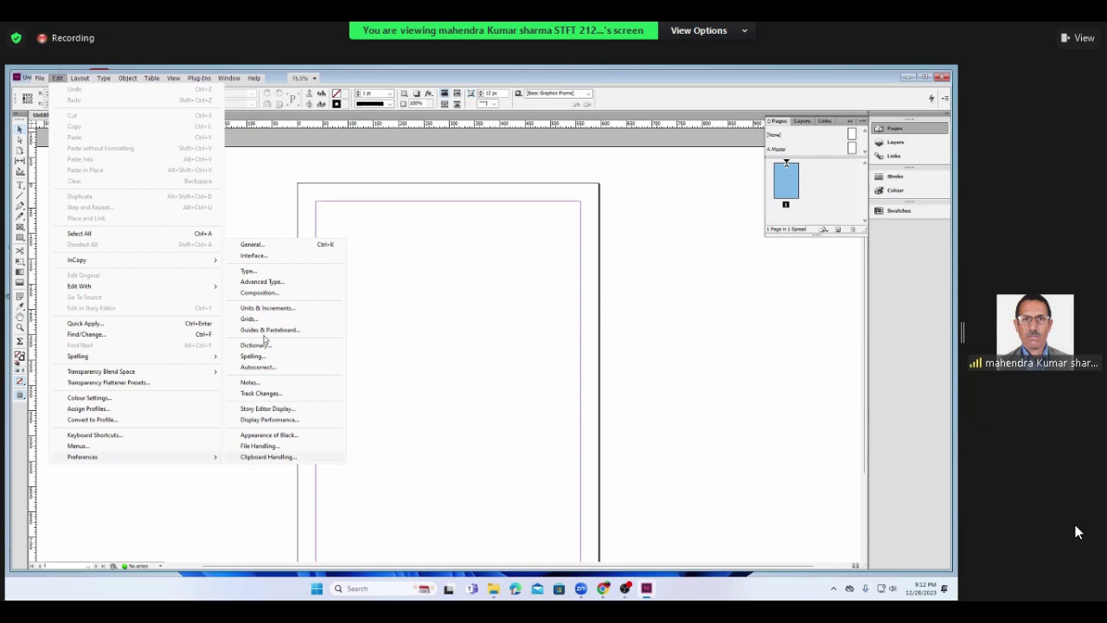
click(262, 309)
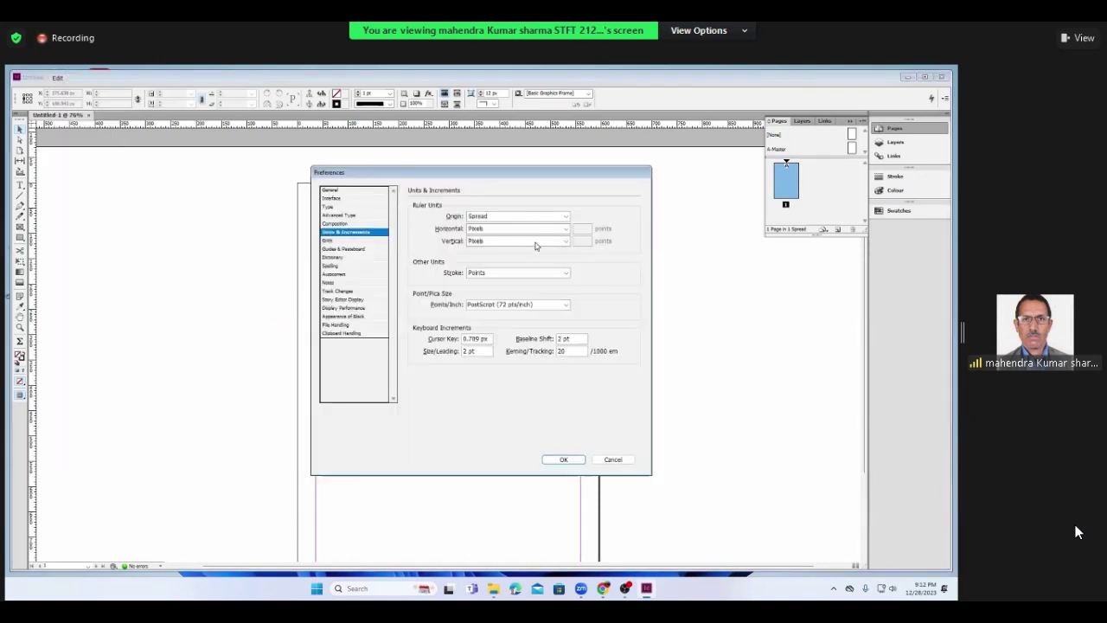
click(563, 459)
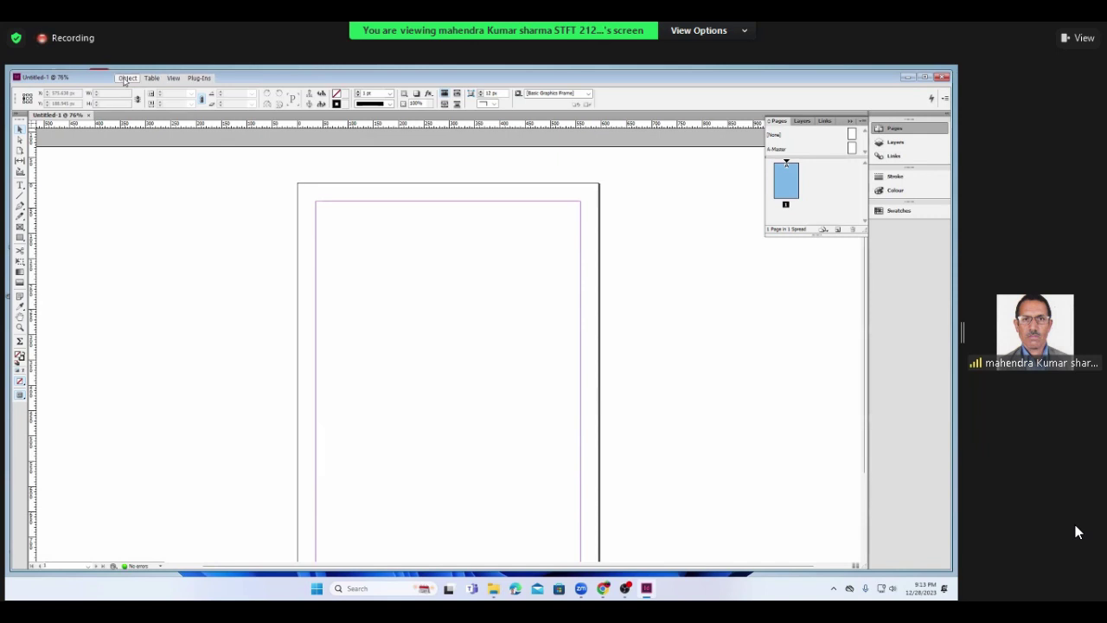
click(125, 81)
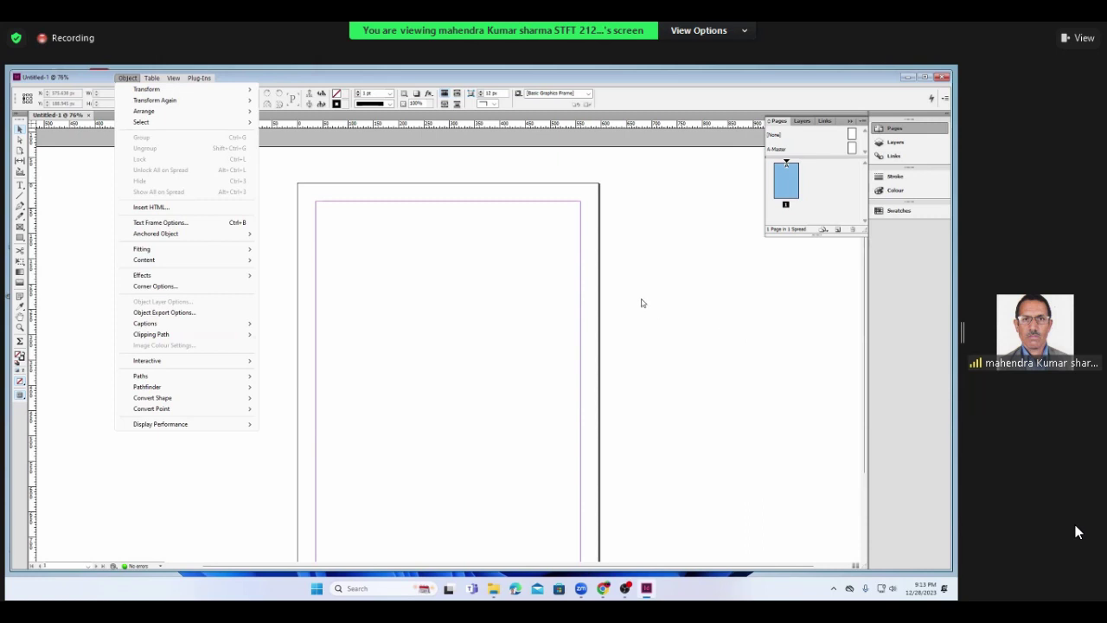
key(Right)
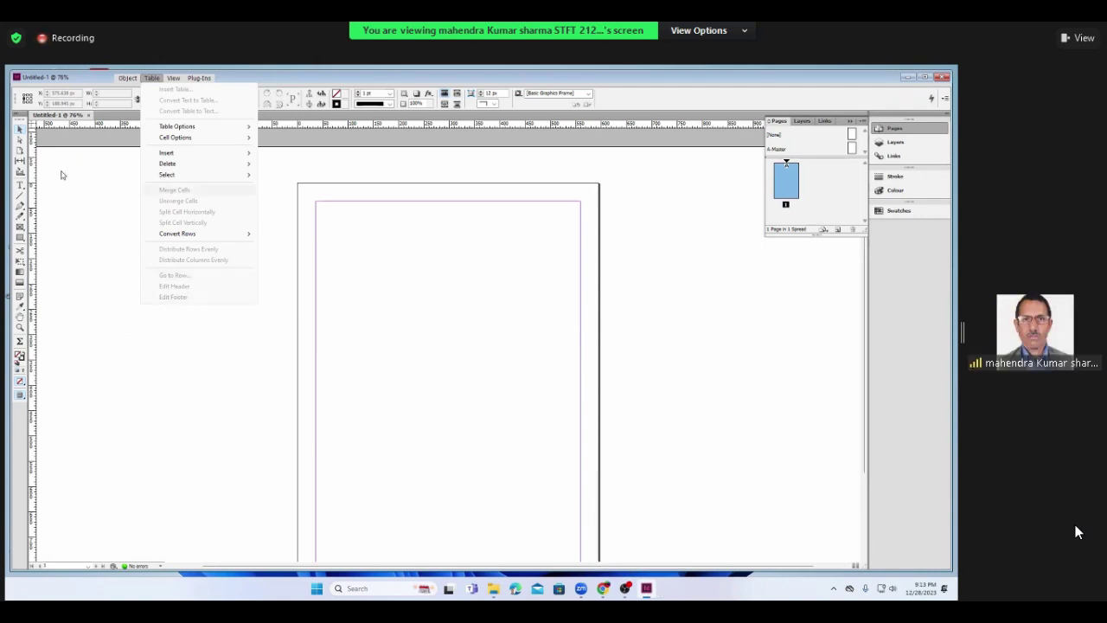
- End InDesign CS6 in Task Manager and close Task Manager
right_click(704, 596)
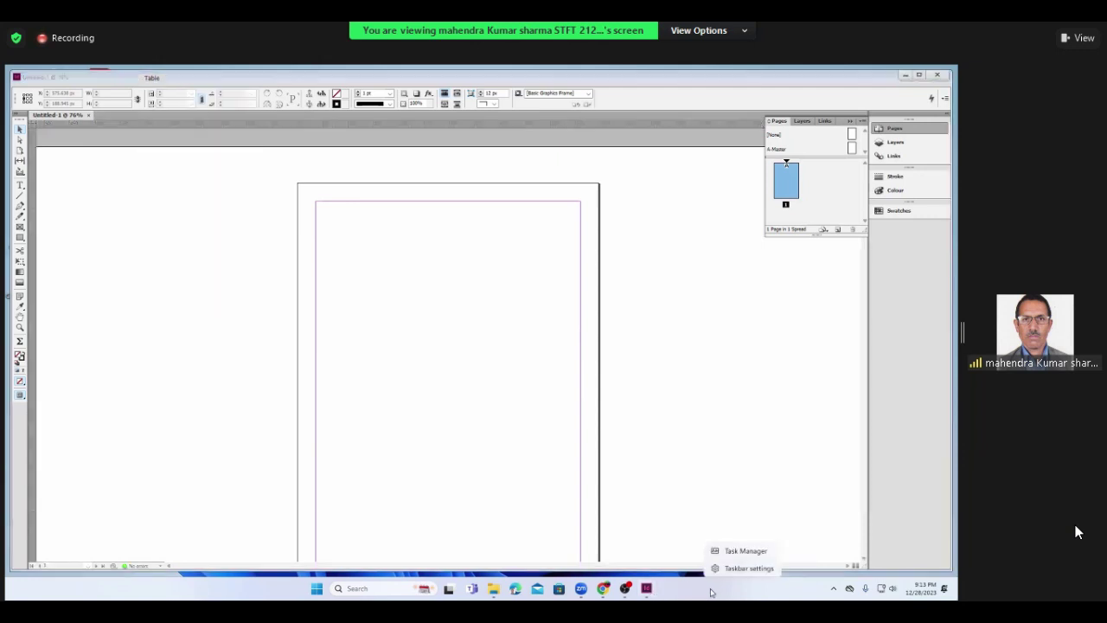
key(ctrl+shift+Escape)
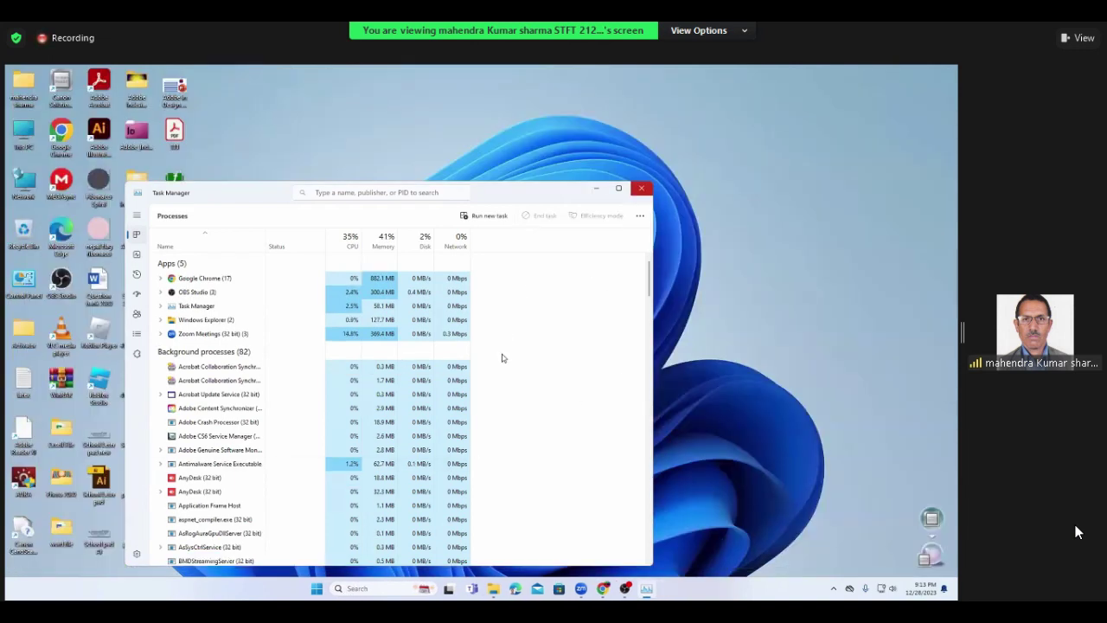
key(alt+F4)
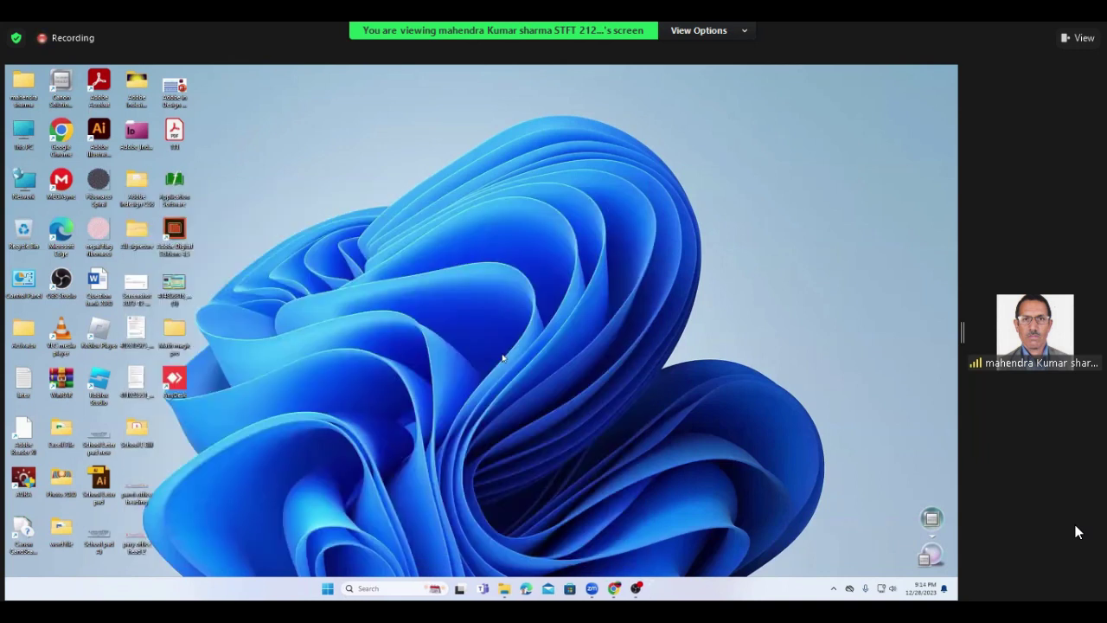
- Launch the newer Adobe InDesign from the Start menu's app list
key(super)
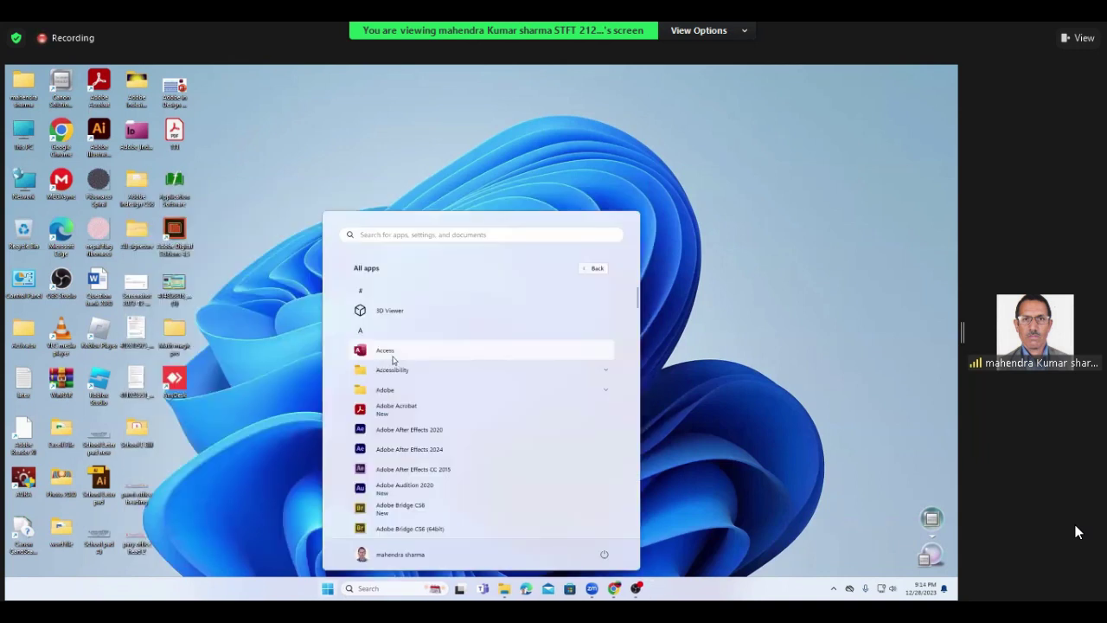
scroll(392, 360, down, 3)
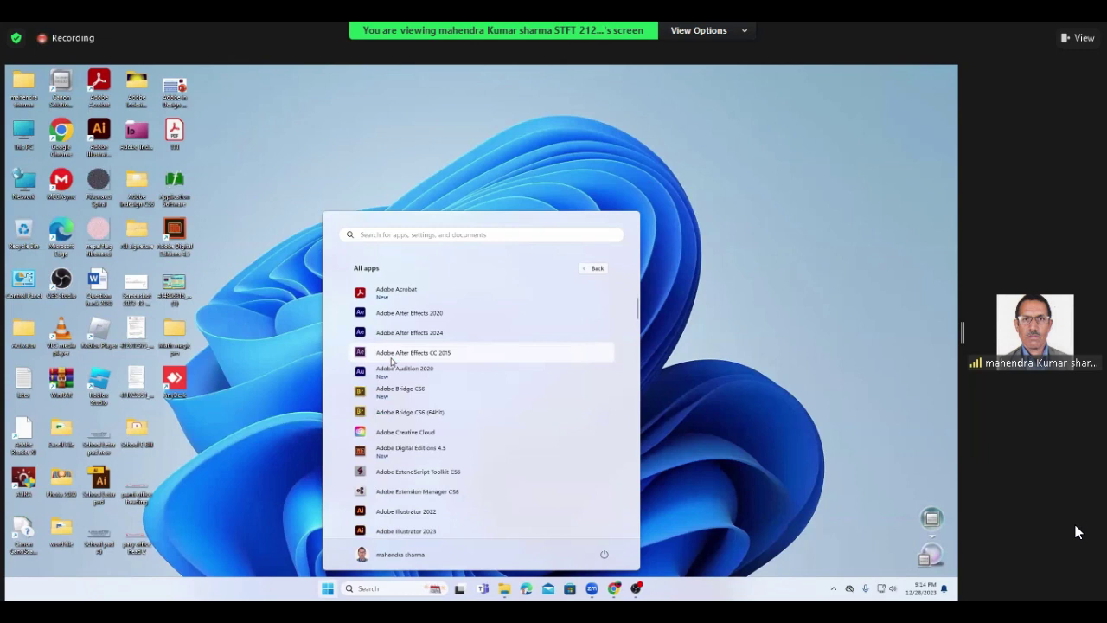
click(701, 380)
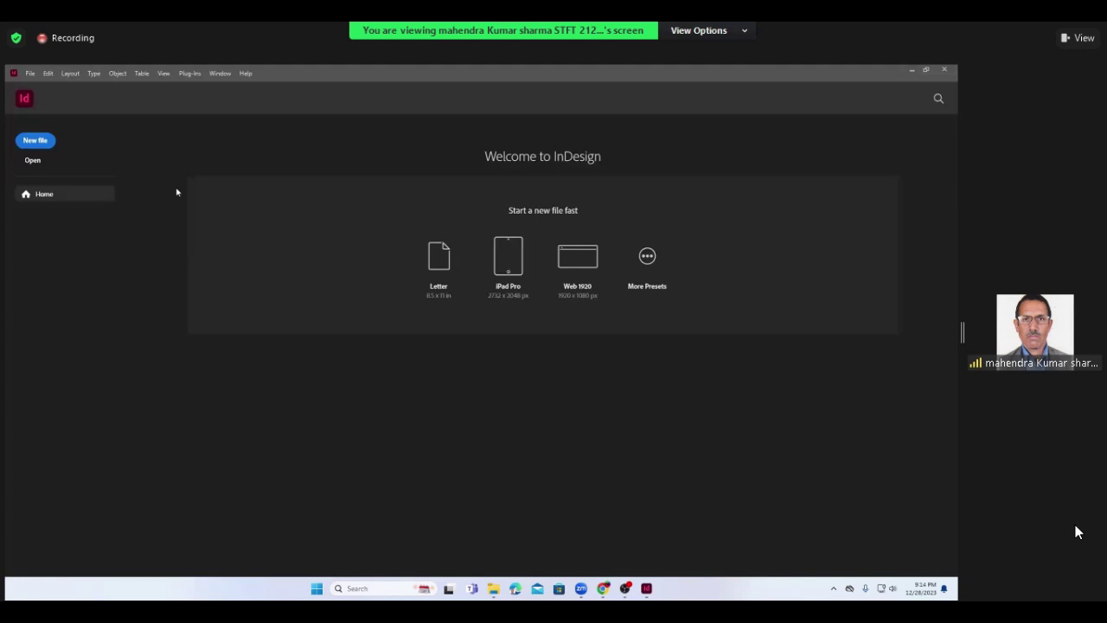
- Create a new document in Pixels units and bring up the Generate QR Code dialog
click(31, 139)
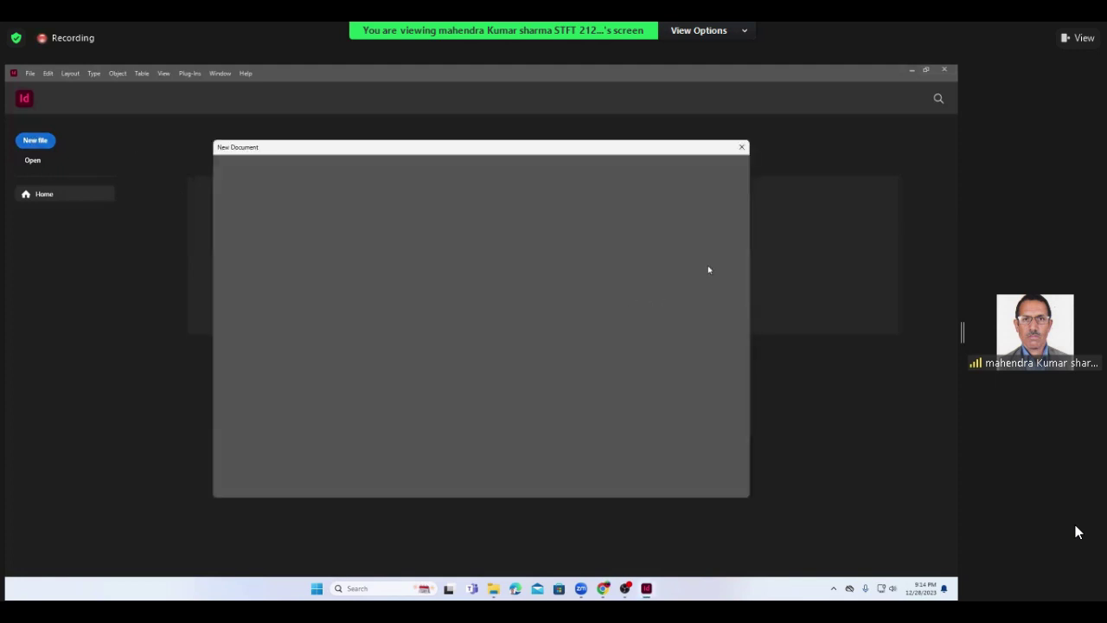
click(731, 240)
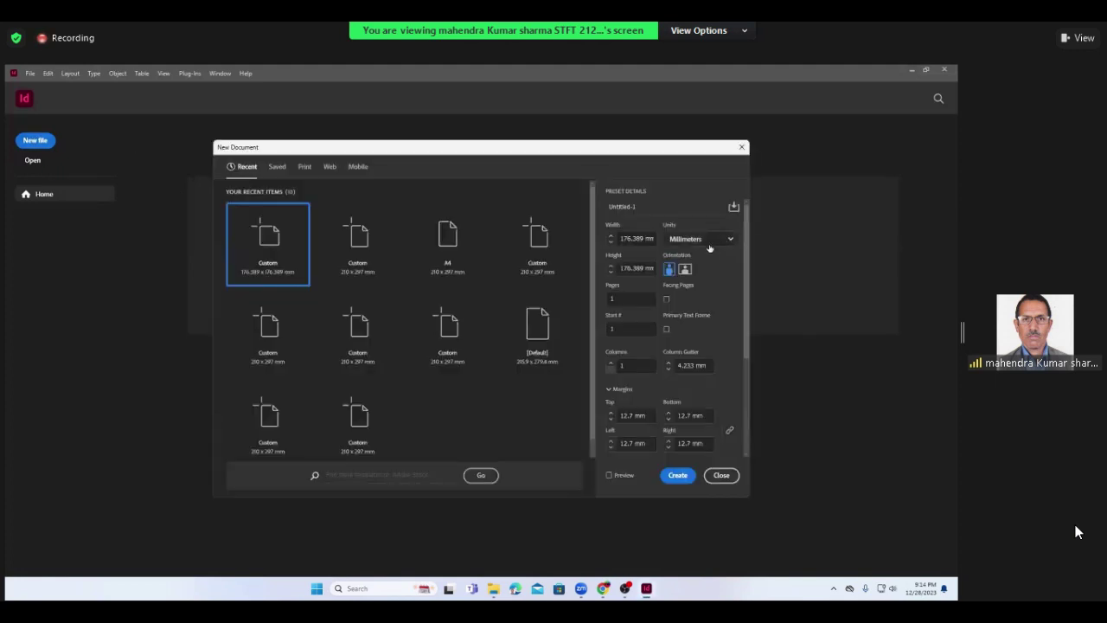
click(679, 369)
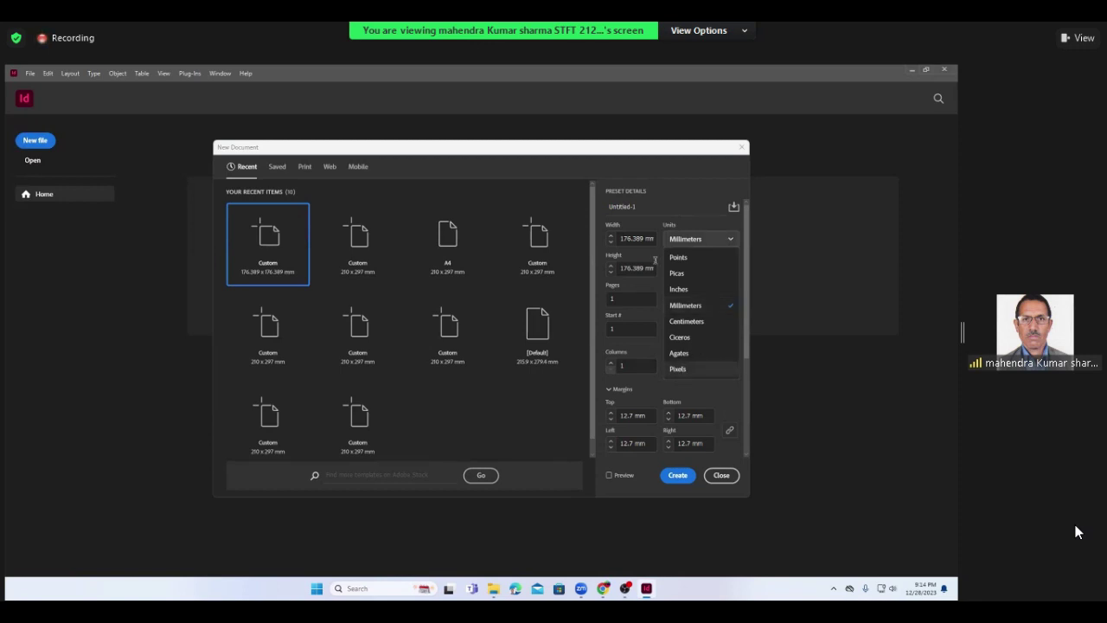
click(677, 475)
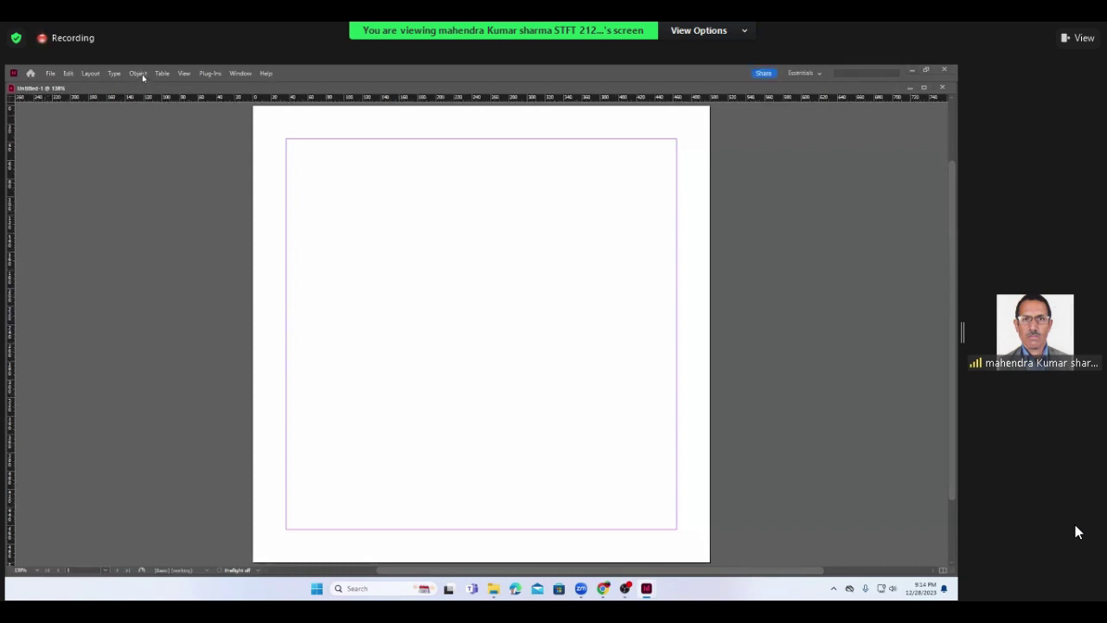
click(139, 74)
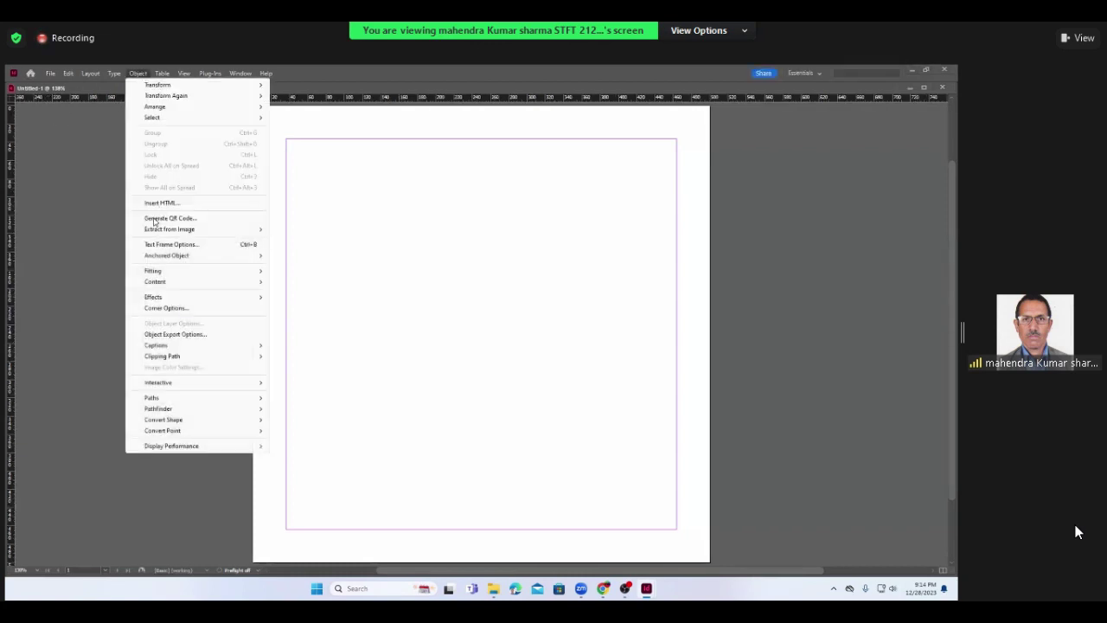
click(203, 220)
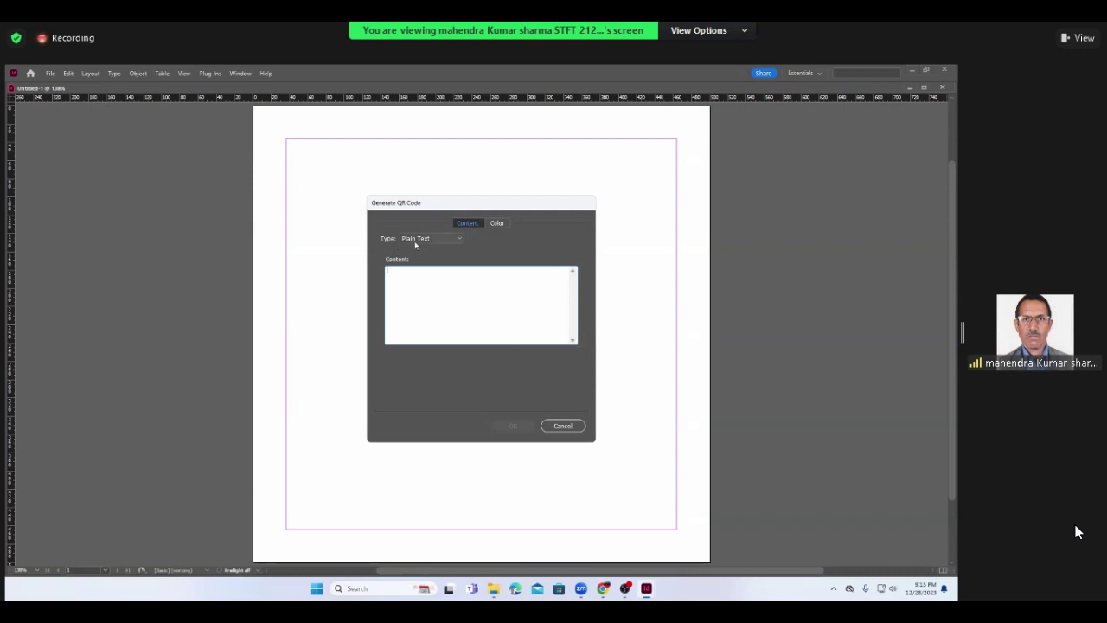
- Leave the QR type on Plain Text, cancel the dialog, and restore down the InDesign window
click(461, 238)
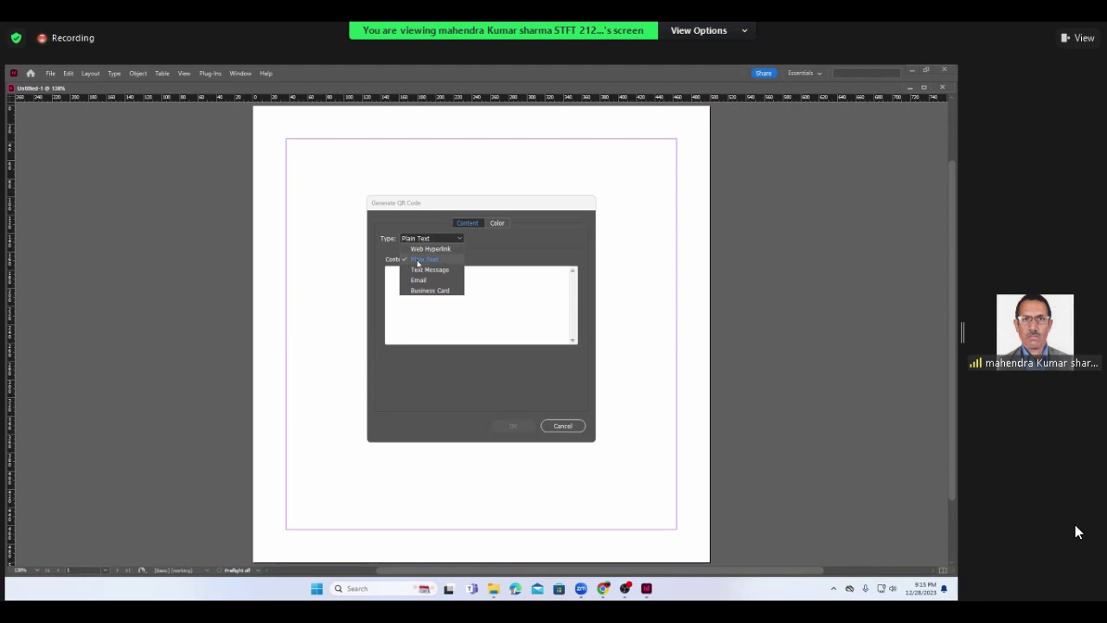
click(418, 262)
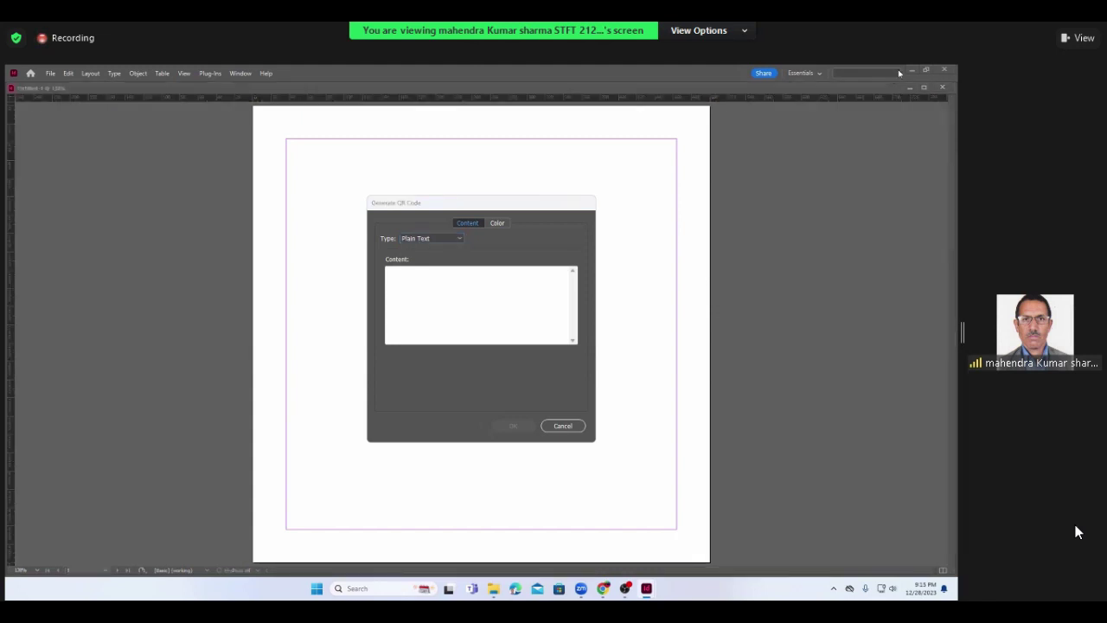
click(559, 426)
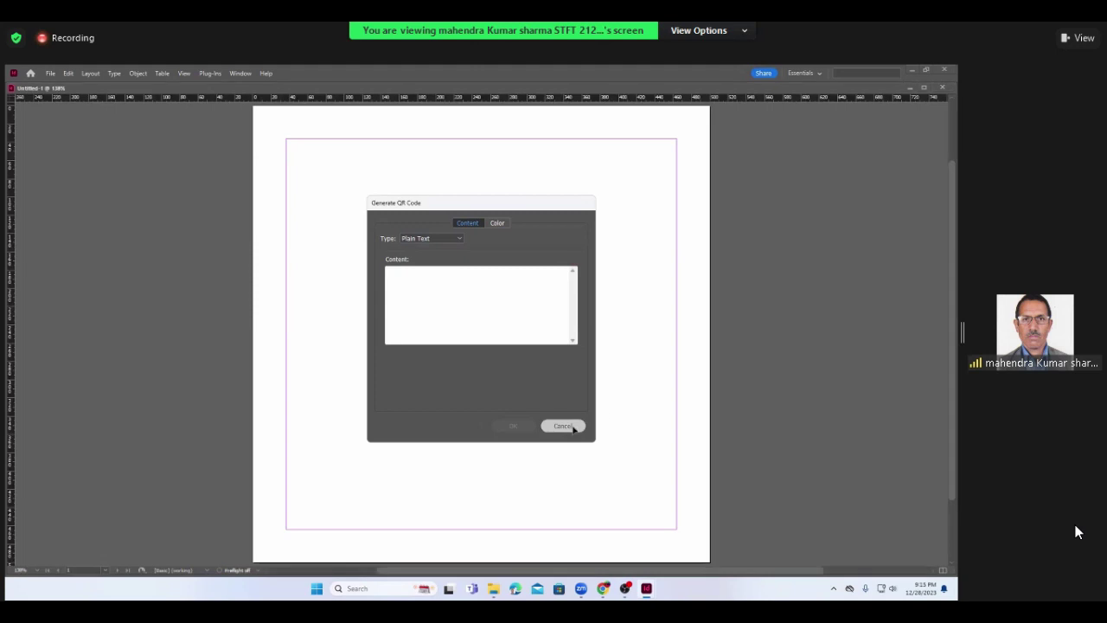
click(911, 73)
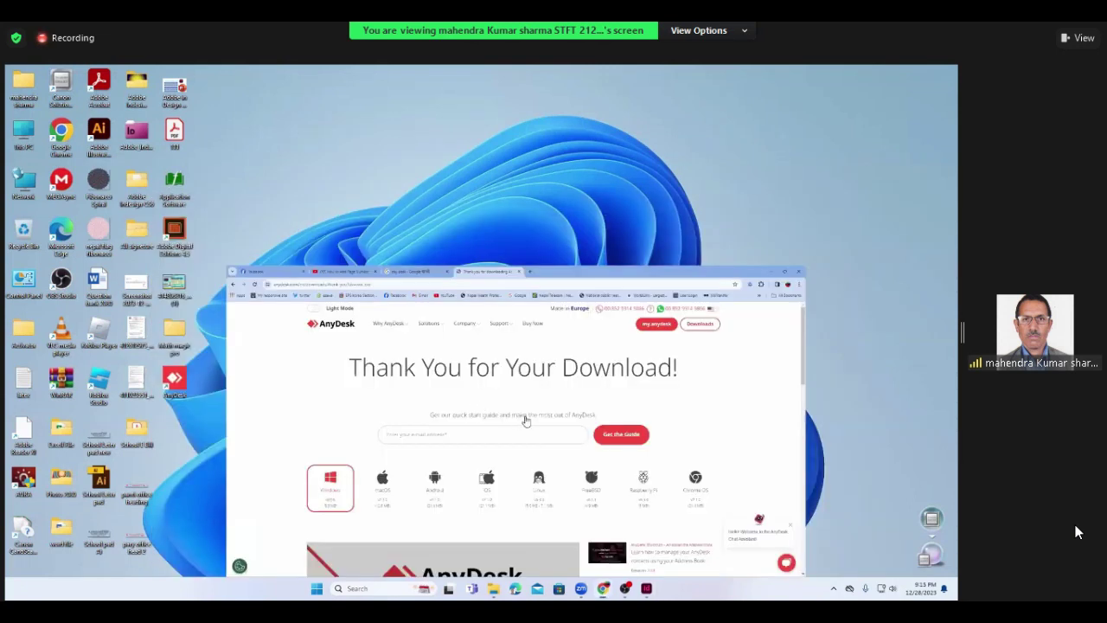
- Launch Chrome and go through Google to the YouTube channel page
double_click(378, 279)
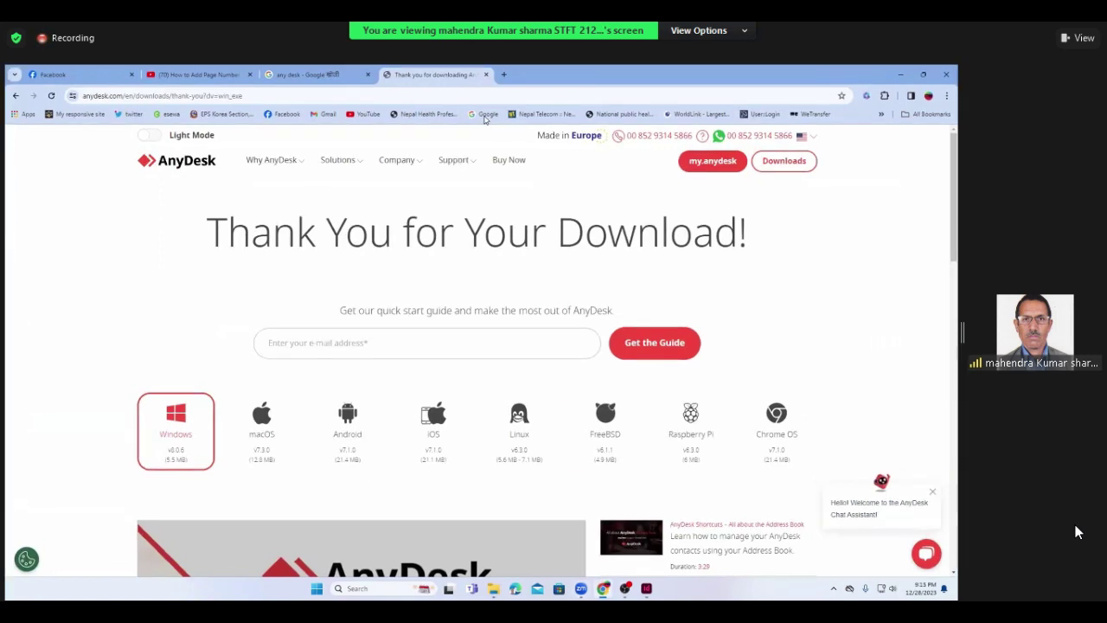
click(485, 117)
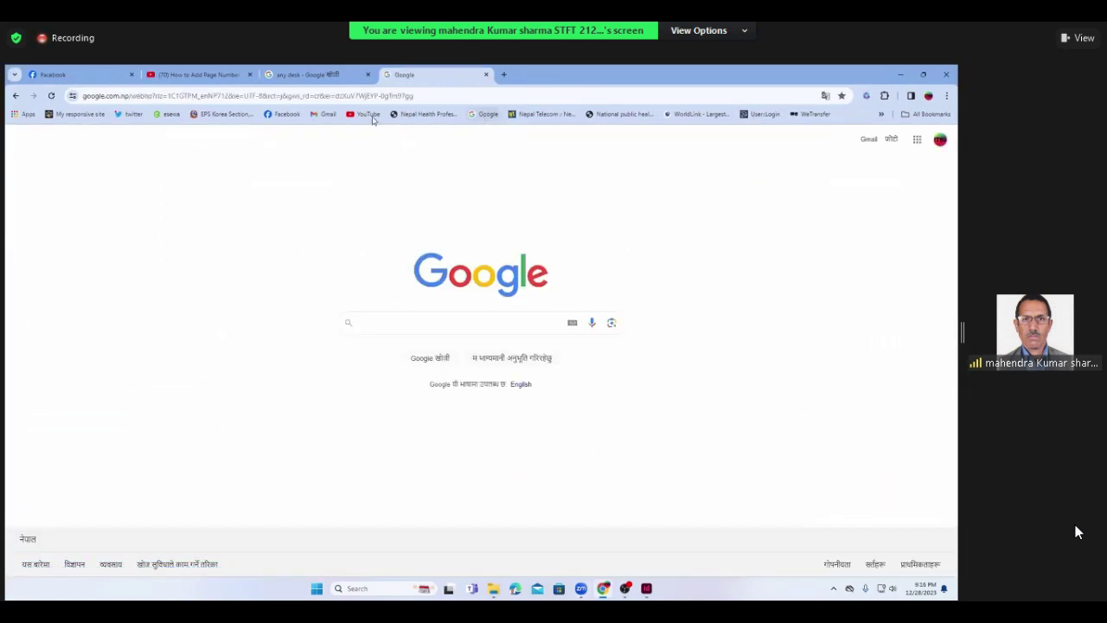
click(368, 115)
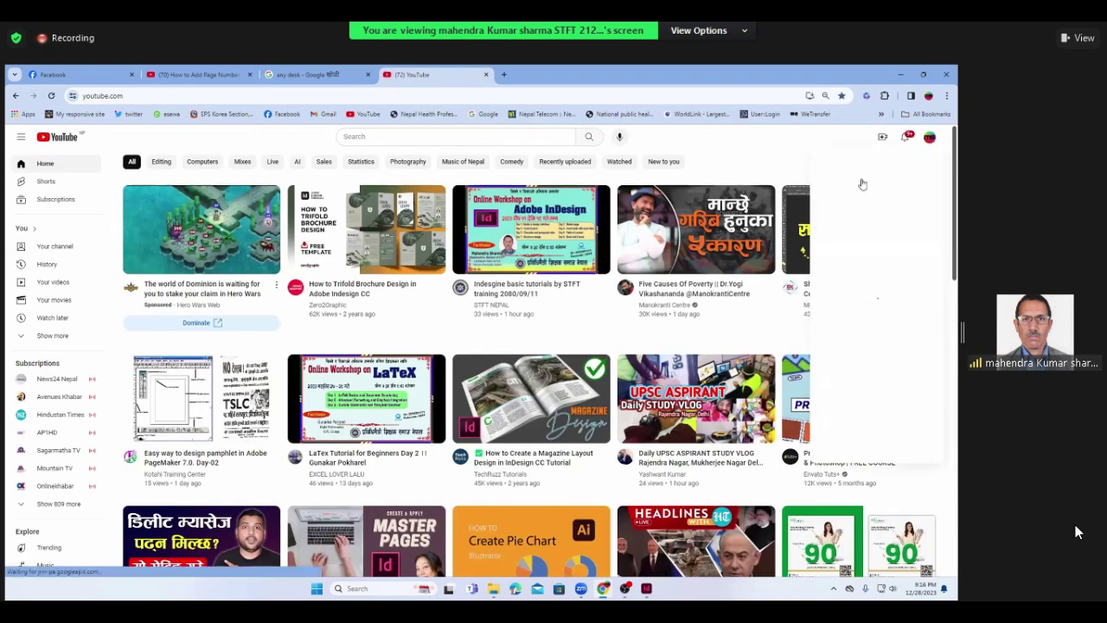
click(256, 480)
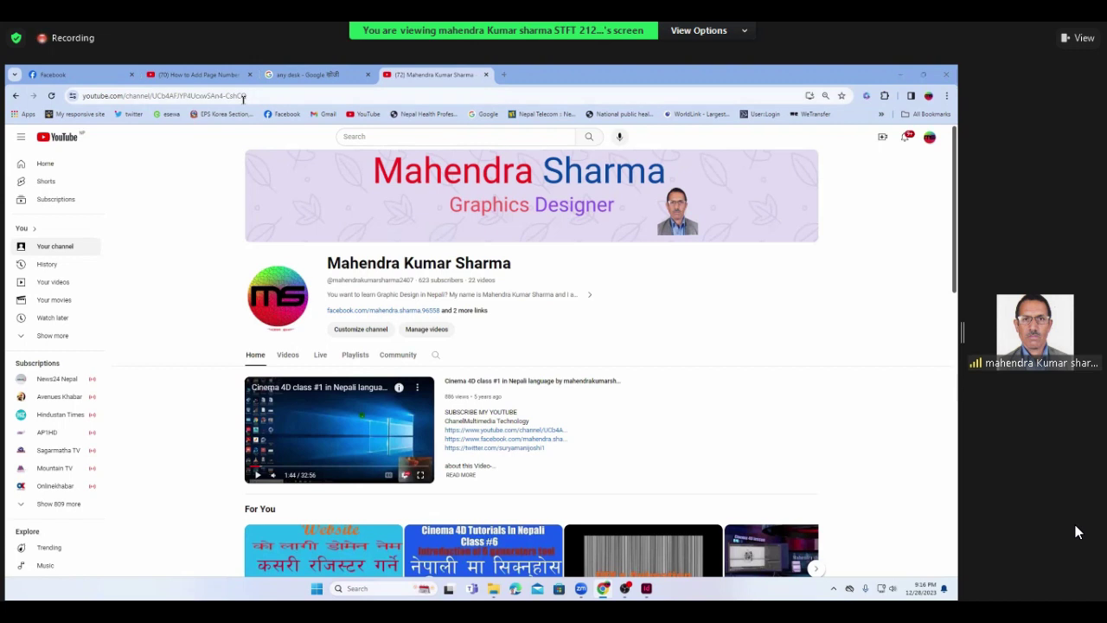
- Select and copy the channel's full web address, then return to InDesign
click(288, 96)
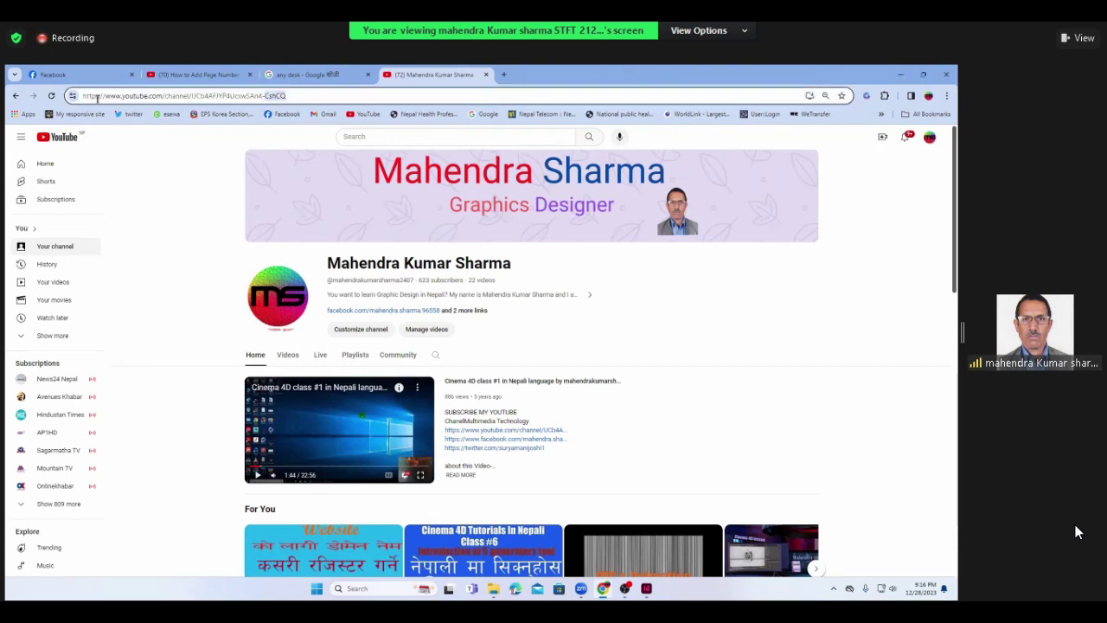
click(256, 91)
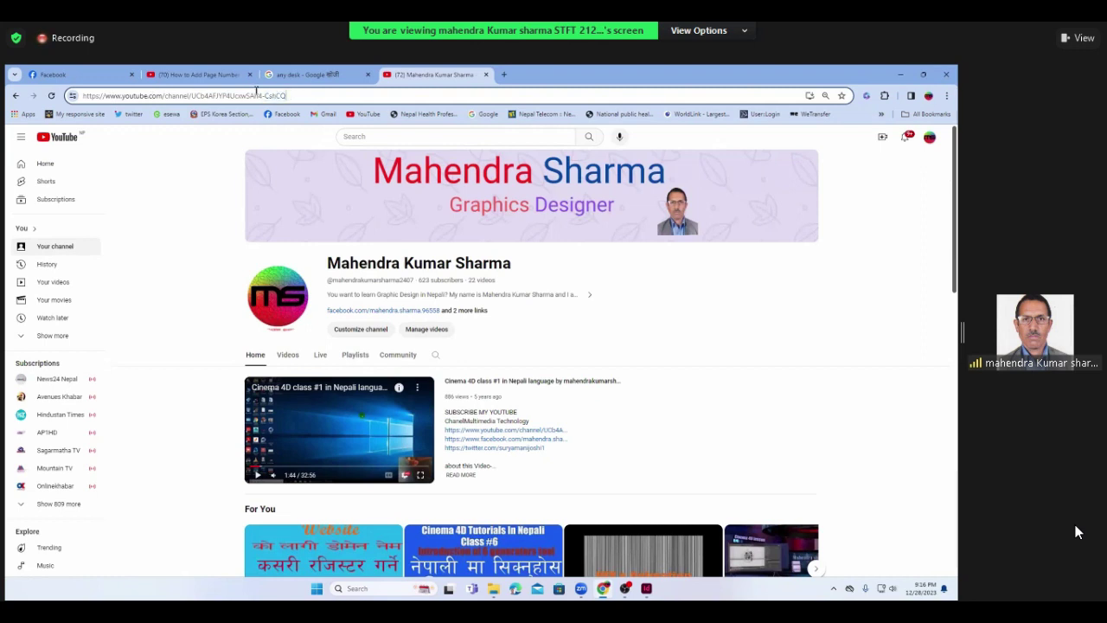
click(81, 85)
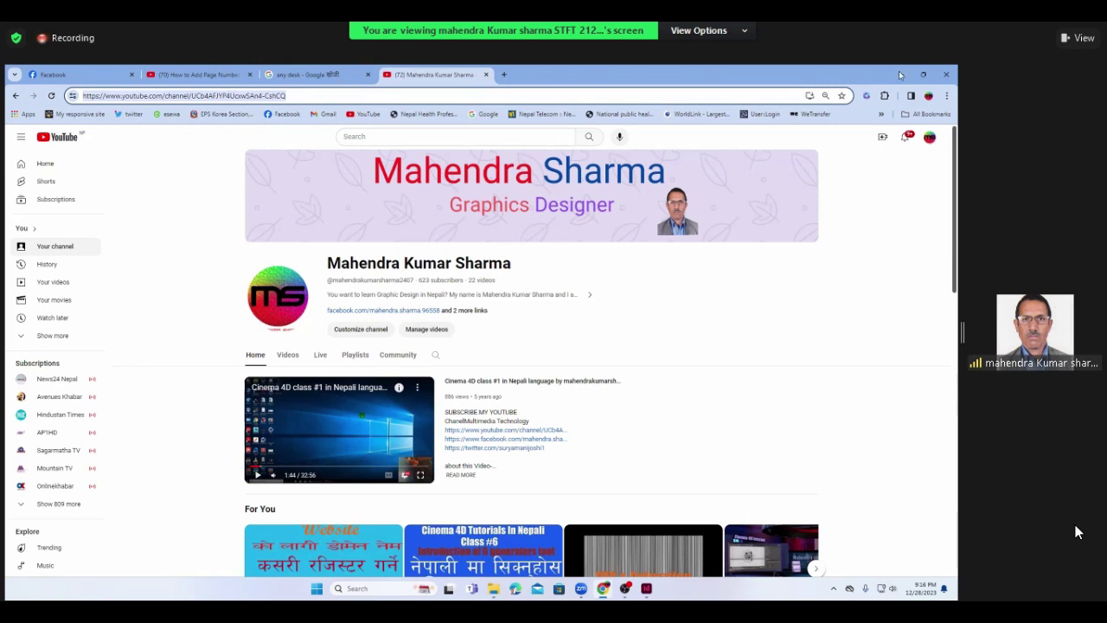
click(647, 589)
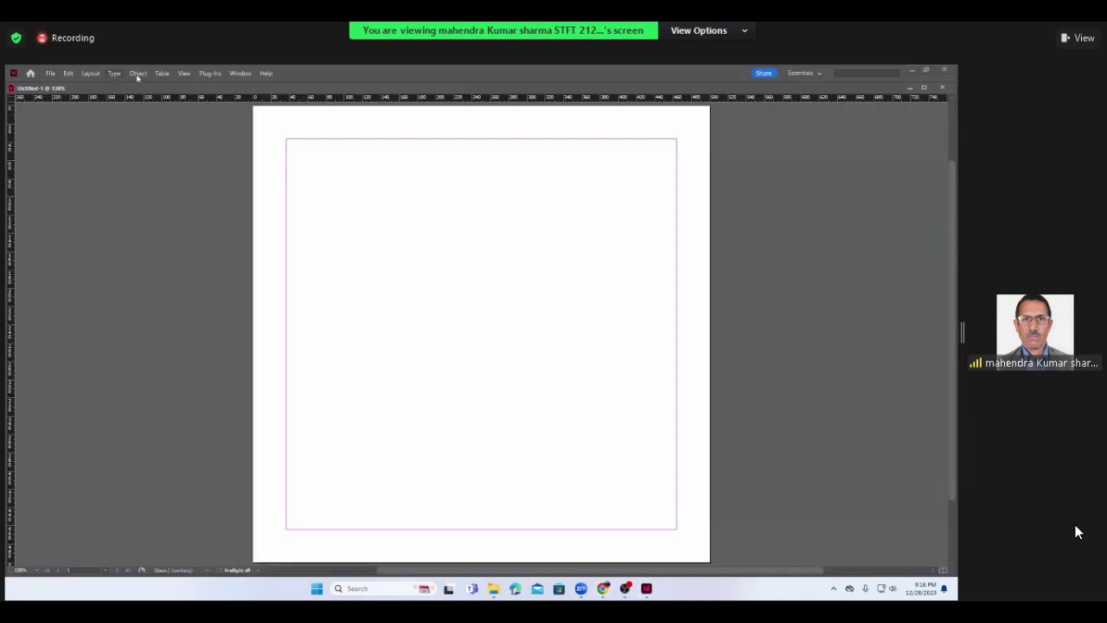
- Generate a QR code from the pasted YouTube URL and drag it large from the top-left margin corner
click(138, 75)
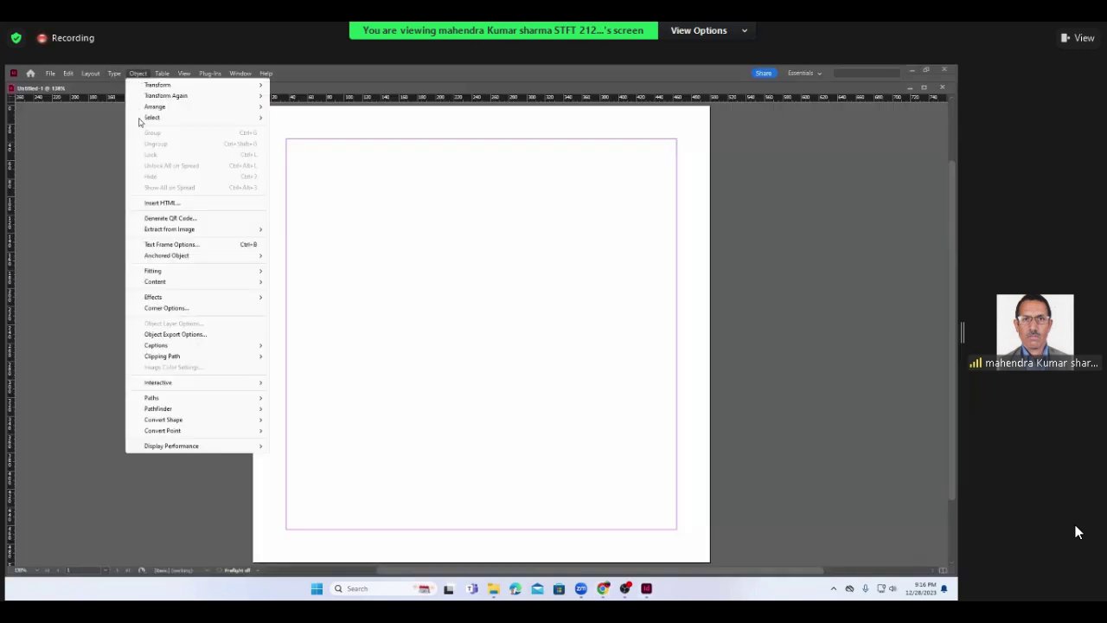
click(154, 218)
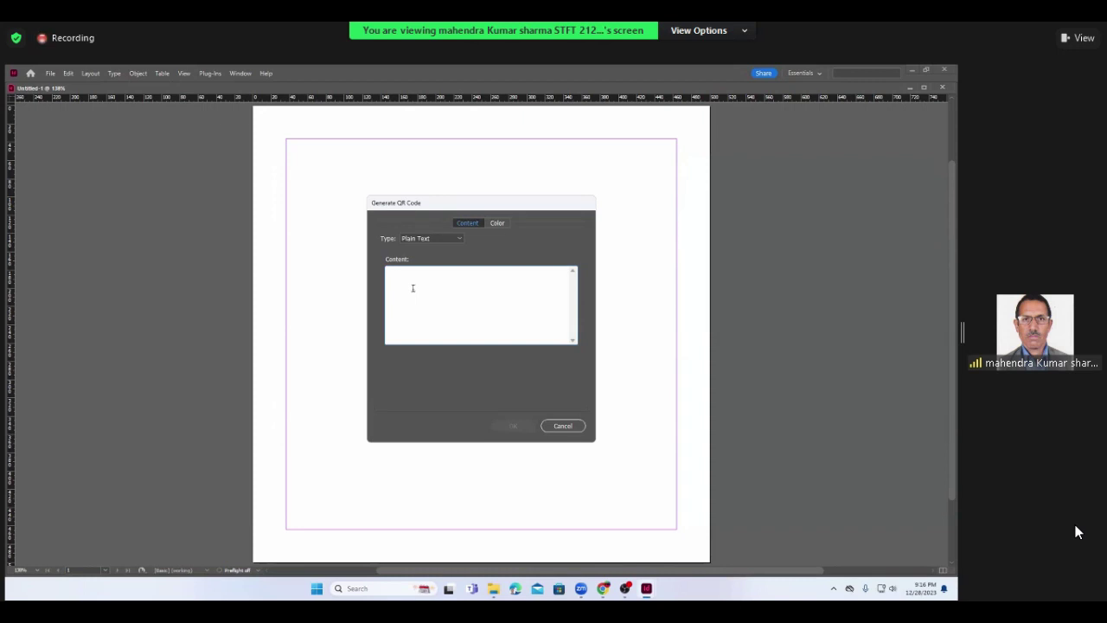
key(ctrl+v)
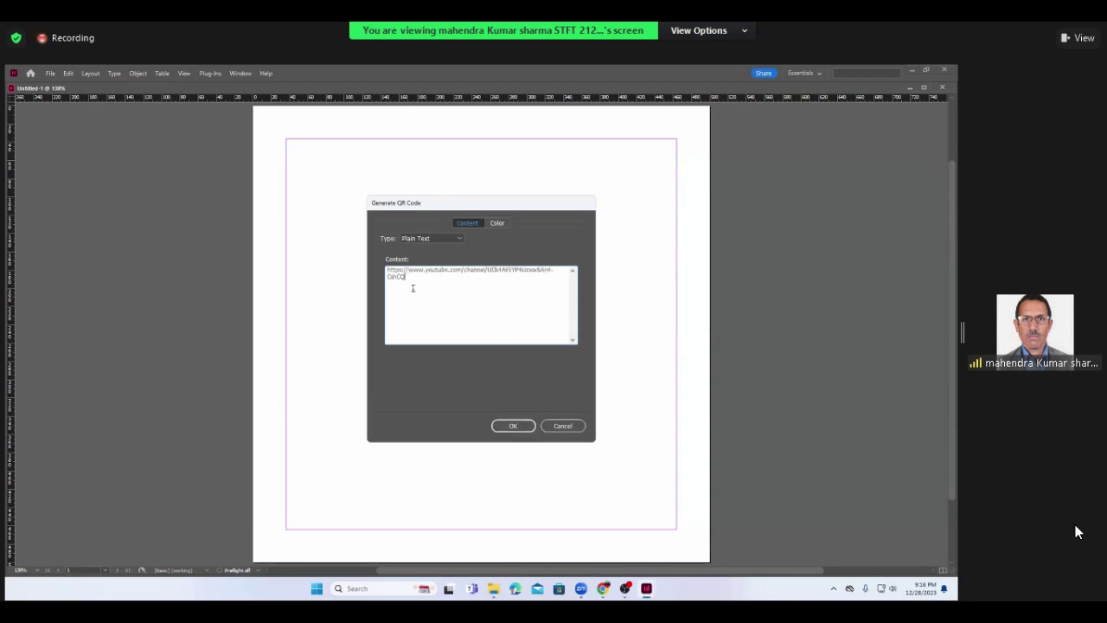
click(524, 427)
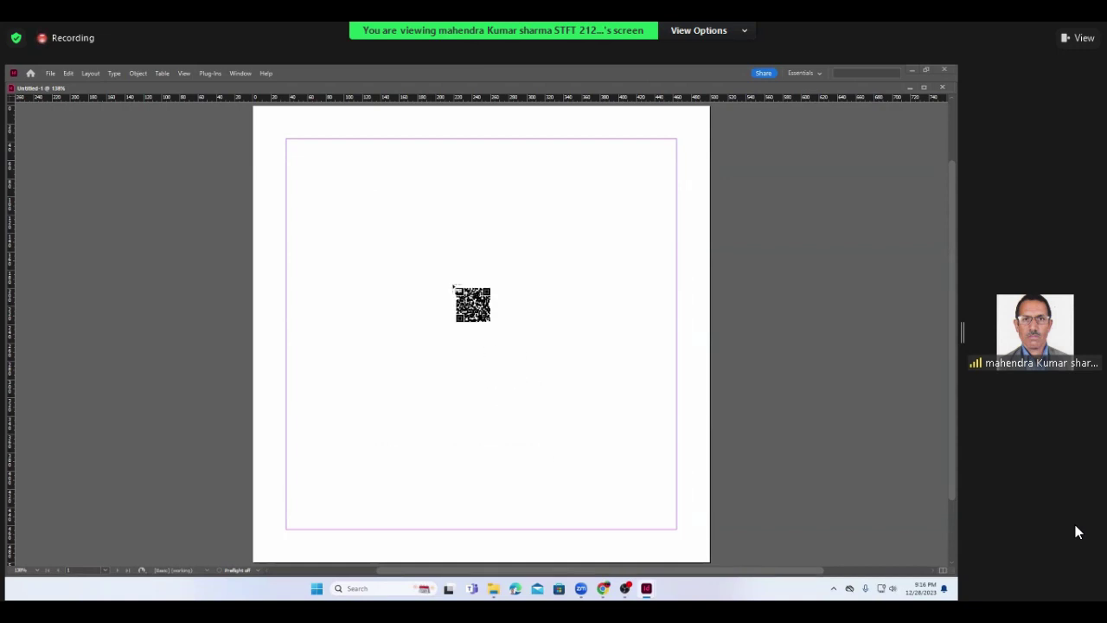
click(288, 141)
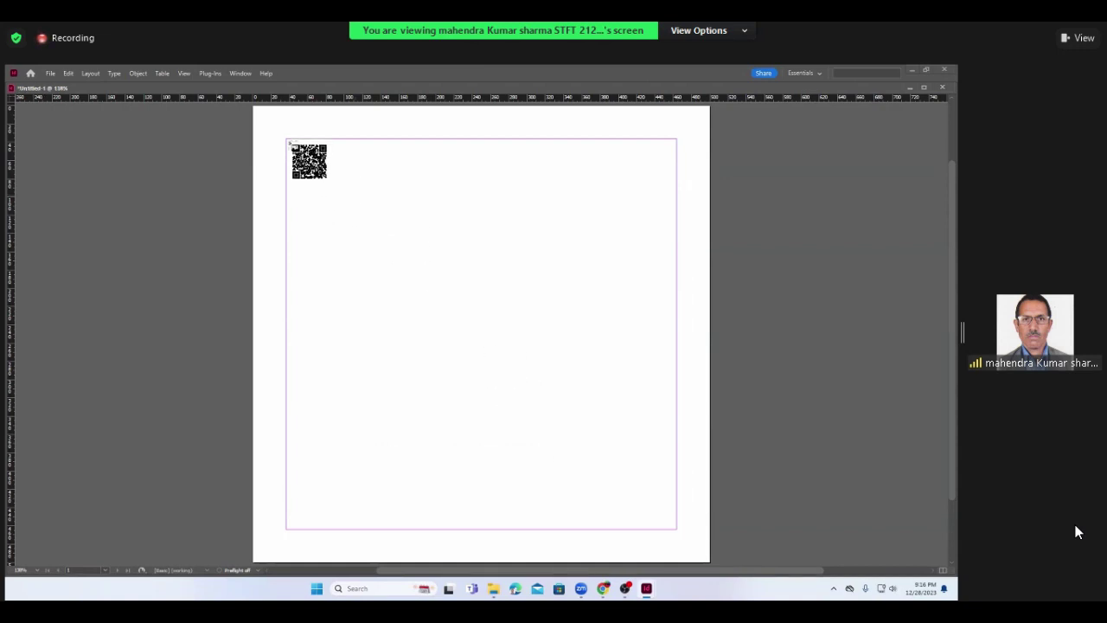
mouse_move(289, 141)
mouse_down()
mouse_move(651, 472)
mouse_move(659, 511)
mouse_up()
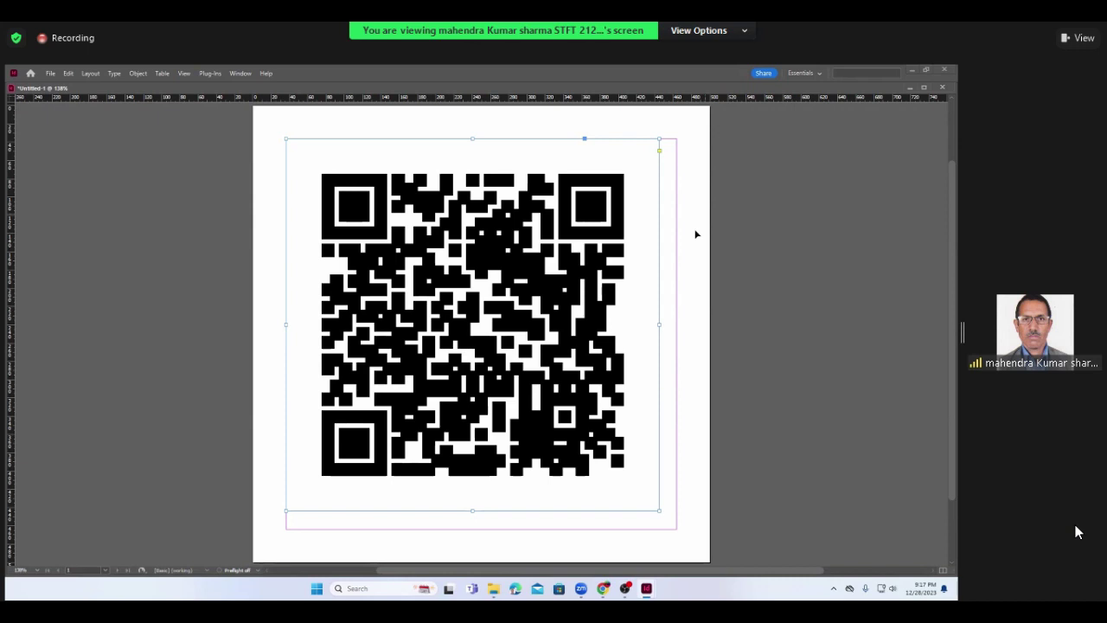
click(50, 74)
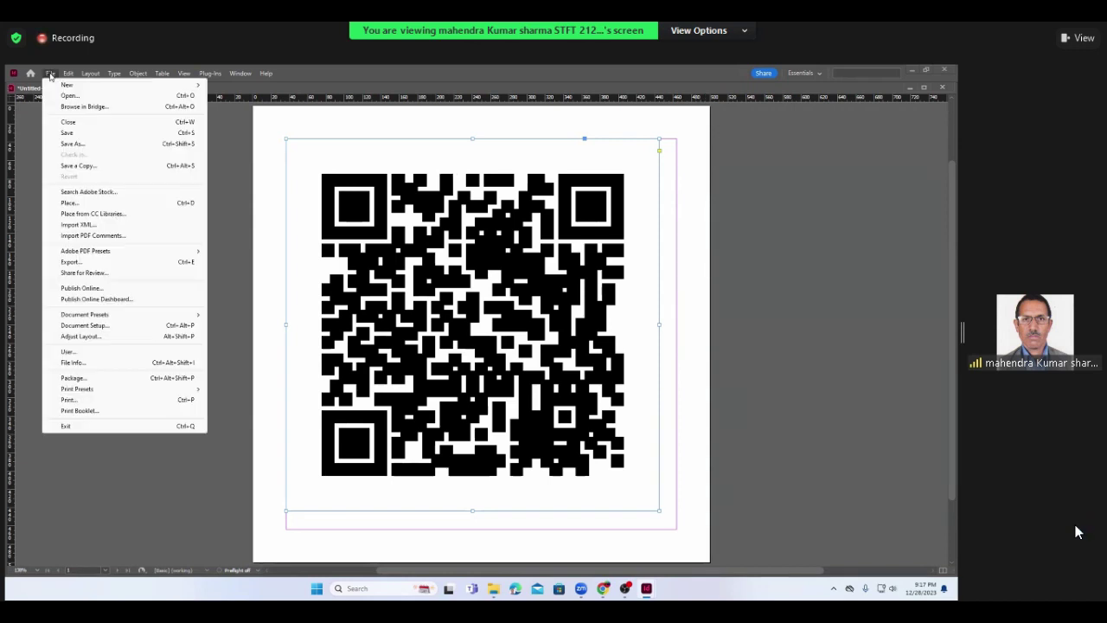
click(77, 147)
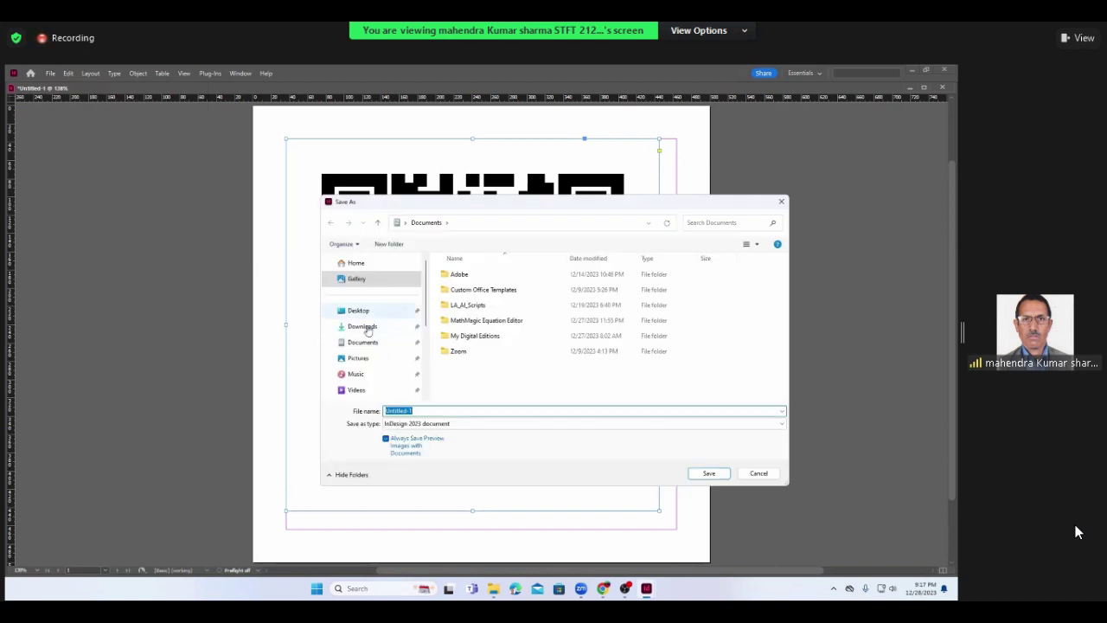
click(364, 328)
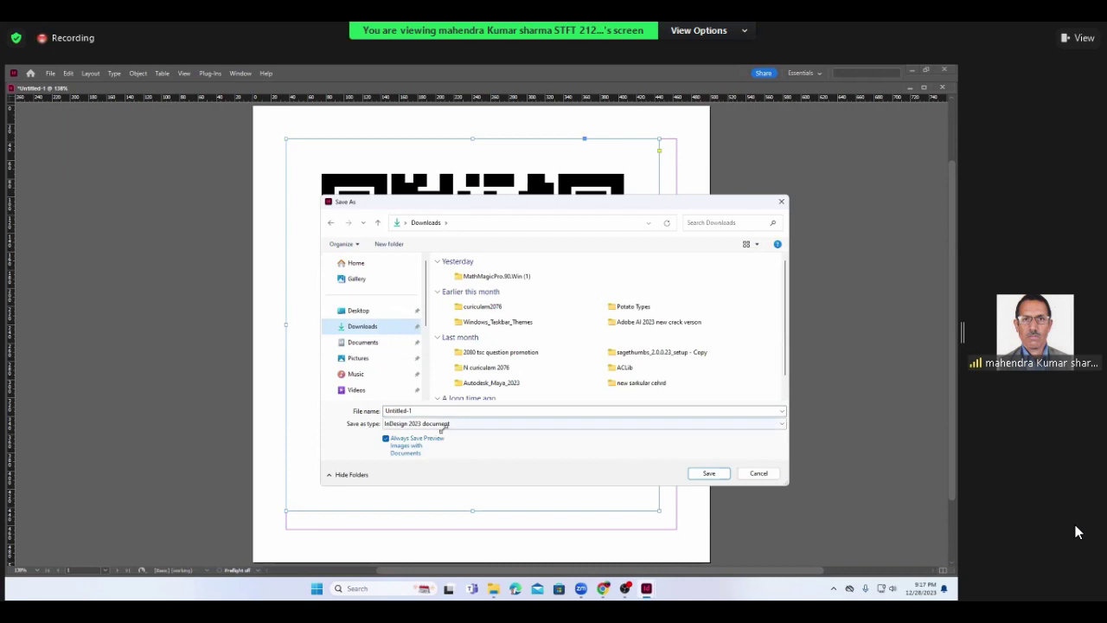
click(783, 426)
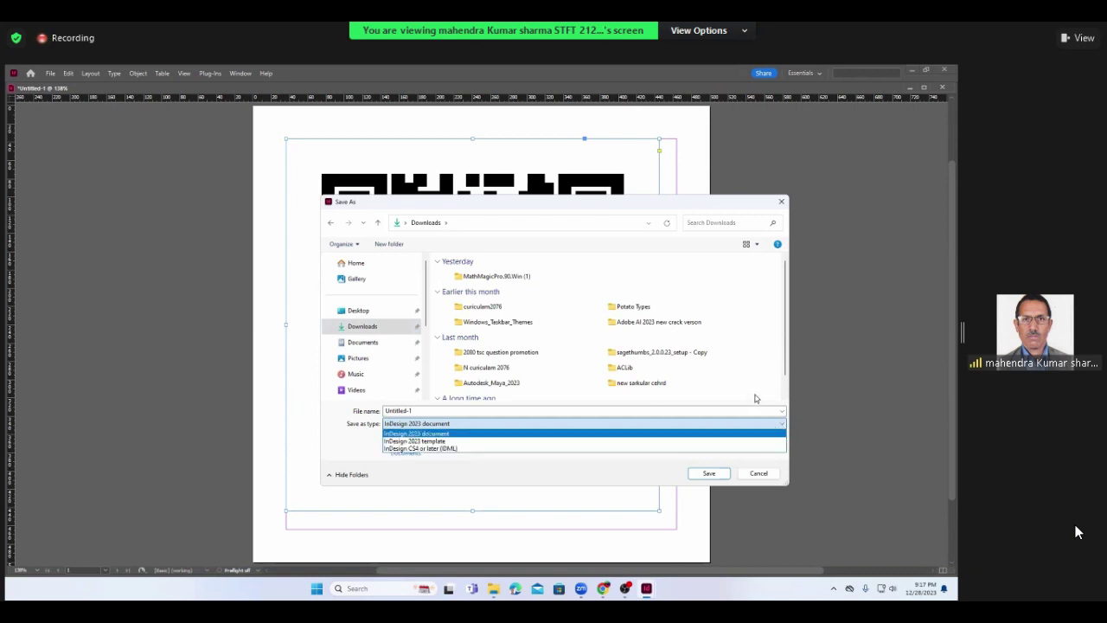
click(762, 479)
click(757, 473)
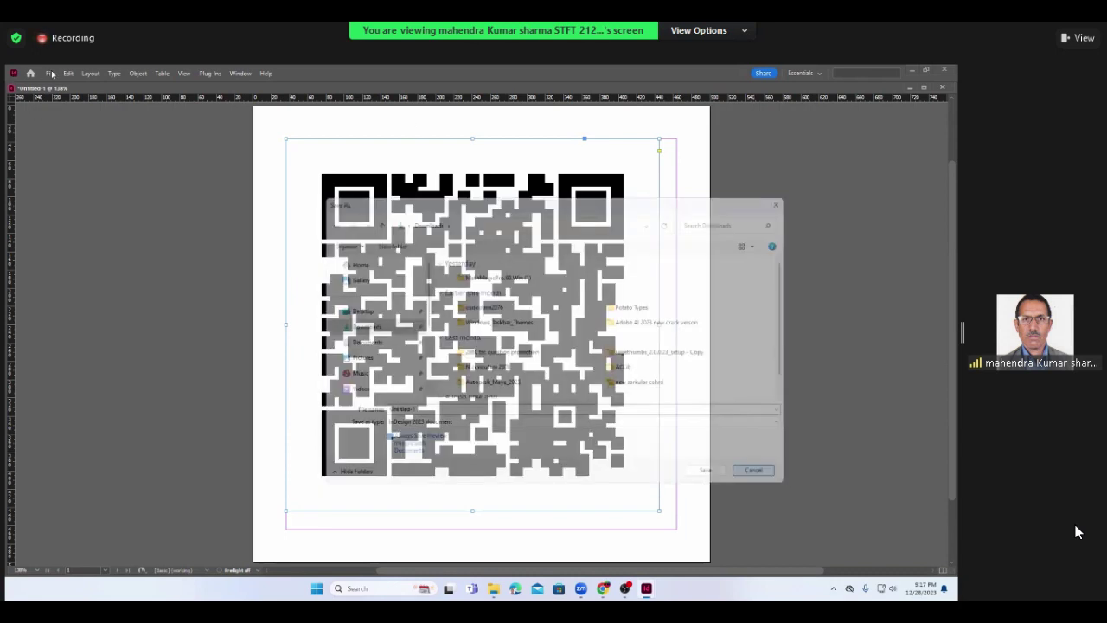
click(51, 73)
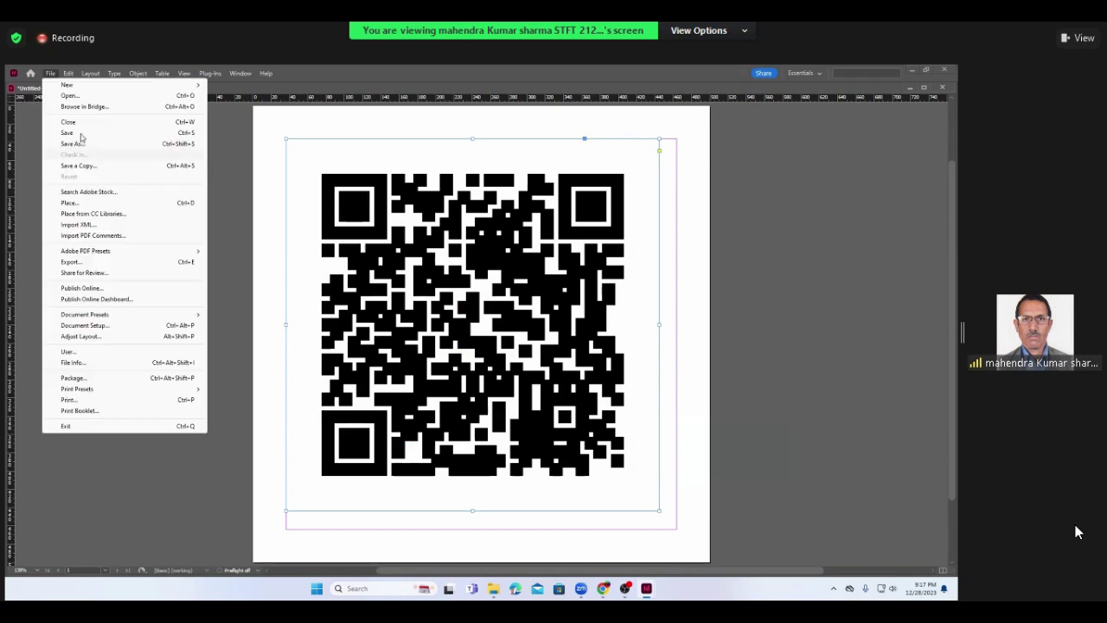
click(76, 143)
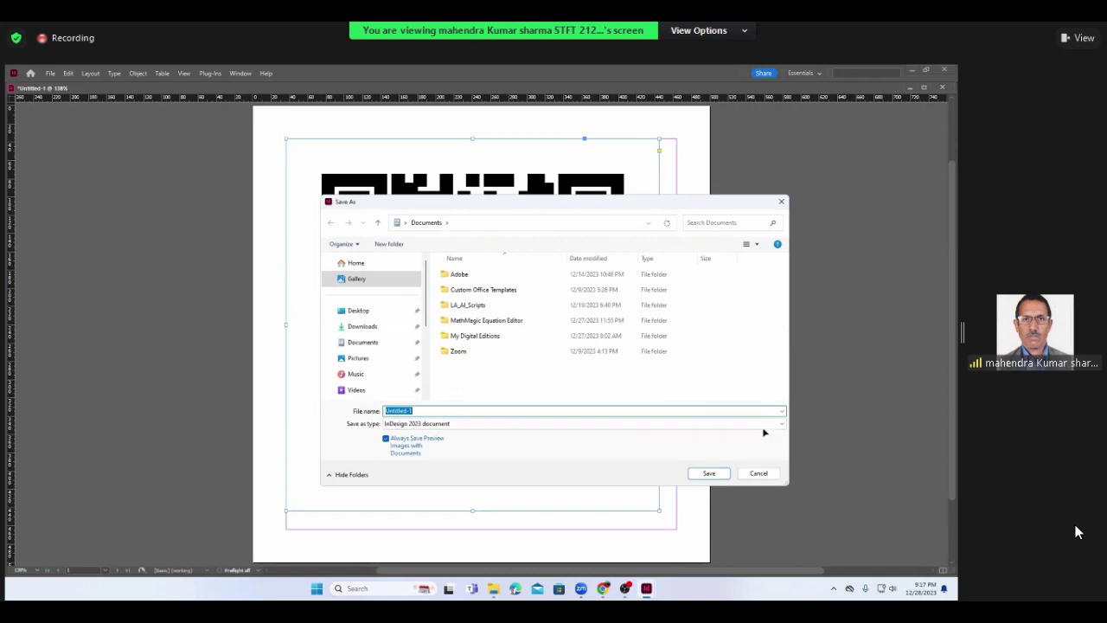
key(Escape)
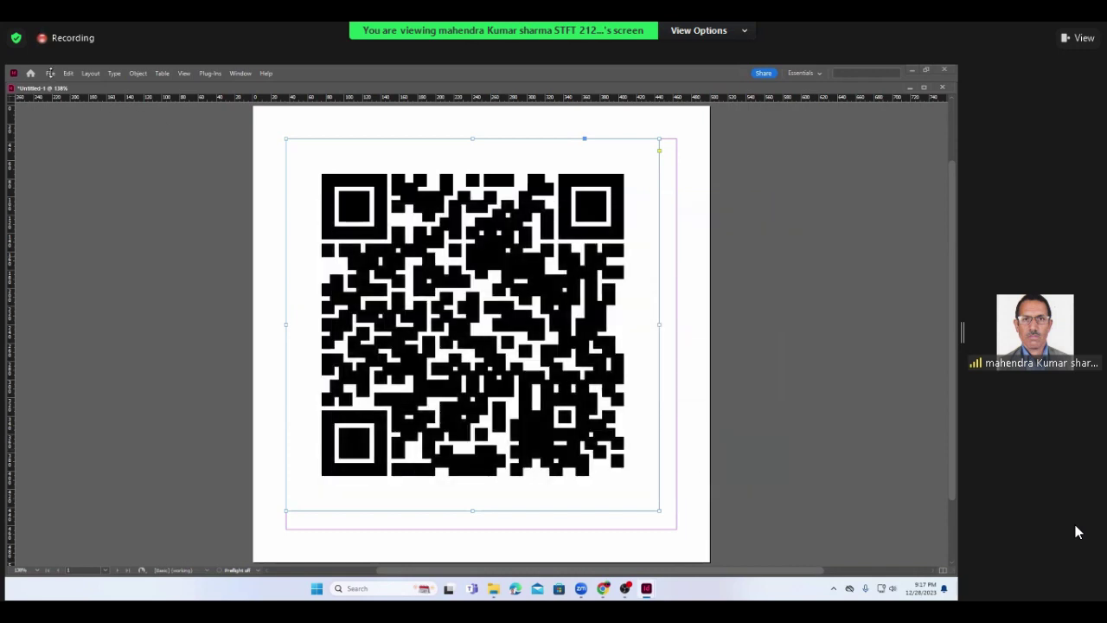
click(50, 73)
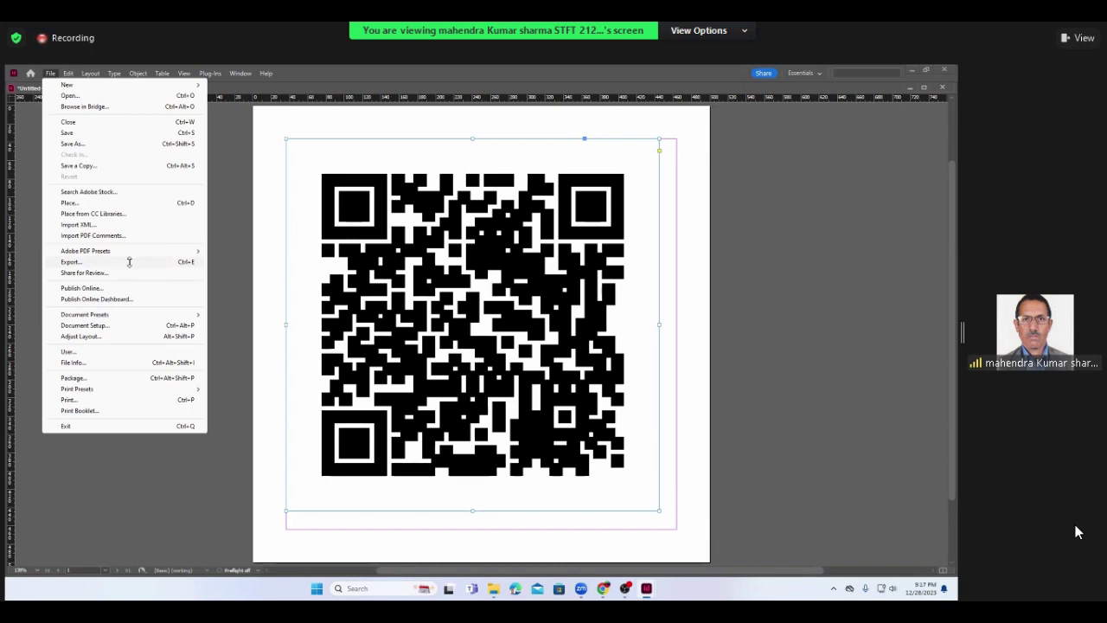
- Export the page as a JPEG file named 'QR code 1'
click(124, 261)
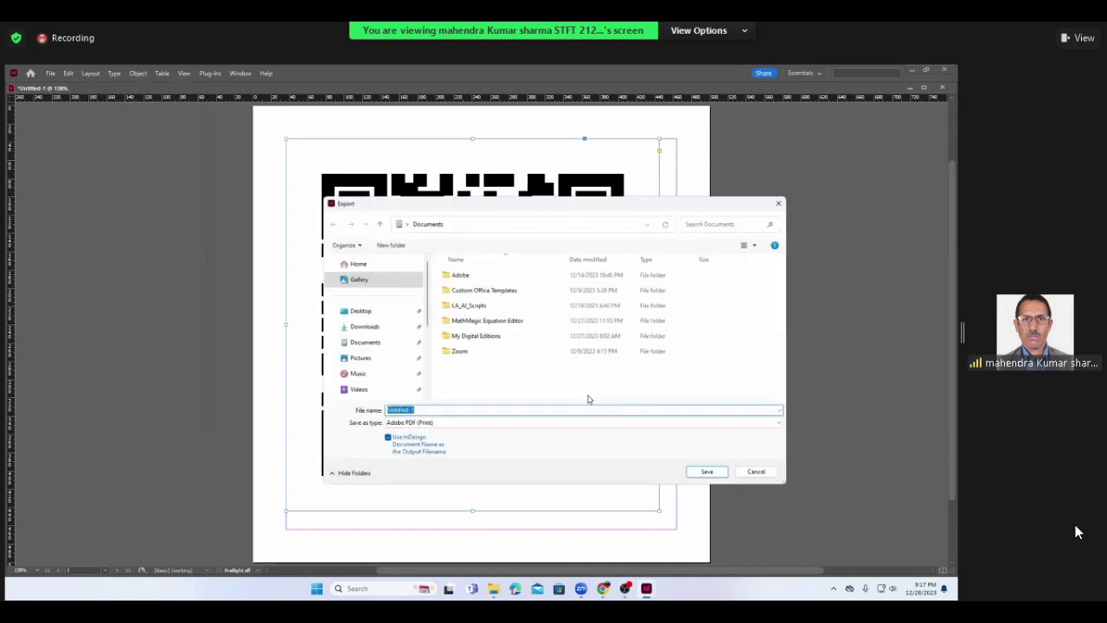
click(781, 423)
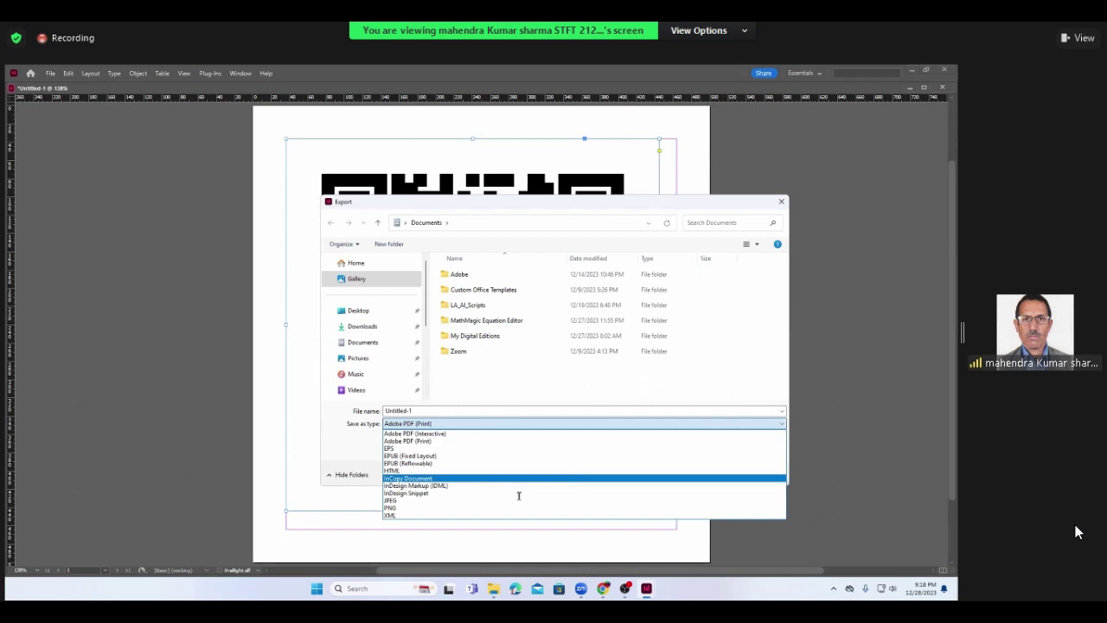
click(441, 500)
double_click(412, 410)
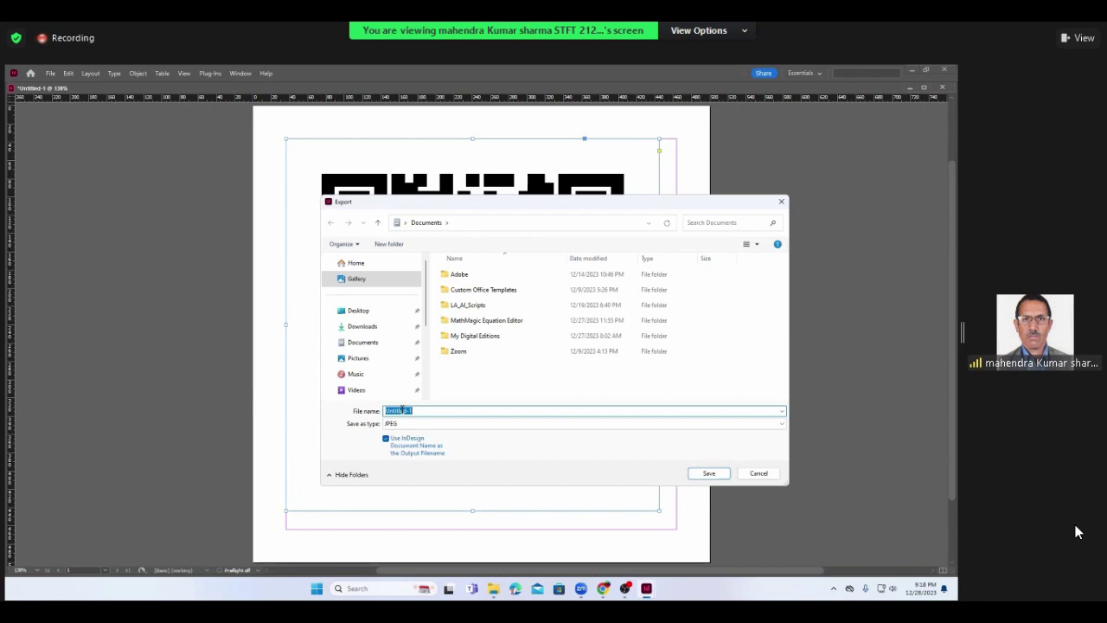
text(Q)
text(R)
text( code)
text( 111)
click(700, 475)
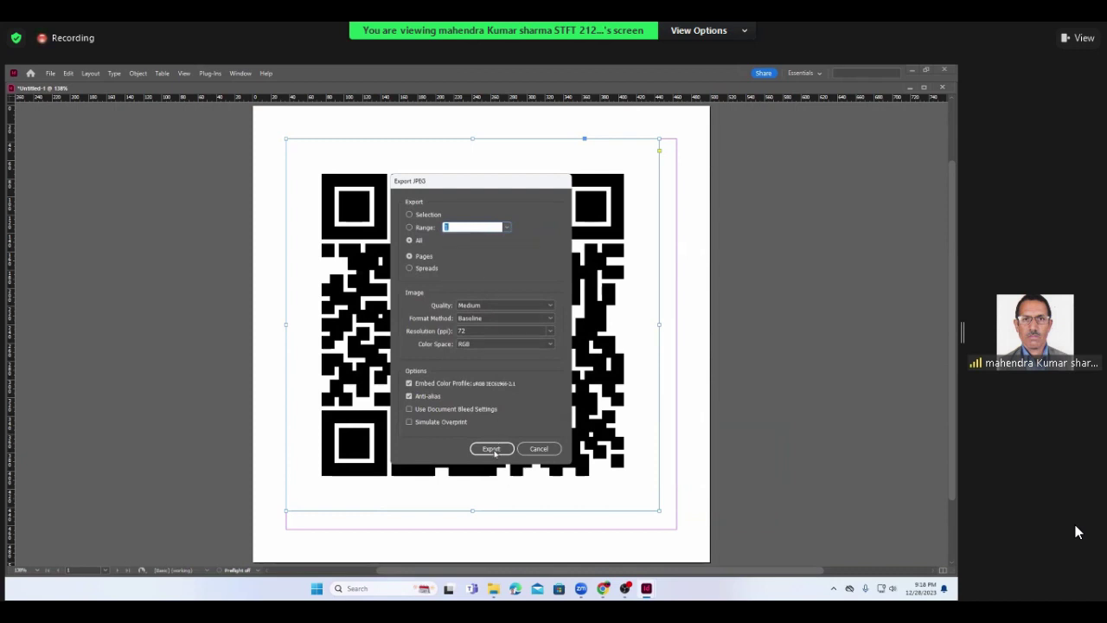
click(489, 449)
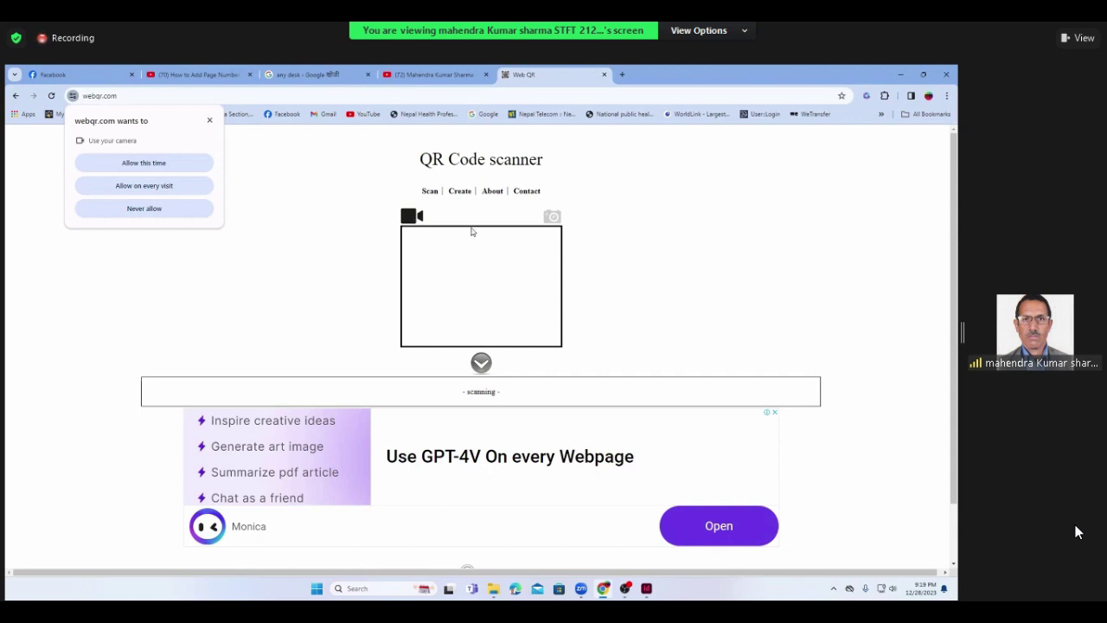
- Open the webqr.com scanner, allow camera access this time, and dismiss the ad overlay
click(431, 191)
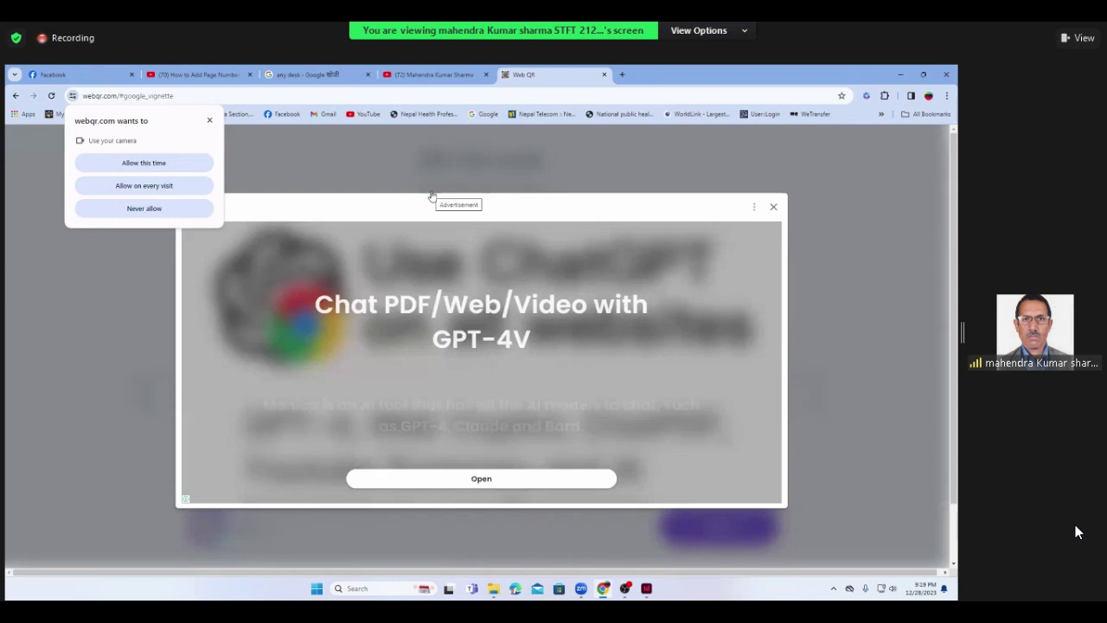
click(136, 167)
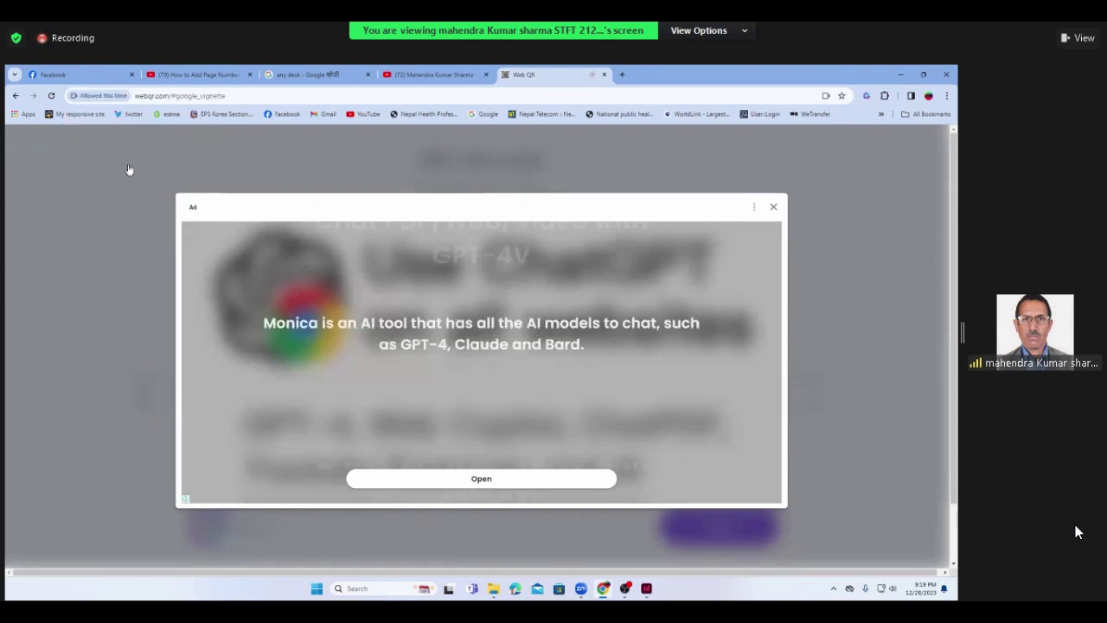
click(773, 206)
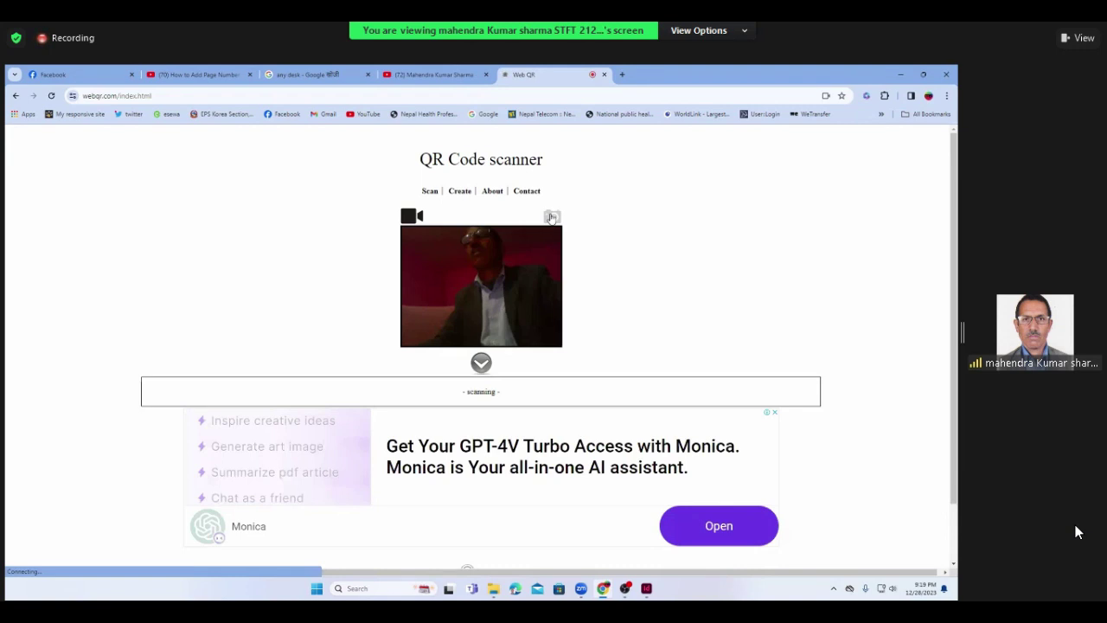
- Switch the scanner to file input and load gcapi.dll from Downloads
click(551, 217)
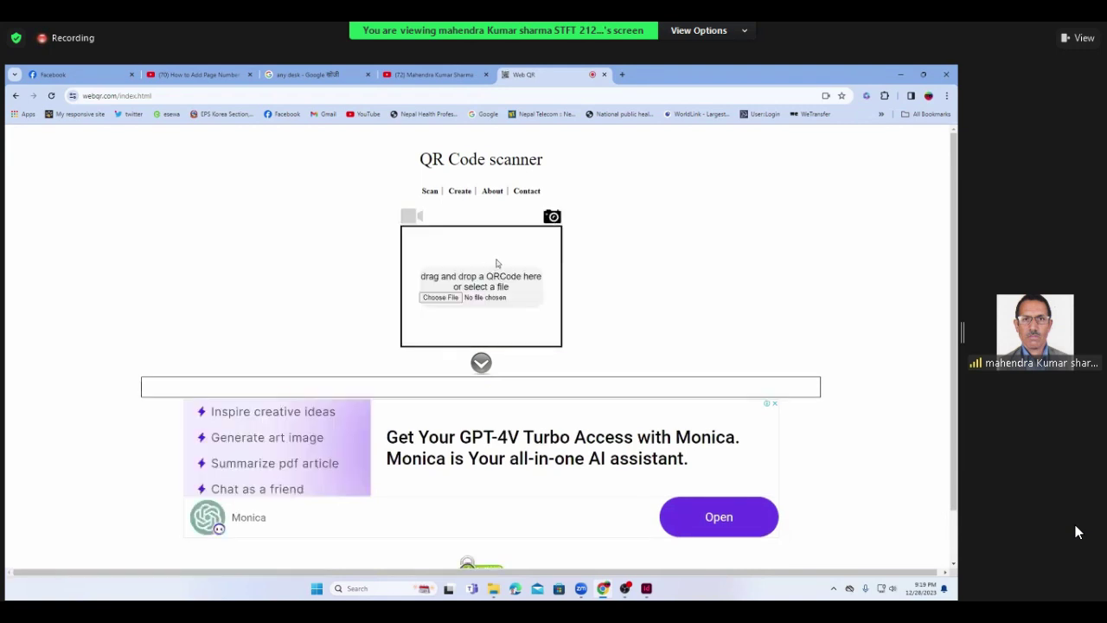
click(440, 297)
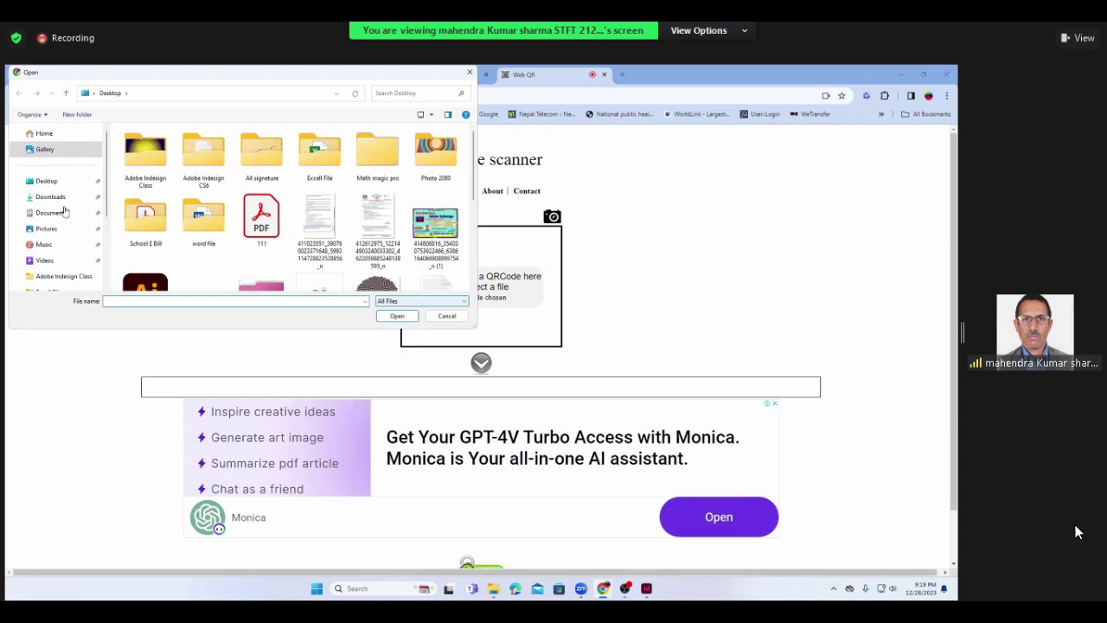
click(50, 197)
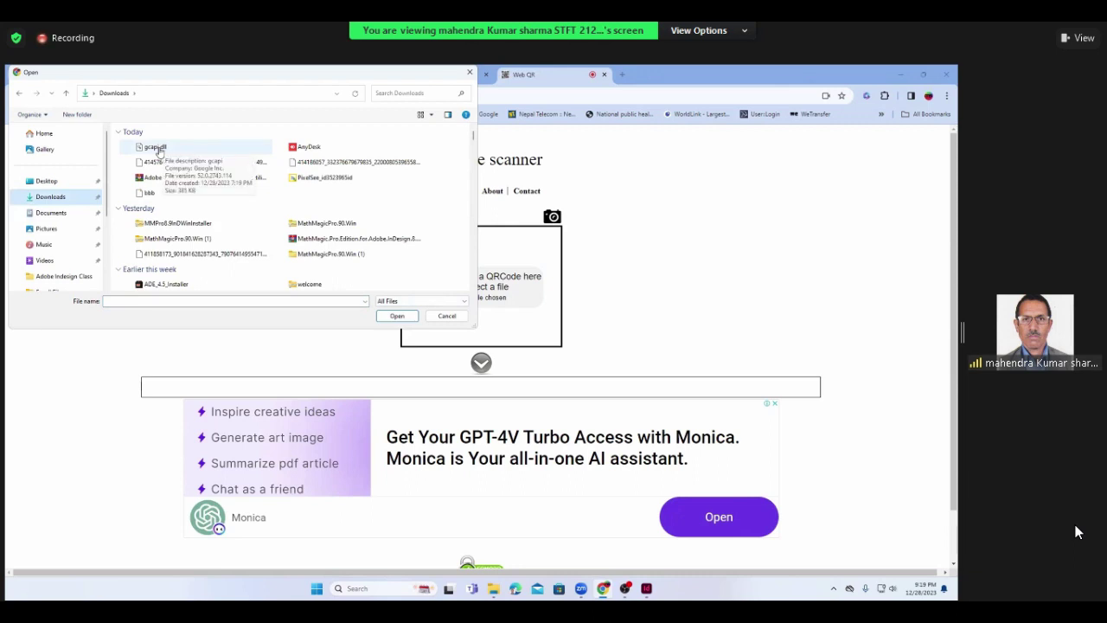
mouse_move(152, 147)
click(155, 149)
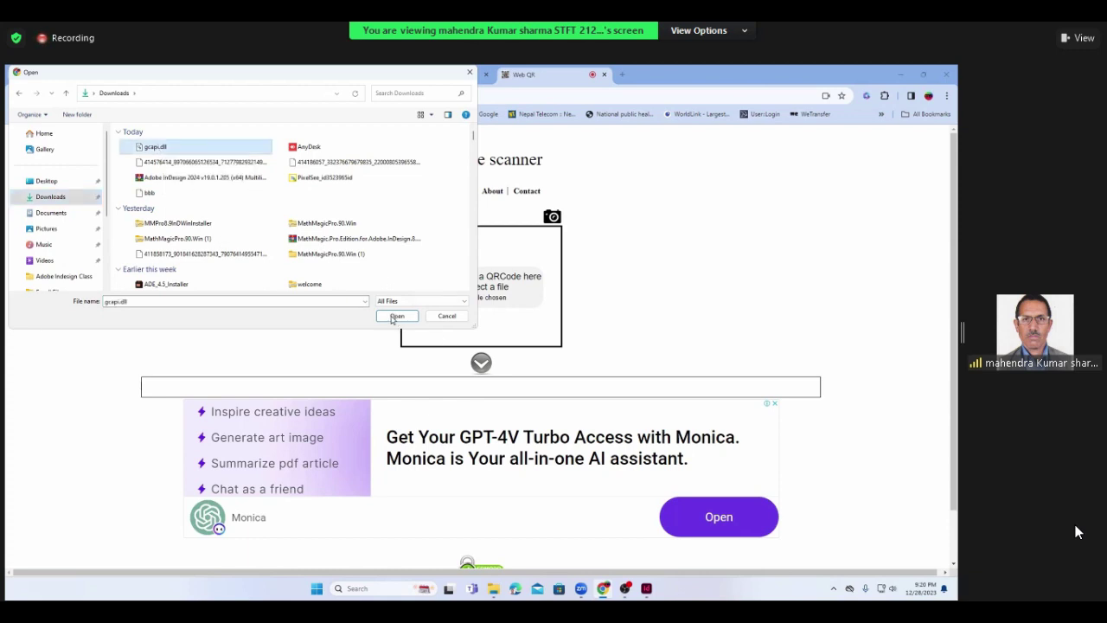
click(396, 315)
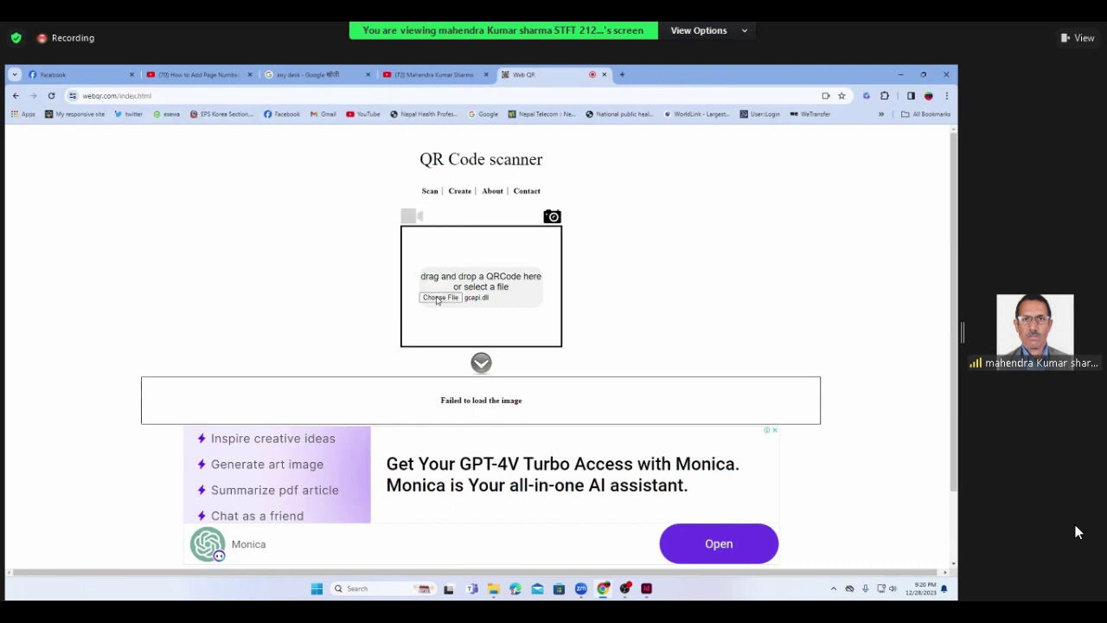
- Retry loading gcapi.dll into the scanner through the file picker
click(437, 297)
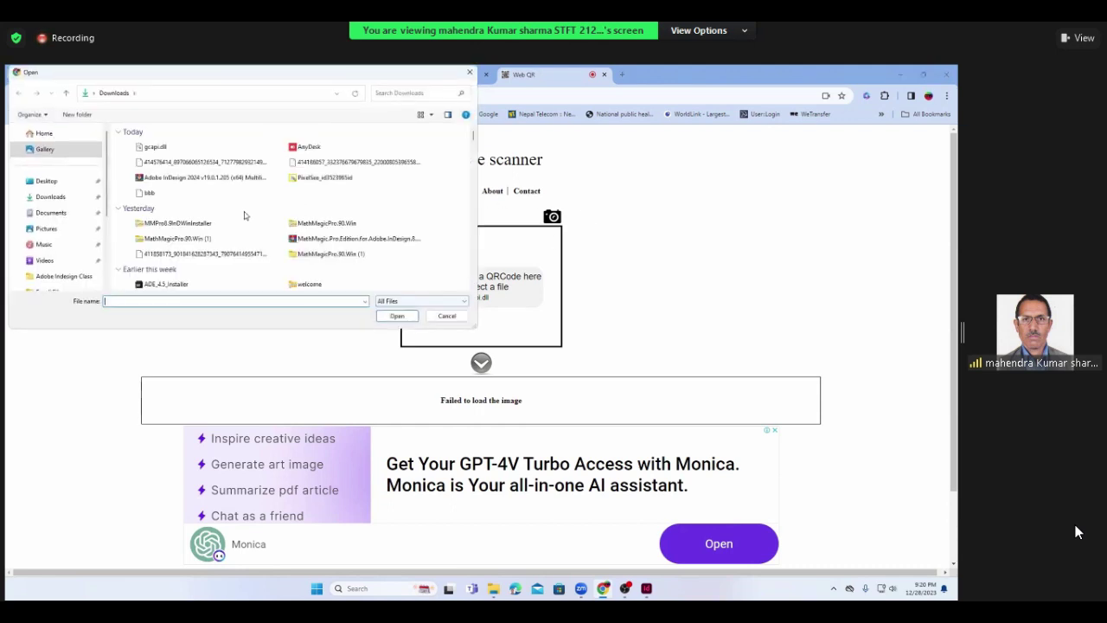
scroll(245, 211, down, 5)
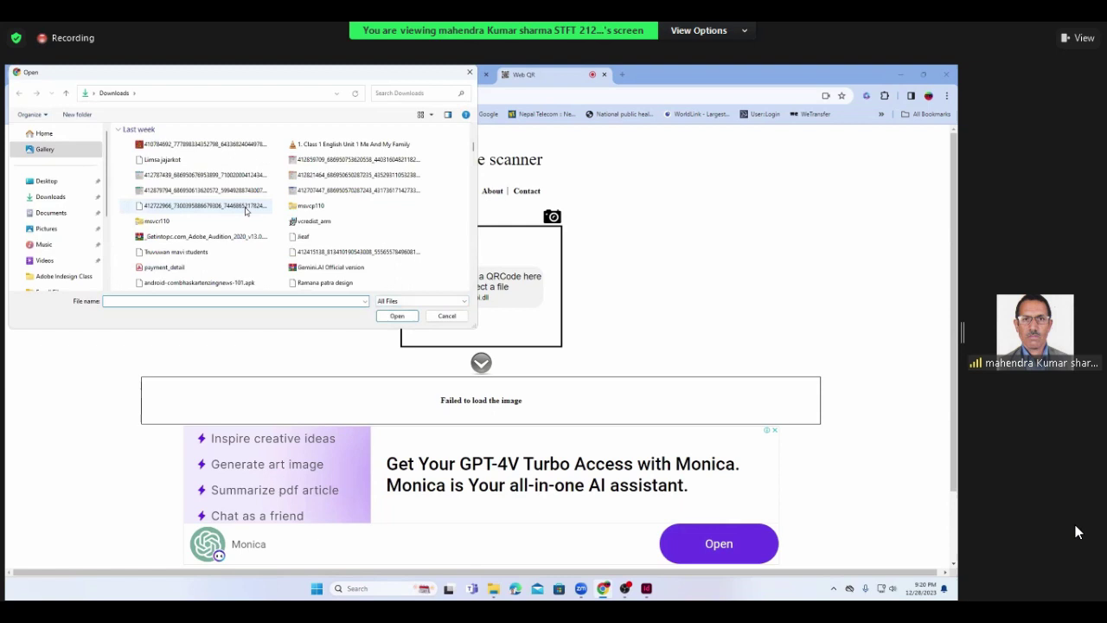
scroll(245, 210, up, 5)
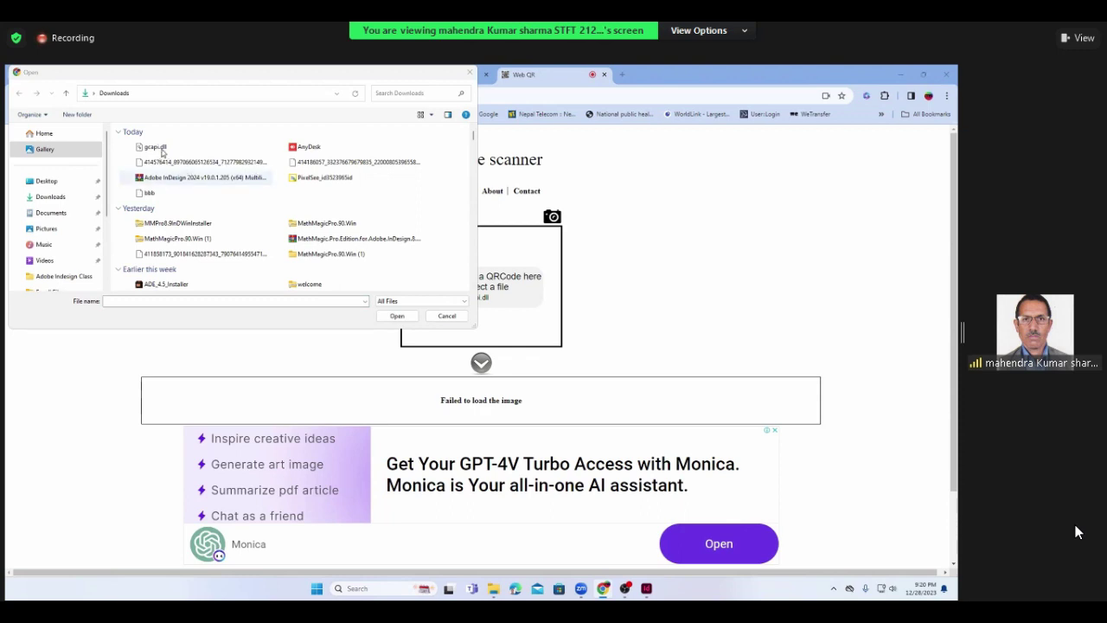
click(159, 149)
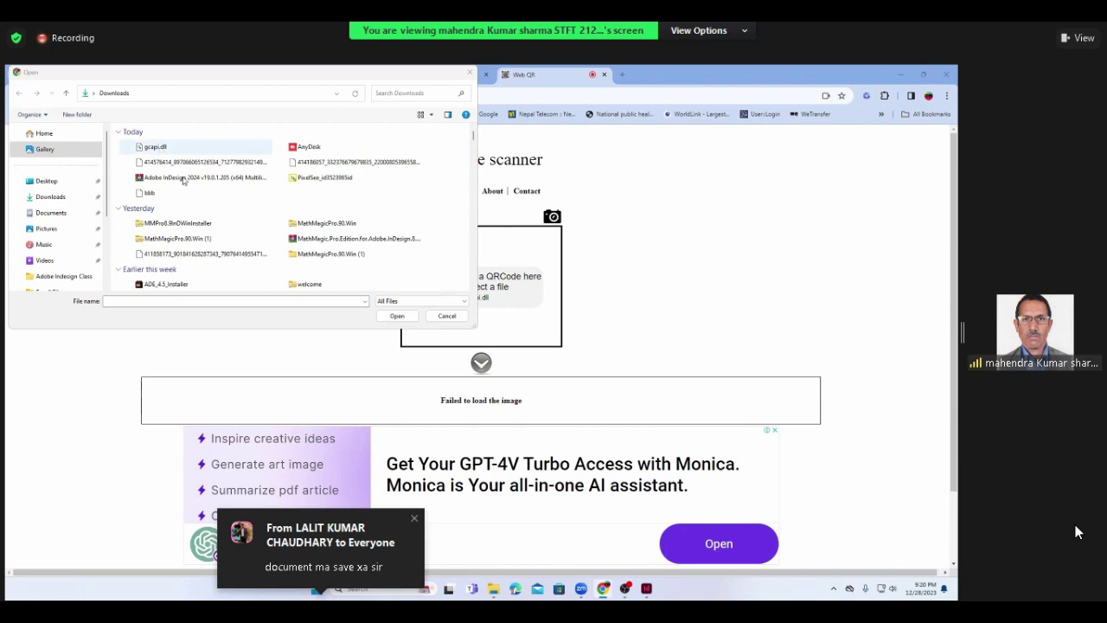
click(394, 316)
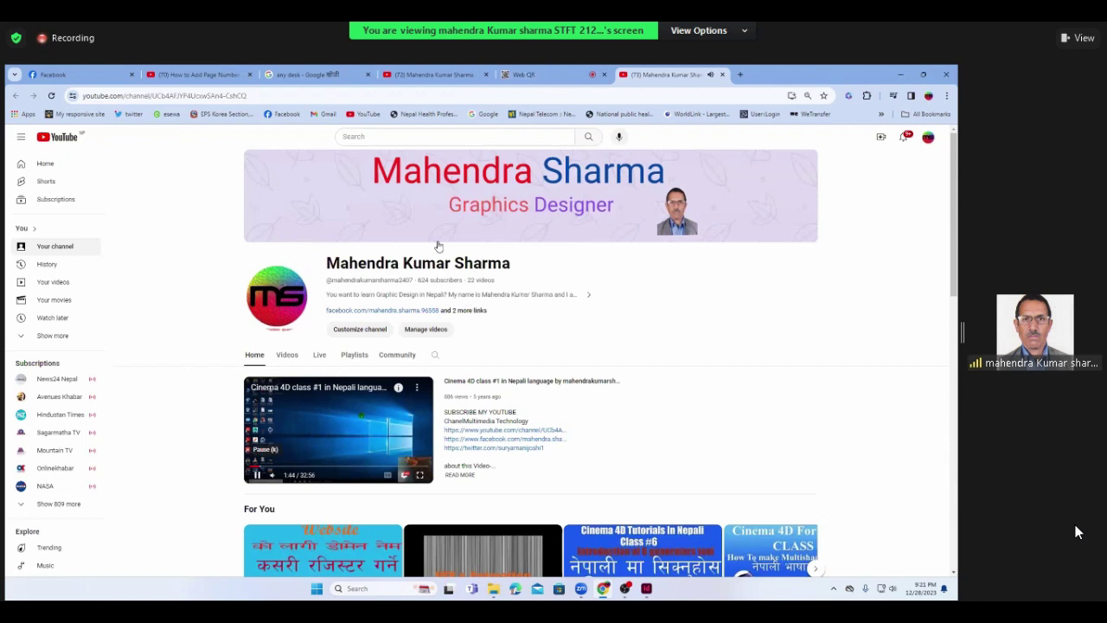
mouse_move(530, 195)
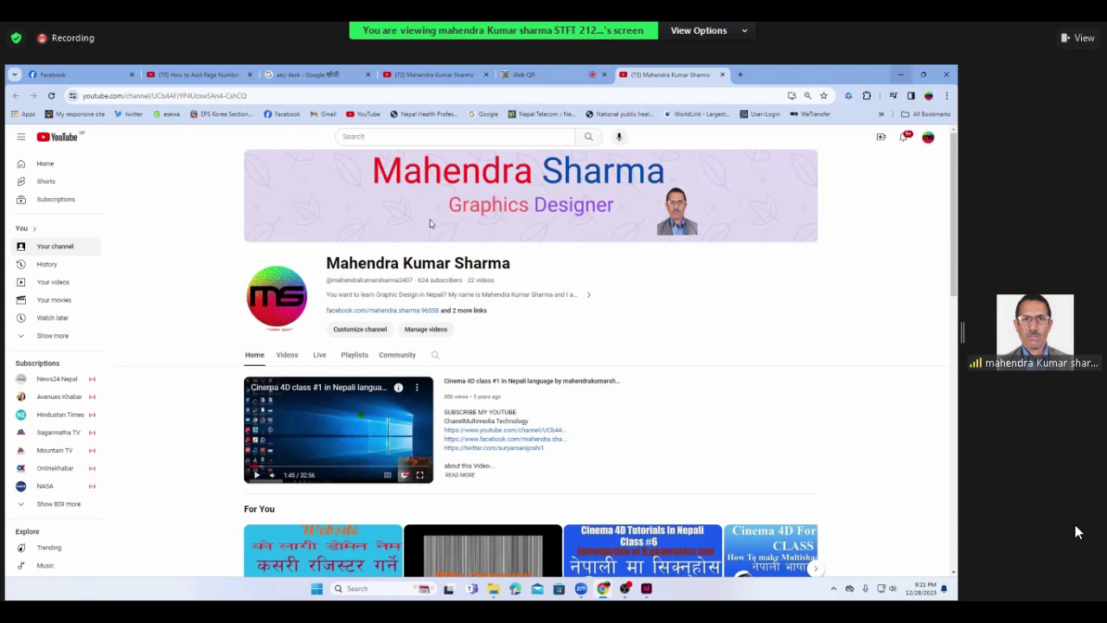
- Check the Web QR tab's decoding of Qr code 111.jpg, then return to InDesign
key(ctrl+shift+Tab)
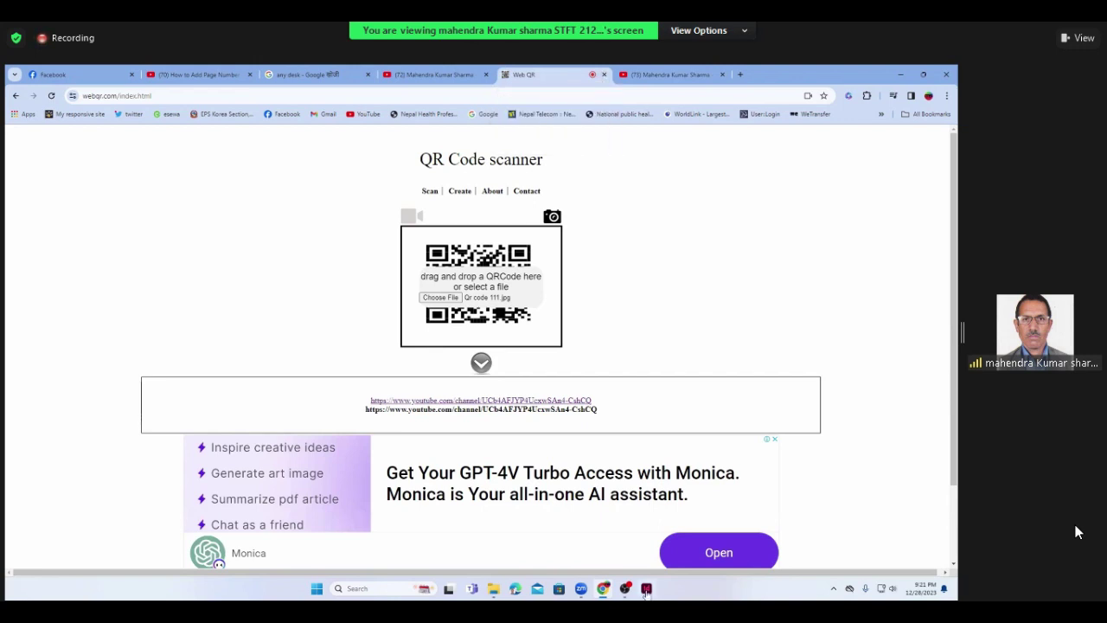
key(alt+Tab)
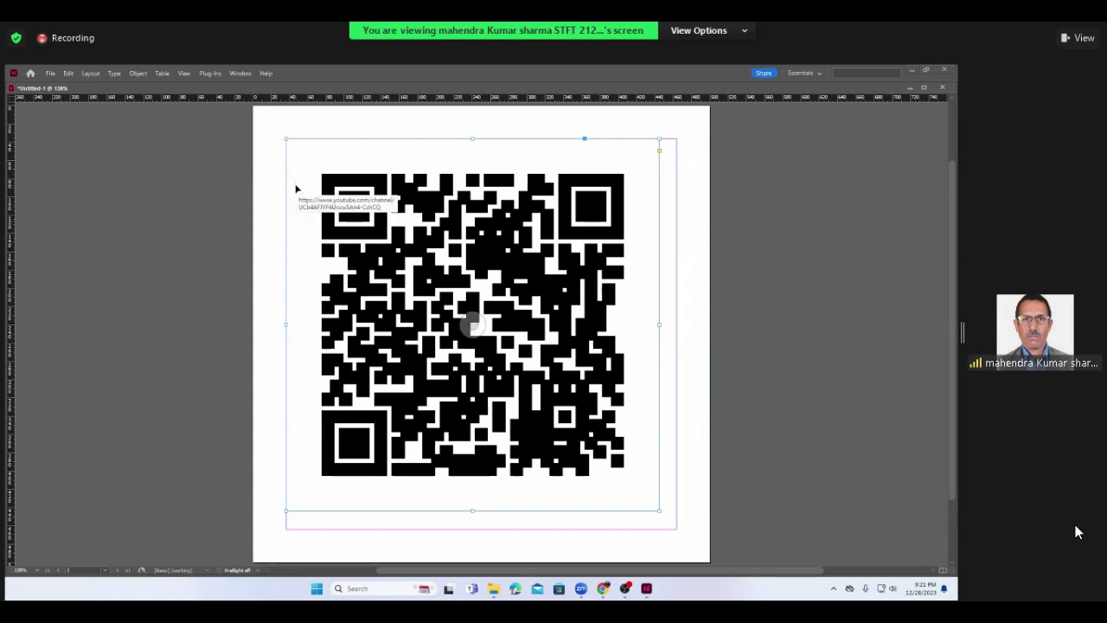
- Delete the YouTube QR code from the page and dismiss the reopened QR generator
key(Delete)
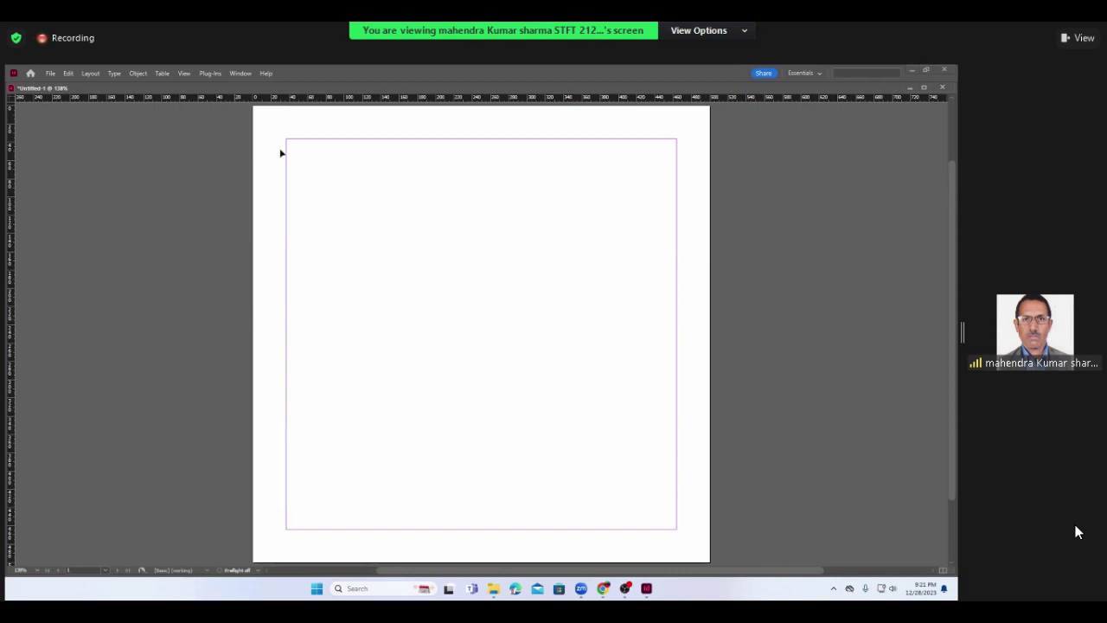
click(136, 73)
click(152, 221)
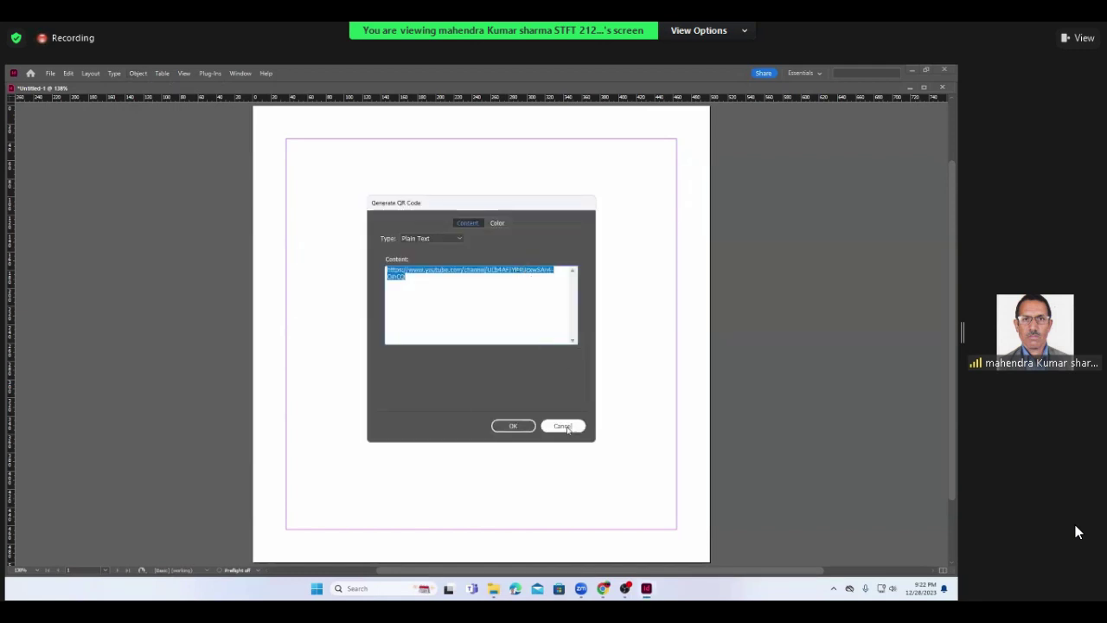
key(Escape)
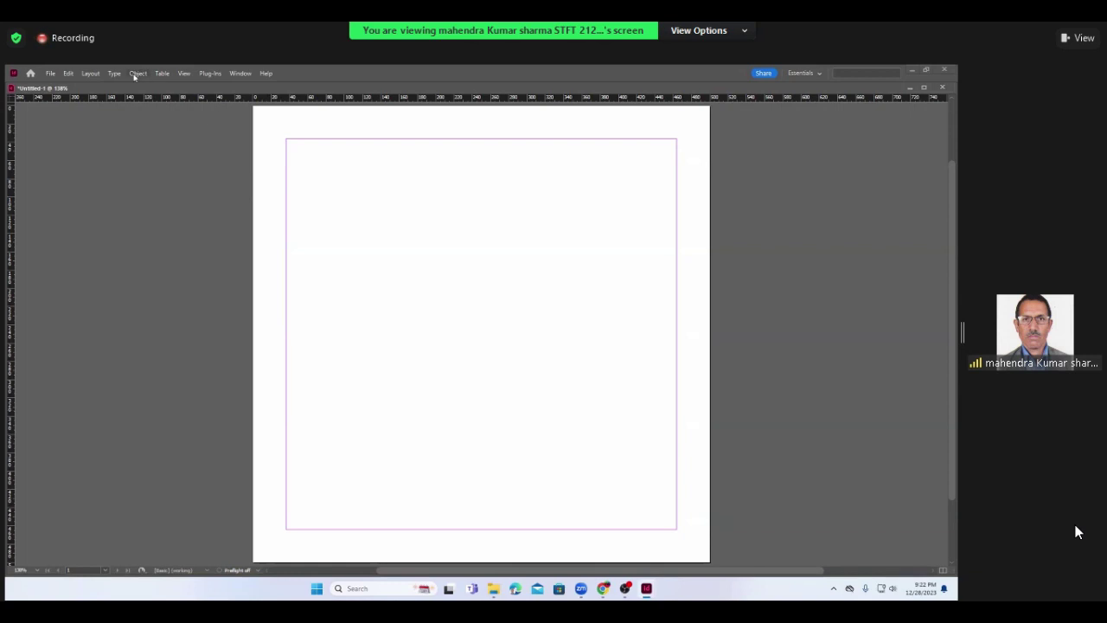
- Clear the QR content, set type to Web Hyperlink, cancel, and return to Chrome
click(138, 73)
click(163, 219)
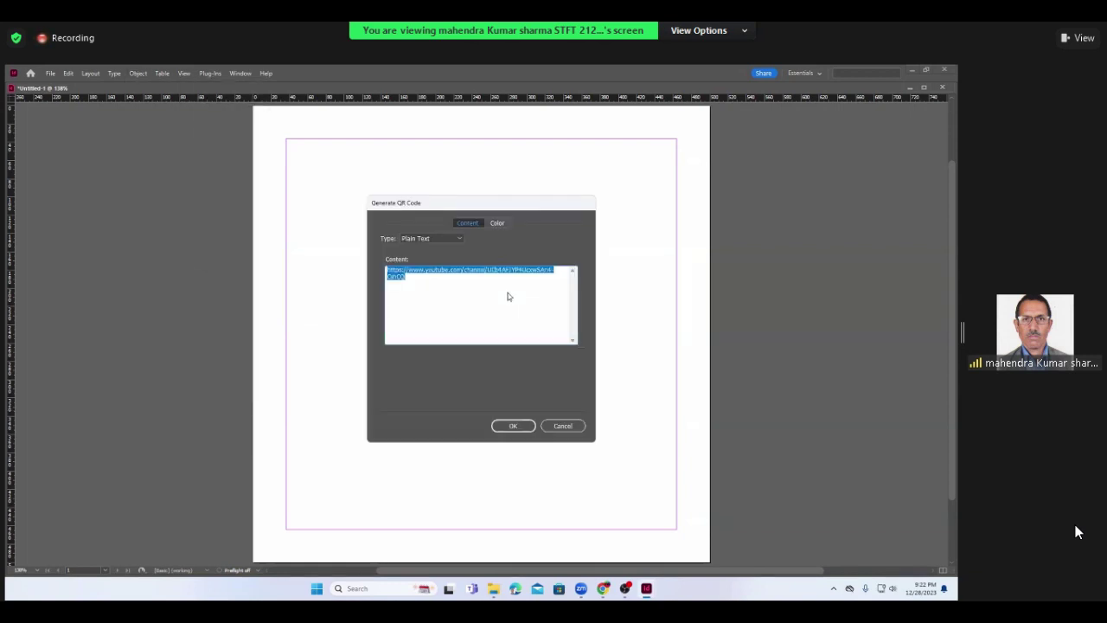
key(BackSpace)
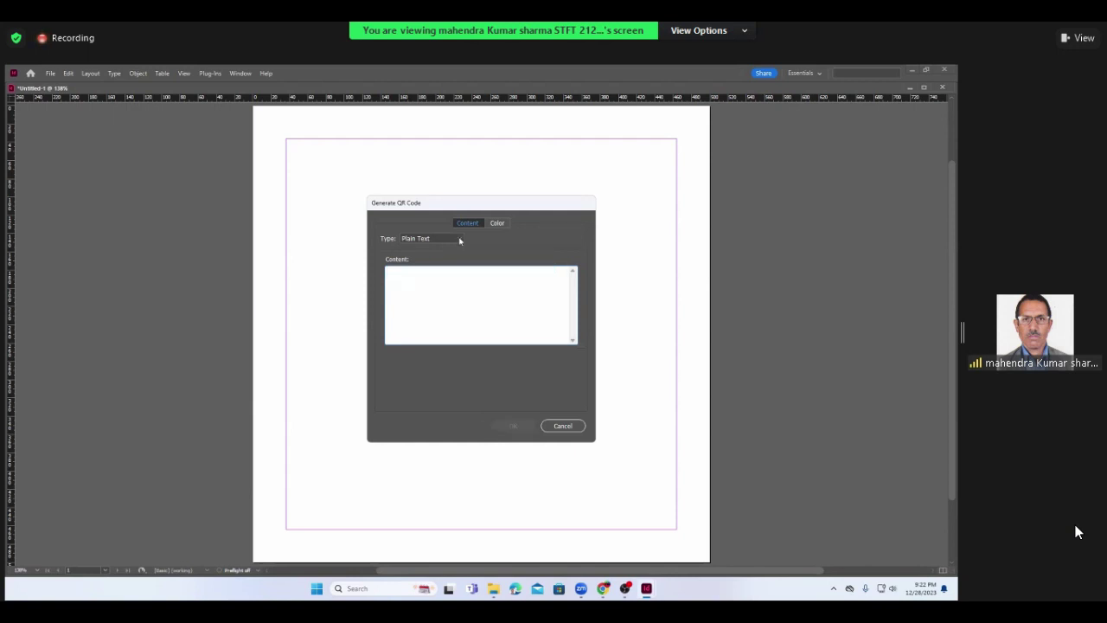
click(438, 239)
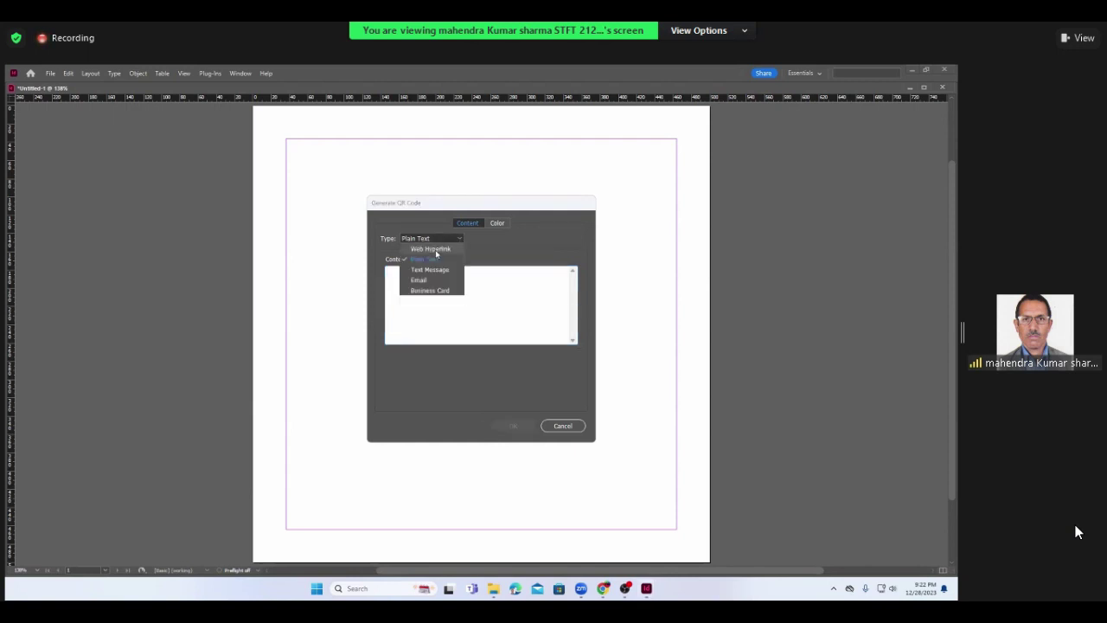
click(433, 249)
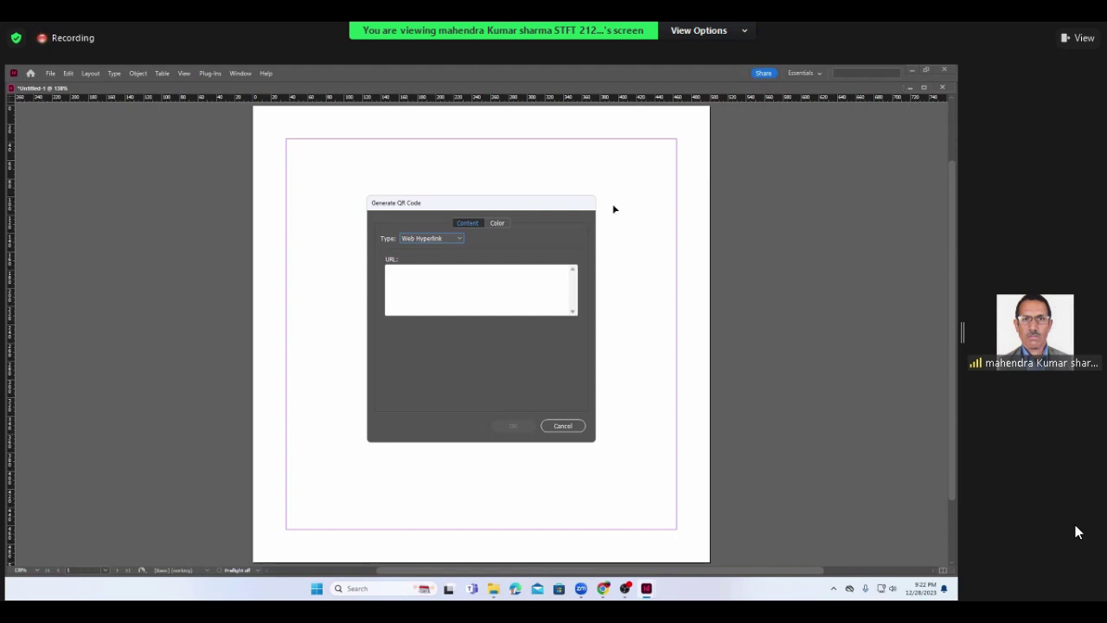
key(Escape)
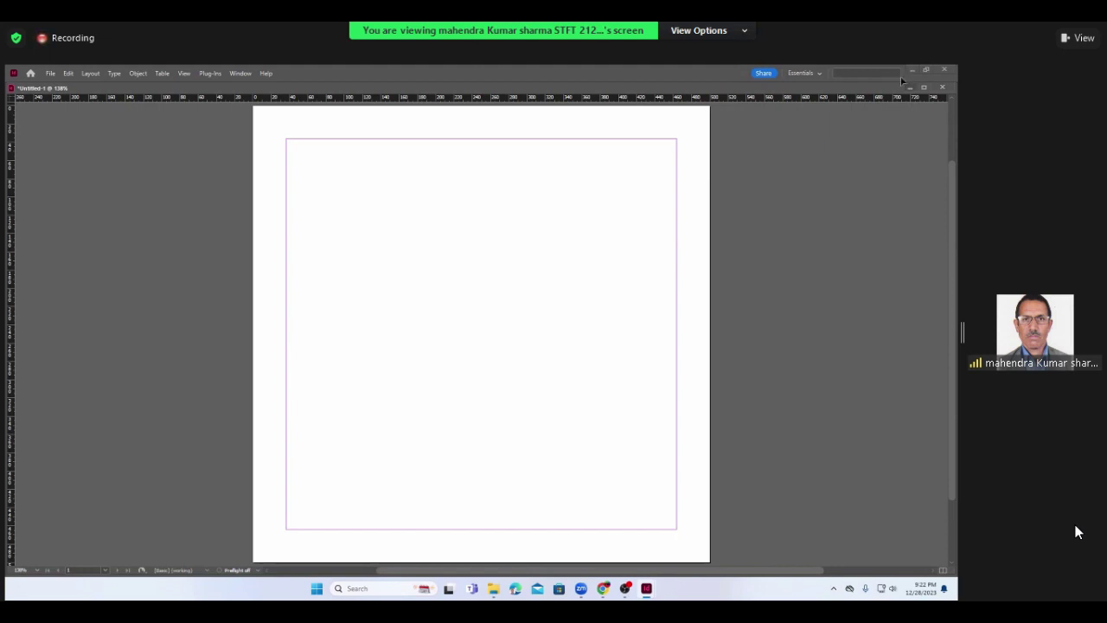
key(alt+Tab)
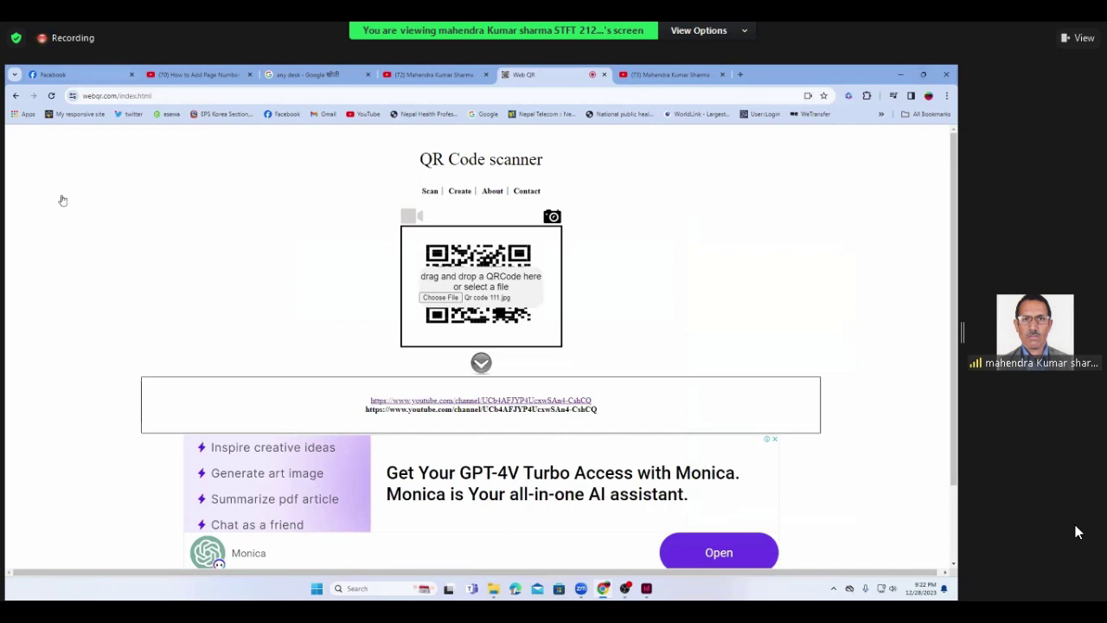
- Switch to the Facebook tab, select the profile URL, and go back to InDesign
key(ctrl+1)
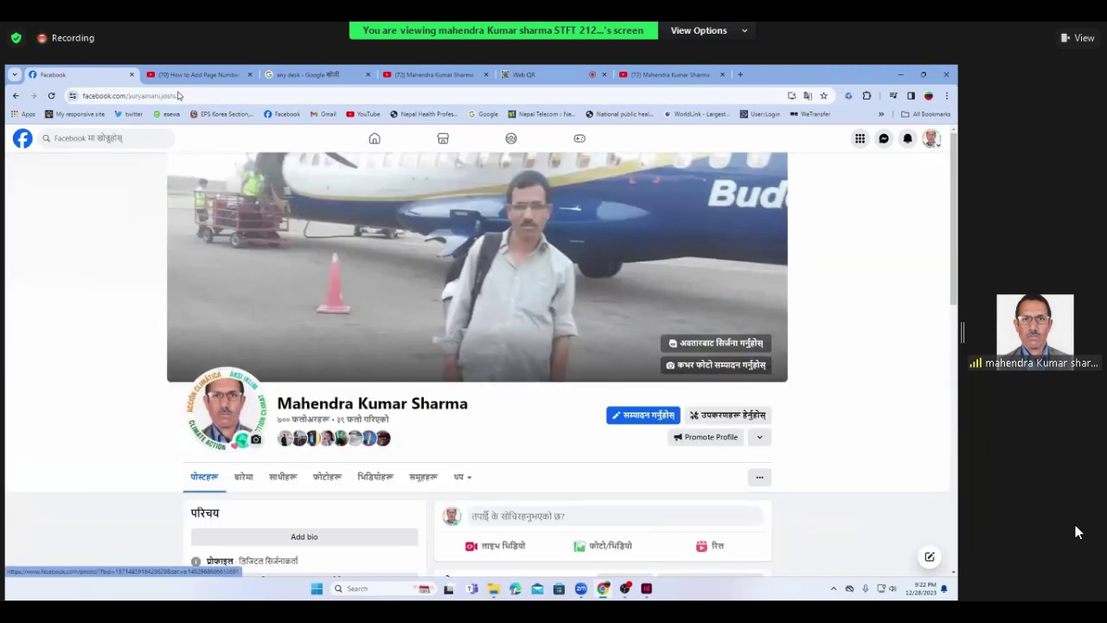
click(79, 94)
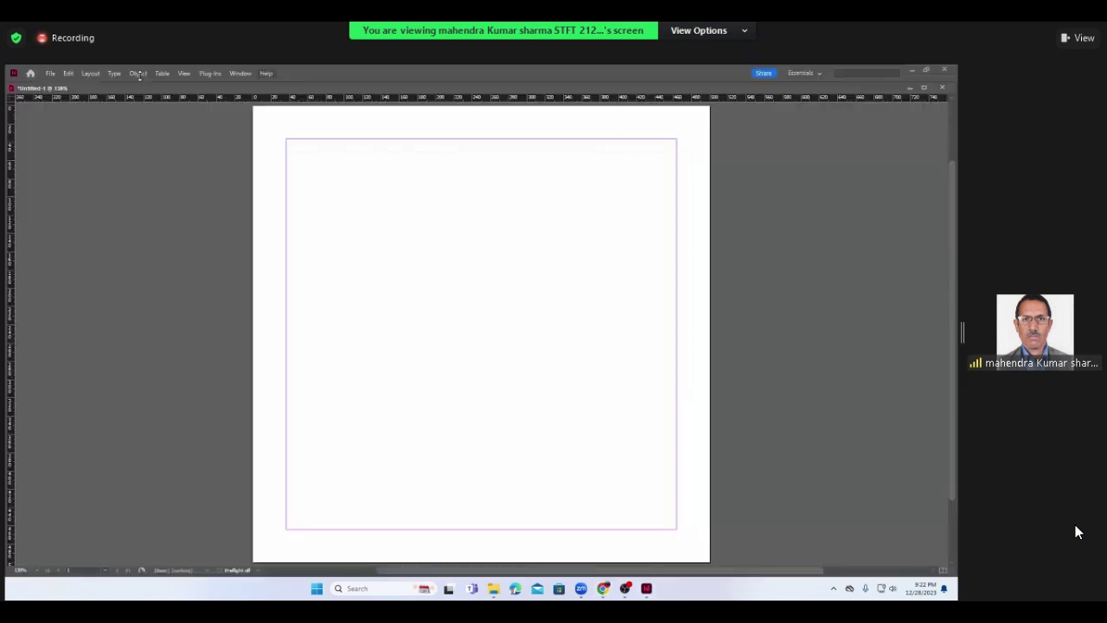
click(139, 75)
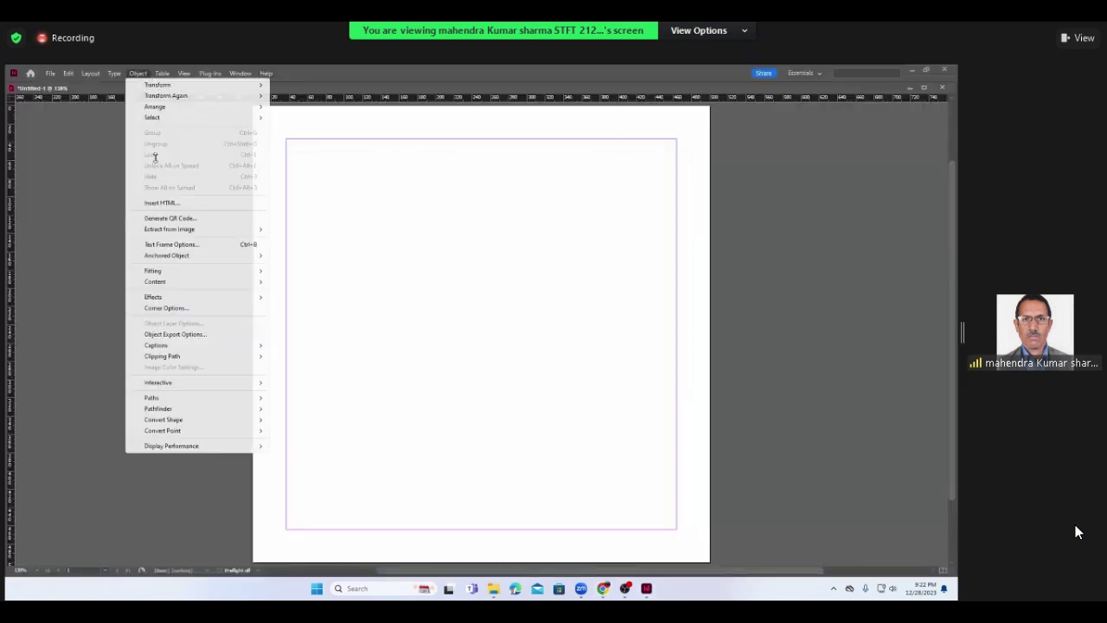
- Generate a Web Hyperlink QR code from the pasted Facebook profile link
click(160, 218)
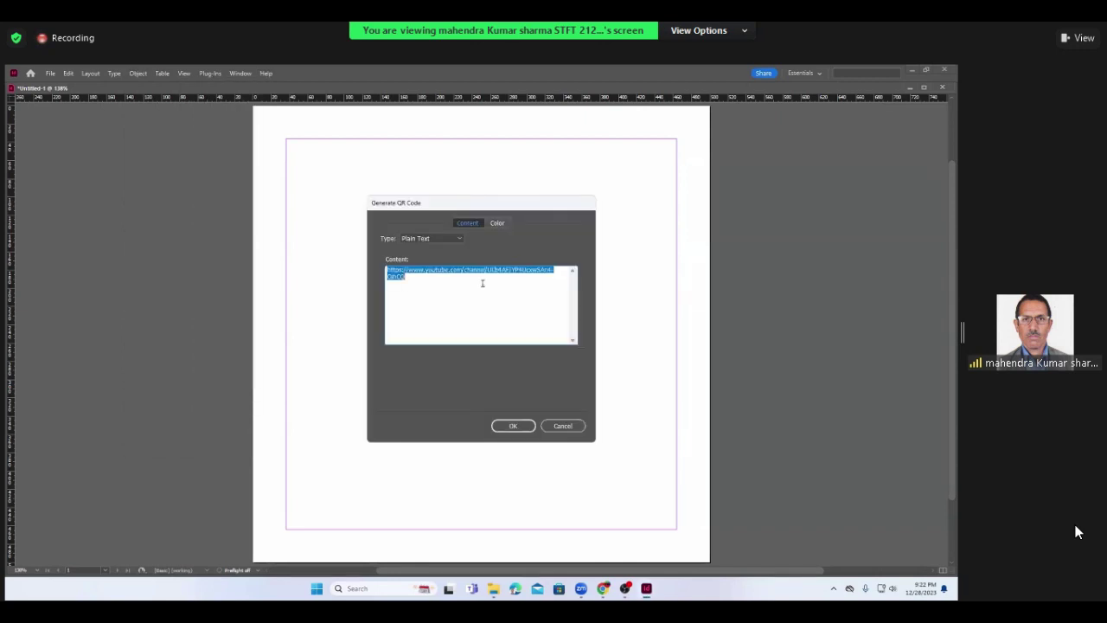
key(BackSpace)
key(ctrl+v)
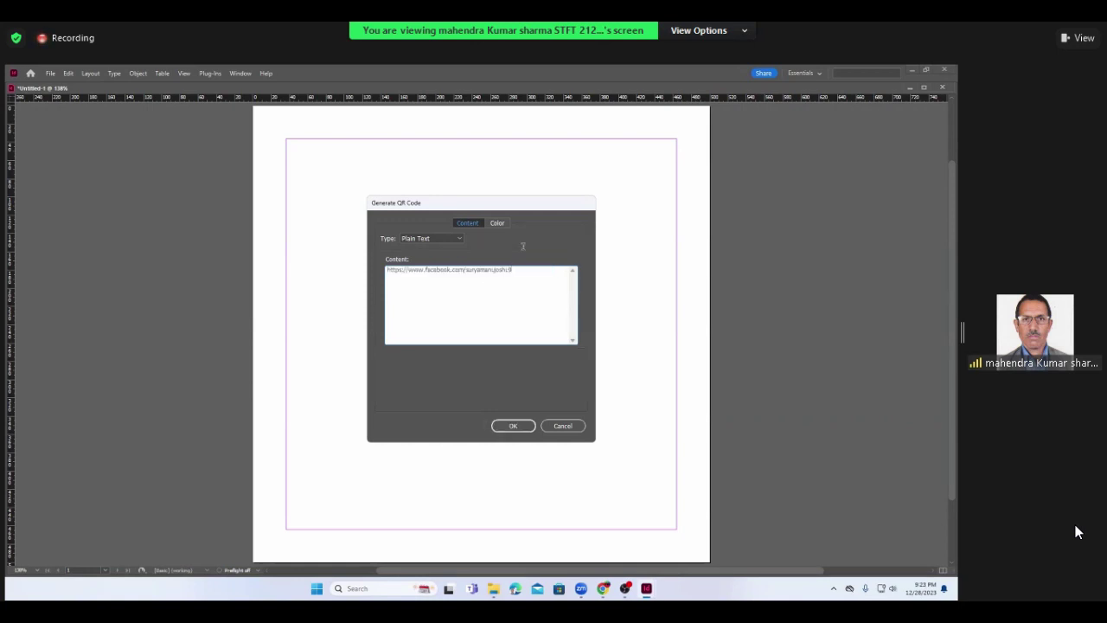
click(441, 241)
click(419, 248)
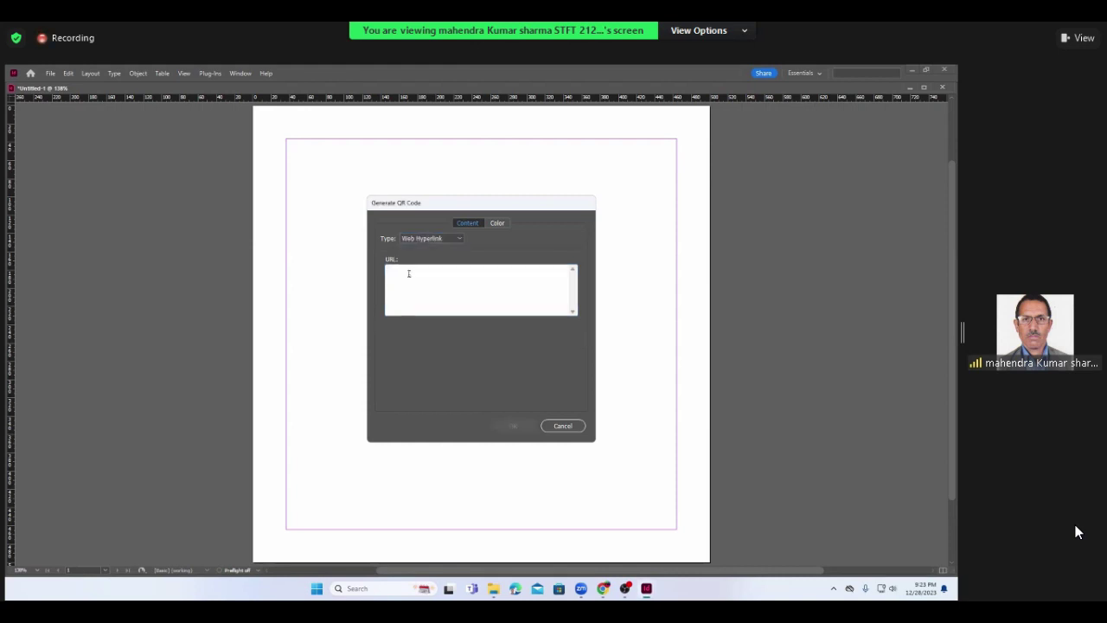
key(ctrl+v)
click(514, 425)
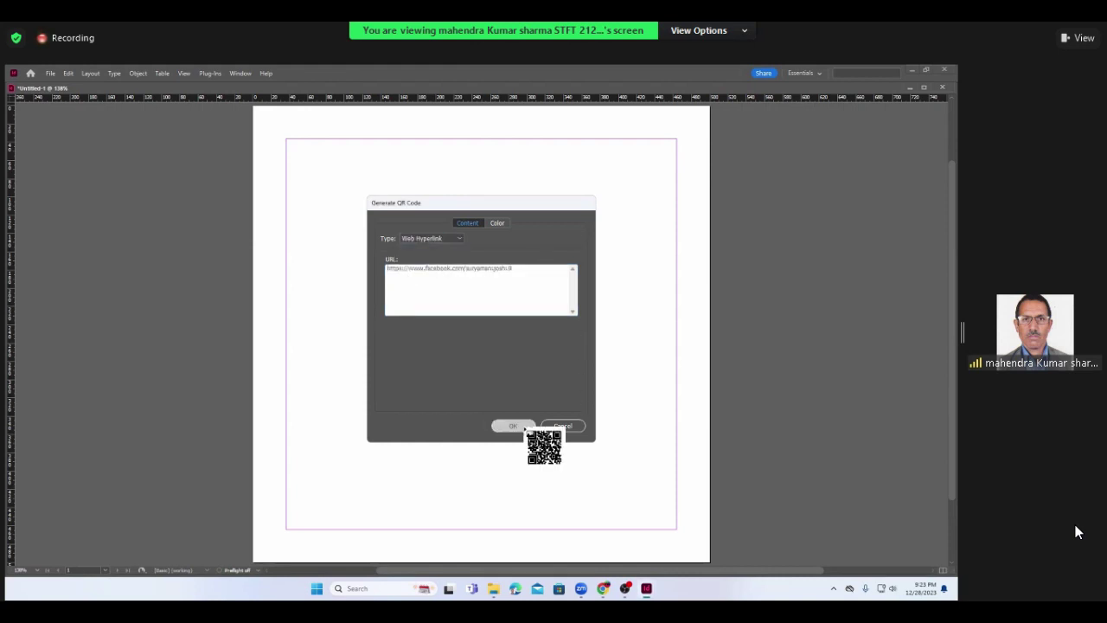
- Place the loaded QR code as a large square frame from the top-left margin
drag(304, 149, 326, 169)
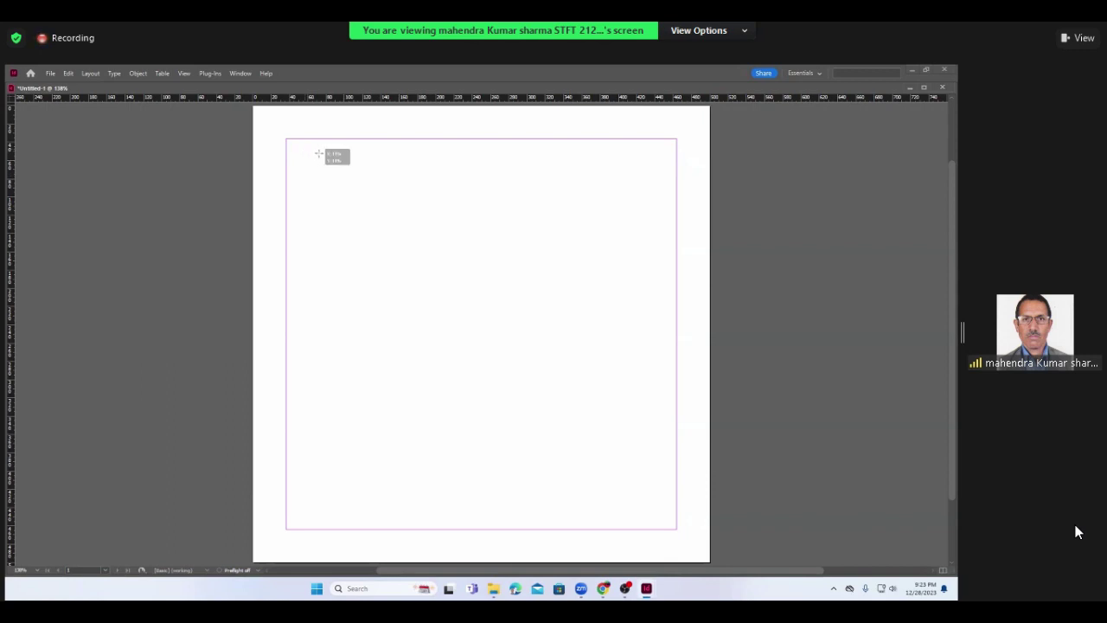
drag(535, 234, 480, 317)
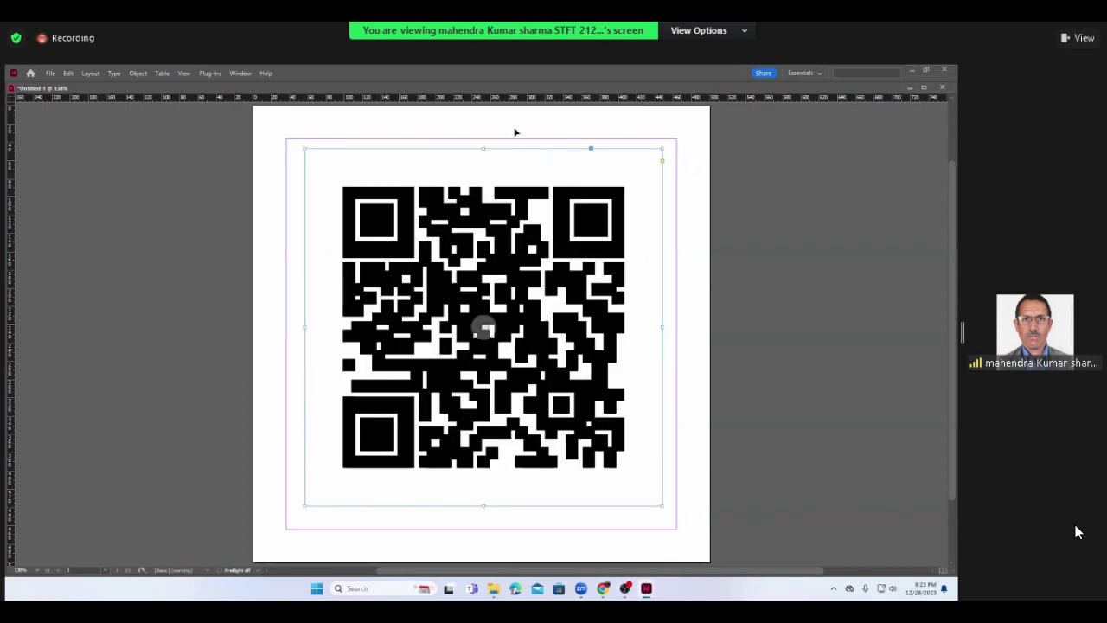
click(909, 71)
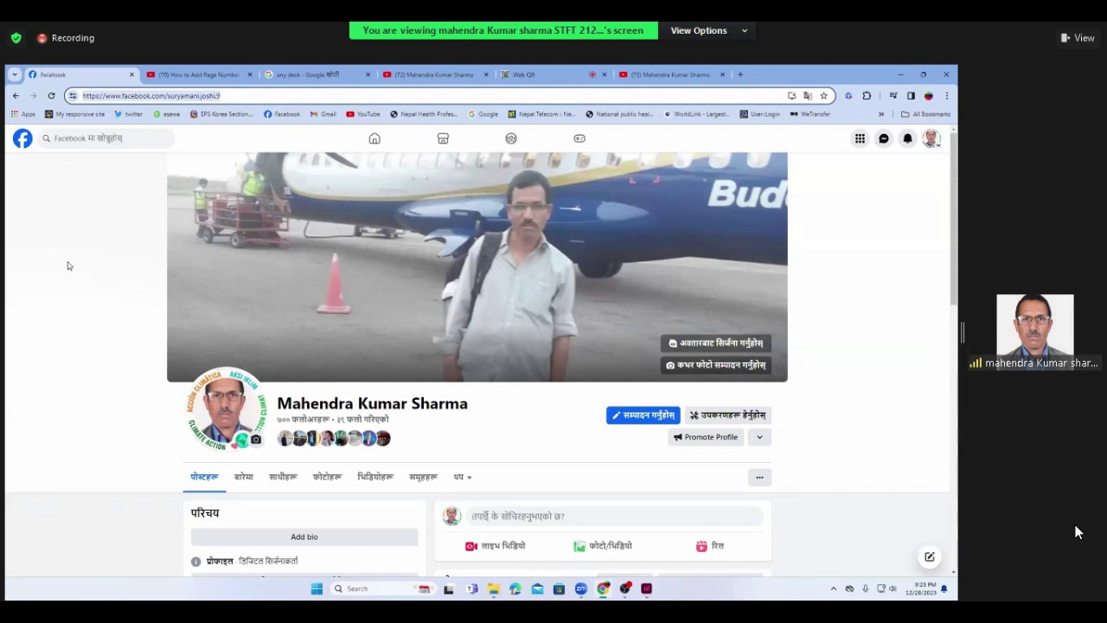
key(ctrl+5)
- Export the QR code page as a JPEG named 'fcb qr' into Documents
key(alt+Tab)
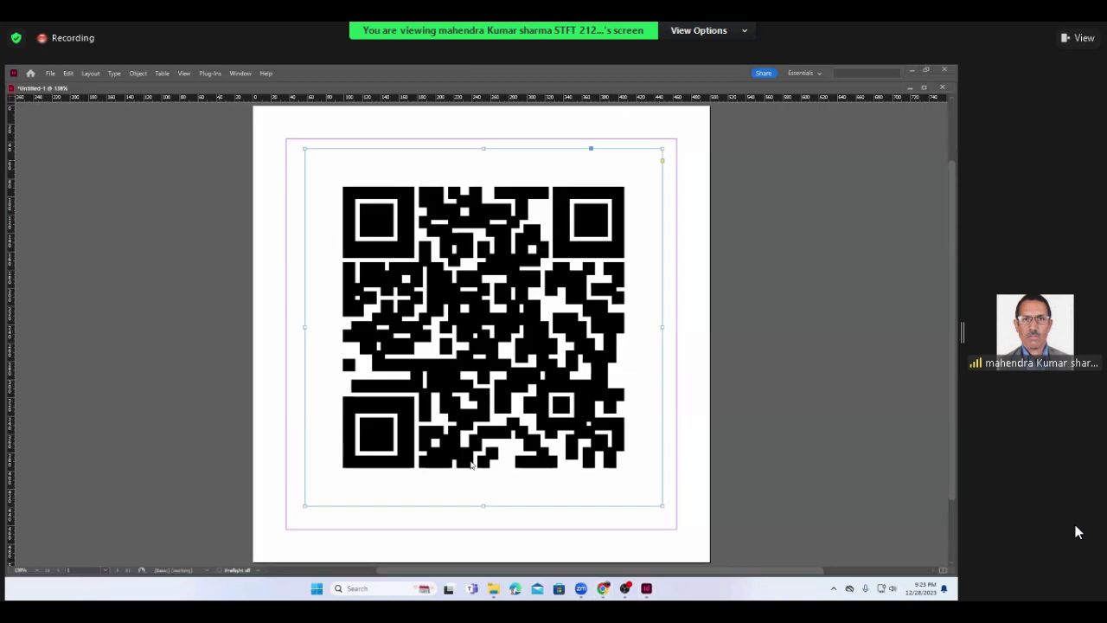
key(alt+f)
key(ctrl+e)
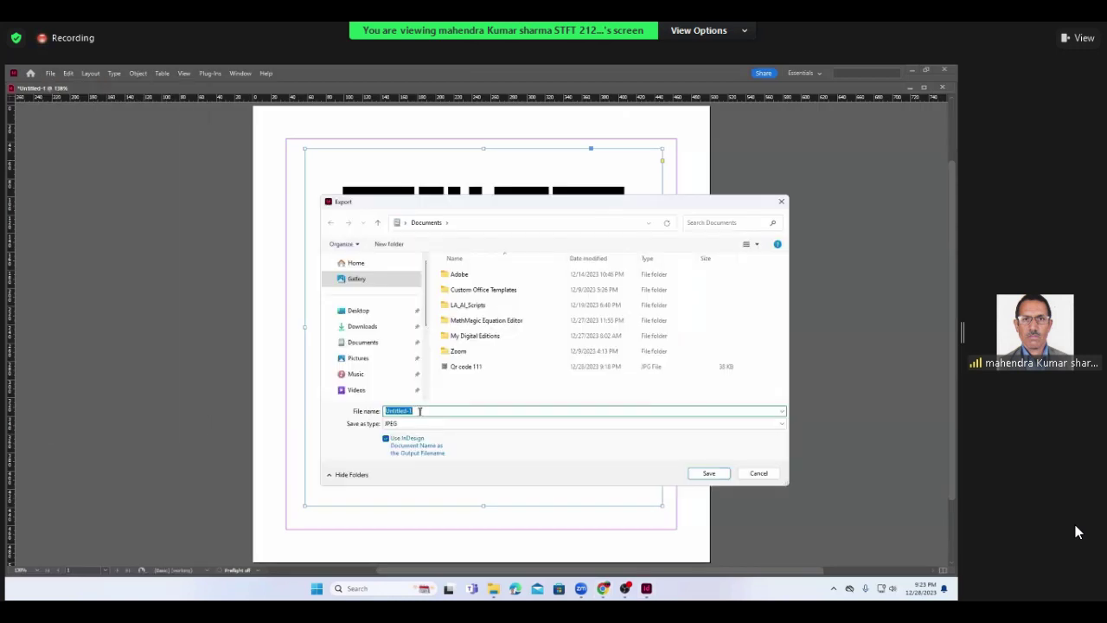
text(fcb q)
text(r)
click(708, 473)
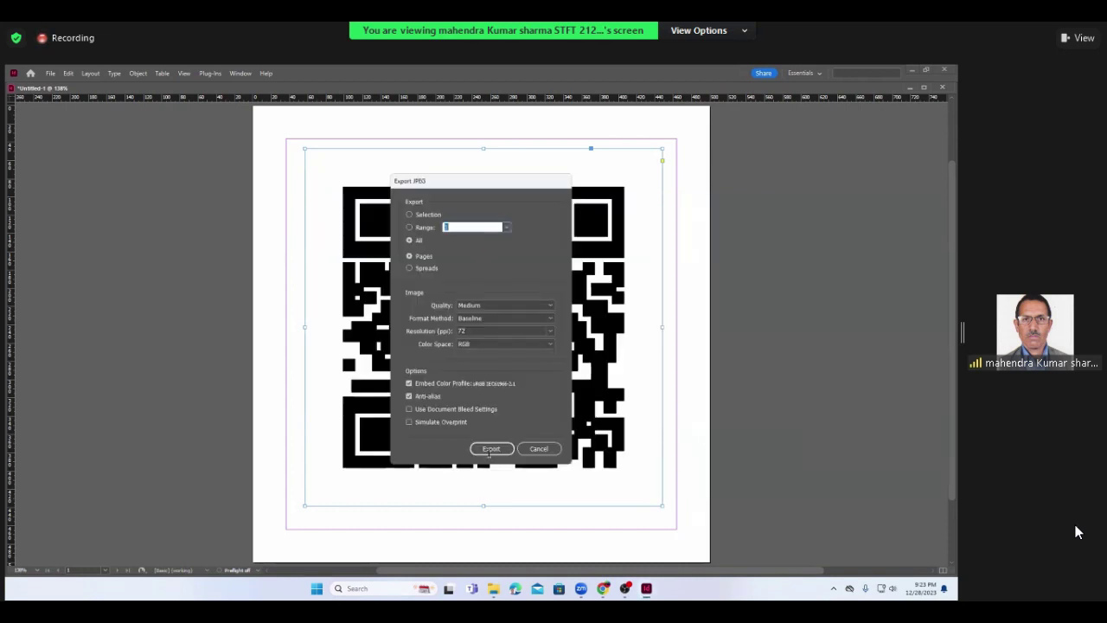
click(491, 448)
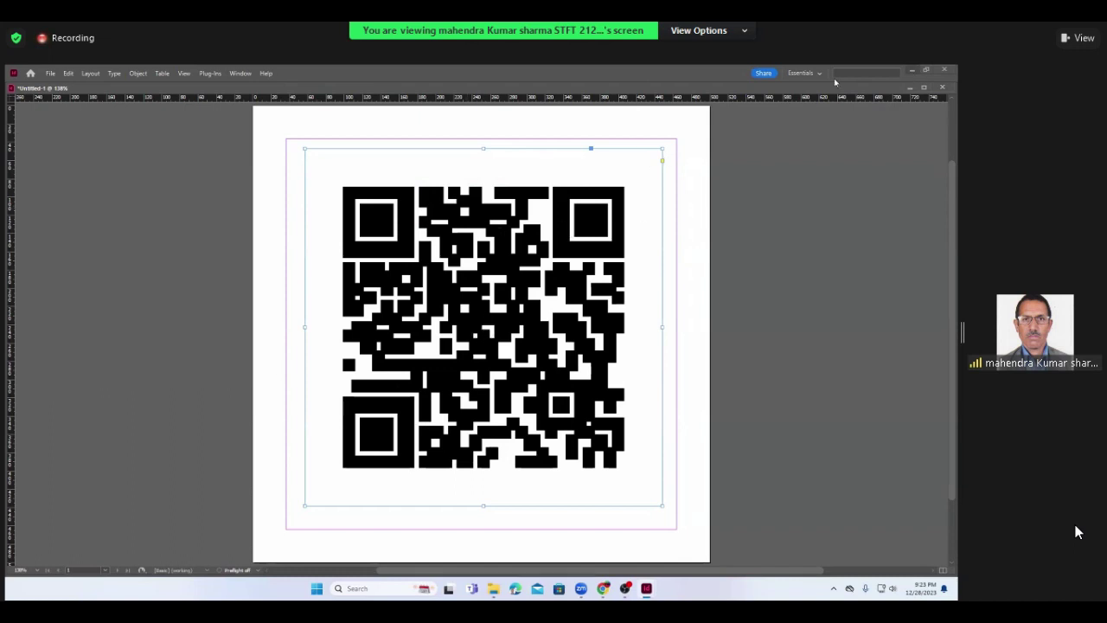
- Scan fcb qr on webqr.com and open the decoded Facebook profile link
key(alt+Tab)
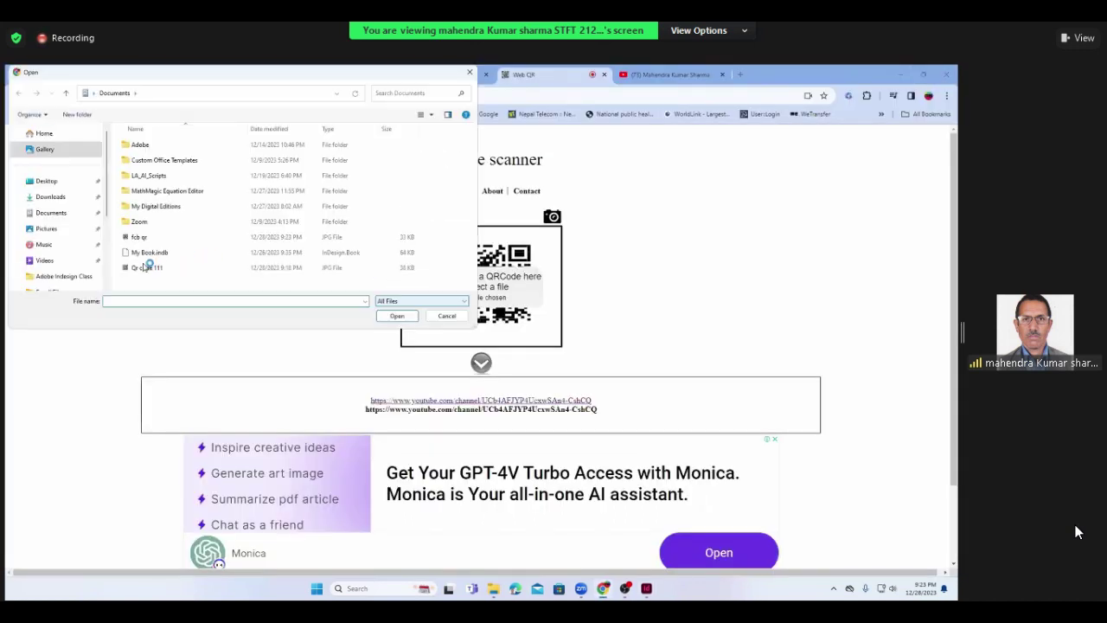
click(139, 239)
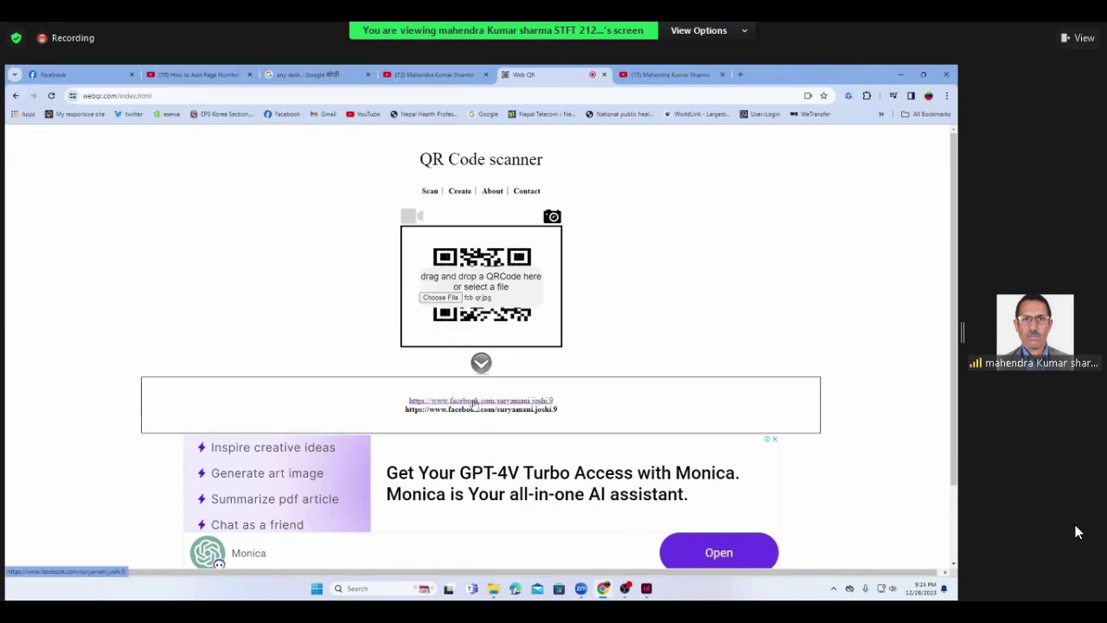
click(475, 403)
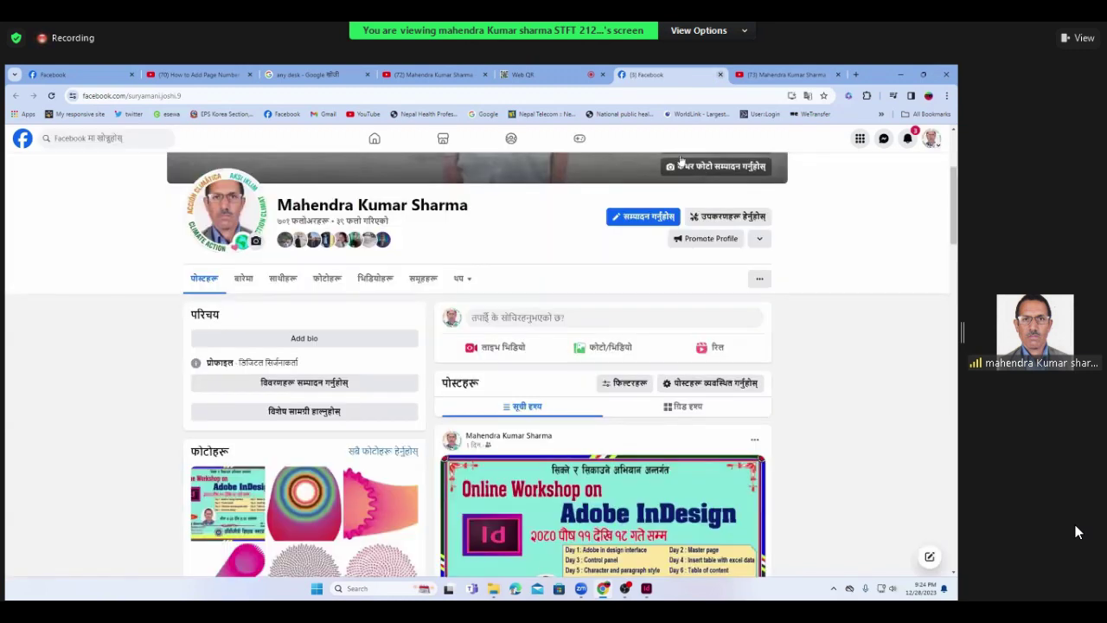
- Close the Facebook profile tab with Ctrl+W
key(ctrl+w)
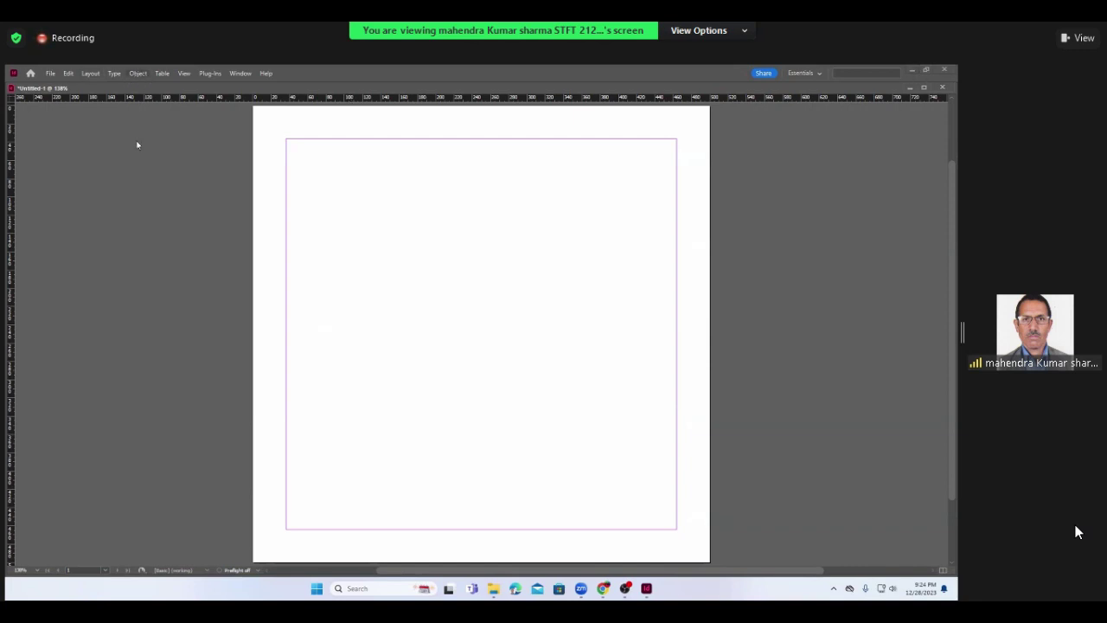
- Start a new QR code with the old URL cleared and type set to Text Message
click(140, 73)
click(176, 221)
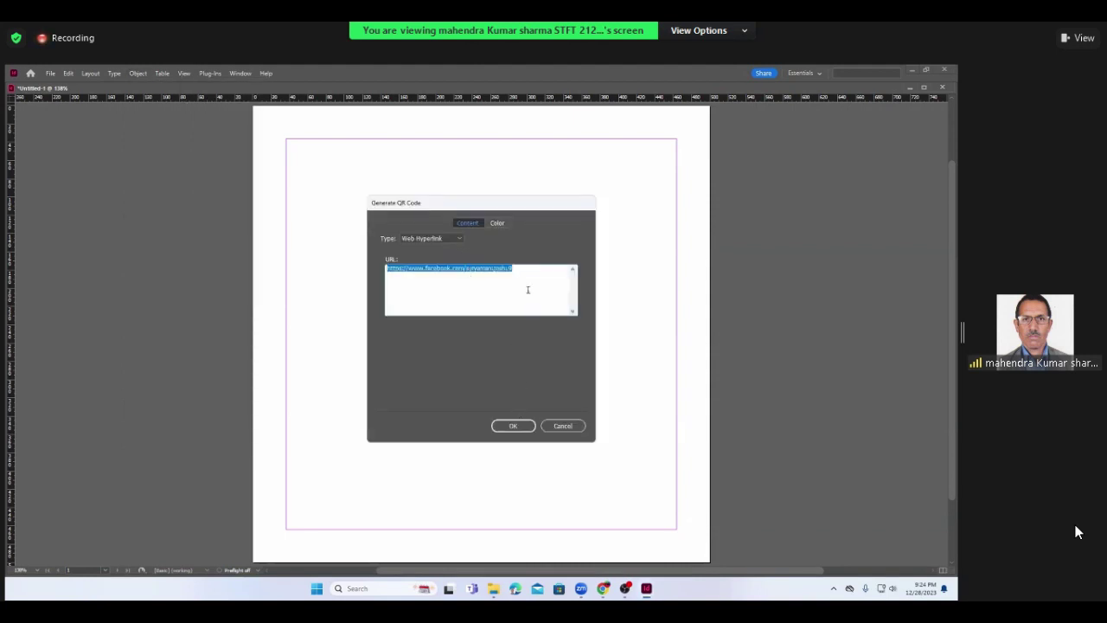
key(BackSpace)
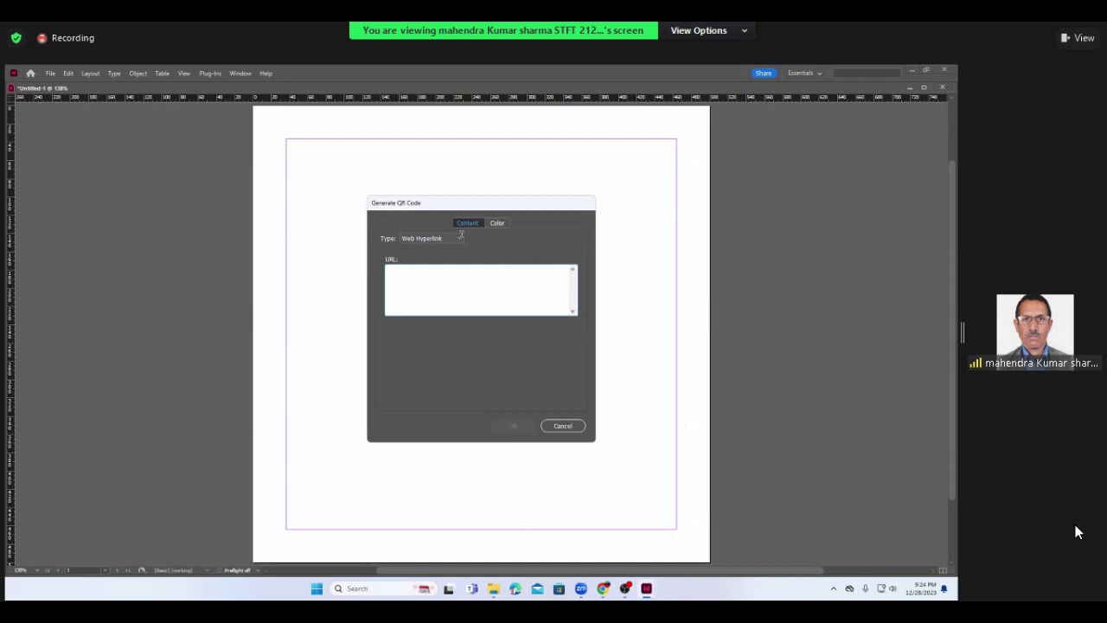
click(460, 237)
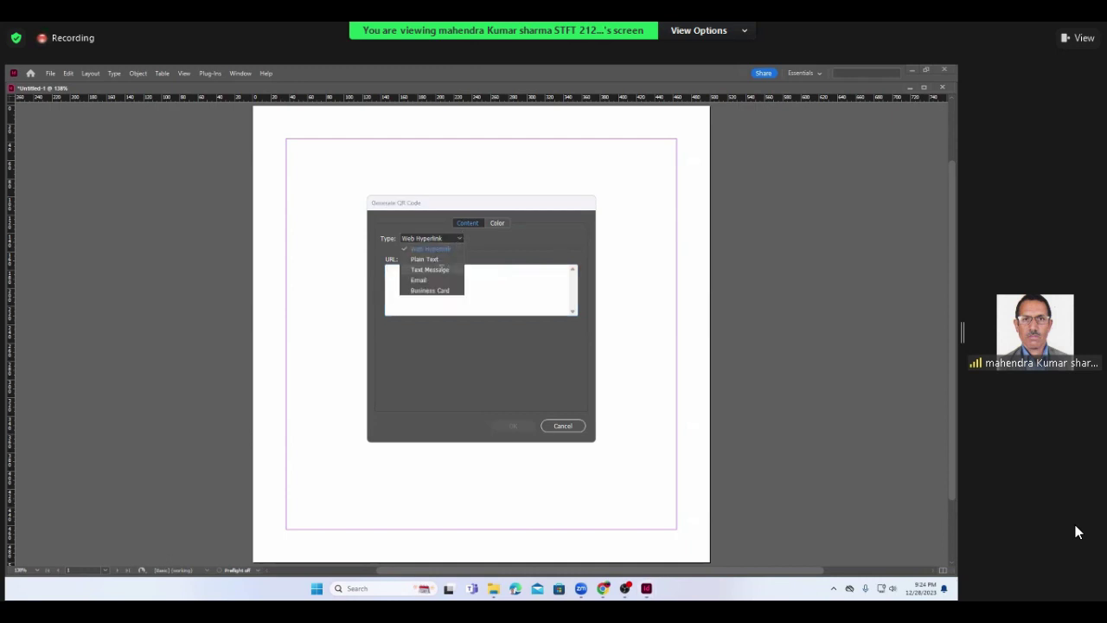
key(Escape)
key(Down)
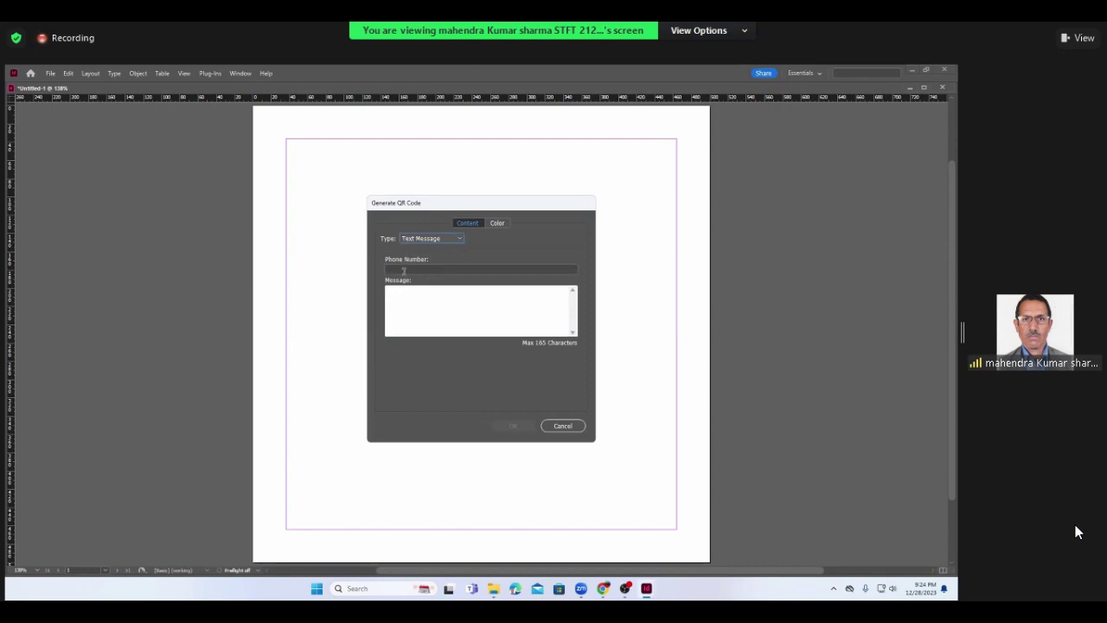
click(394, 269)
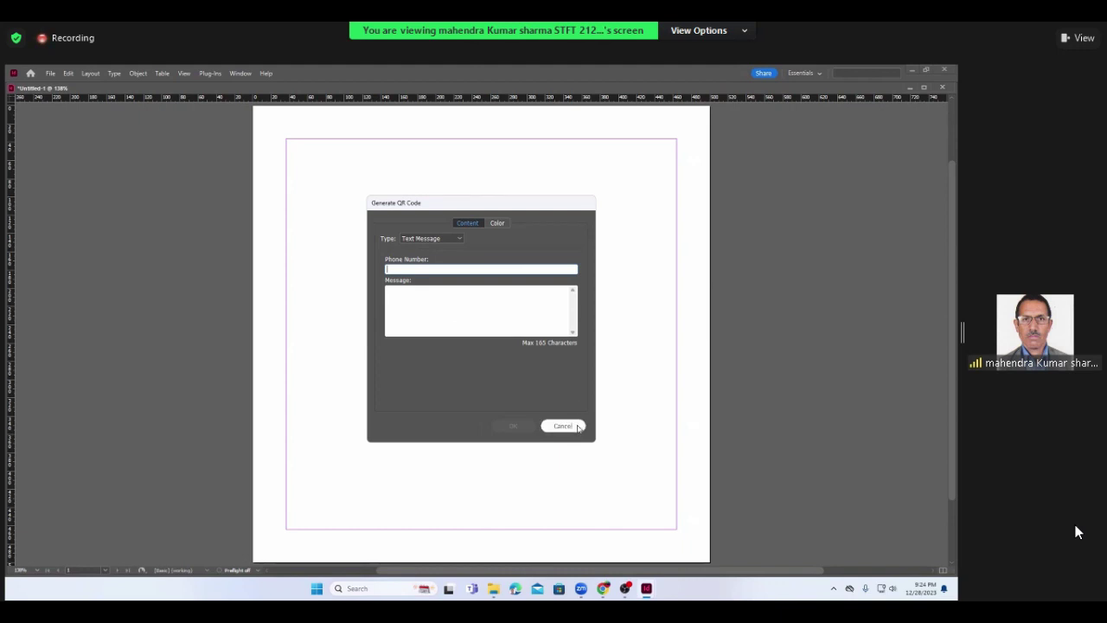
- Try the Email type's address and subject fields, then switch the type to Business Card
click(460, 236)
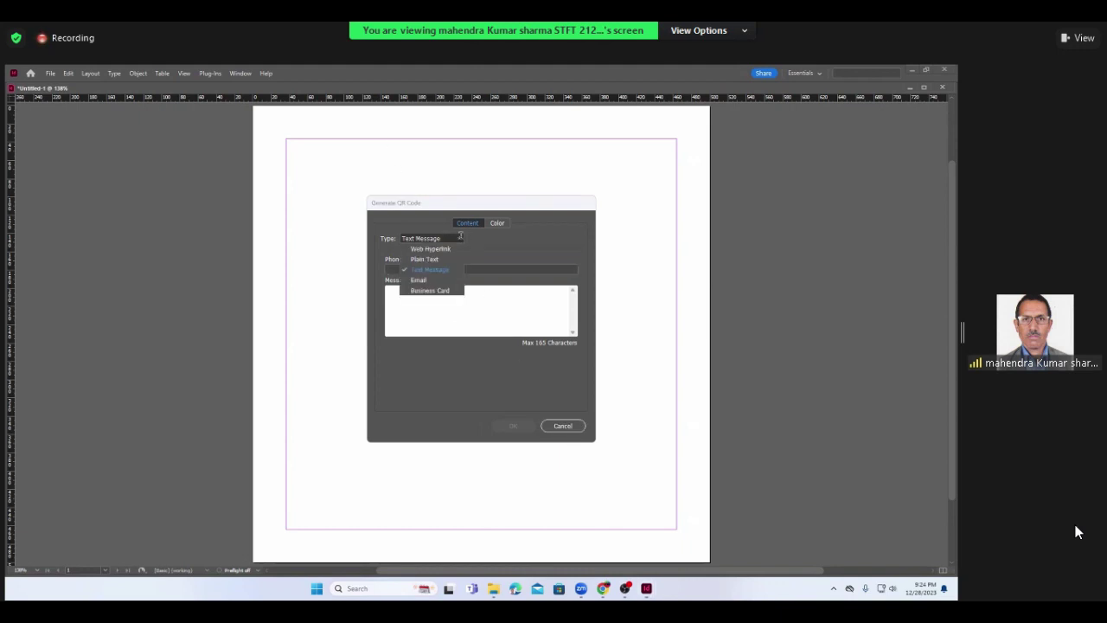
click(417, 280)
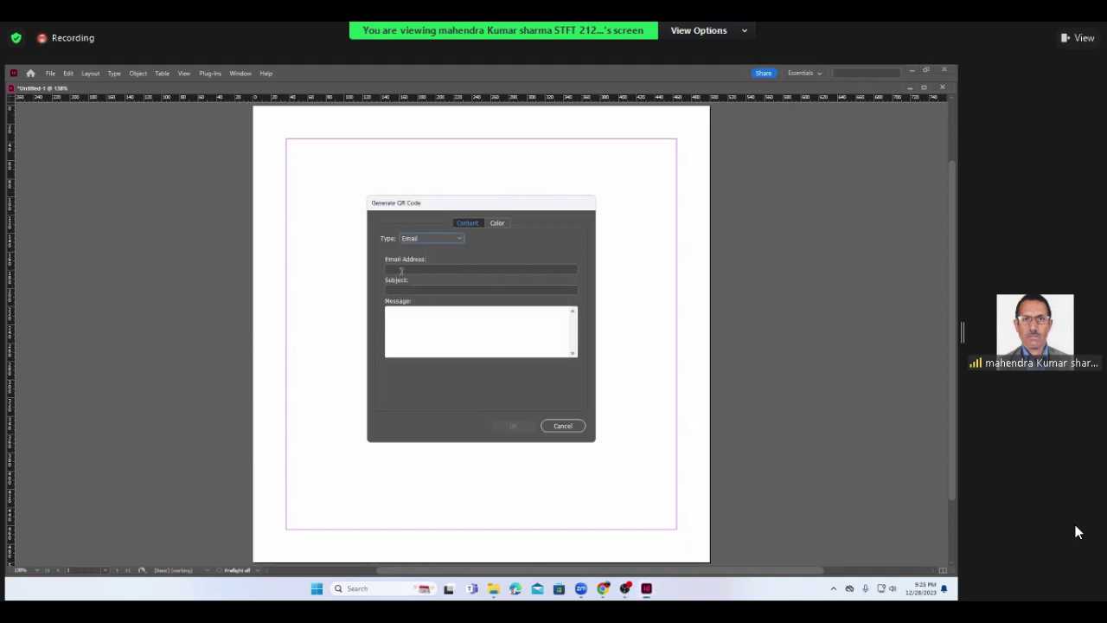
click(398, 269)
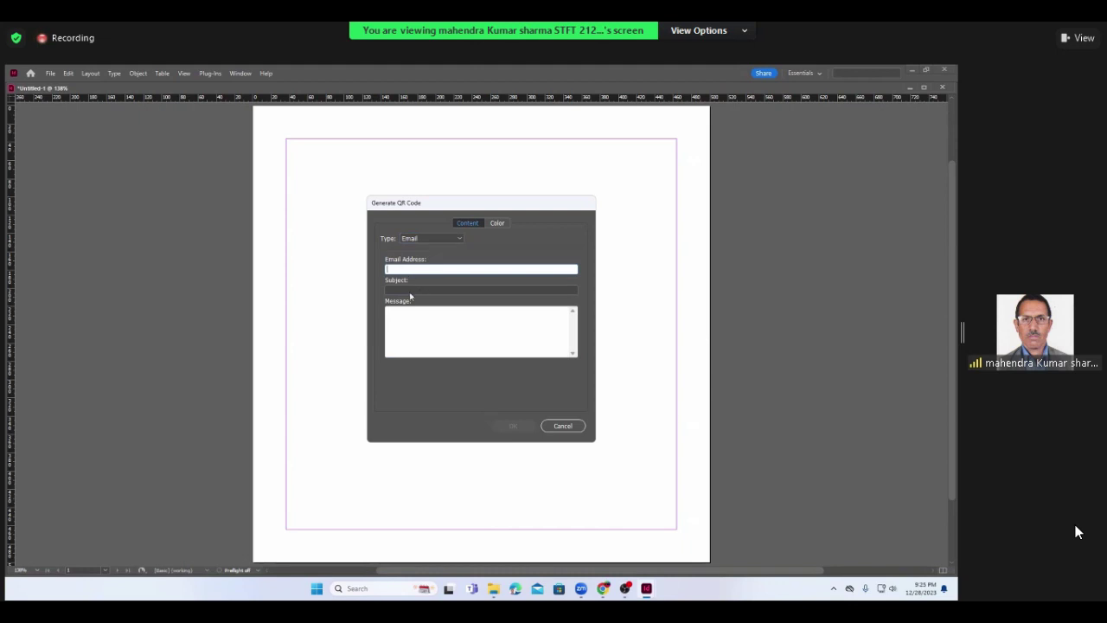
click(410, 294)
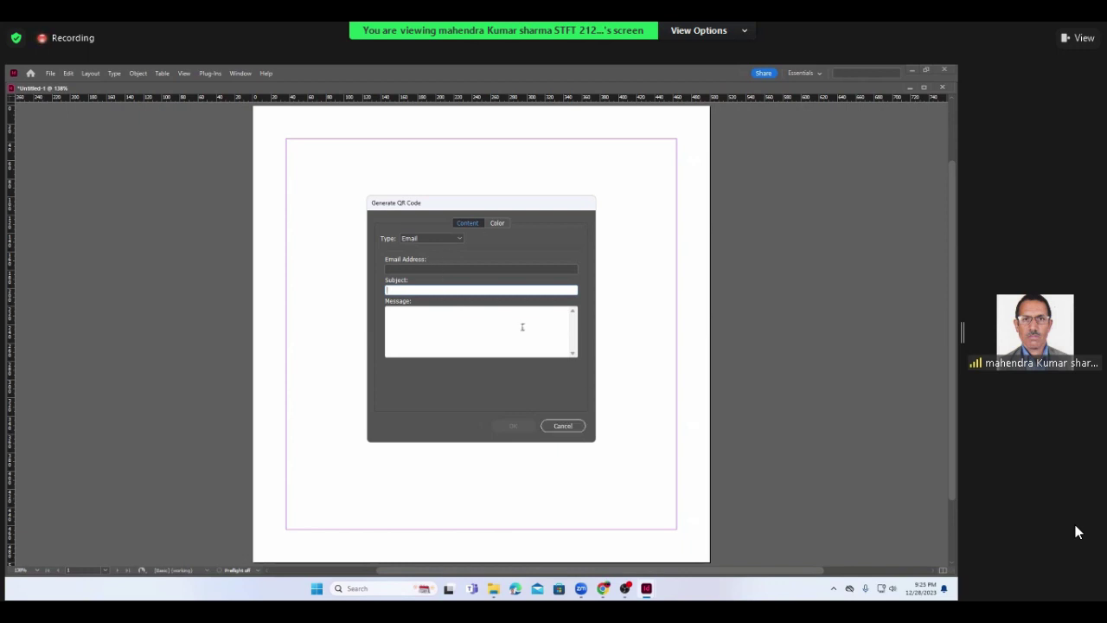
click(451, 238)
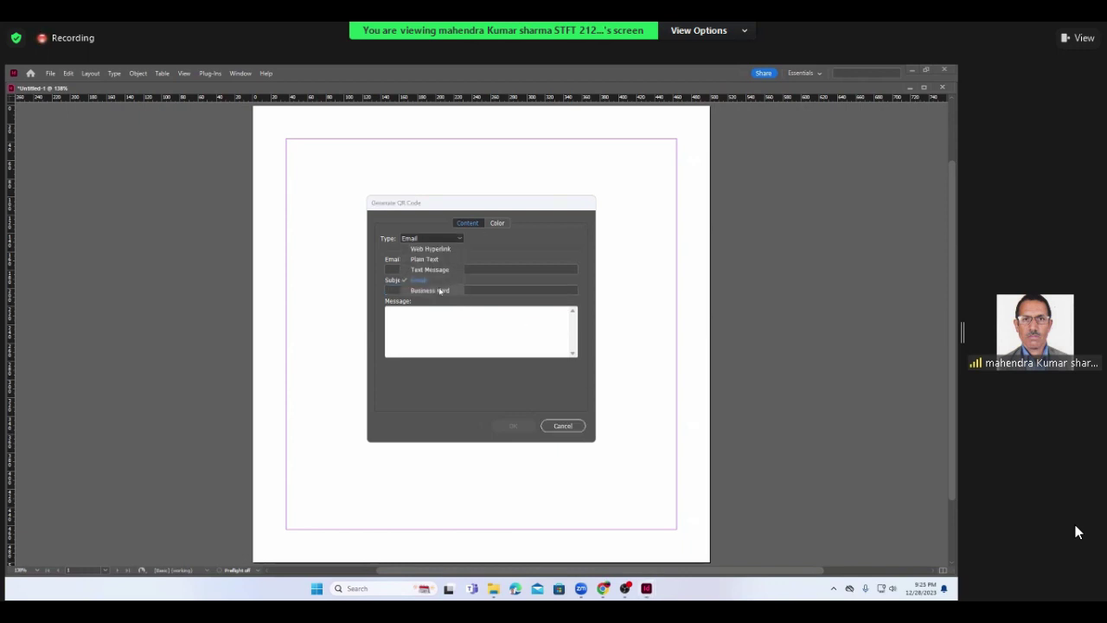
click(434, 291)
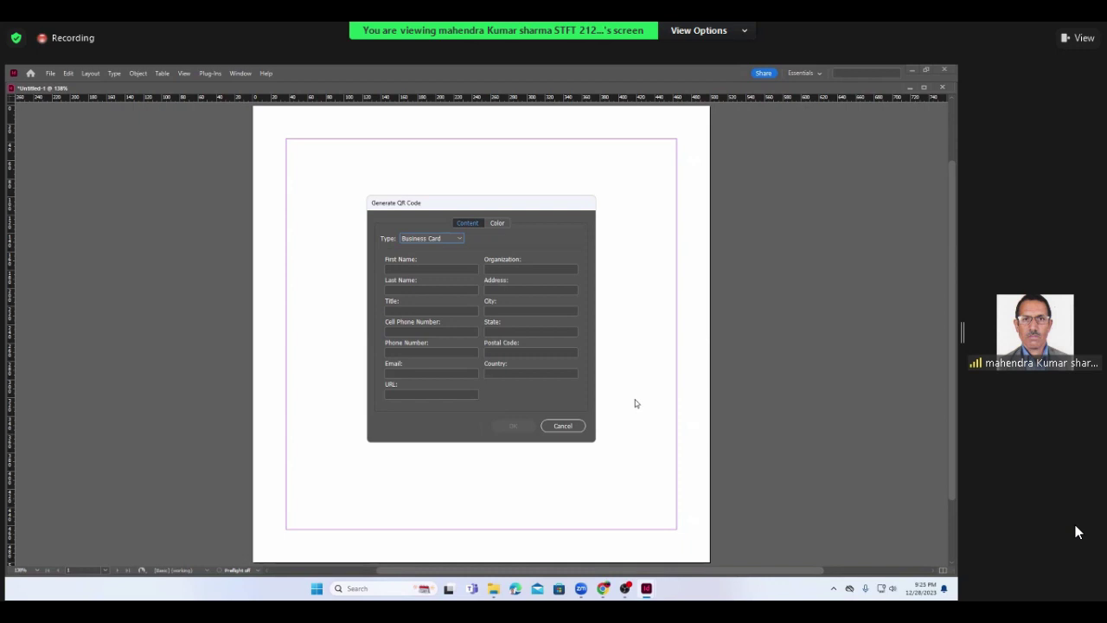
- Cancel the Business Card QR code dialog without creating a code
click(555, 429)
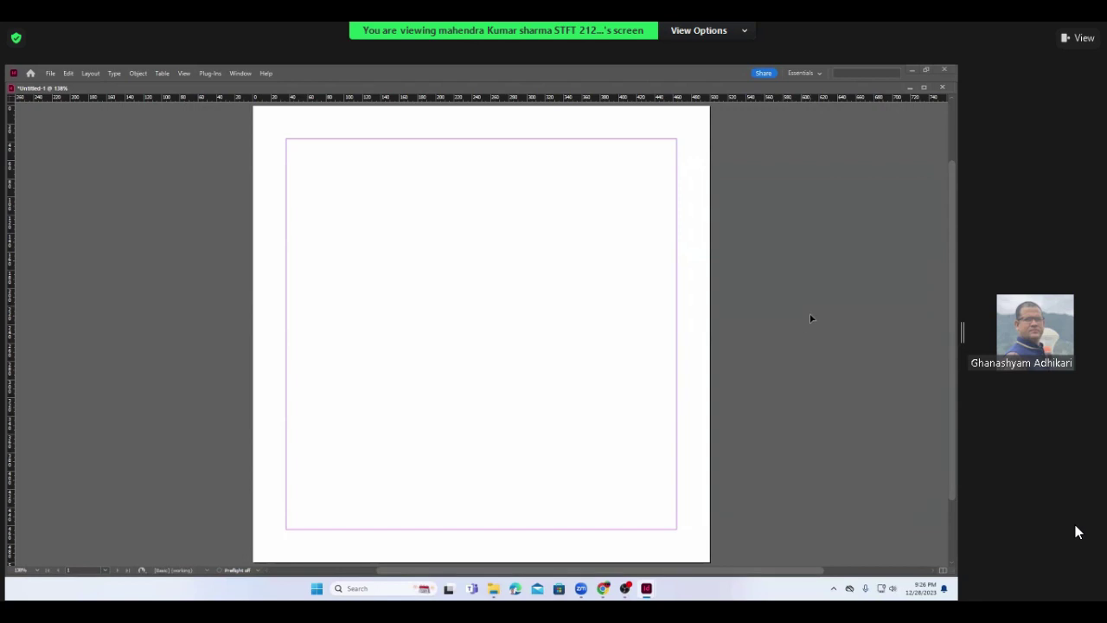
click(893, 592)
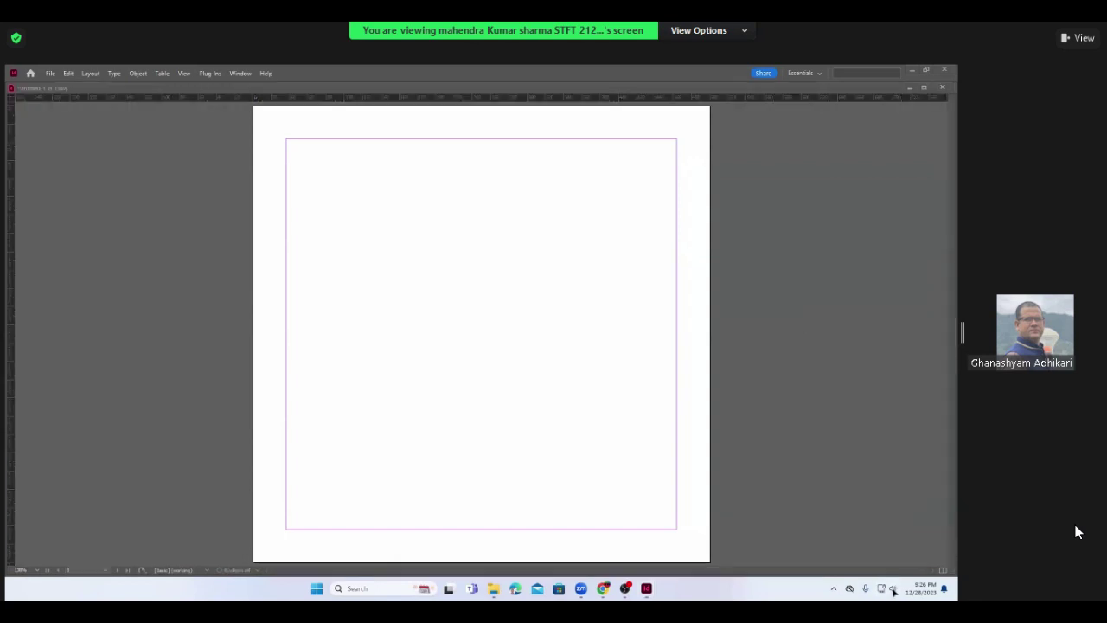
click(893, 591)
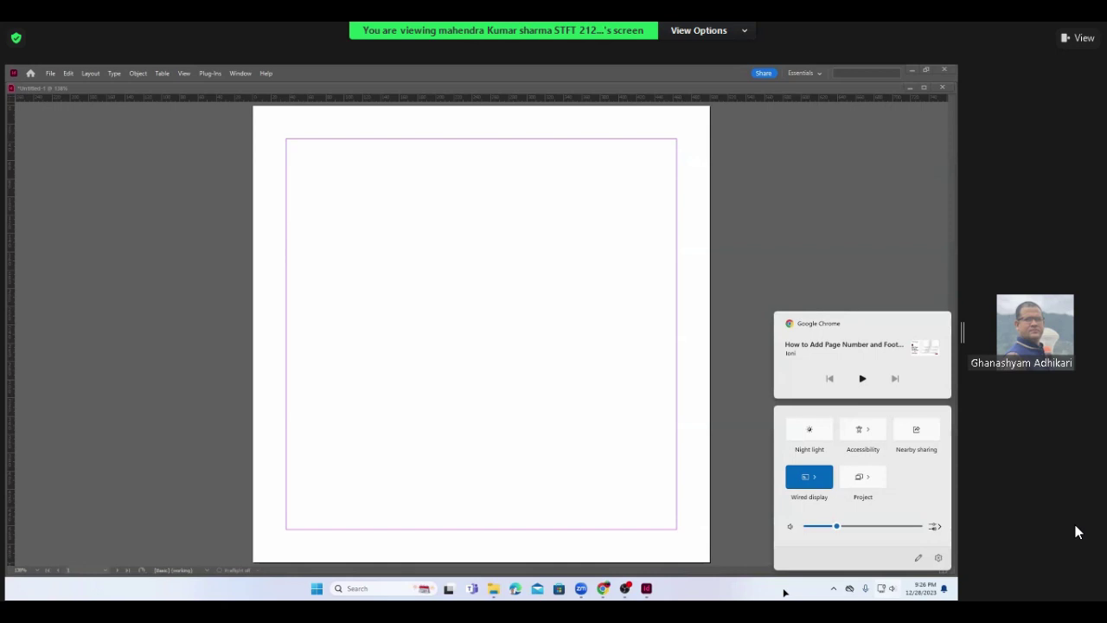
click(792, 576)
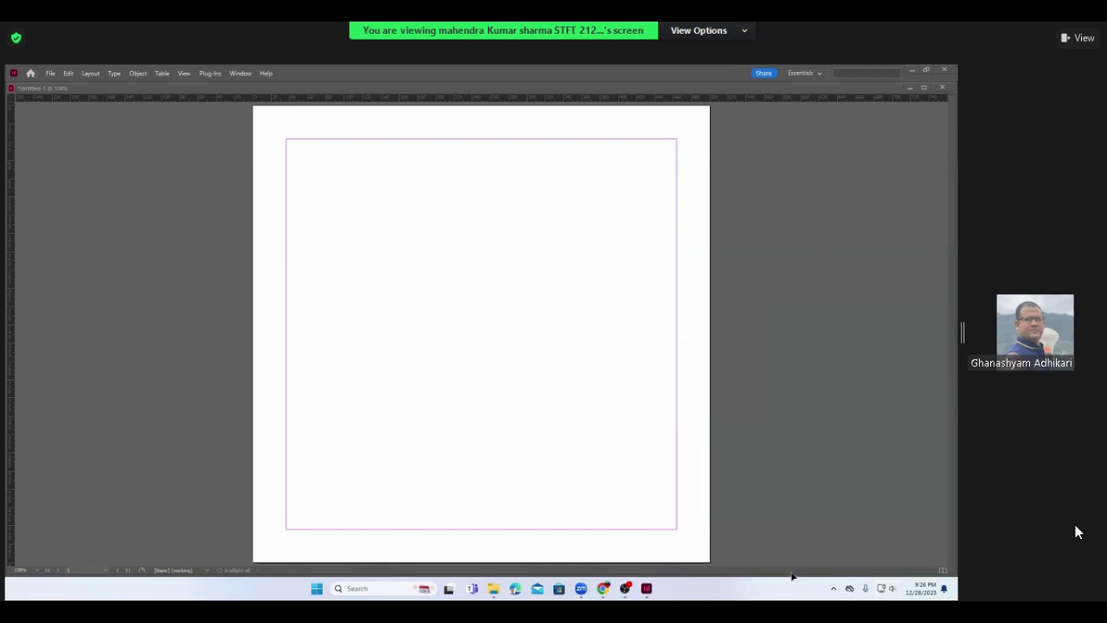